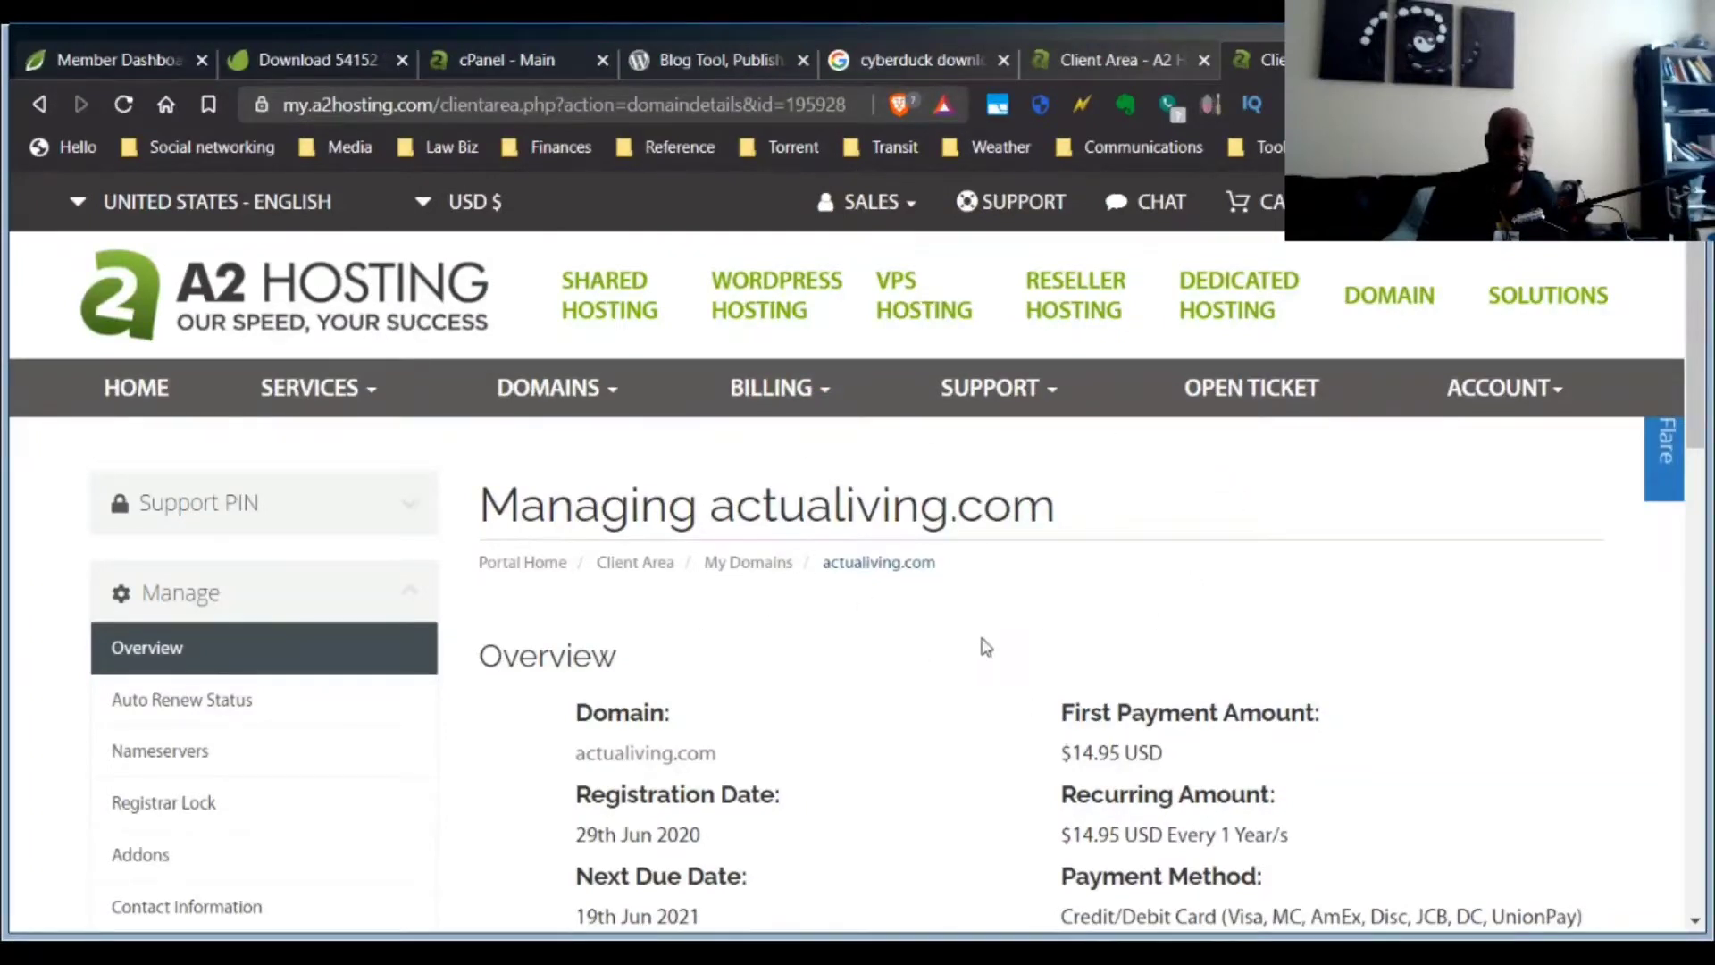
Step: Switch to the Client Area tab listing the six hosting and SSL products and services
scroll(930, 582, down, 2)
scroll(919, 475, up, 2)
scroll(871, 501, down, 2)
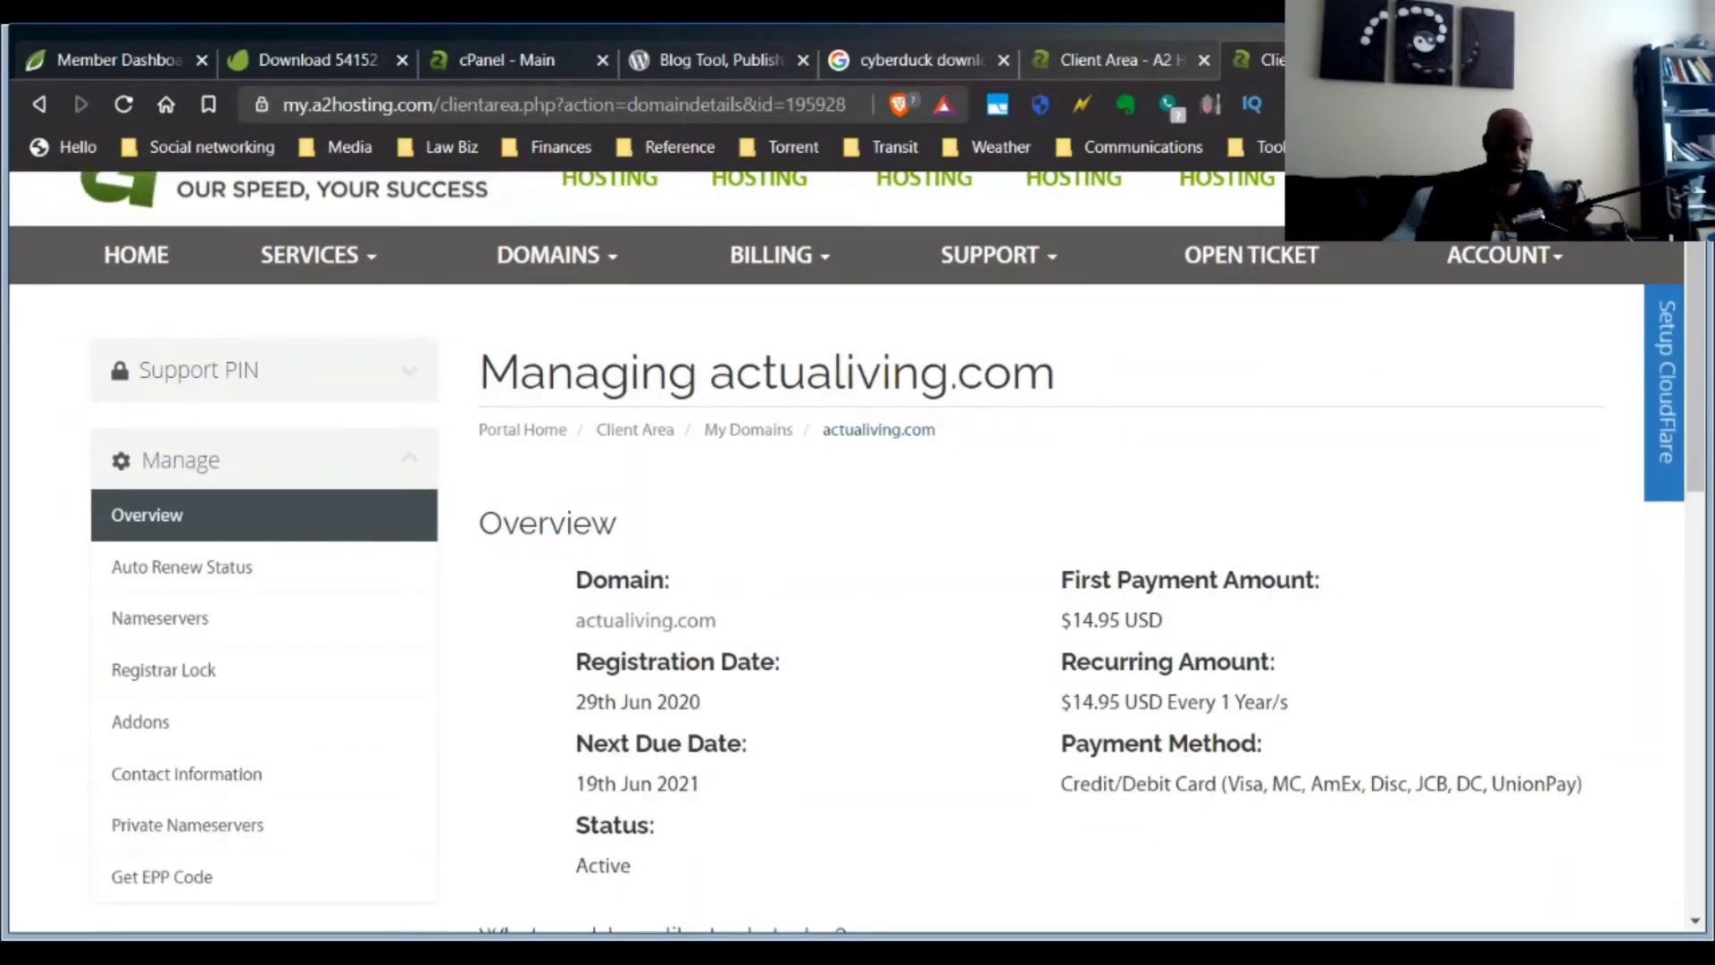
click(1104, 61)
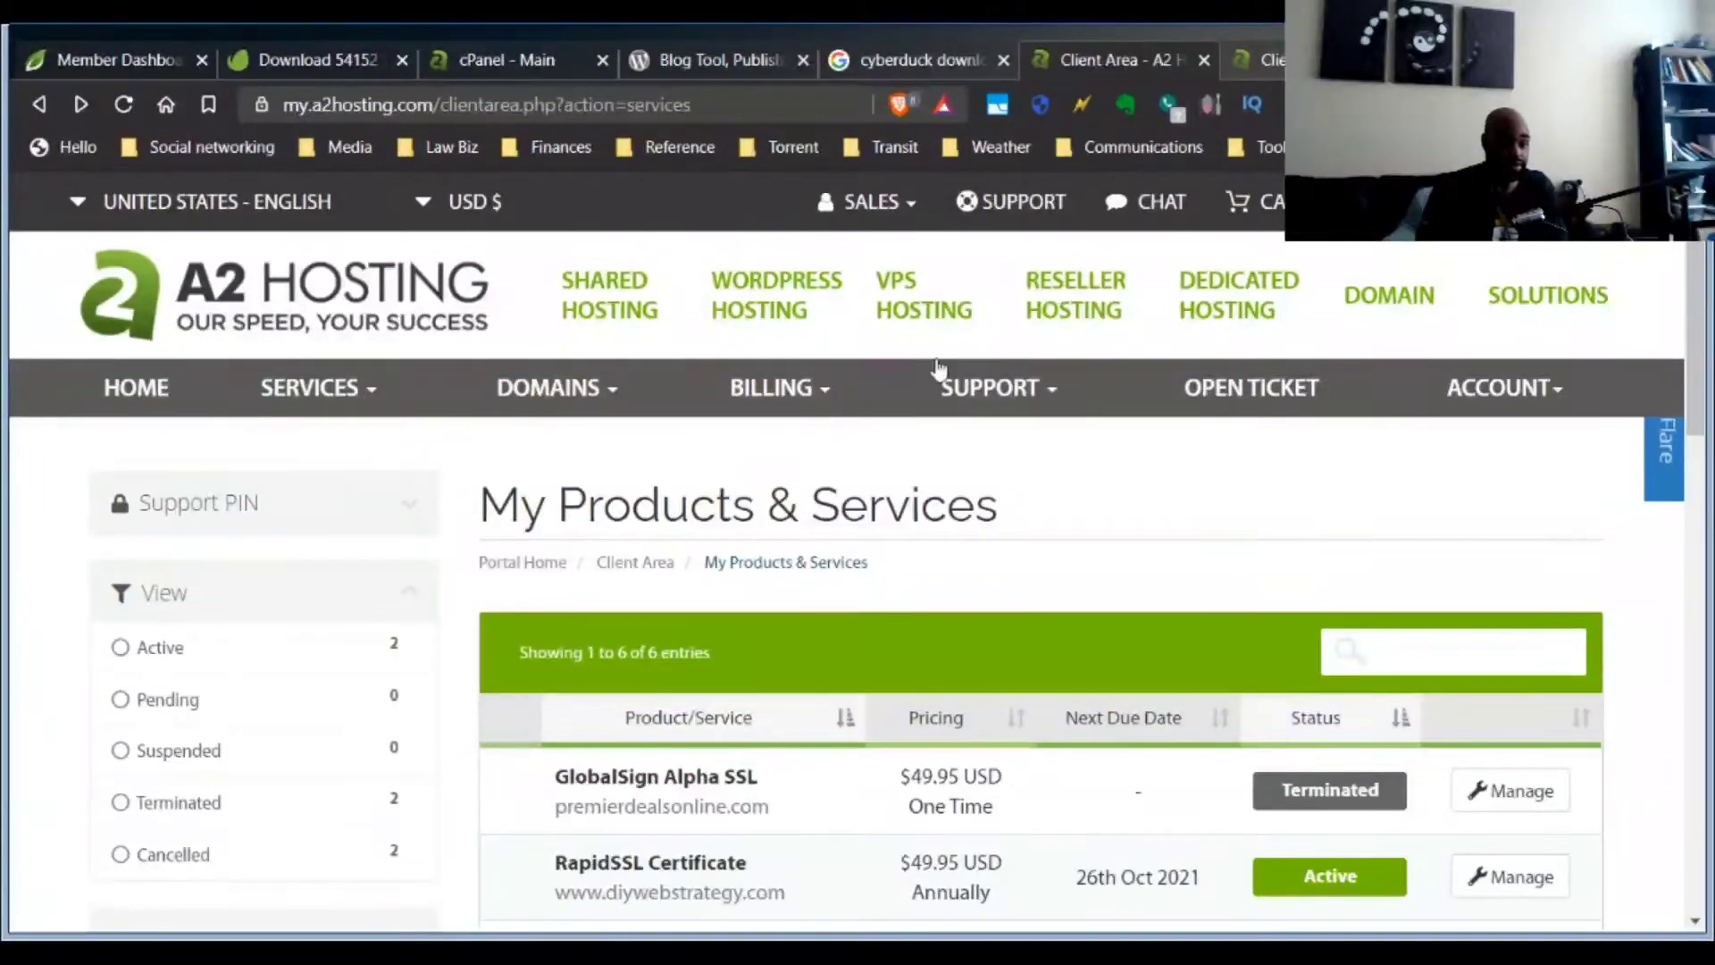
Step: Browse the services table, revisit the actualiving.com details, then go to the cyberduck download results
scroll(1096, 563, down, 5)
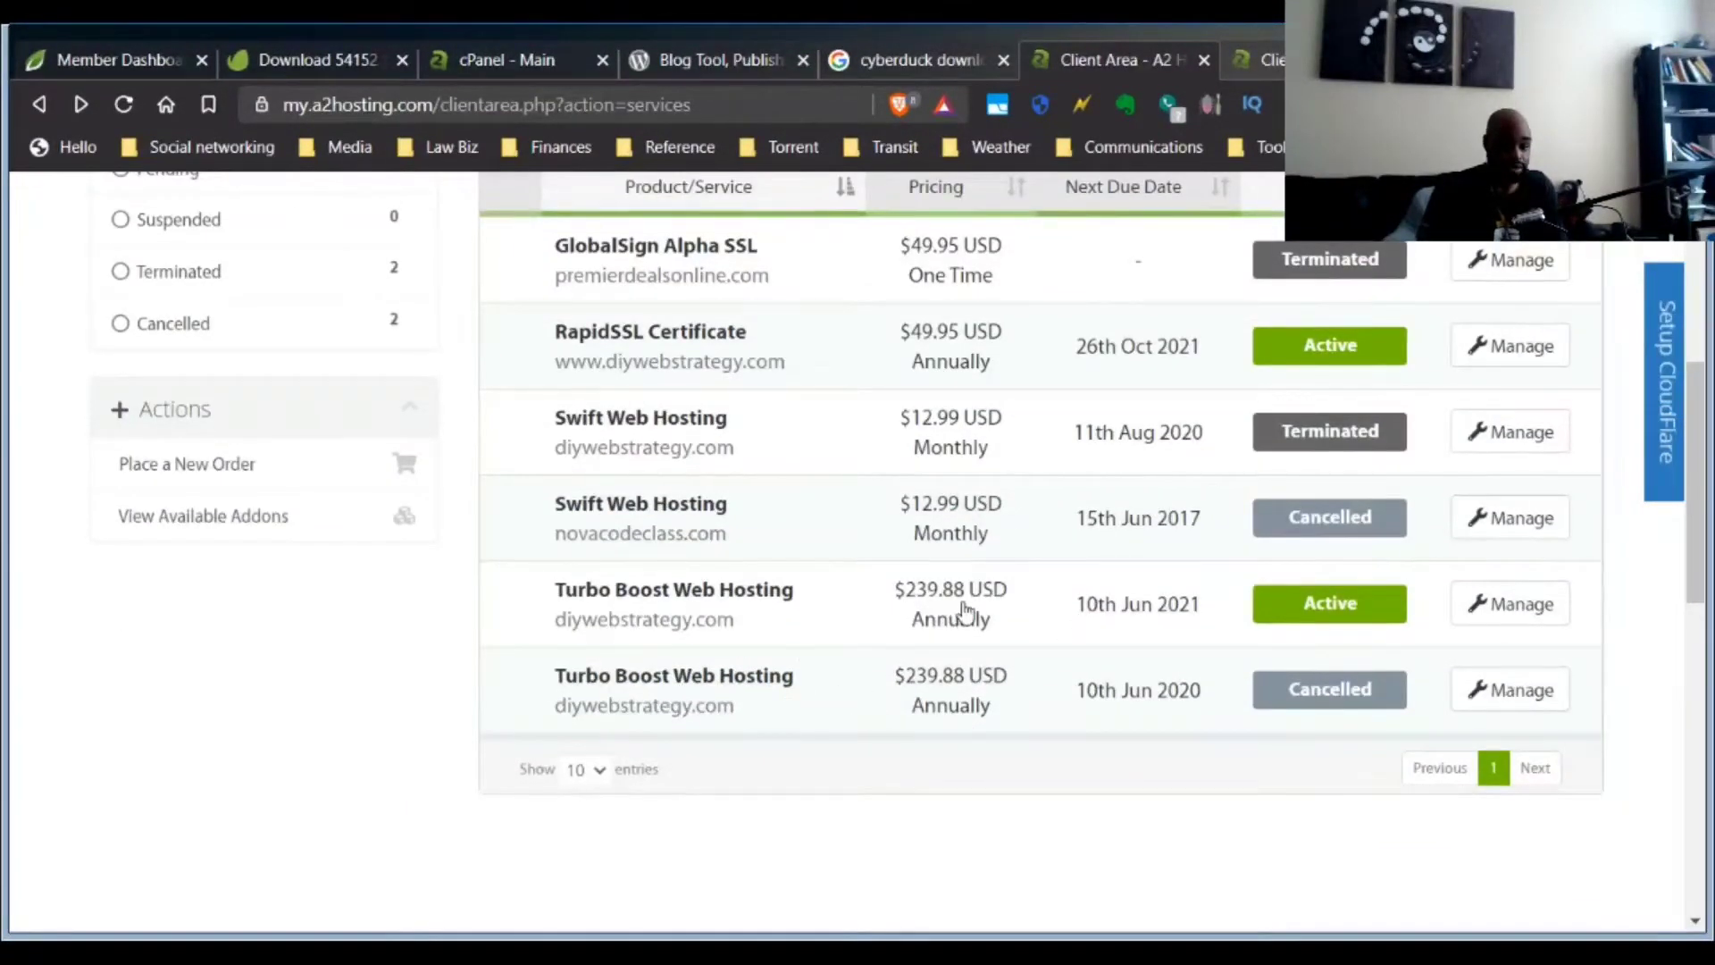
scroll(965, 612, up, 5)
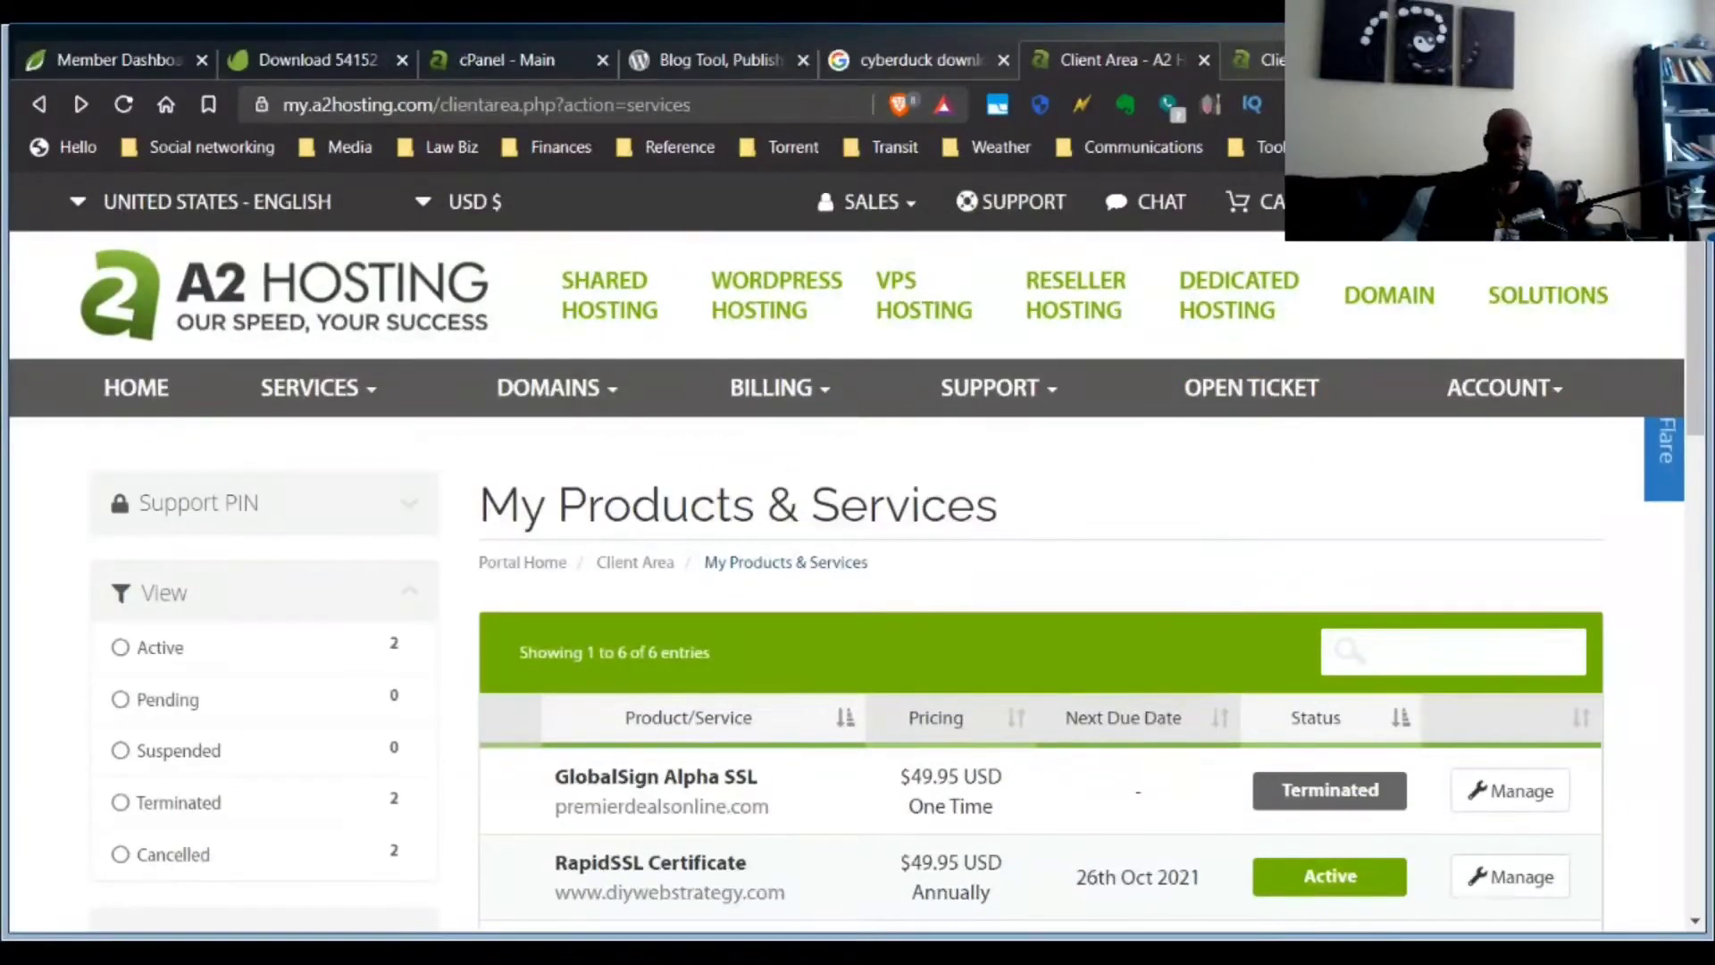
scroll(1179, 380, down, 5)
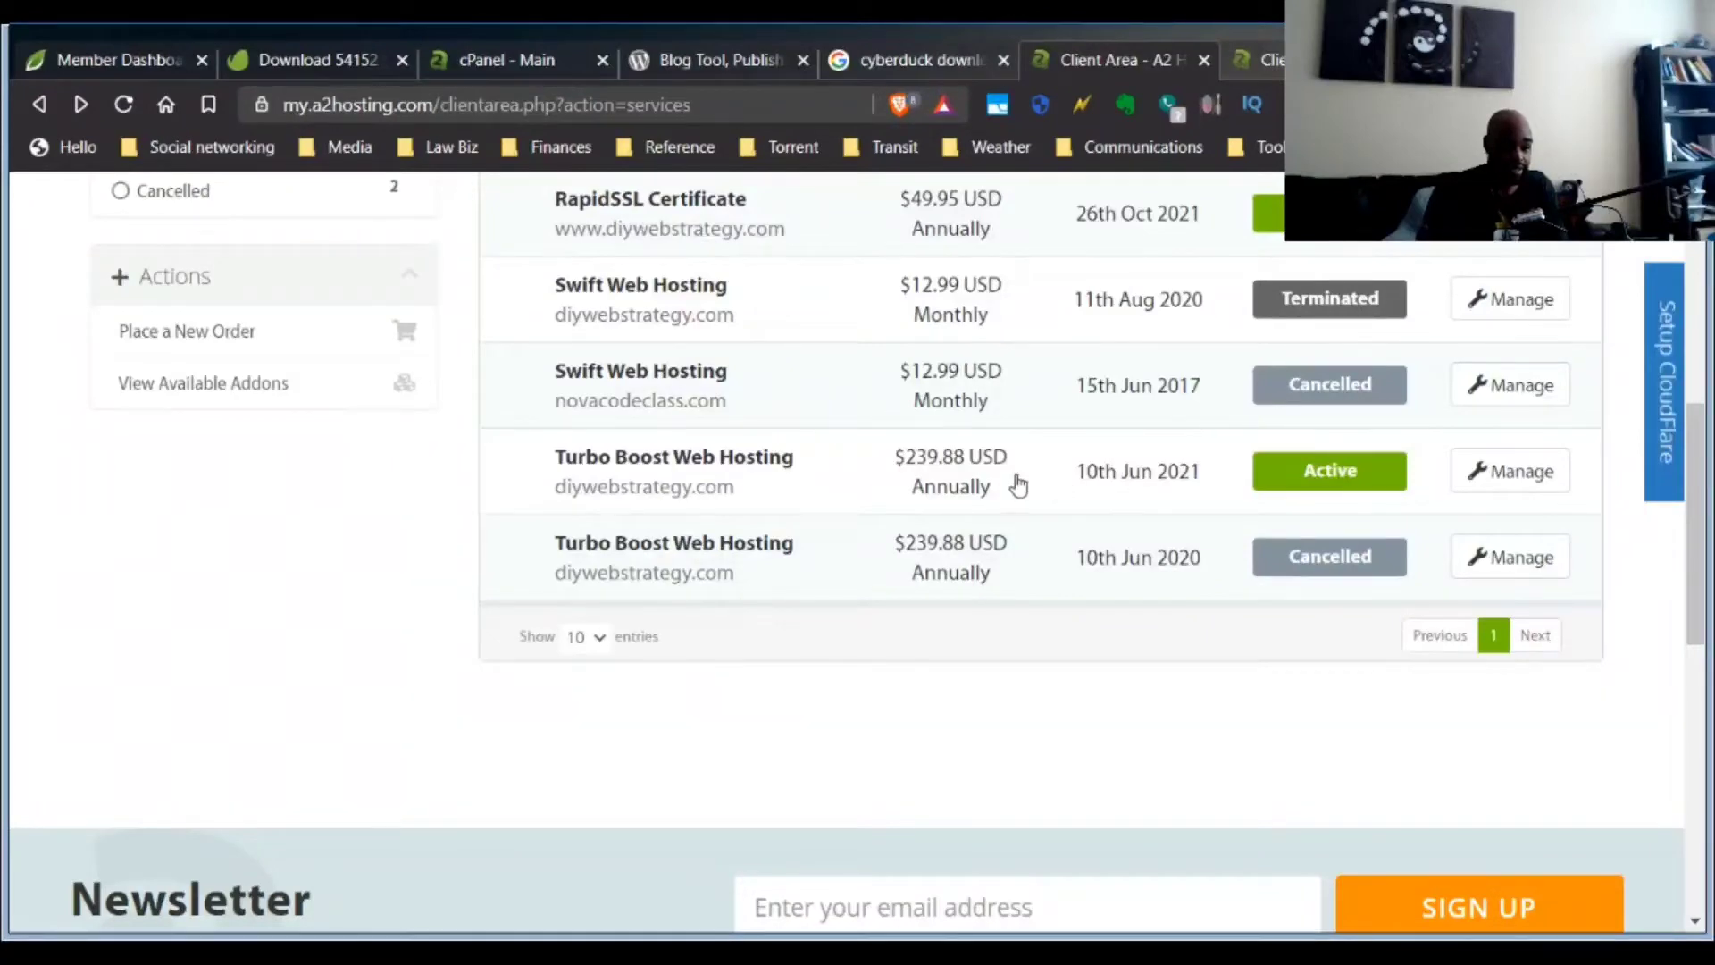
scroll(1159, 393, up, 3)
scroll(1206, 357, up, 1)
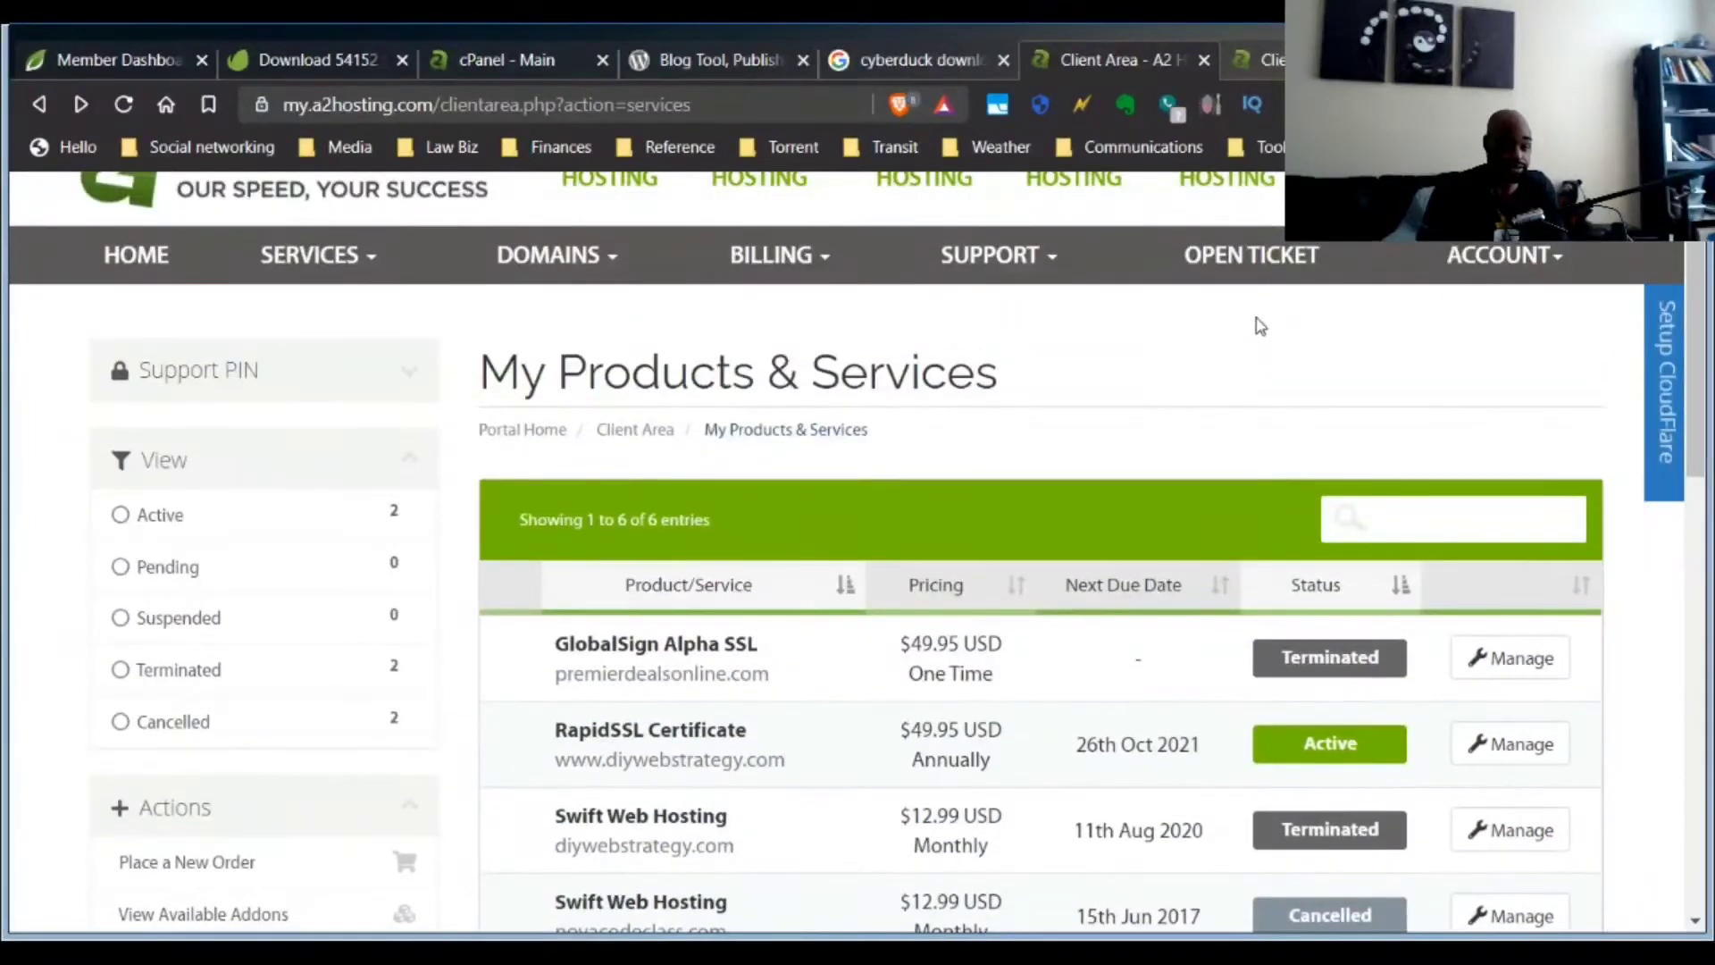
scroll(1210, 527, down, 3)
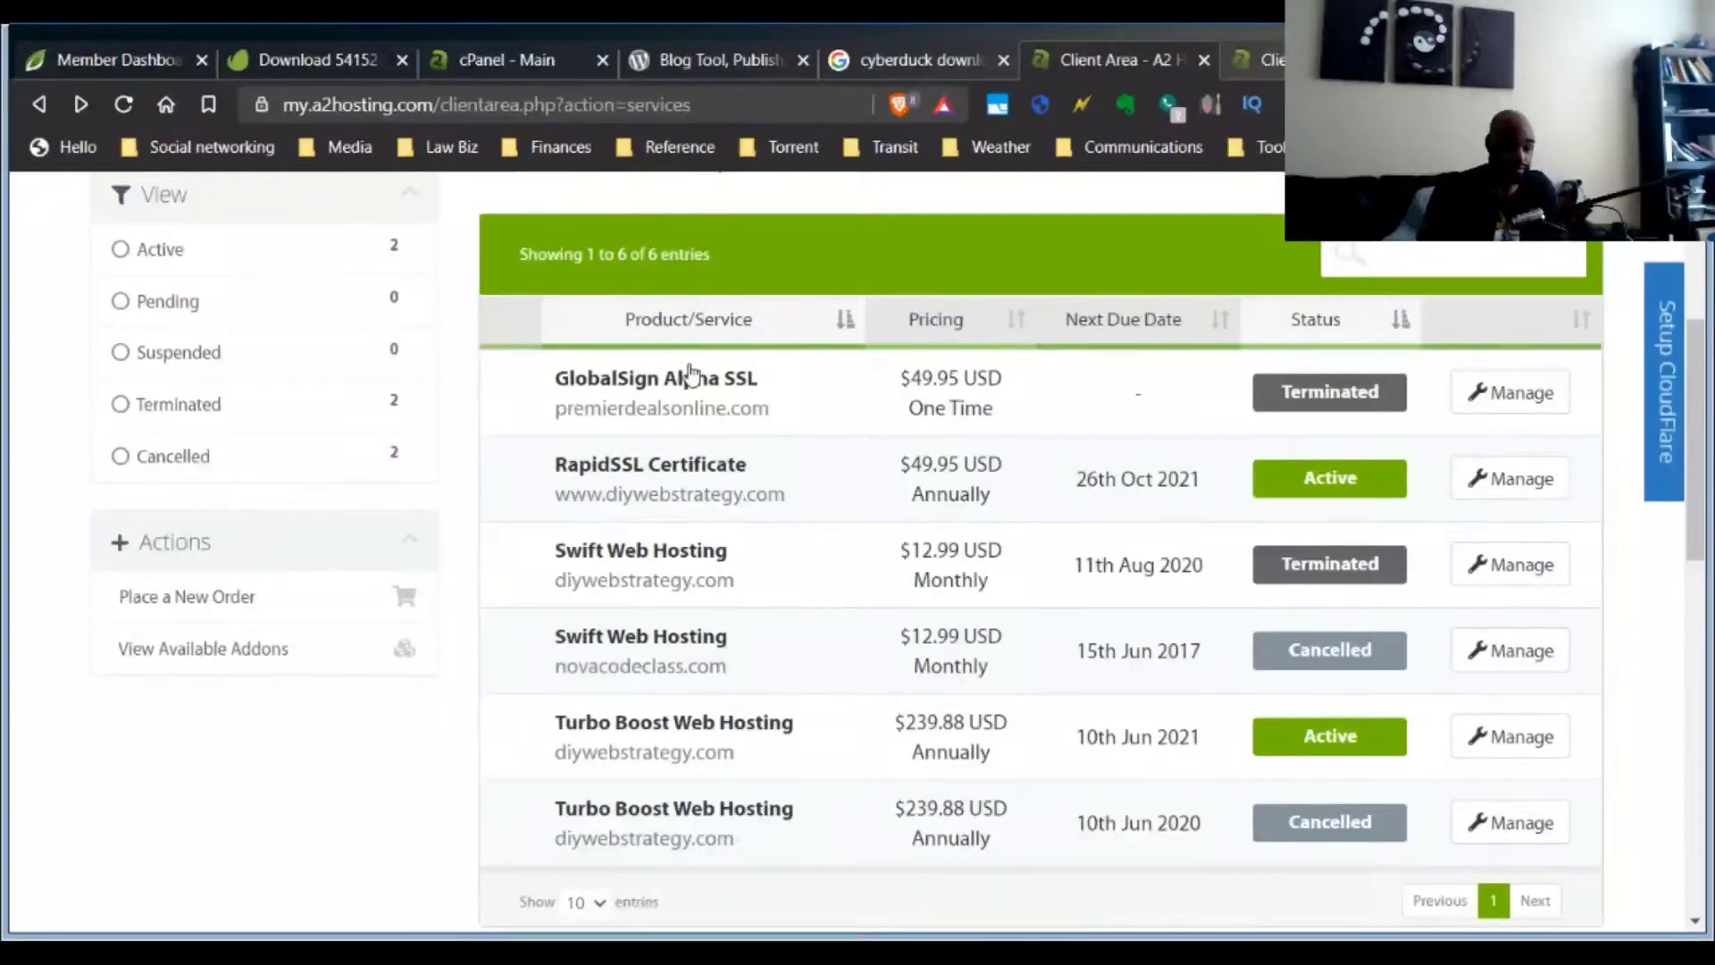
scroll(969, 283, up, 3)
scroll(1015, 283, up, 1)
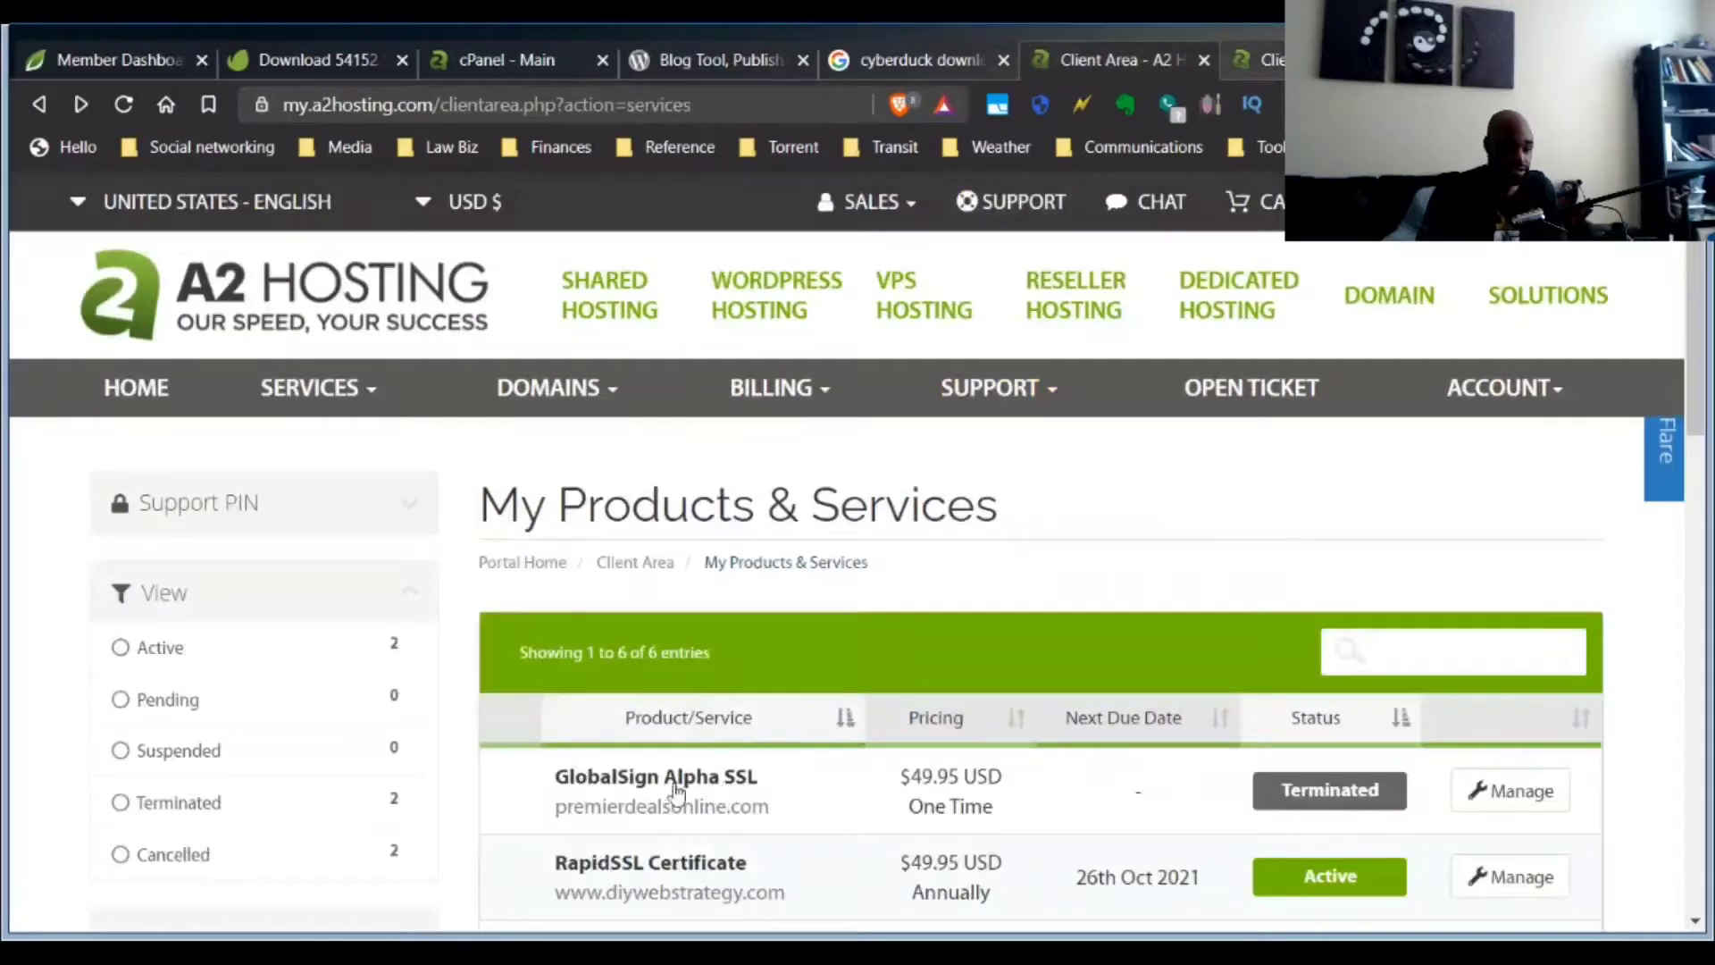
scroll(866, 848, down, 1)
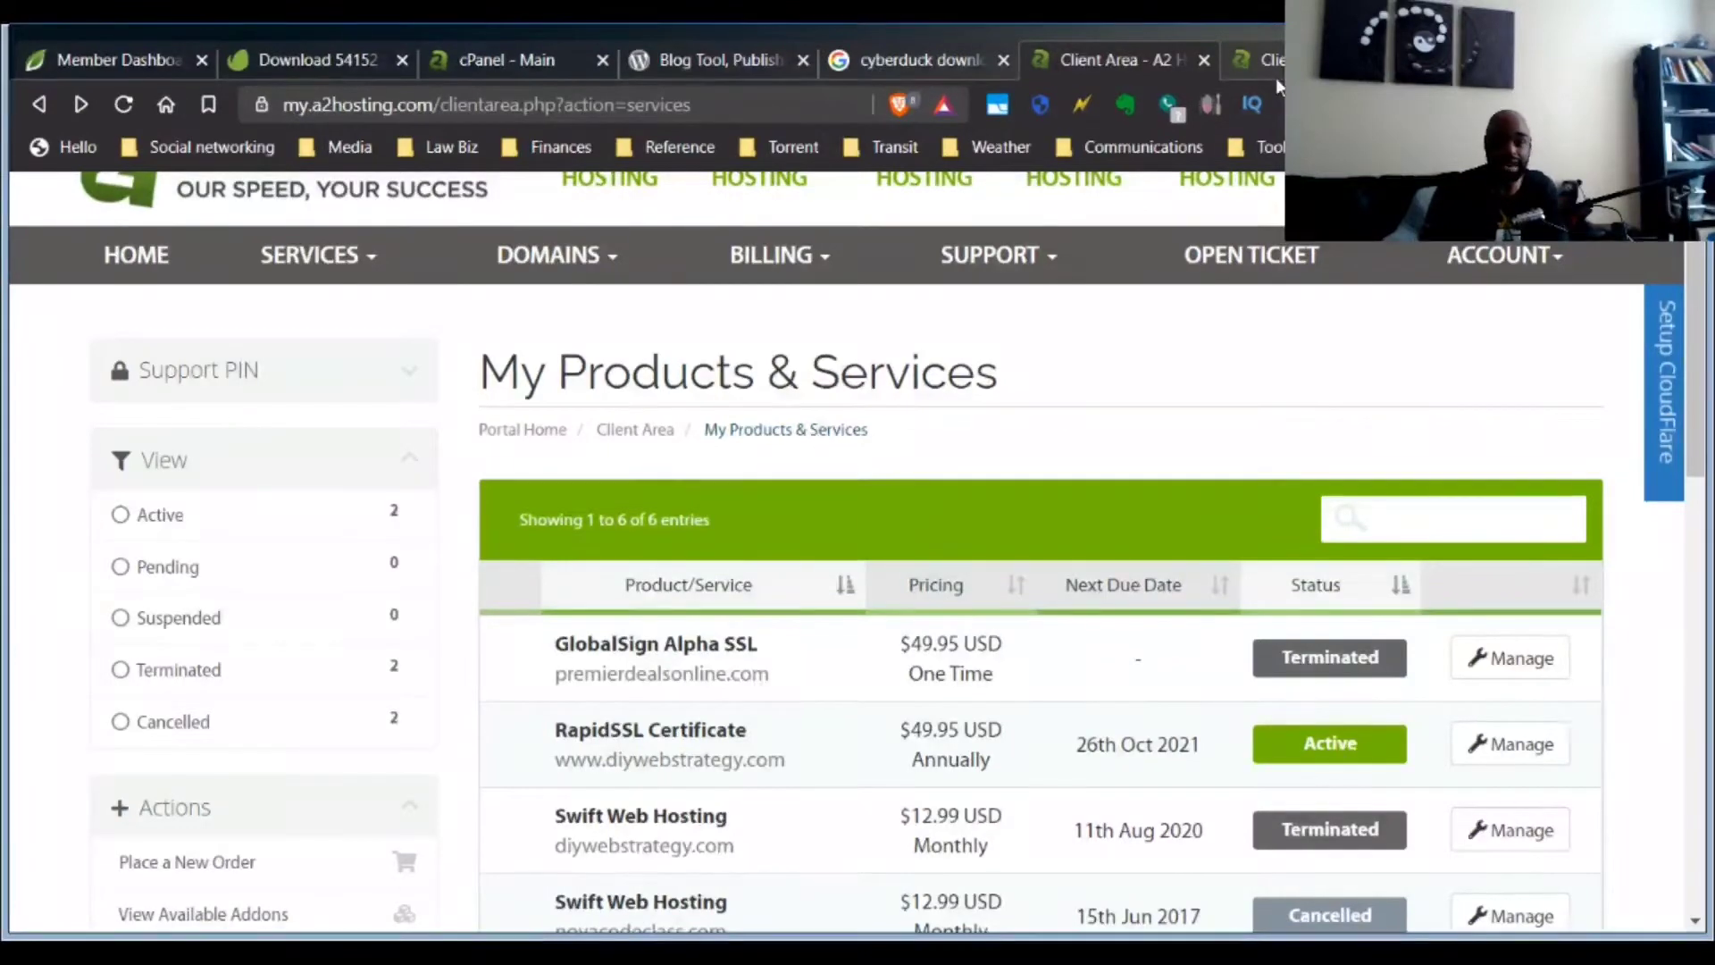
scroll(1088, 483, down, 2)
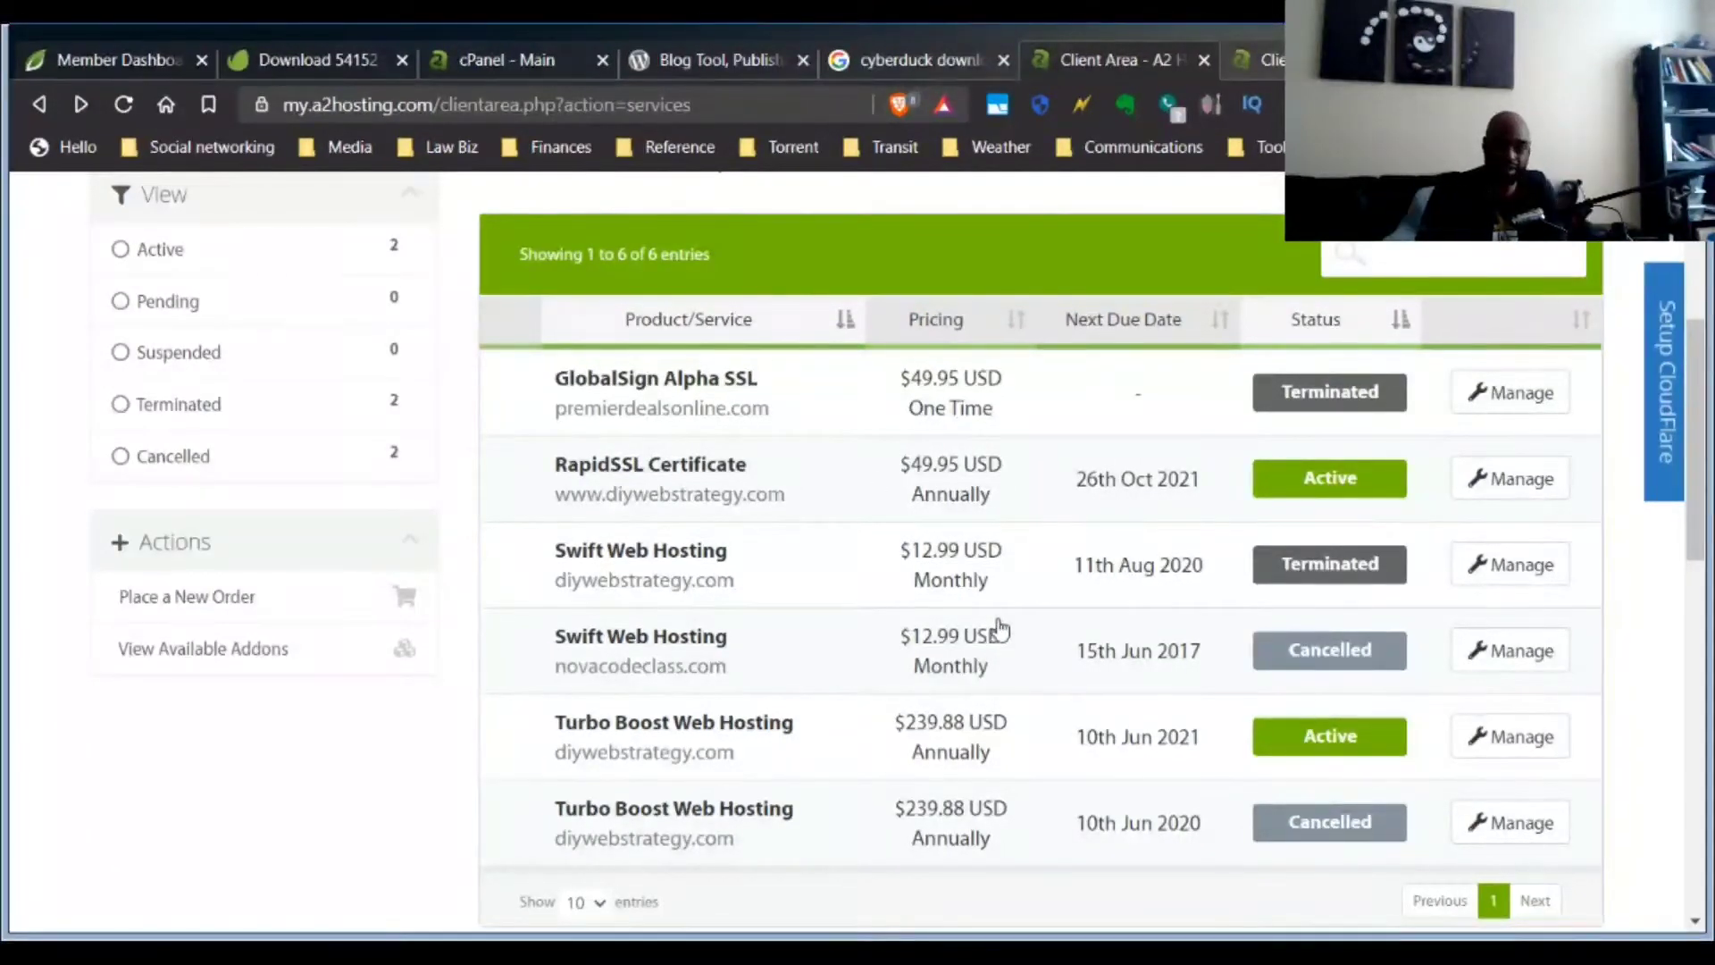
scroll(1097, 577, up, 5)
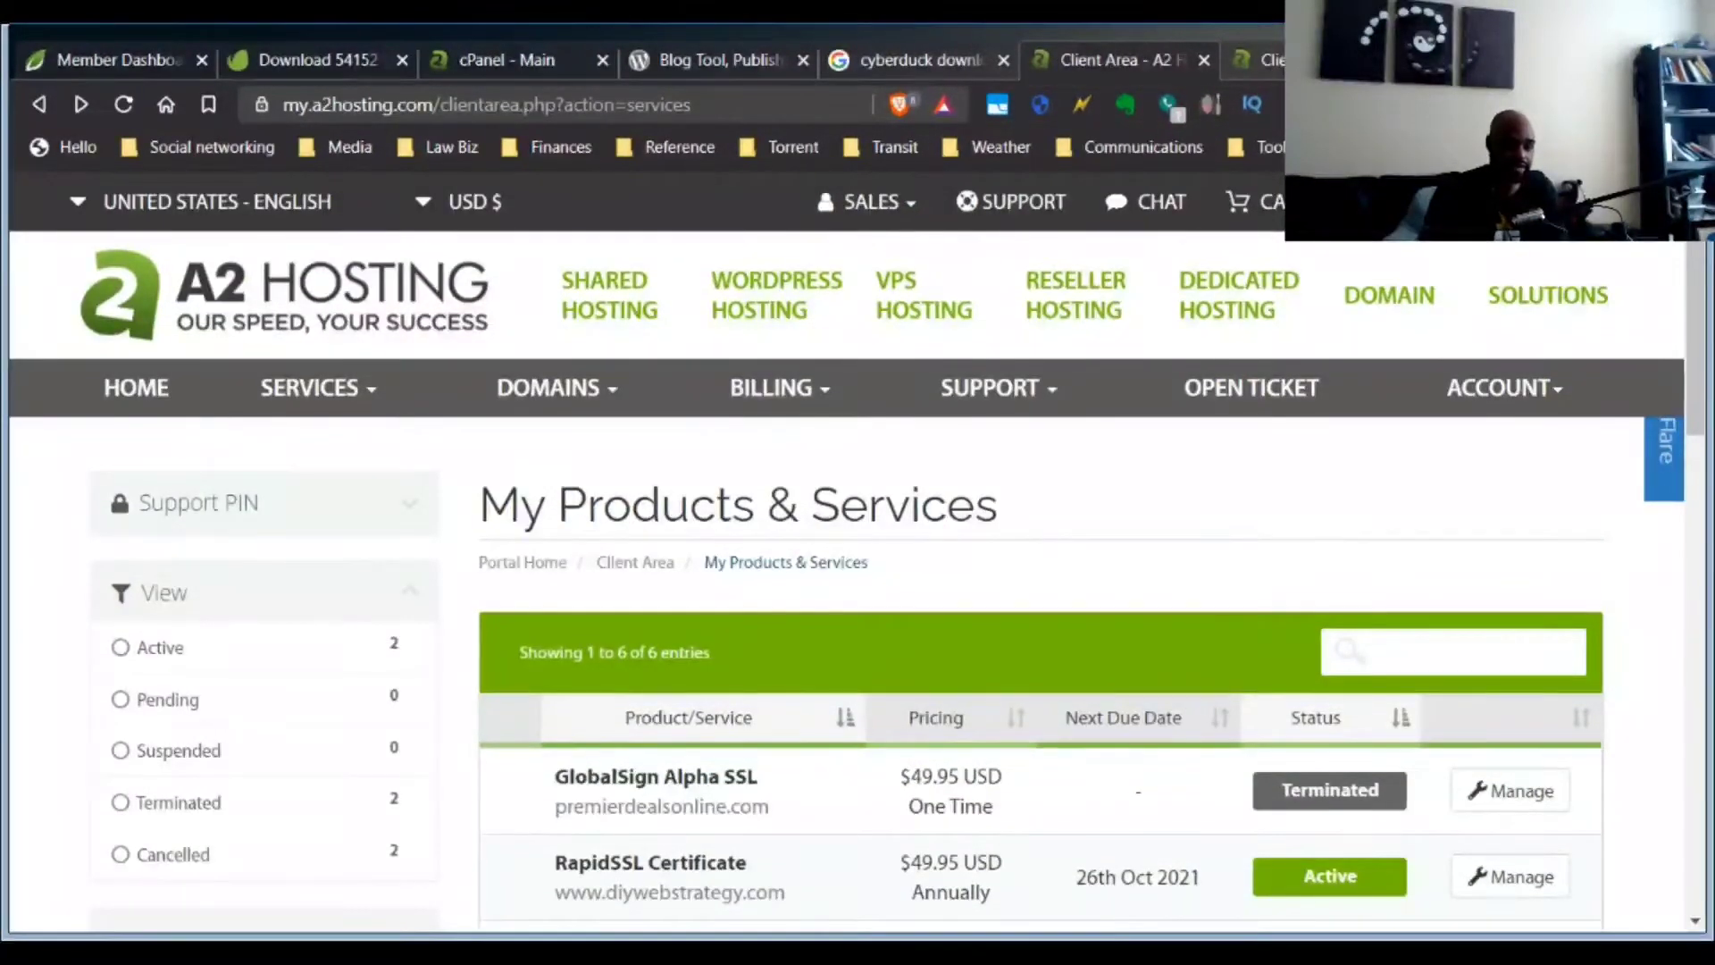
click(1268, 59)
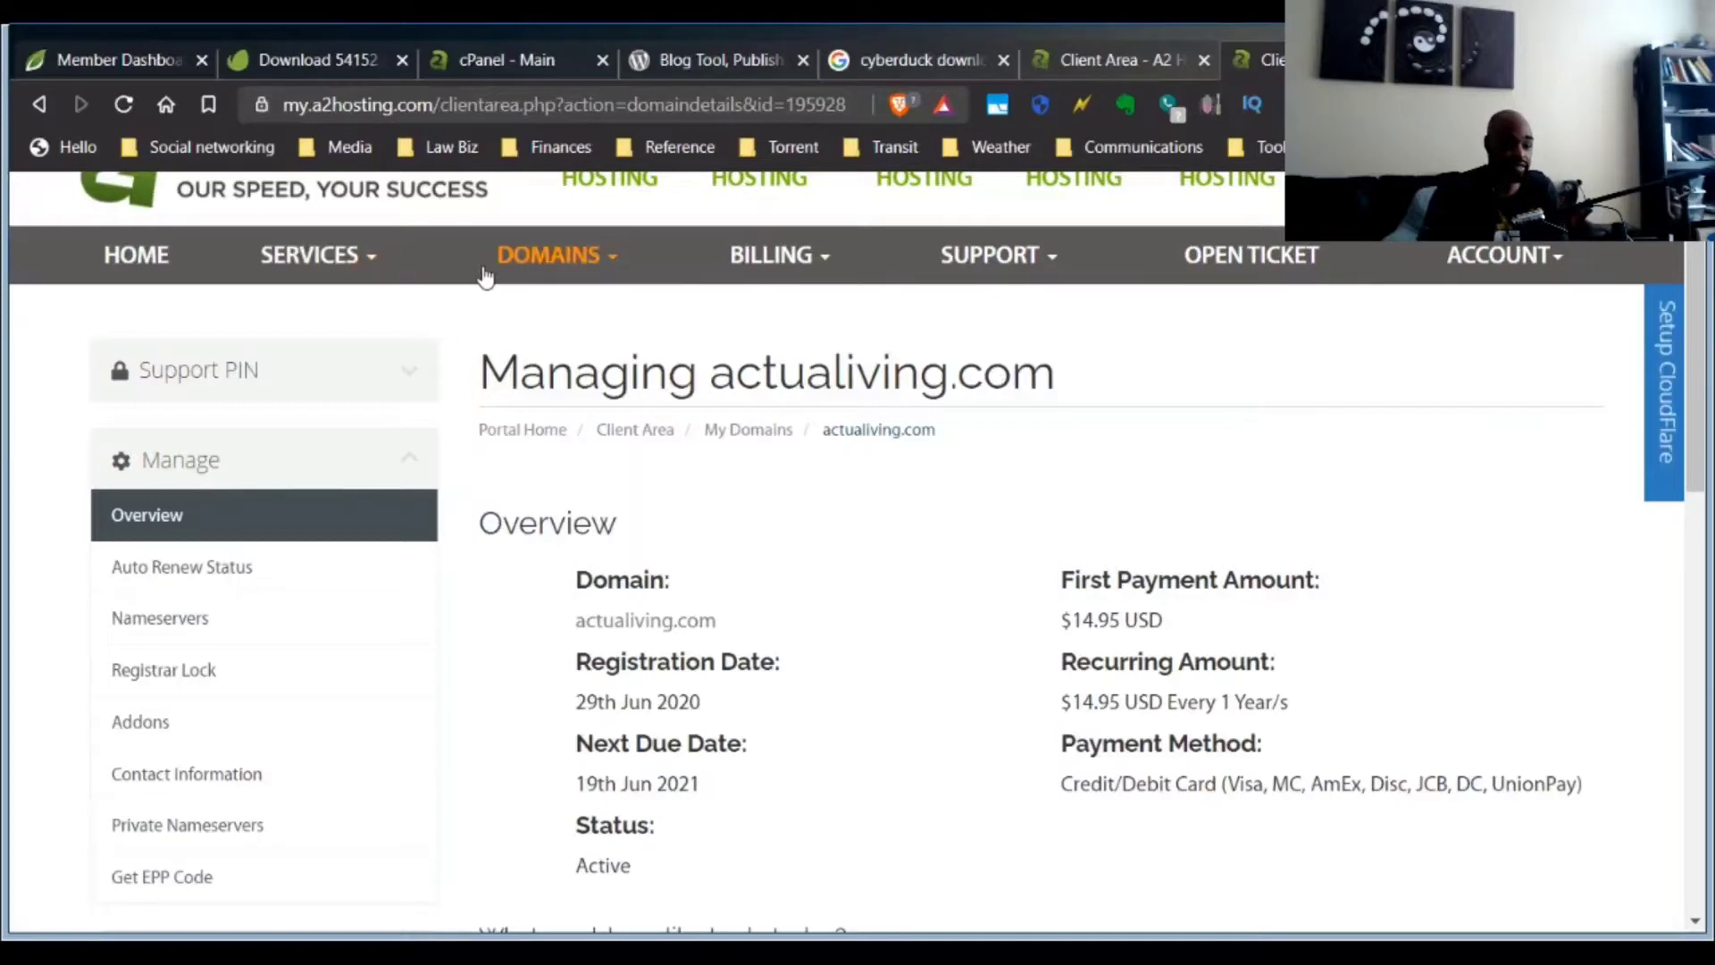
click(904, 57)
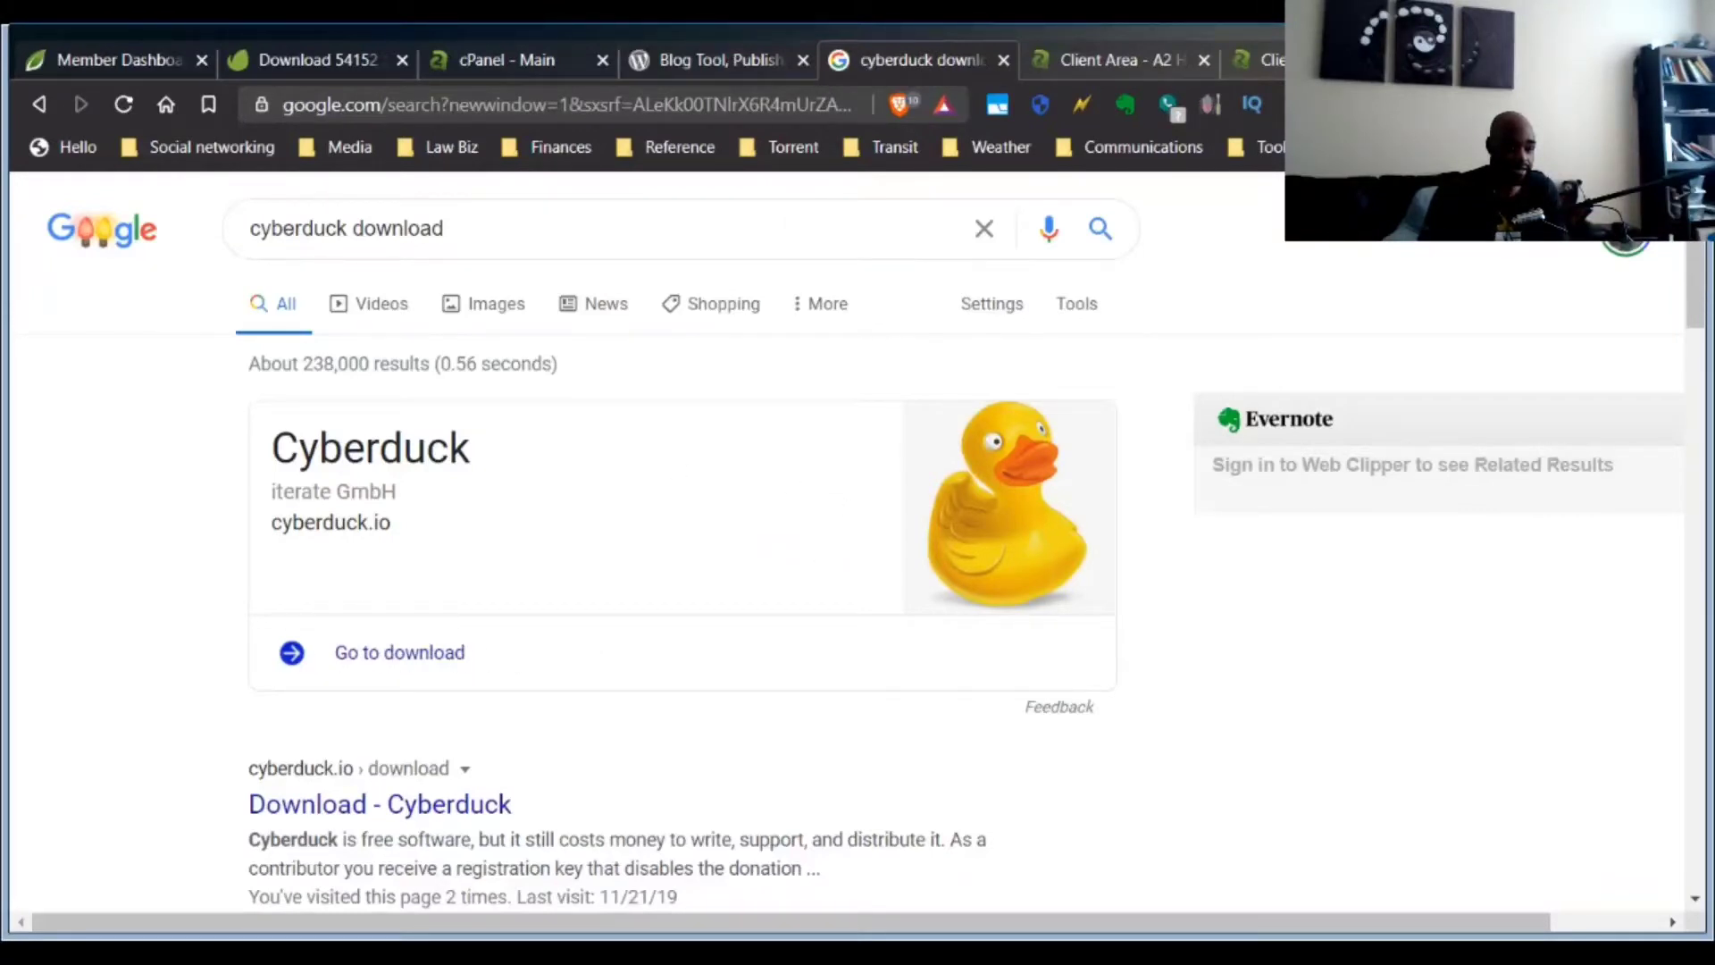
Step: Load the WordPress 5.6 download page, then move through cPanel to the Envato success photos
click(706, 61)
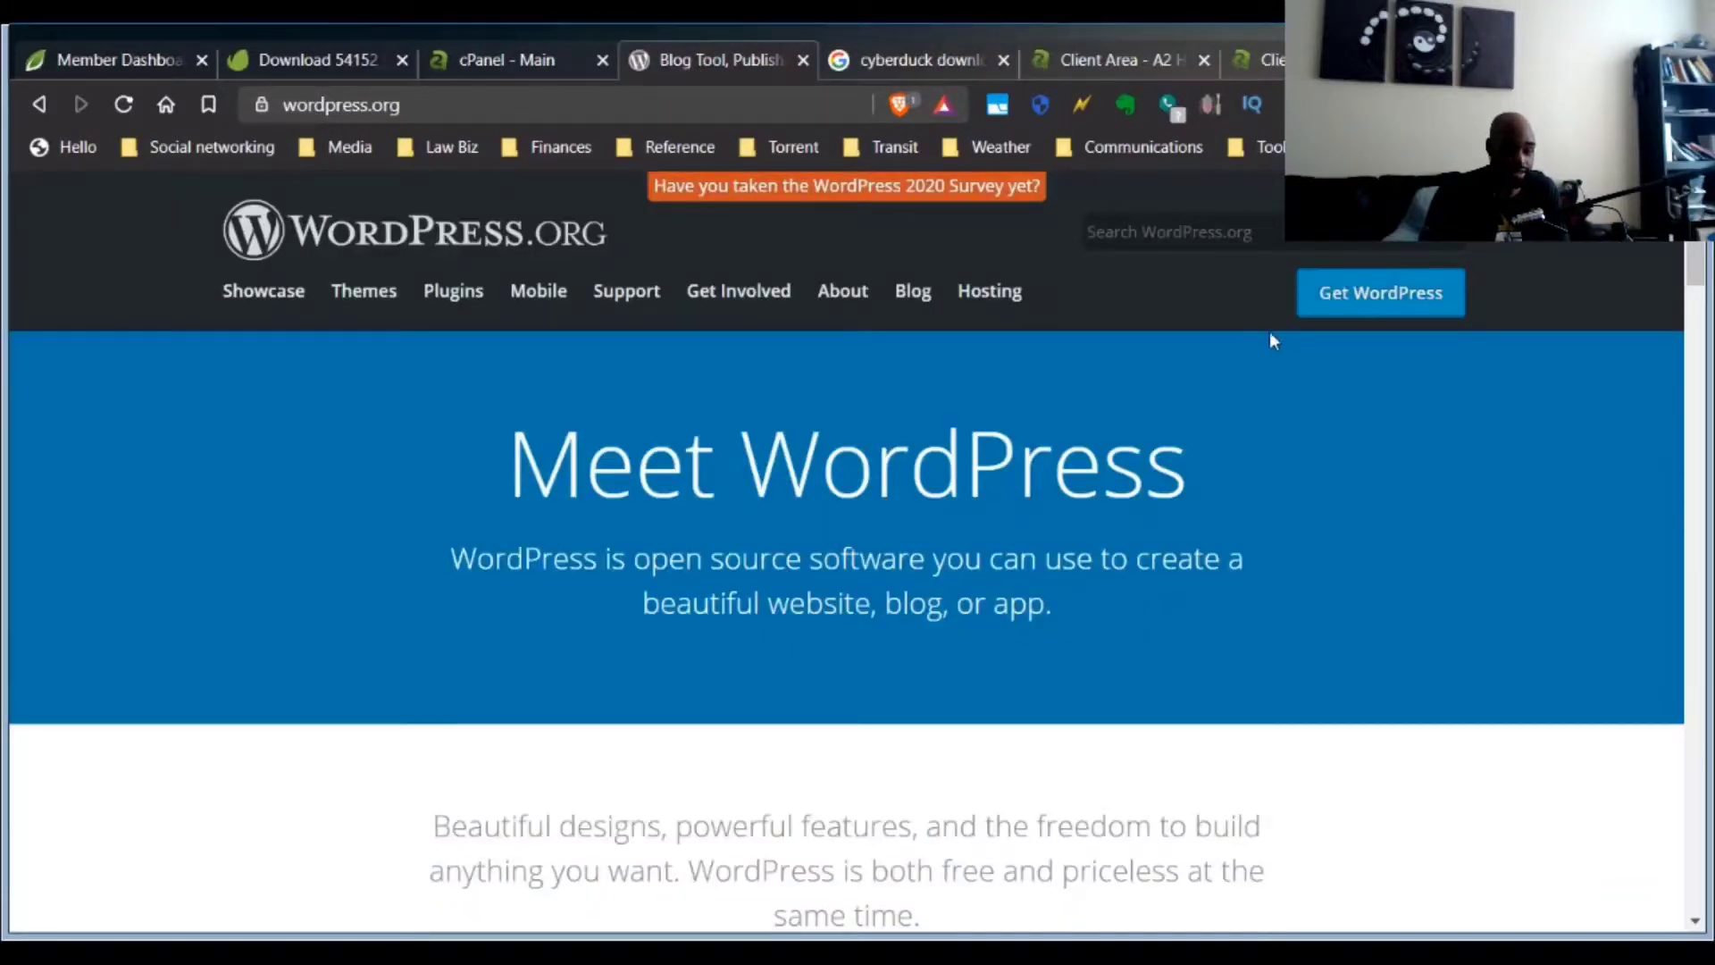
click(1340, 297)
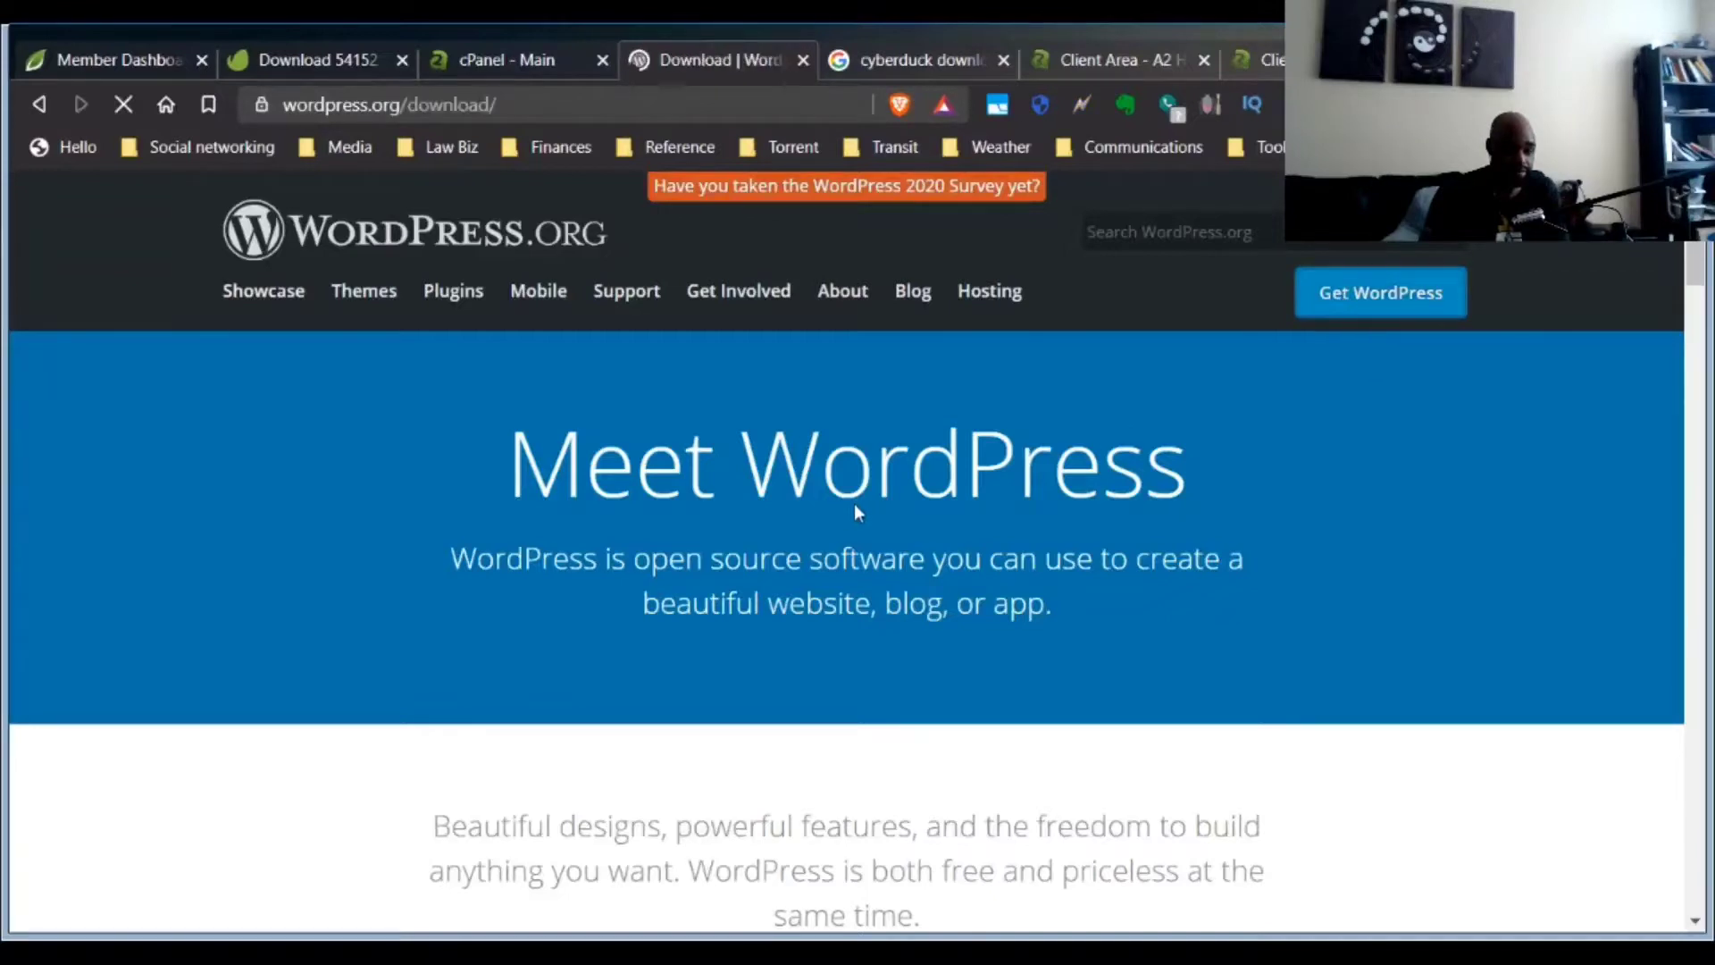
scroll(979, 606, down, 5)
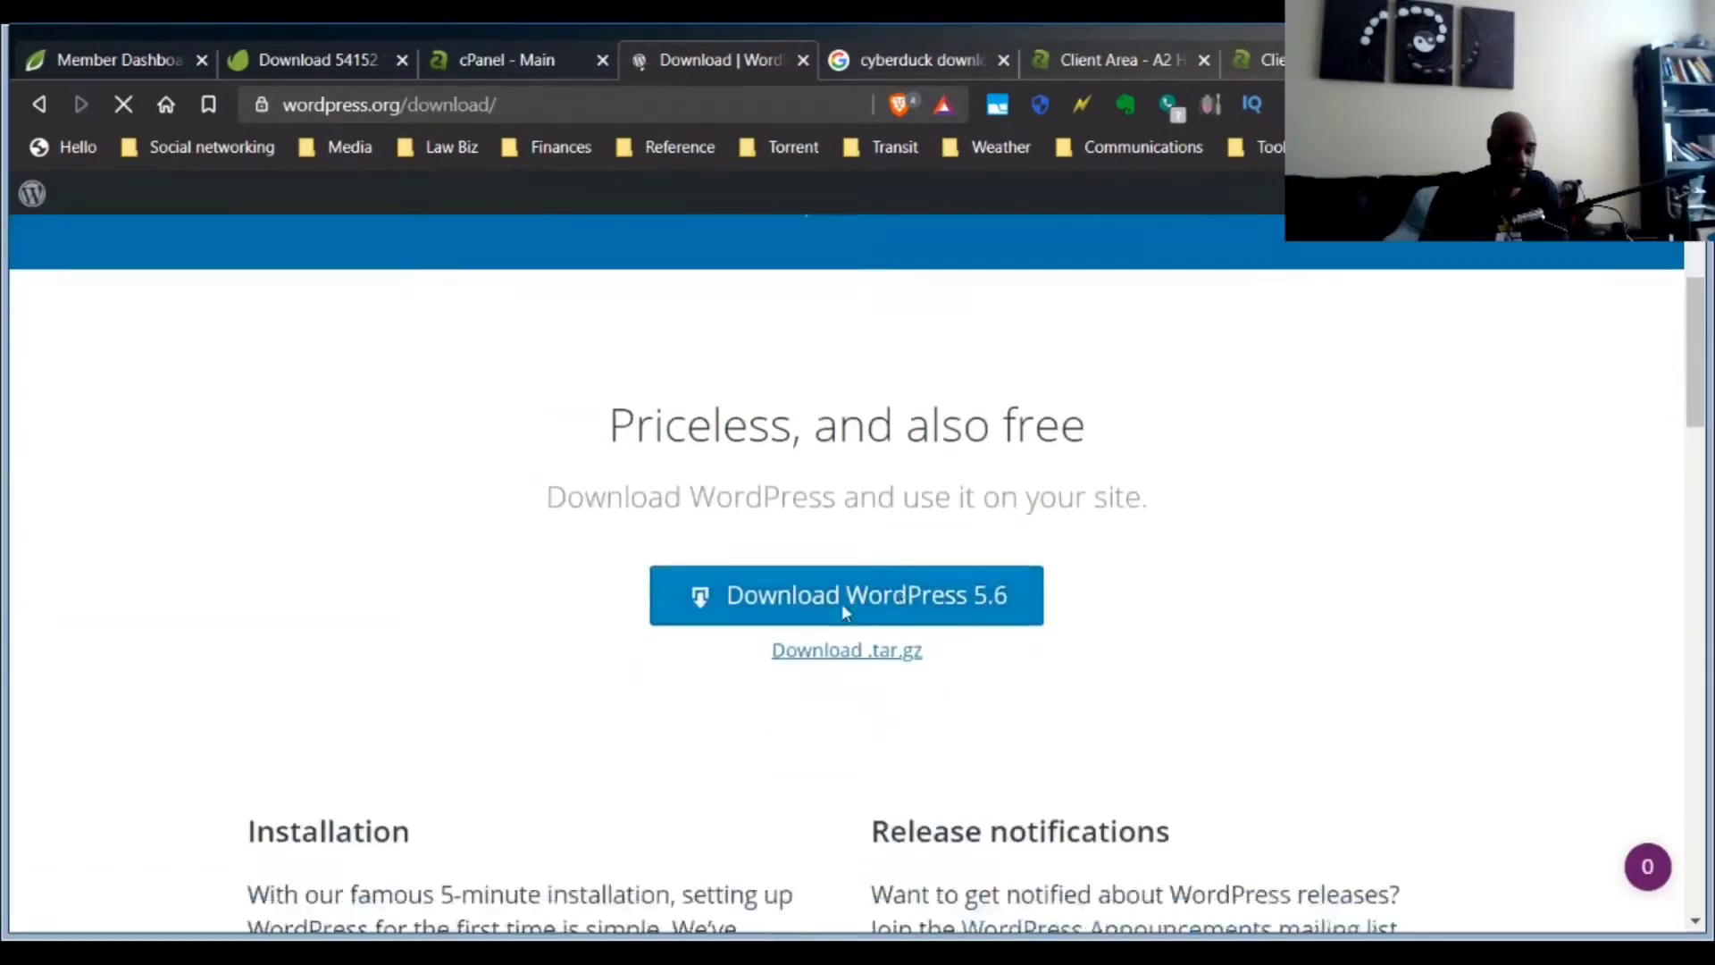
click(495, 63)
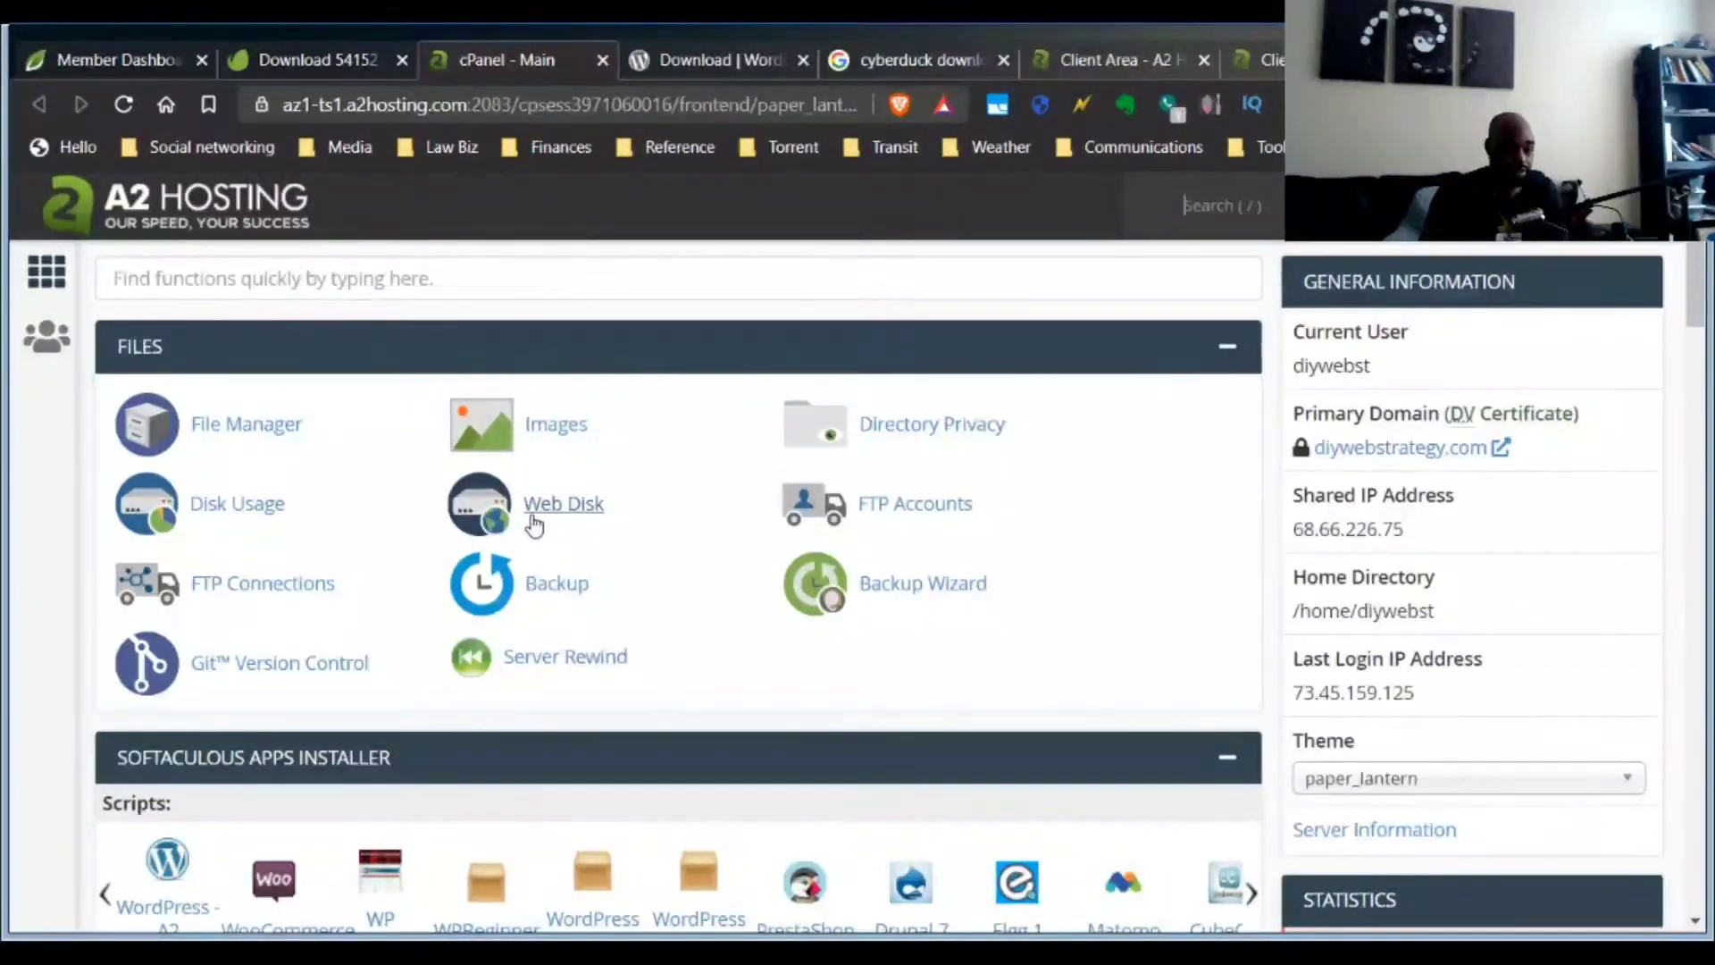
click(292, 57)
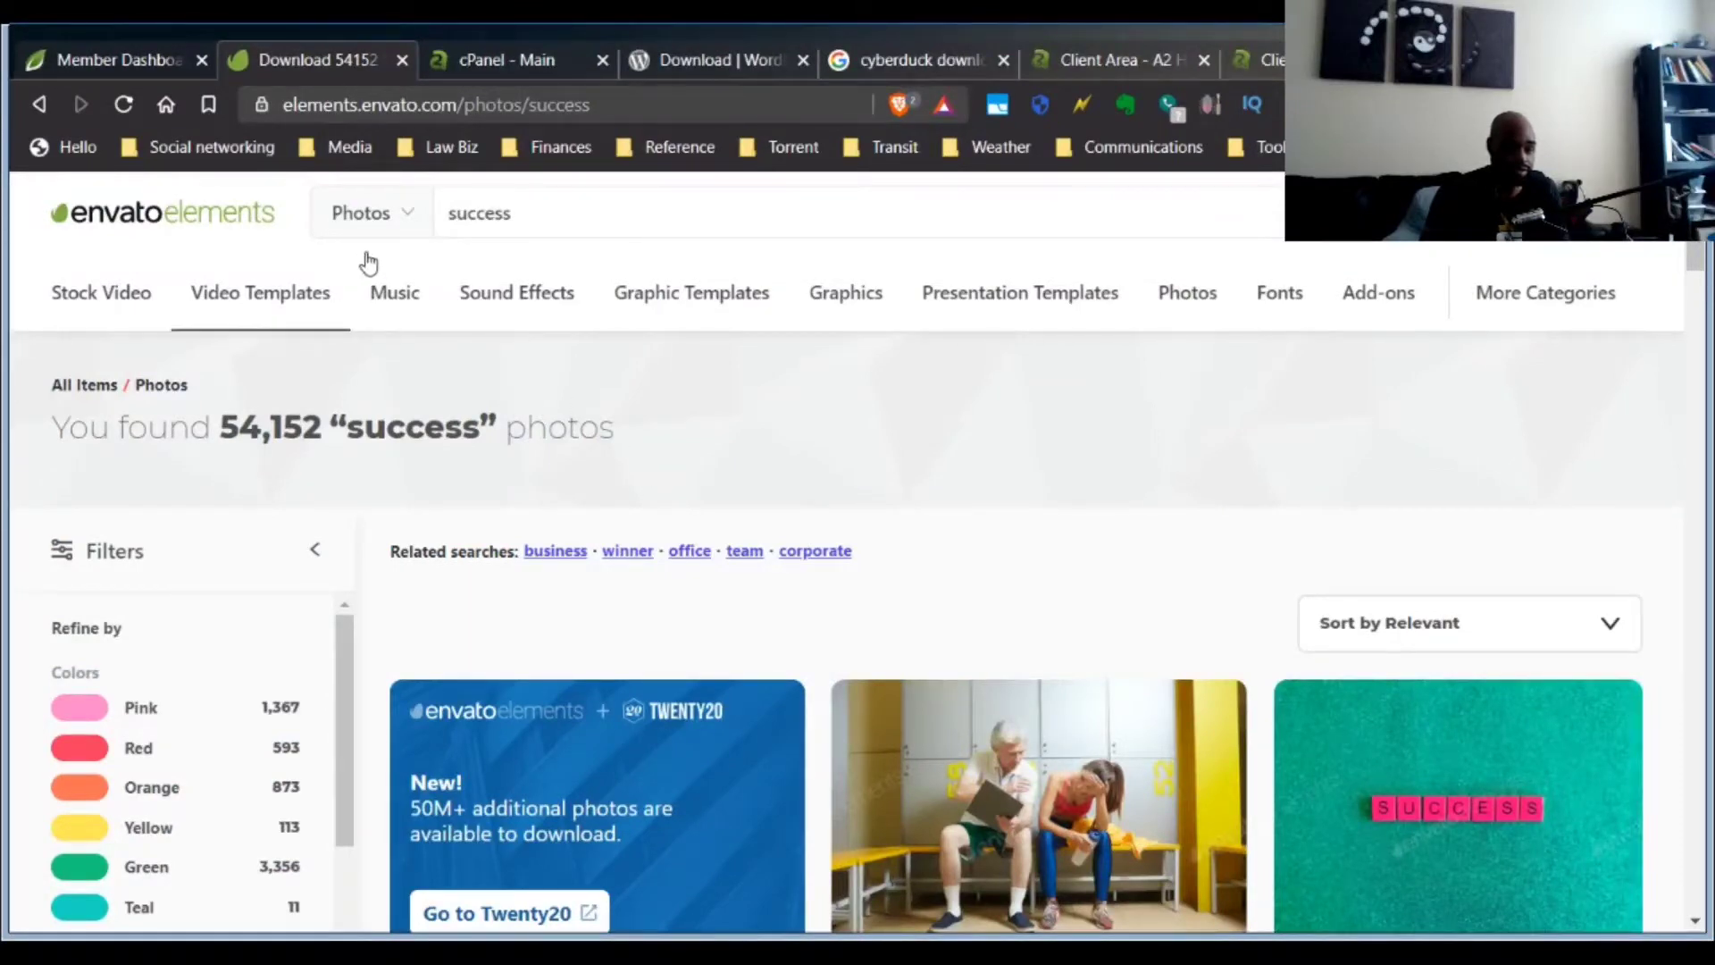
Step: Browse the Envato 'success' photo grid, then switch to the Thrive Themes member dashboard
scroll(822, 586, down, 10)
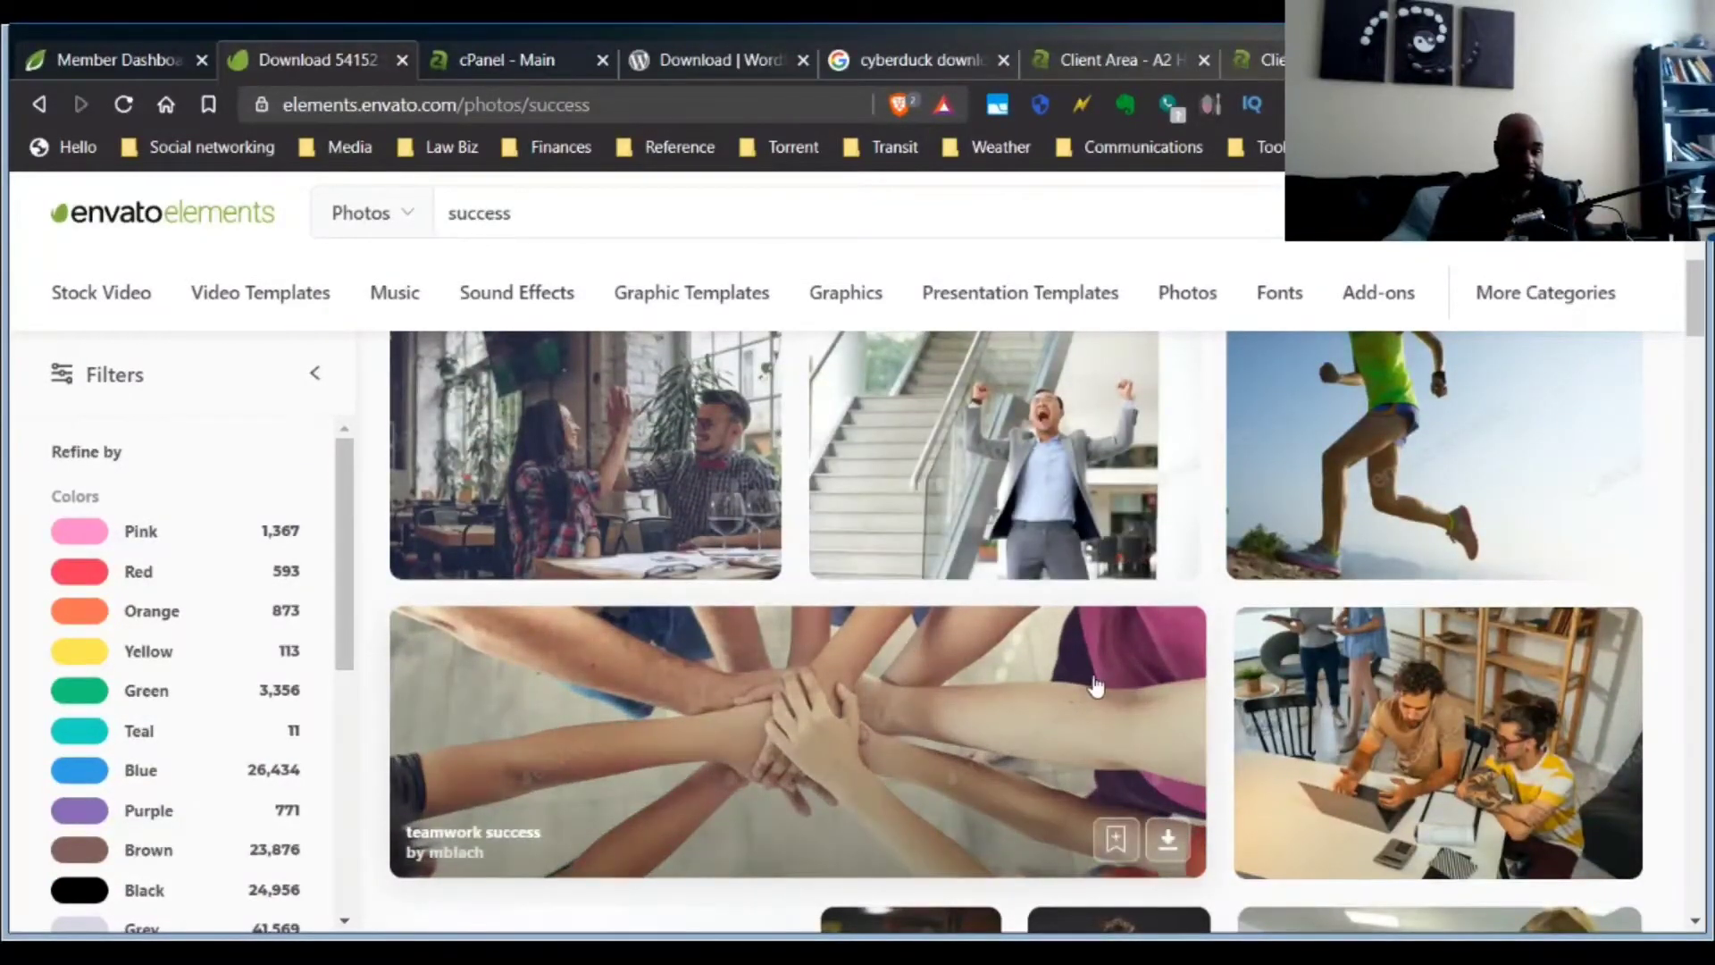
scroll(1096, 686, down, 5)
scroll(1096, 686, down, 2)
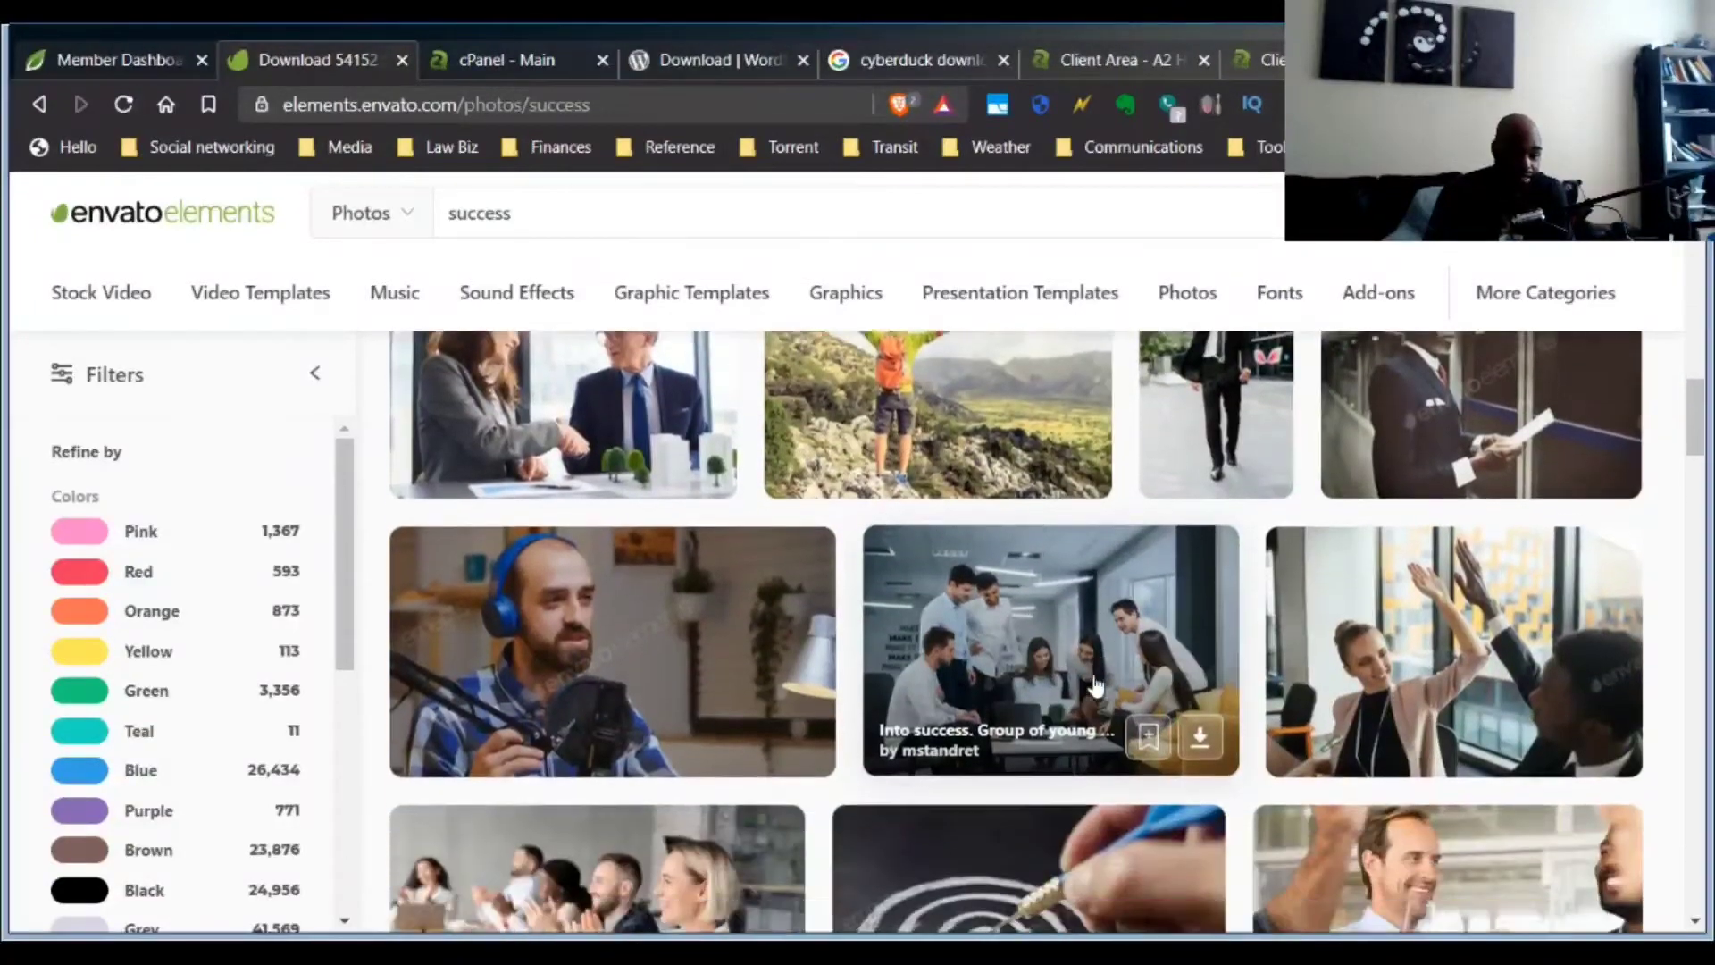
scroll(1096, 686, down, 2)
scroll(1096, 686, down, 2)
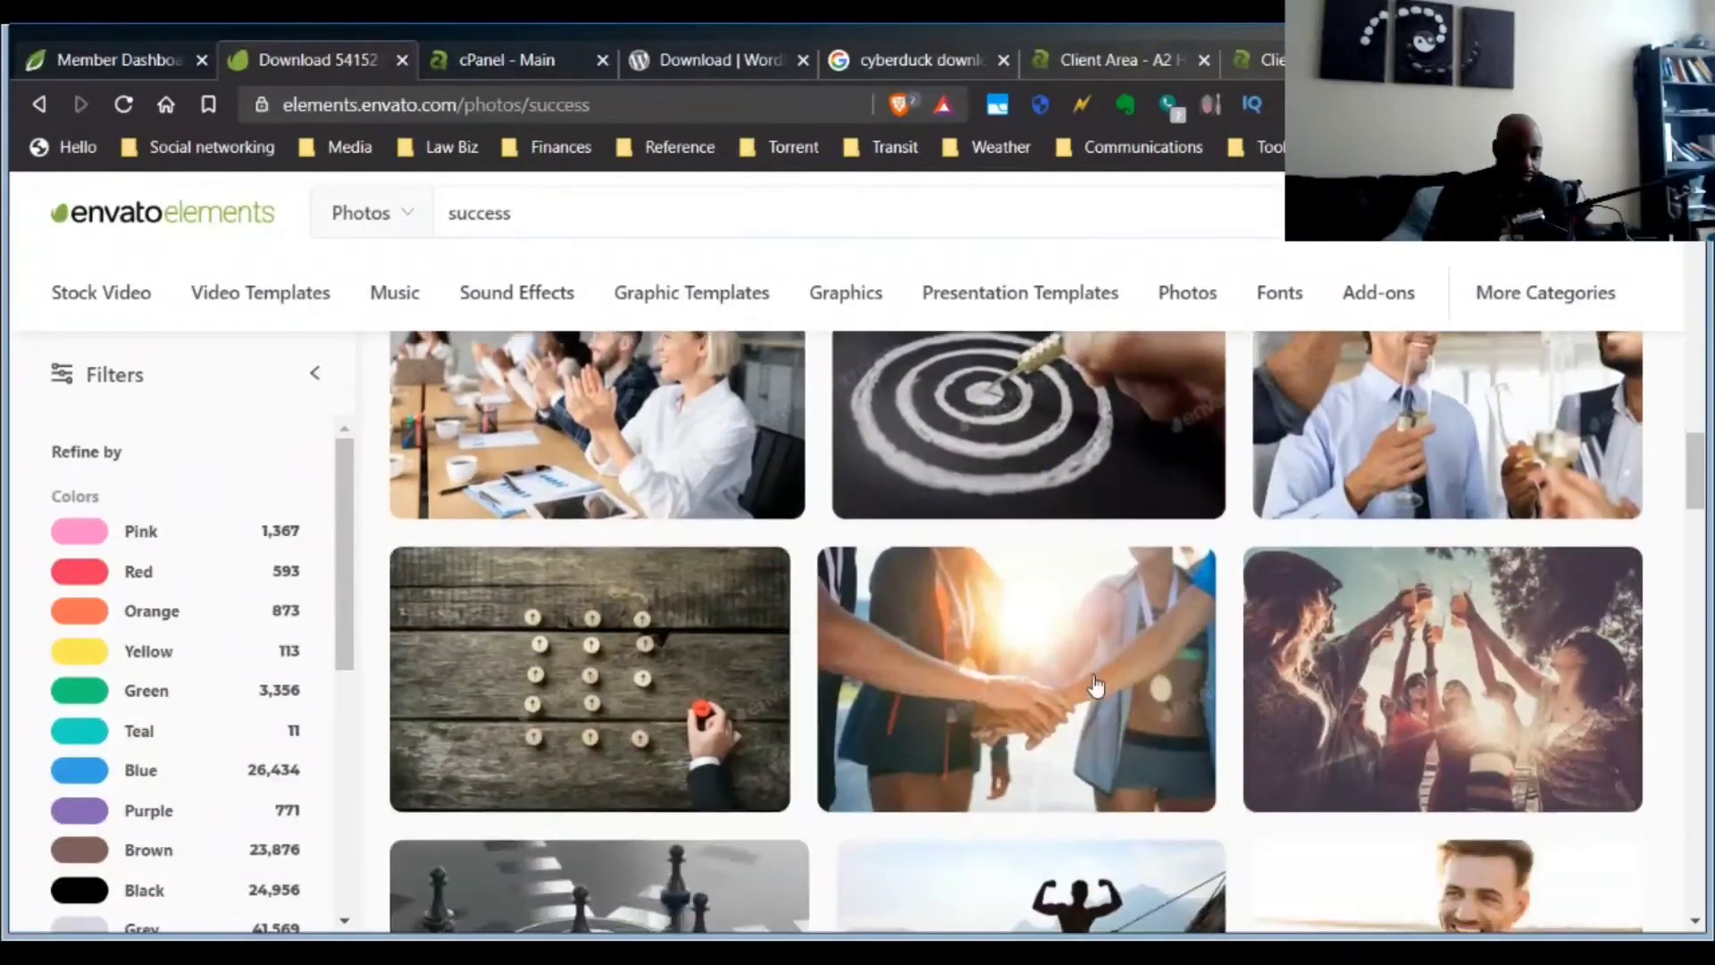
scroll(1096, 686, up, 5)
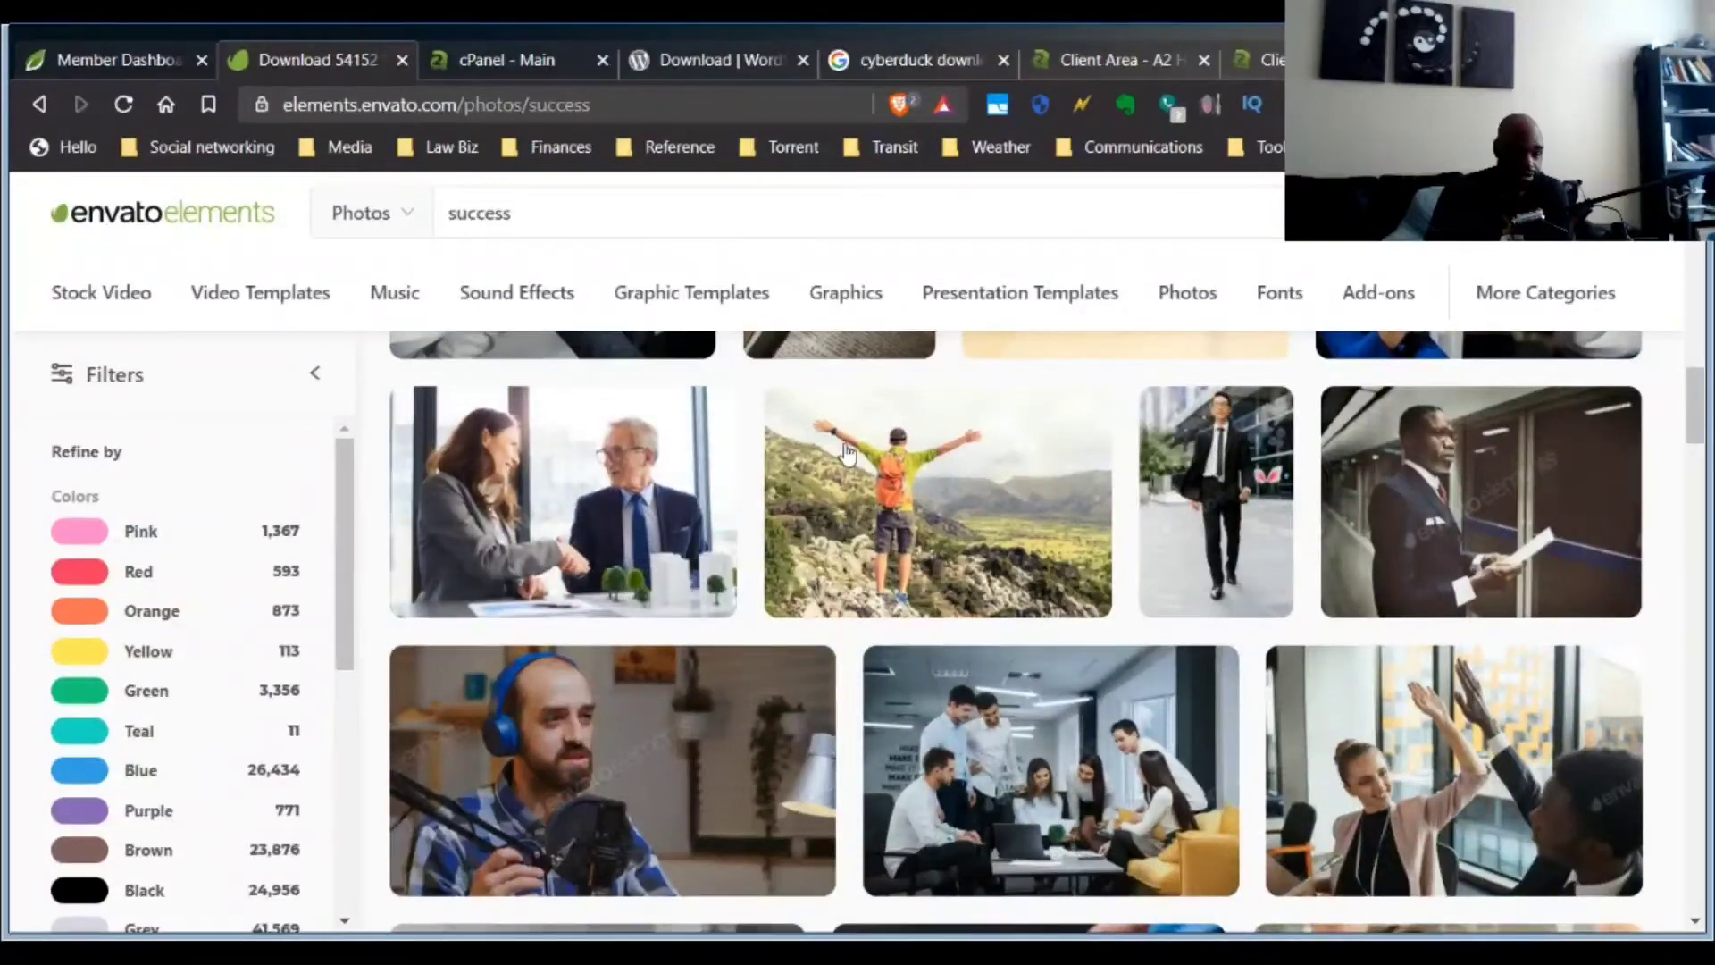
scroll(357, 303, up, 10)
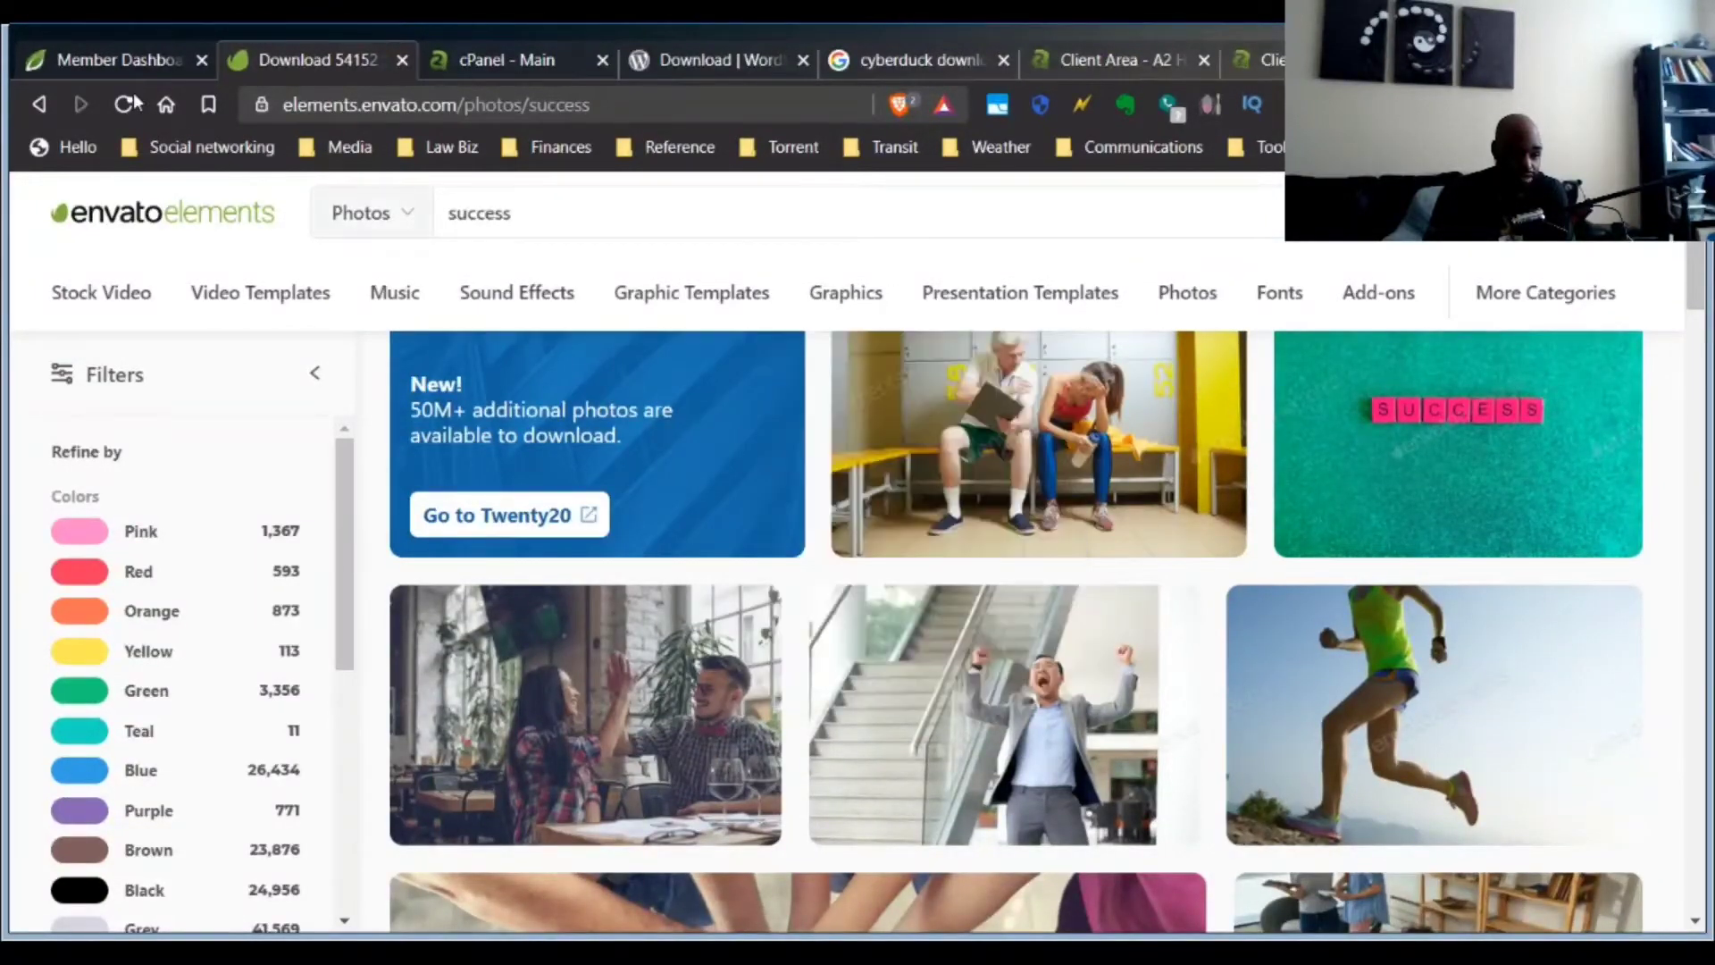
click(130, 61)
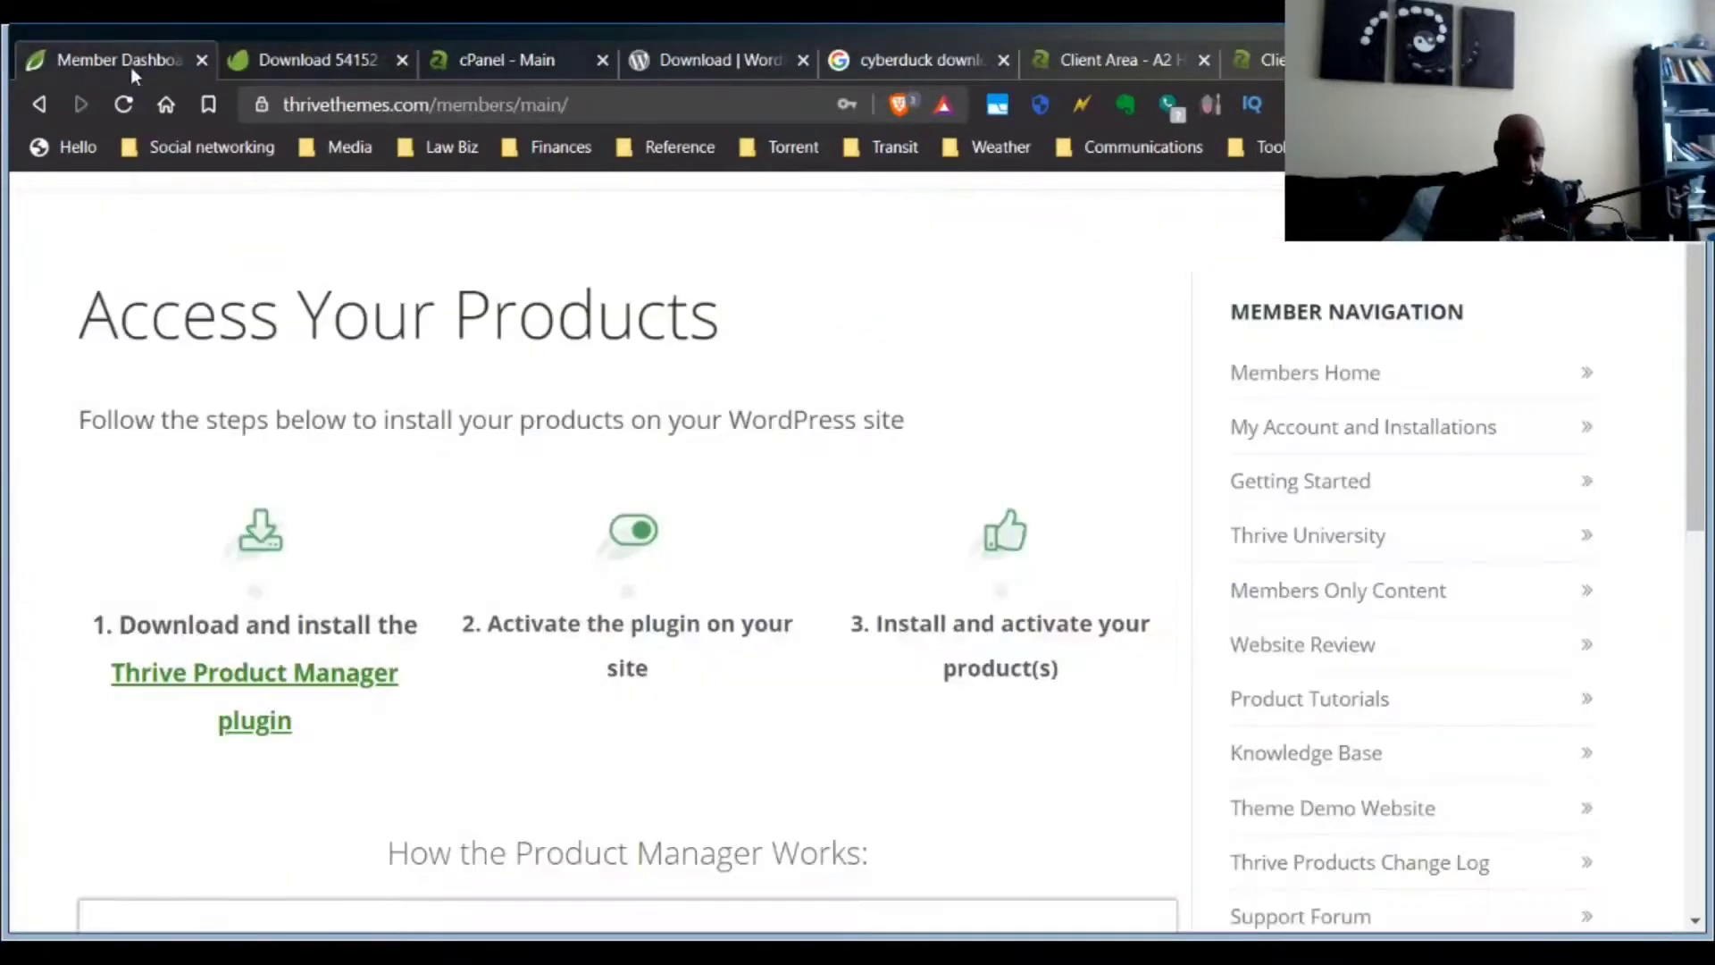
scroll(867, 712, up, 2)
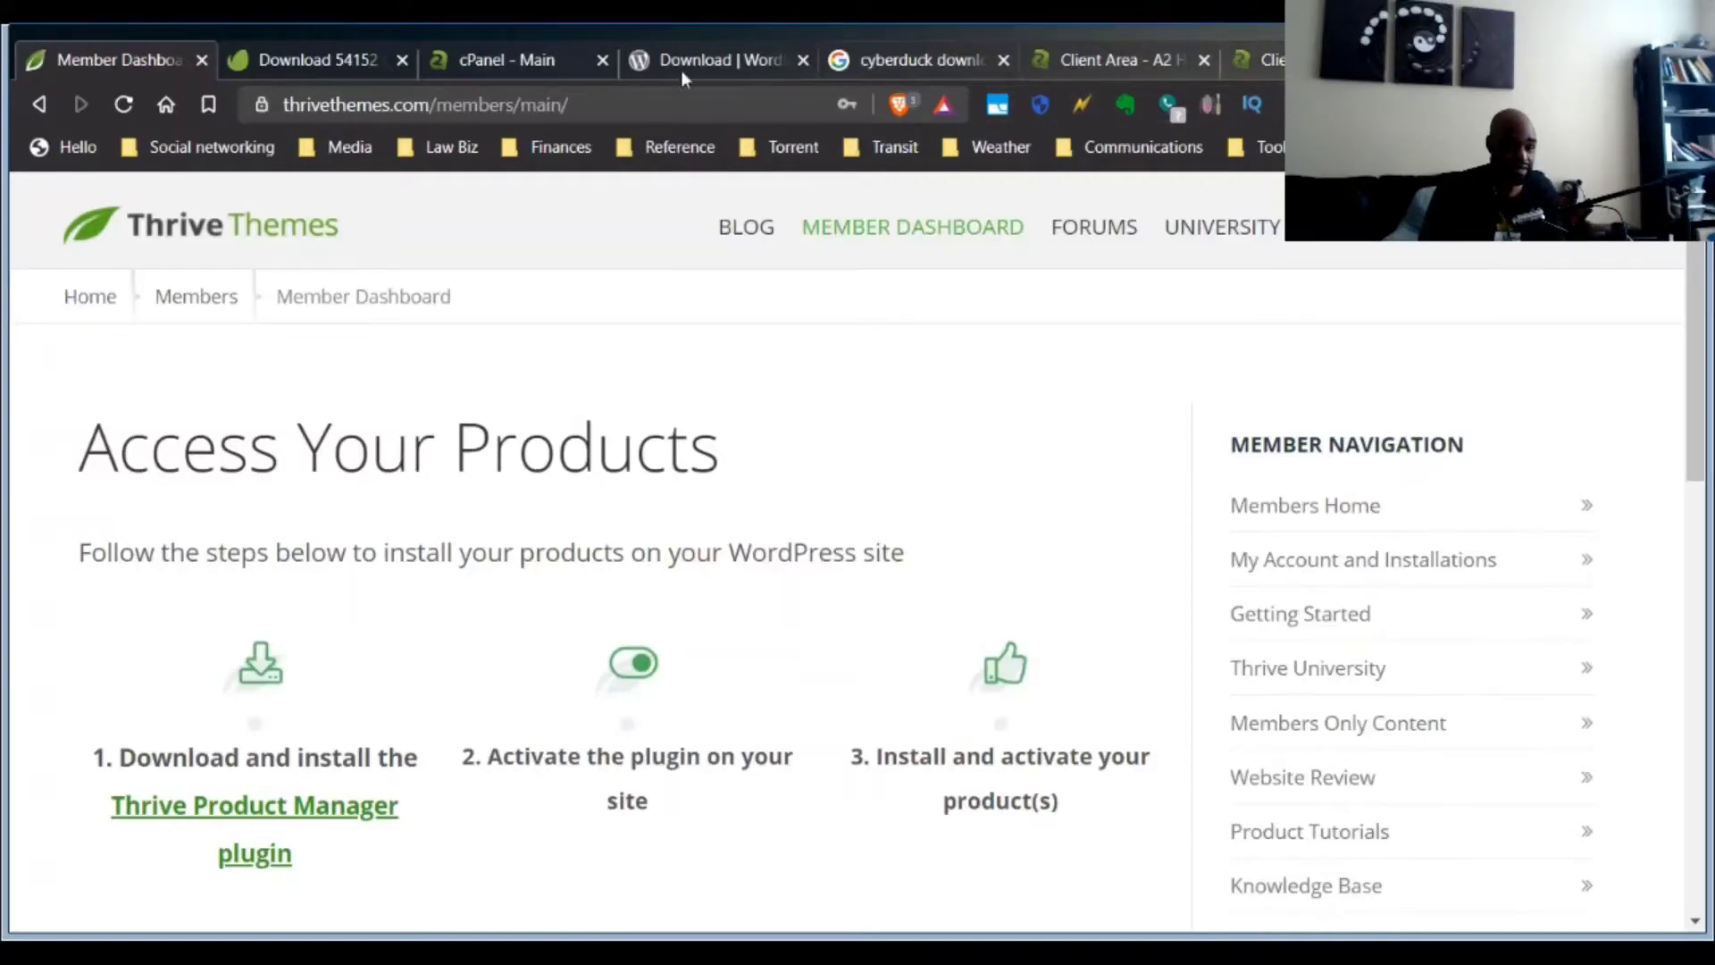
Step: Open cPanel's Addon Domains and enter the domain actualiving.com to auto-fill the subdomain
click(492, 68)
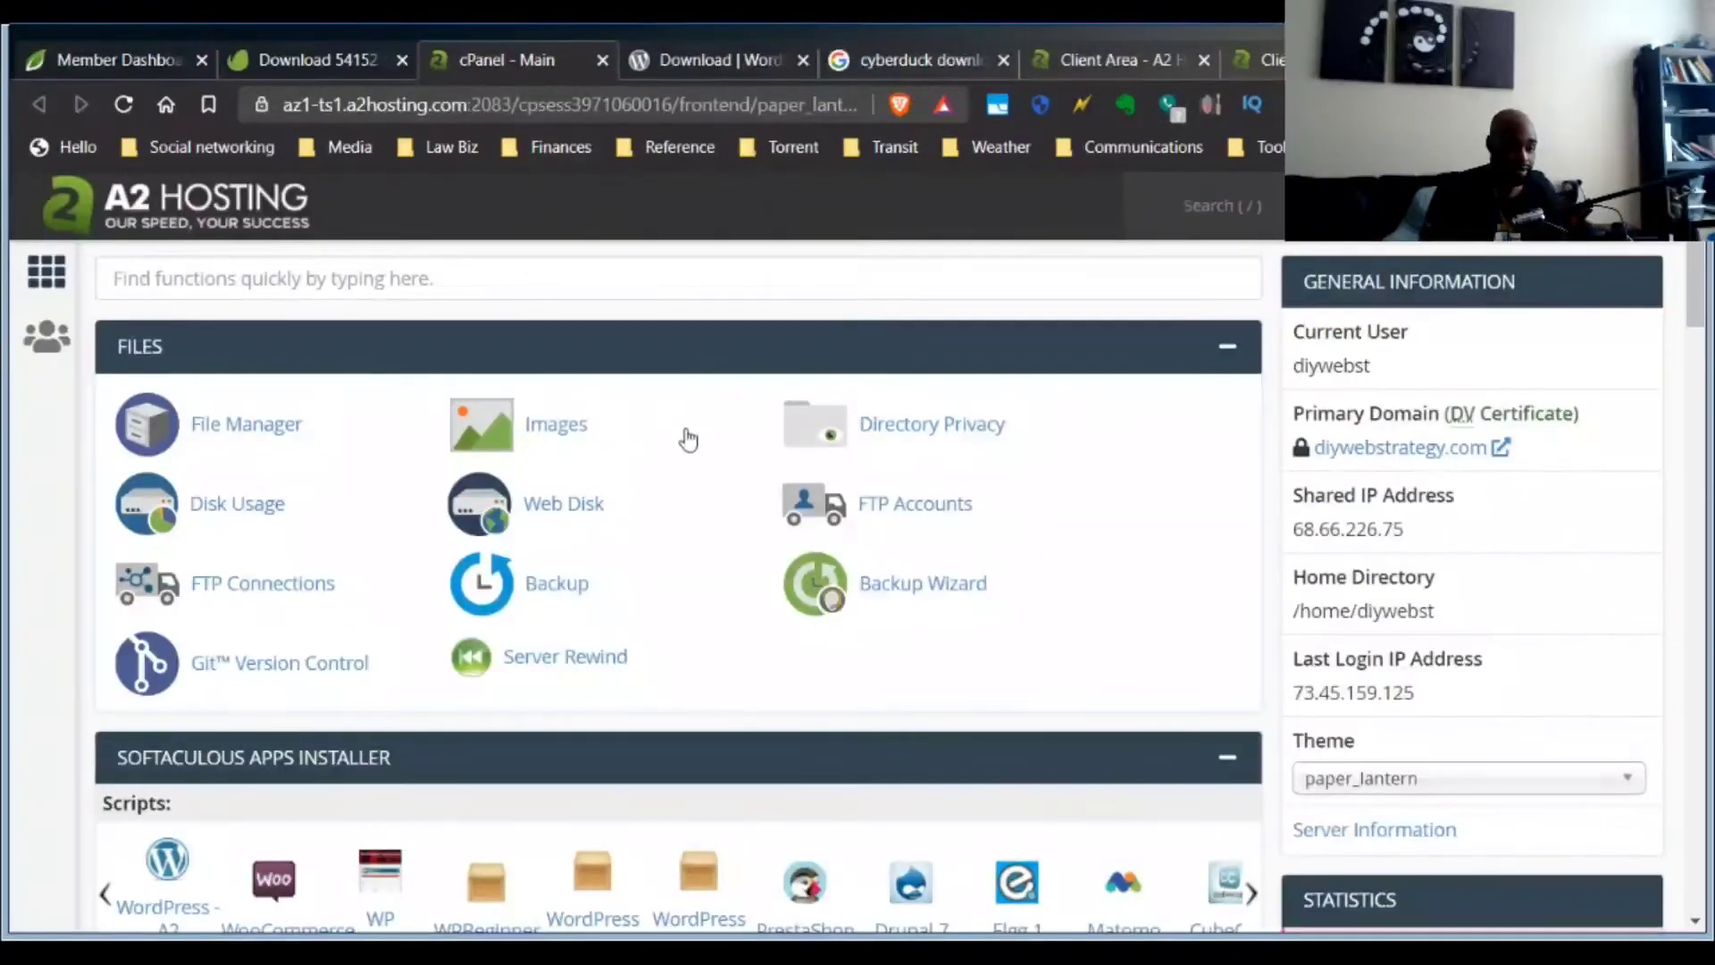
scroll(738, 501, down, 10)
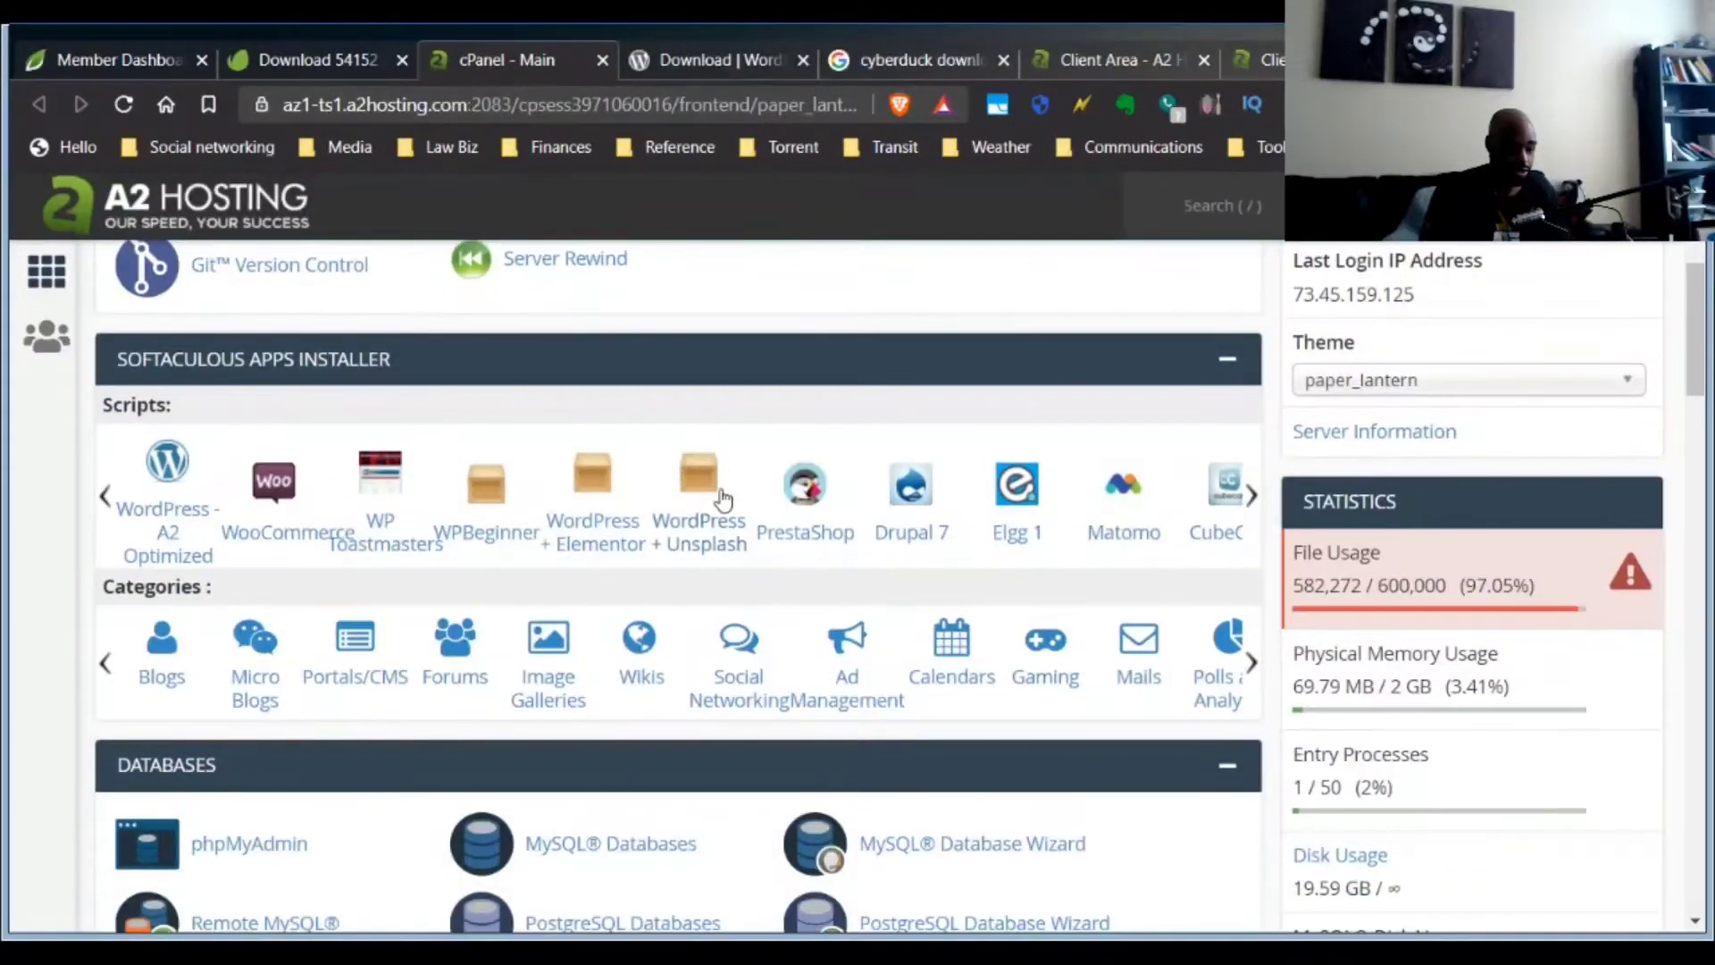
scroll(598, 513, down, 2)
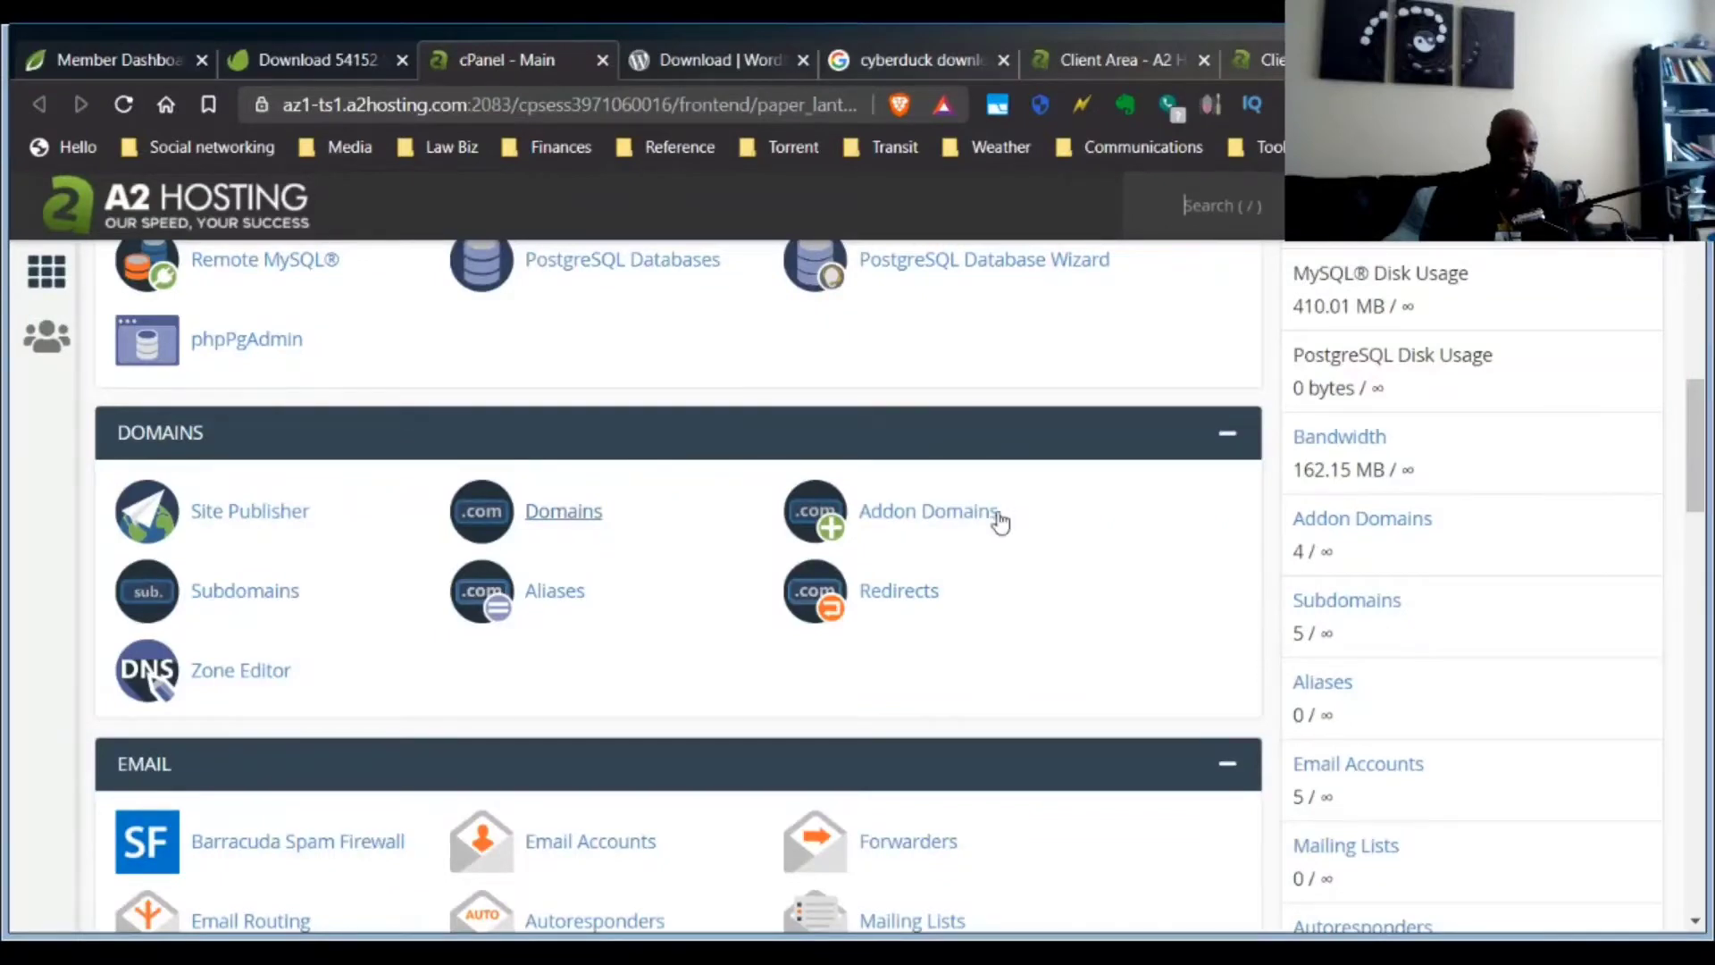
click(947, 511)
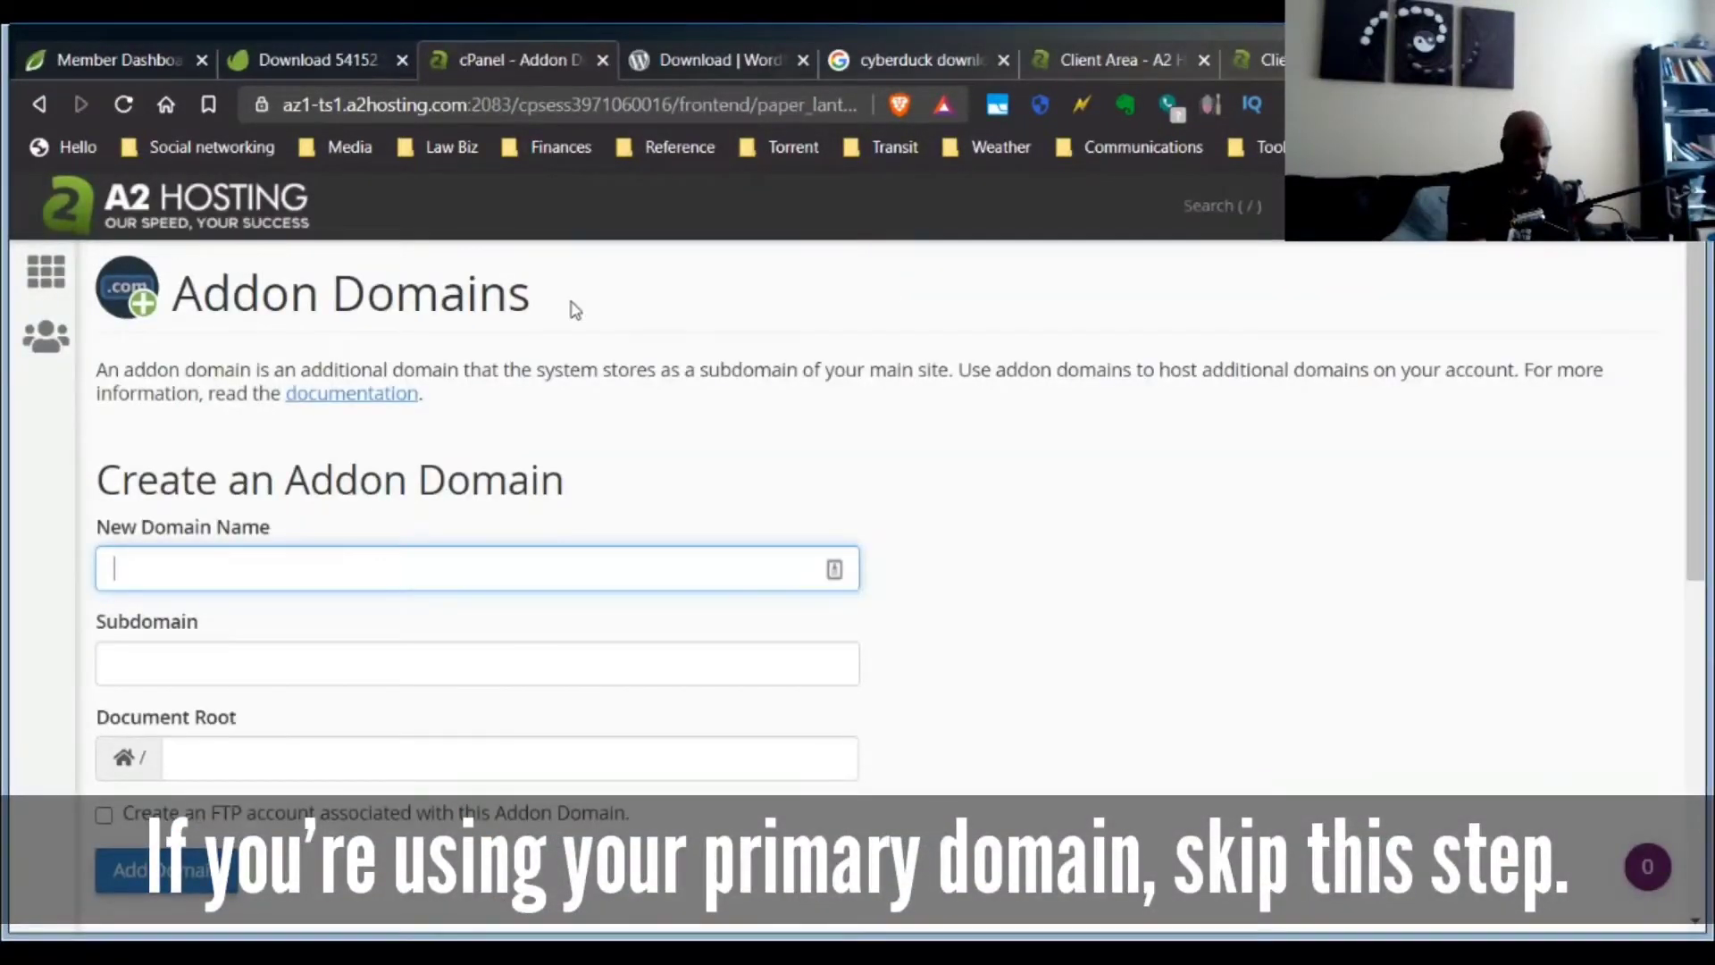
text(ad)
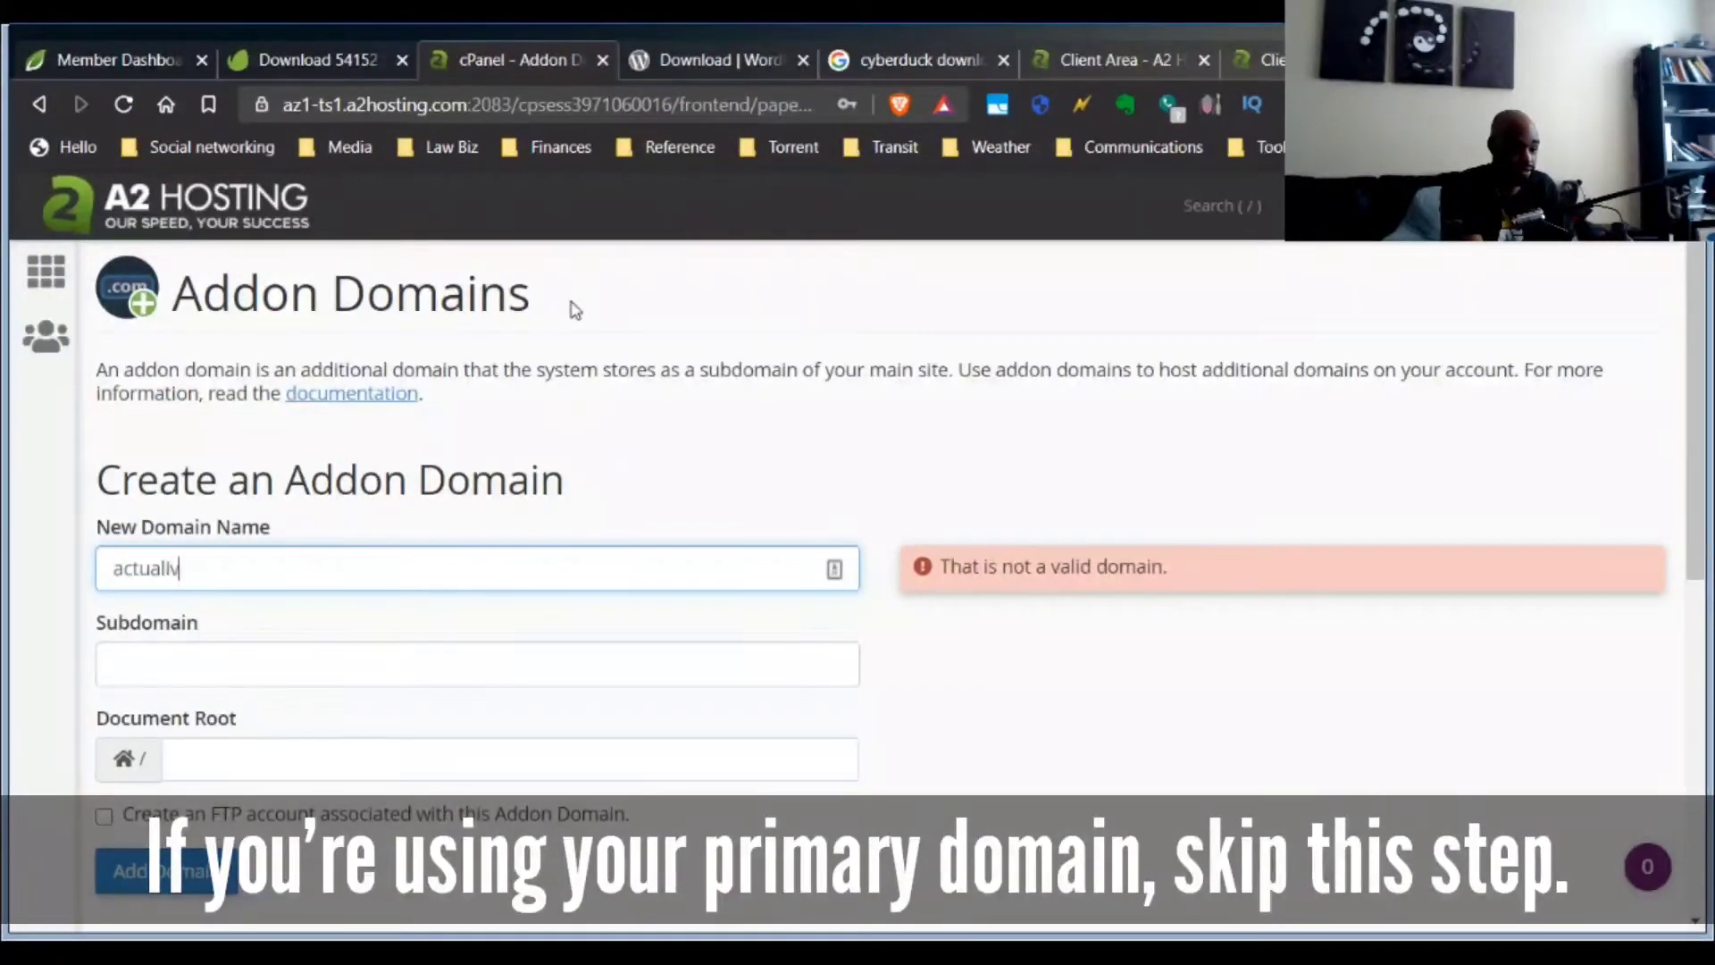
text(tualiving.com)
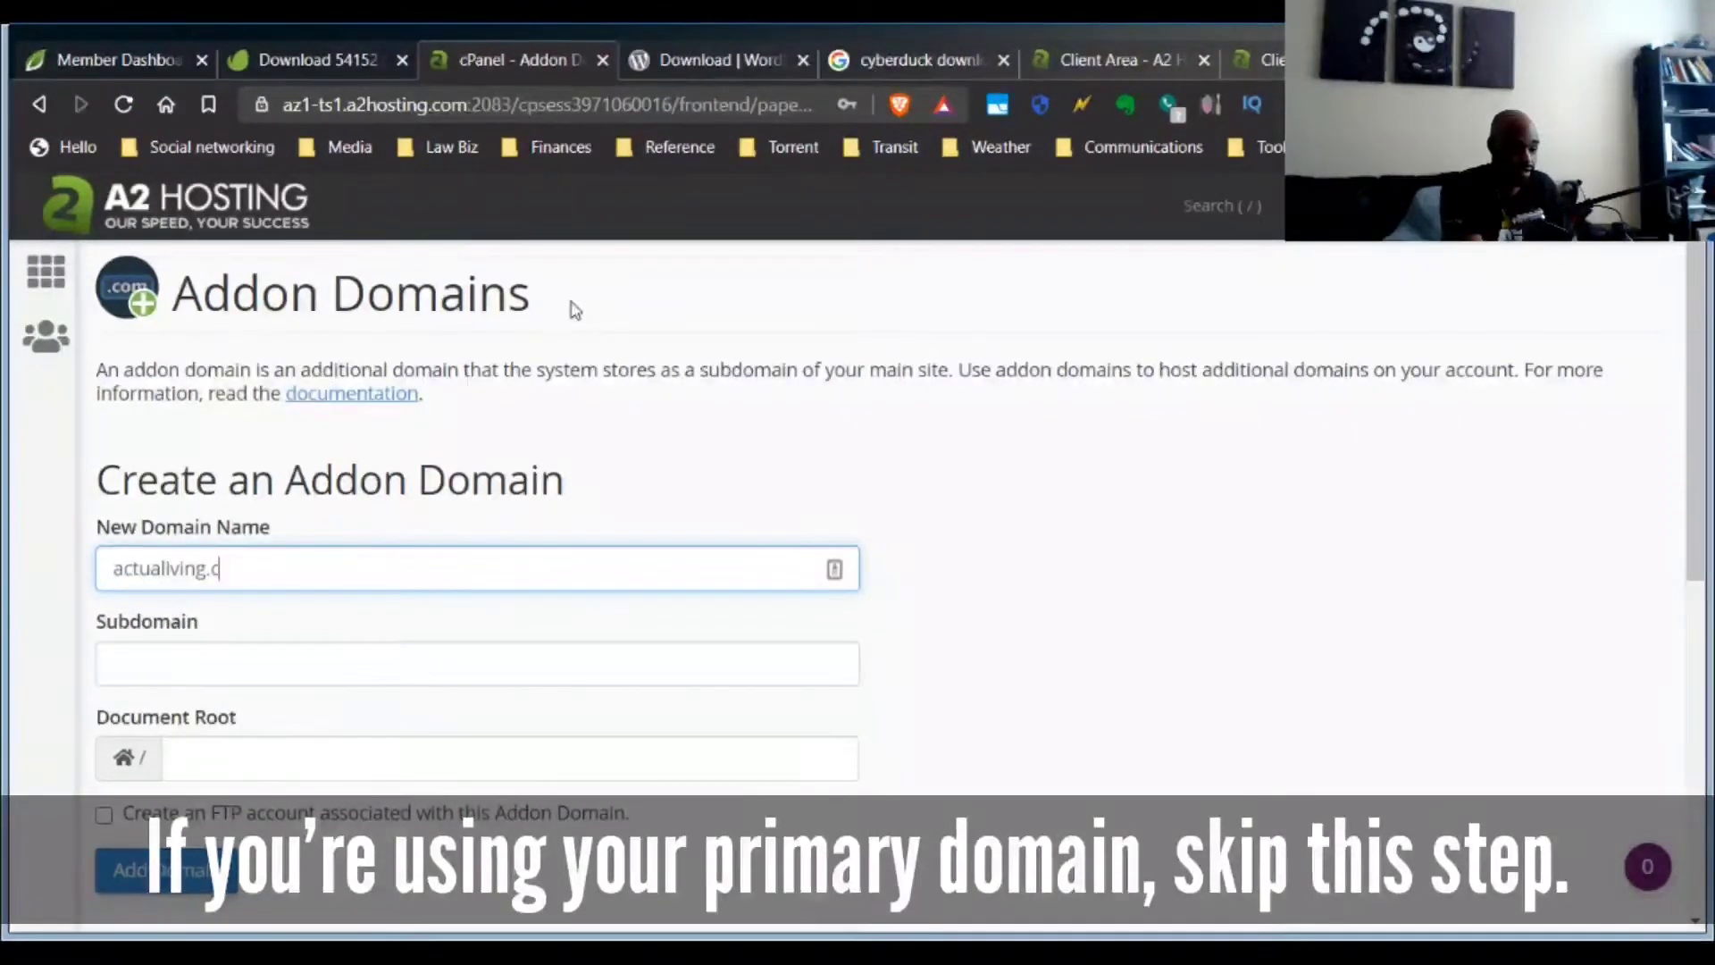
key(Tab)
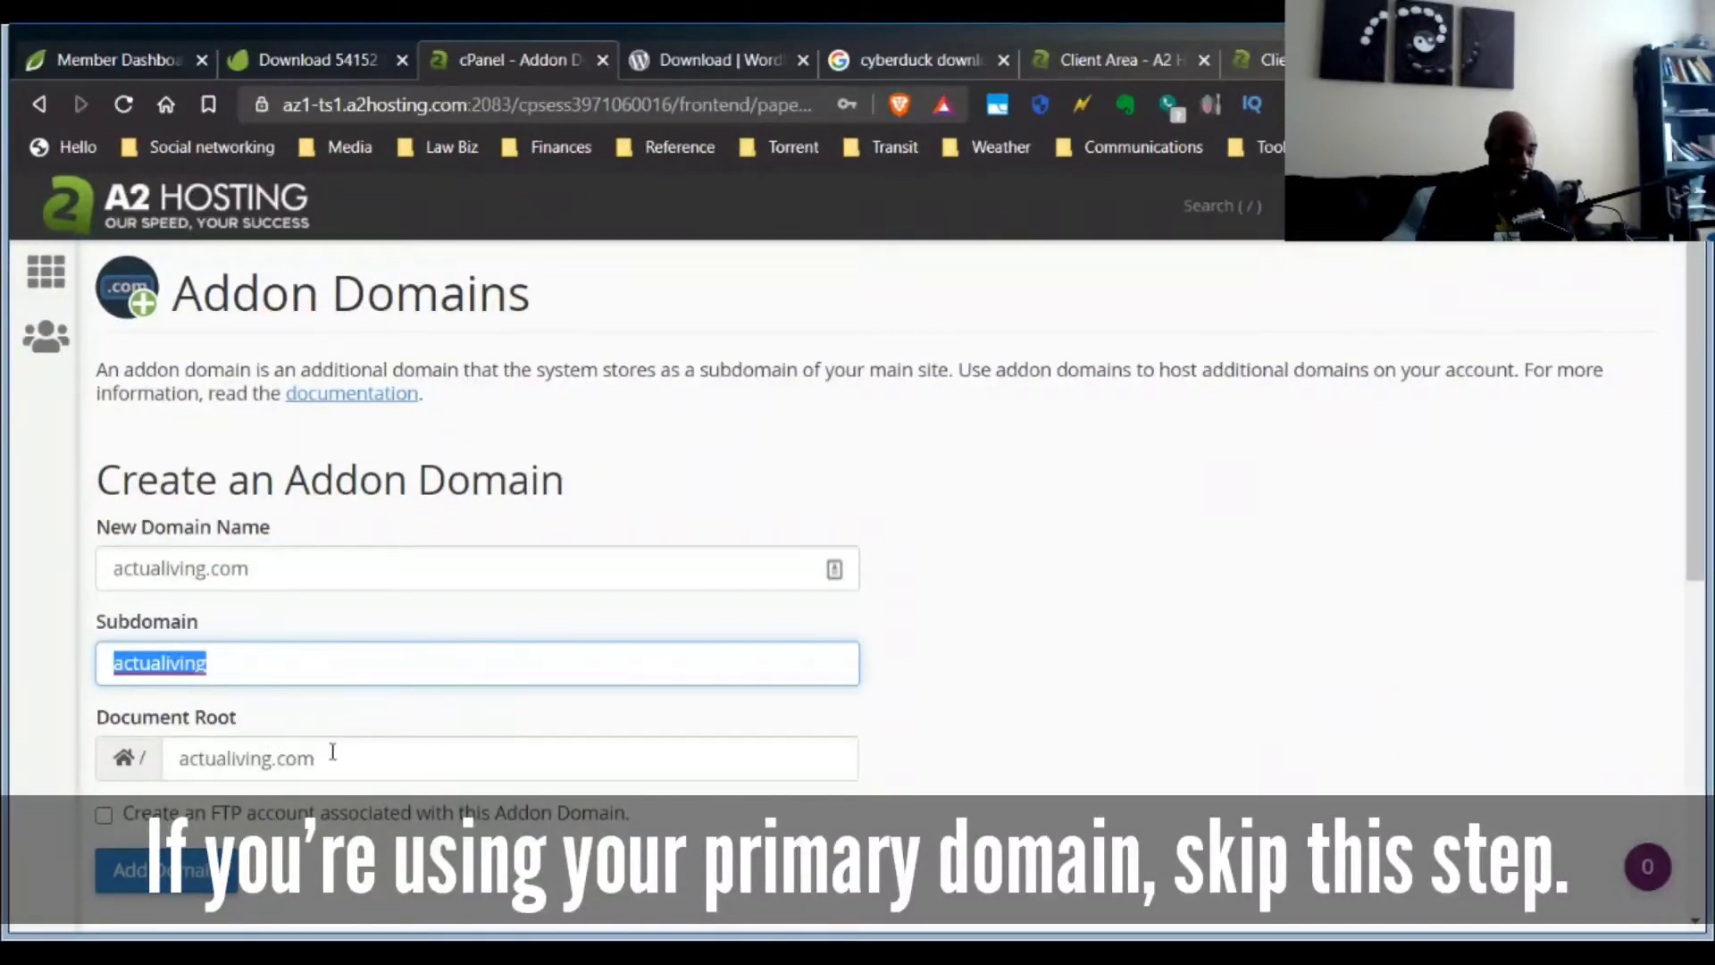
Step: Set the addon domain's document root to /public_html/al
click(173, 757)
text(/)
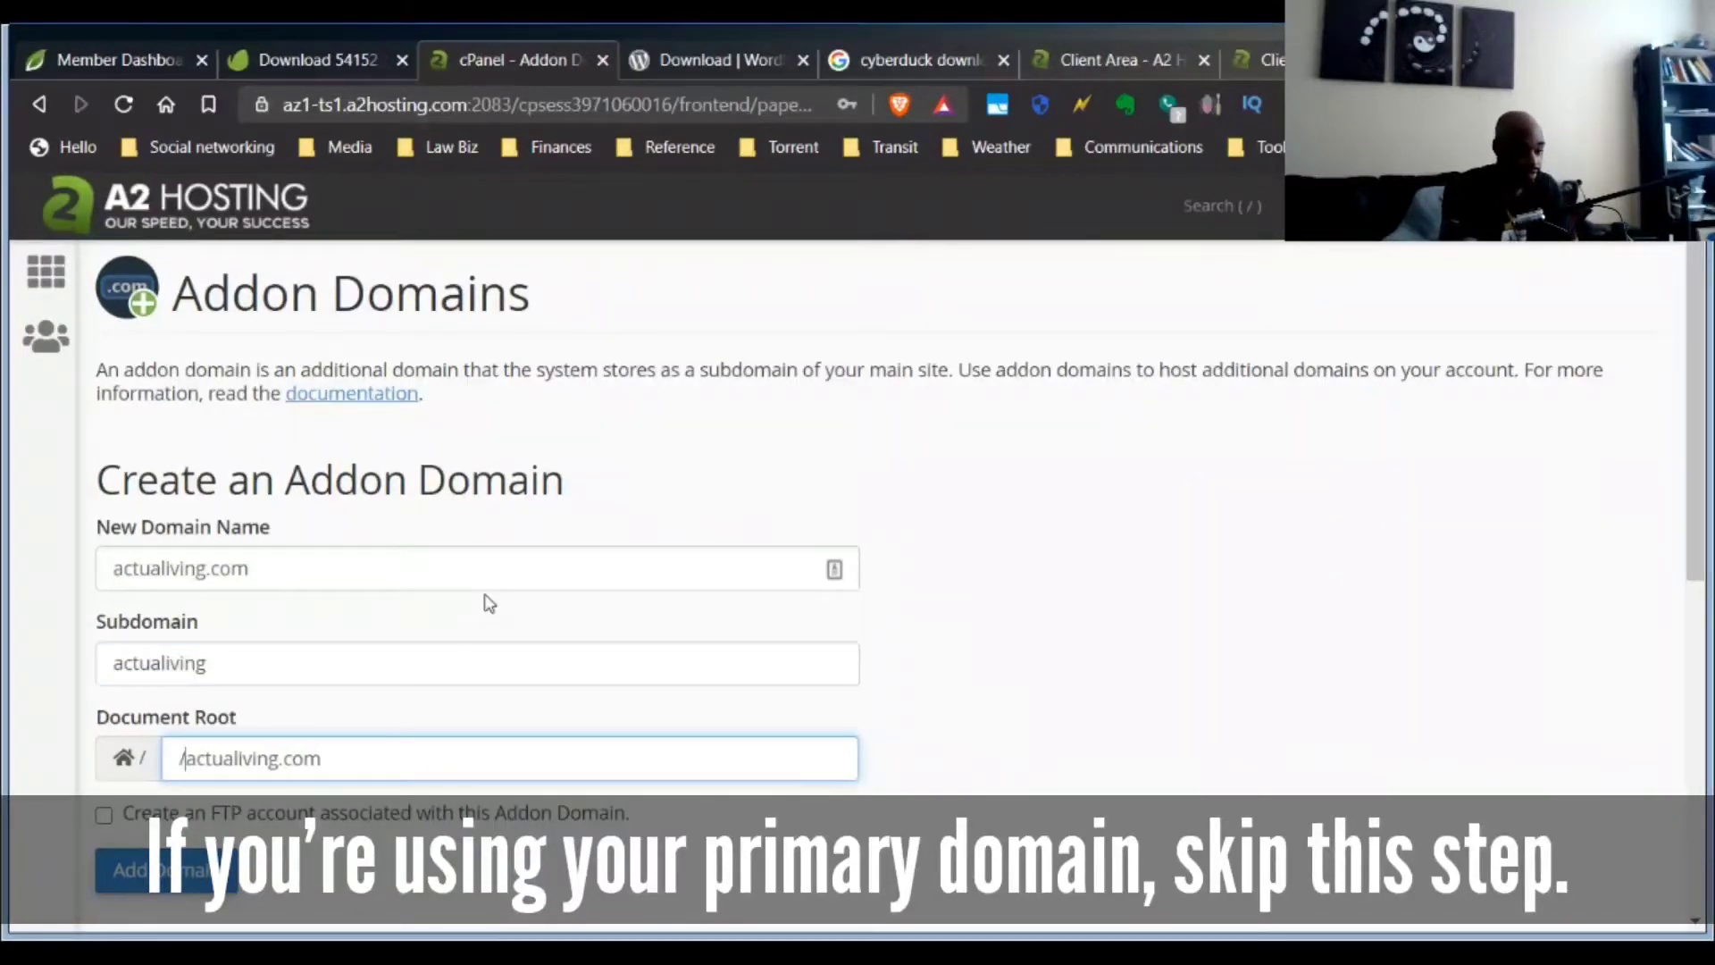
text(public)
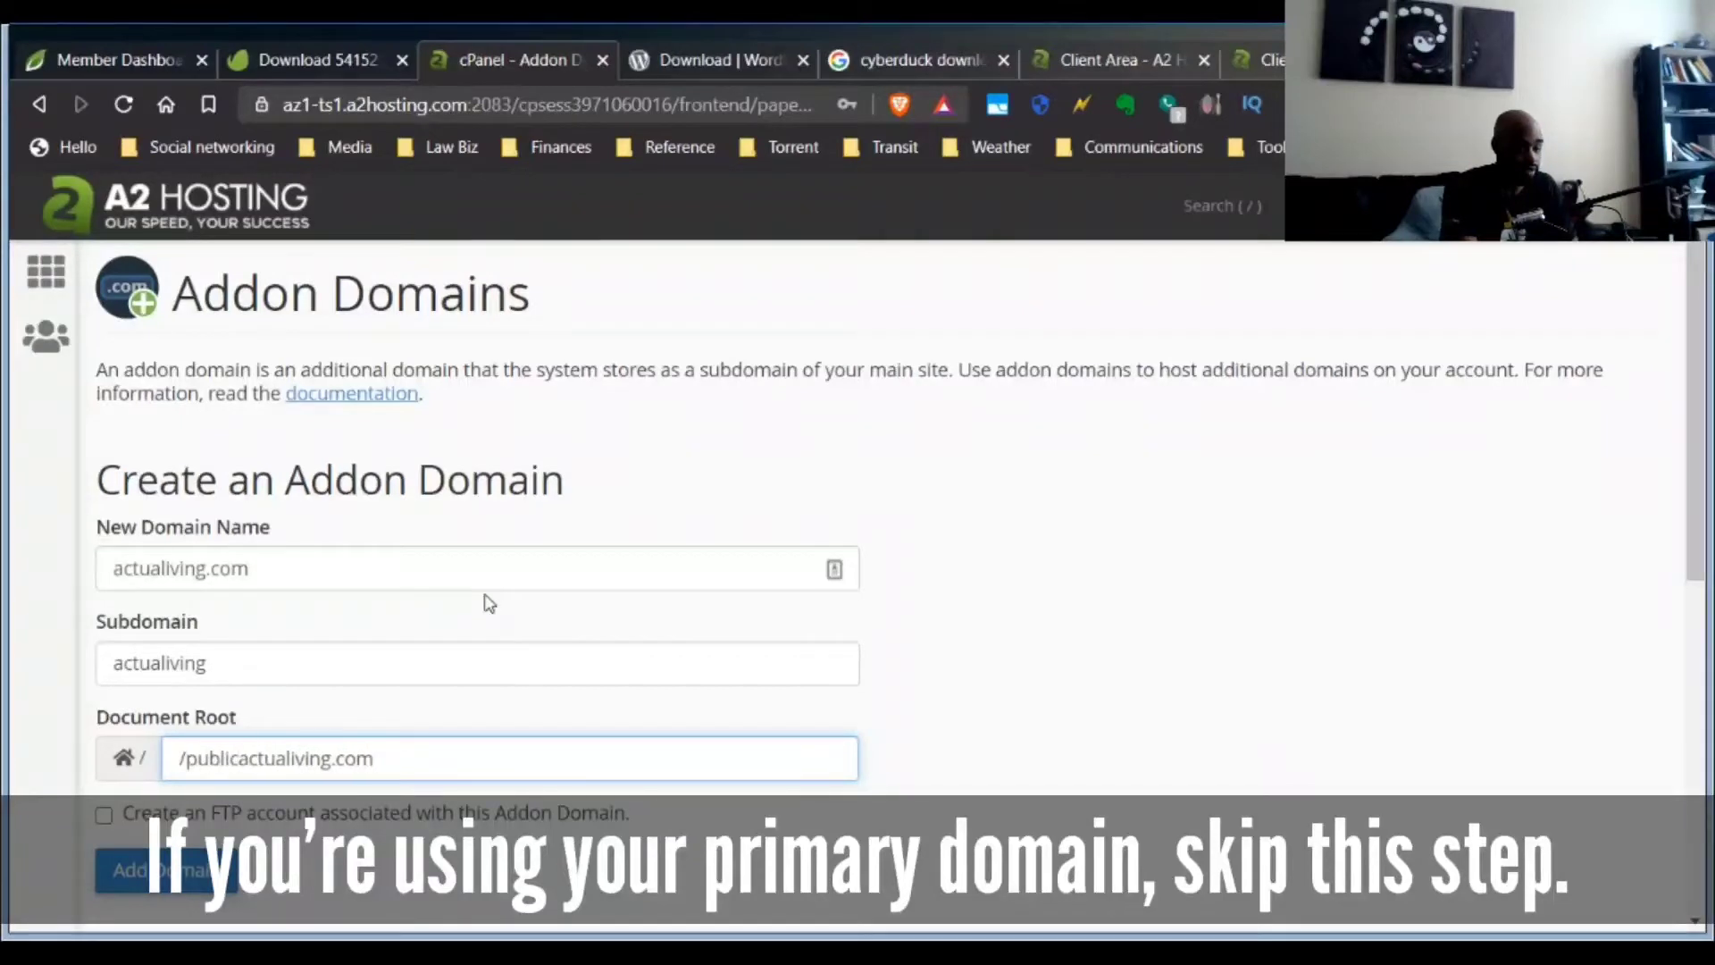
text(_html)
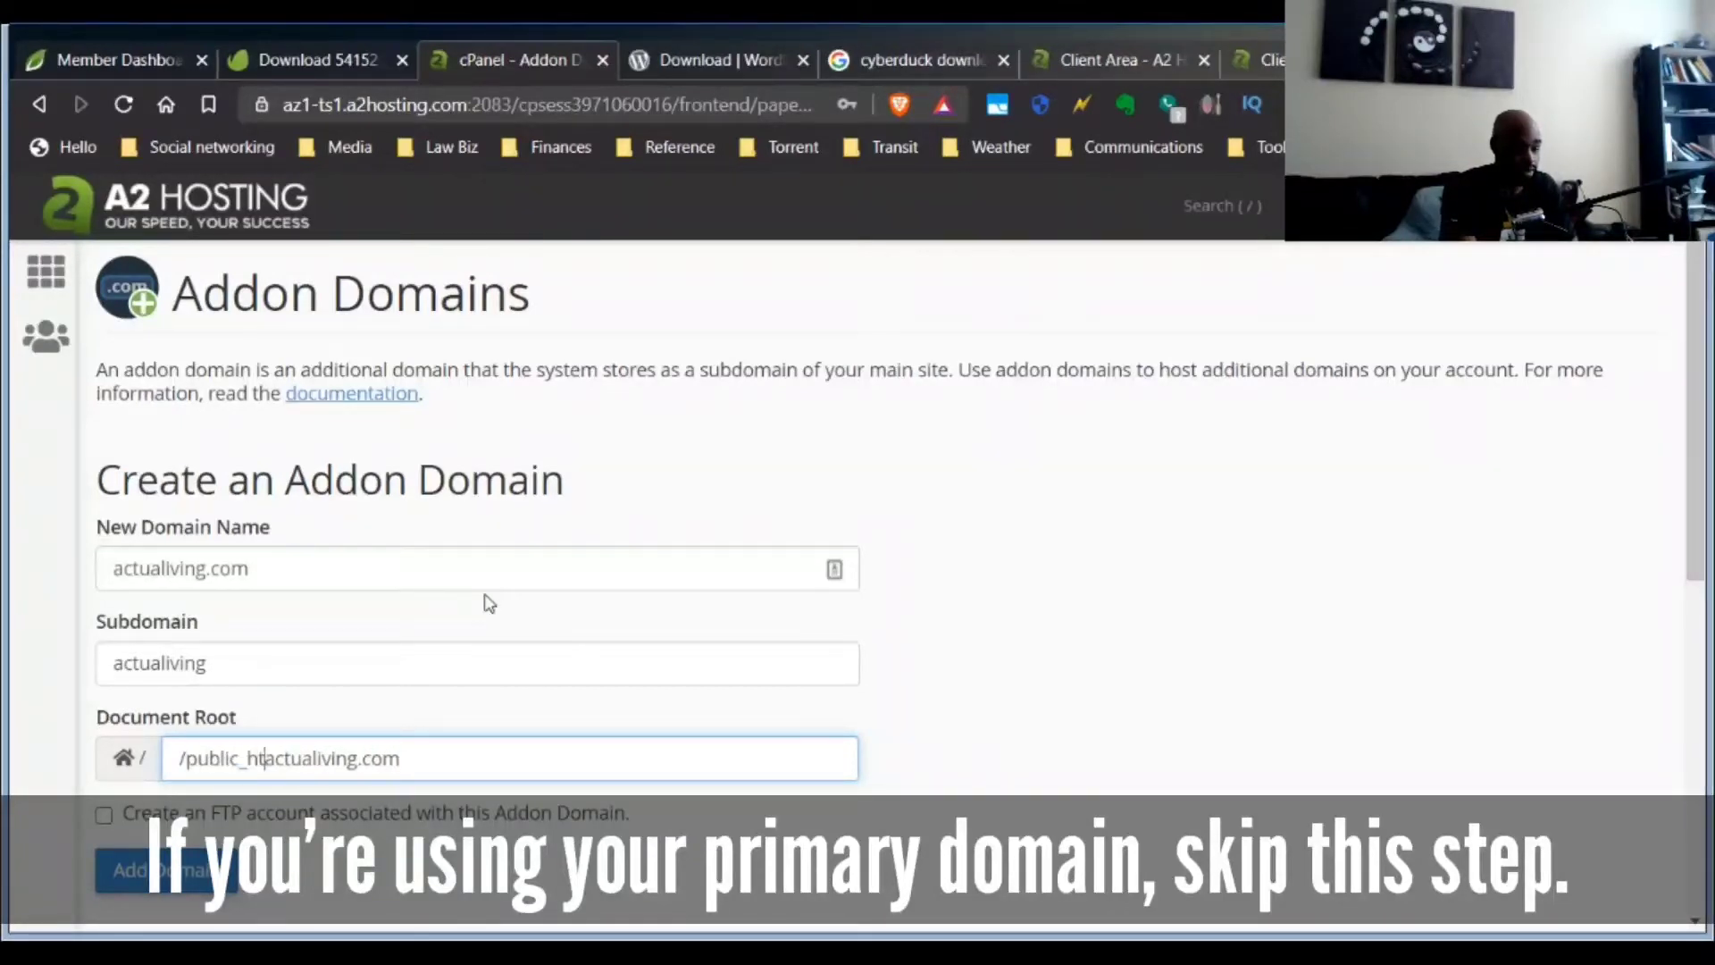
text(/)
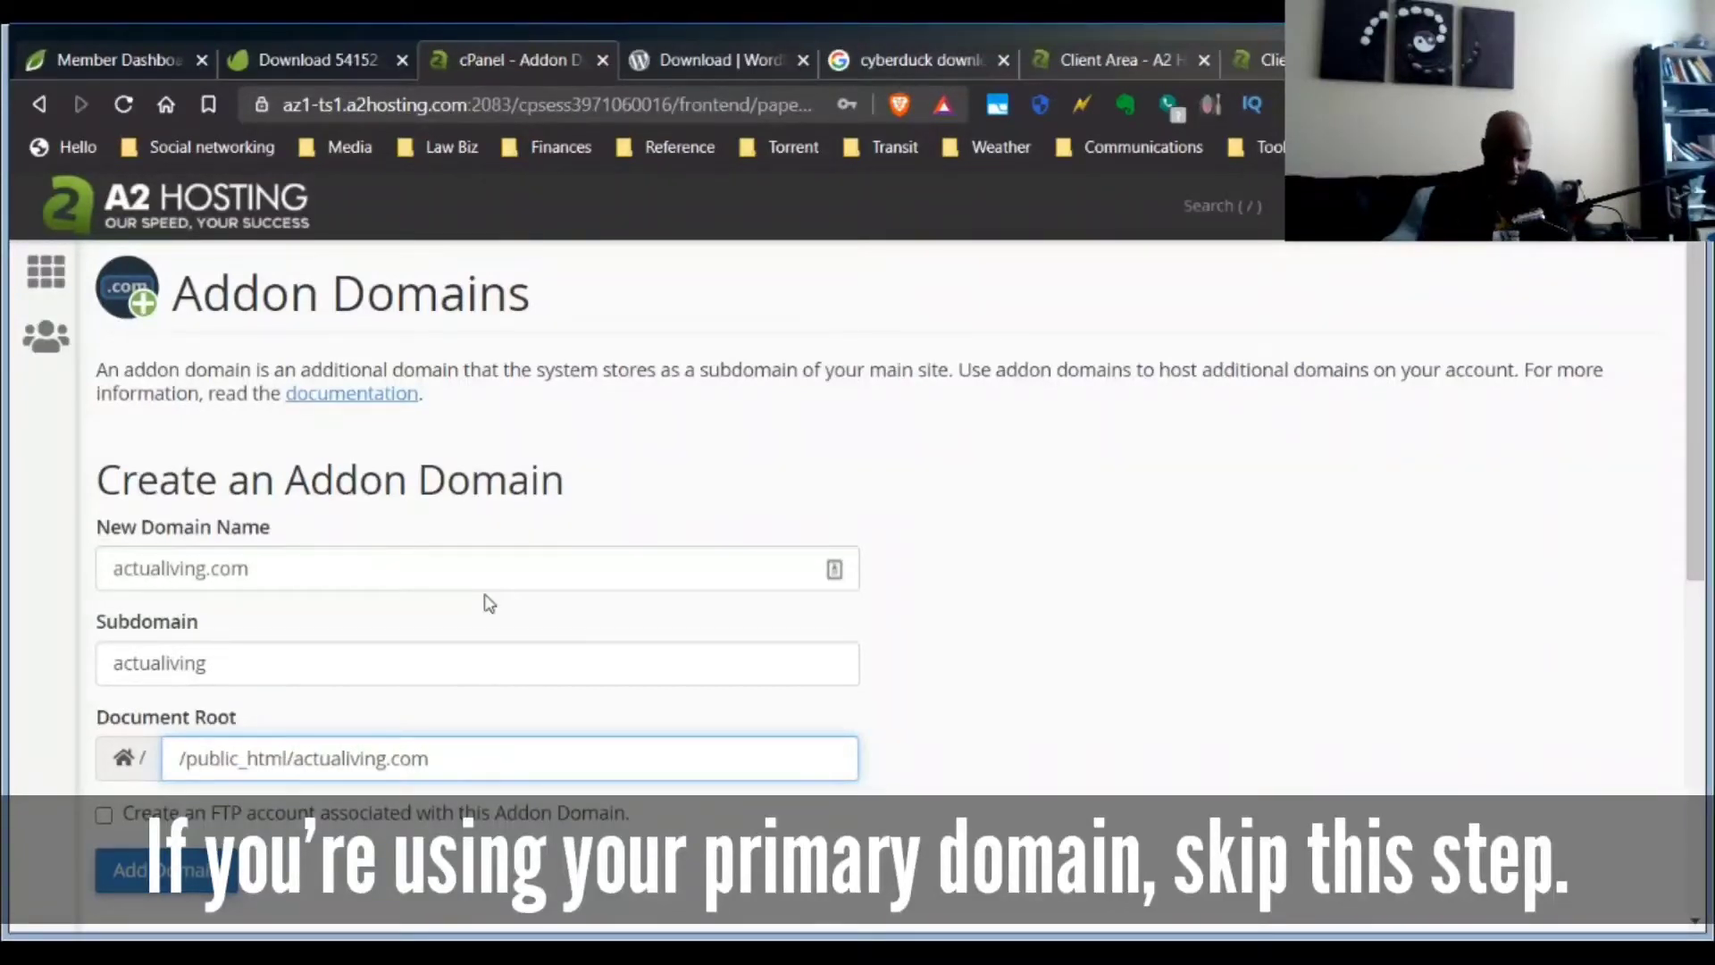
key(End)
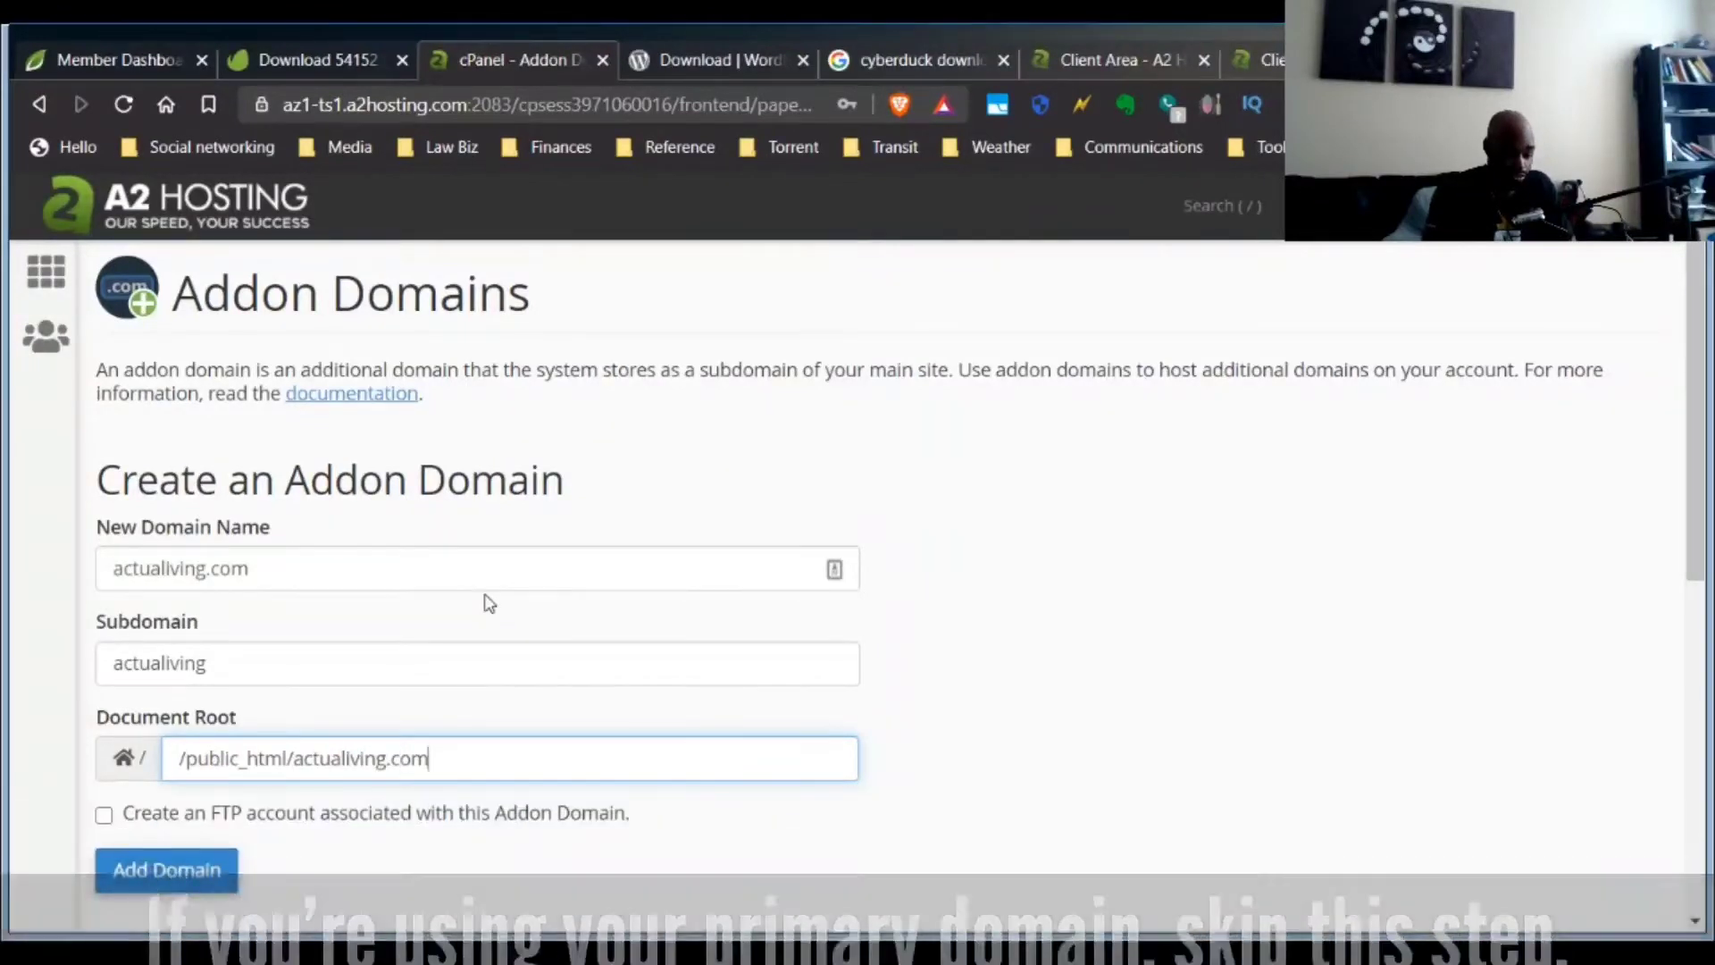
key(BackSpace)
key(BackSpace)
key(BackSpace)
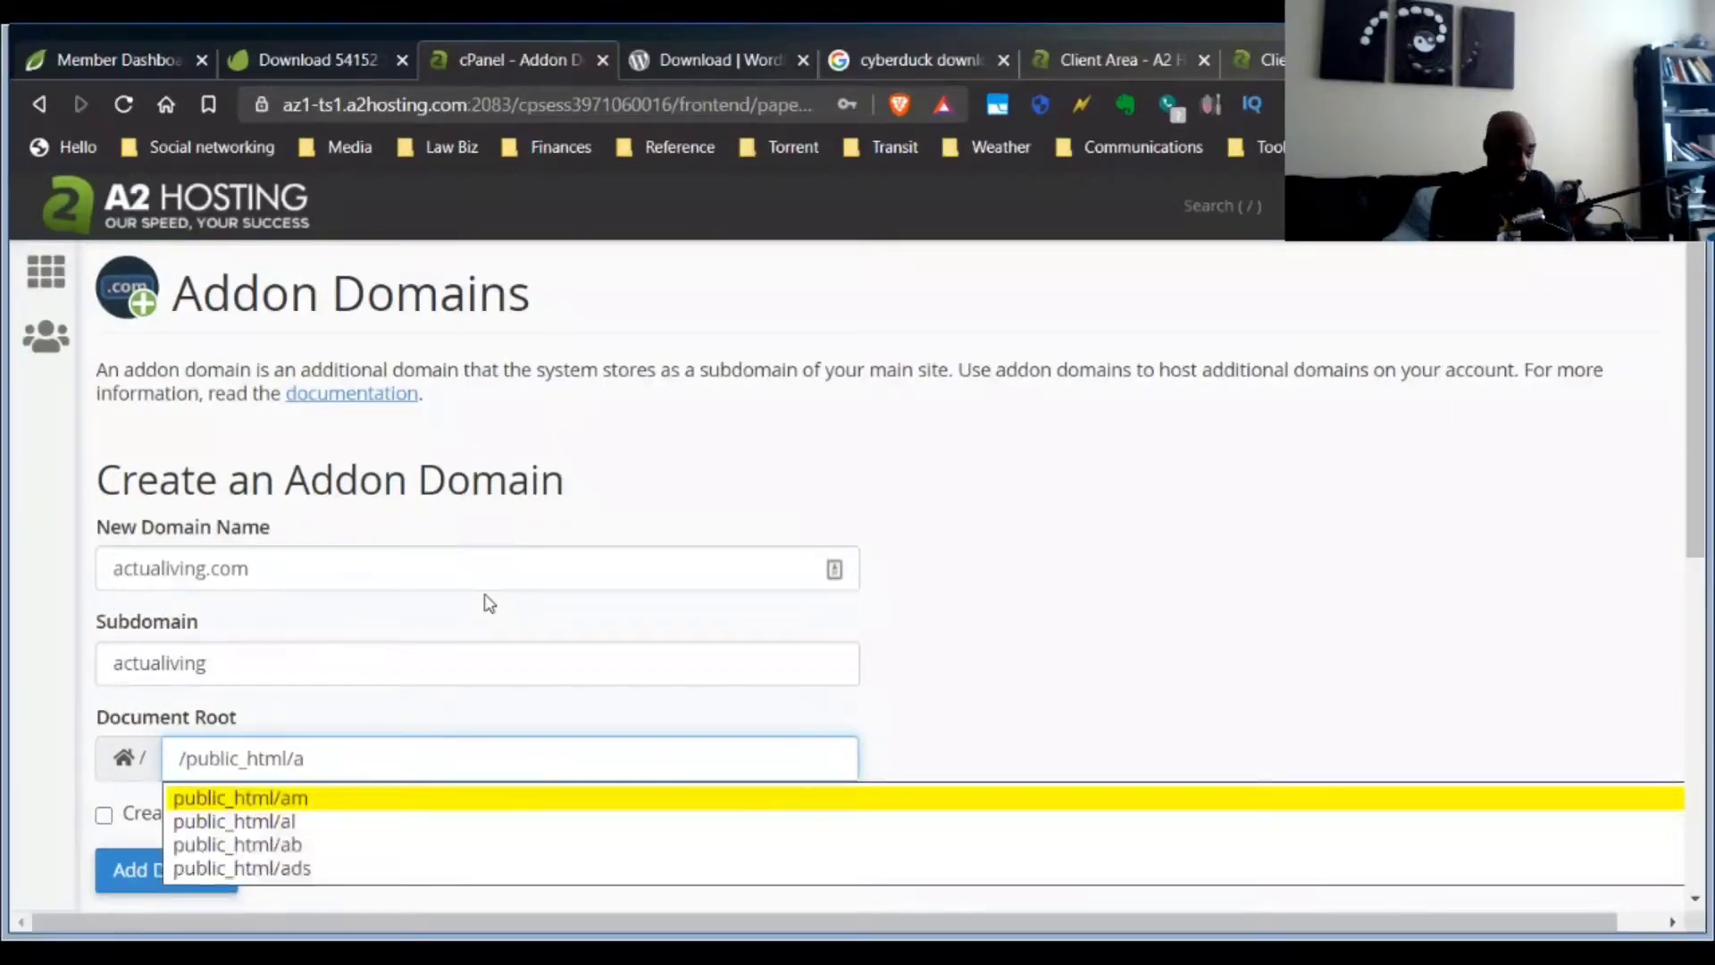
text(l)
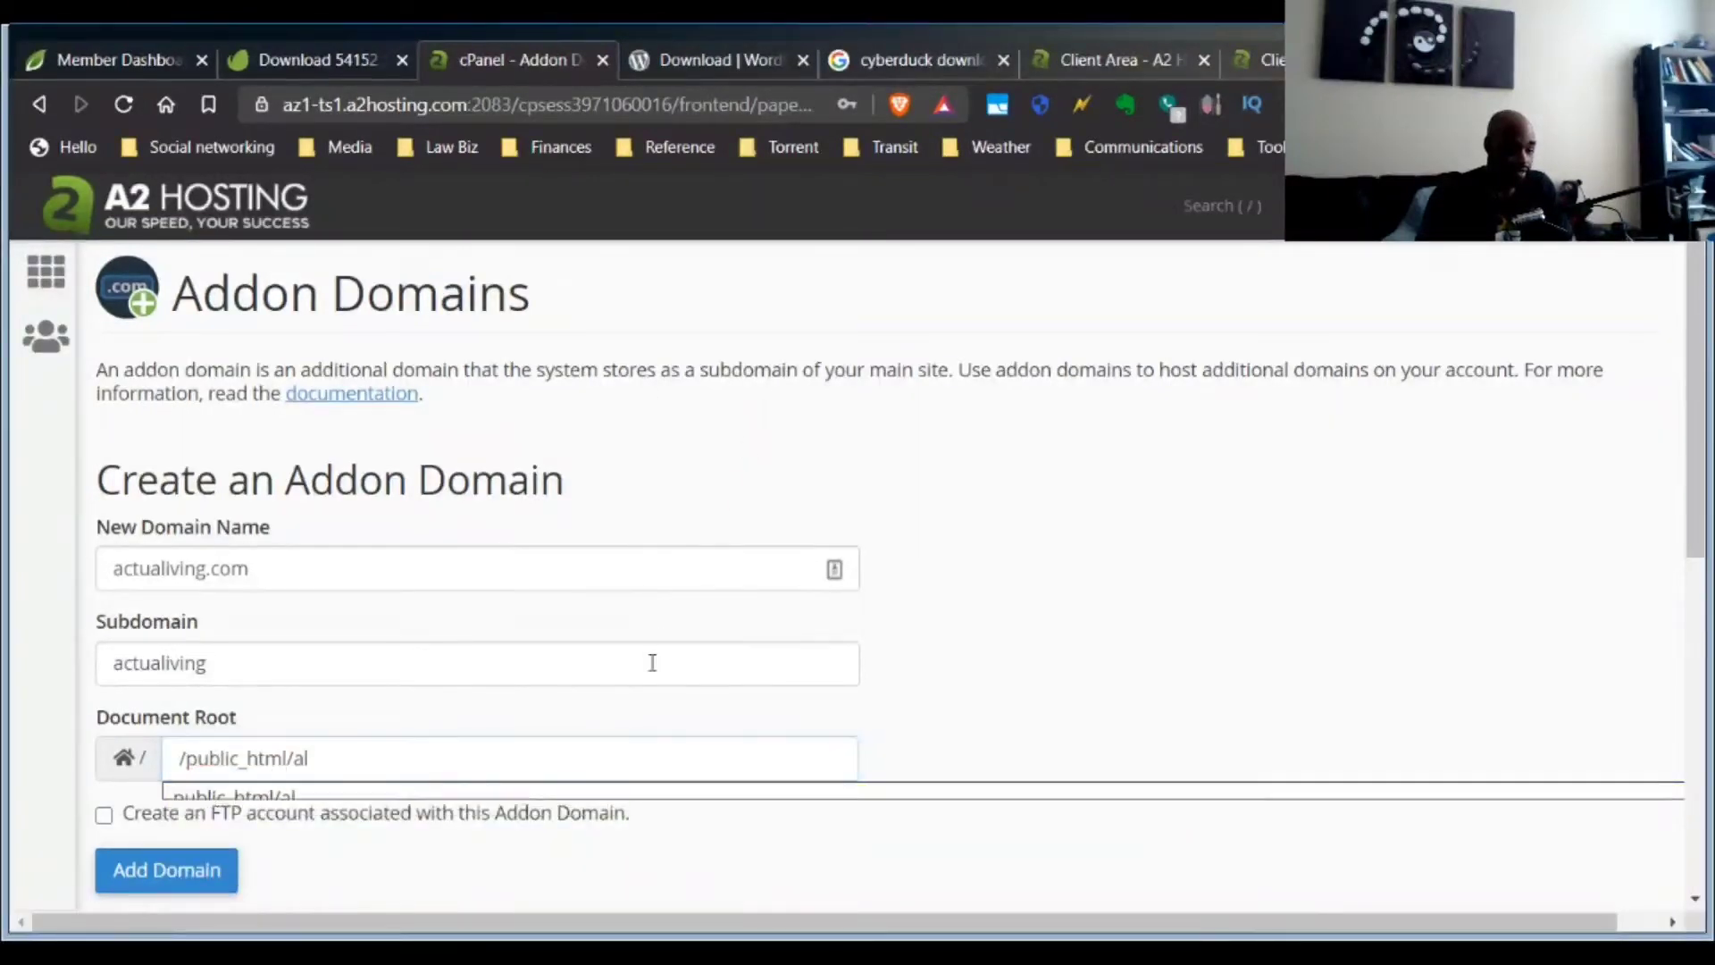
scroll(648, 666, down, 3)
click(454, 499)
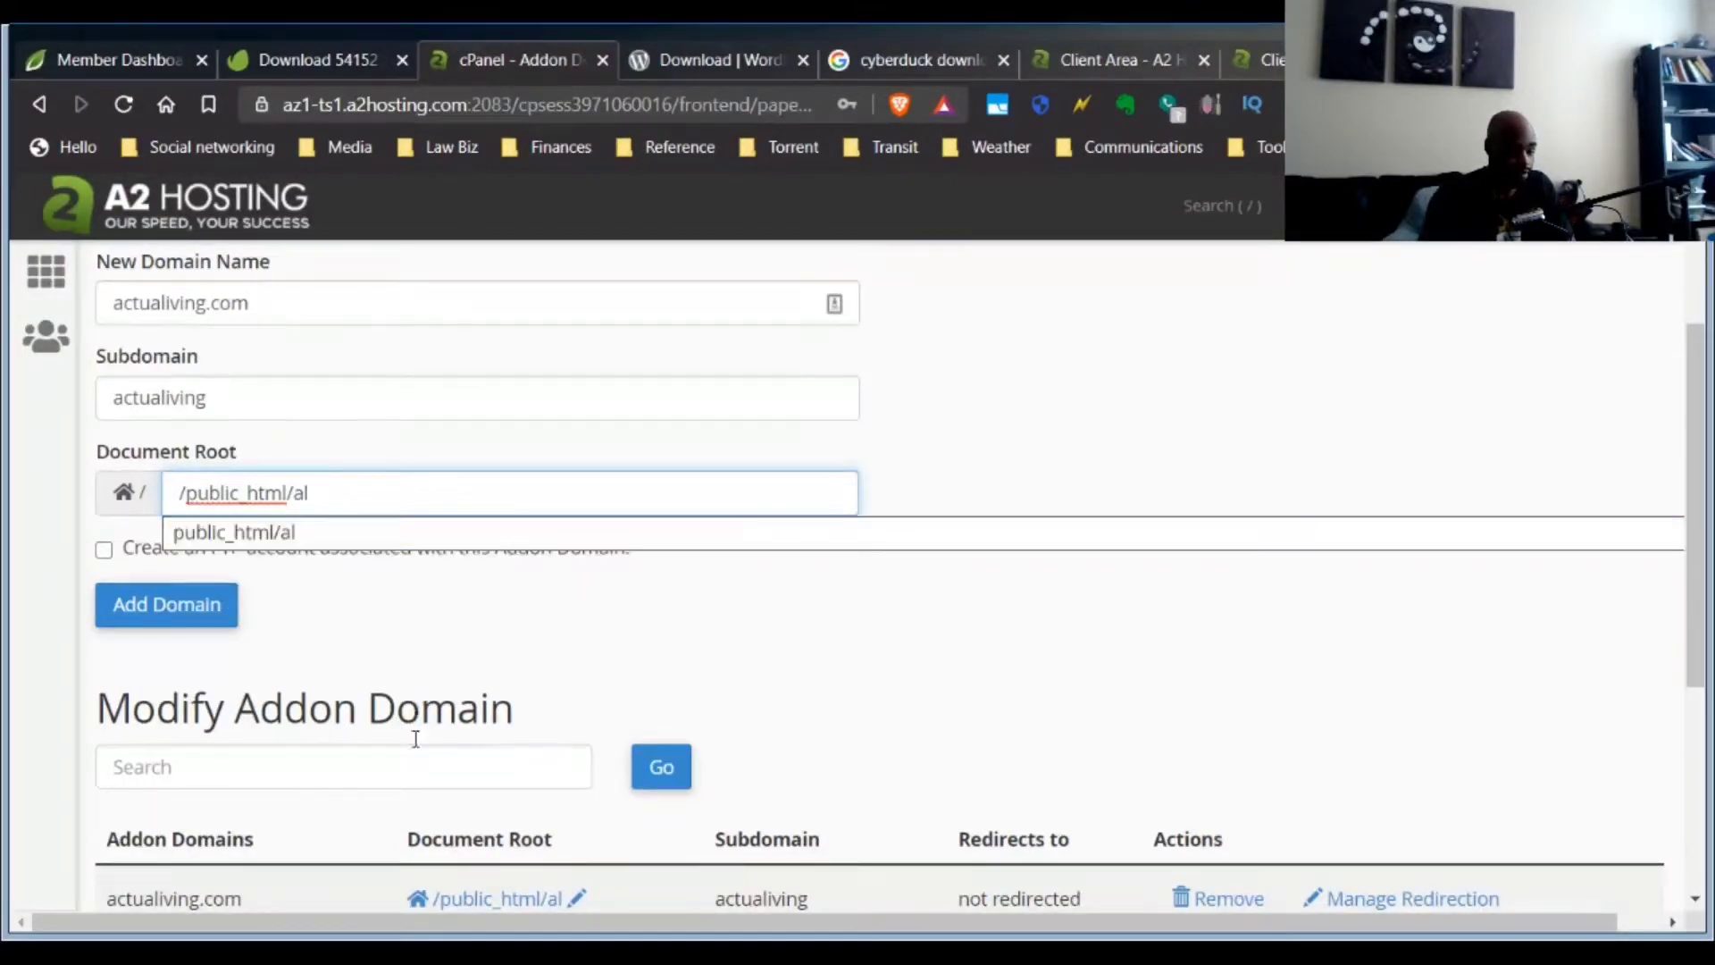
scroll(413, 728, down, 2)
scroll(414, 748, down, 3)
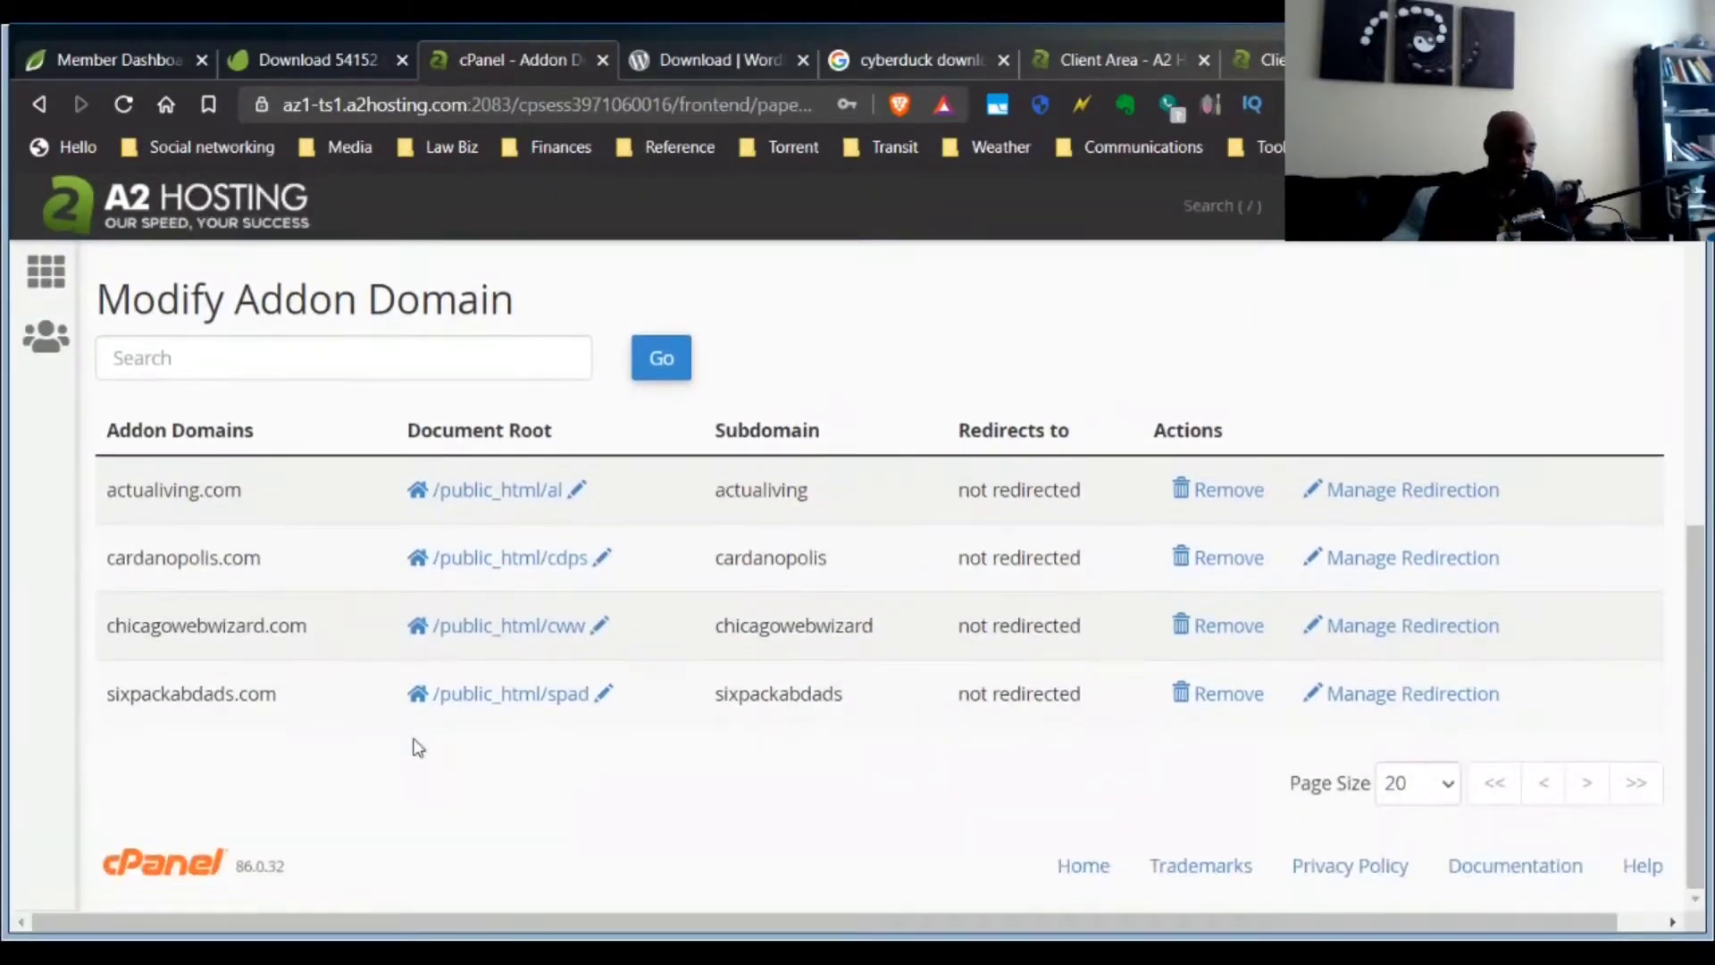
scroll(415, 748, up, 4)
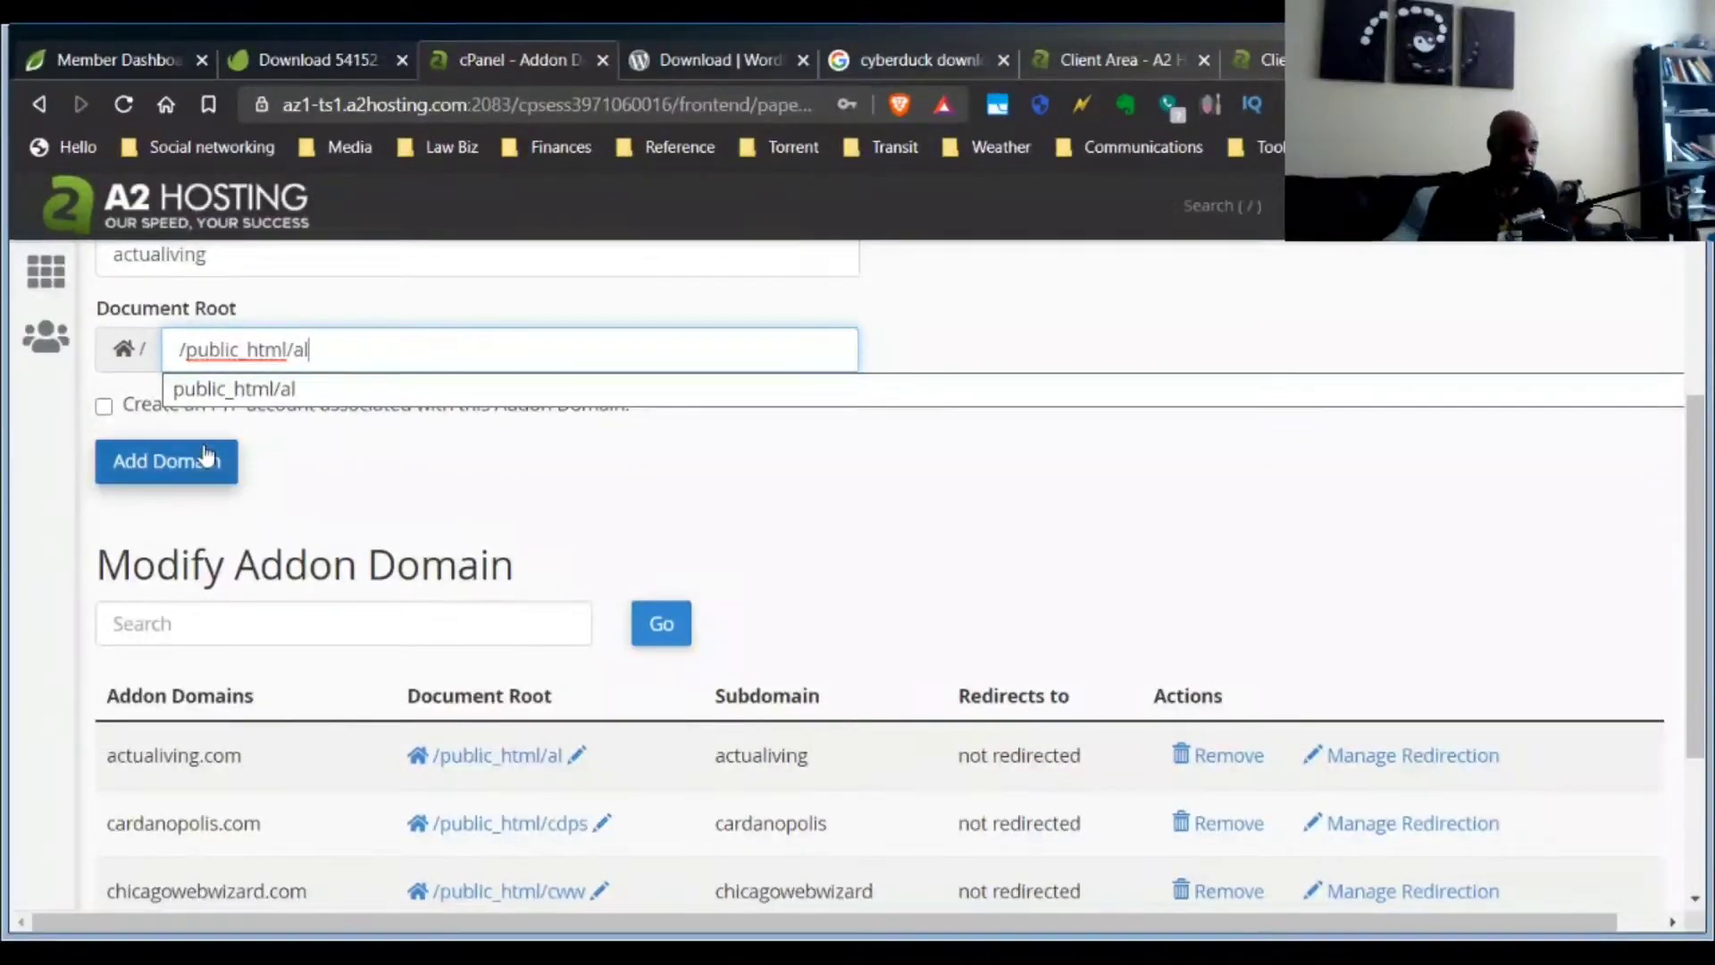
scroll(223, 500, up, 5)
scroll(768, 572, down, 6)
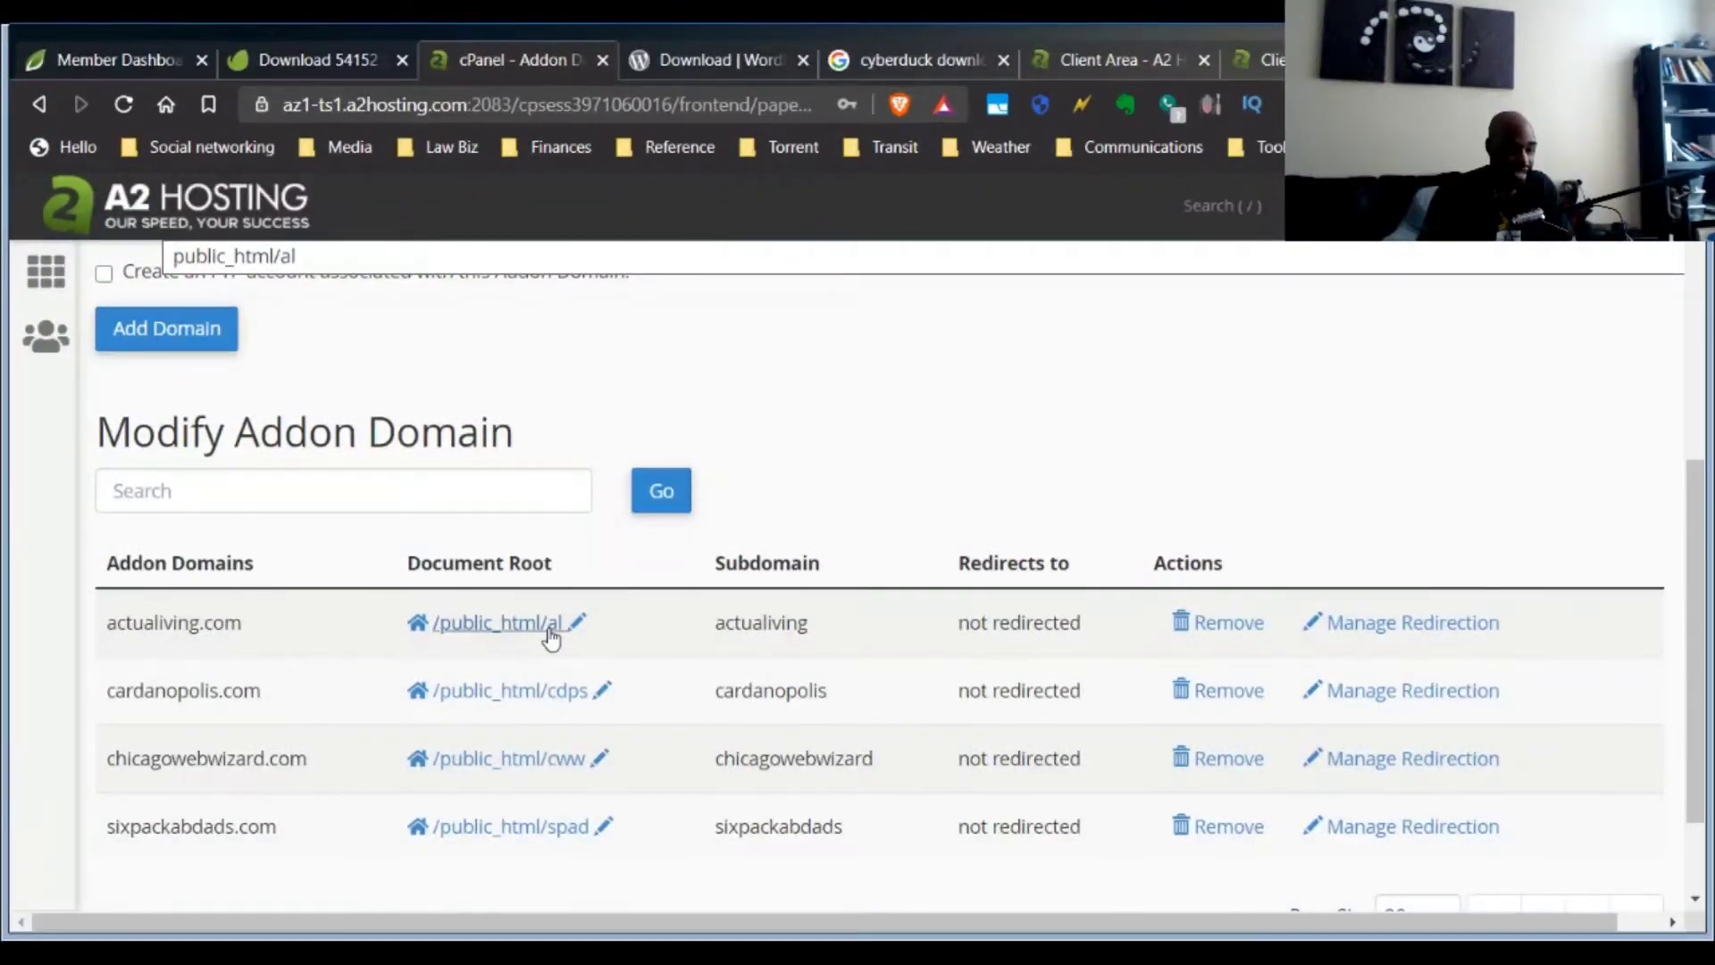
scroll(551, 639, up, 5)
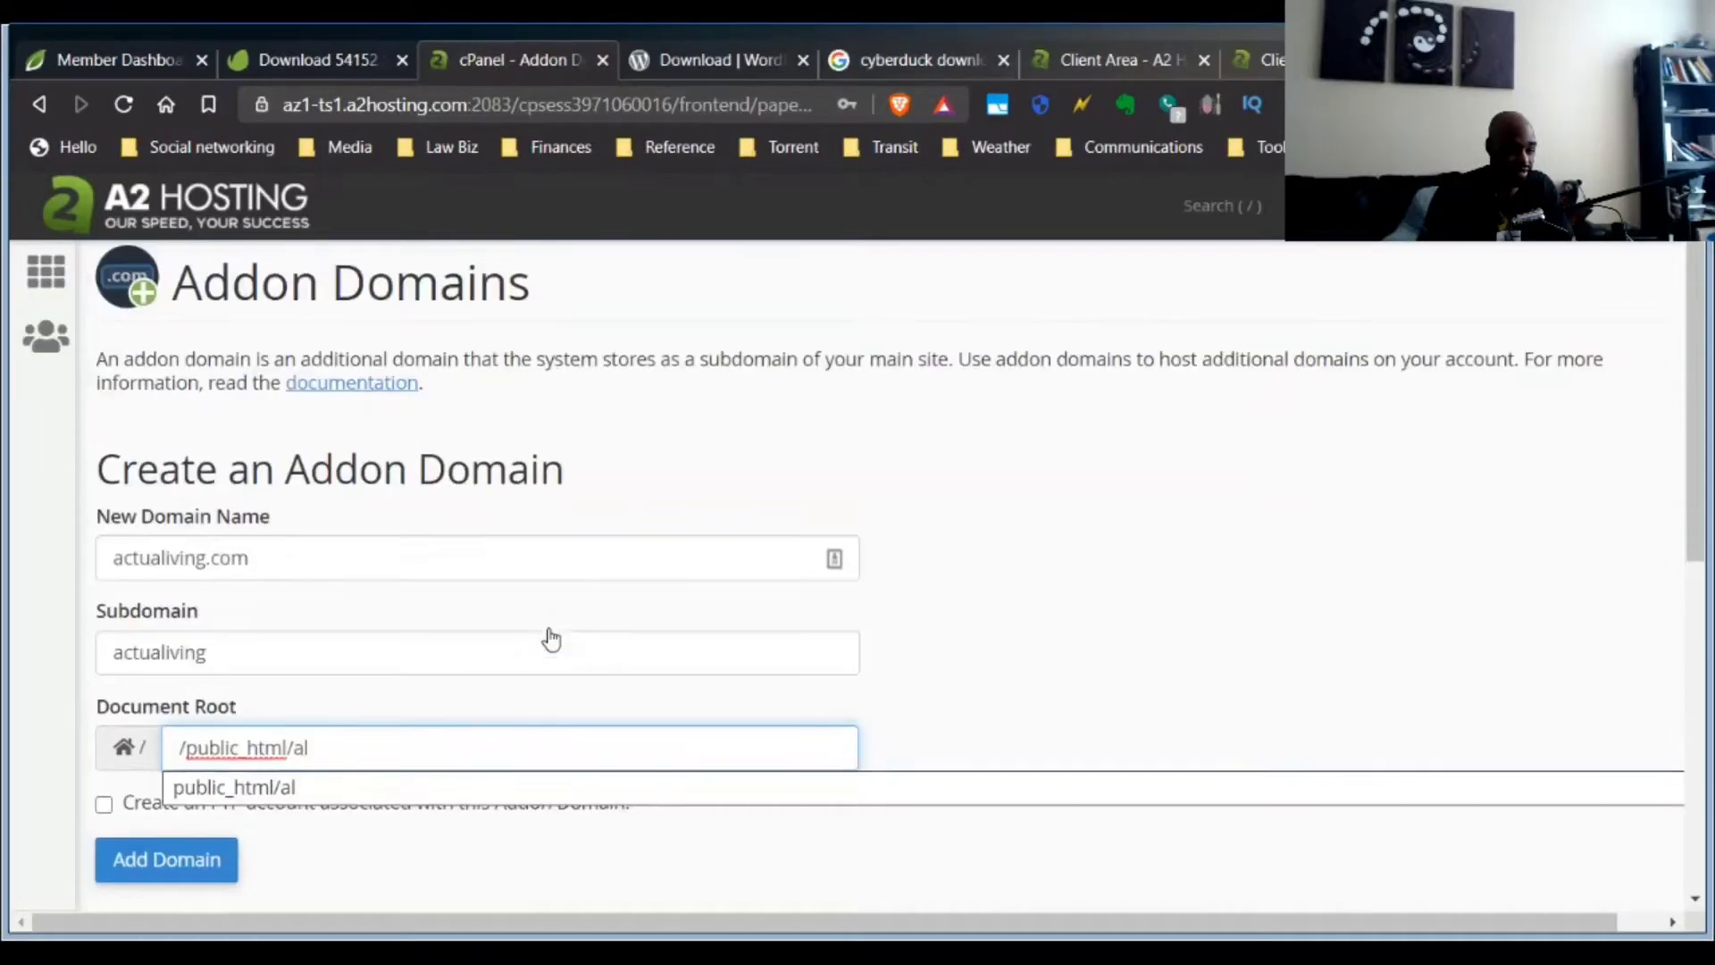
Step: Open MySQL Databases from cPanel home and review the current databases list
click(46, 270)
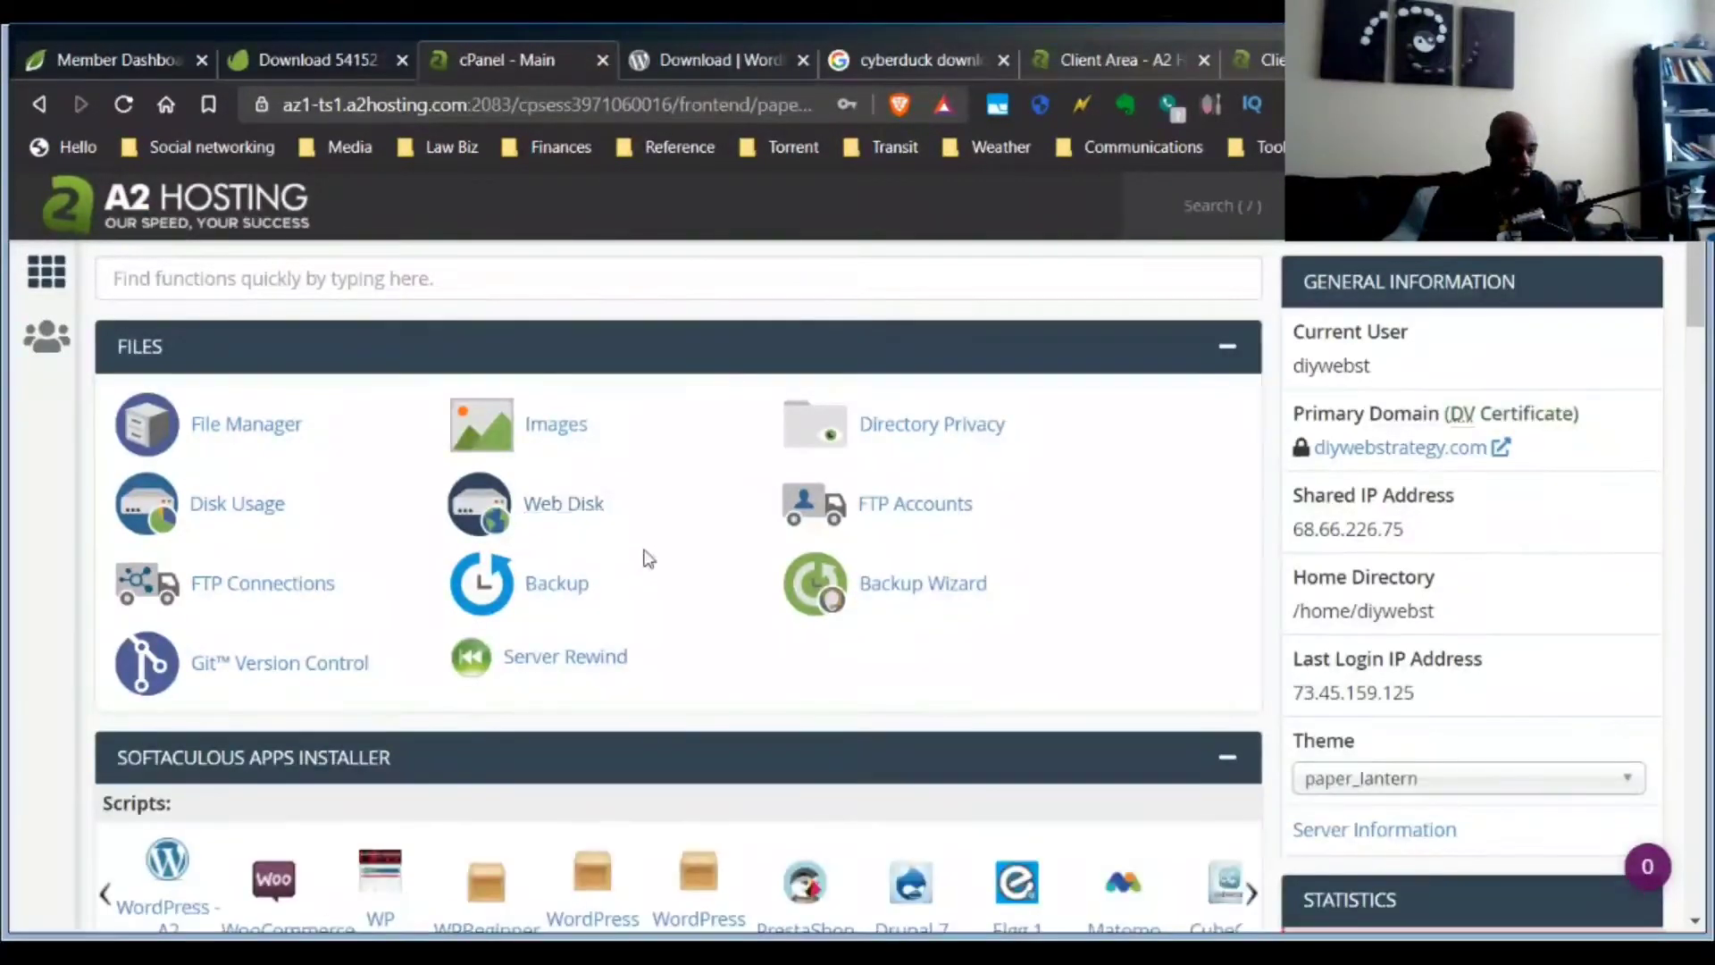
scroll(643, 554, down, 7)
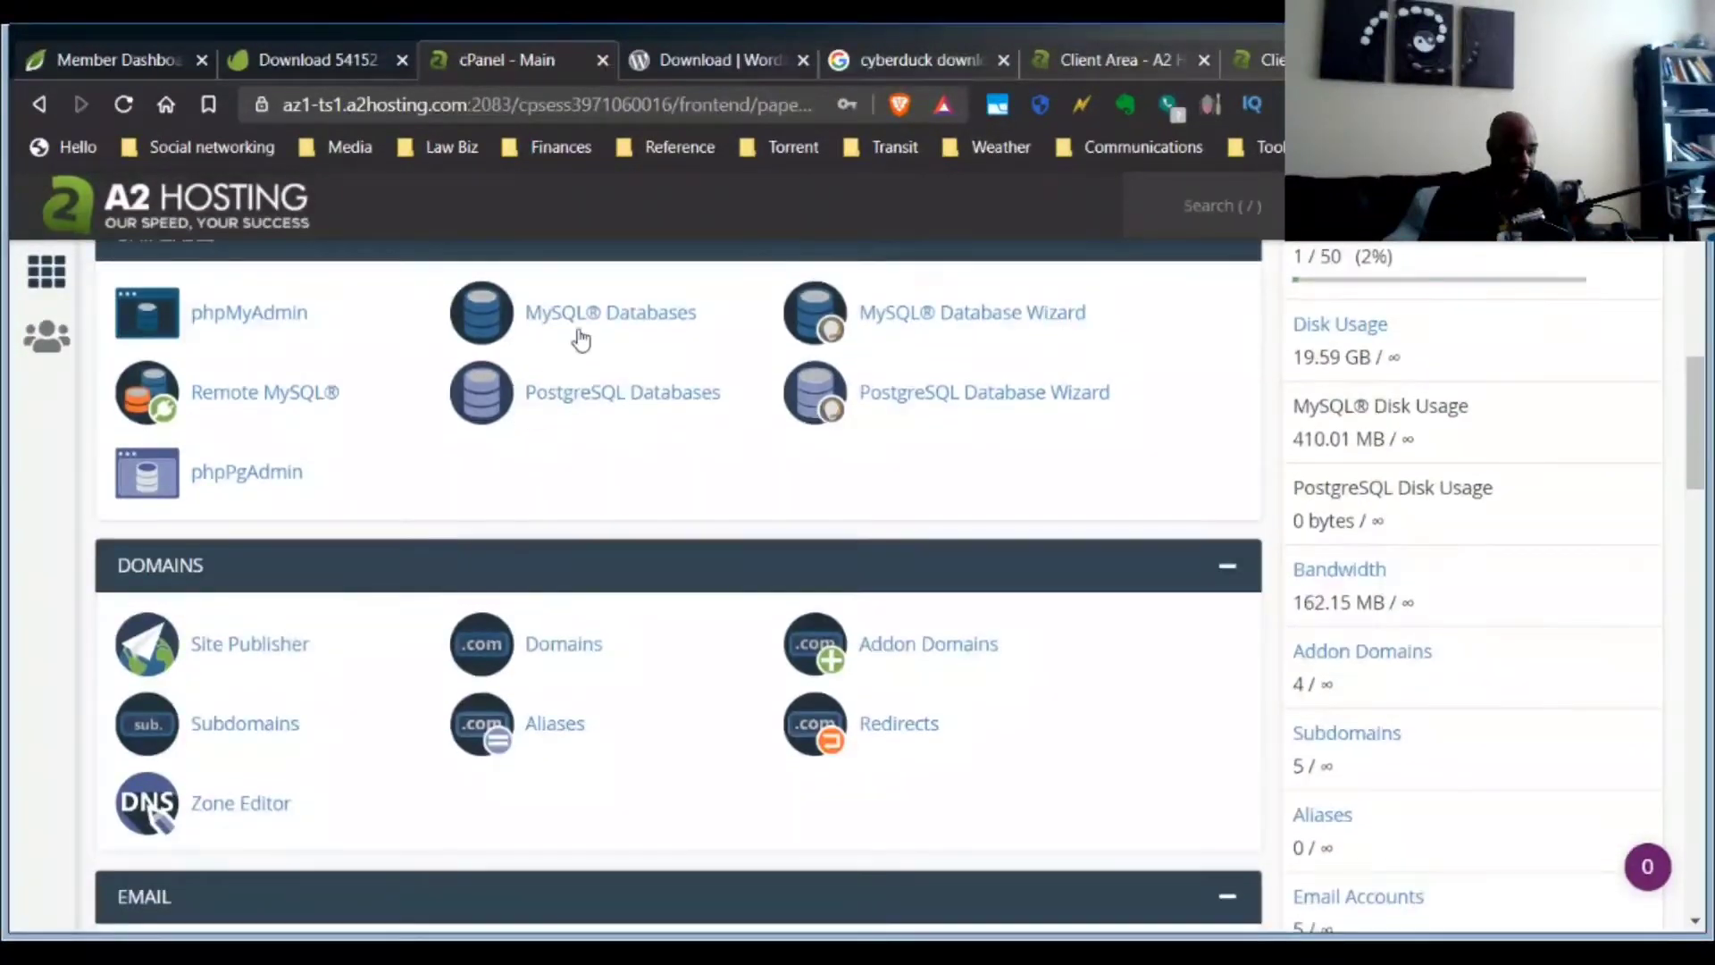
click(604, 314)
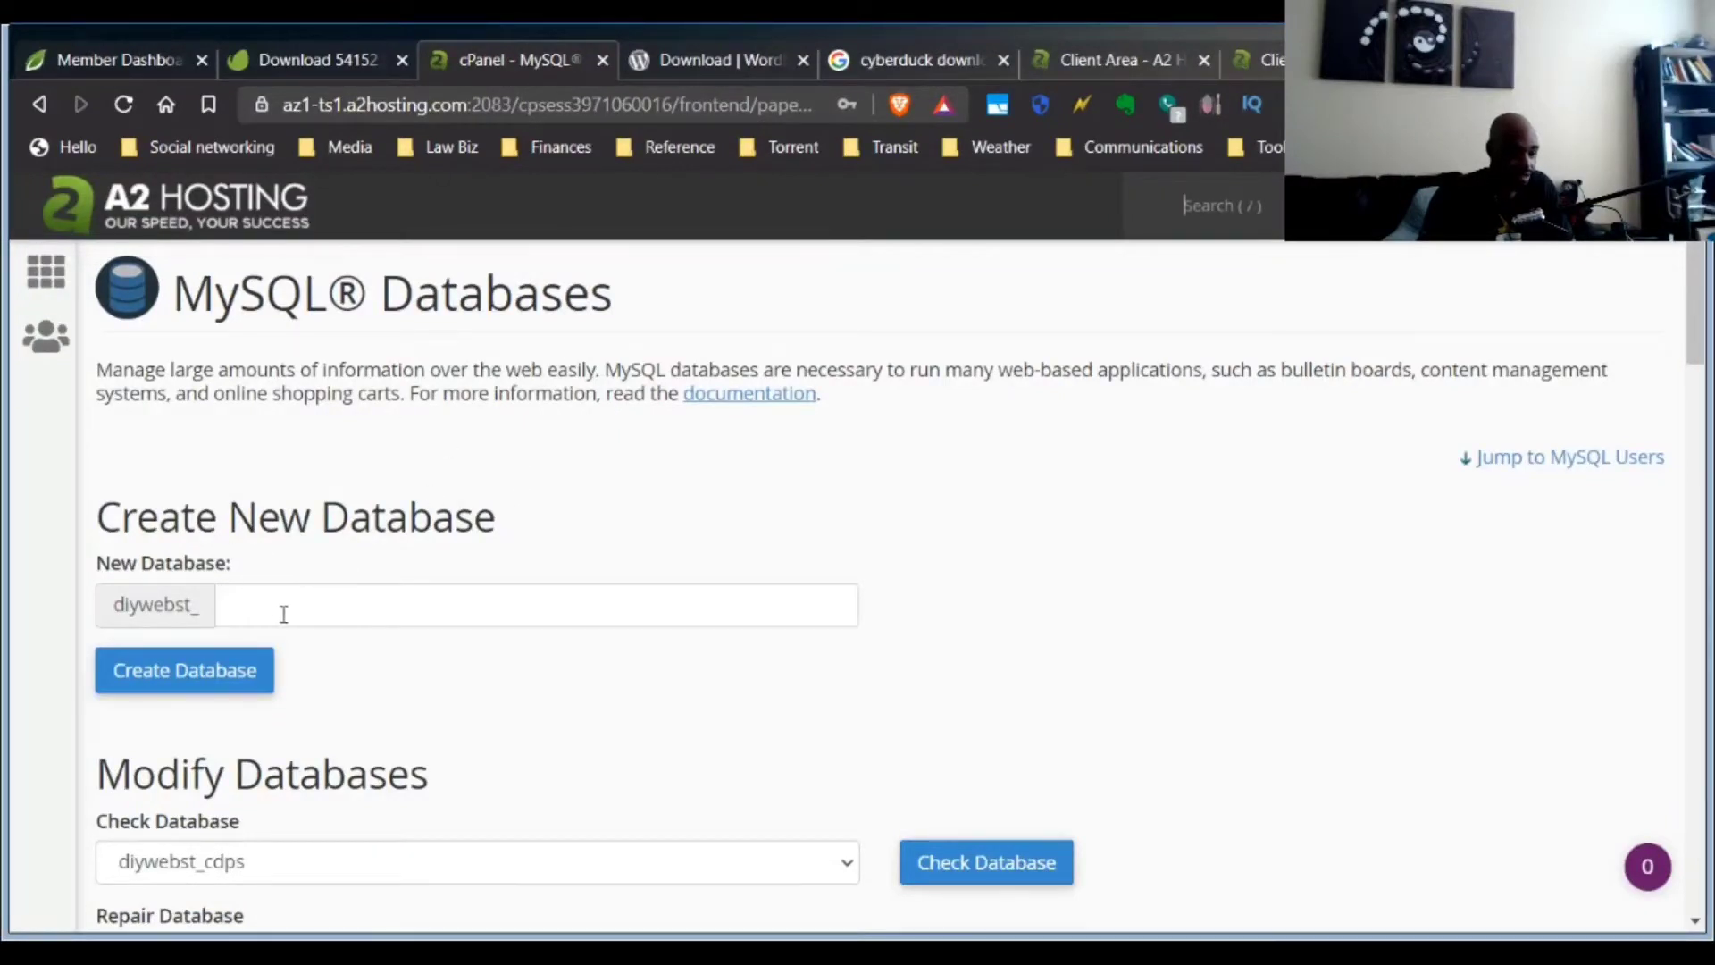
scroll(302, 612, down, 10)
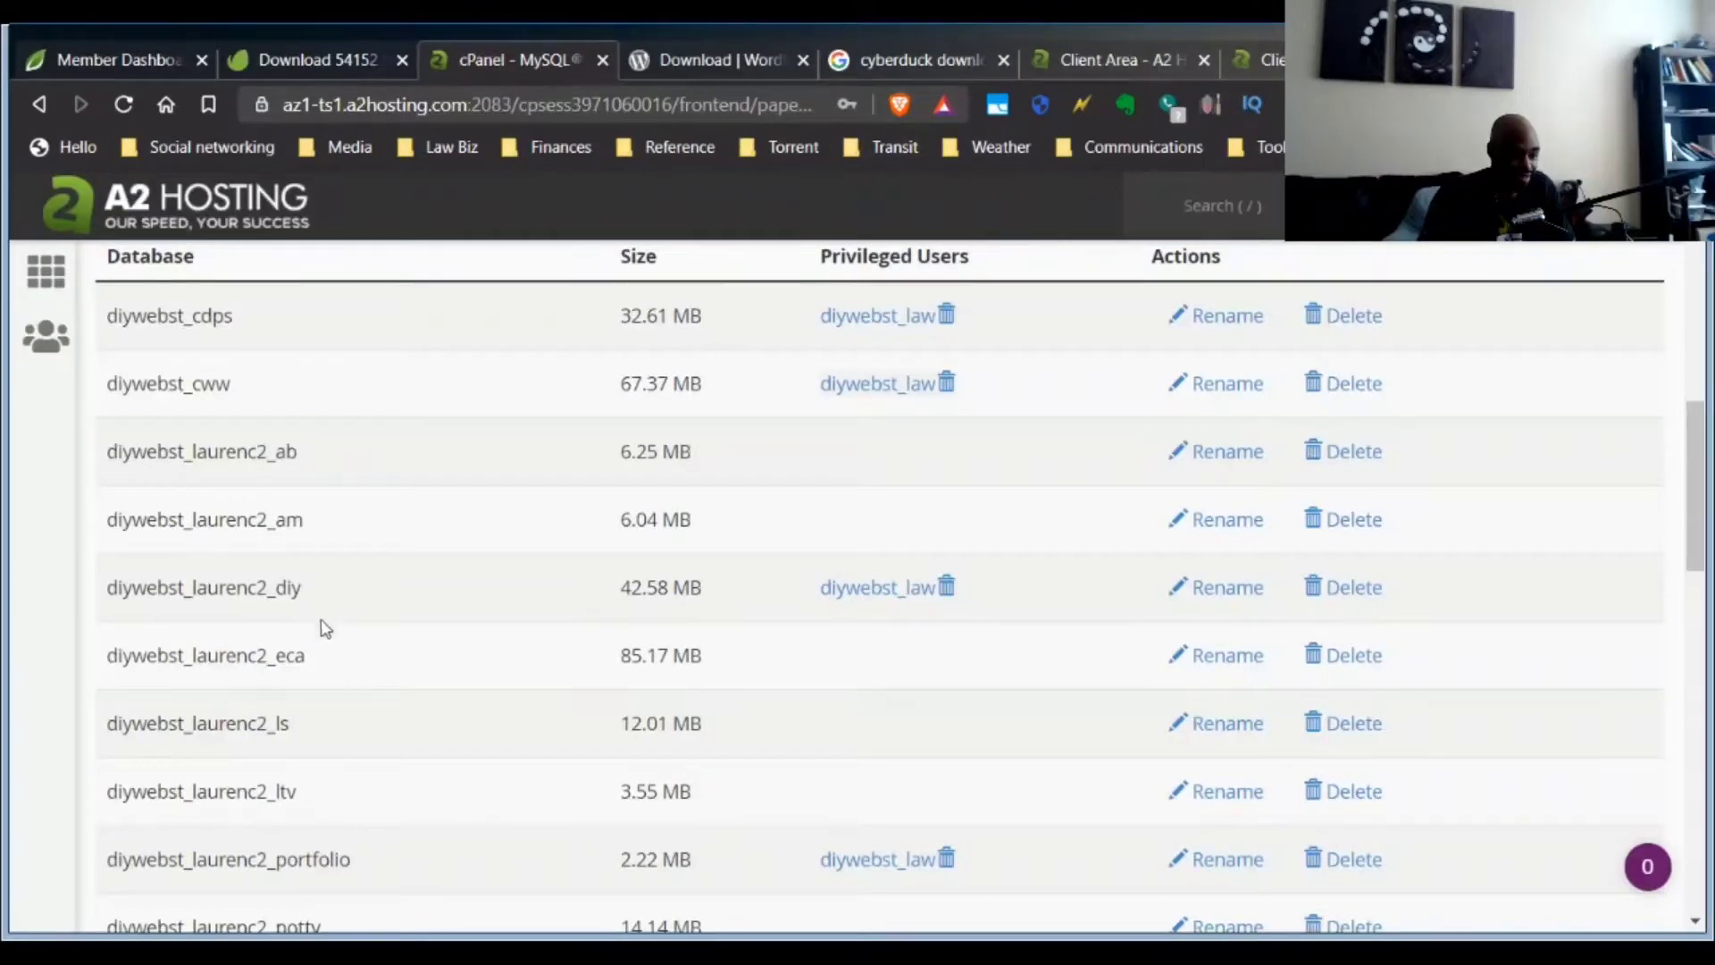
scroll(331, 726, down, 3)
scroll(332, 715, up, 2)
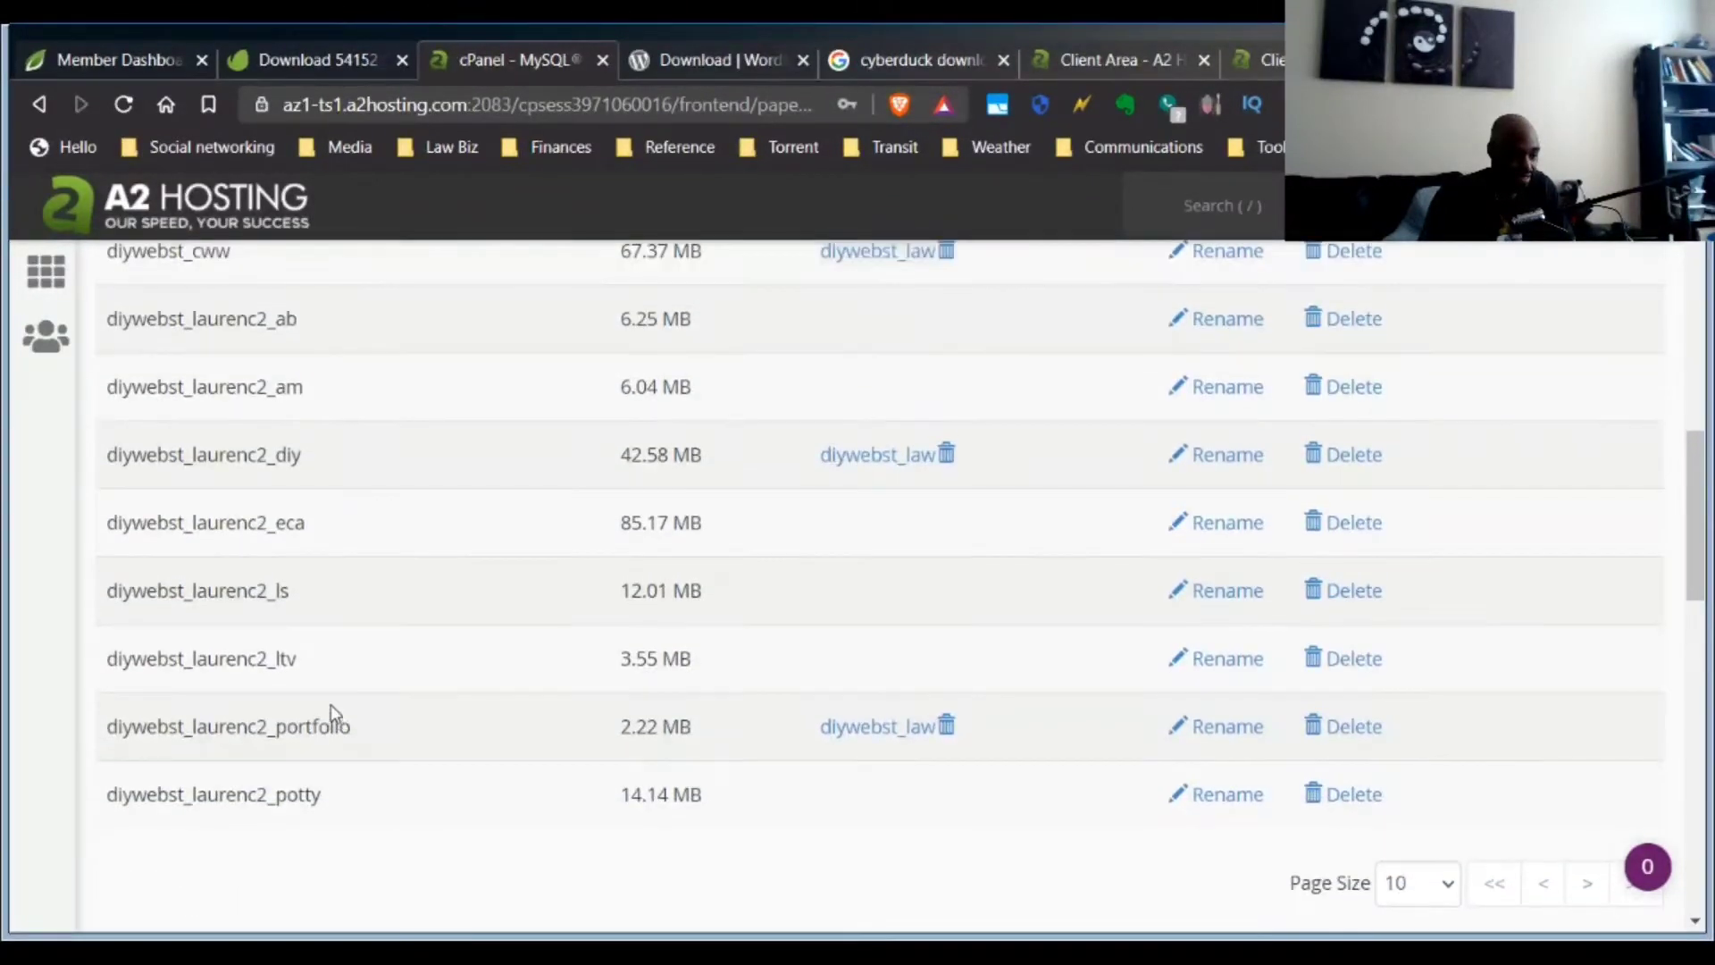
scroll(334, 713, up, 2)
scroll(335, 712, down, 4)
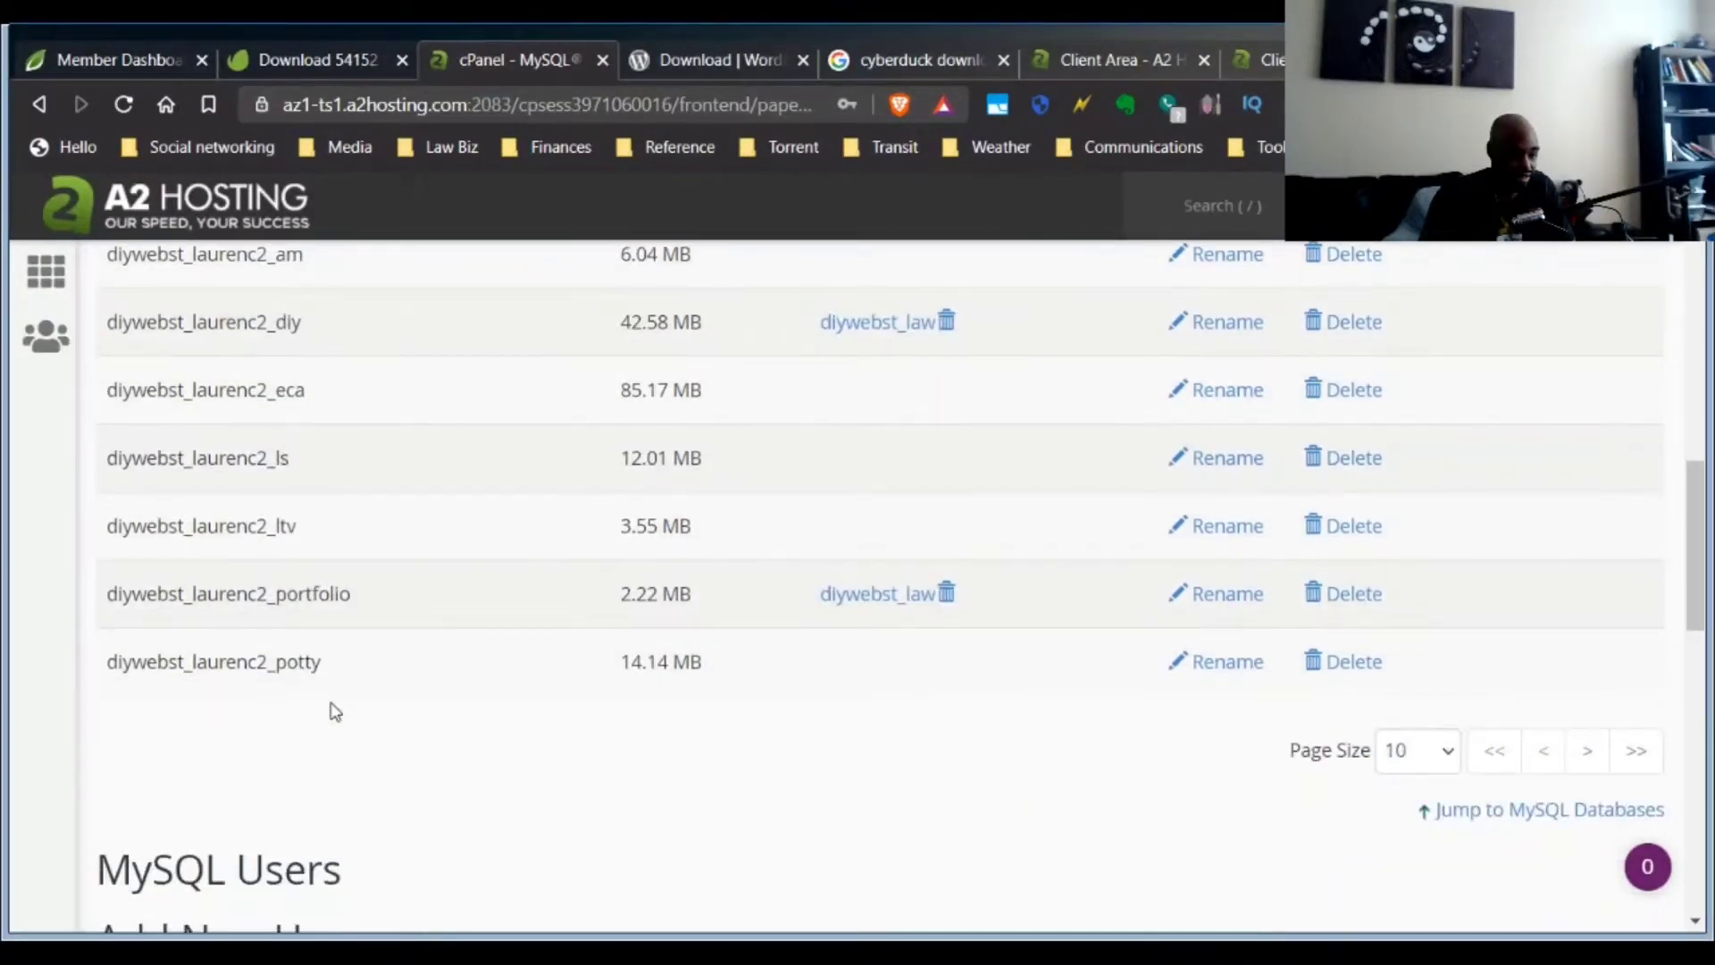
scroll(335, 712, up, 5)
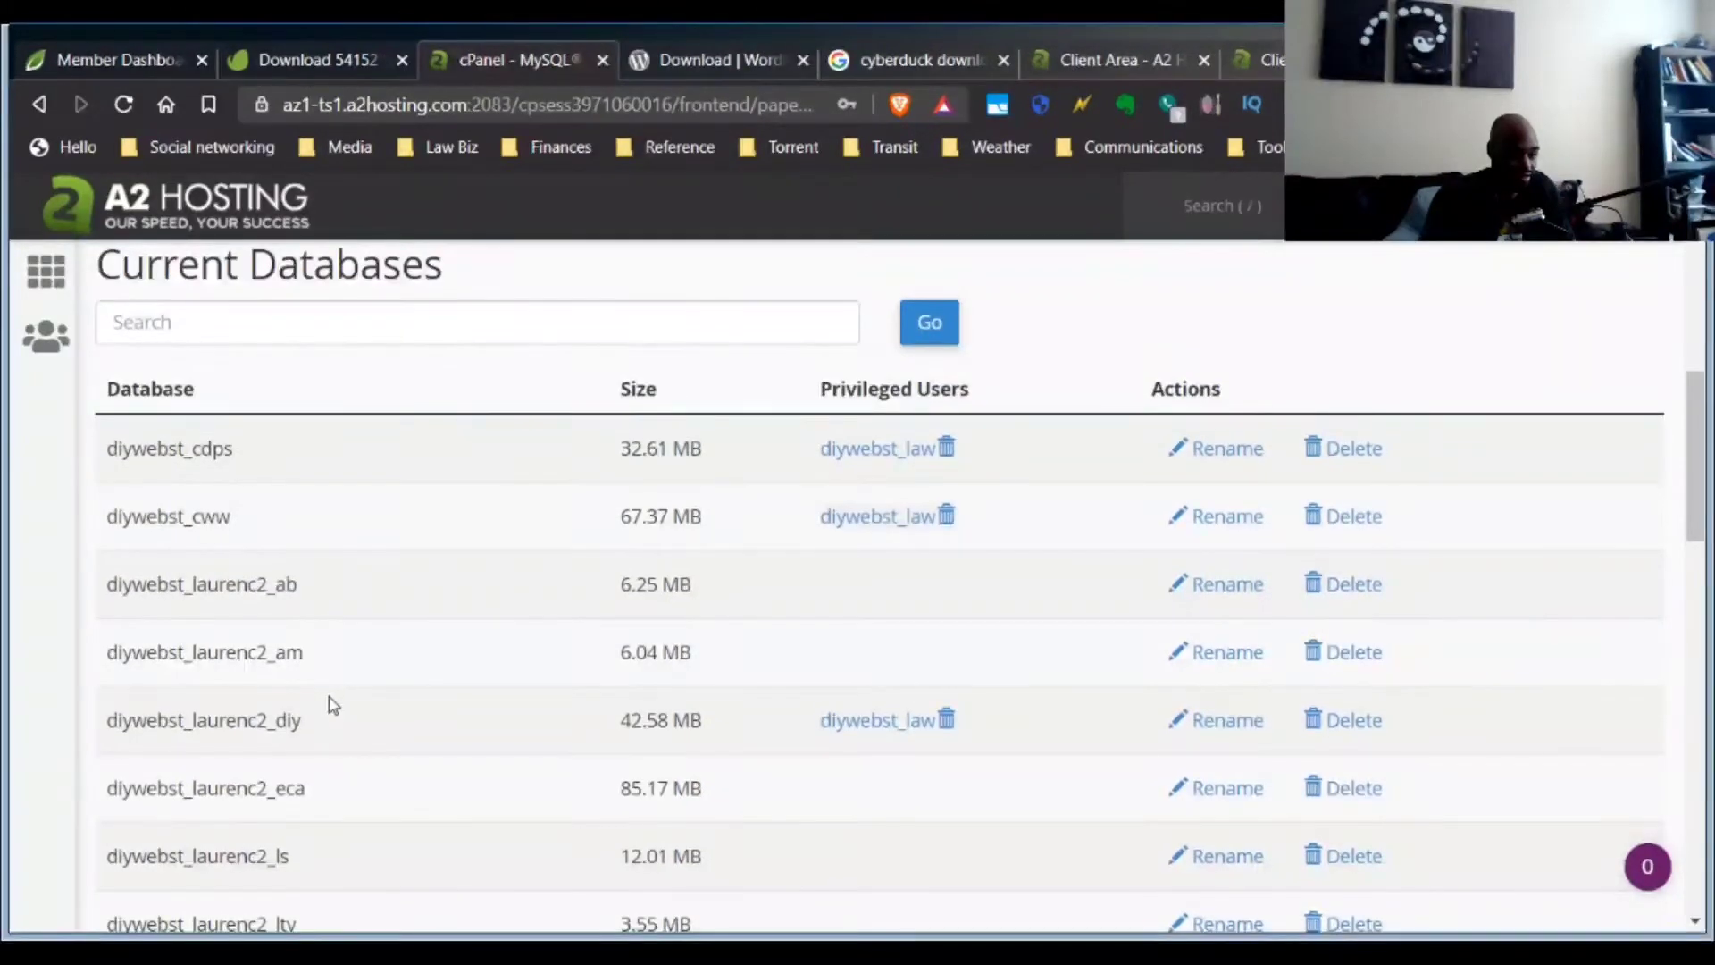
scroll(340, 696, down, 7)
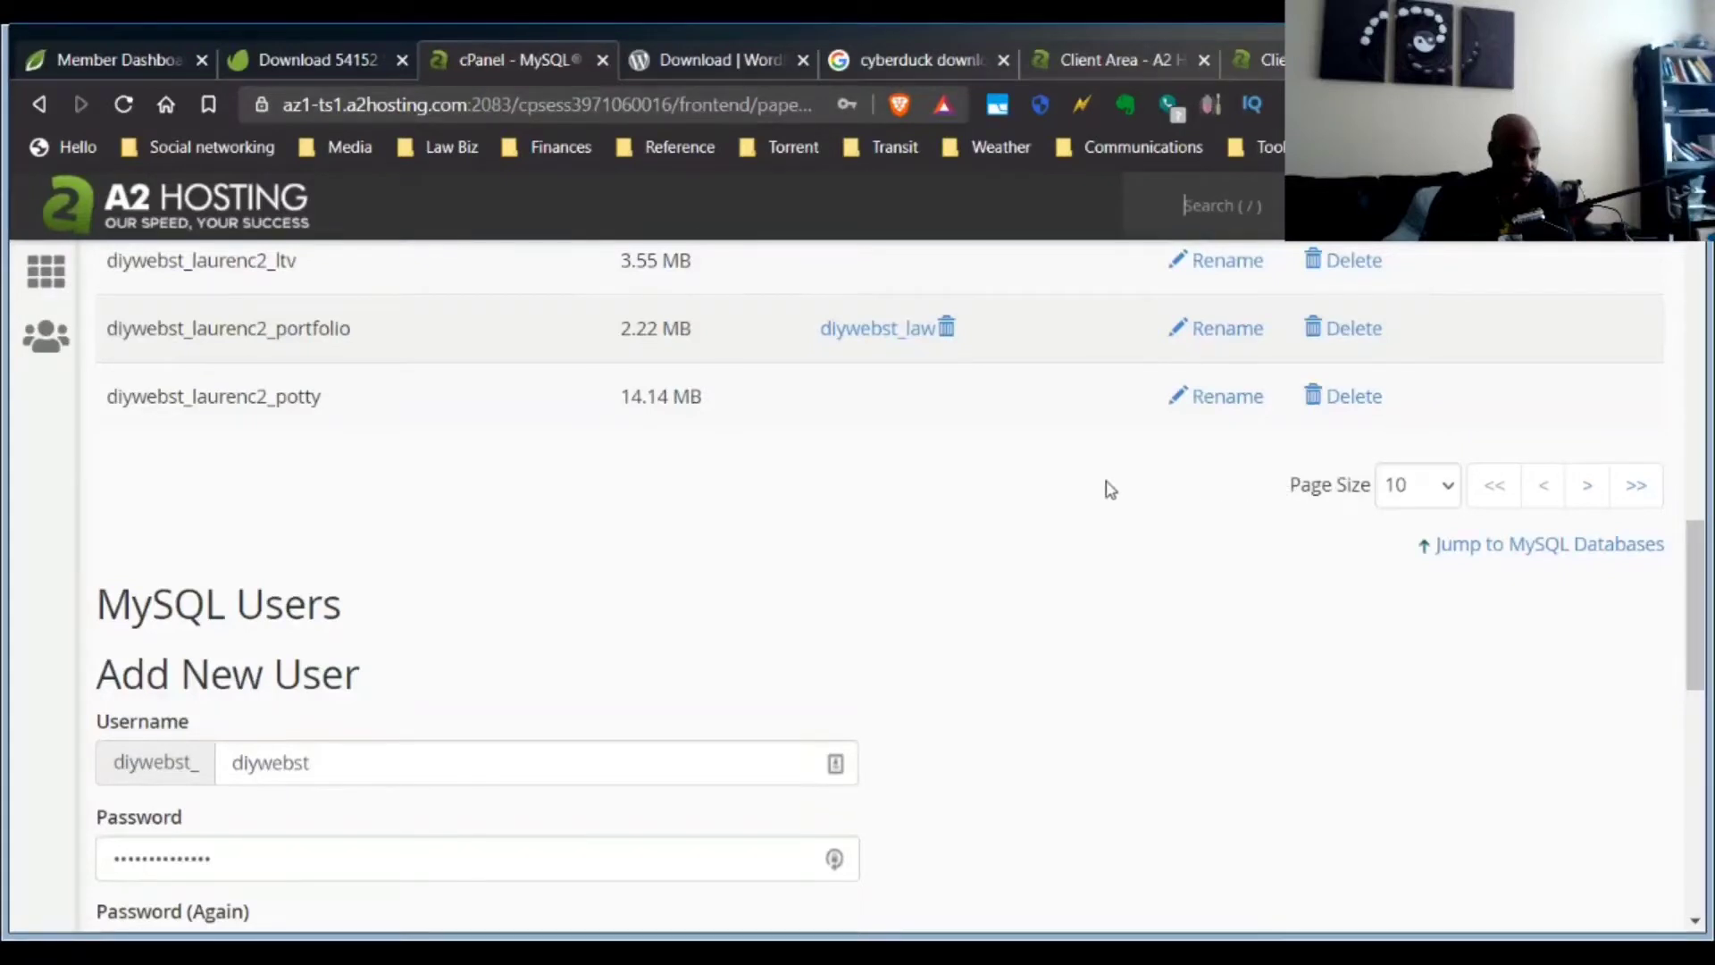
scroll(1101, 489, down, 1)
scroll(1099, 490, up, 6)
scroll(1098, 489, up, 2)
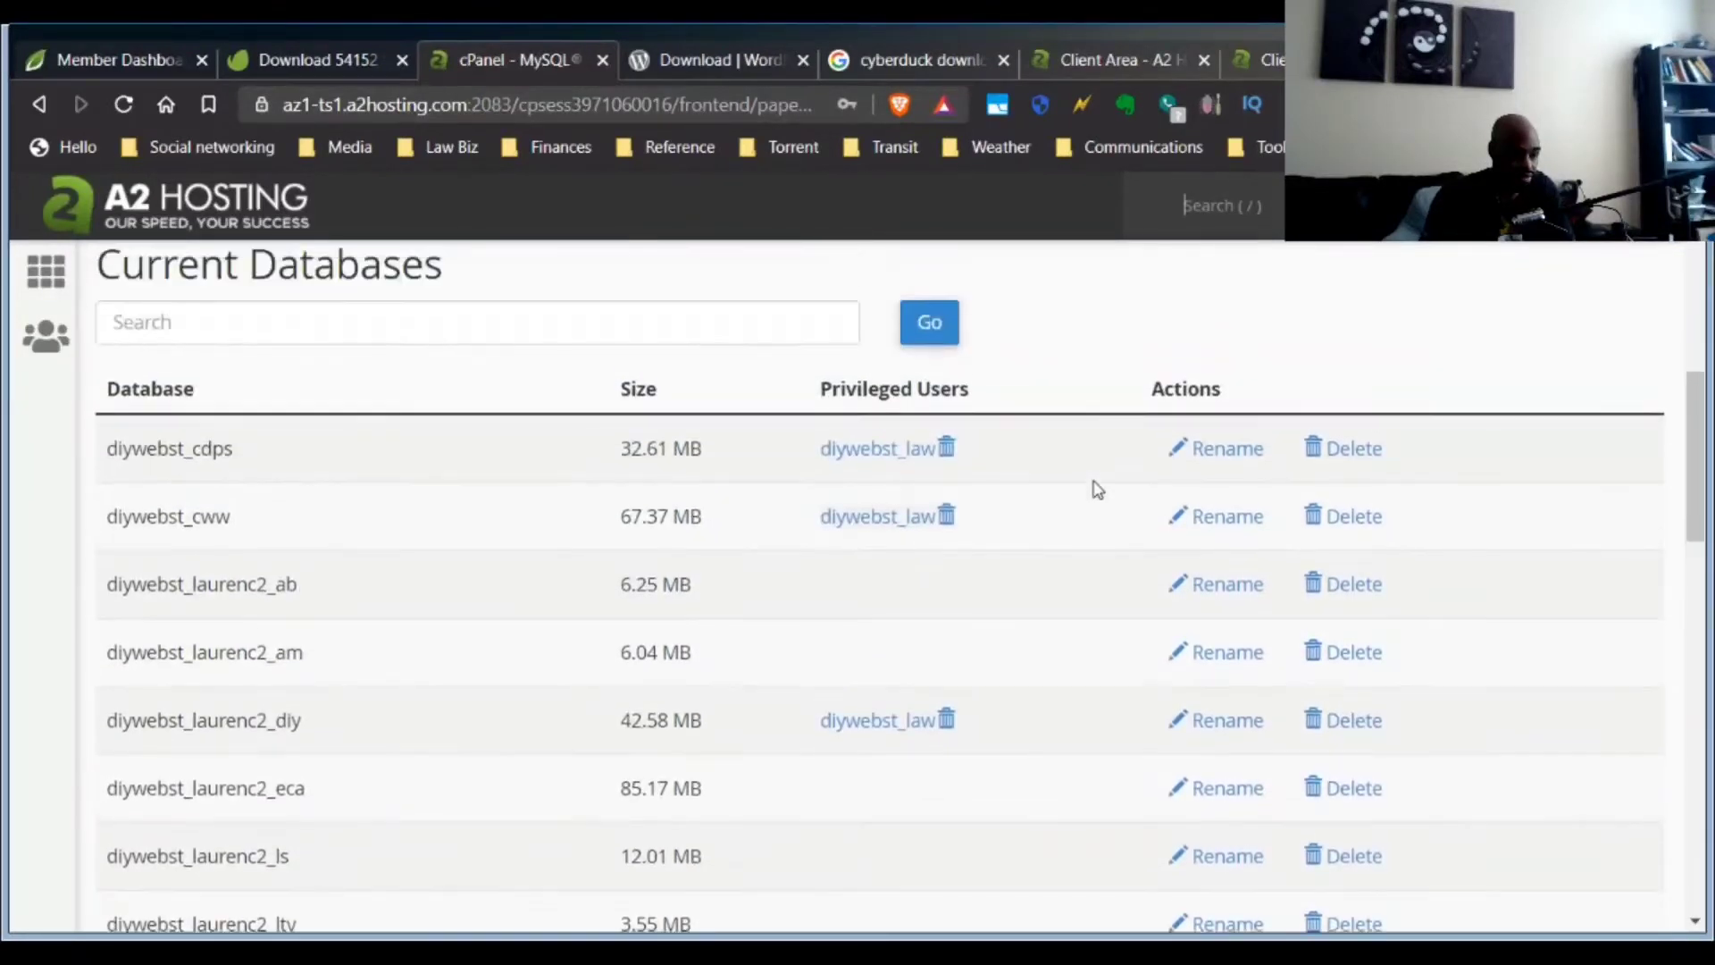
scroll(1098, 489, up, 4)
scroll(1098, 489, down, 2)
scroll(1098, 489, up, 2)
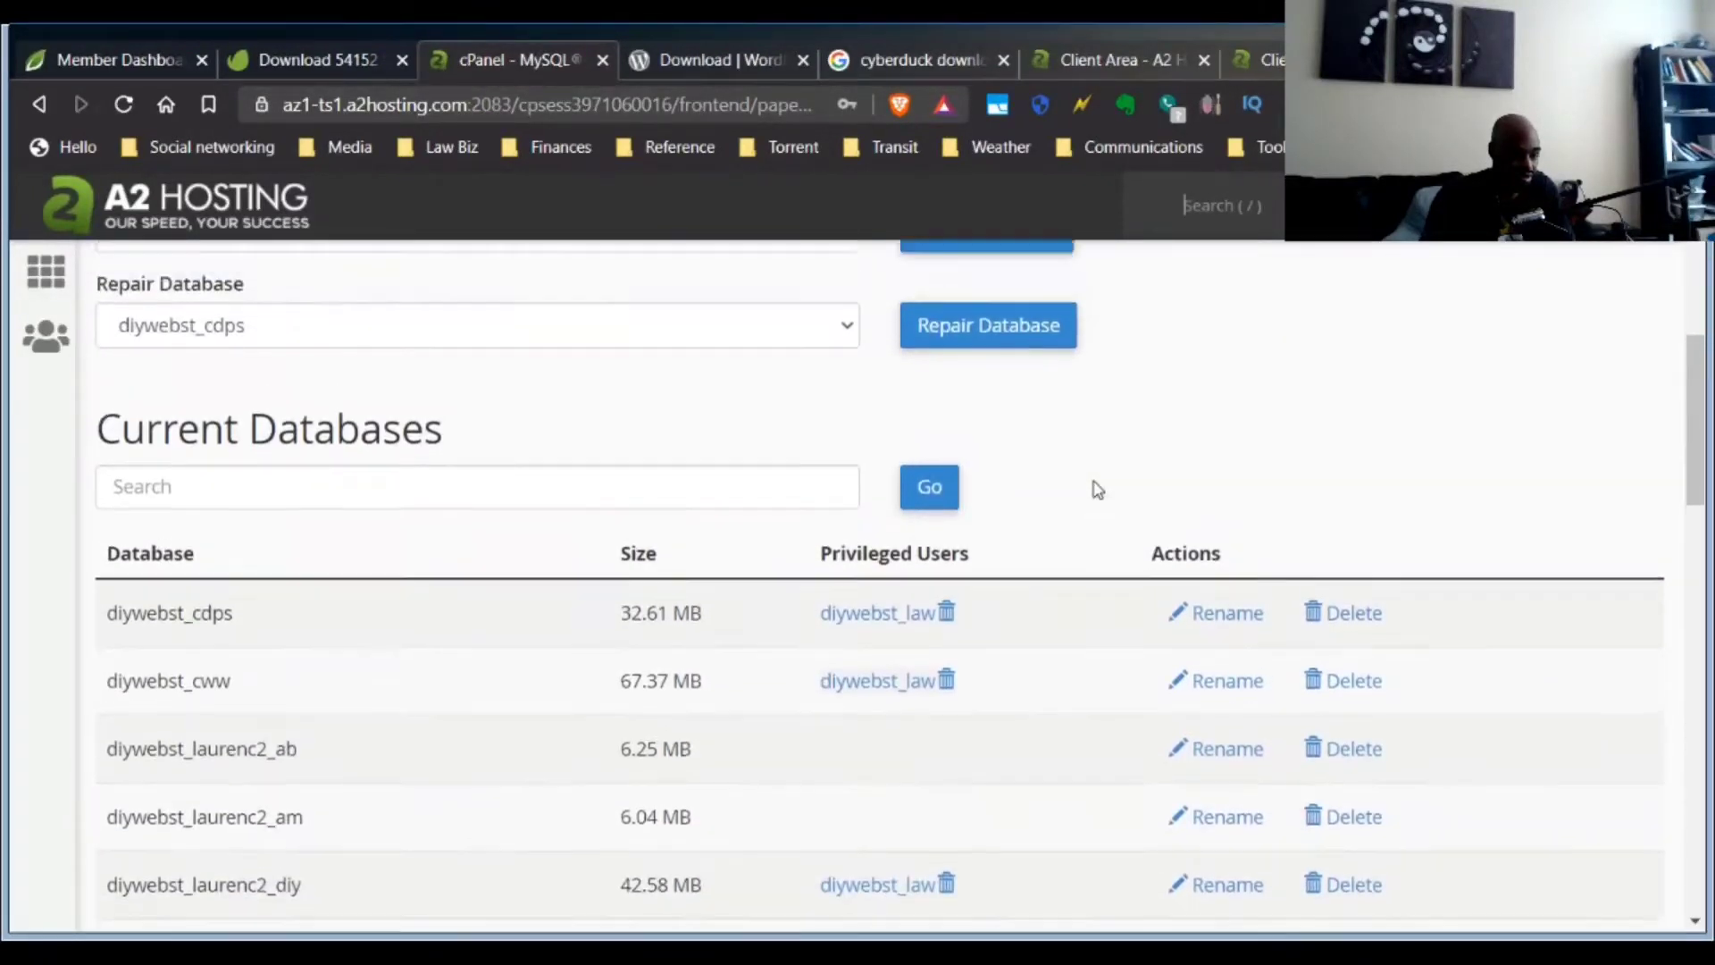
scroll(1098, 488, down, 4)
scroll(287, 356, up, 11)
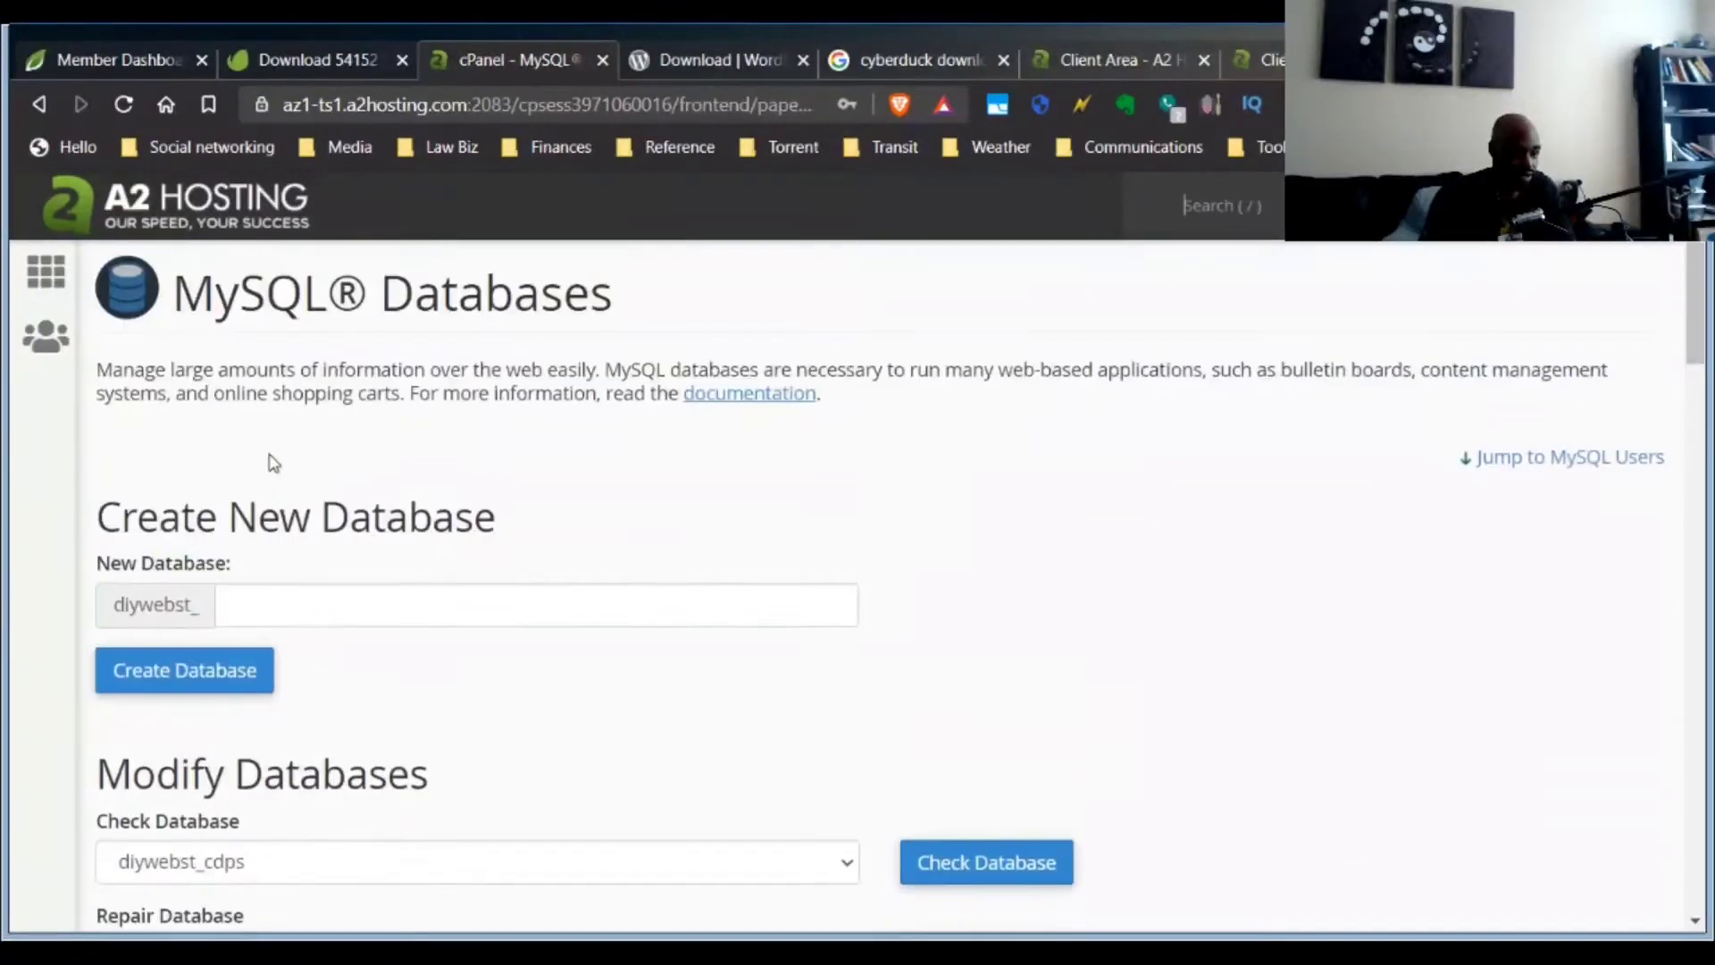
Step: Create a new MySQL database named al (diywebst_al)
click(283, 610)
text(al)
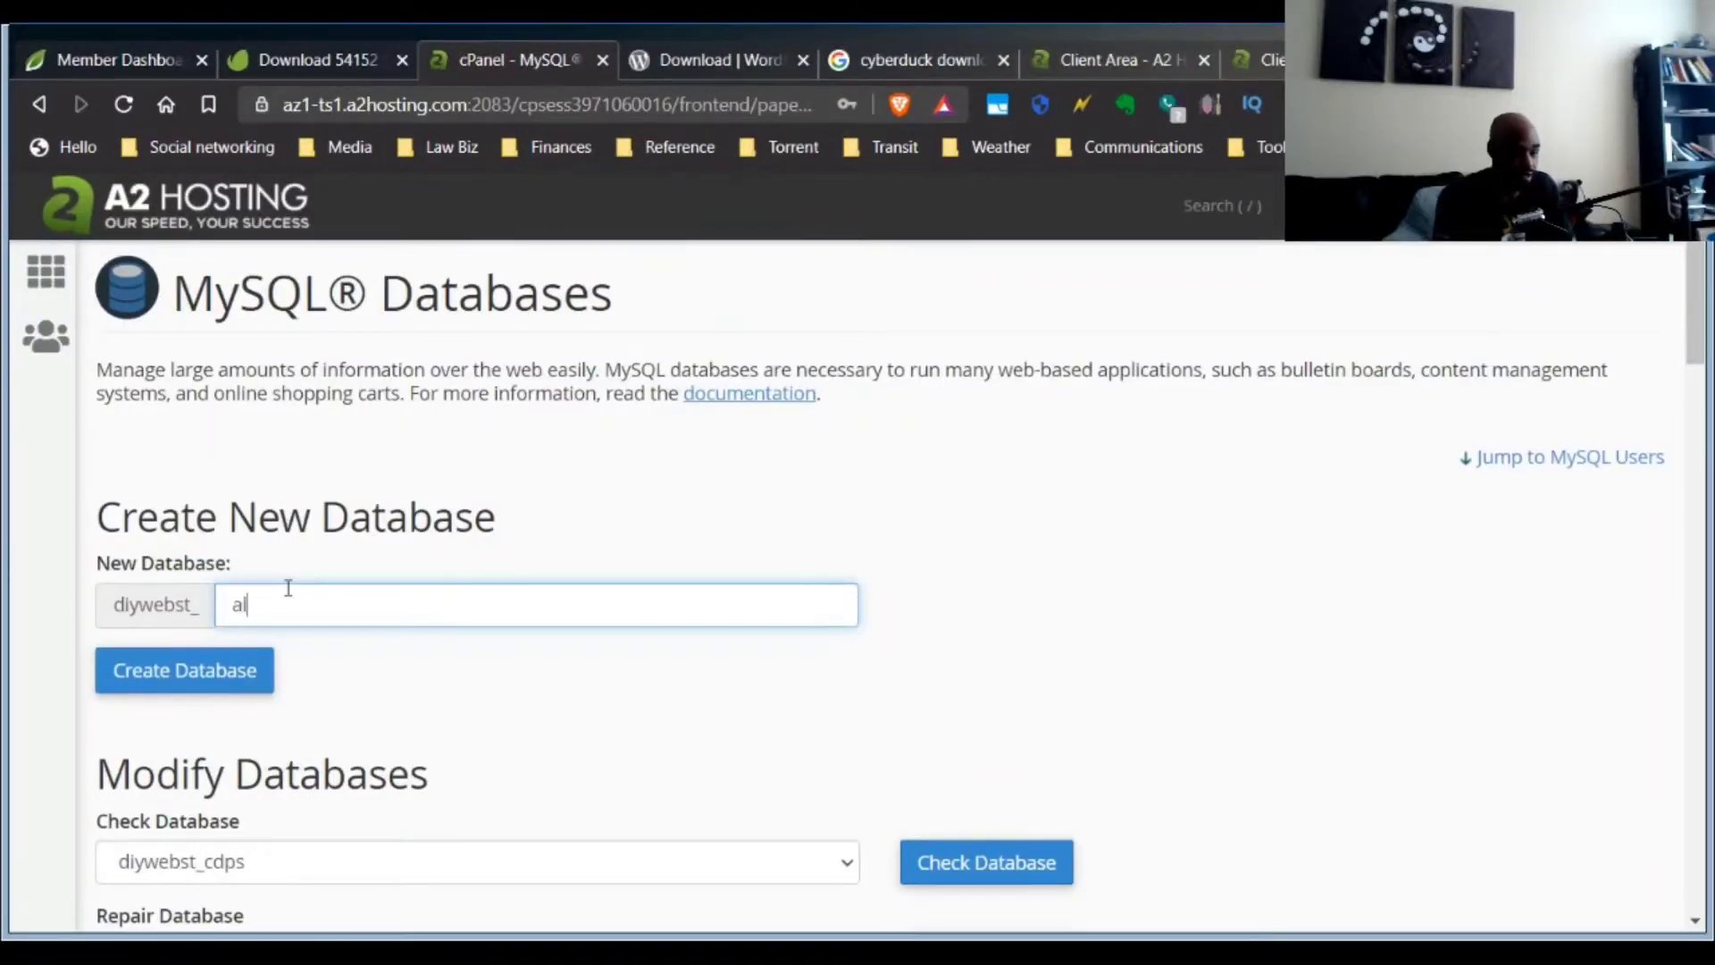
click(168, 667)
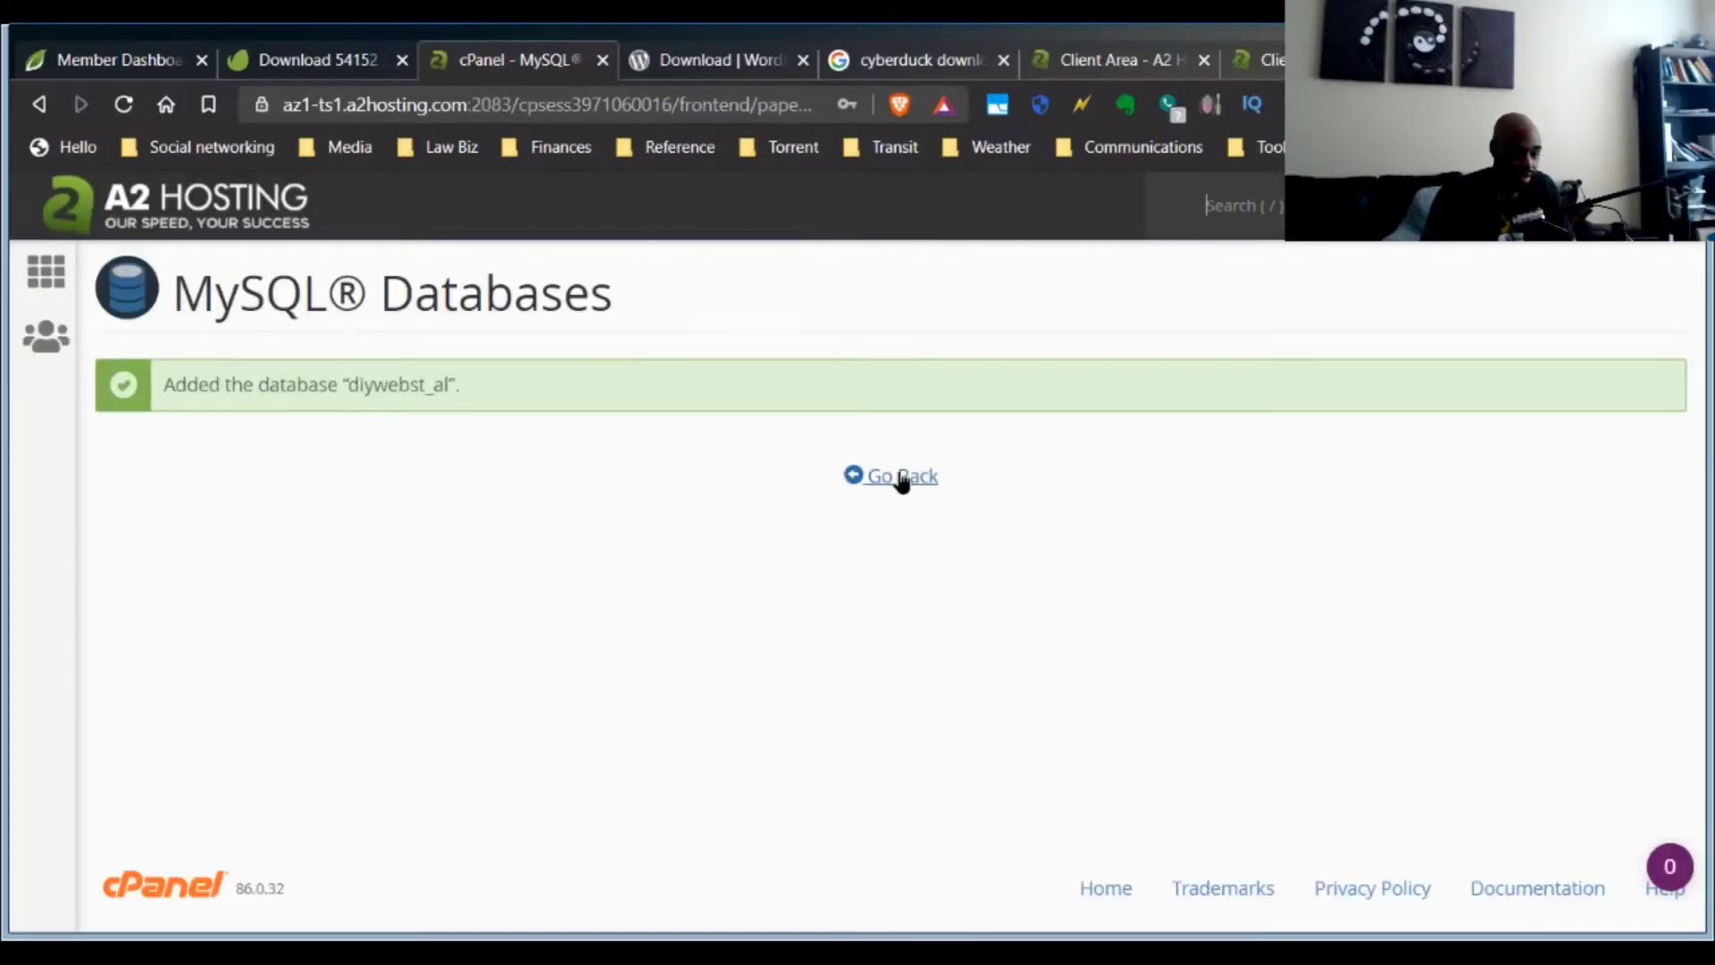
click(902, 477)
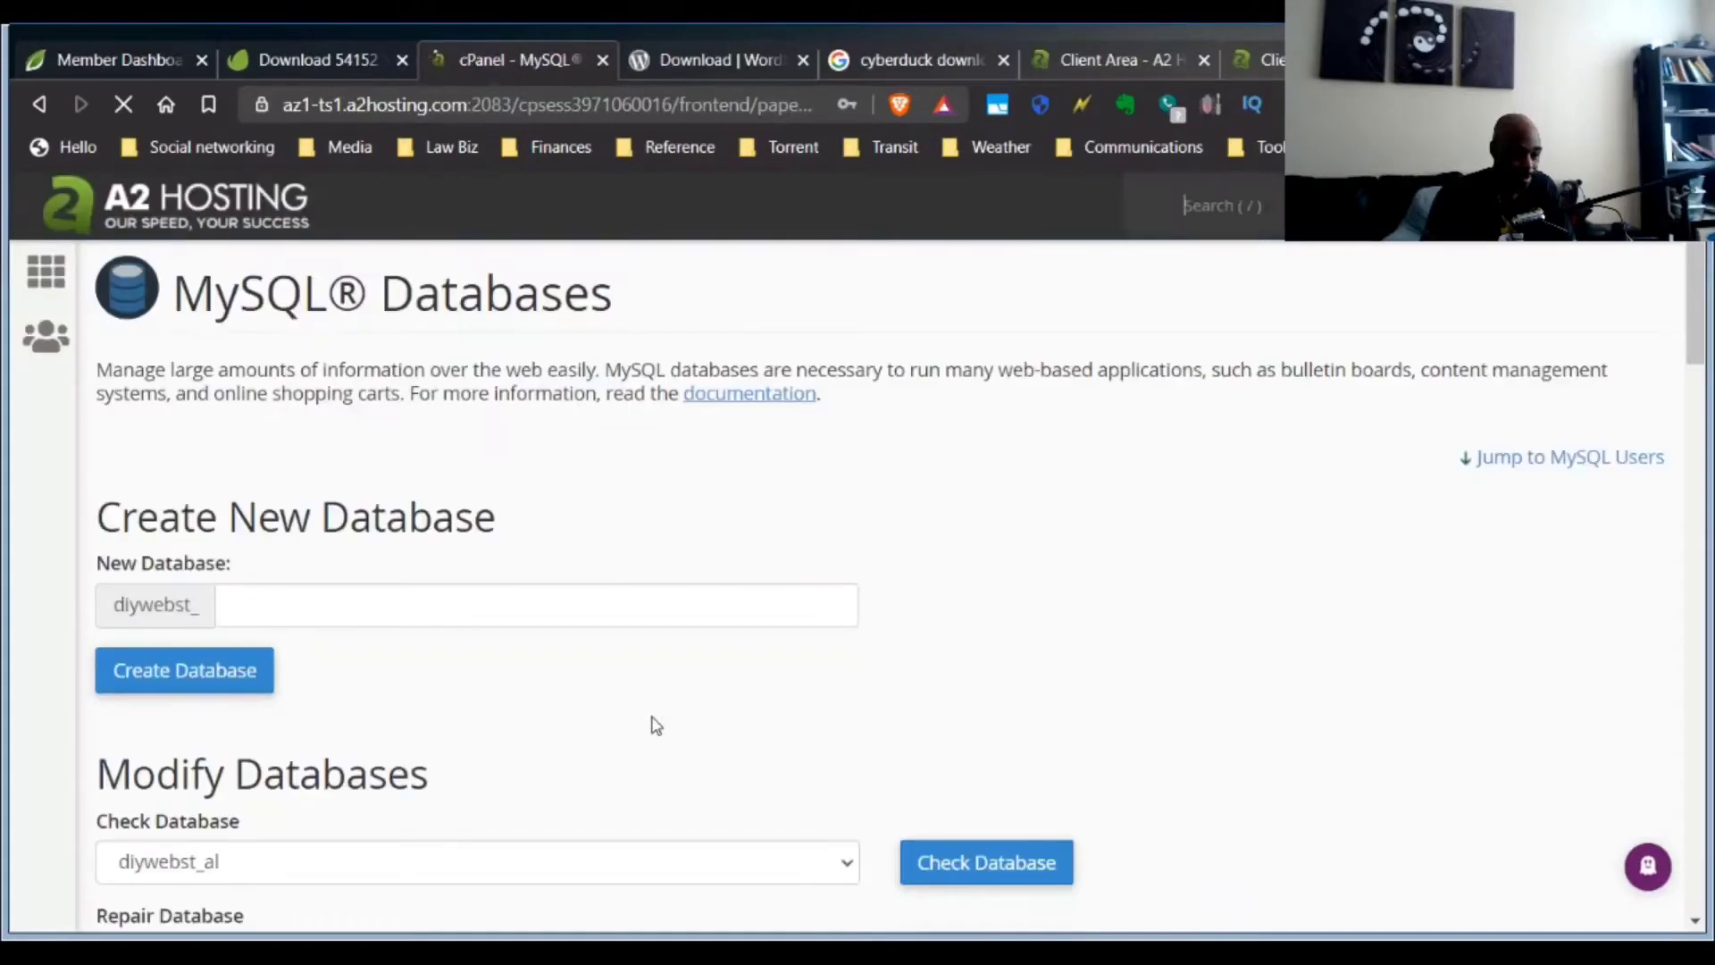
Step: Grant the existing database user ALL PRIVILEGES on diywebst_al
scroll(654, 717, down, 5)
scroll(653, 717, down, 10)
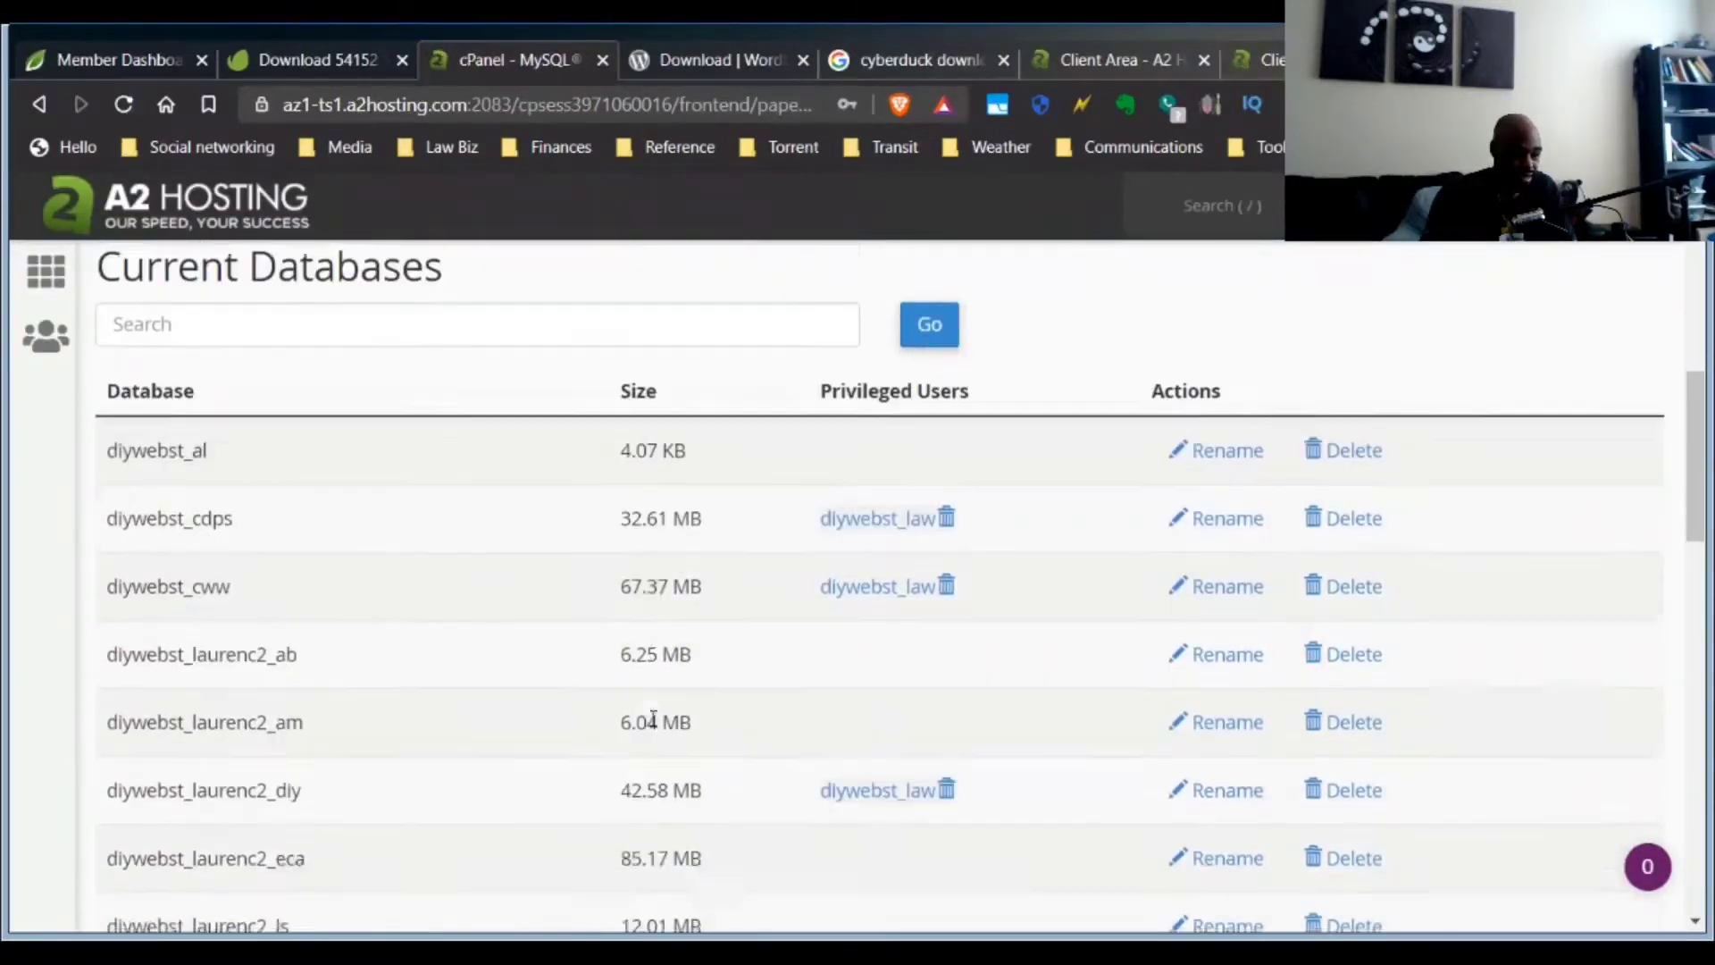
scroll(655, 728, up, 5)
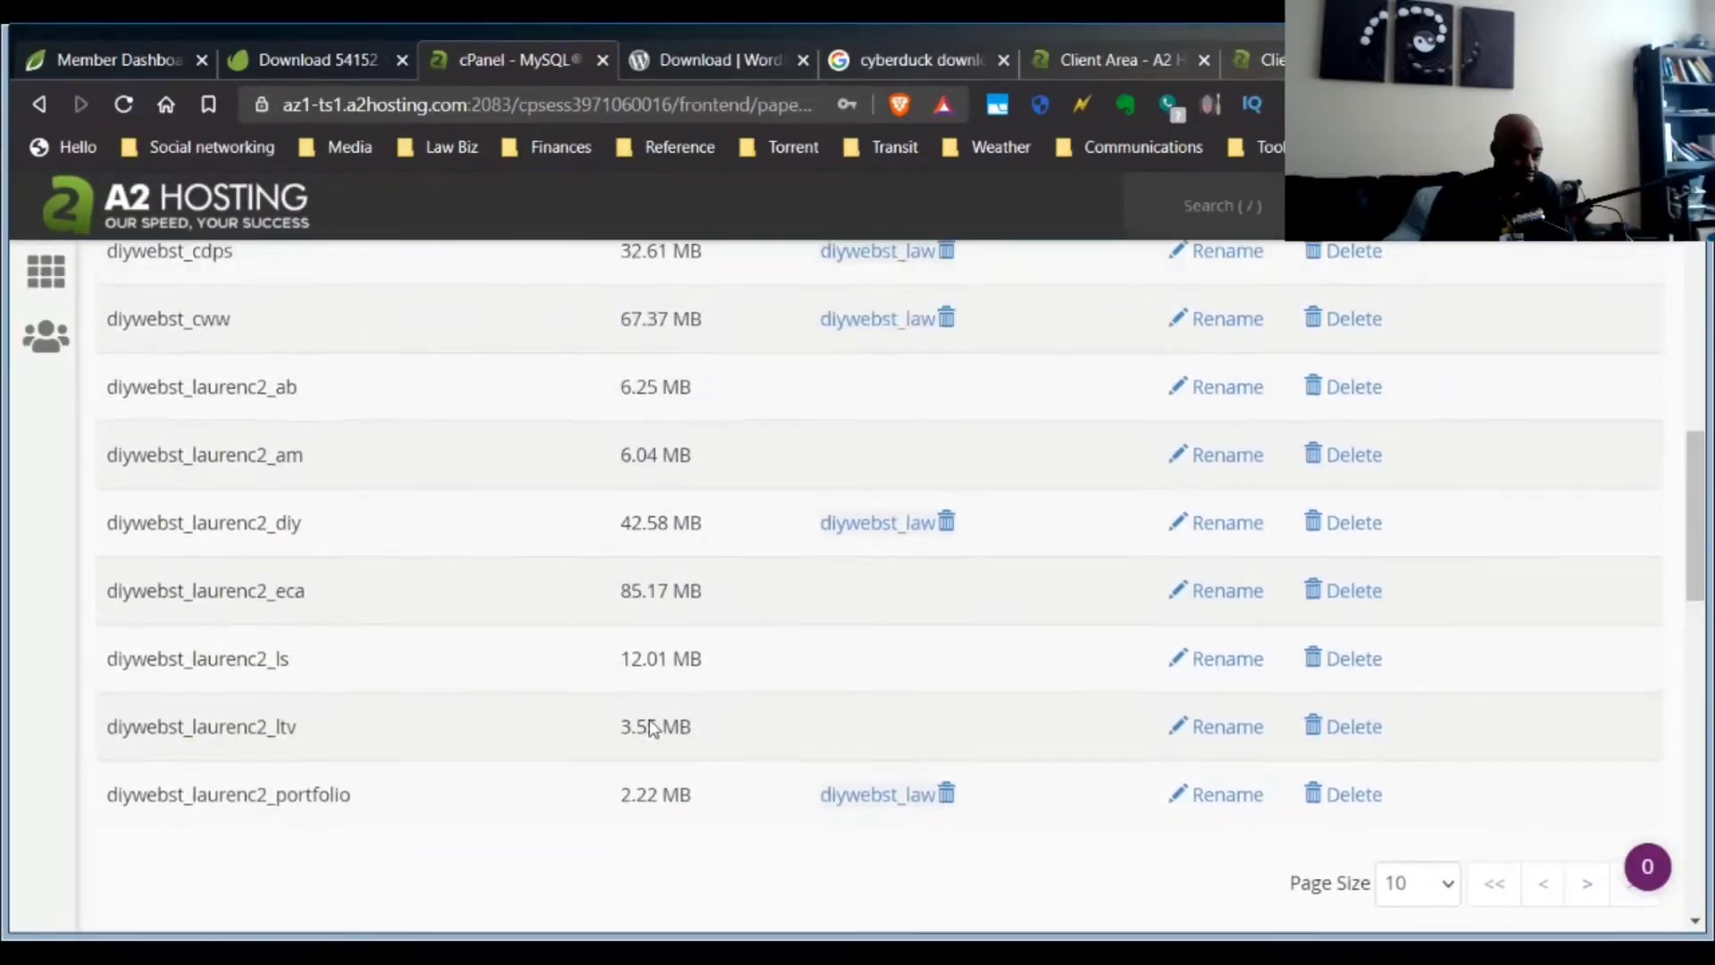
scroll(651, 720, up, 3)
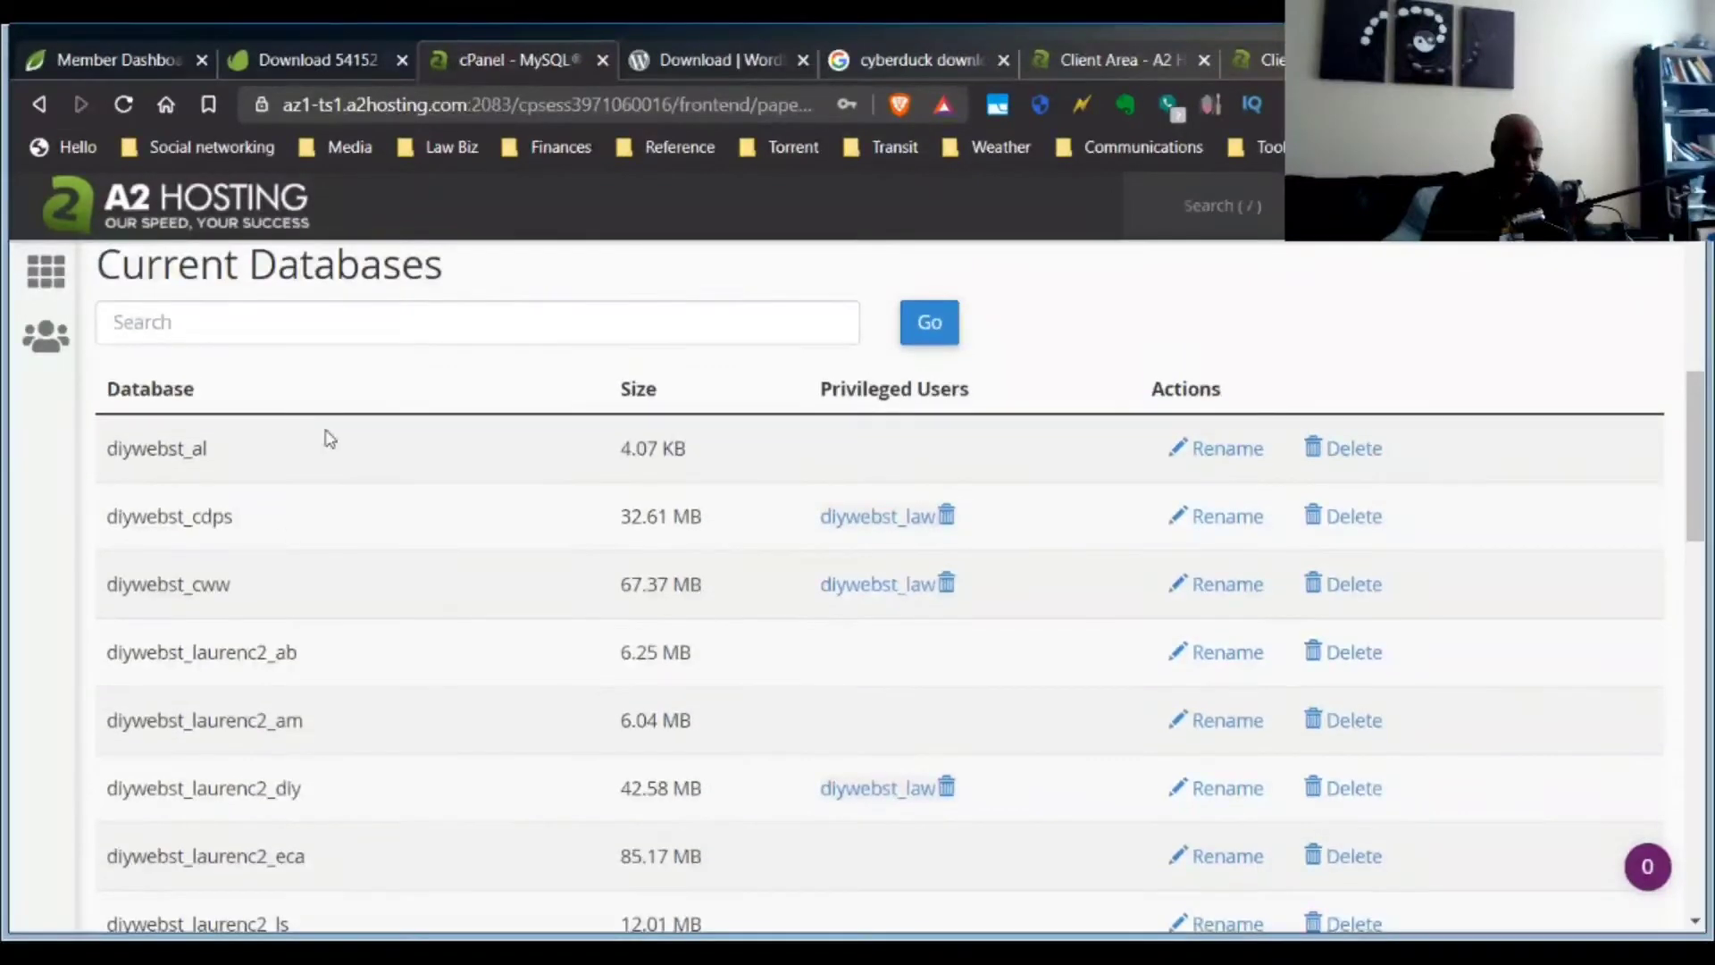
scroll(382, 744, down, 8)
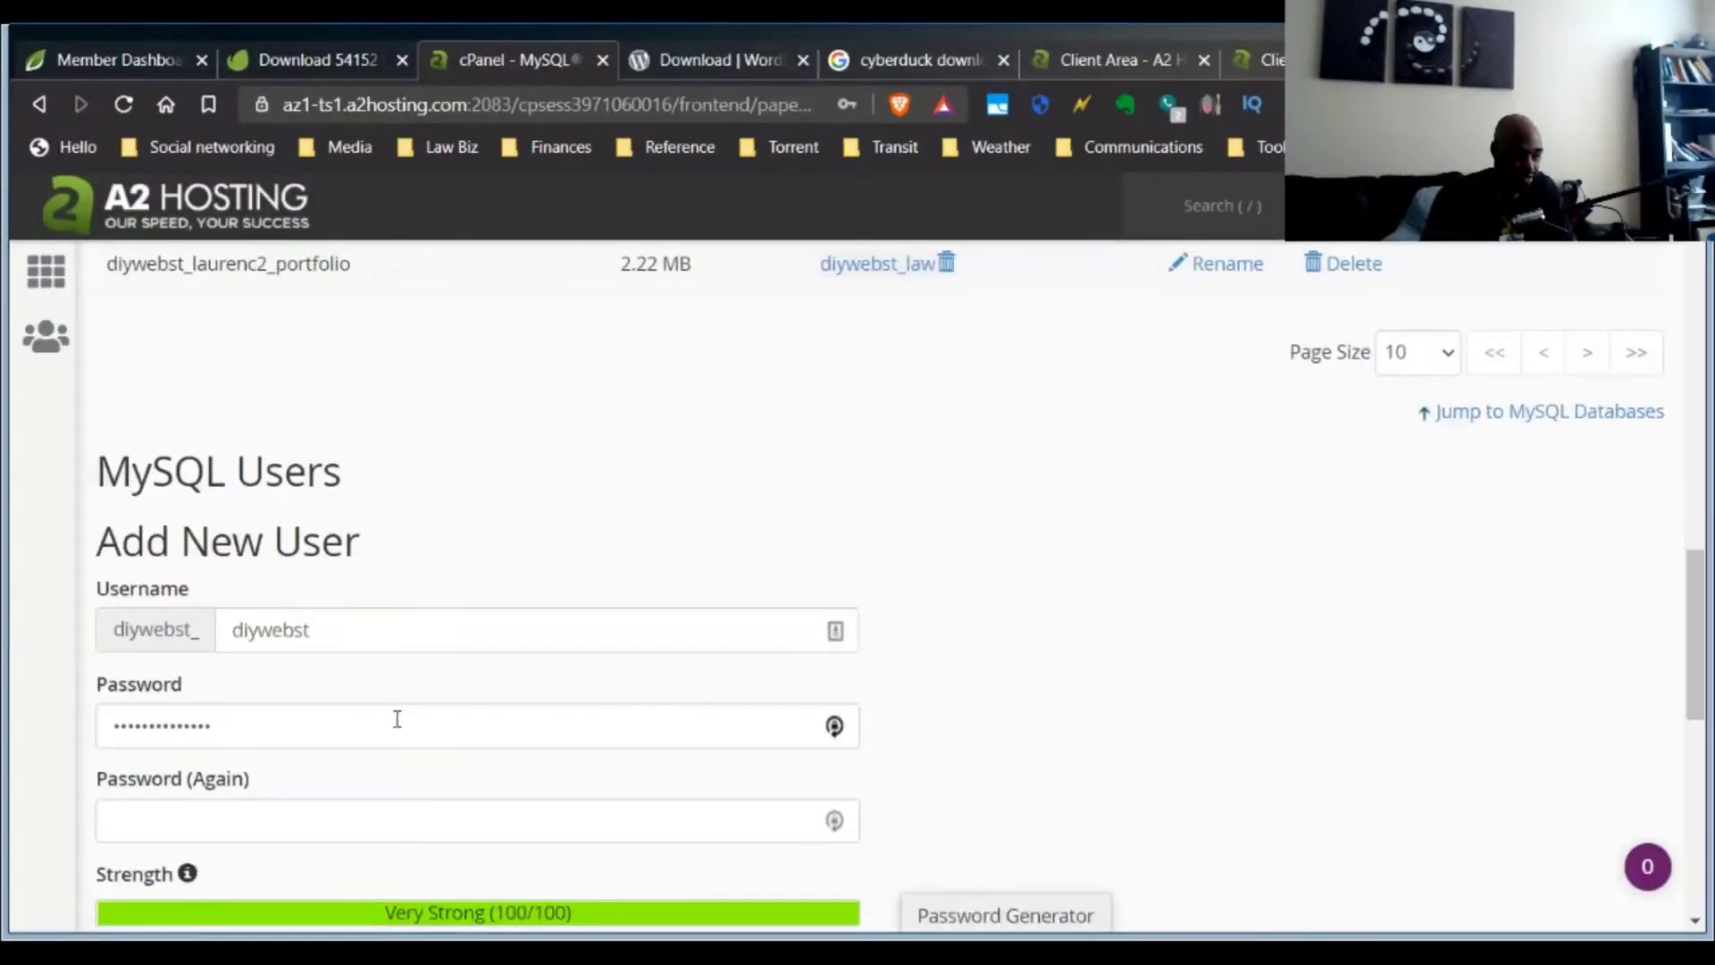
scroll(547, 688, down, 3)
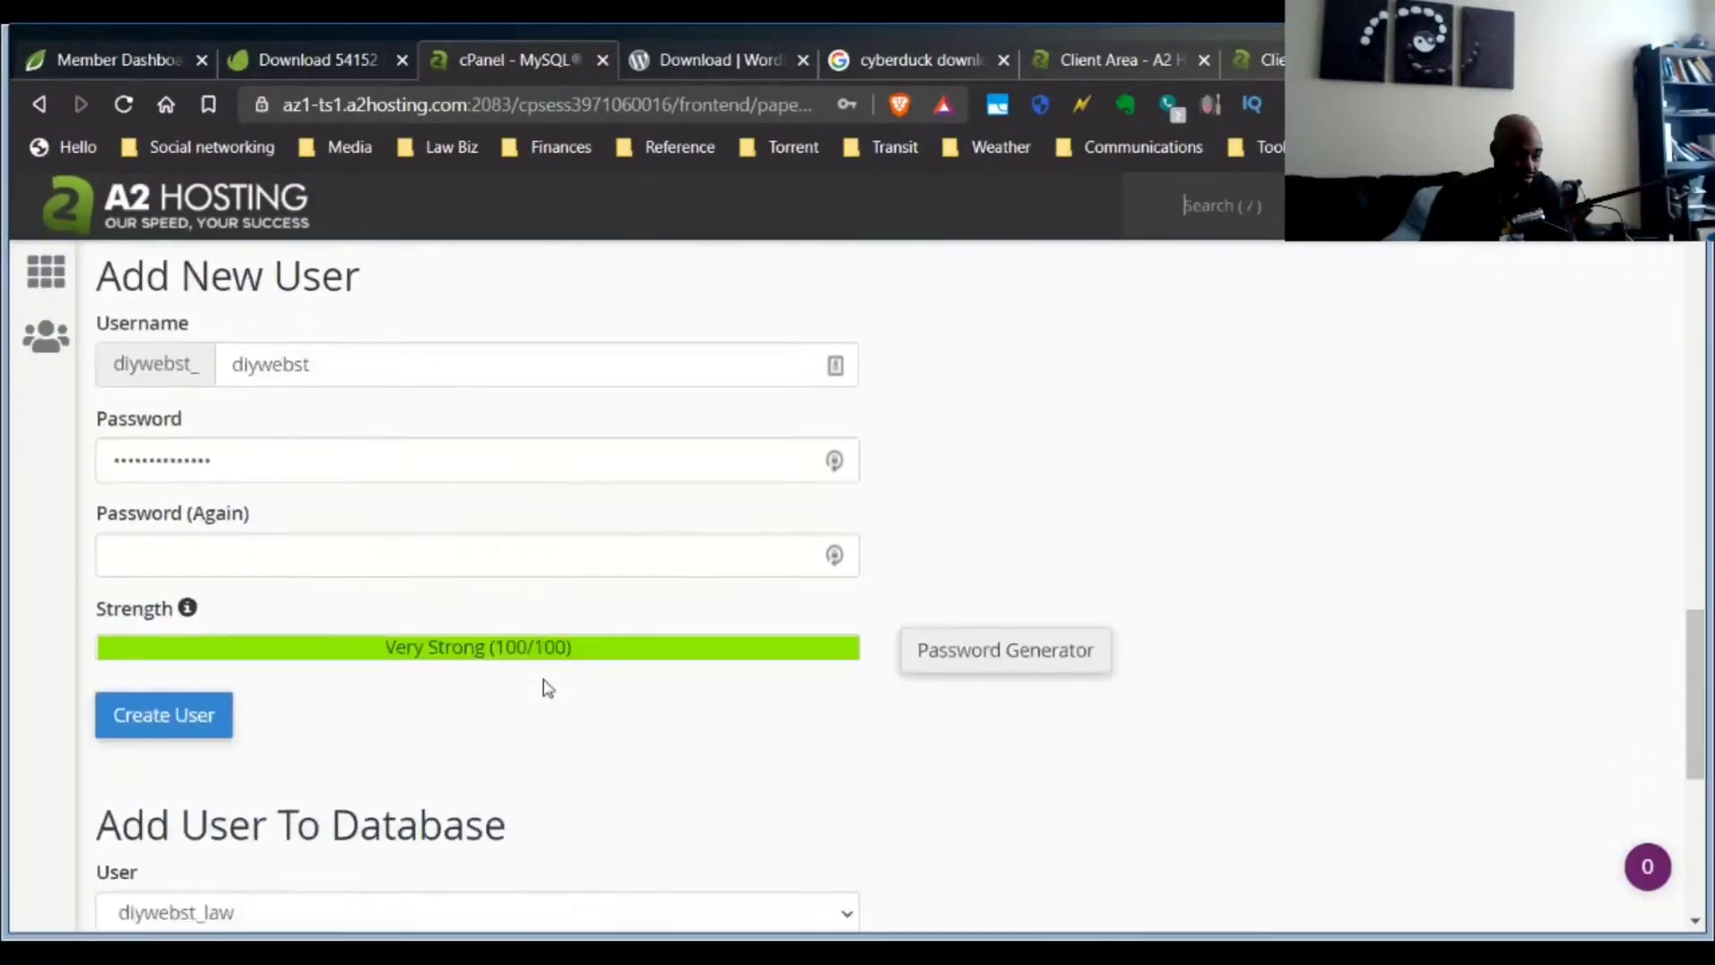
scroll(317, 793, down, 4)
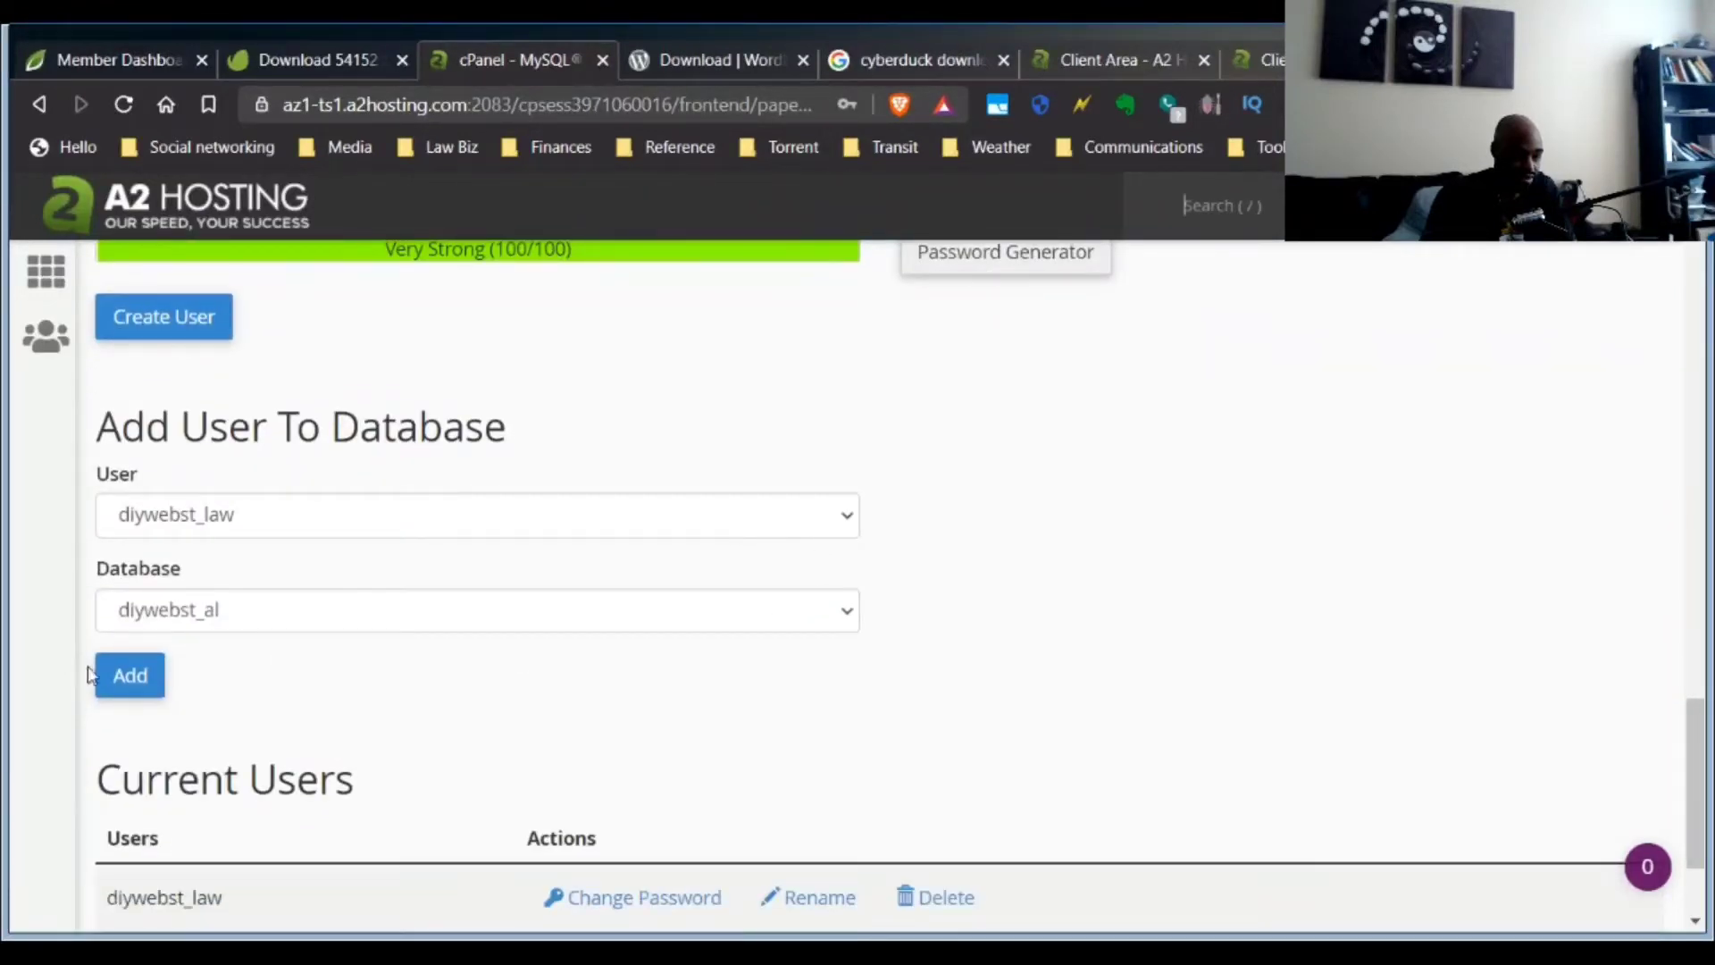
click(143, 679)
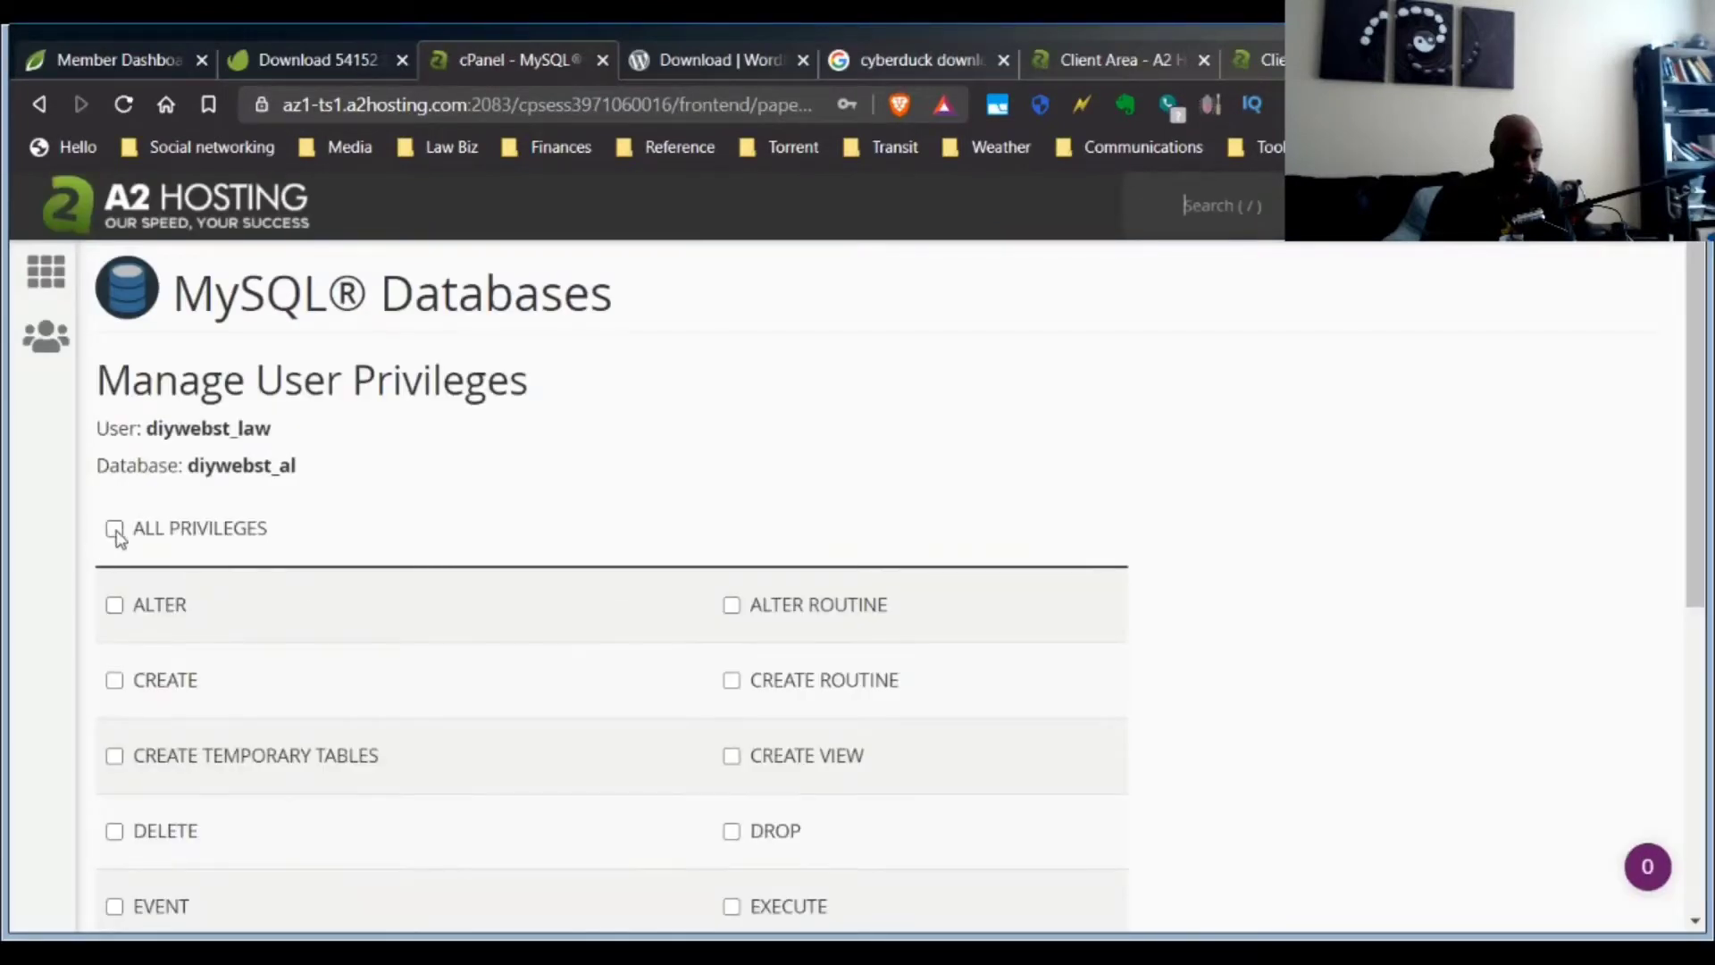
click(114, 528)
scroll(631, 536, down, 6)
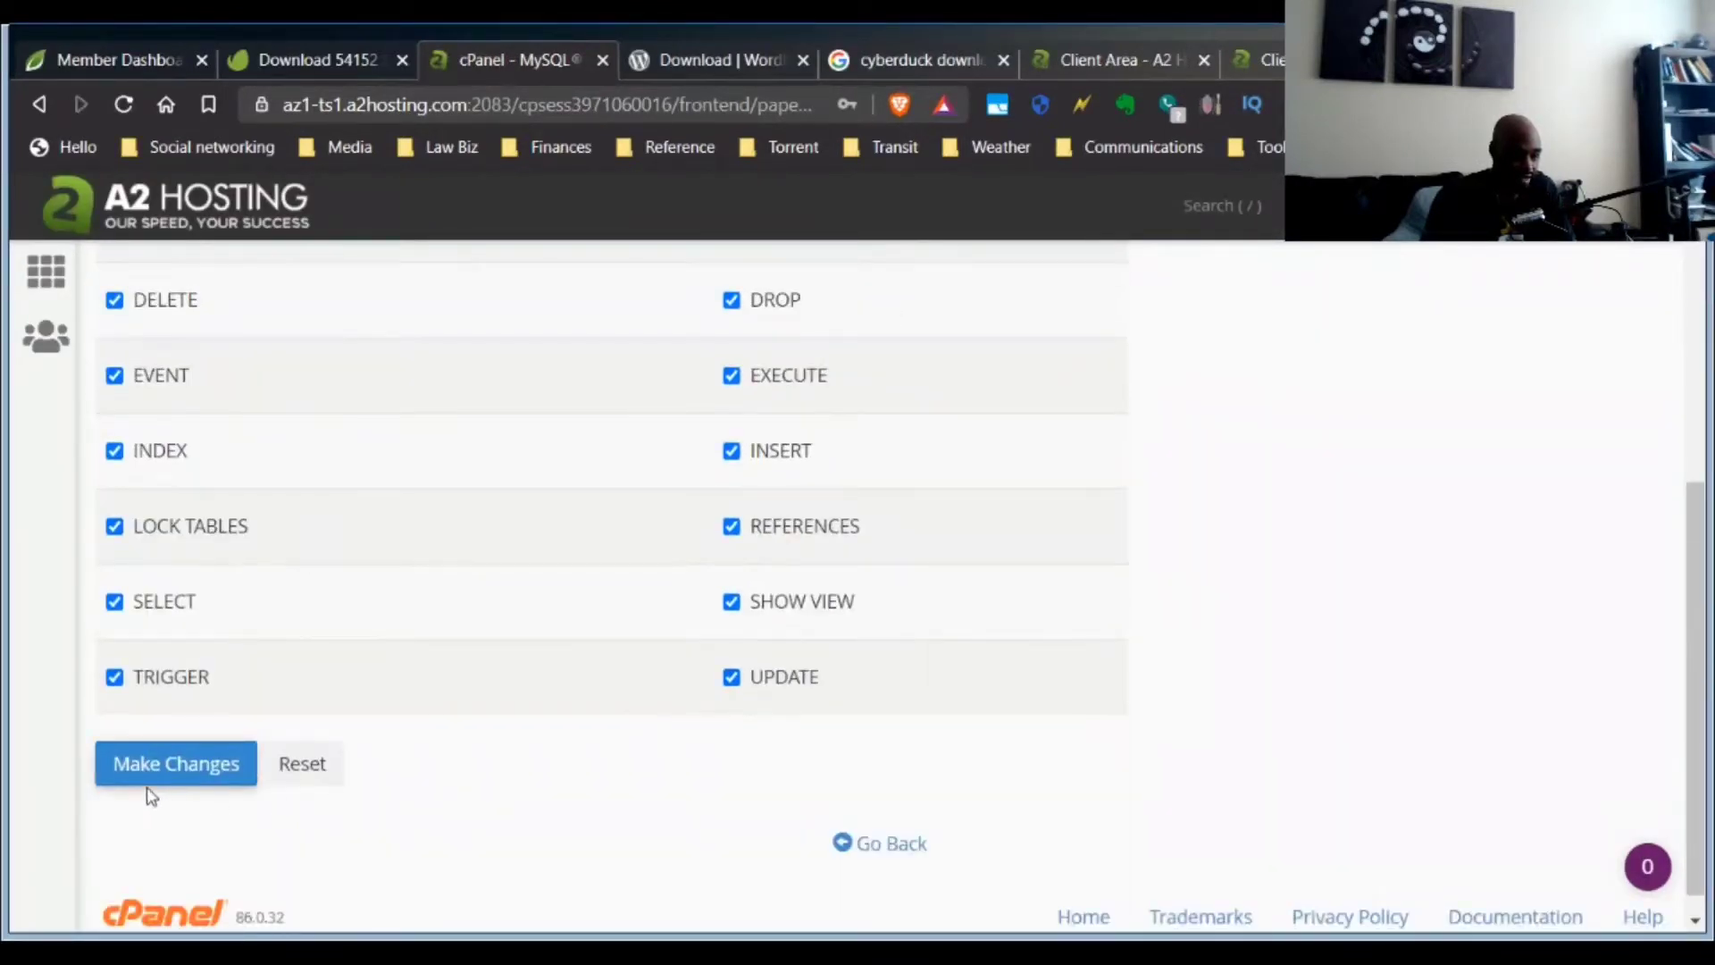
click(159, 764)
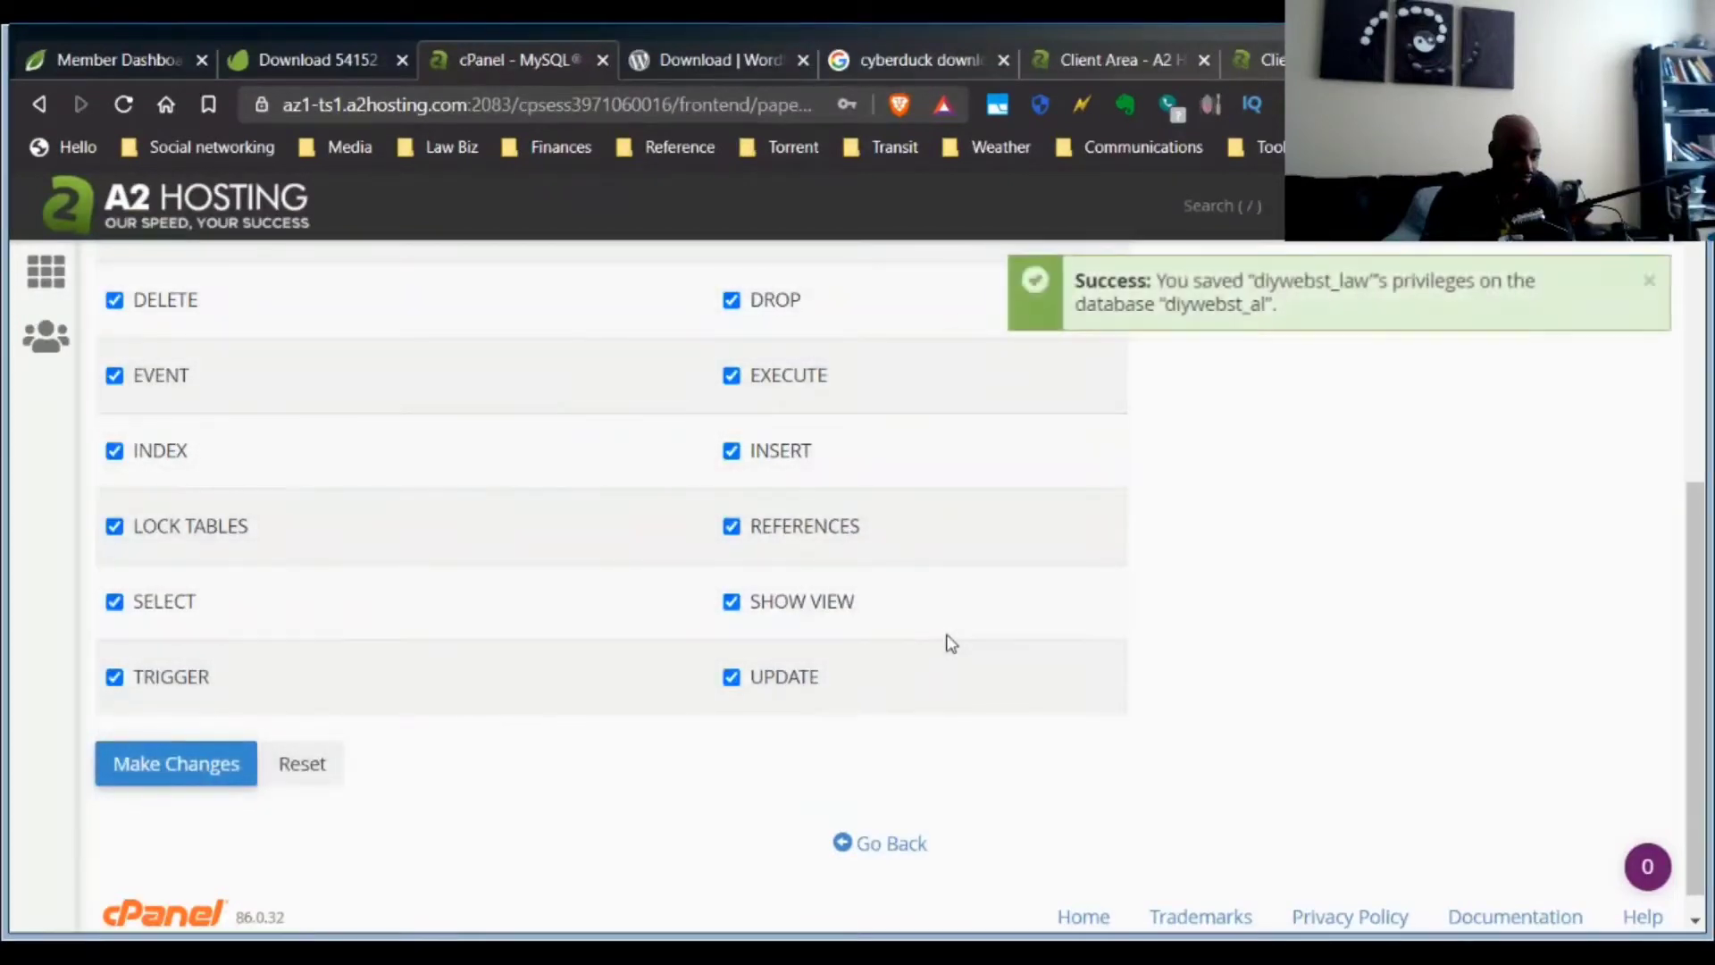
click(863, 848)
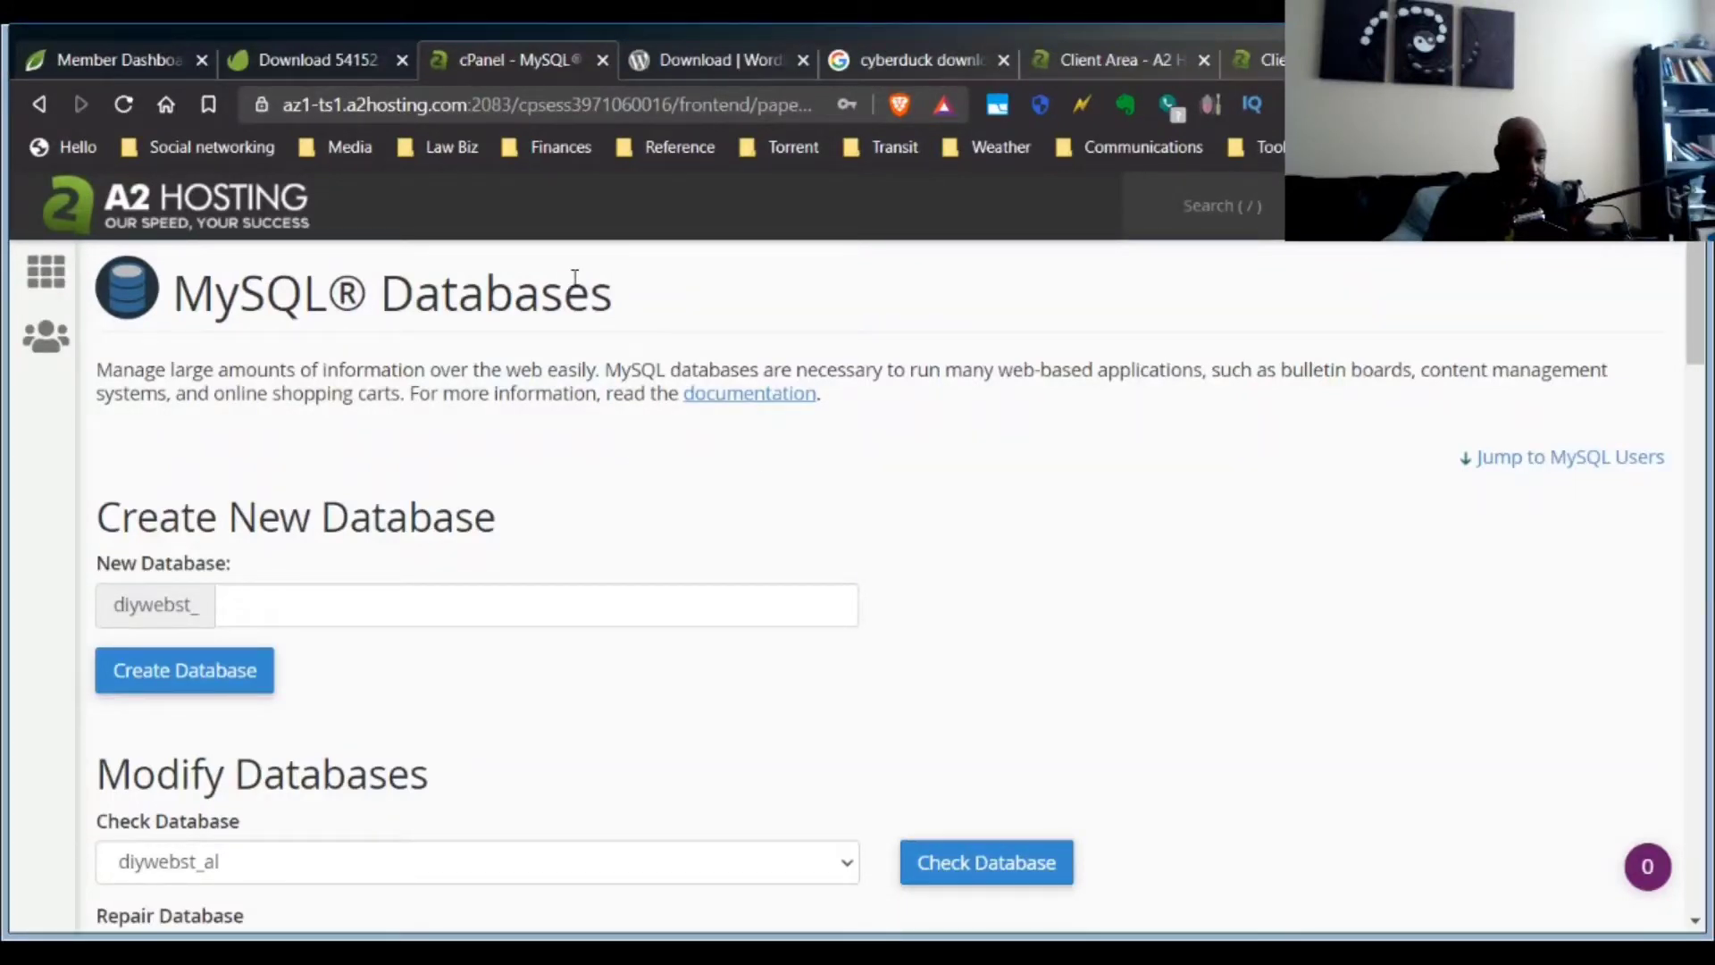
Step: Go to Email Accounts, review the six existing accounts, and open the Create form
click(46, 272)
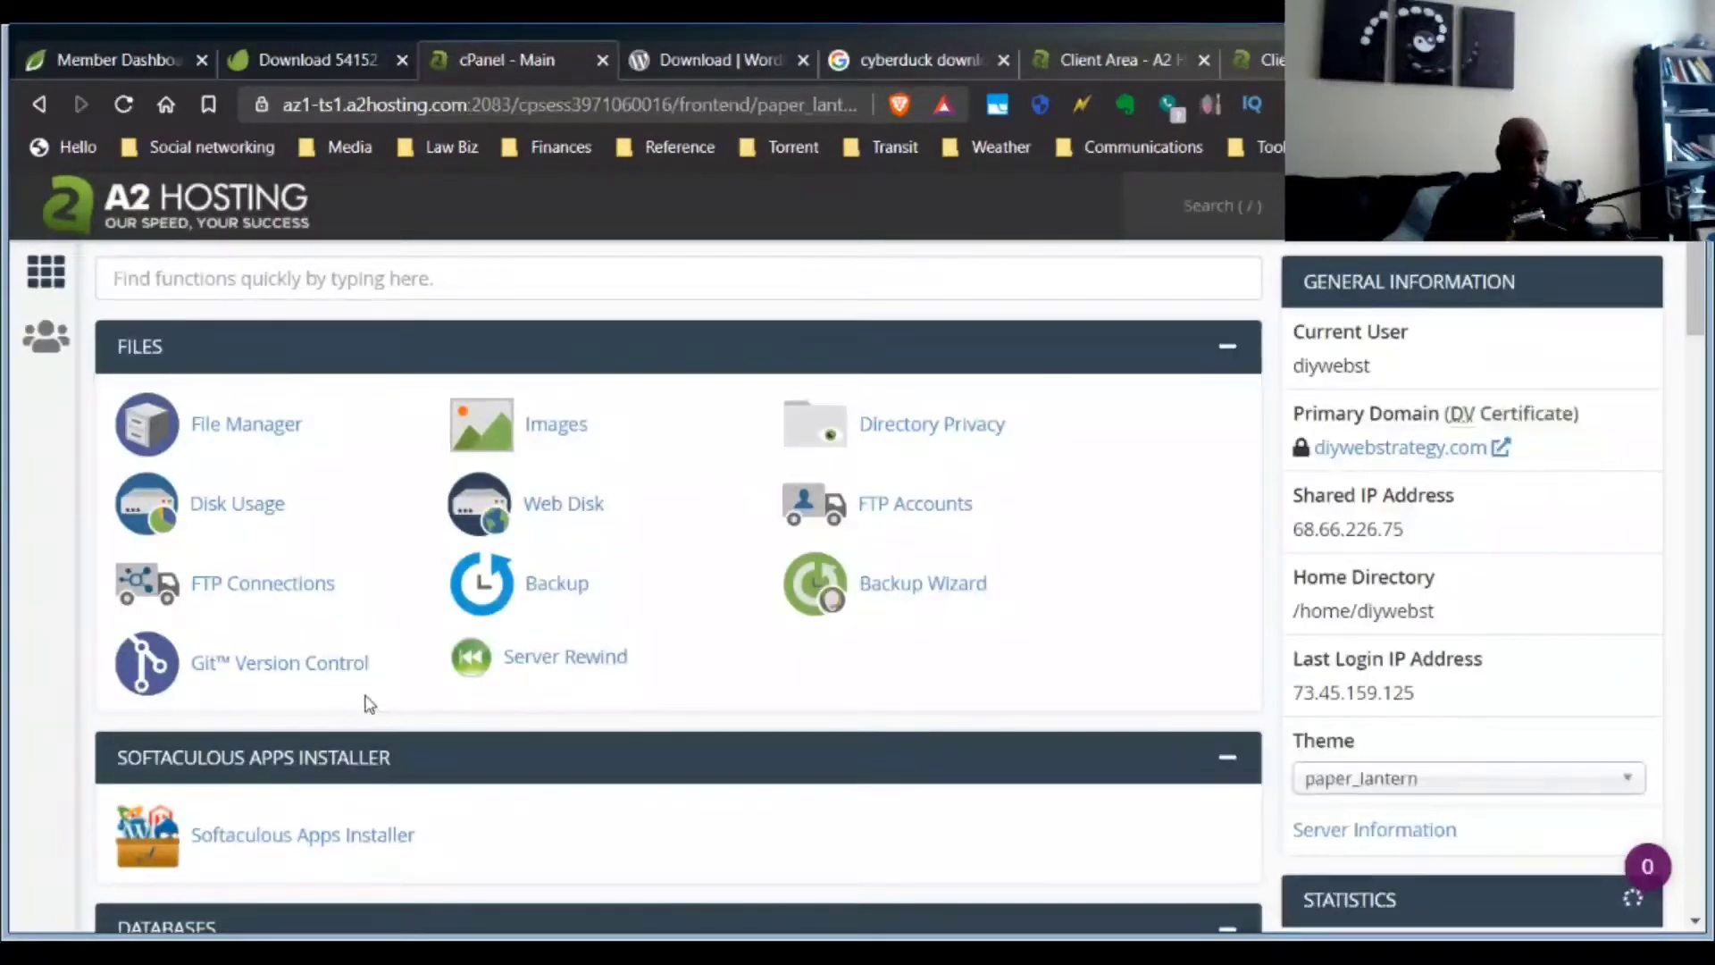
scroll(371, 705, down, 10)
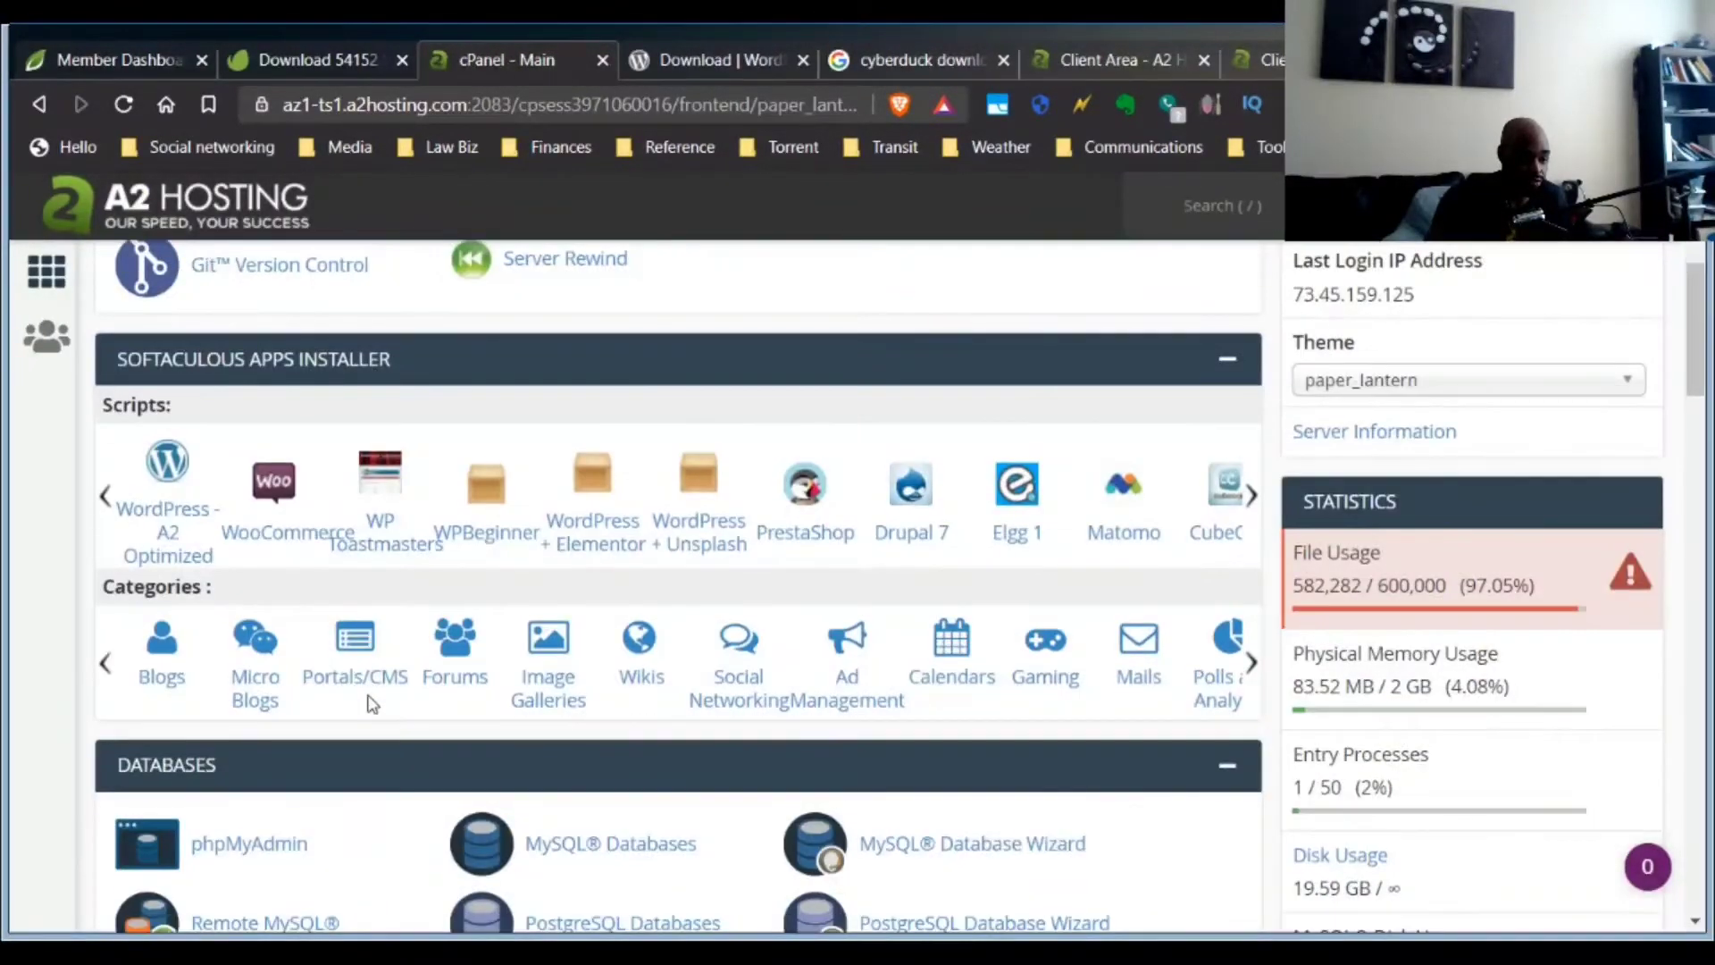
scroll(367, 700, down, 2)
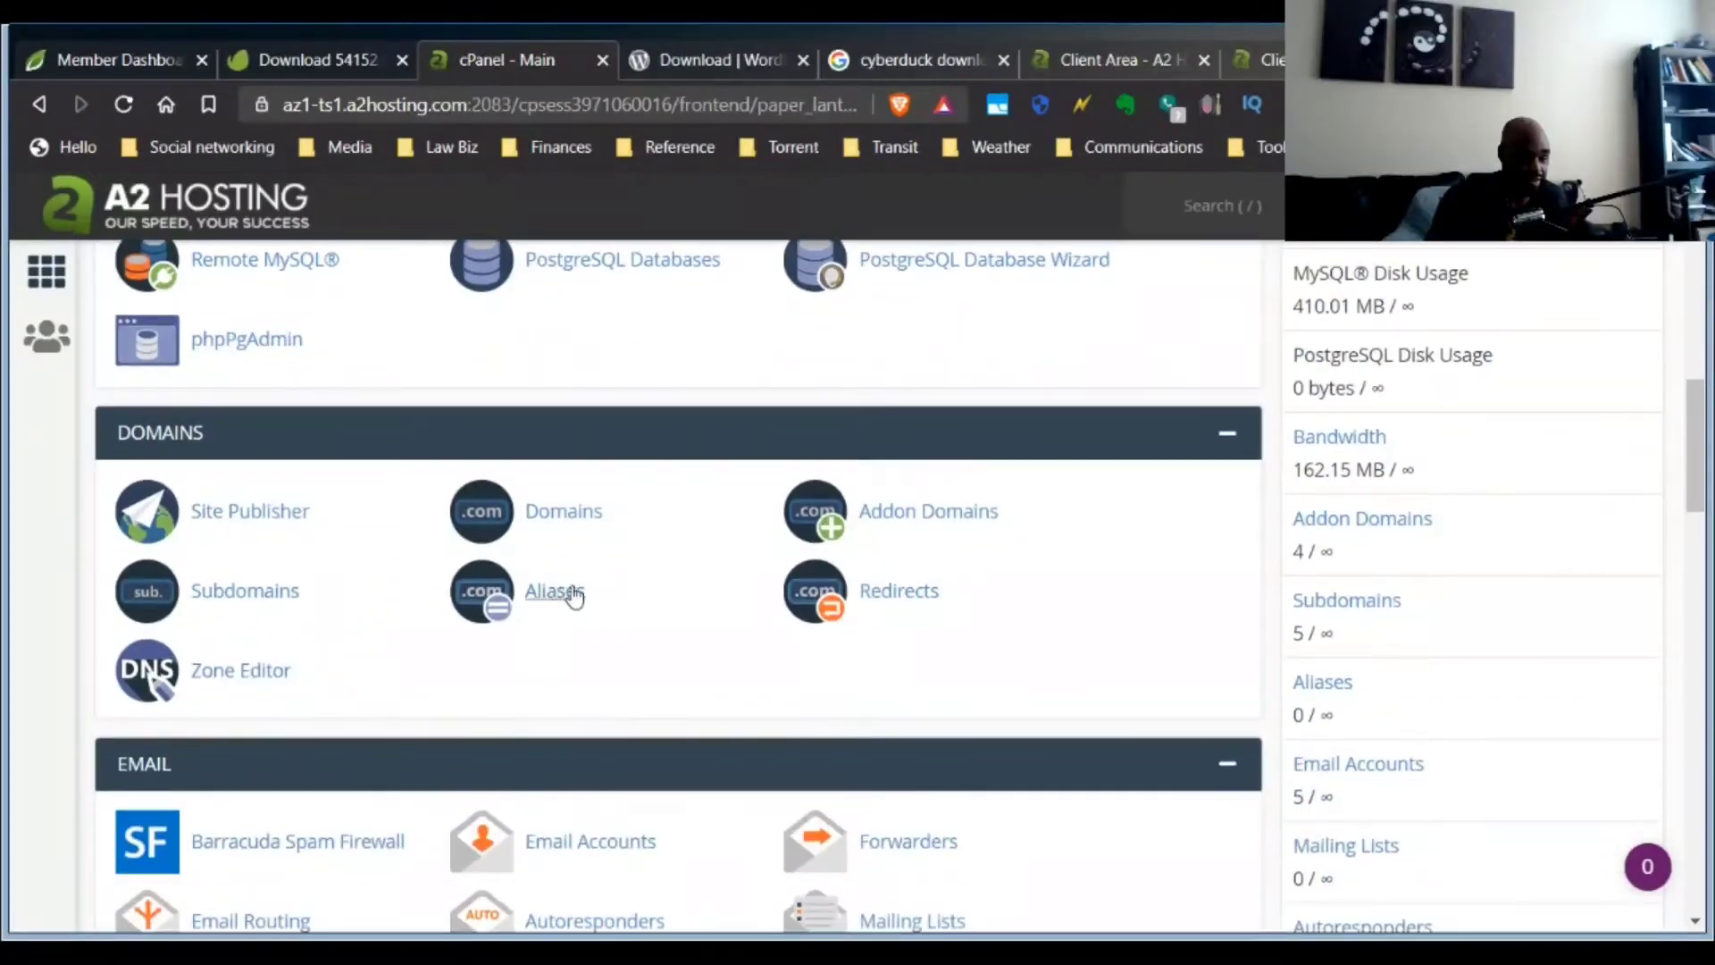
scroll(701, 712, down, 2)
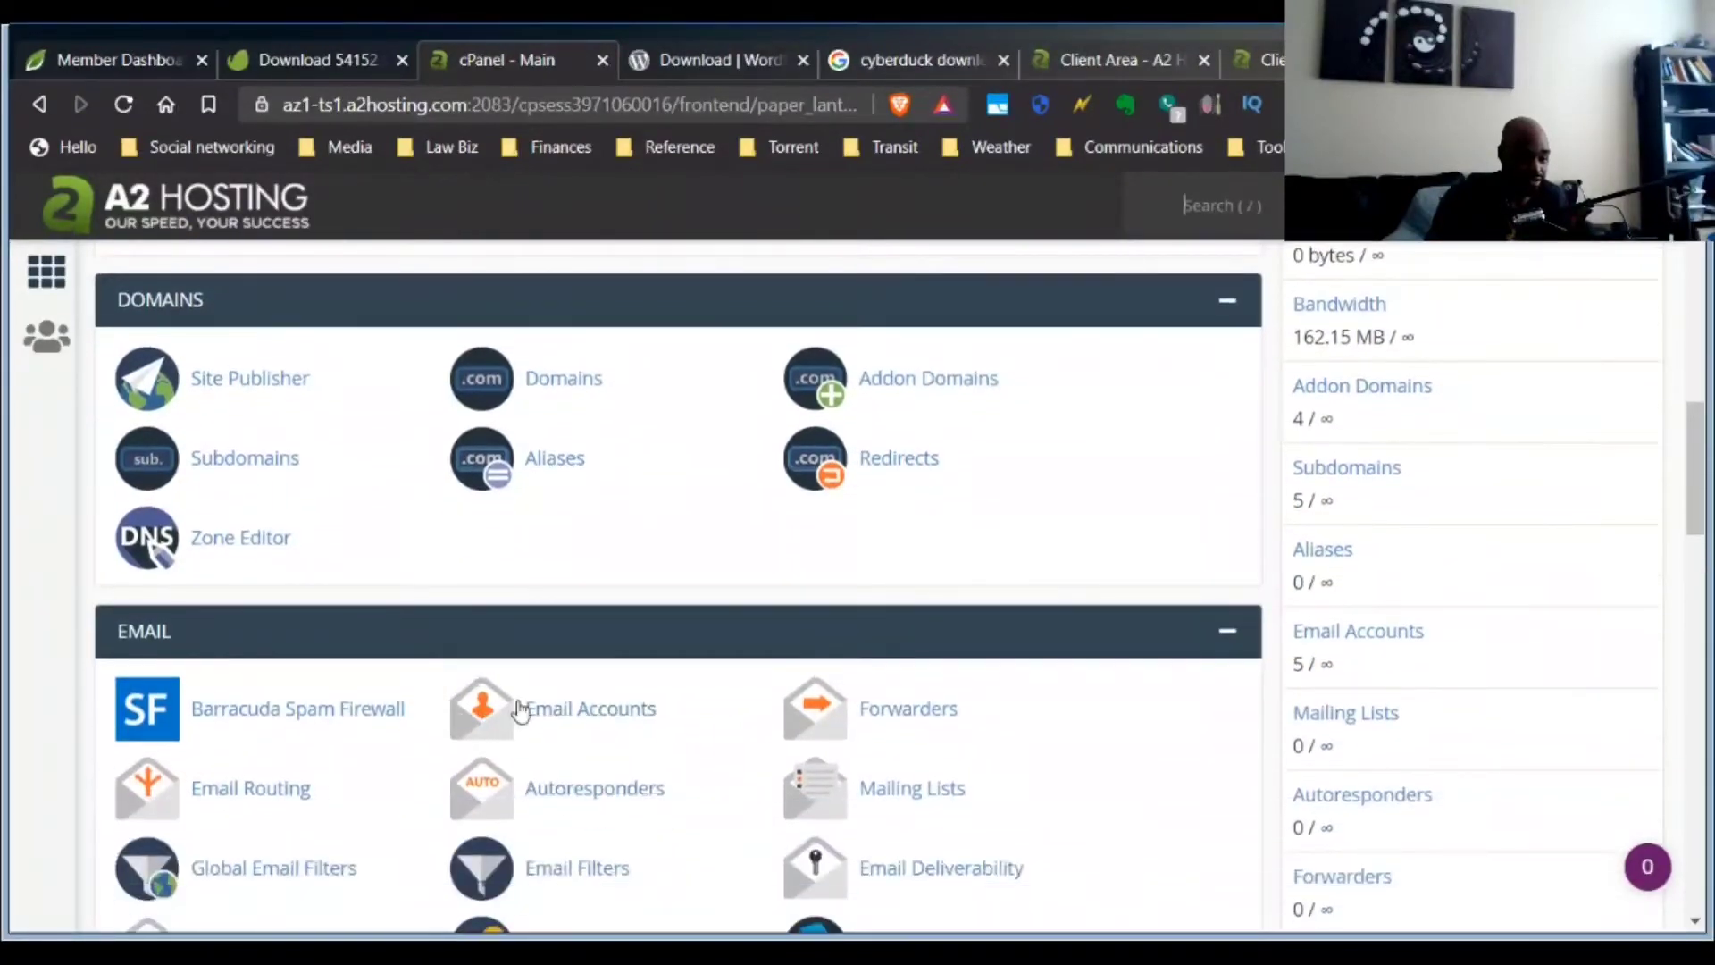
click(571, 710)
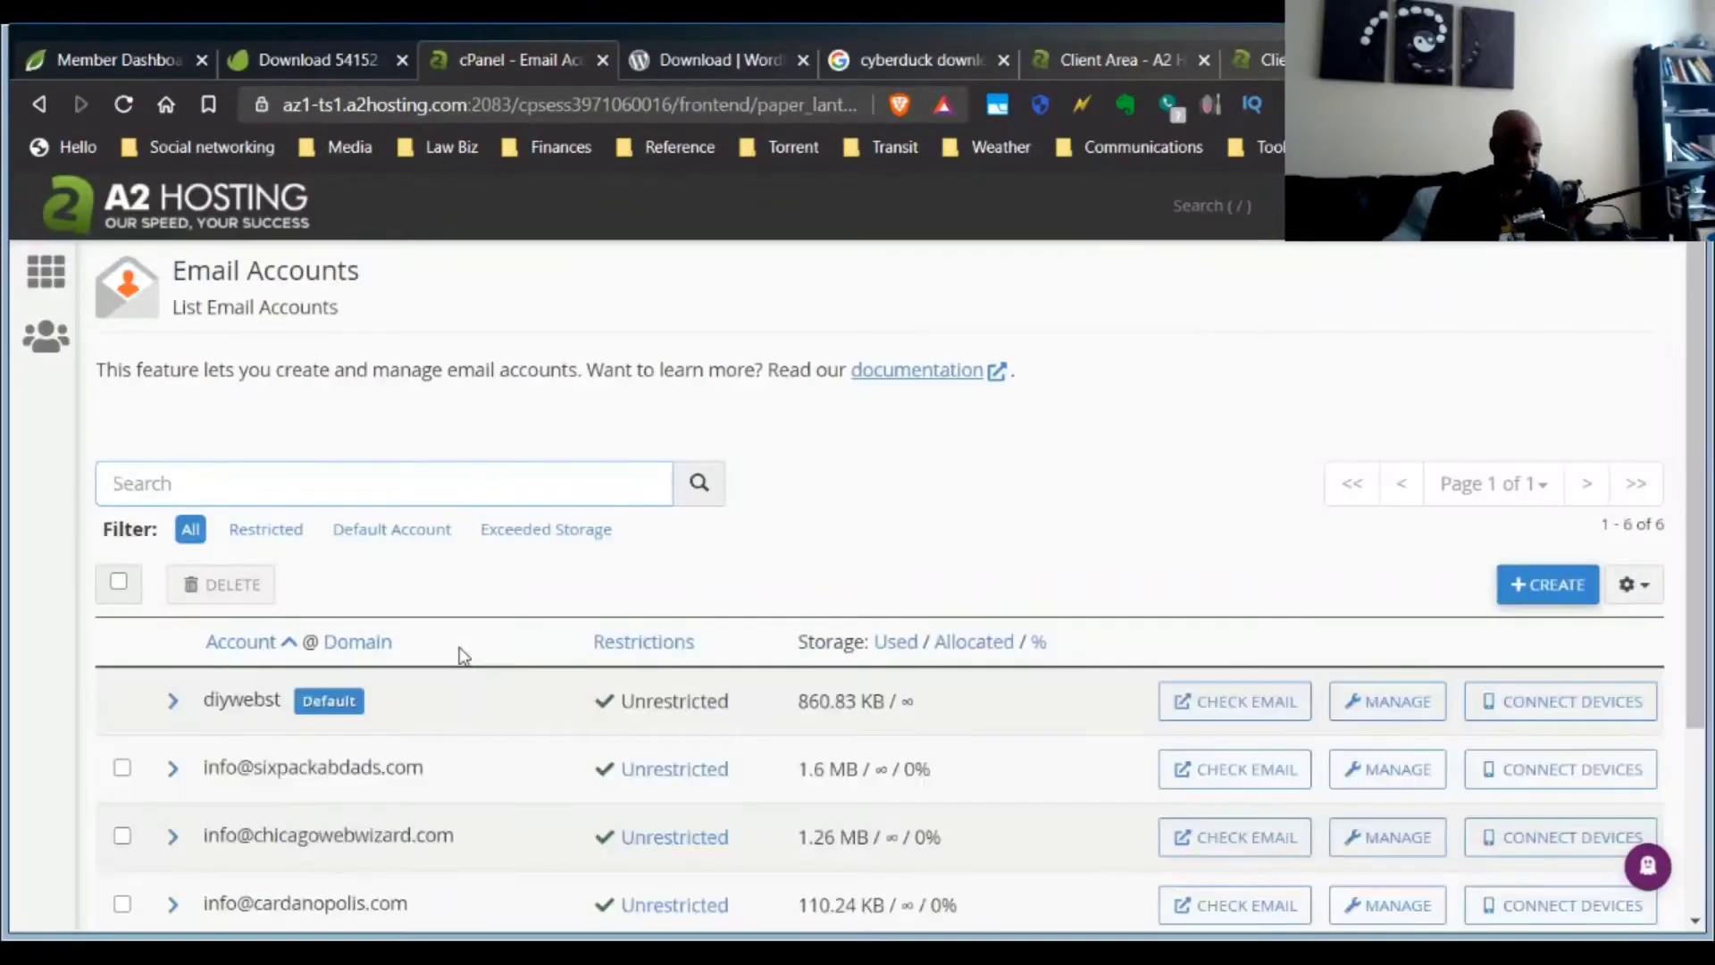
scroll(482, 656, down, 3)
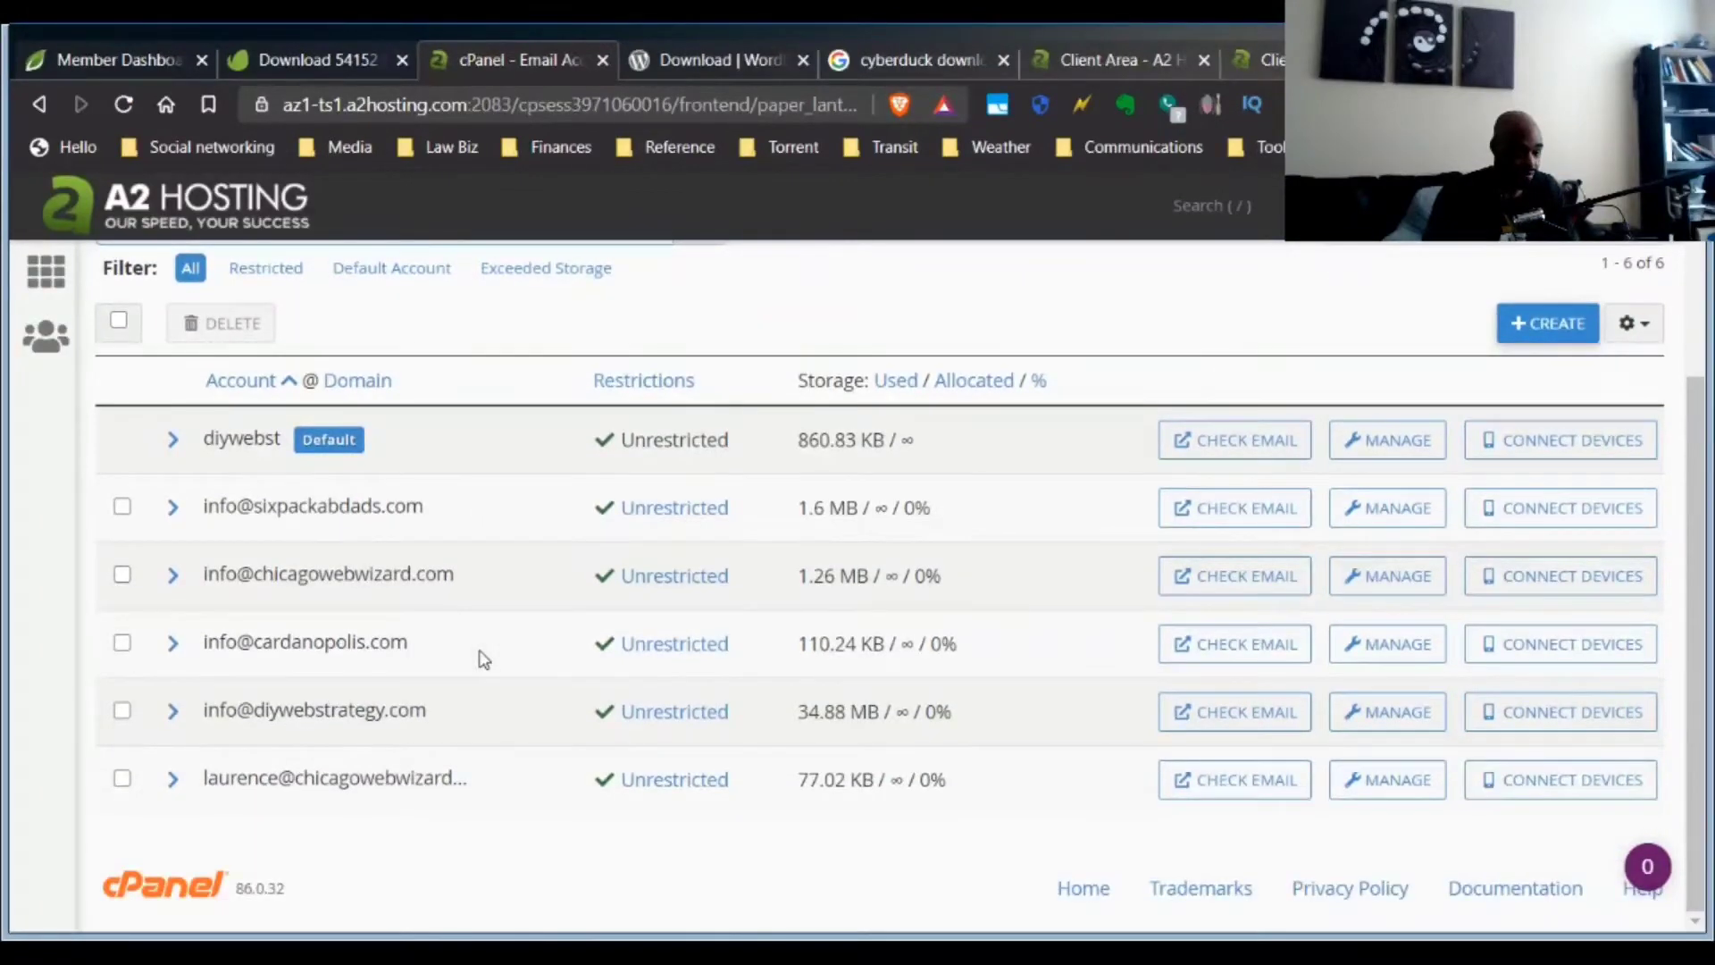
scroll(482, 659, up, 3)
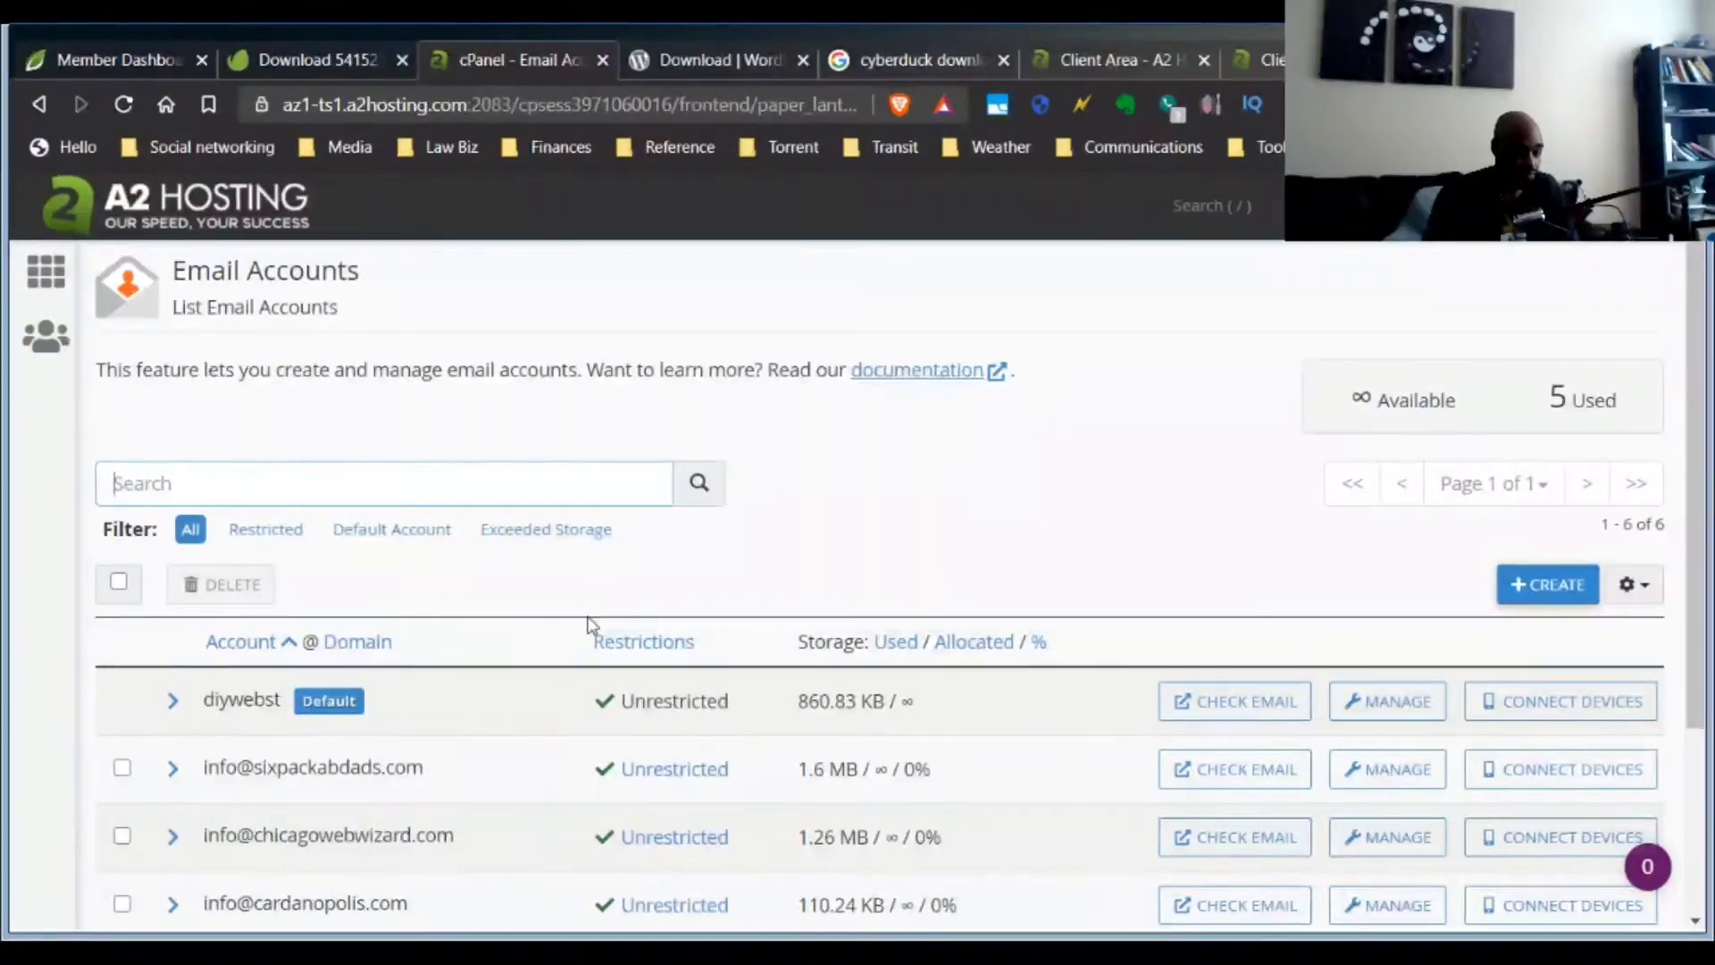
click(1539, 580)
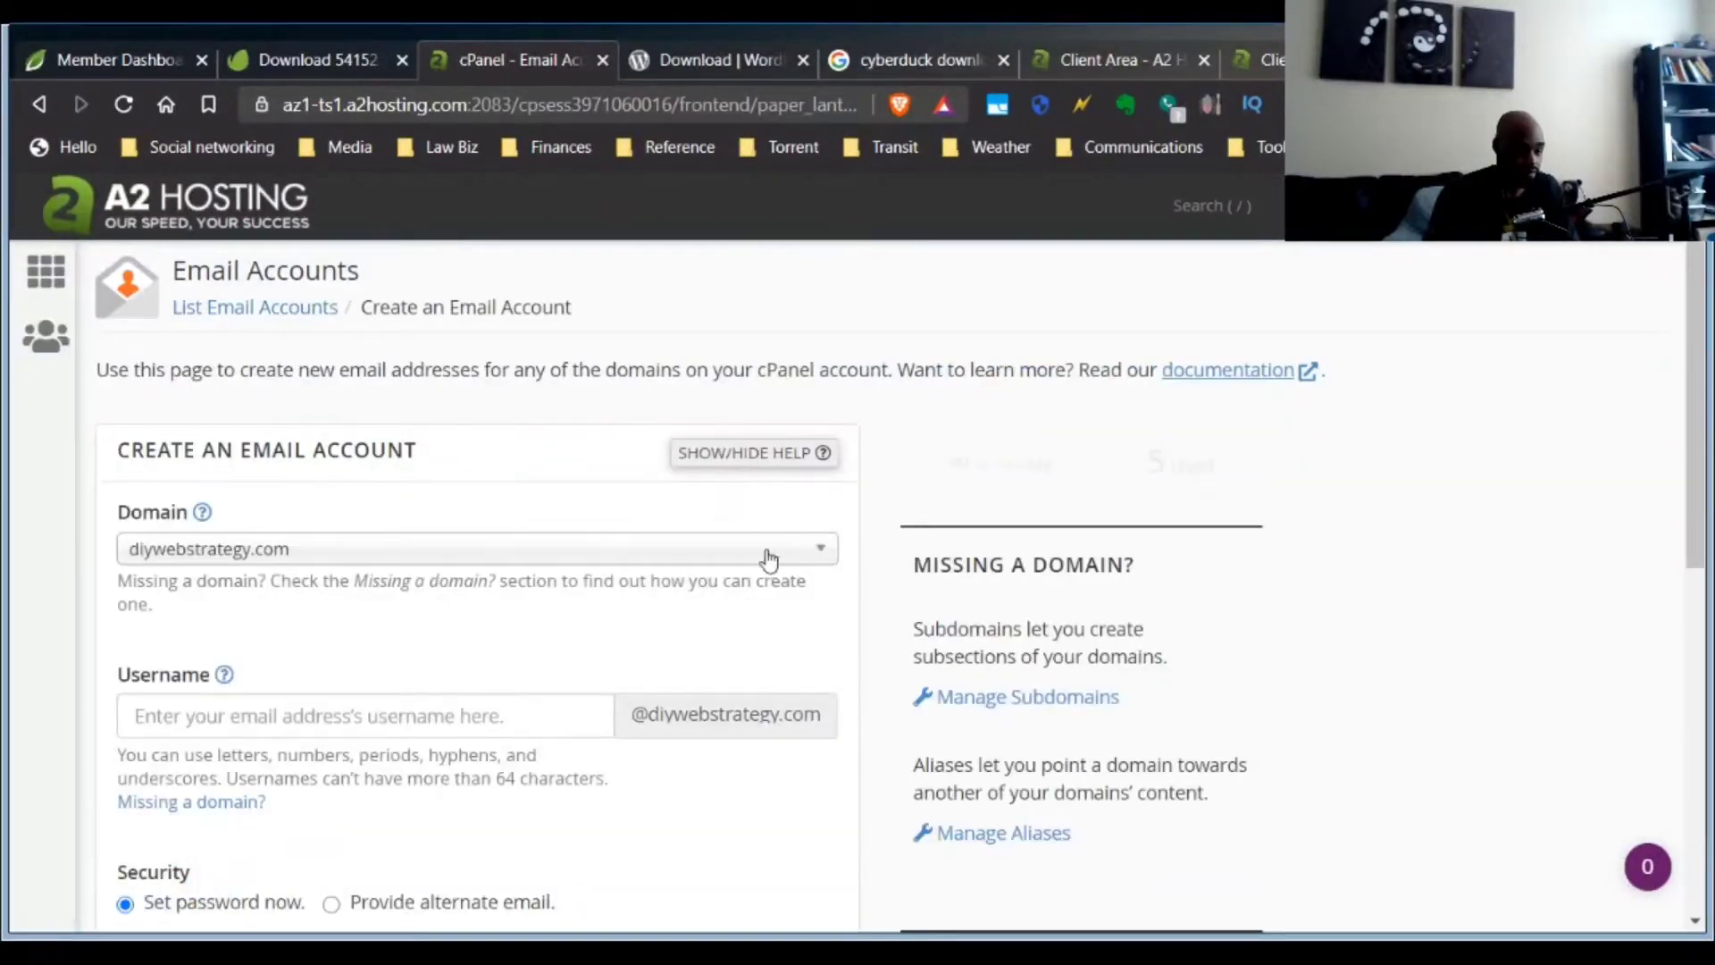
Step: Choose actualiving.com as the domain, enter the username, generate a password, and allow unlimited storage
click(418, 552)
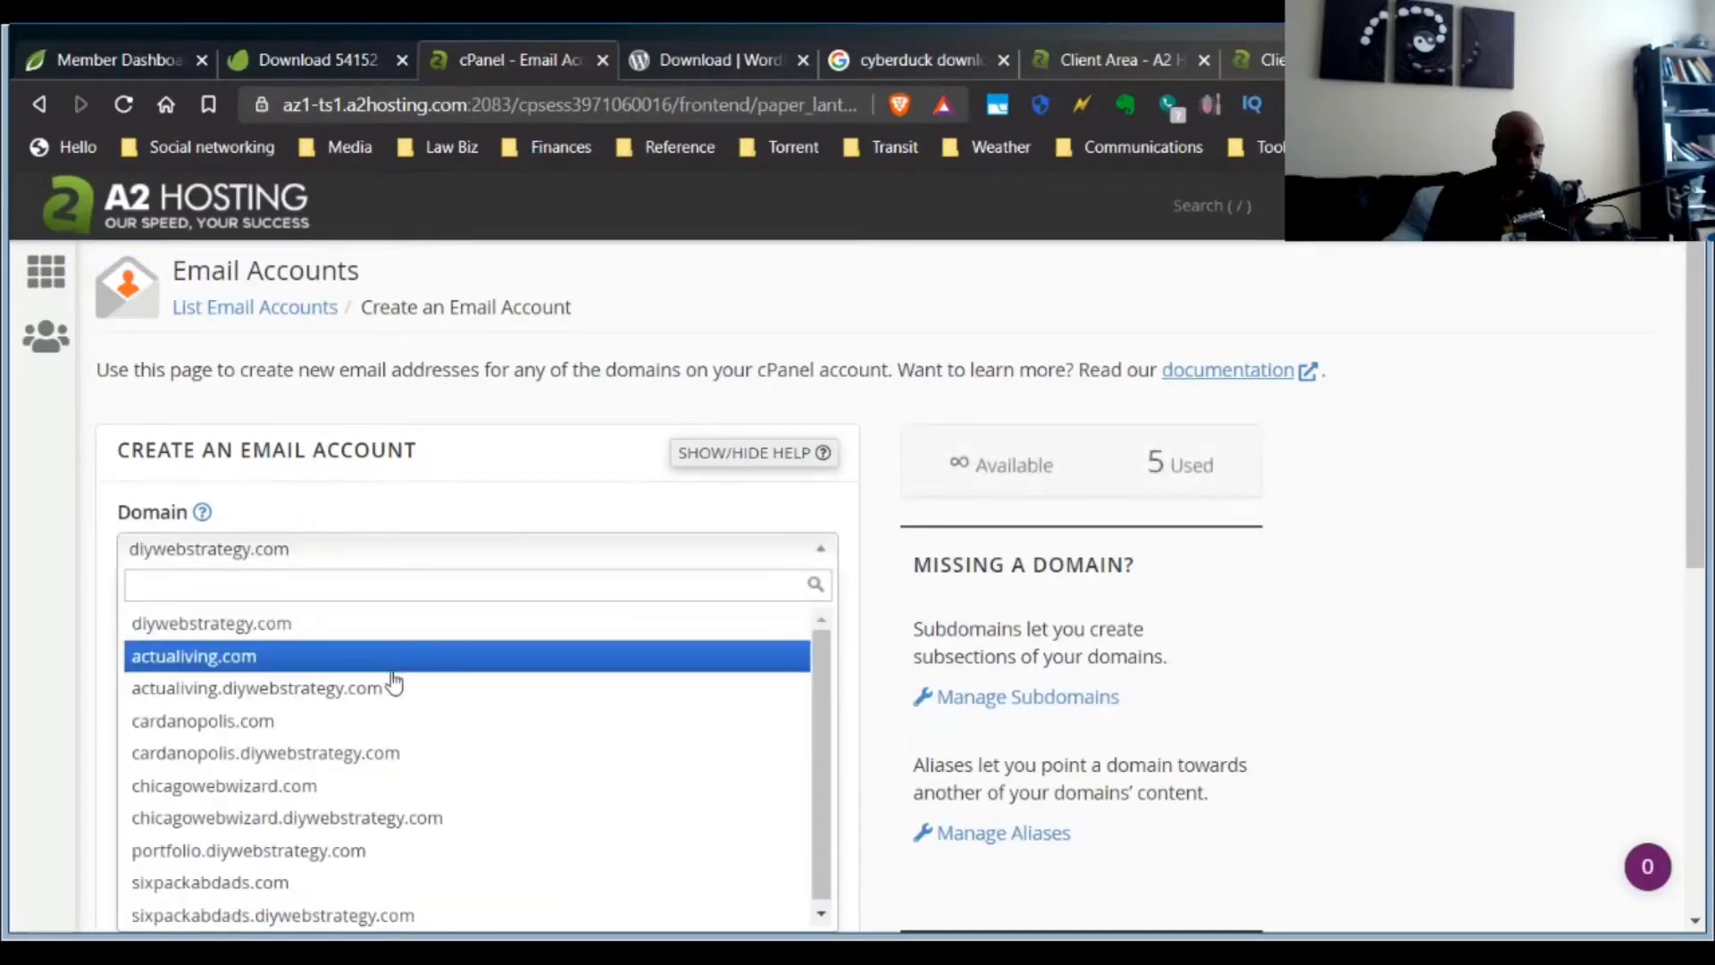
click(394, 666)
click(355, 705)
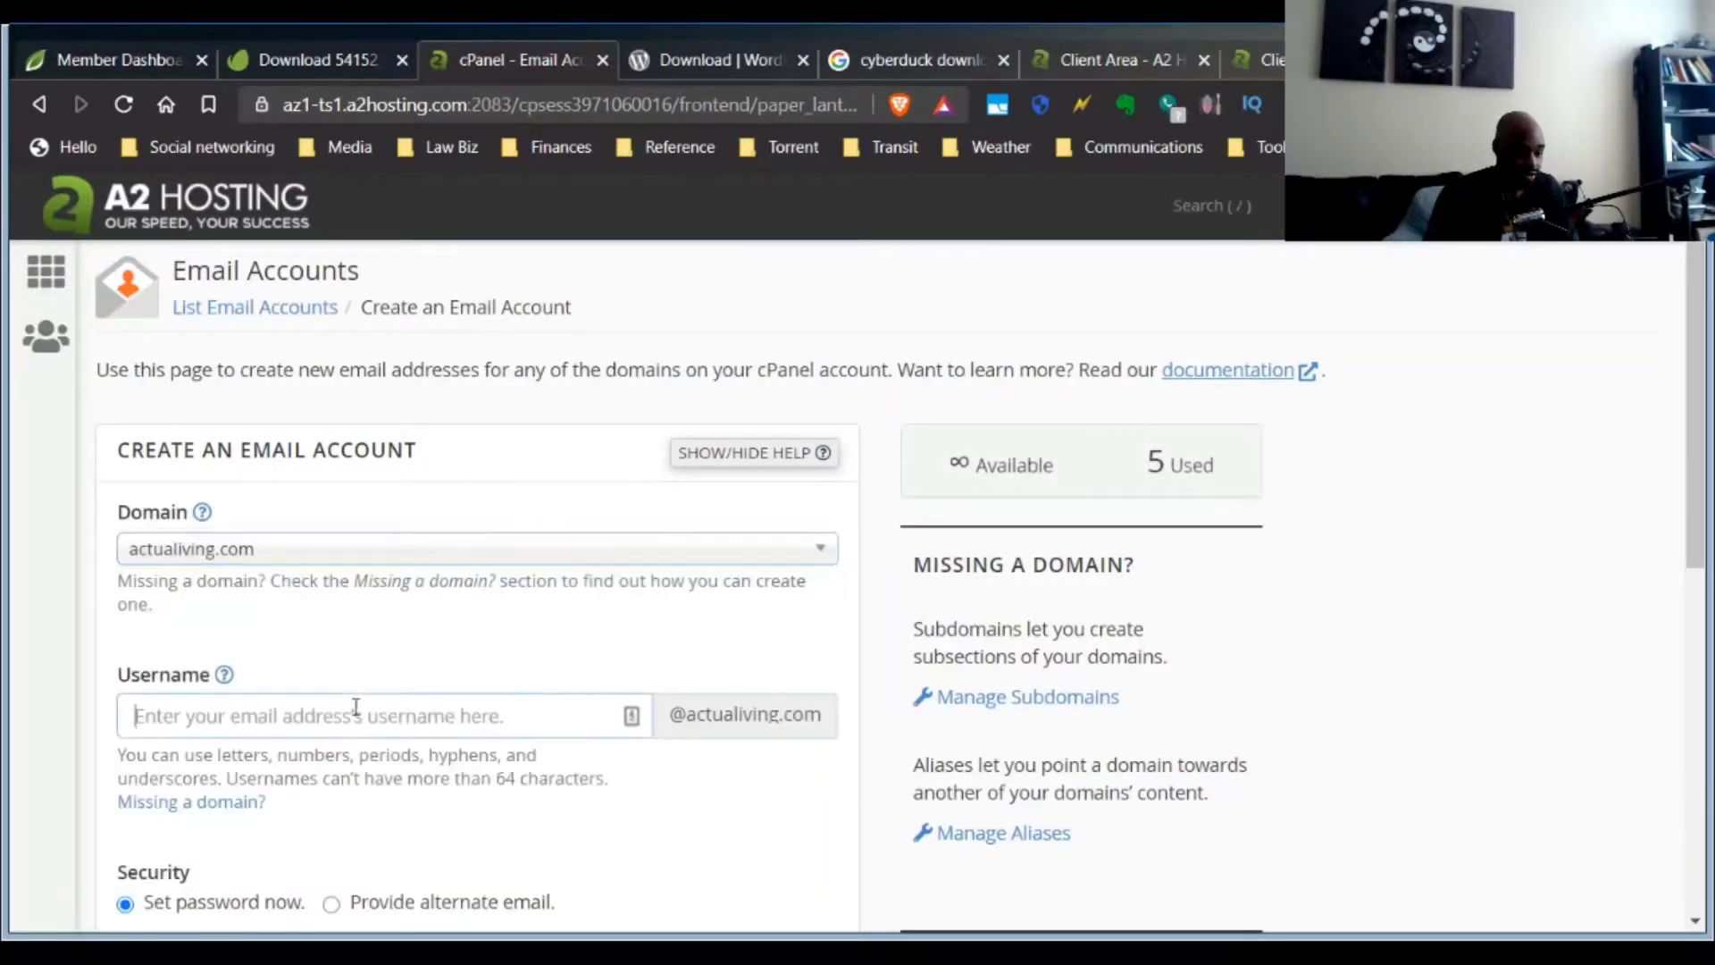
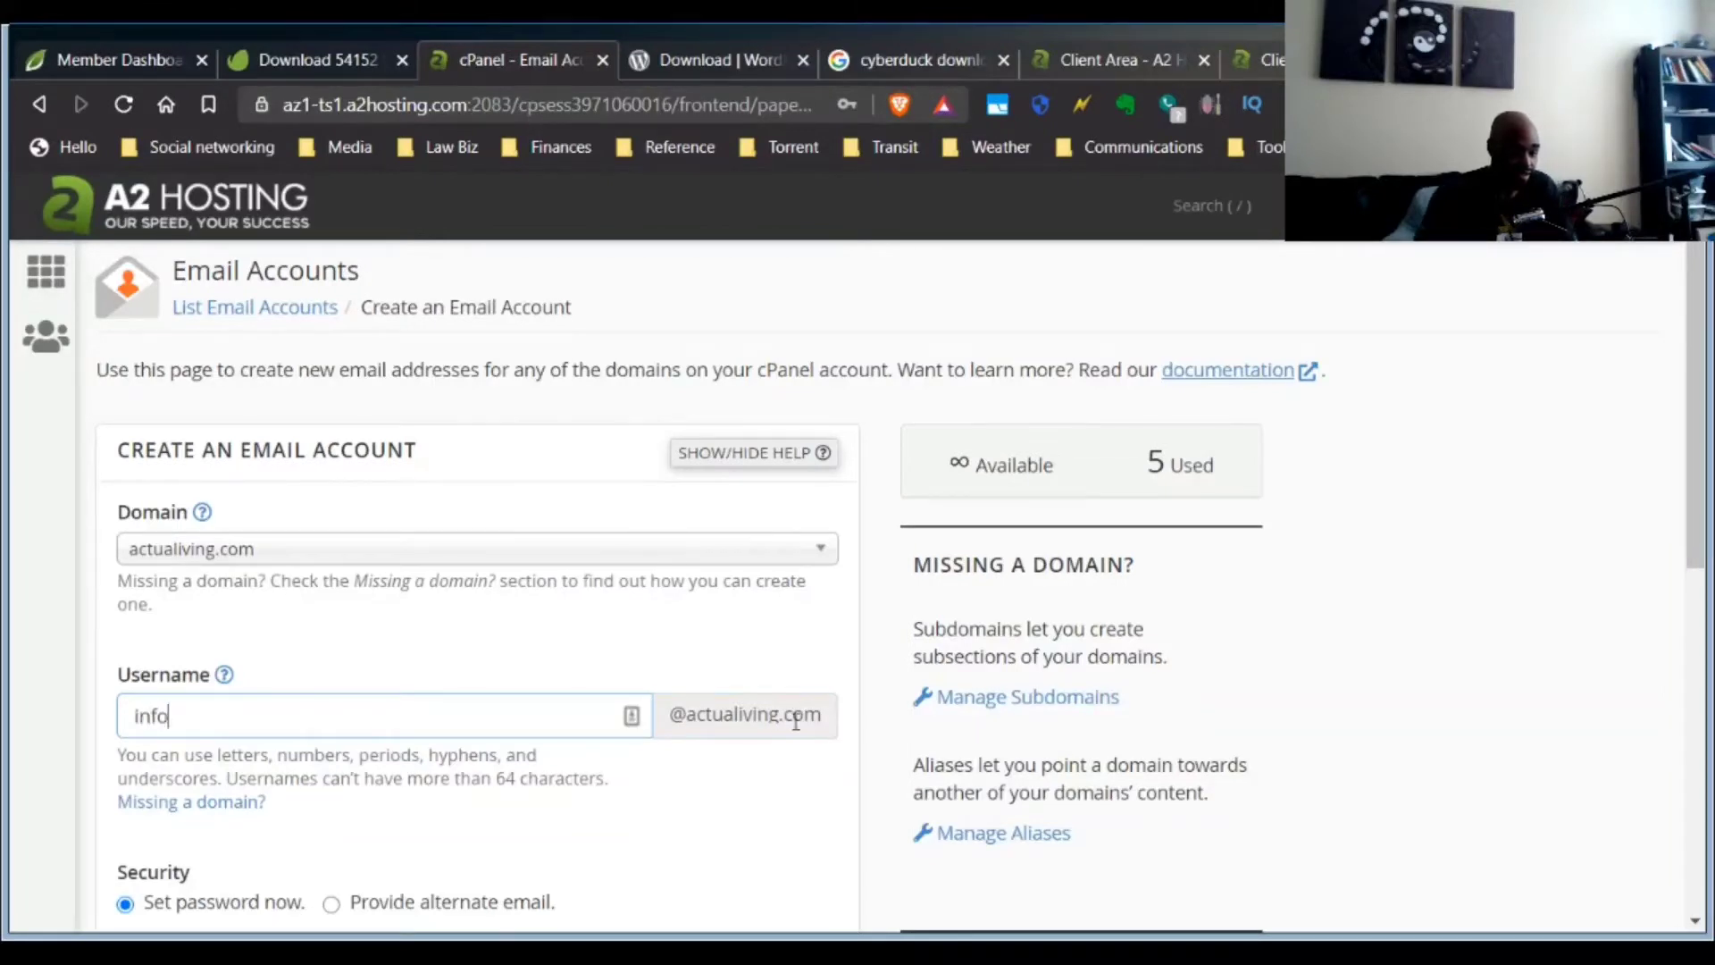
scroll(757, 793, down, 2)
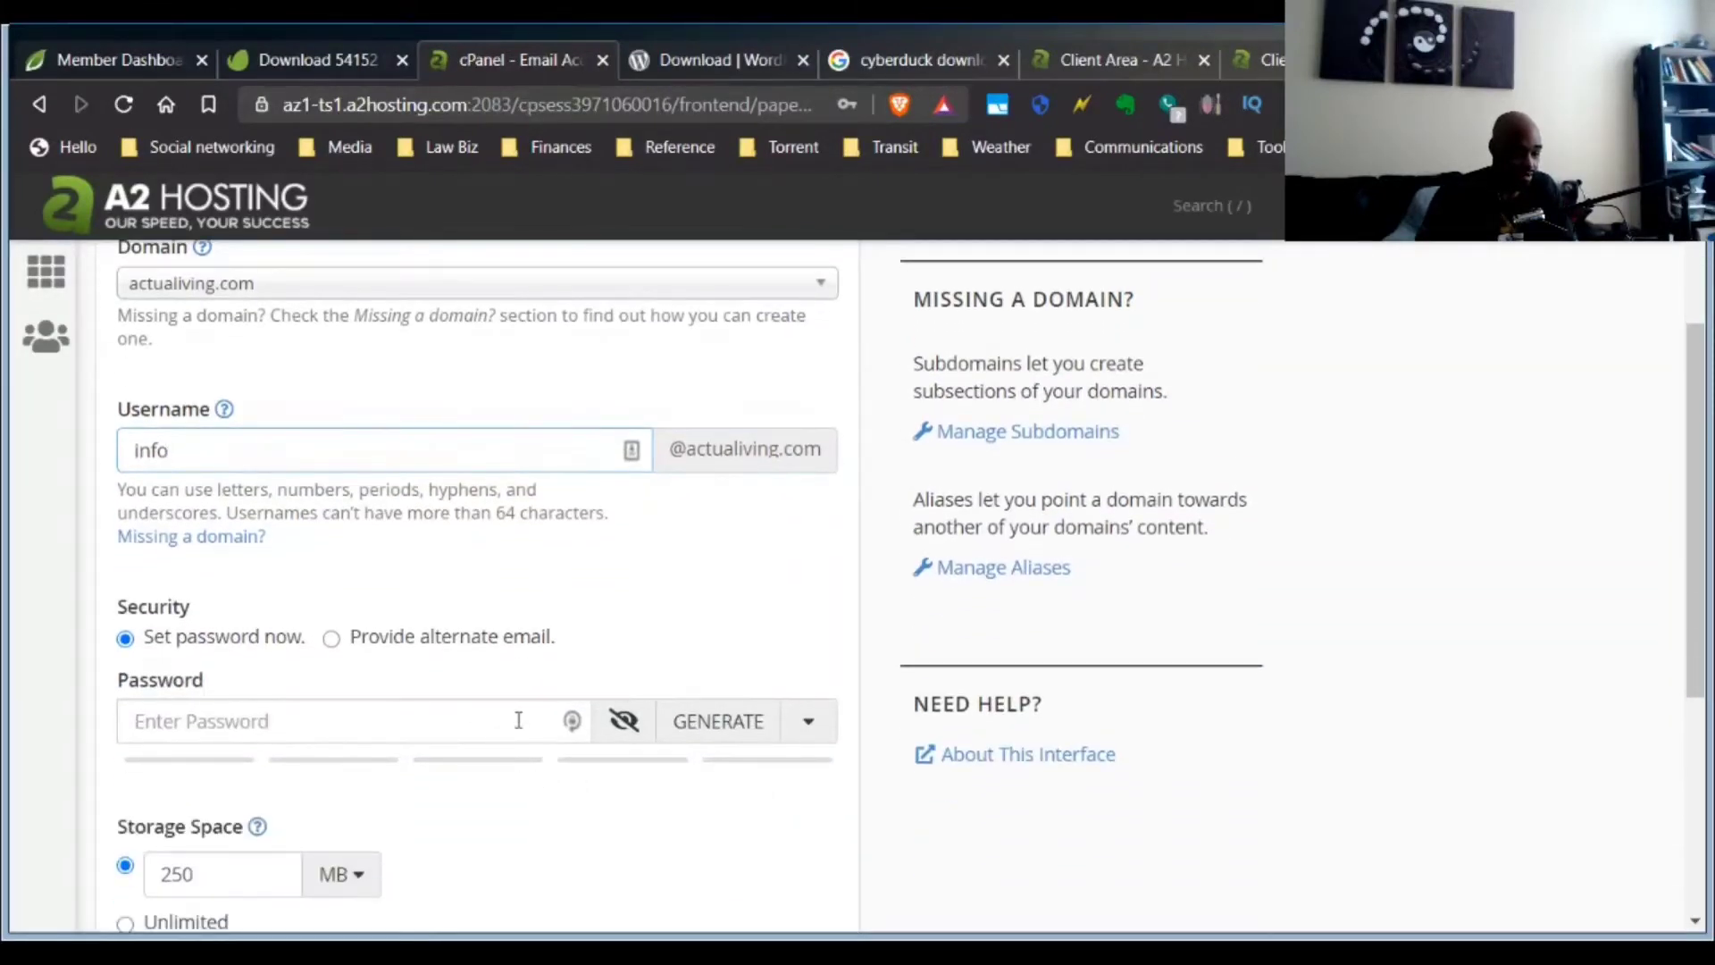
click(712, 722)
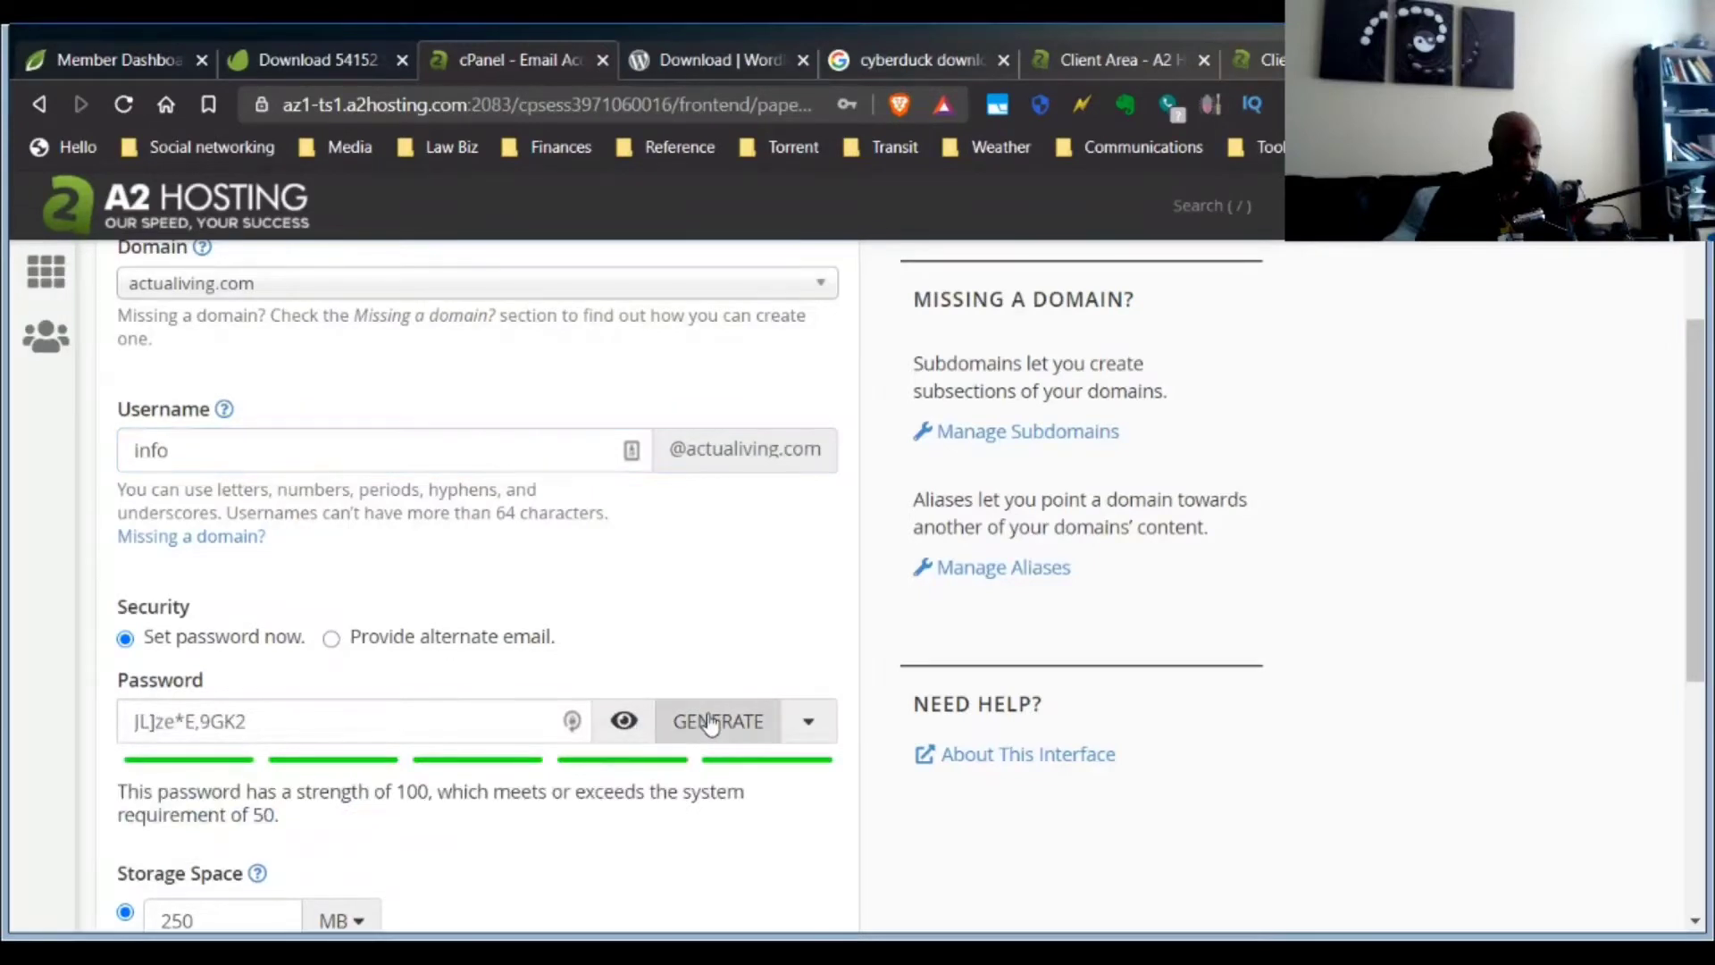
scroll(769, 644, down, 2)
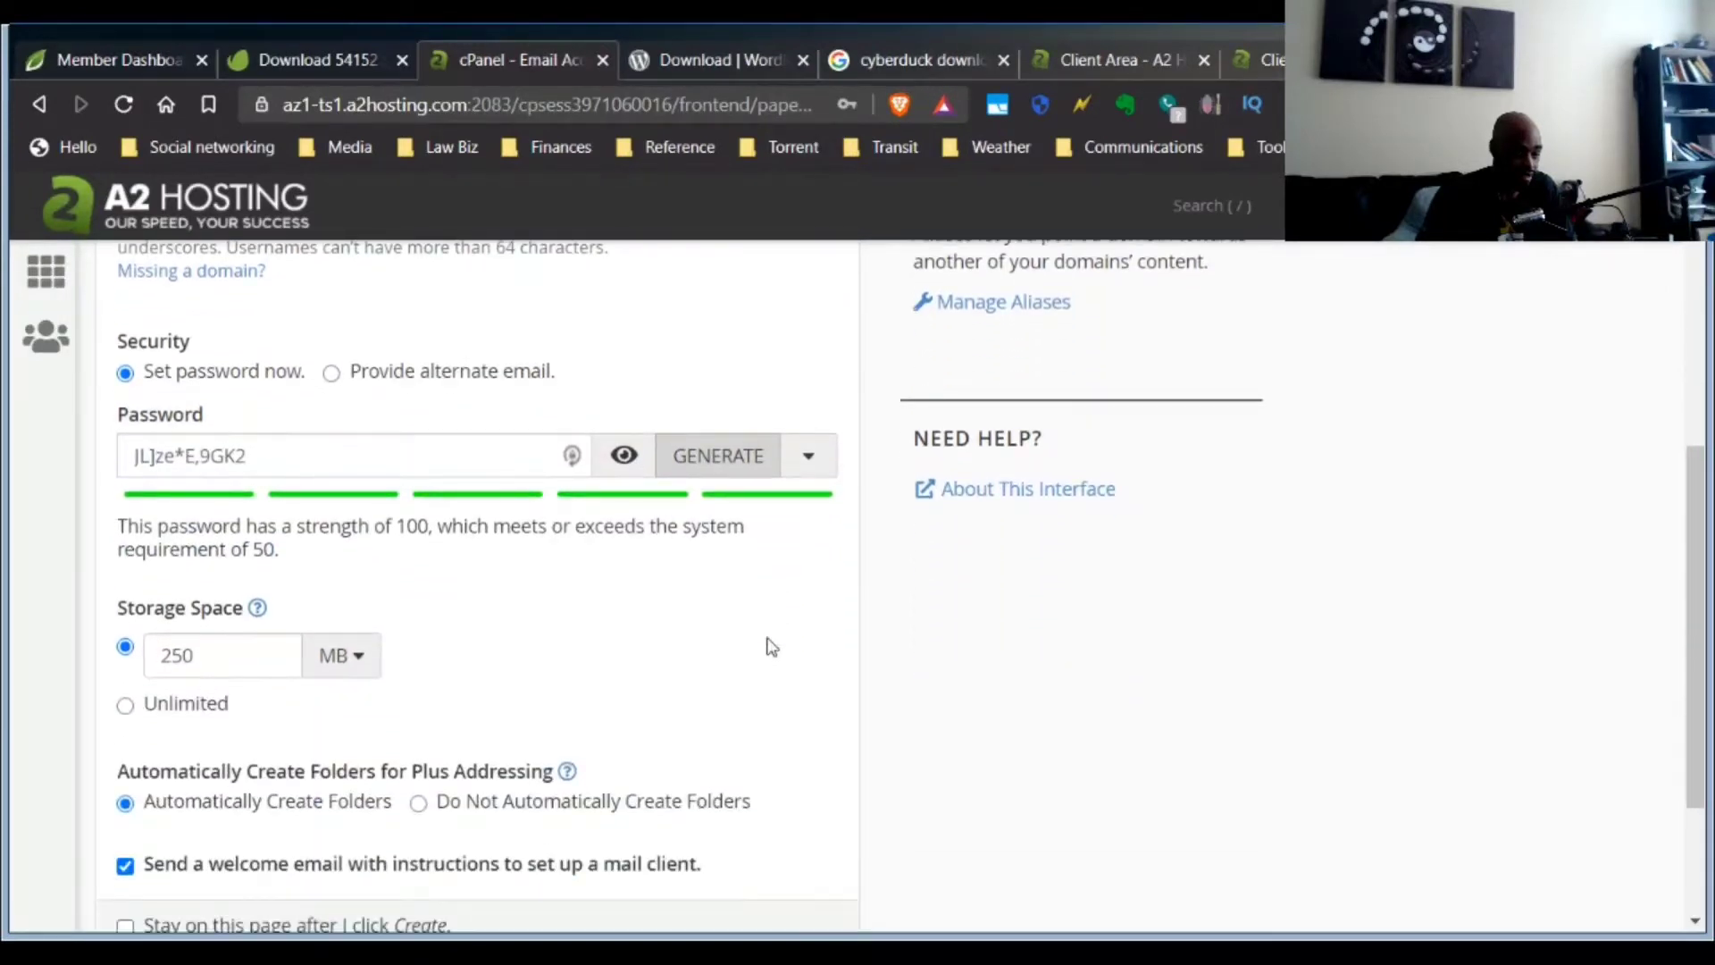
click(125, 705)
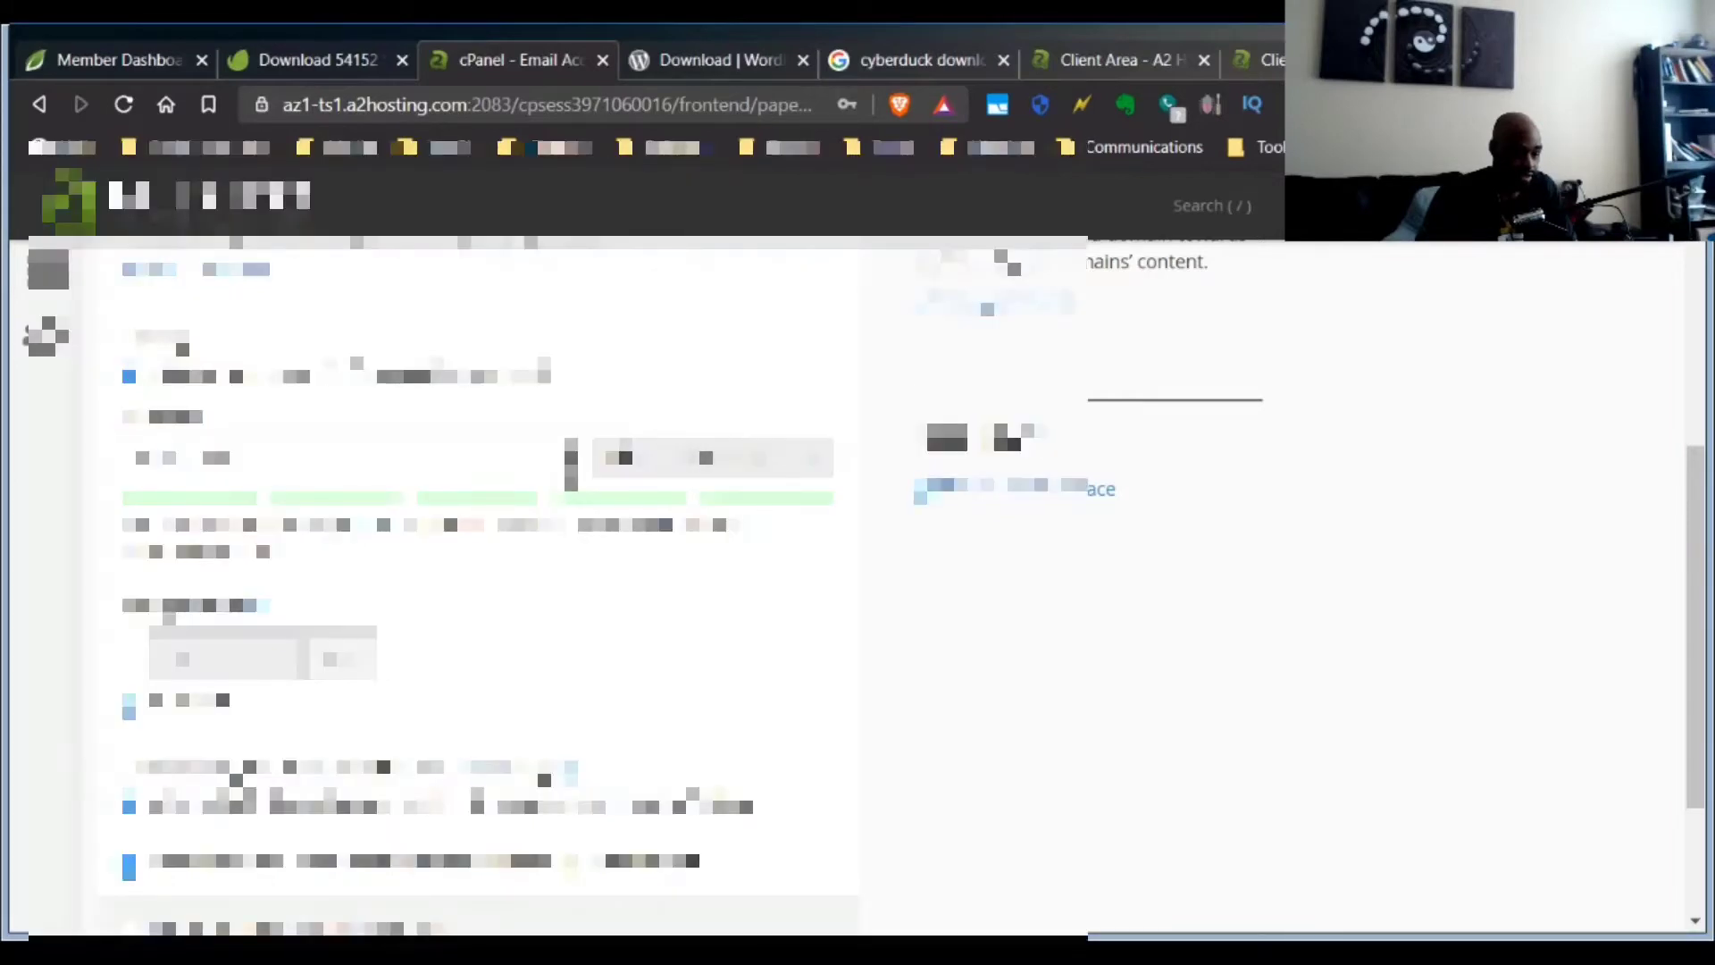
Step: Replace the mailbox password with a different pasted password
click(573, 459)
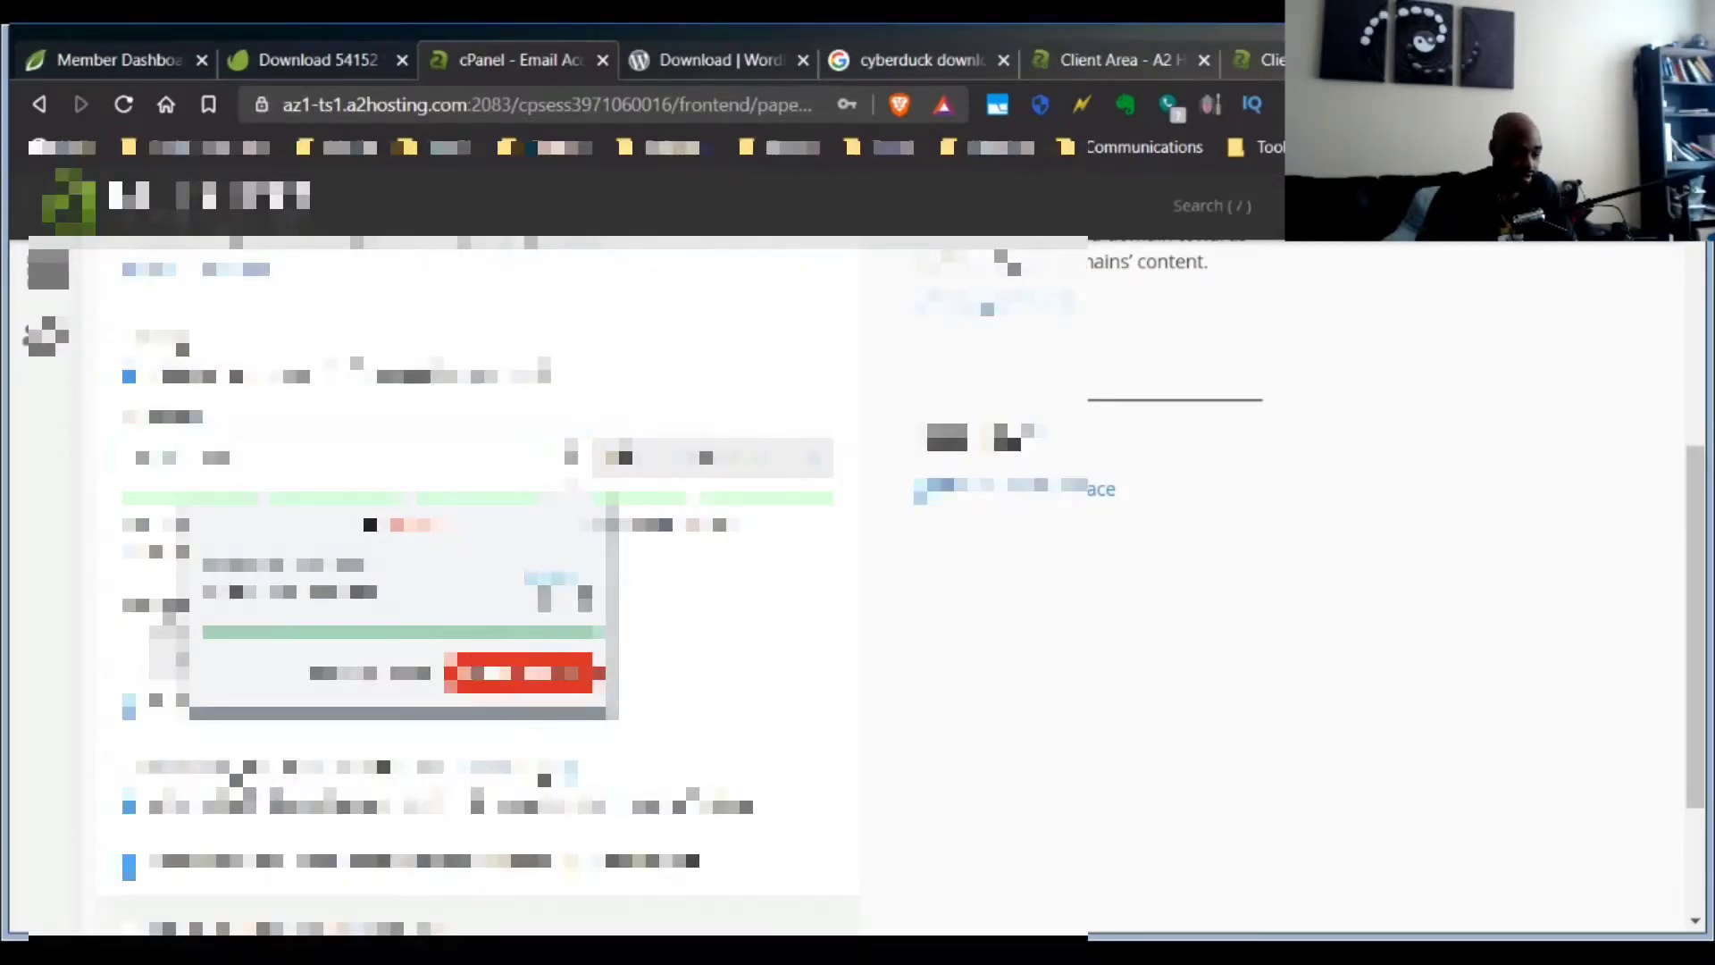
click(491, 672)
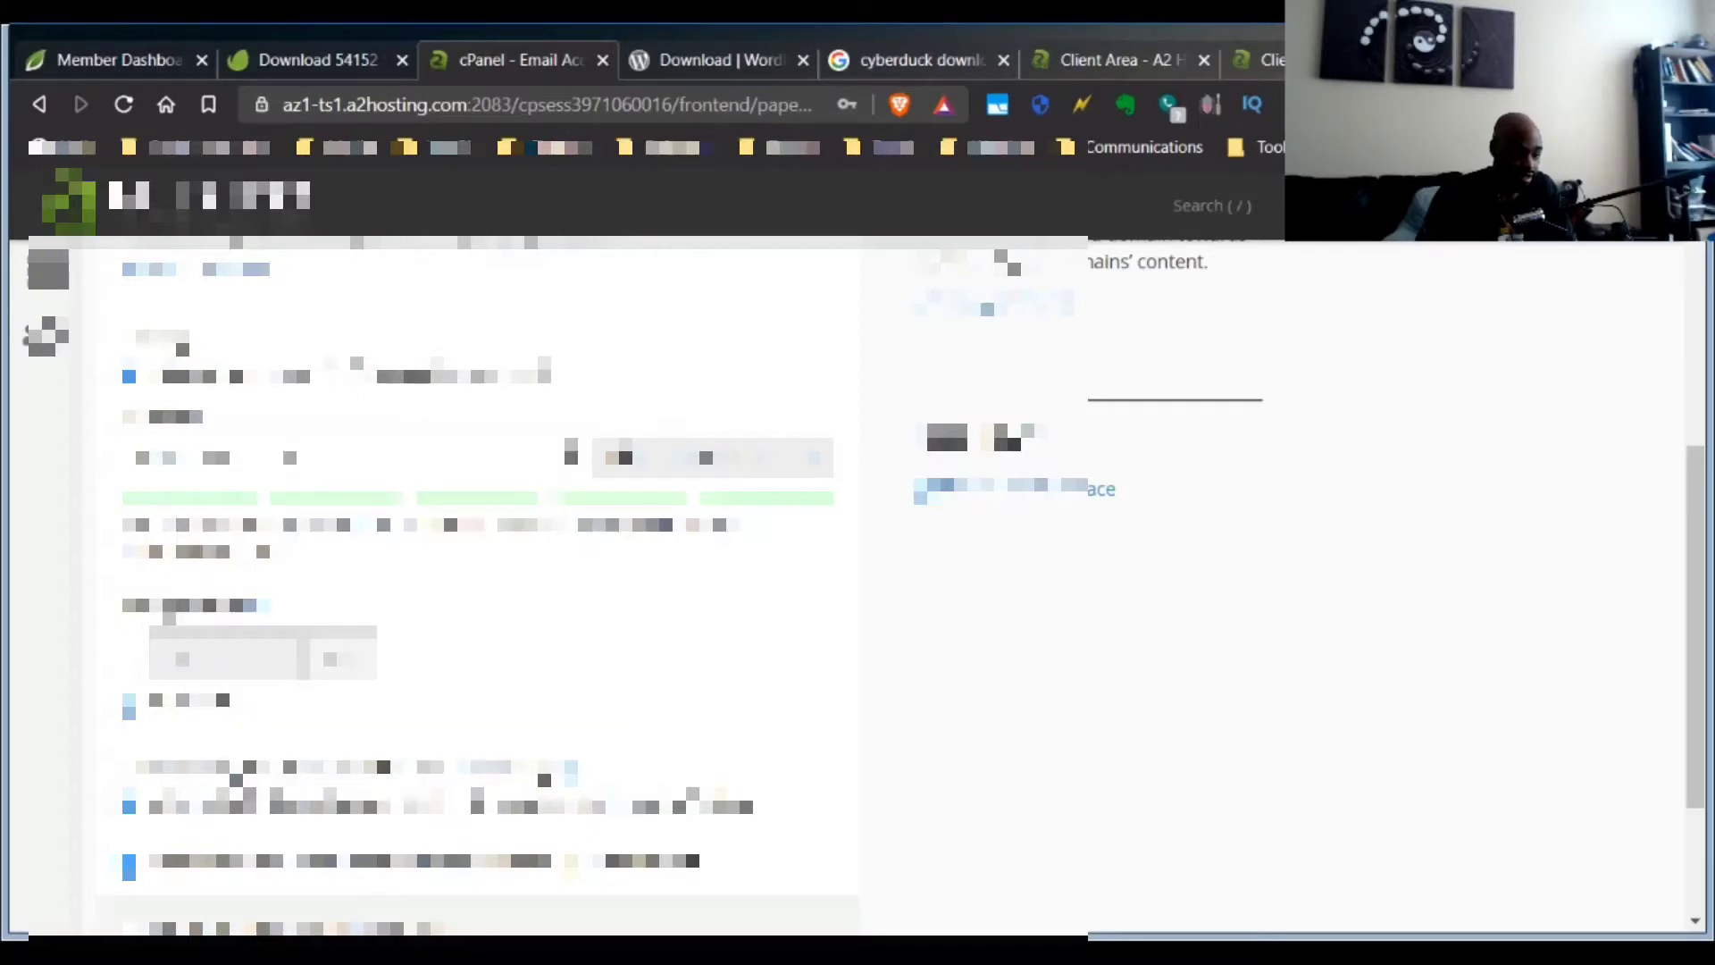
double_click(289, 455)
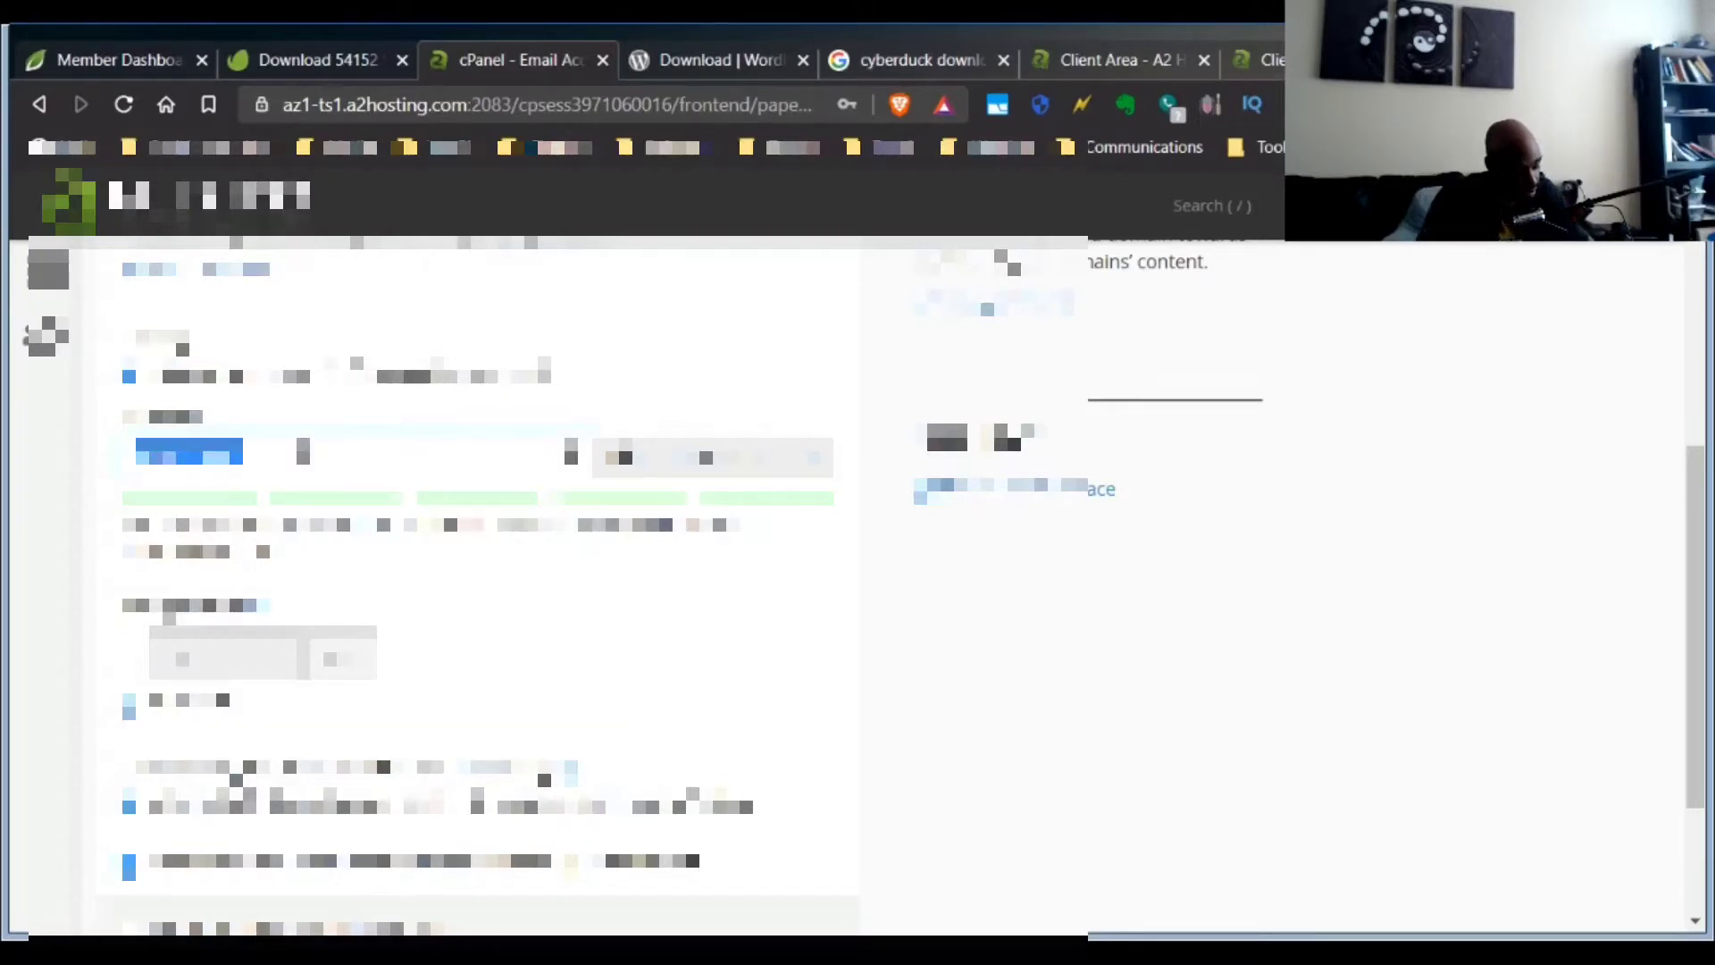
key(ctrl+v)
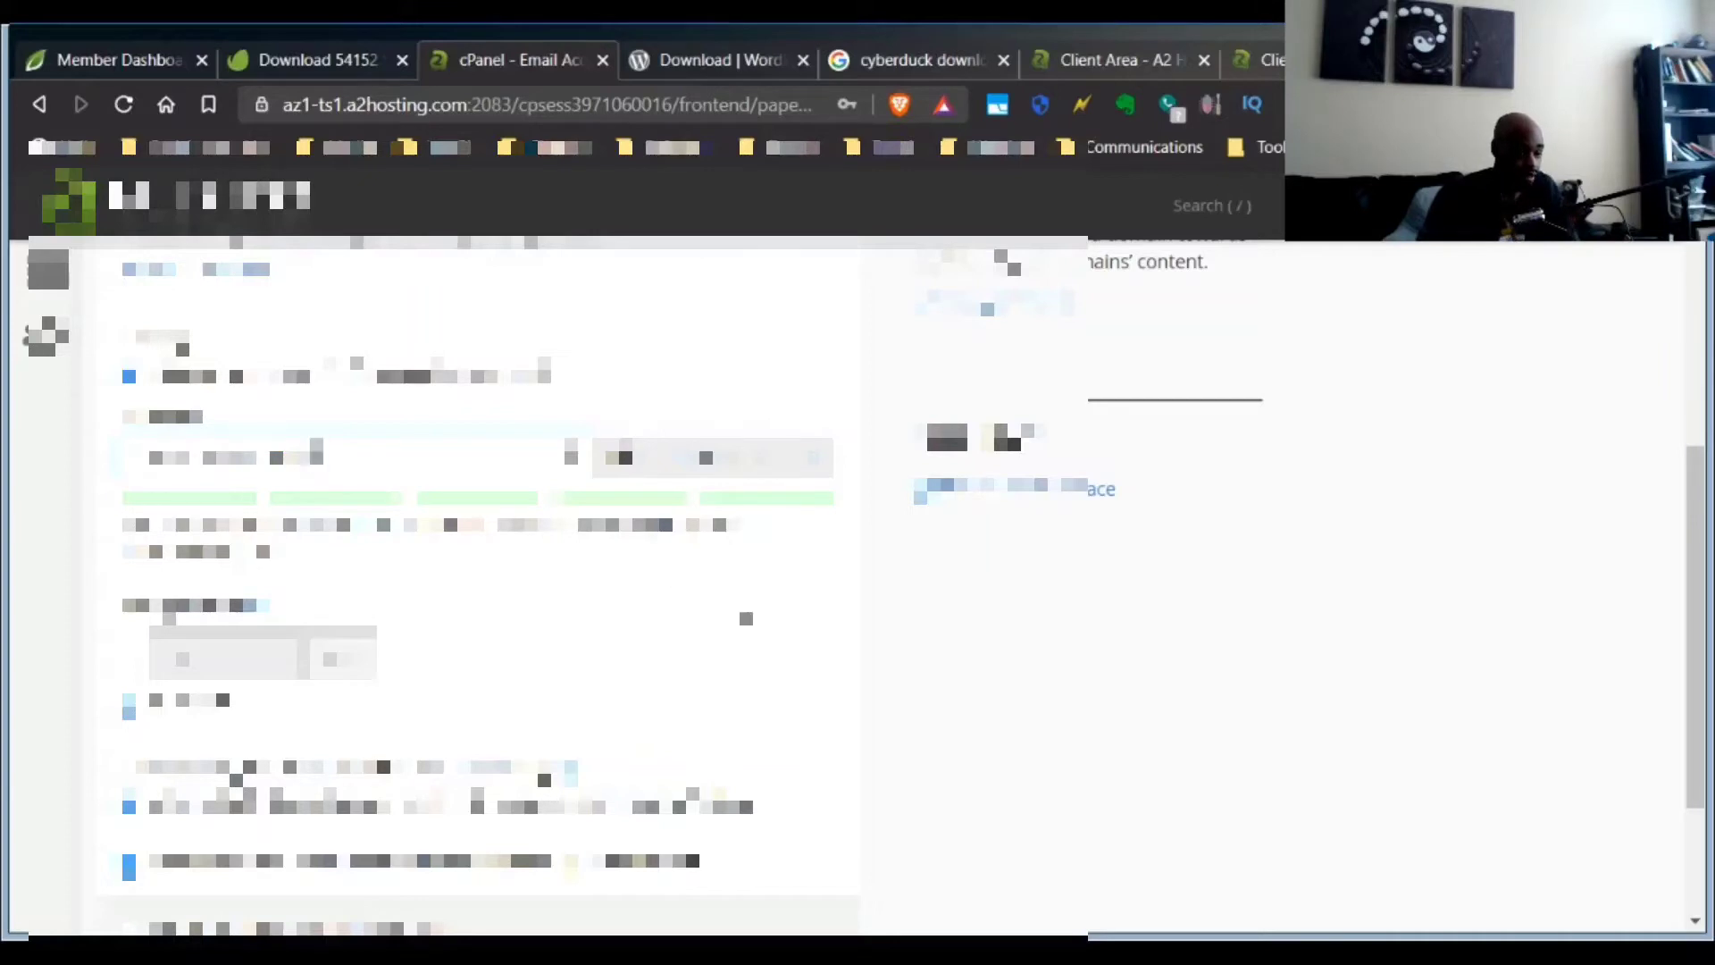
Step: Create the account and confirm it appears in the Email Accounts list
scroll(732, 638, down, 2)
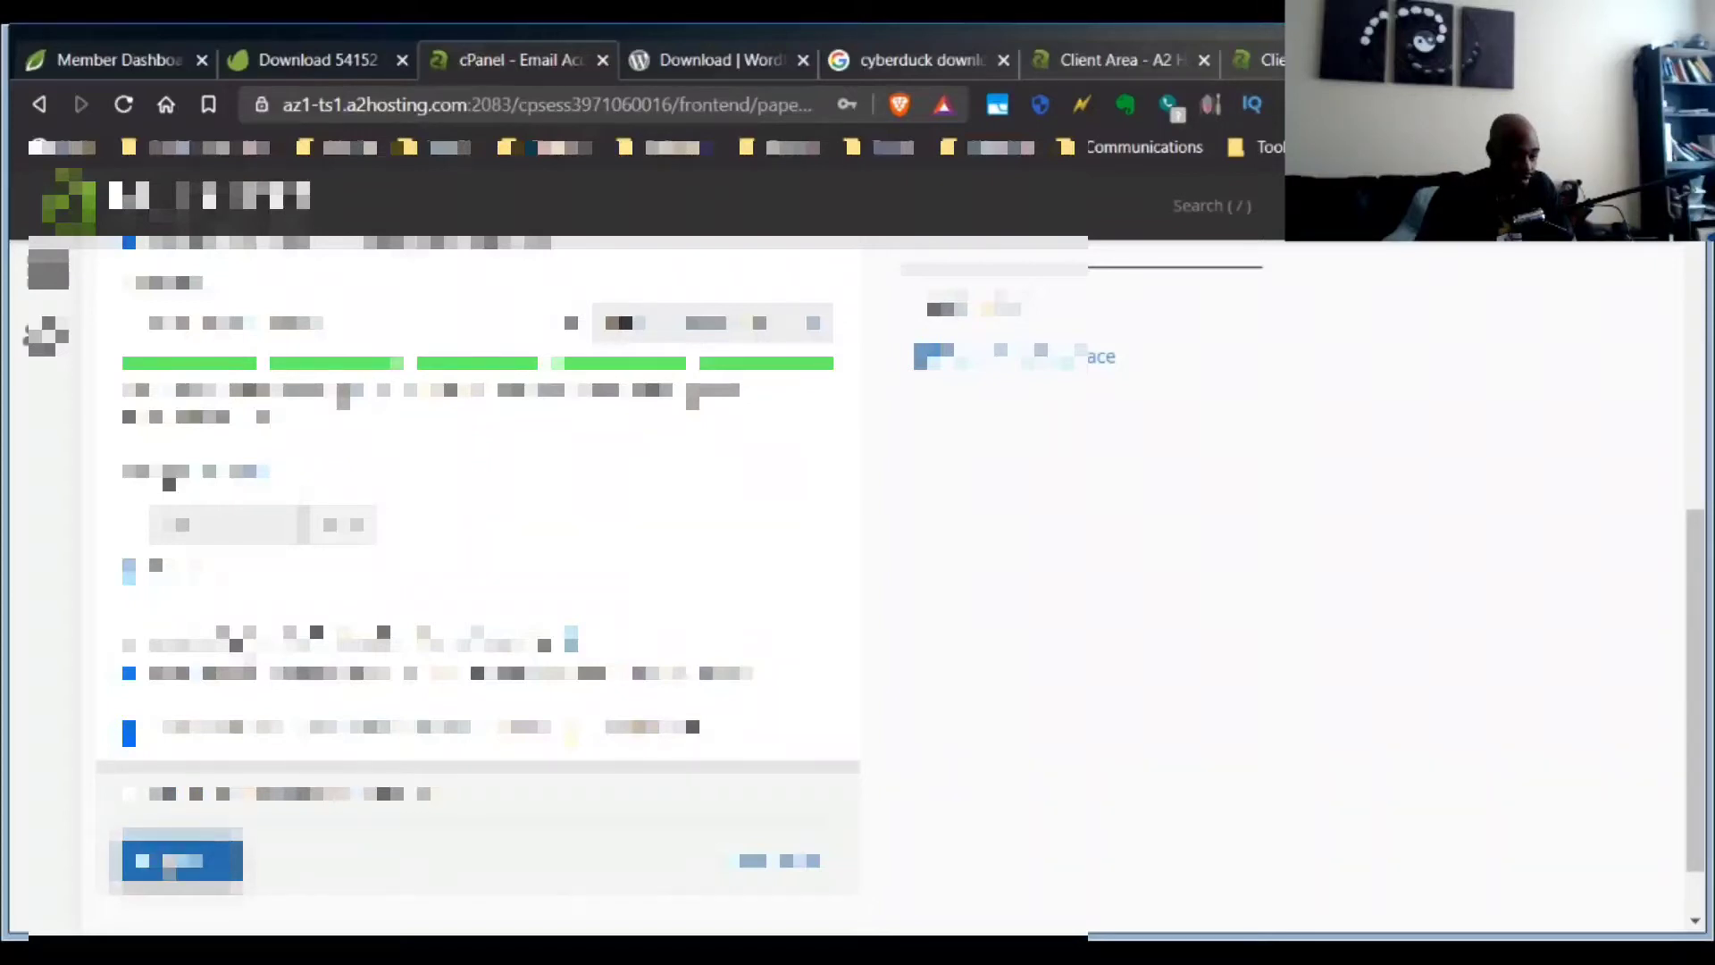
scroll(389, 737, up, 4)
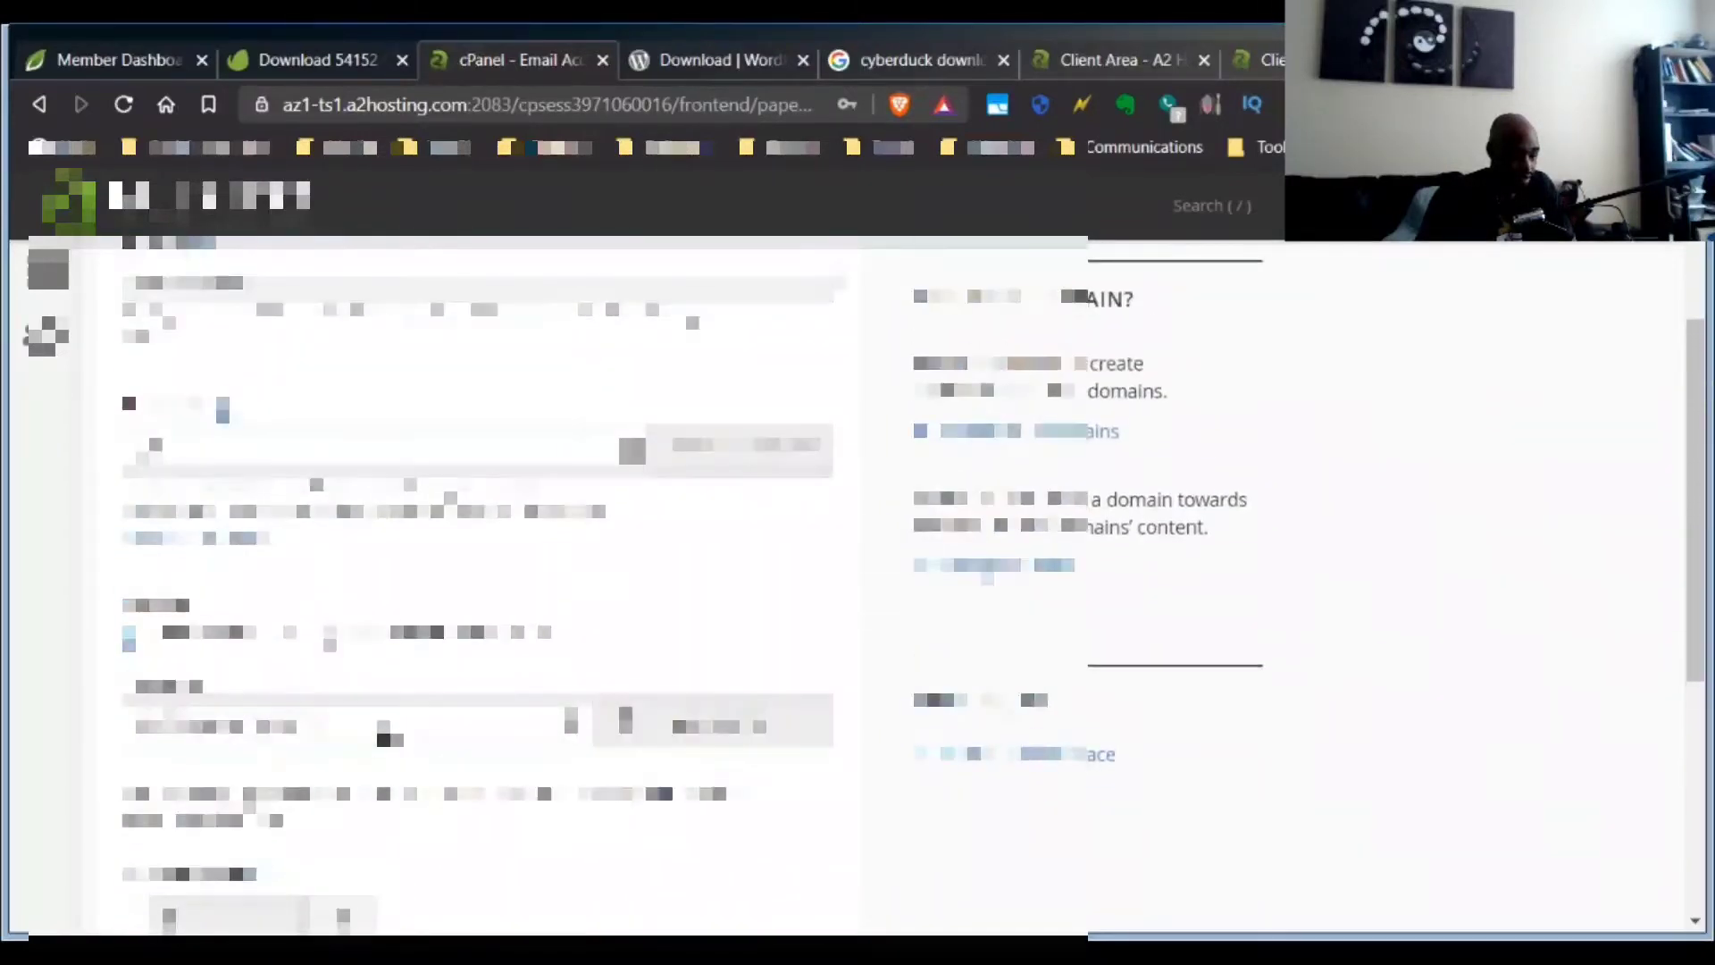
scroll(483, 580, up, 1)
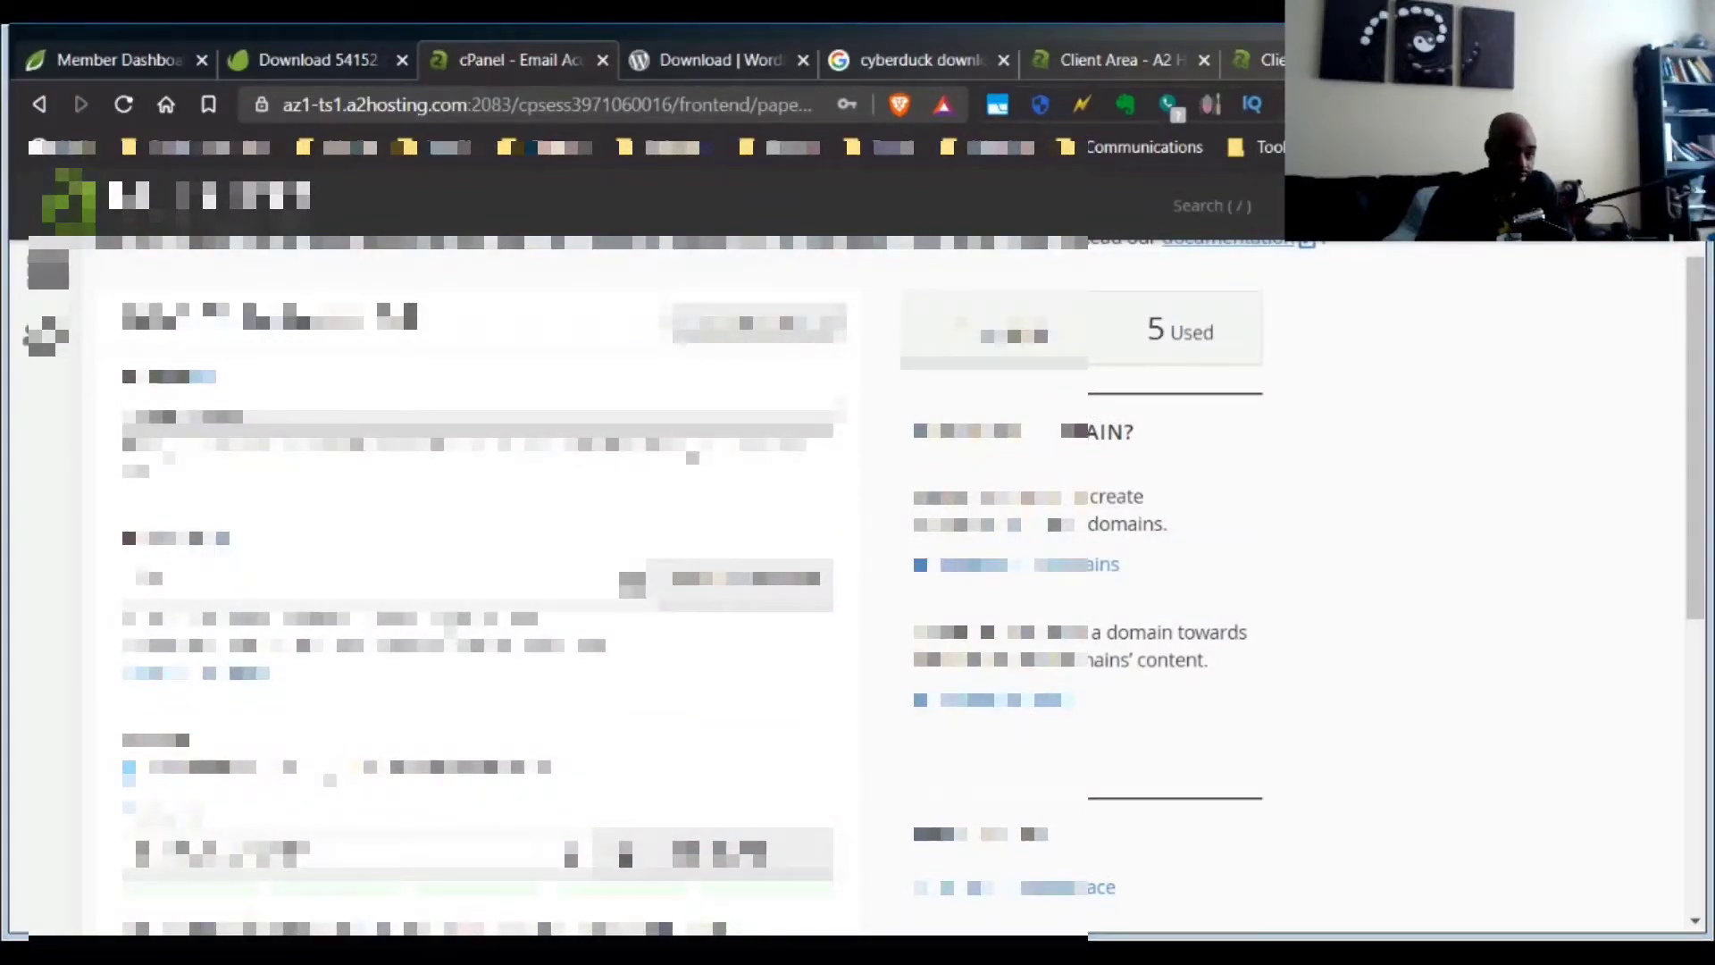
scroll(483, 580, down, 1)
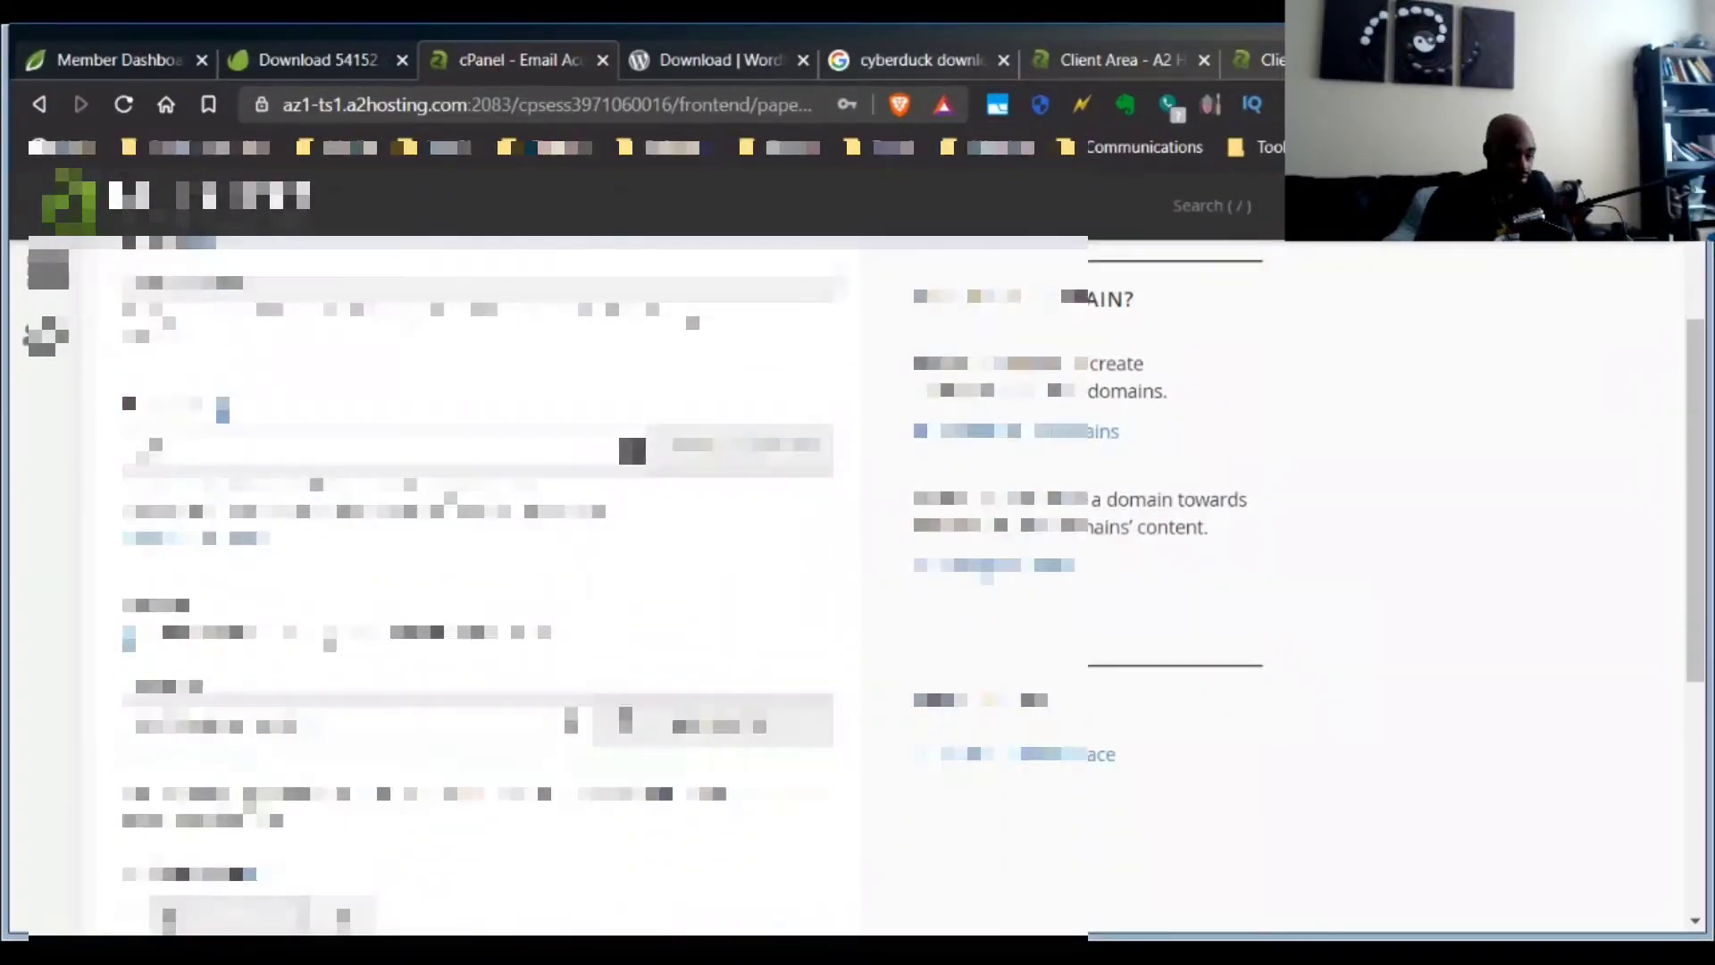
scroll(482, 581, down, 4)
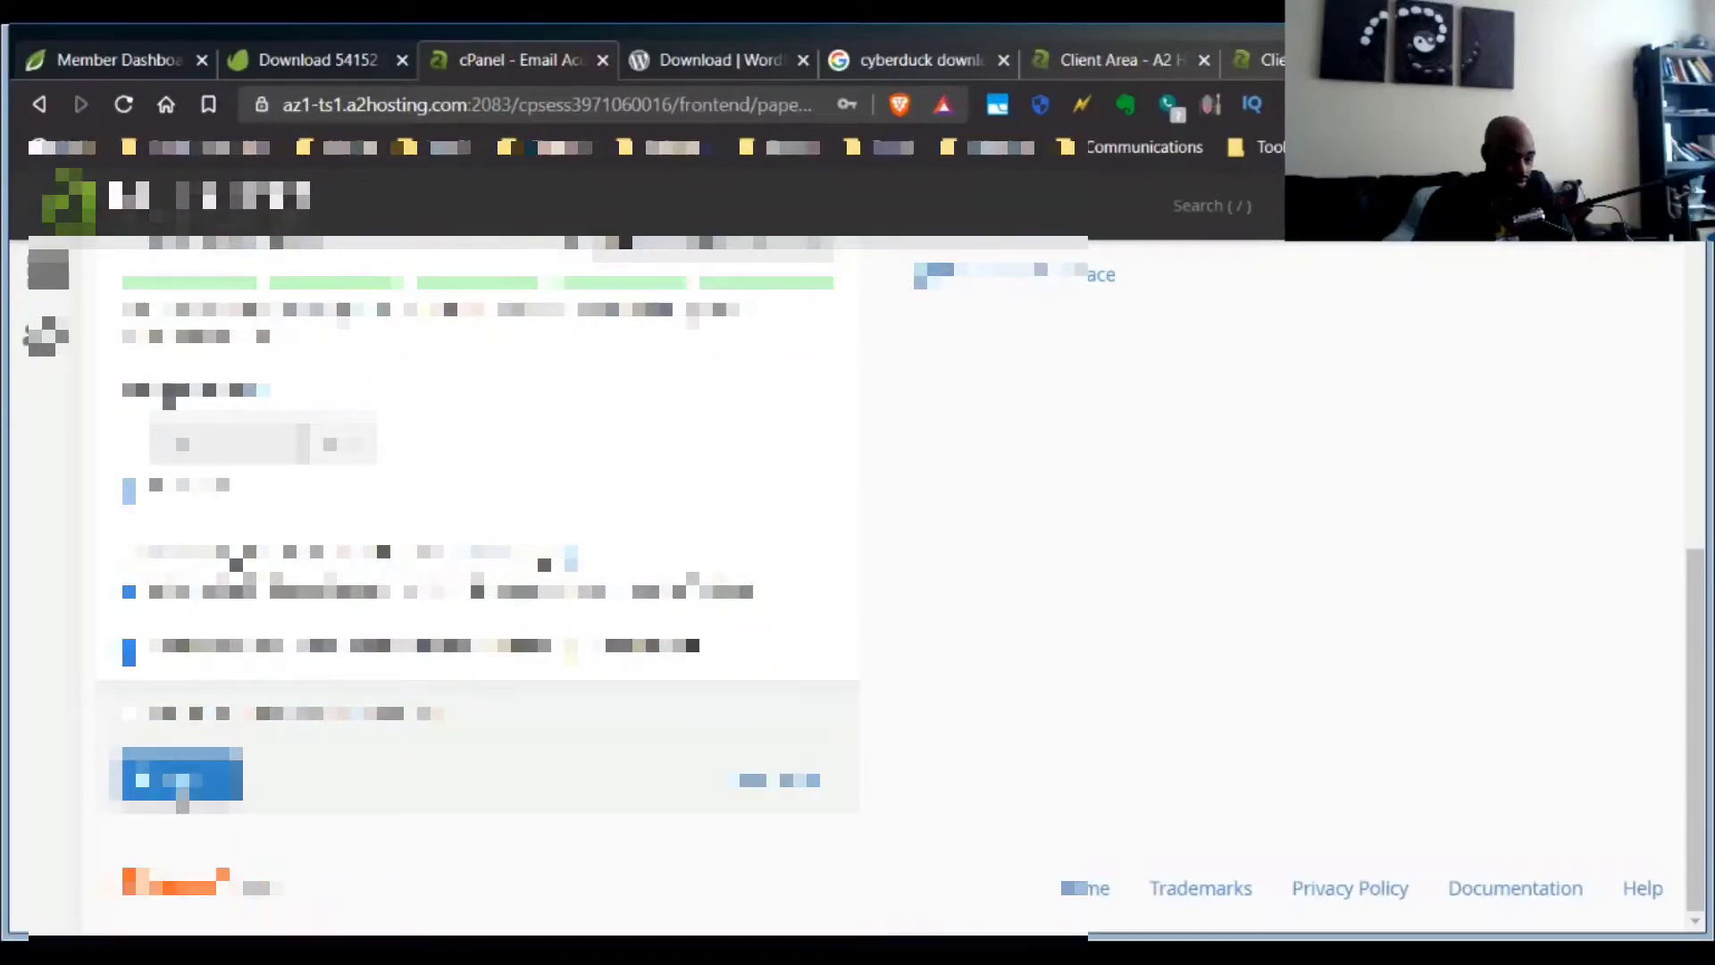
click(182, 780)
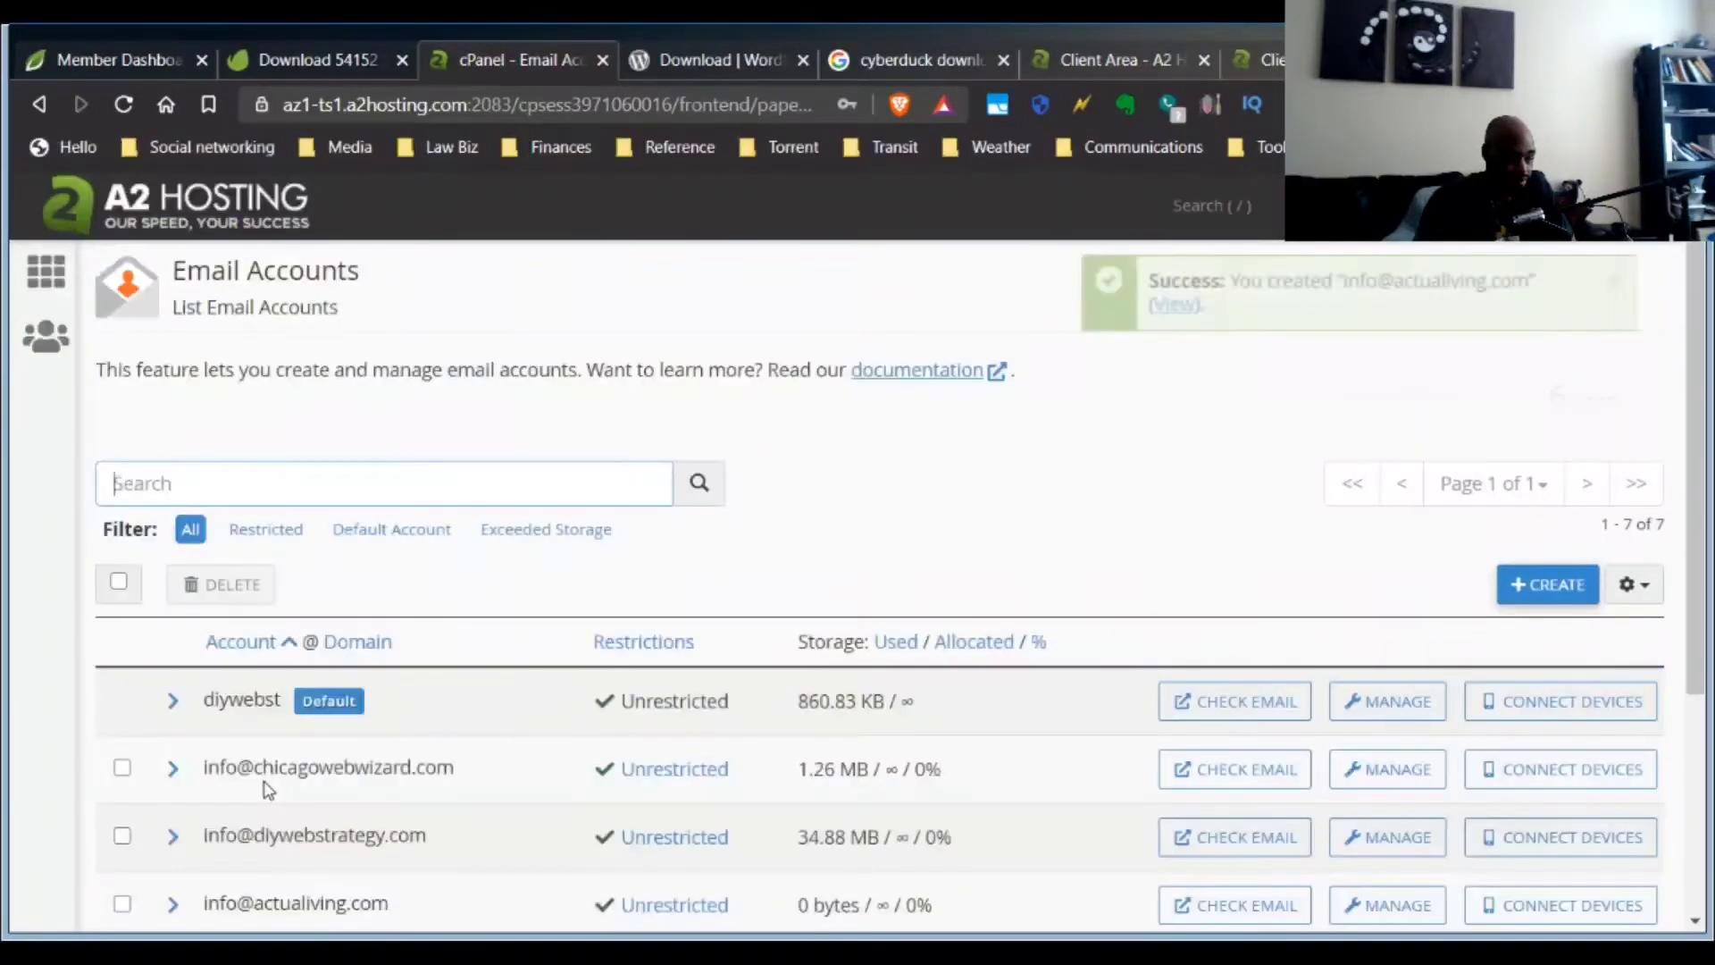
scroll(622, 656, down, 4)
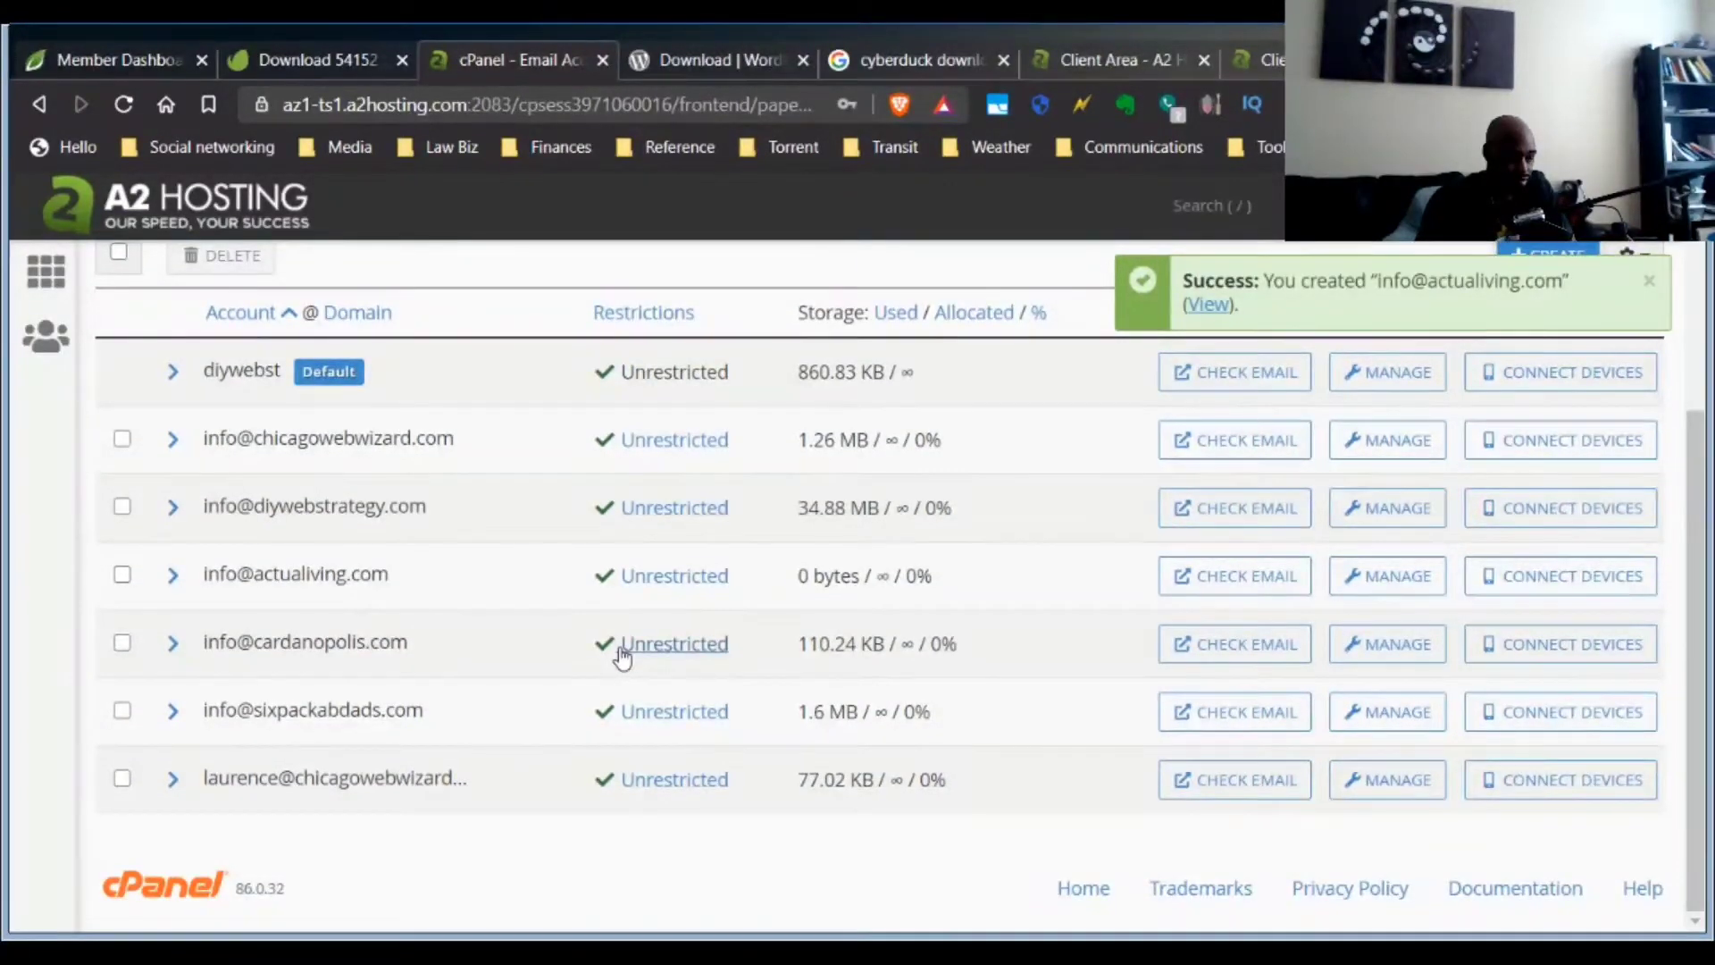
scroll(623, 656, up, 4)
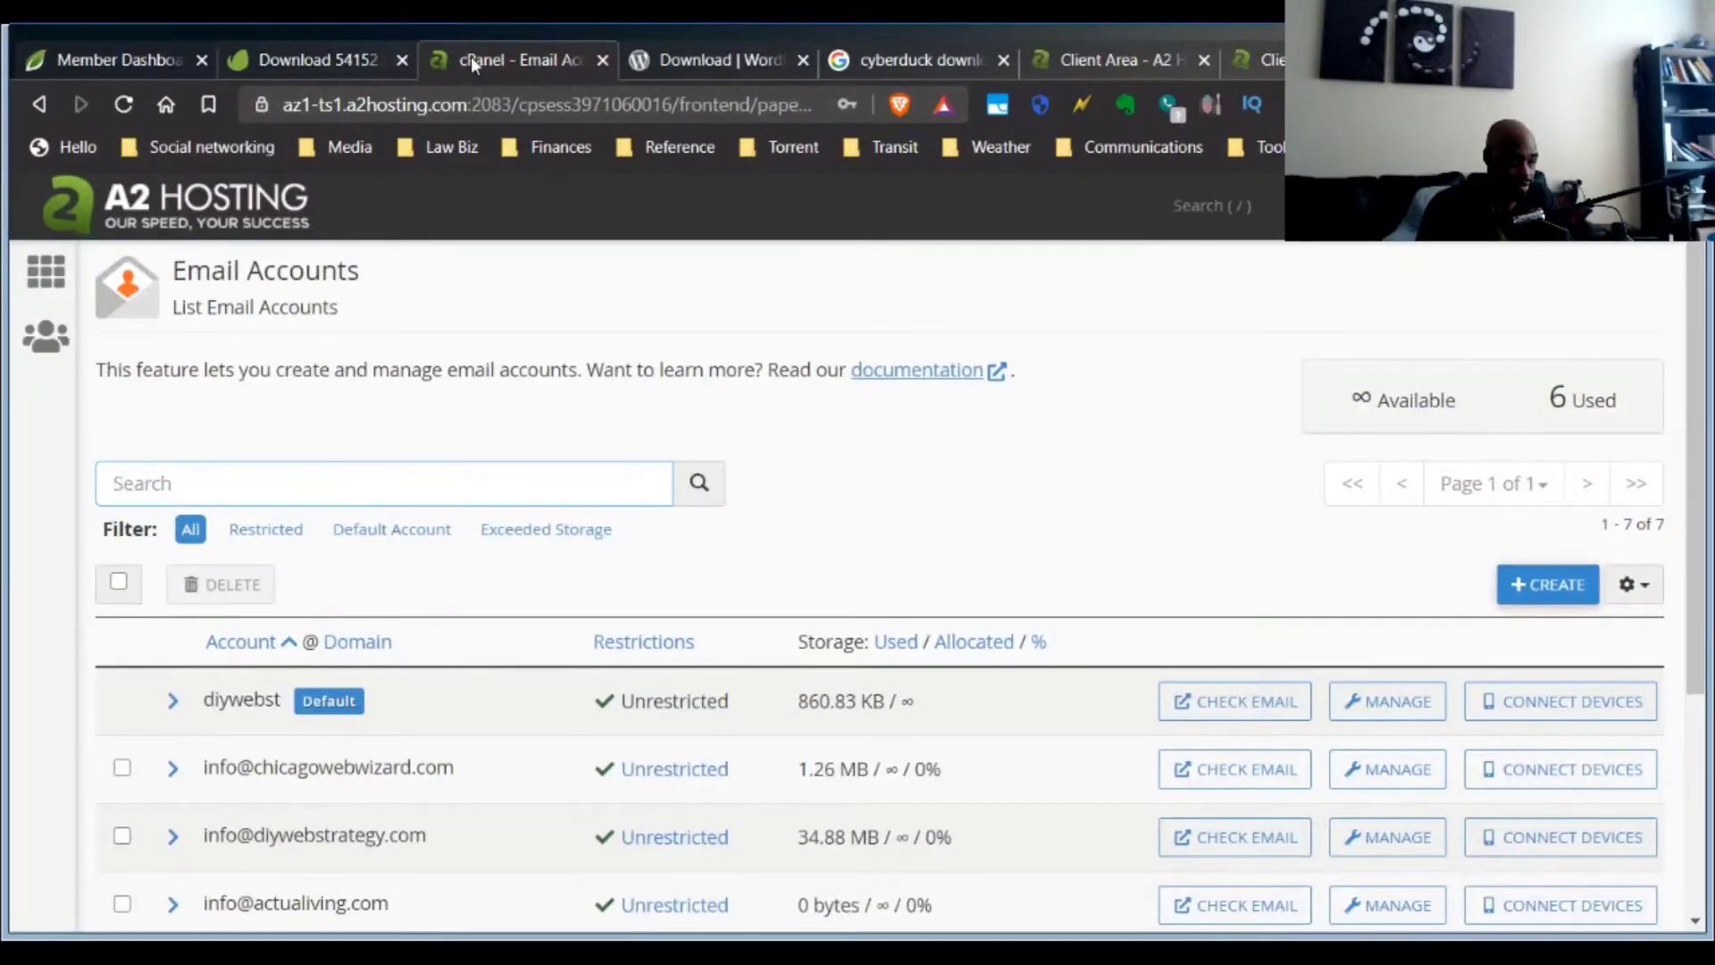
Step: Open cPanel's File Manager to view the home directory tree including public_html
click(46, 271)
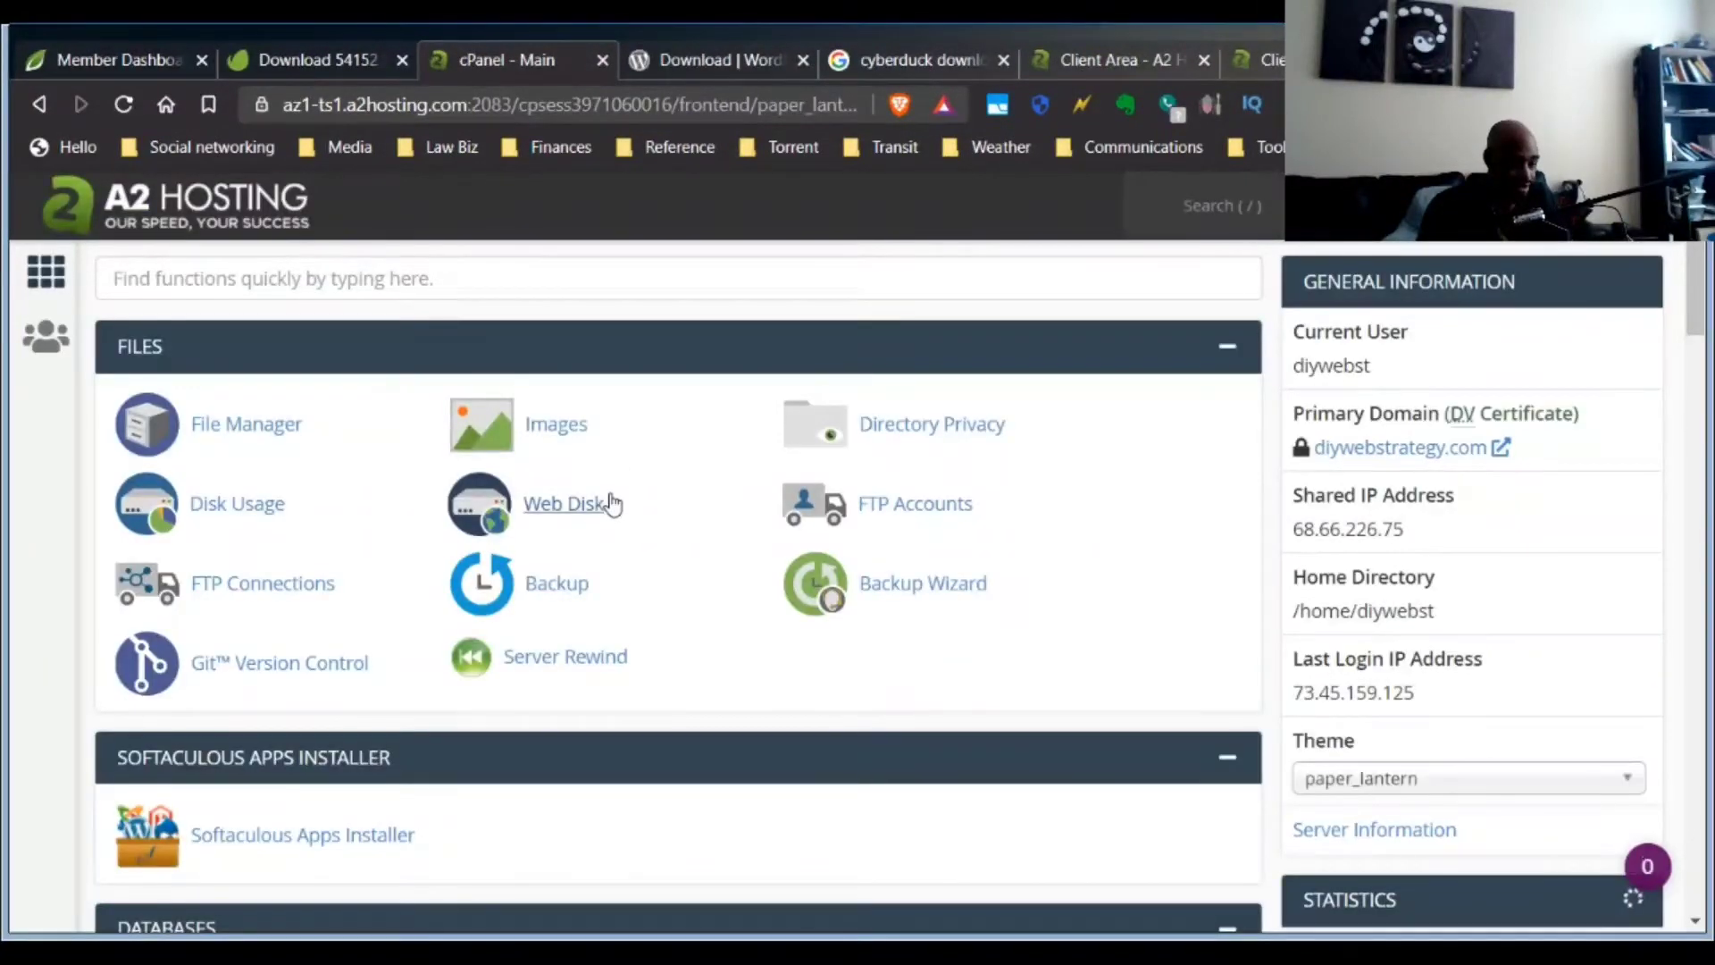
scroll(612, 505, down, 5)
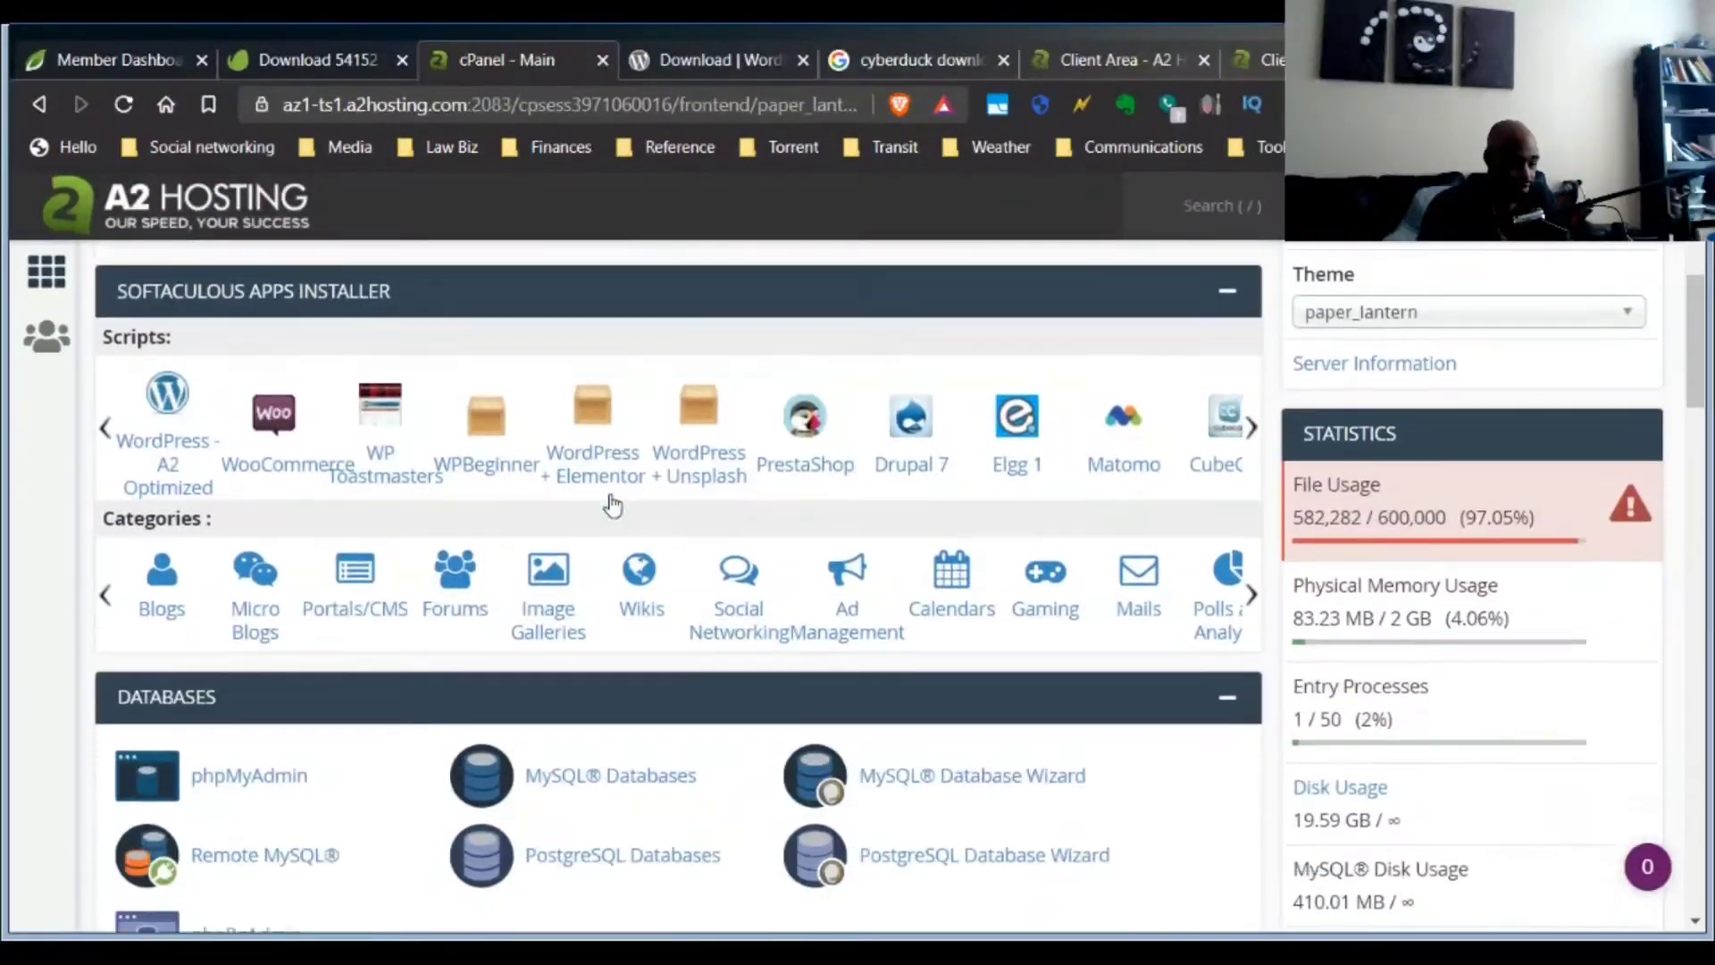
scroll(613, 505, up, 5)
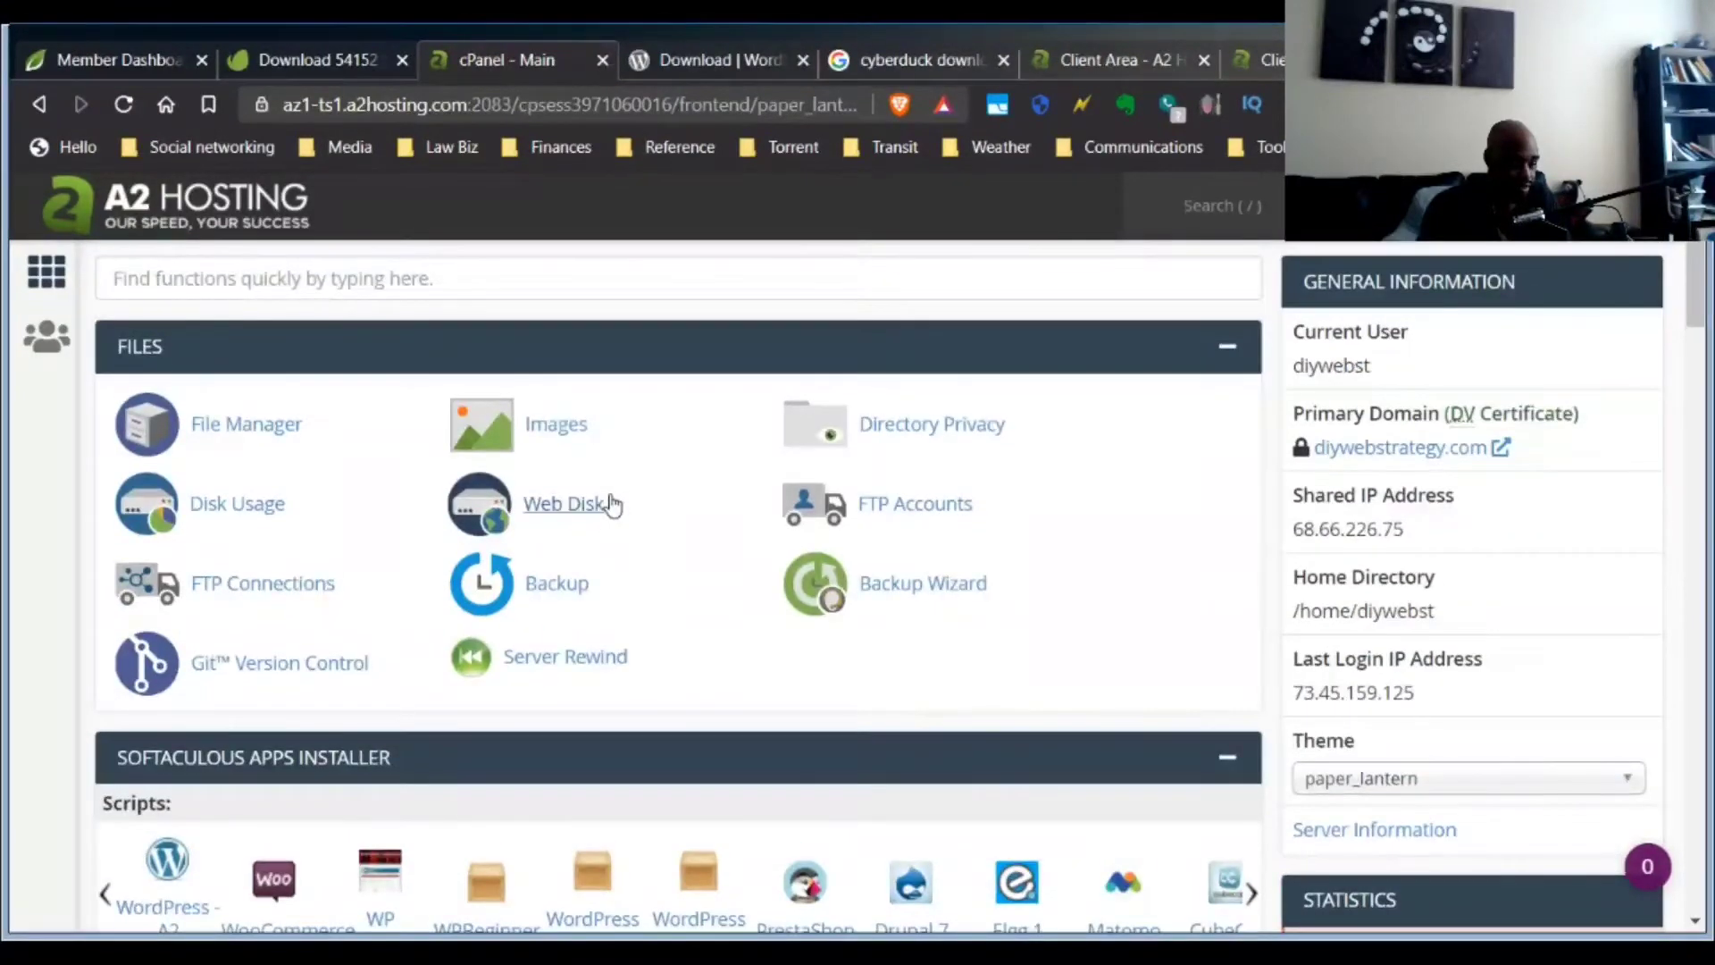
click(247, 426)
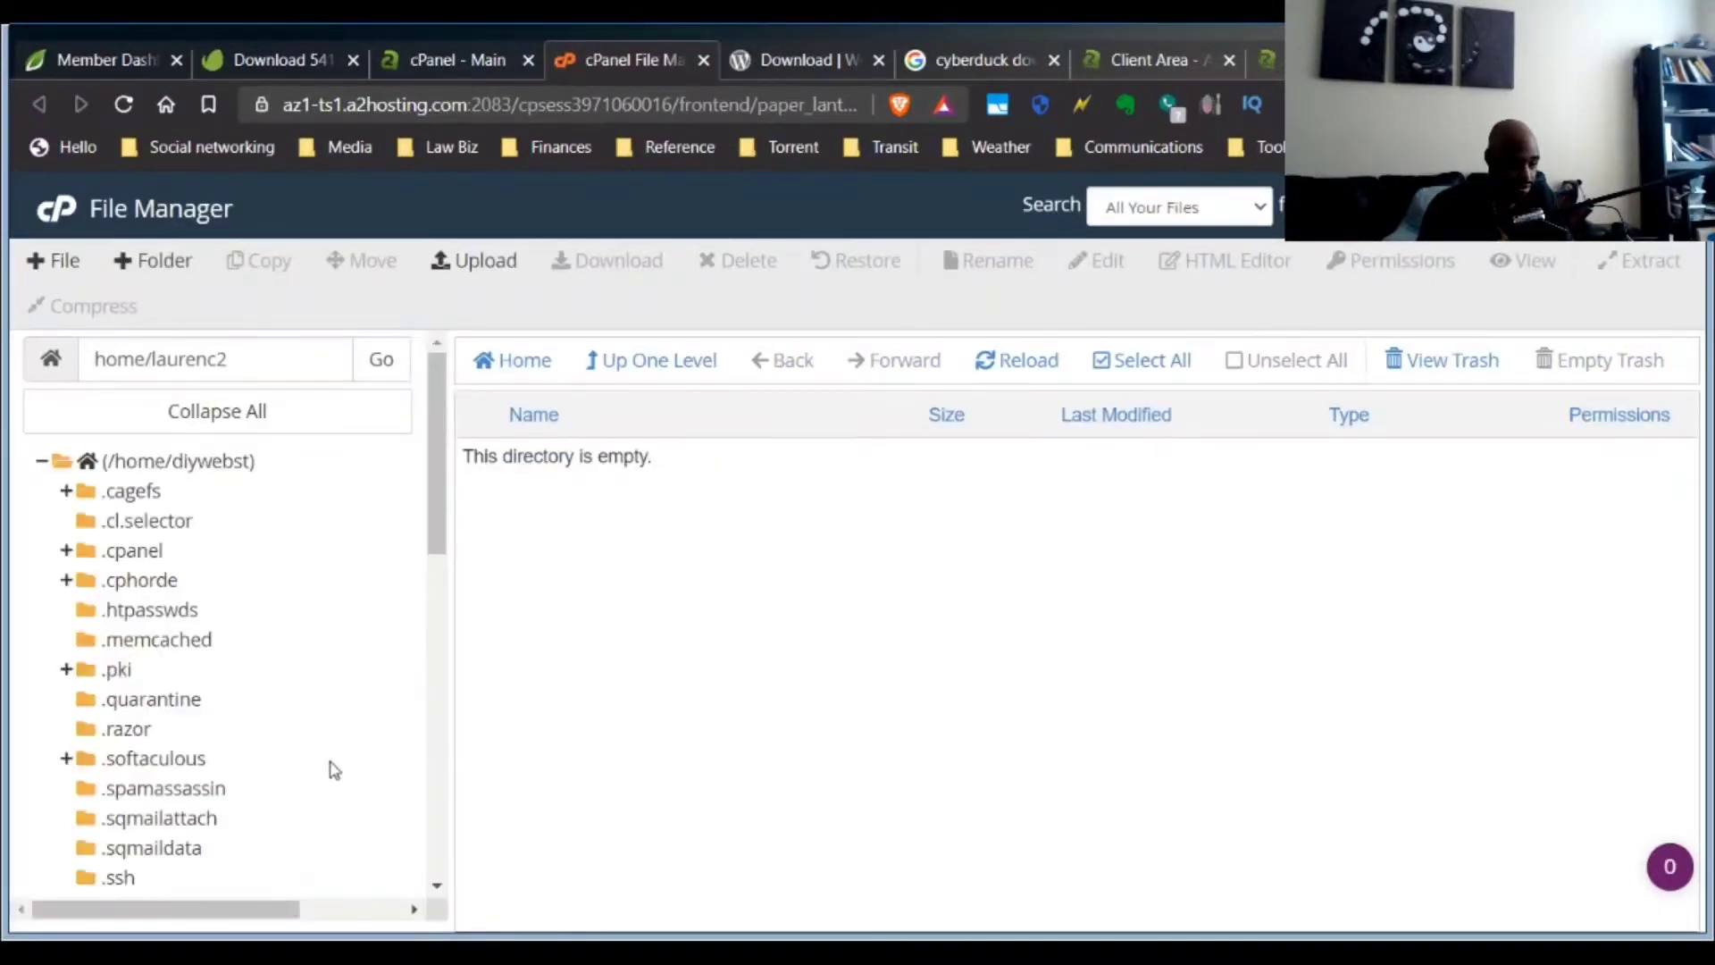
scroll(426, 440, down, 10)
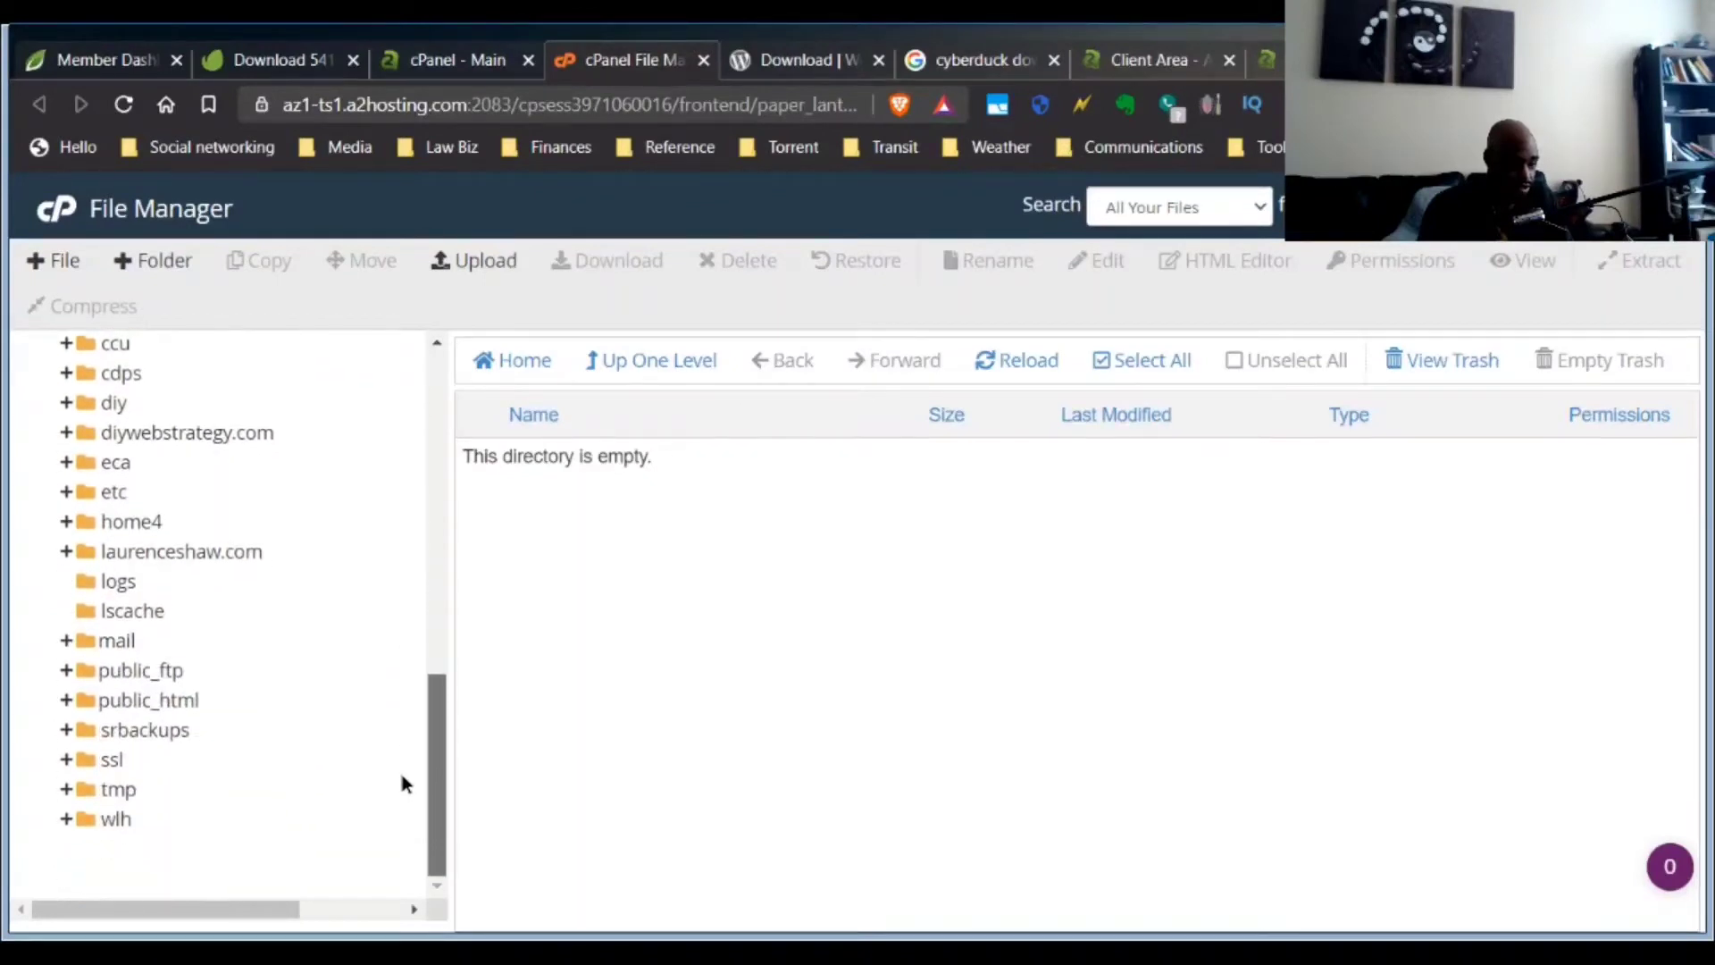
scroll(402, 706, up, 4)
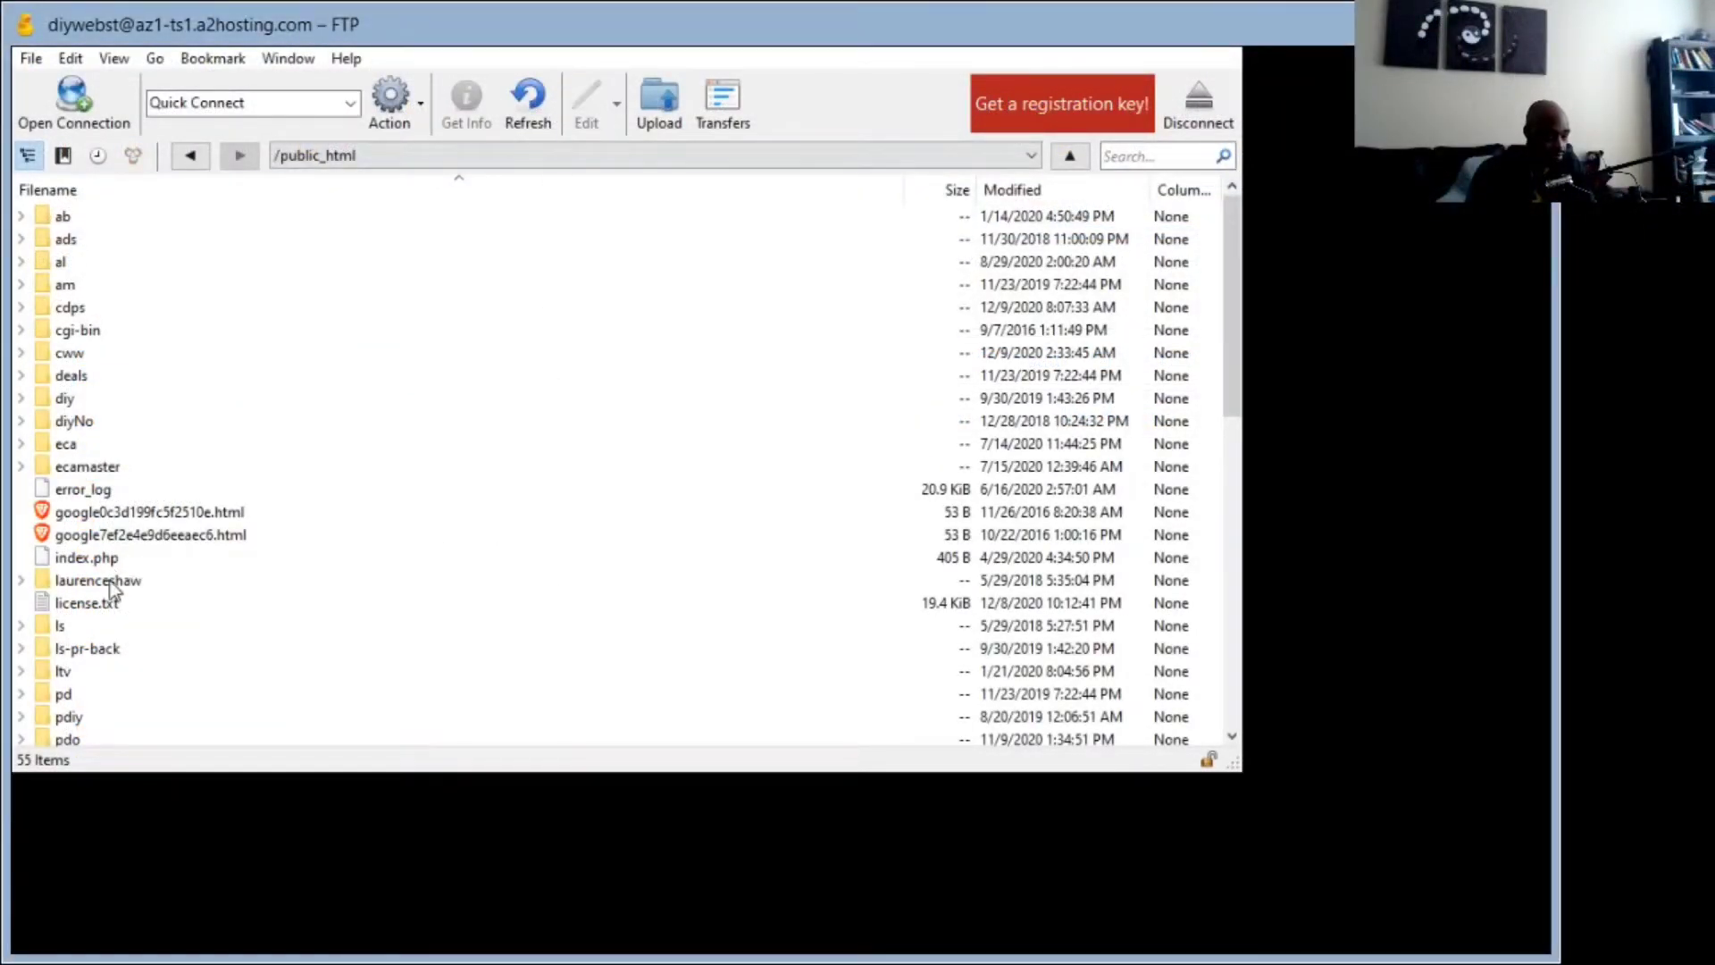
Step: Open the al folder inside /public_html in Cyberduck's FTP listing
scroll(125, 650, down, 3)
scroll(125, 650, up, 3)
double_click(60, 261)
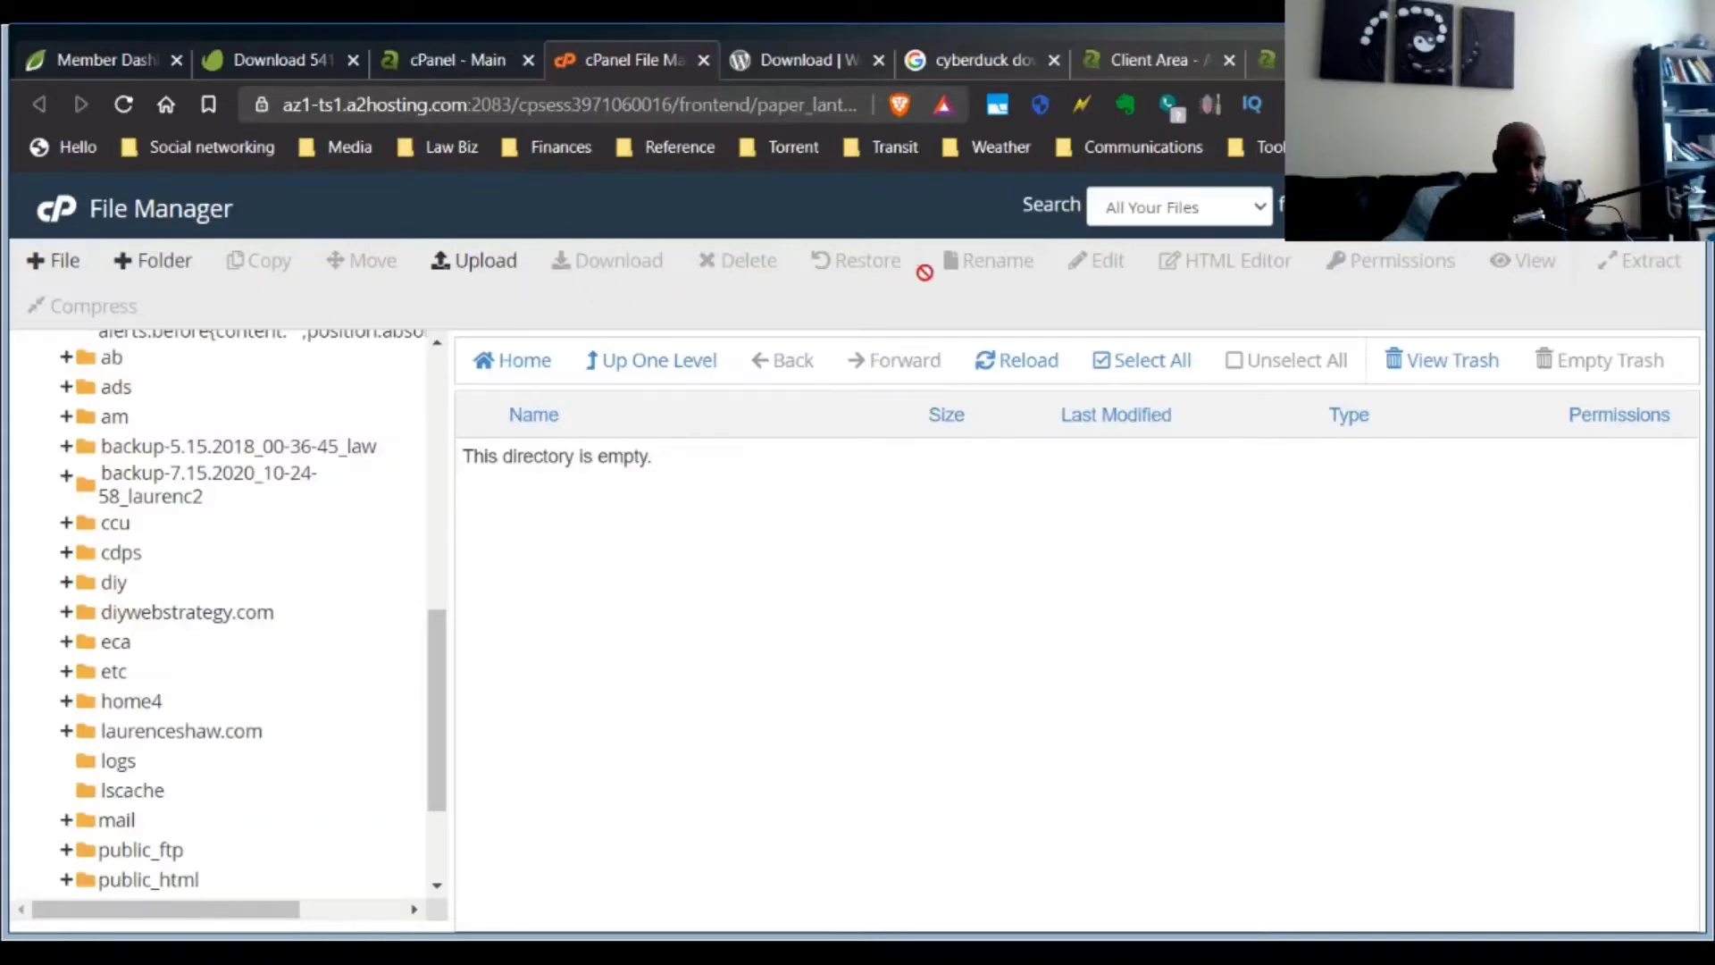
Step: Refresh the File Manager listing, cycle through the open tabs back to cPanel, and open a new tab
click(1009, 365)
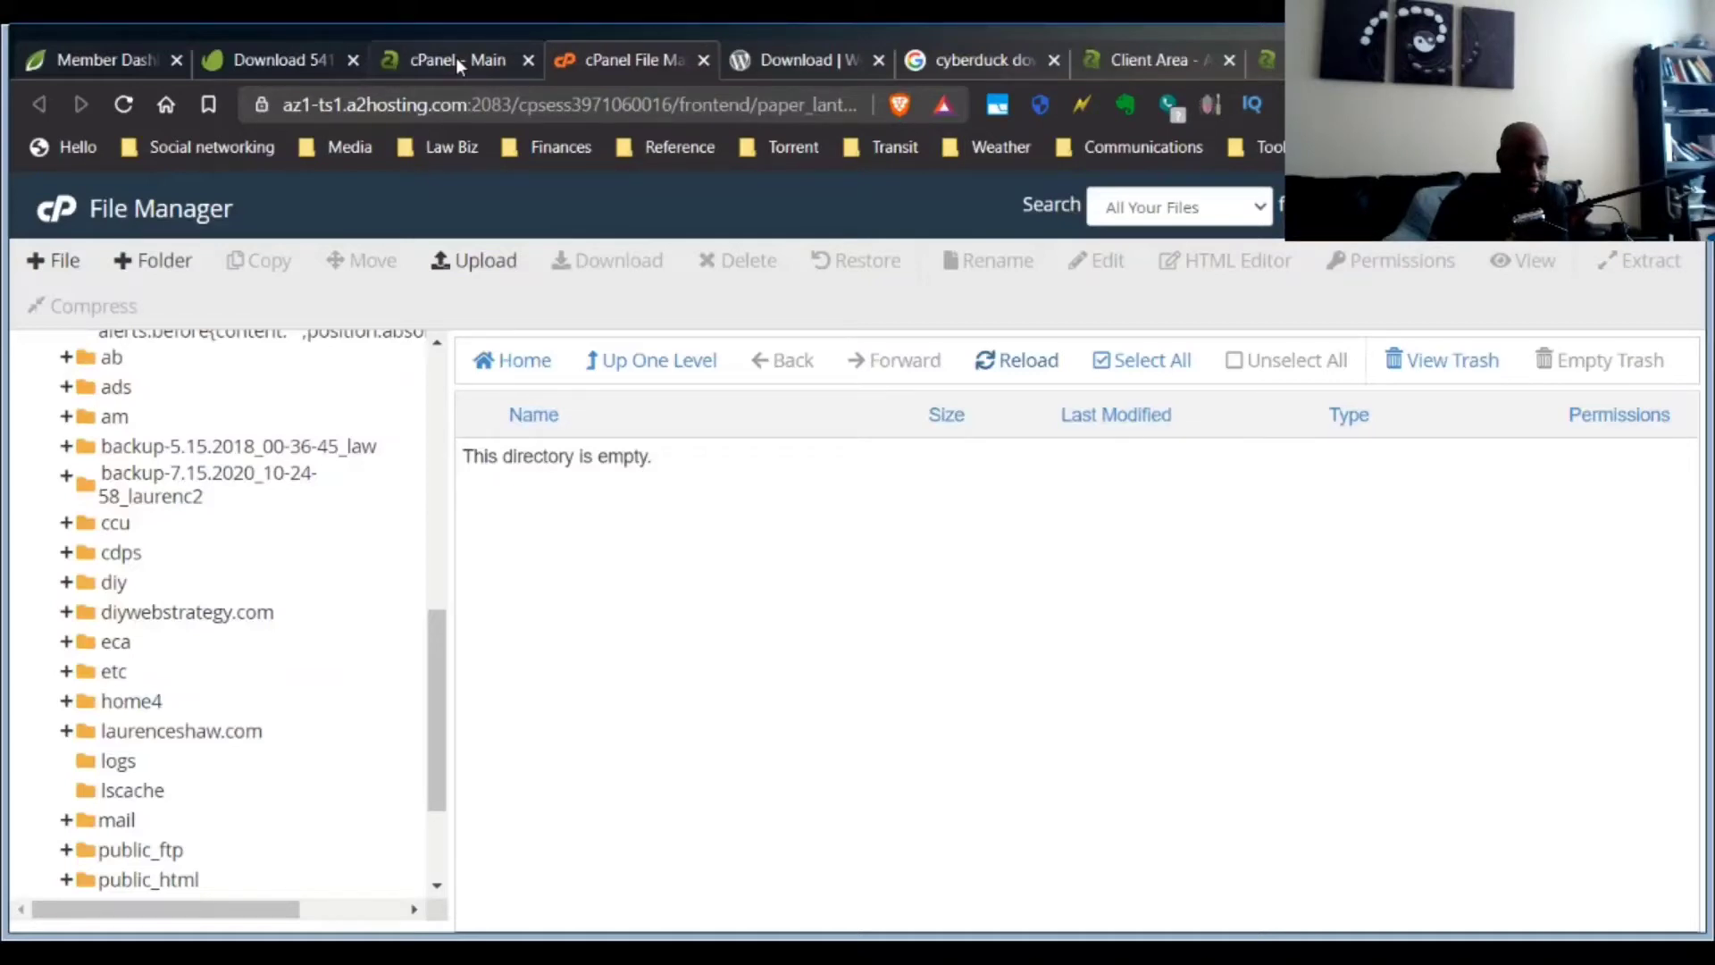
click(102, 63)
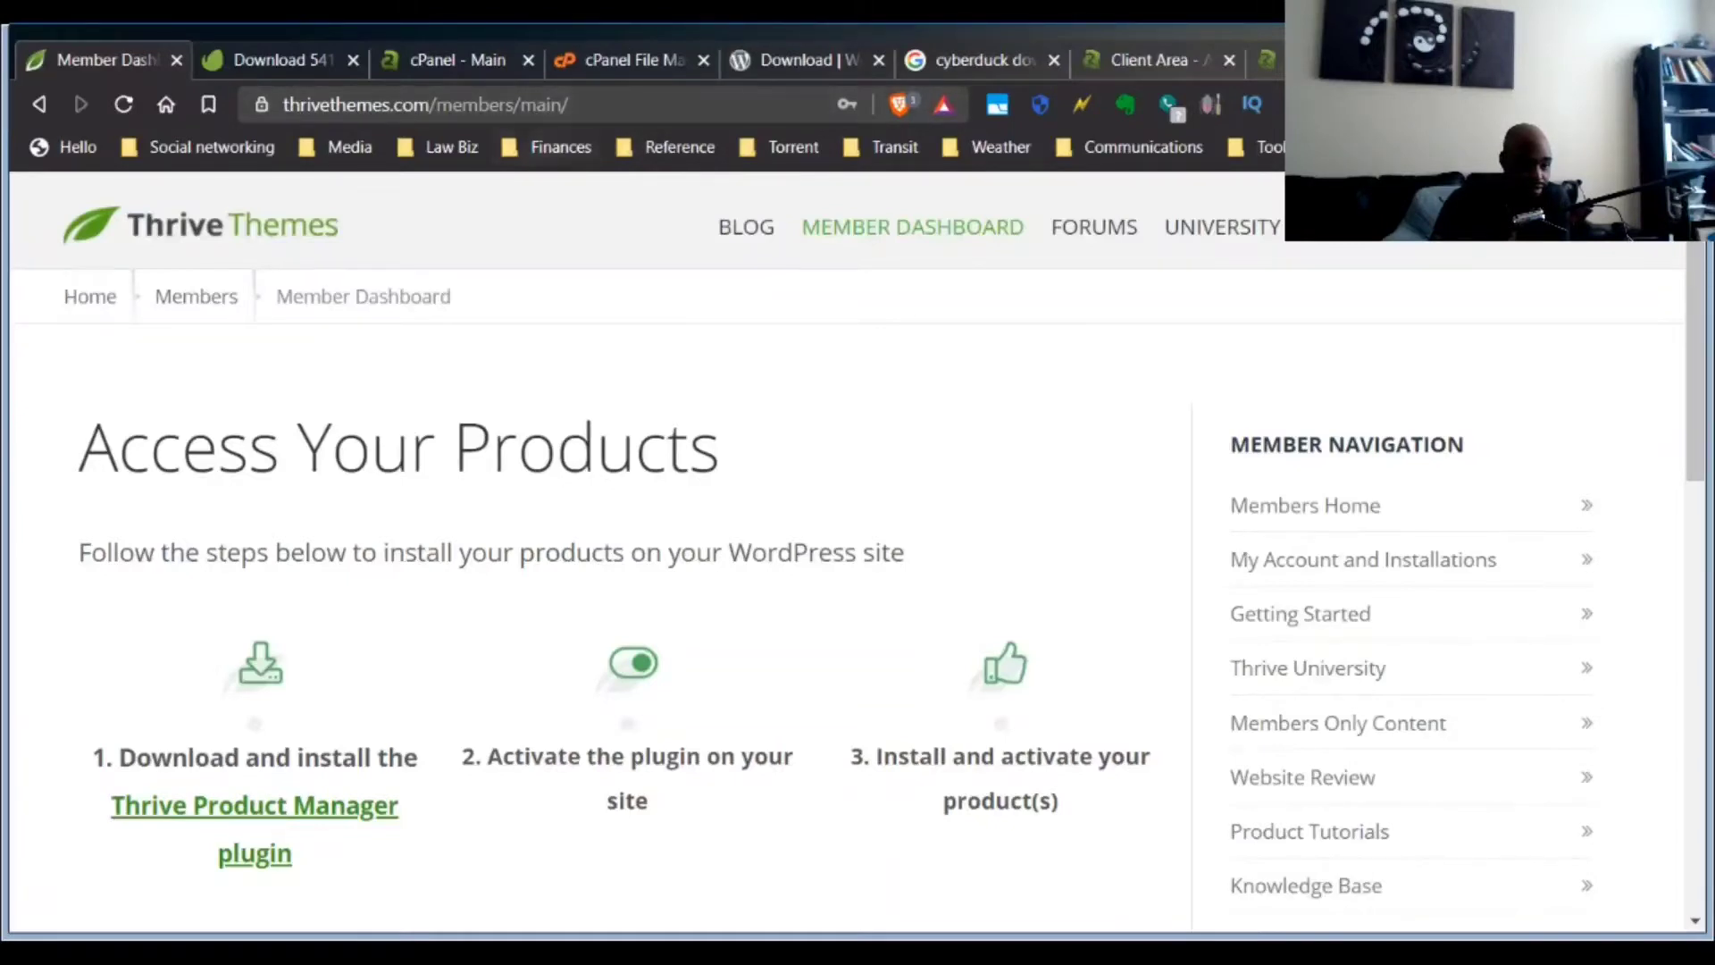
click(292, 65)
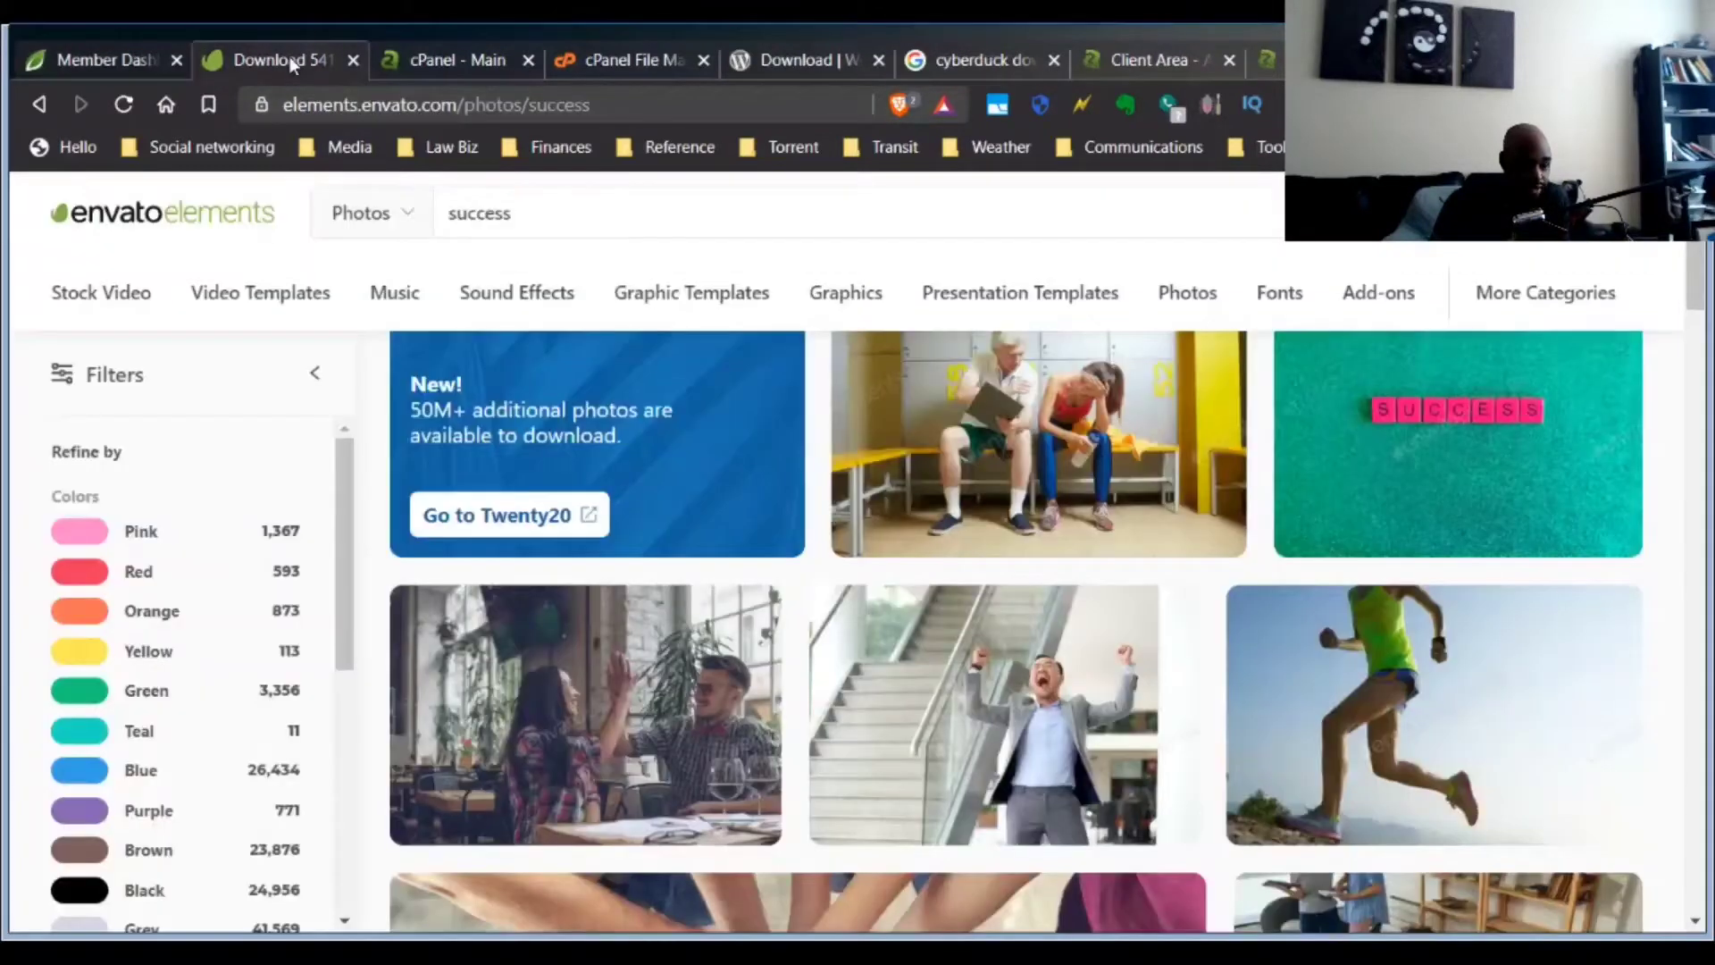
click(438, 61)
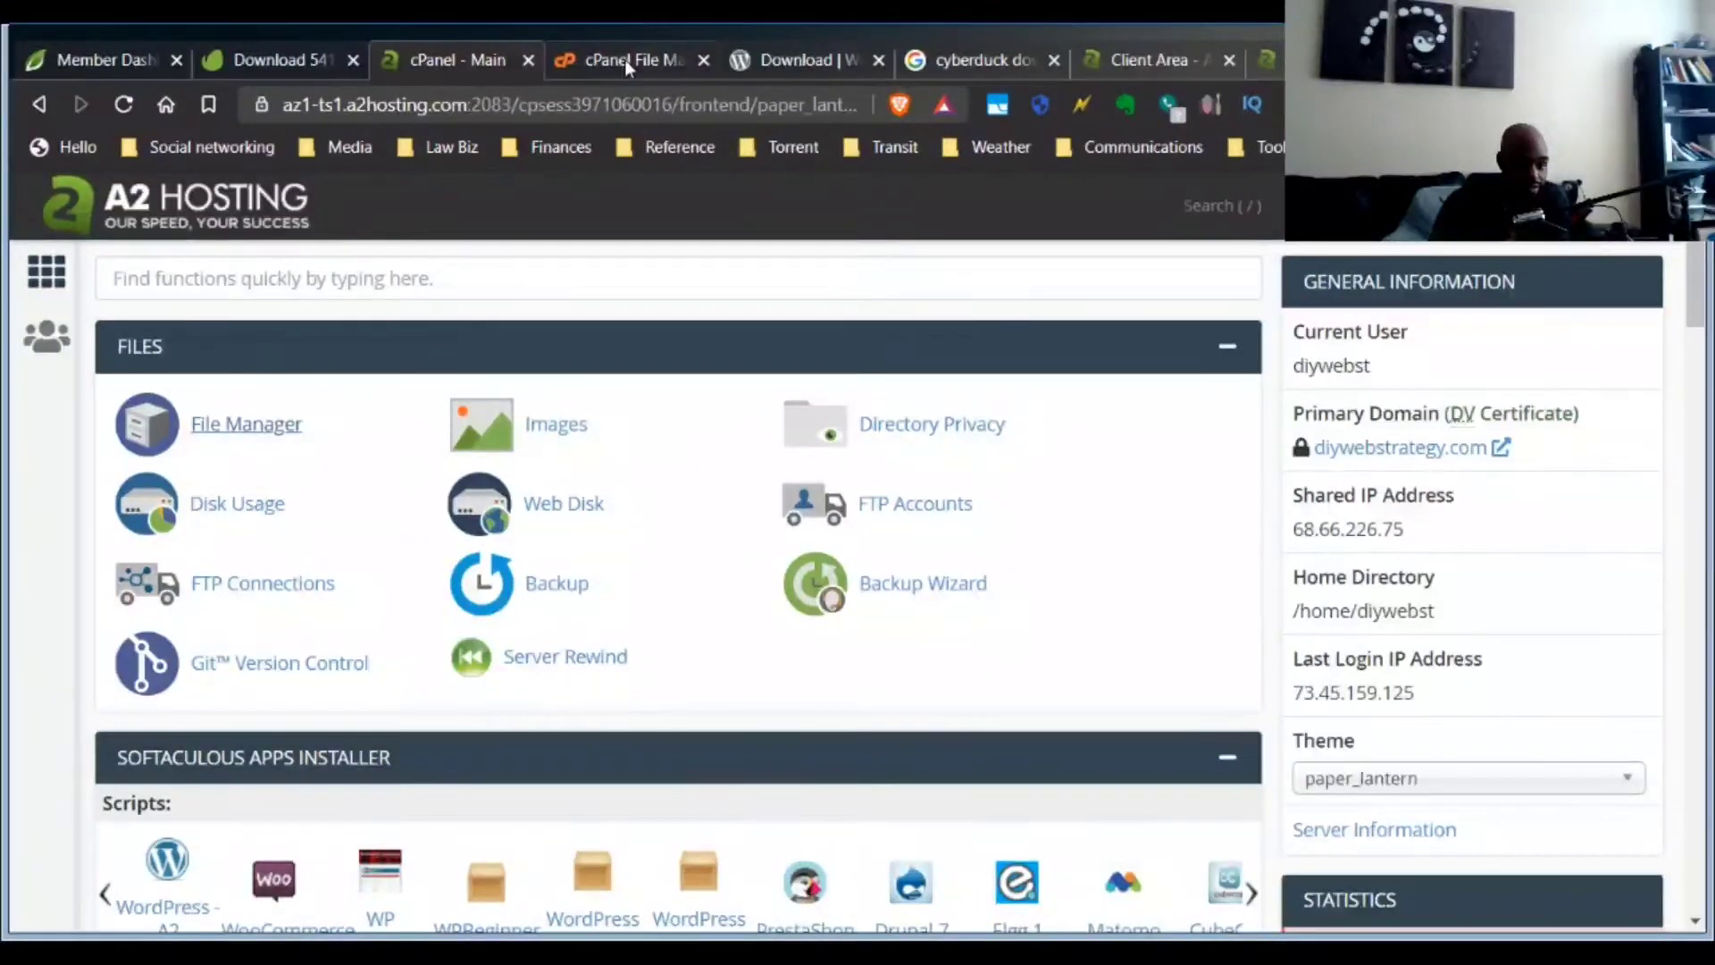
key(ctrl+t)
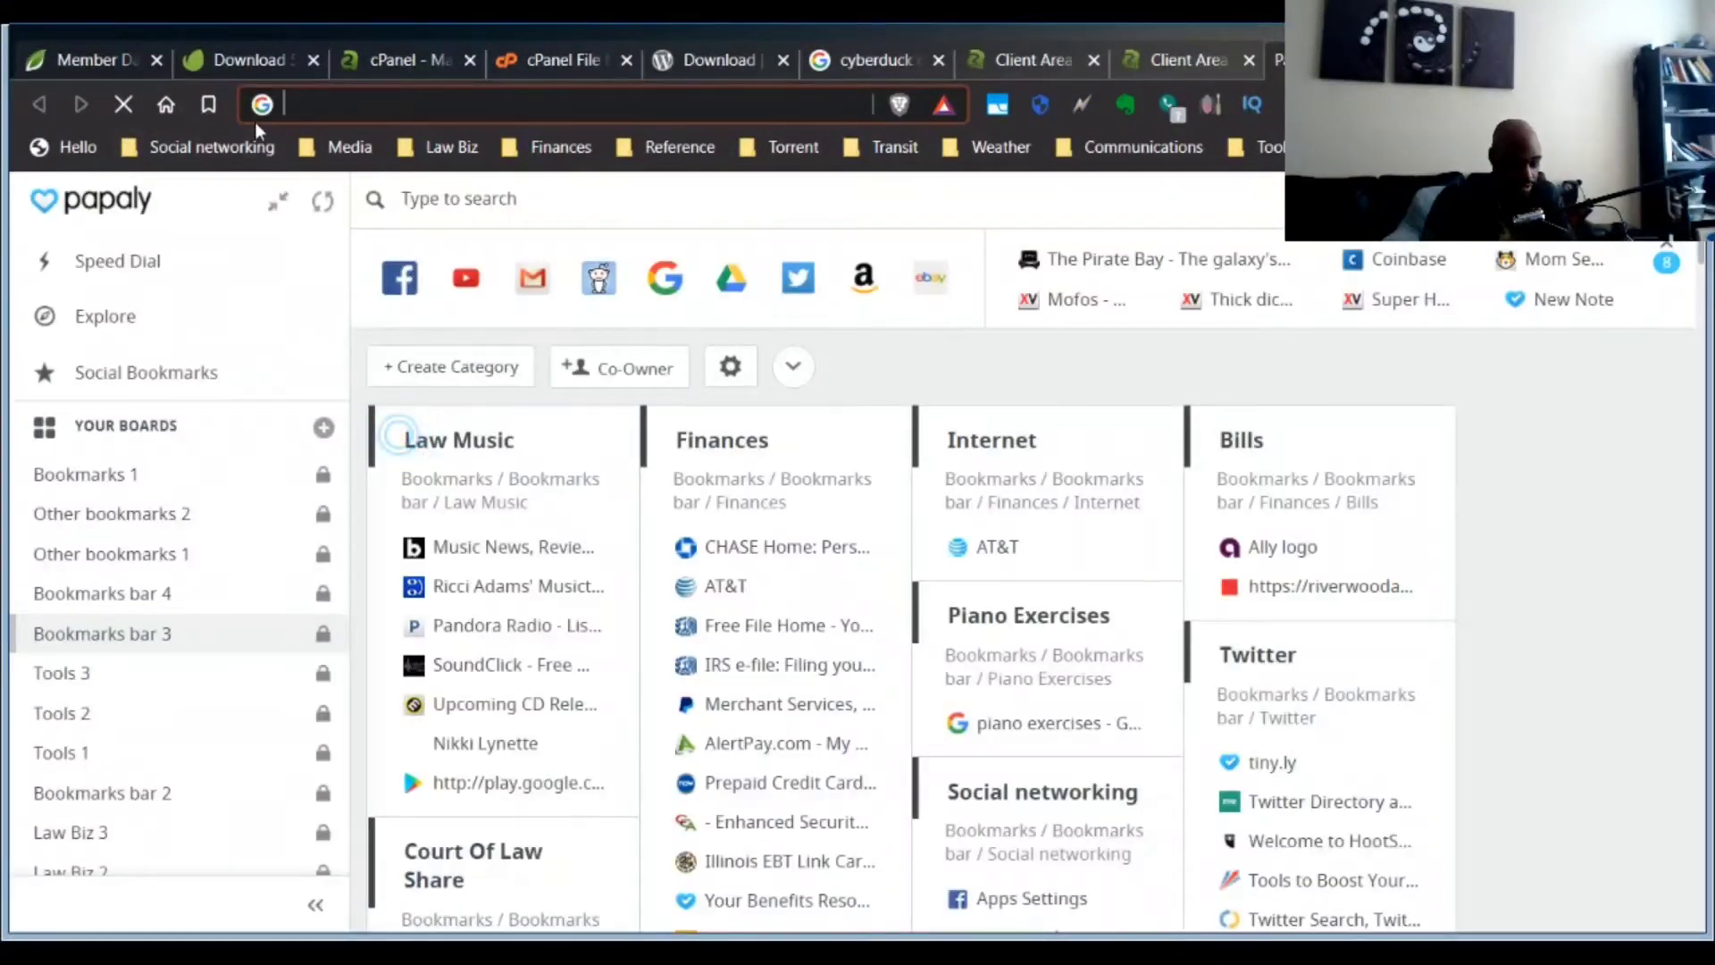
Step: Load canva.com in the new tab and open the Canva account menu
text(ca)
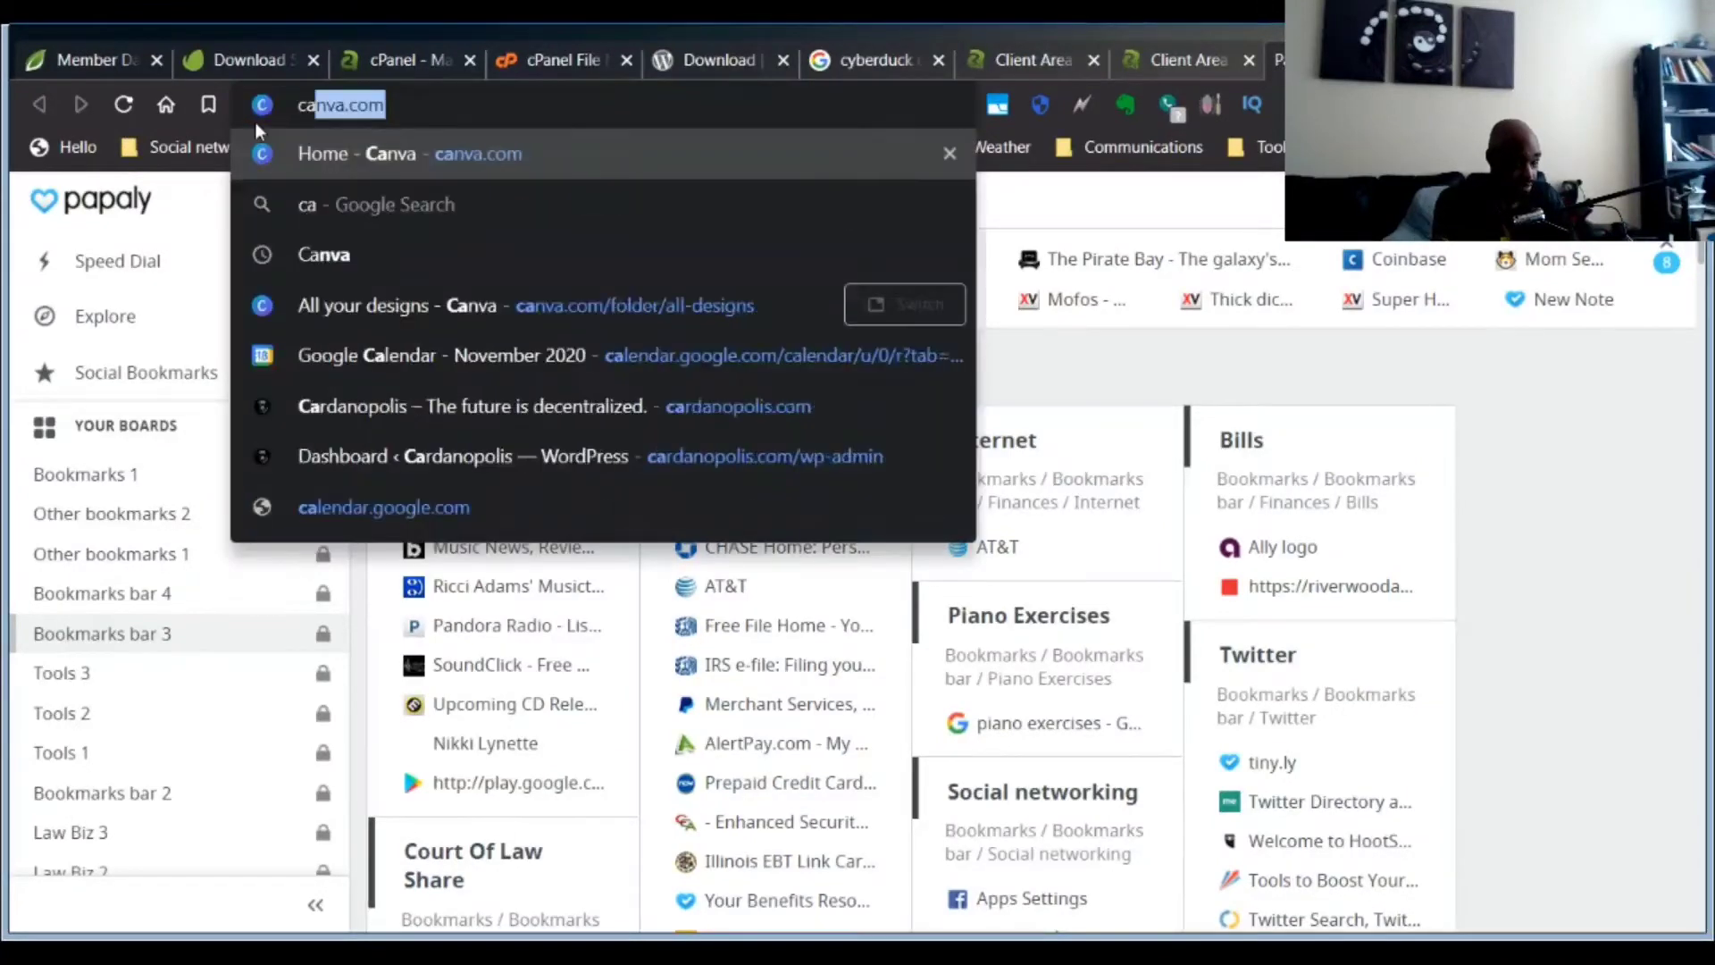
key(Right)
key(Return)
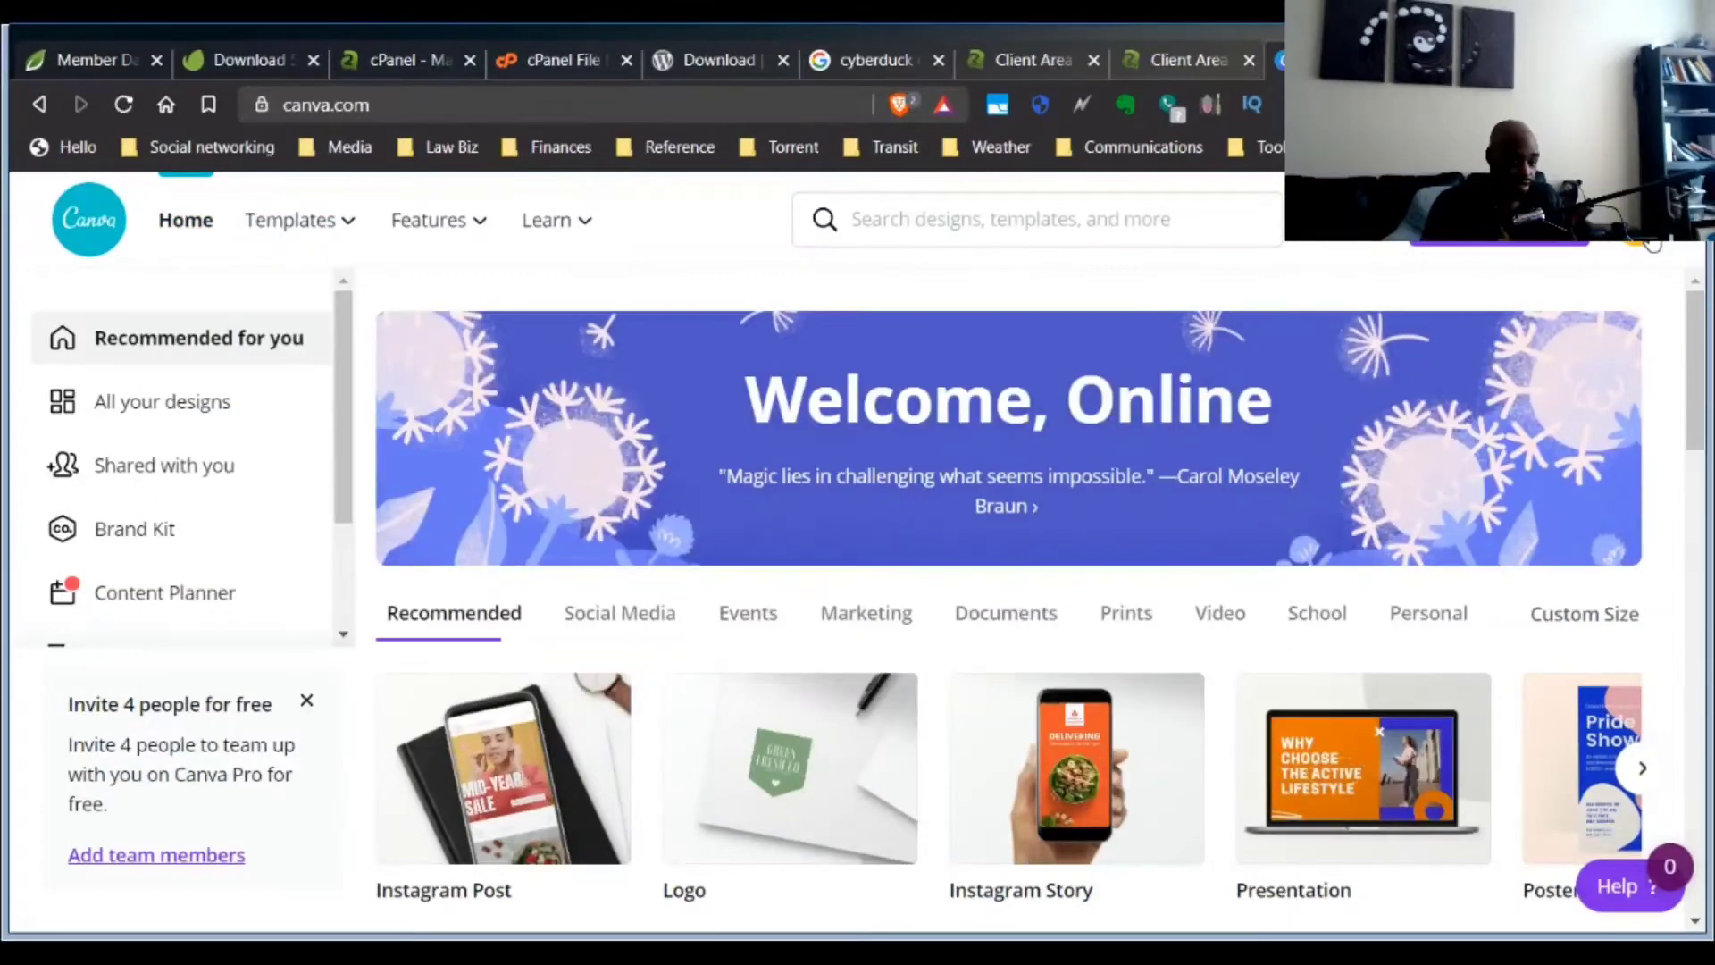
click(1637, 249)
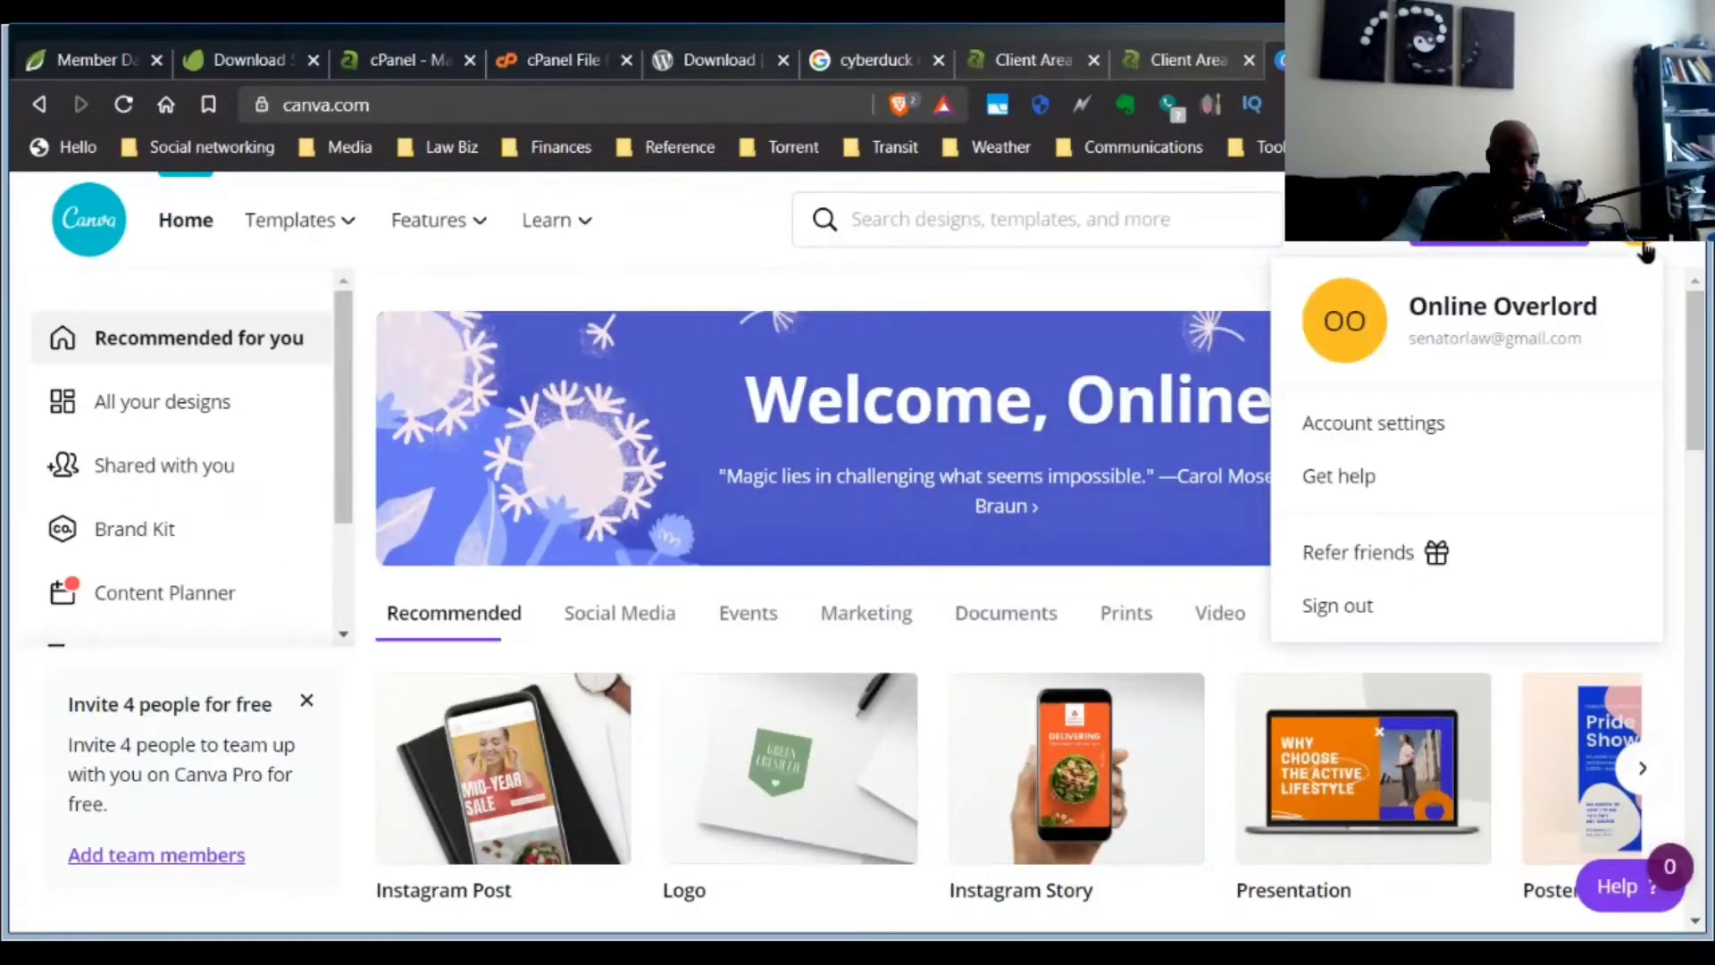
Step: From All your designs, download the ActuaLiving design as ActuaLiving.png with a transparent background
click(243, 404)
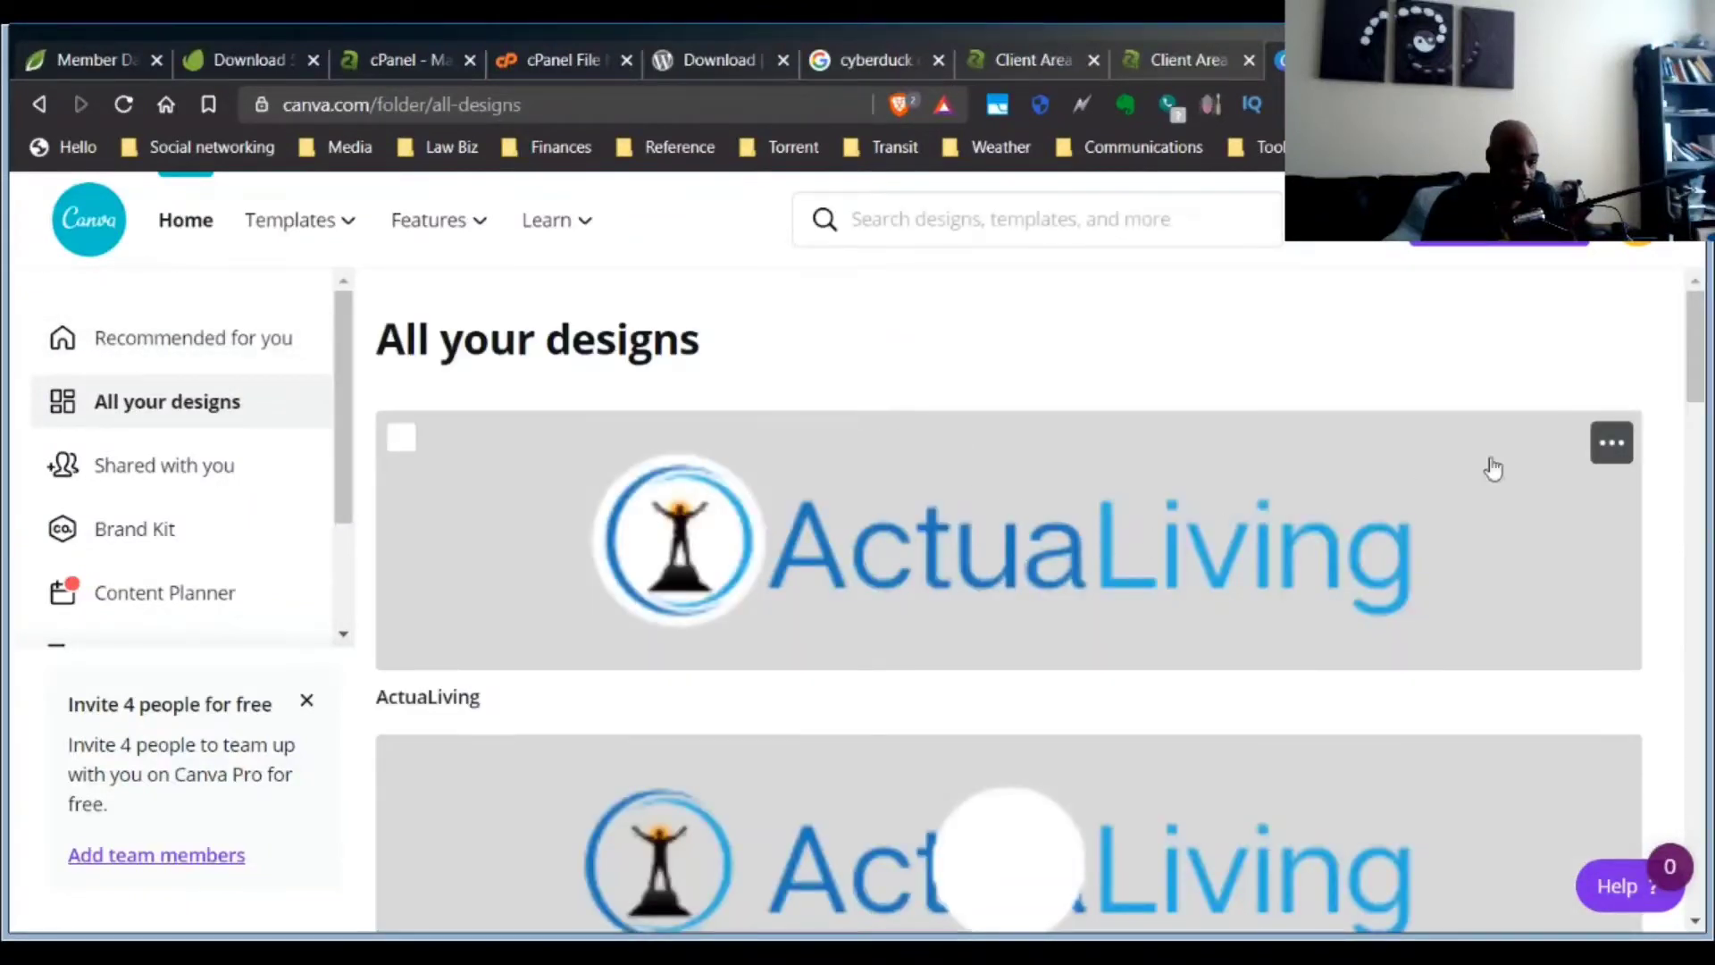
click(1612, 443)
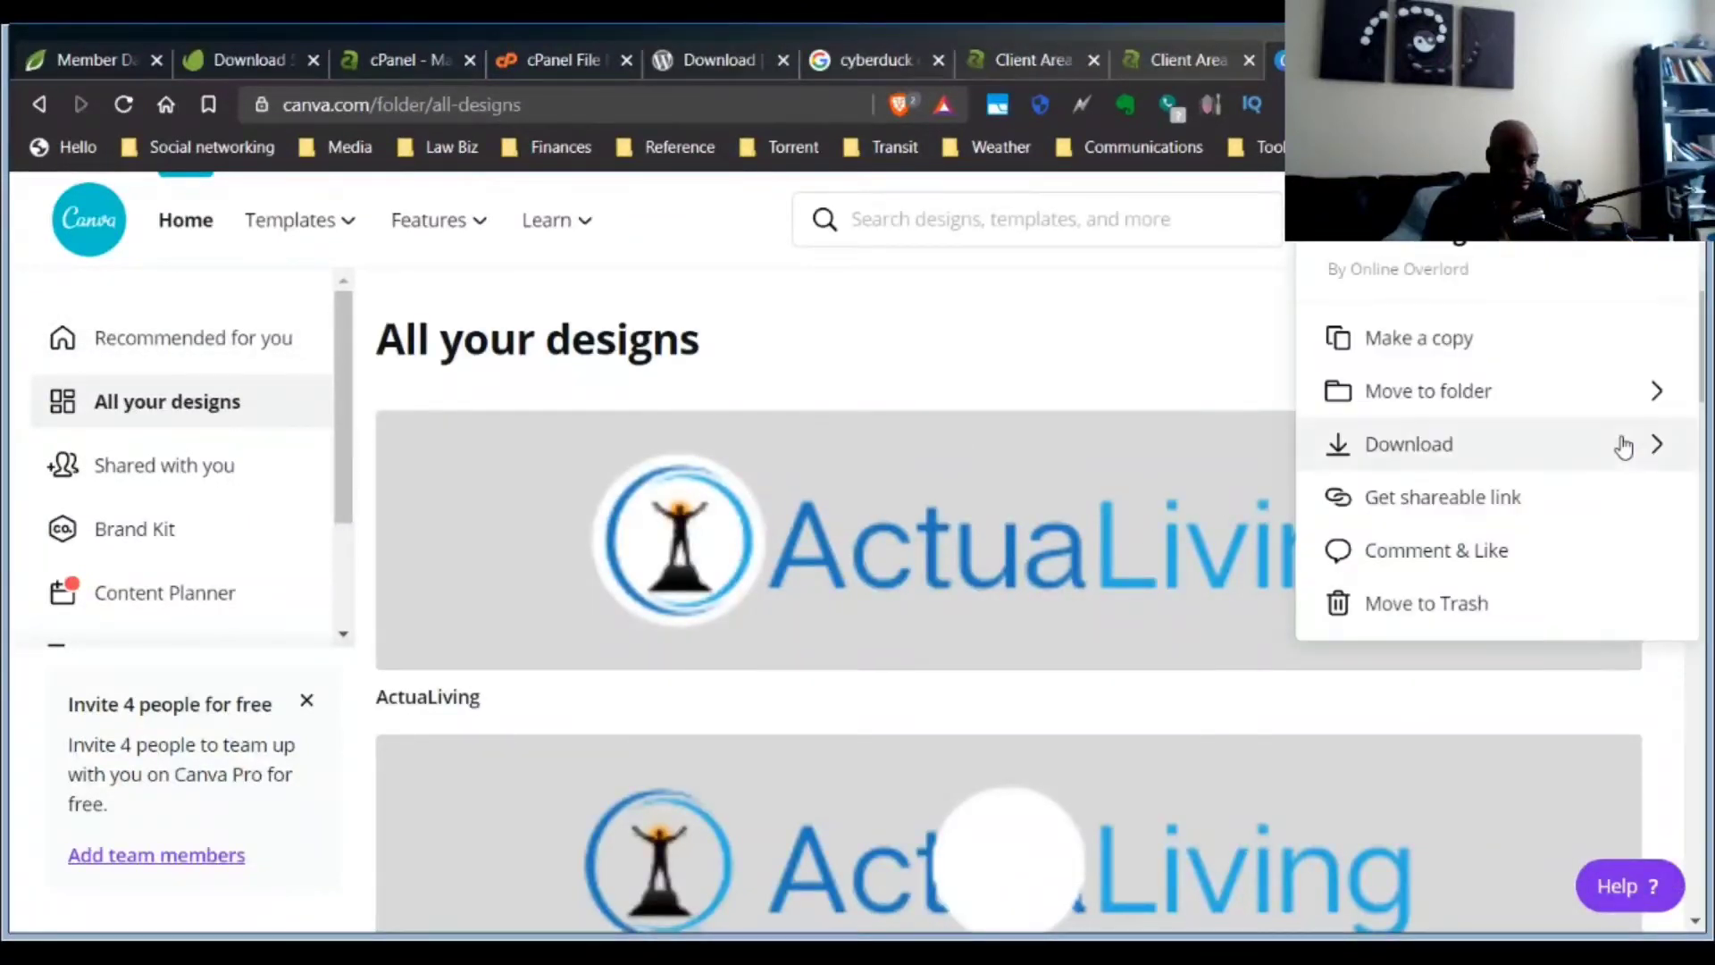
click(1554, 460)
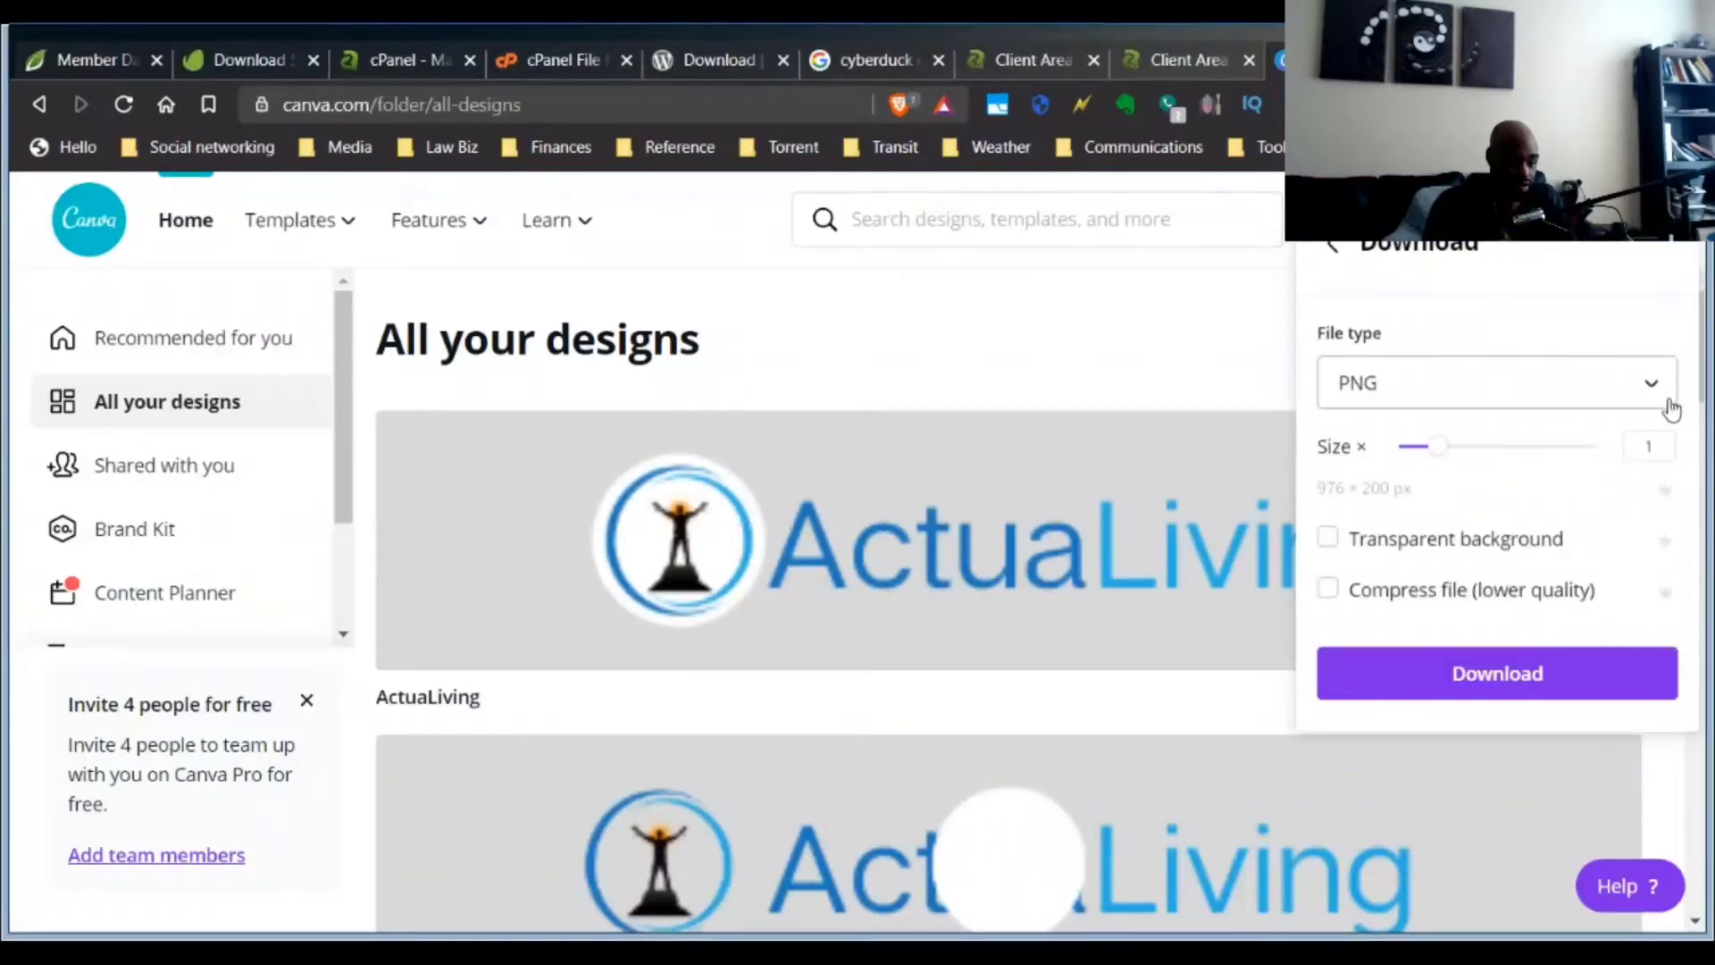
click(1330, 539)
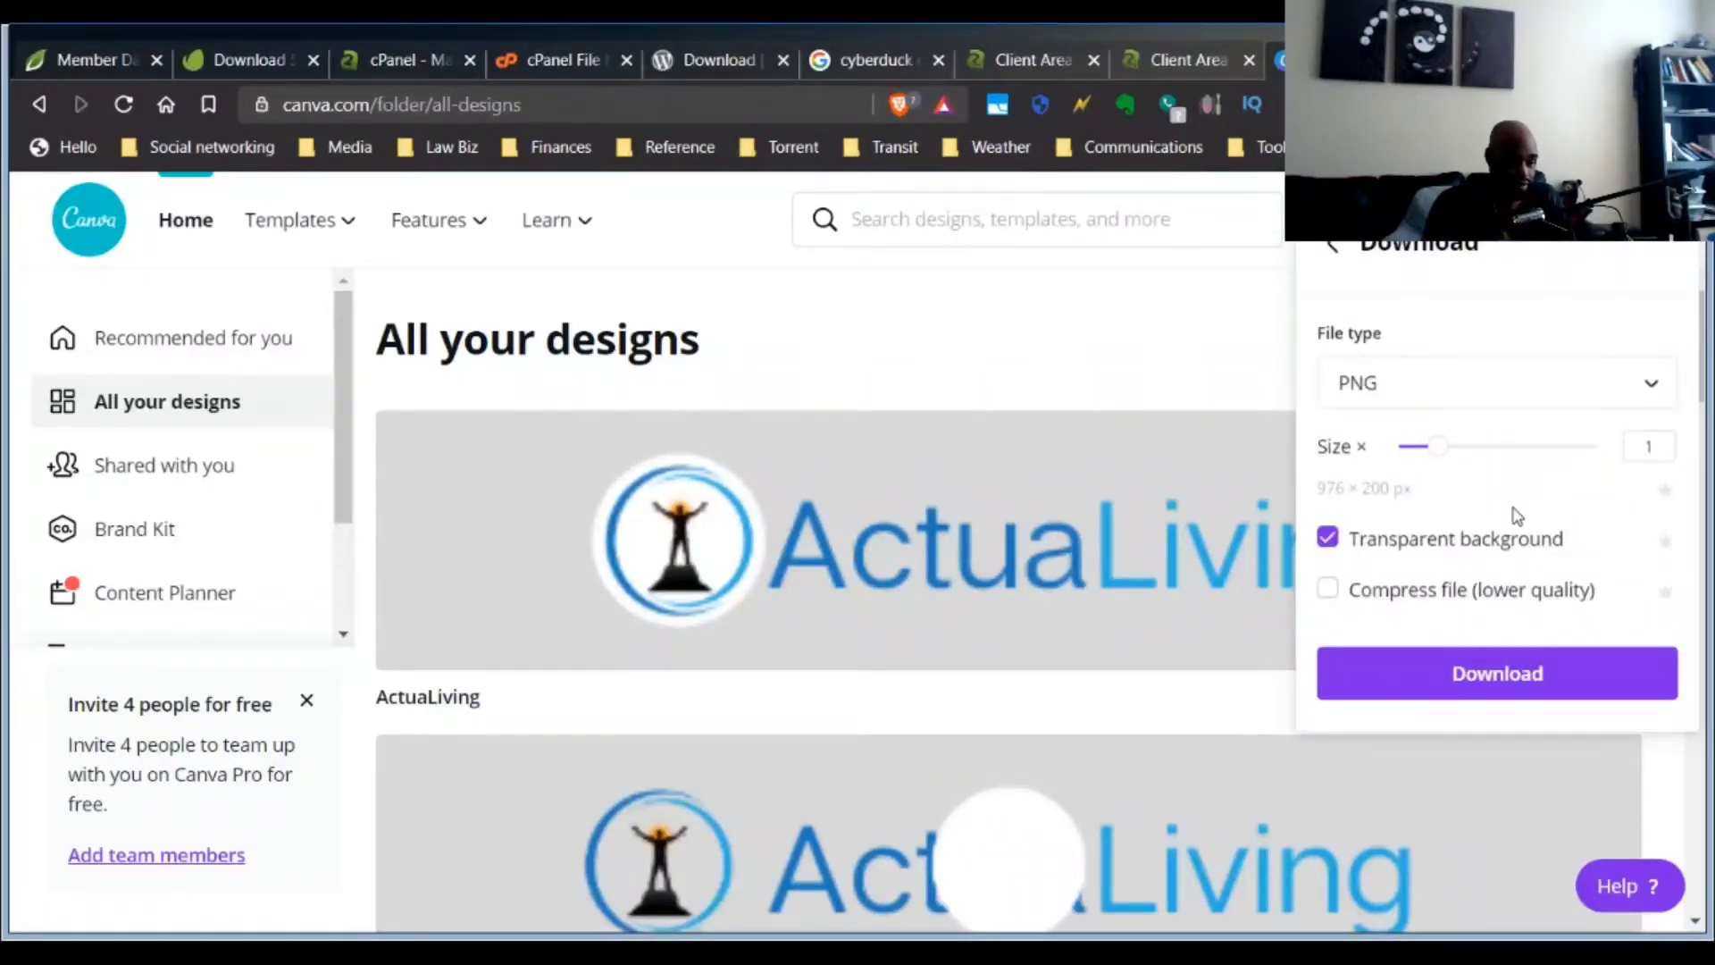
click(1572, 681)
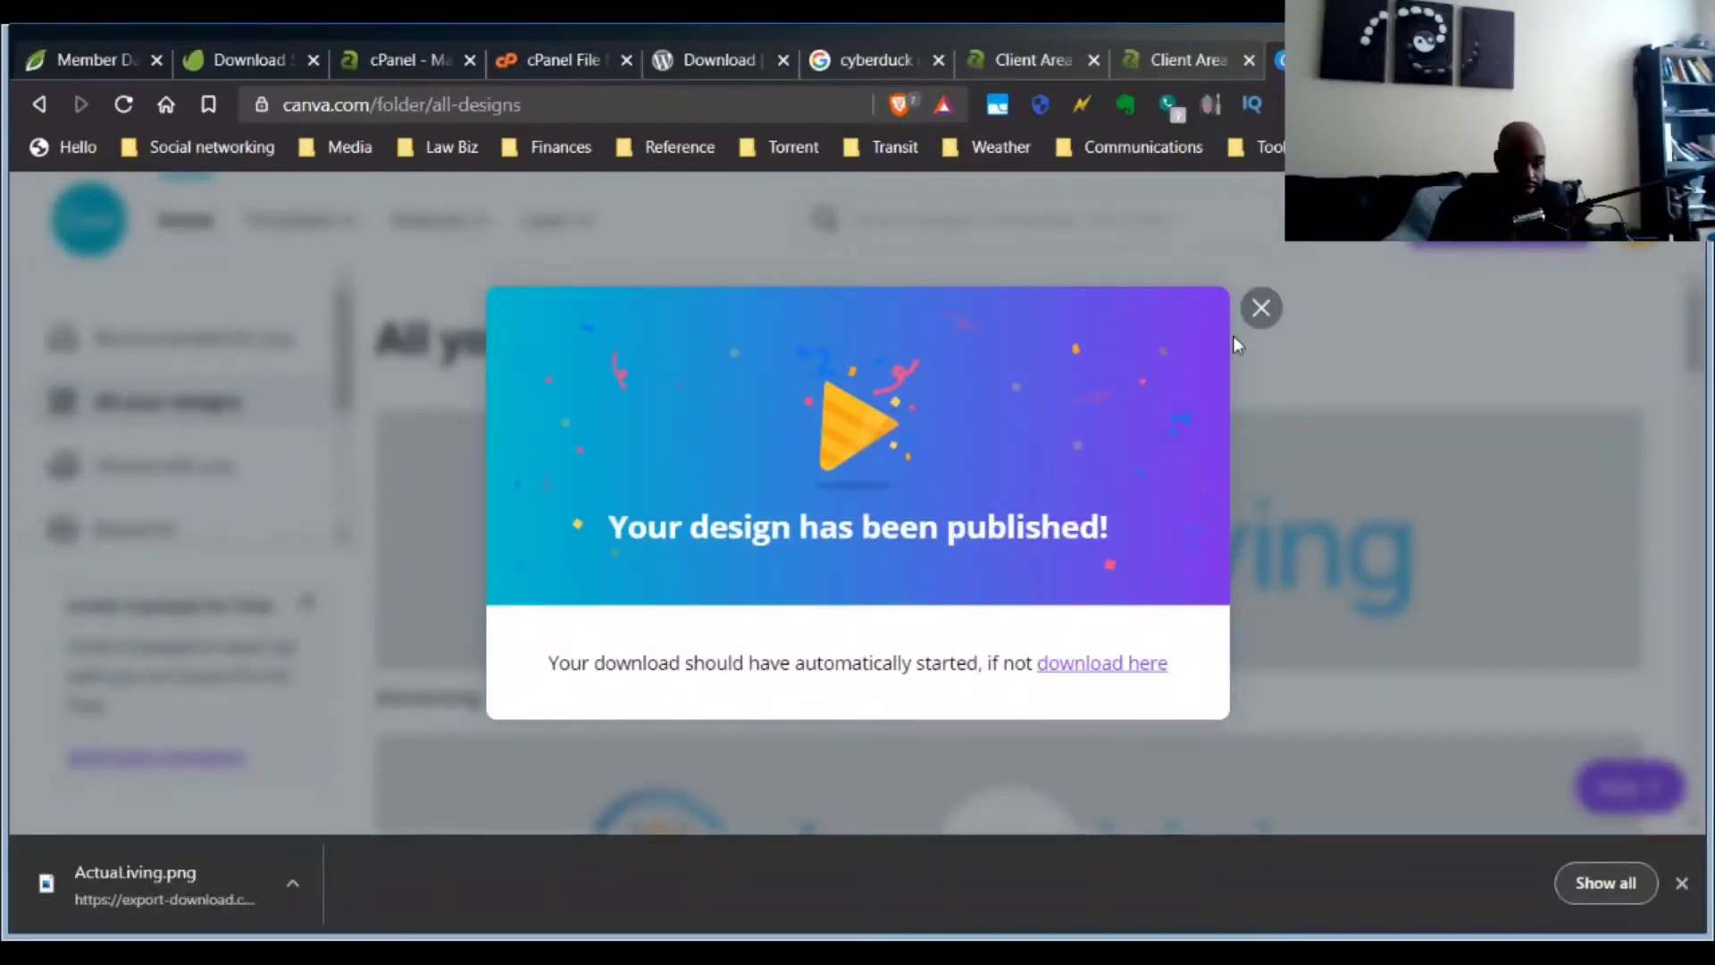
click(1261, 308)
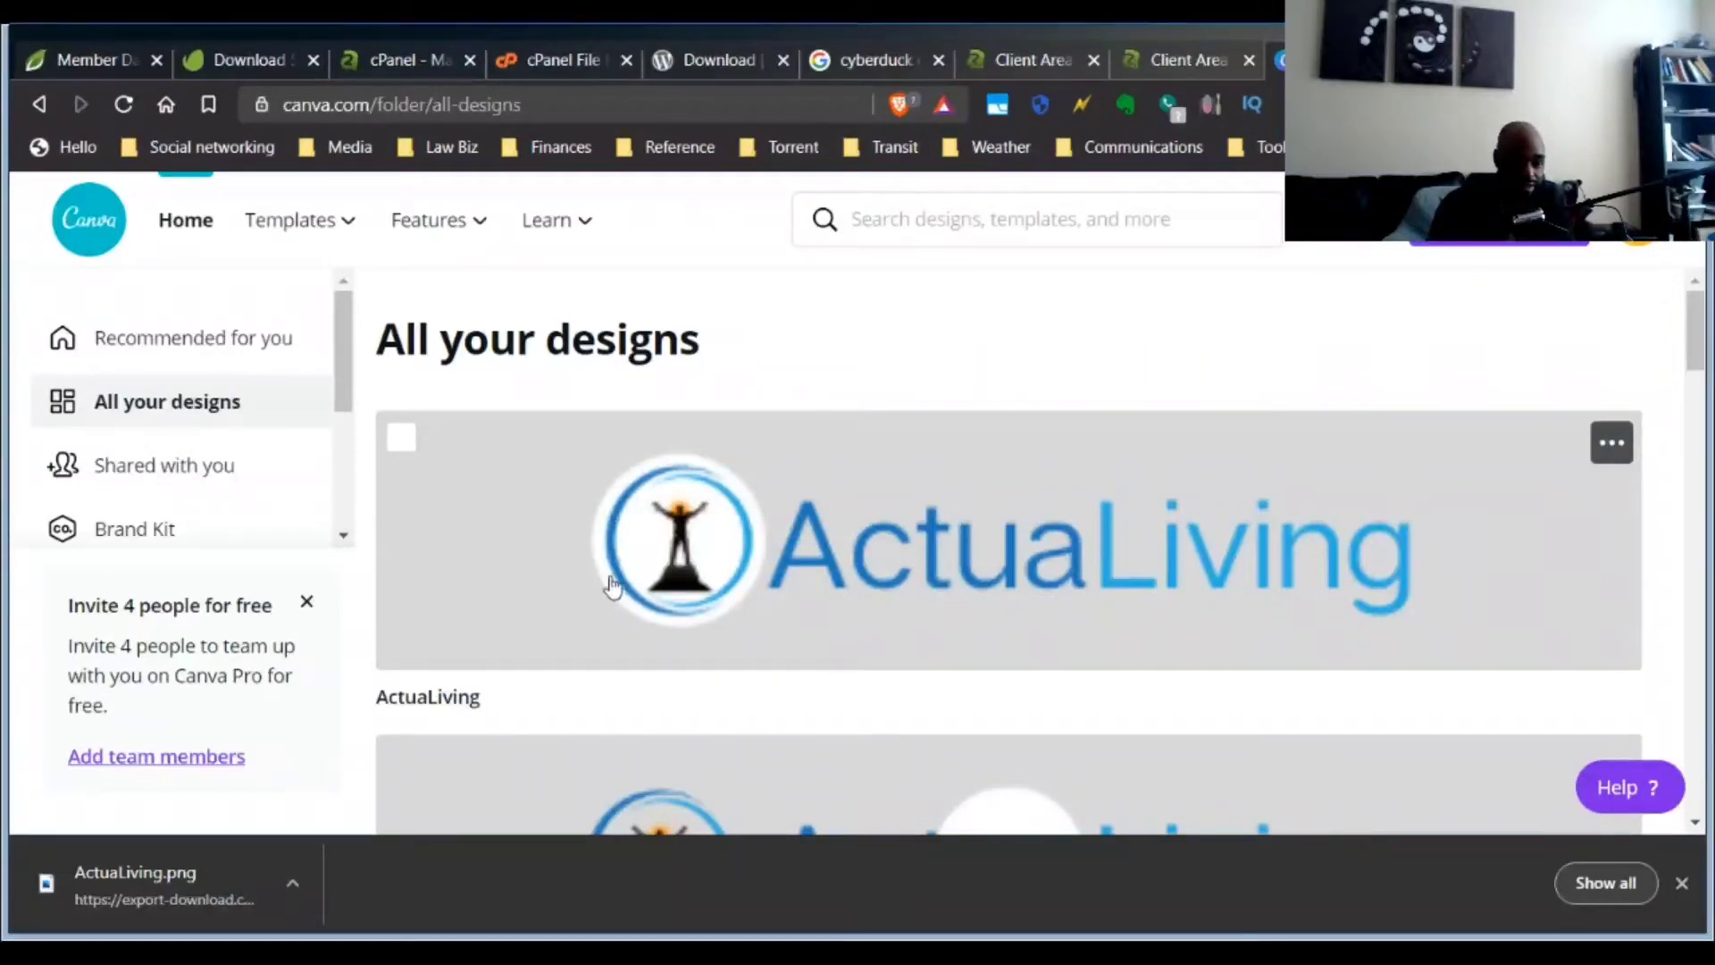
scroll(1004, 558, down, 15)
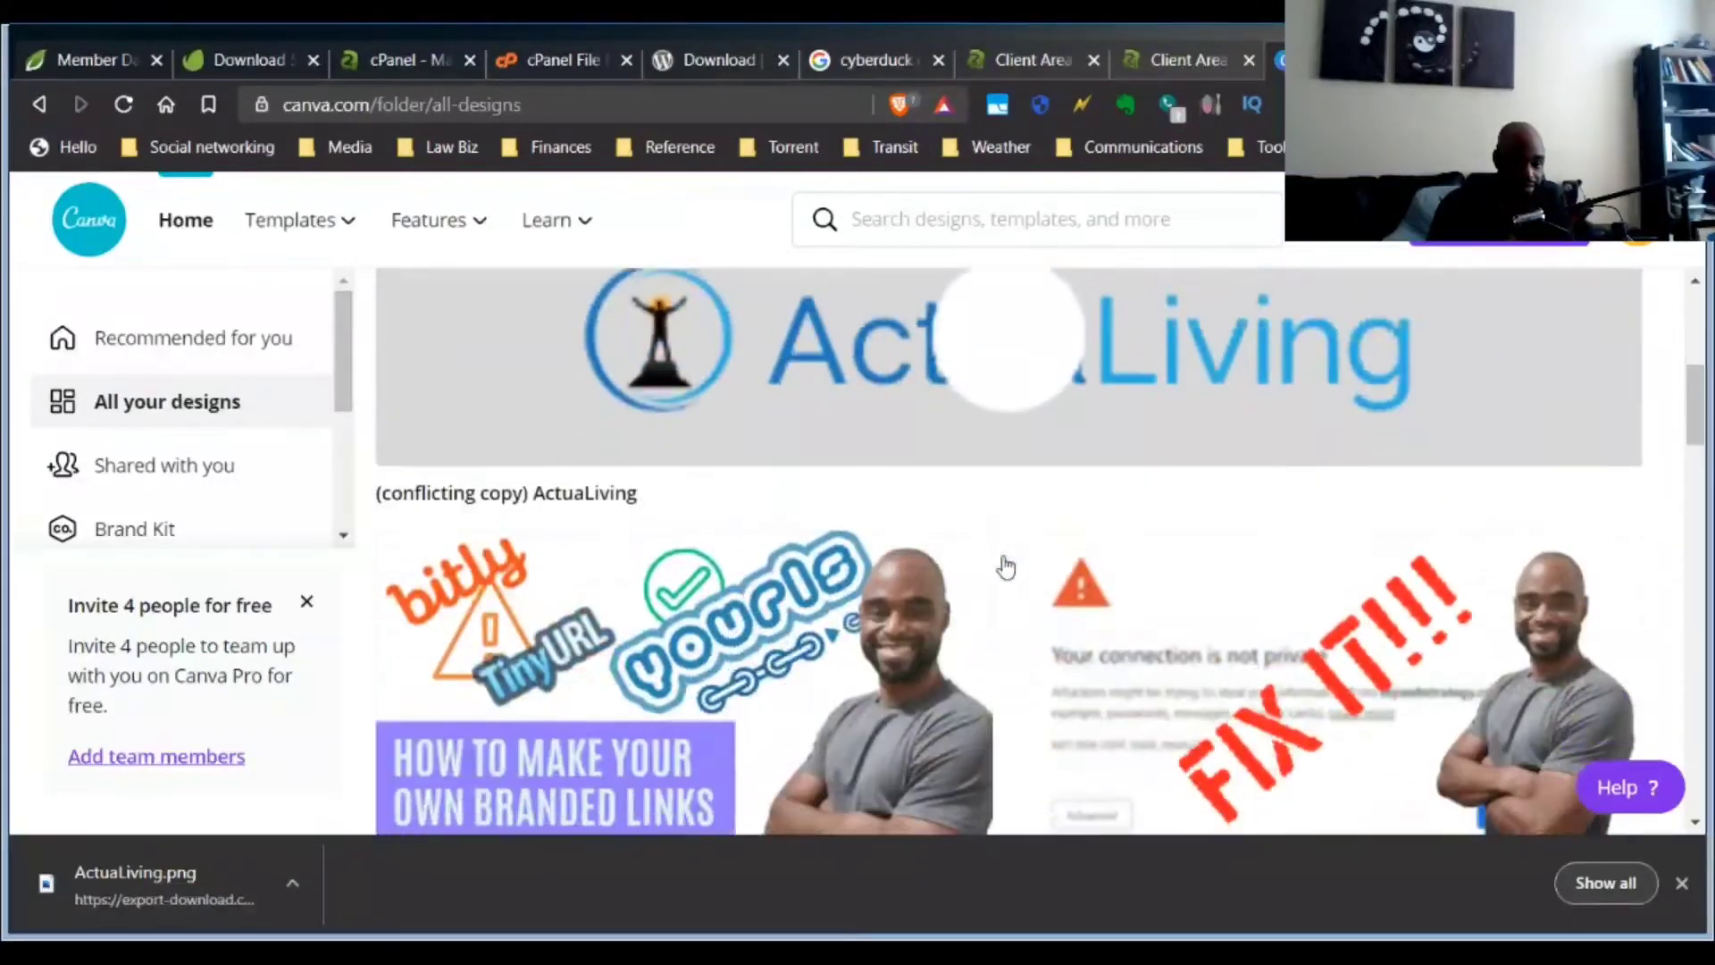
scroll(1004, 563, up, 15)
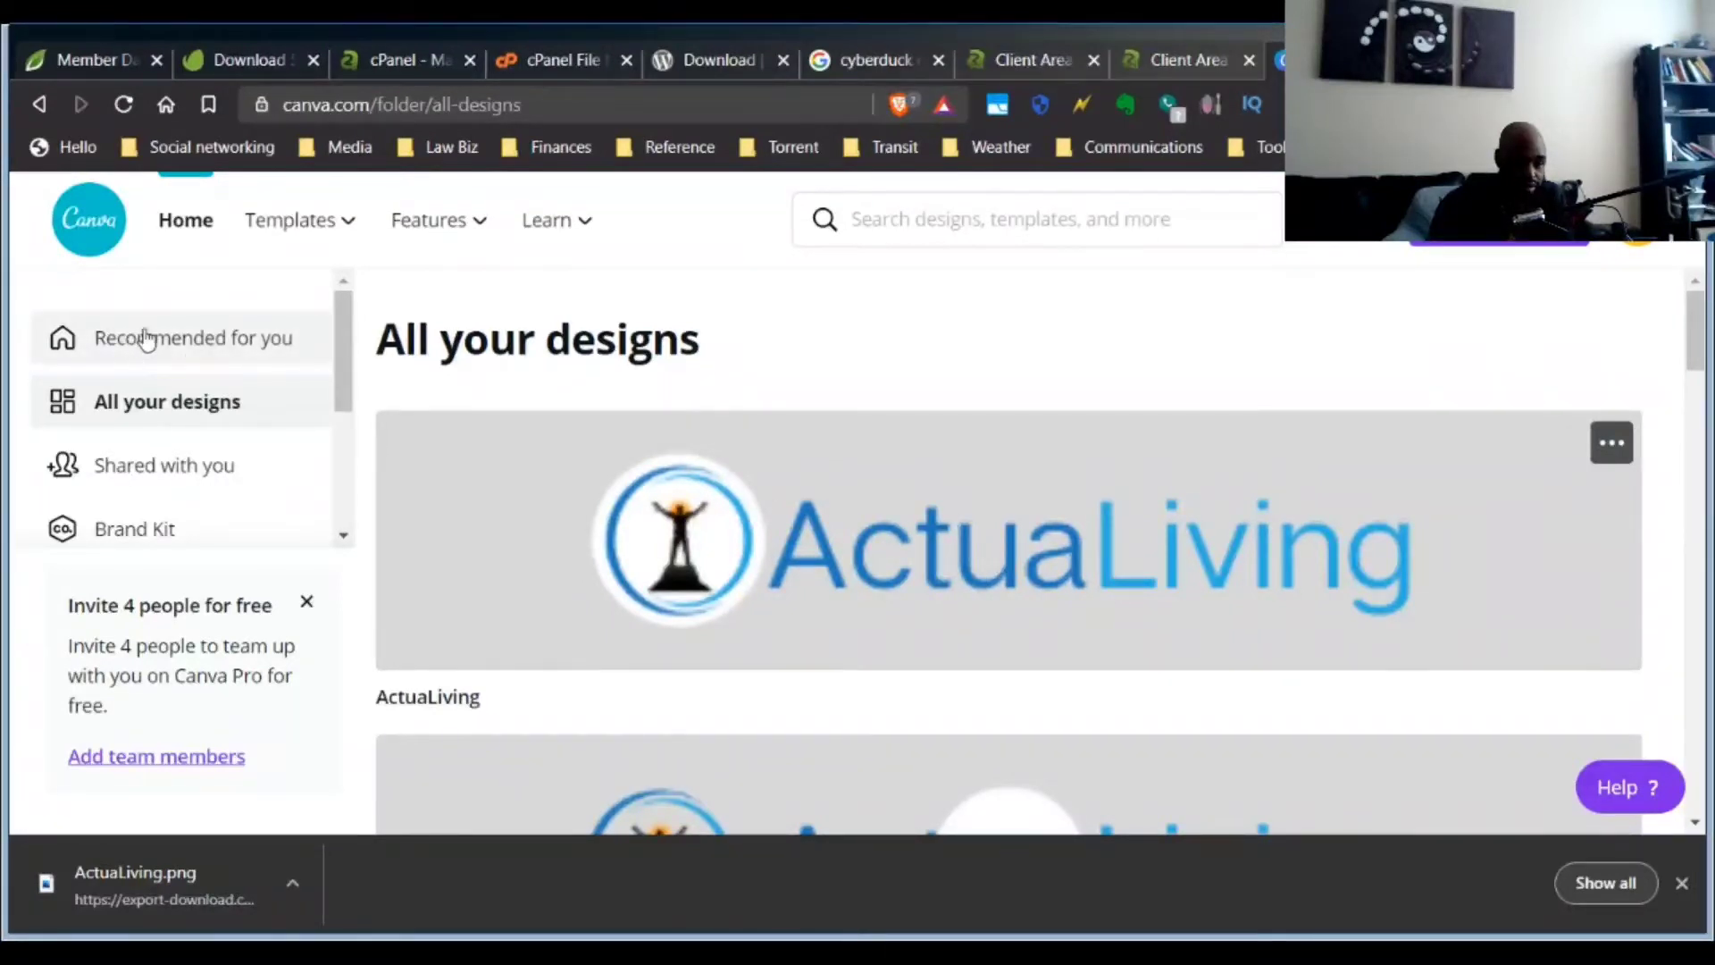
mouse_move(314, 245)
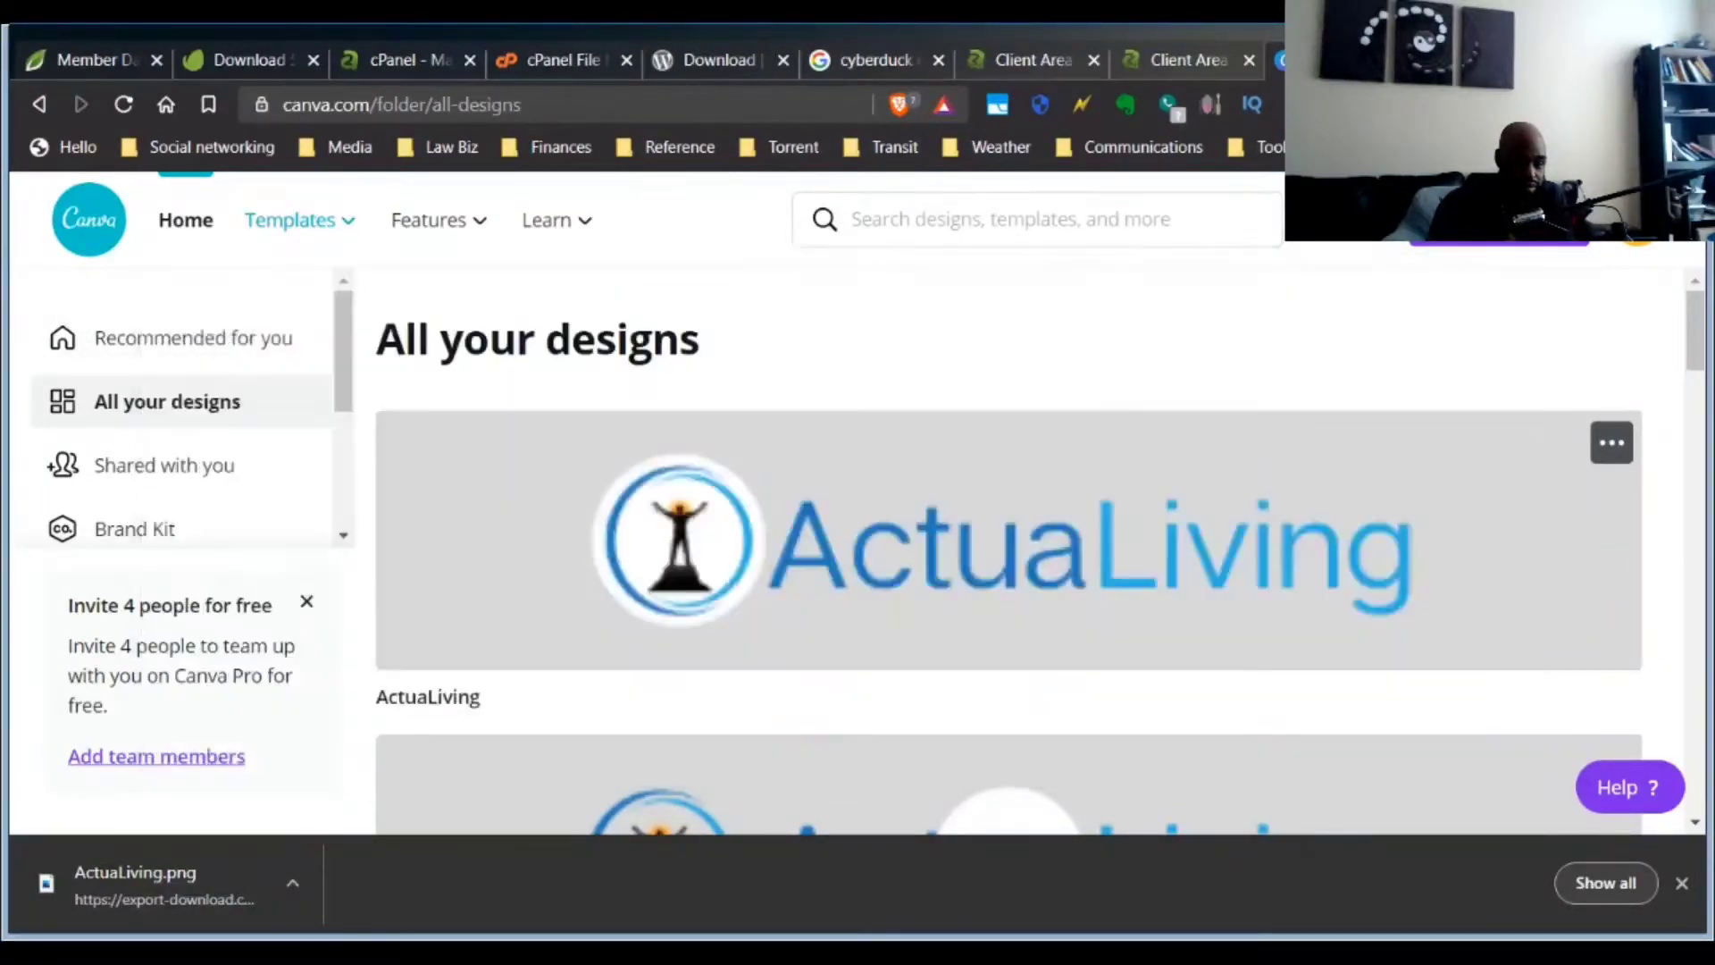
Step: Start a new Logo design, add the uploaded white circle, and make the background dark grey
click(1500, 221)
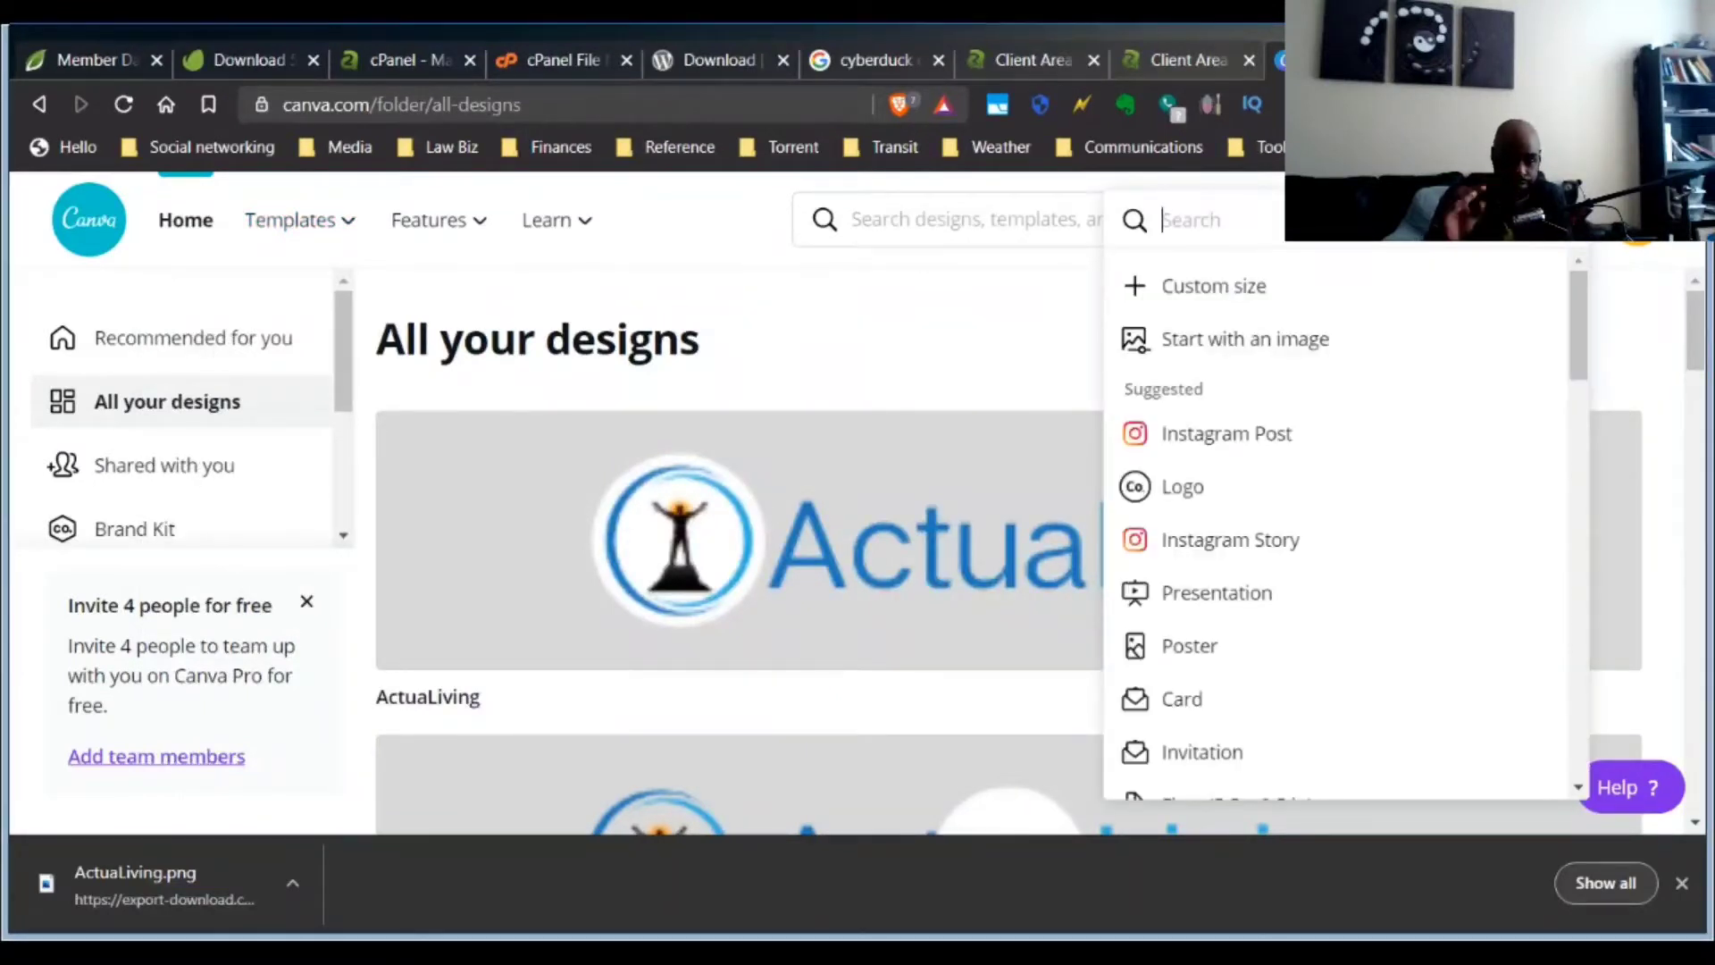
click(1213, 501)
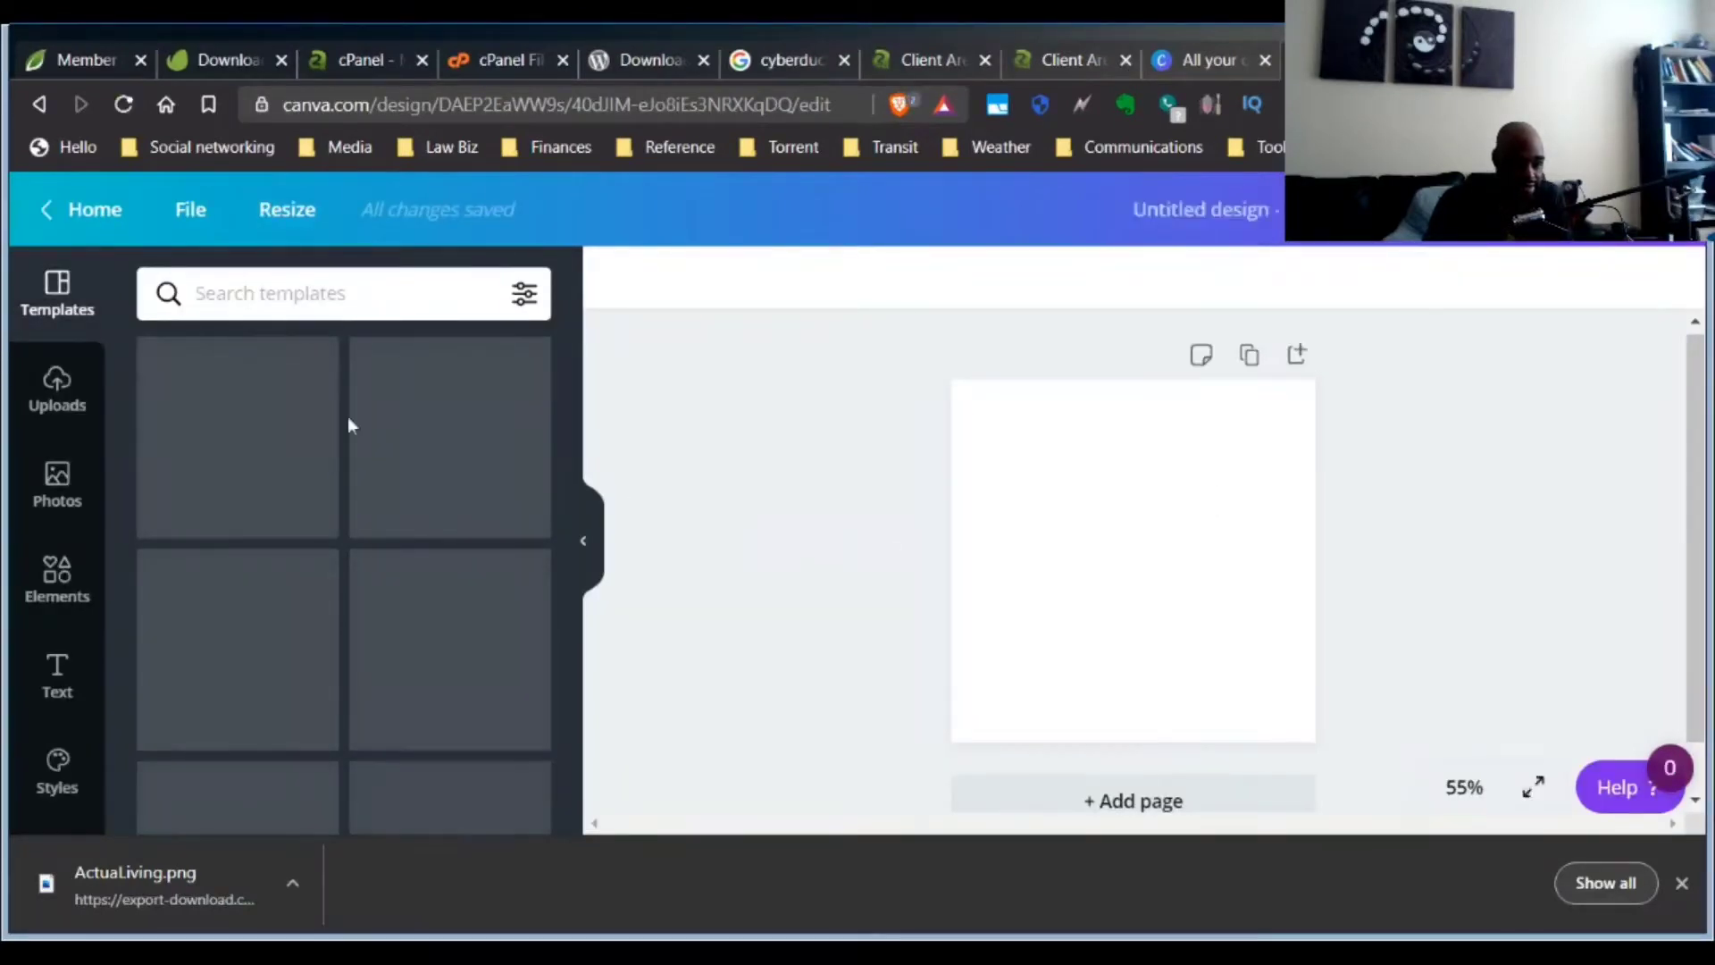
click(46, 404)
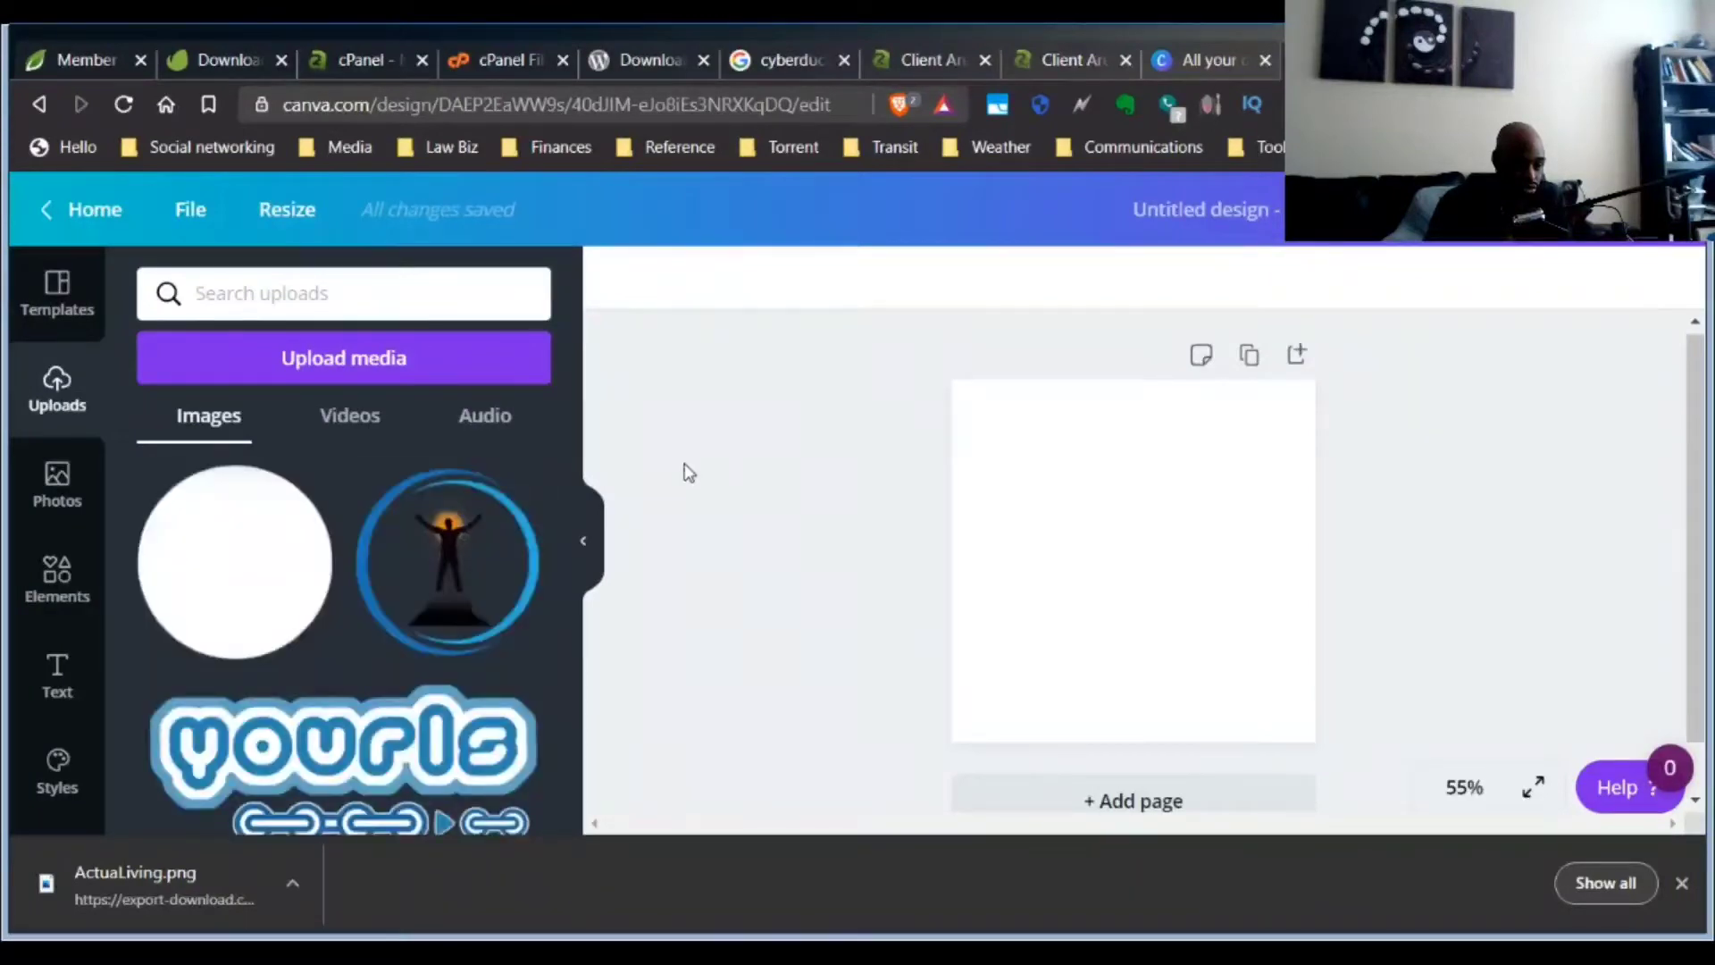
drag(271, 561, 1214, 528)
click(989, 502)
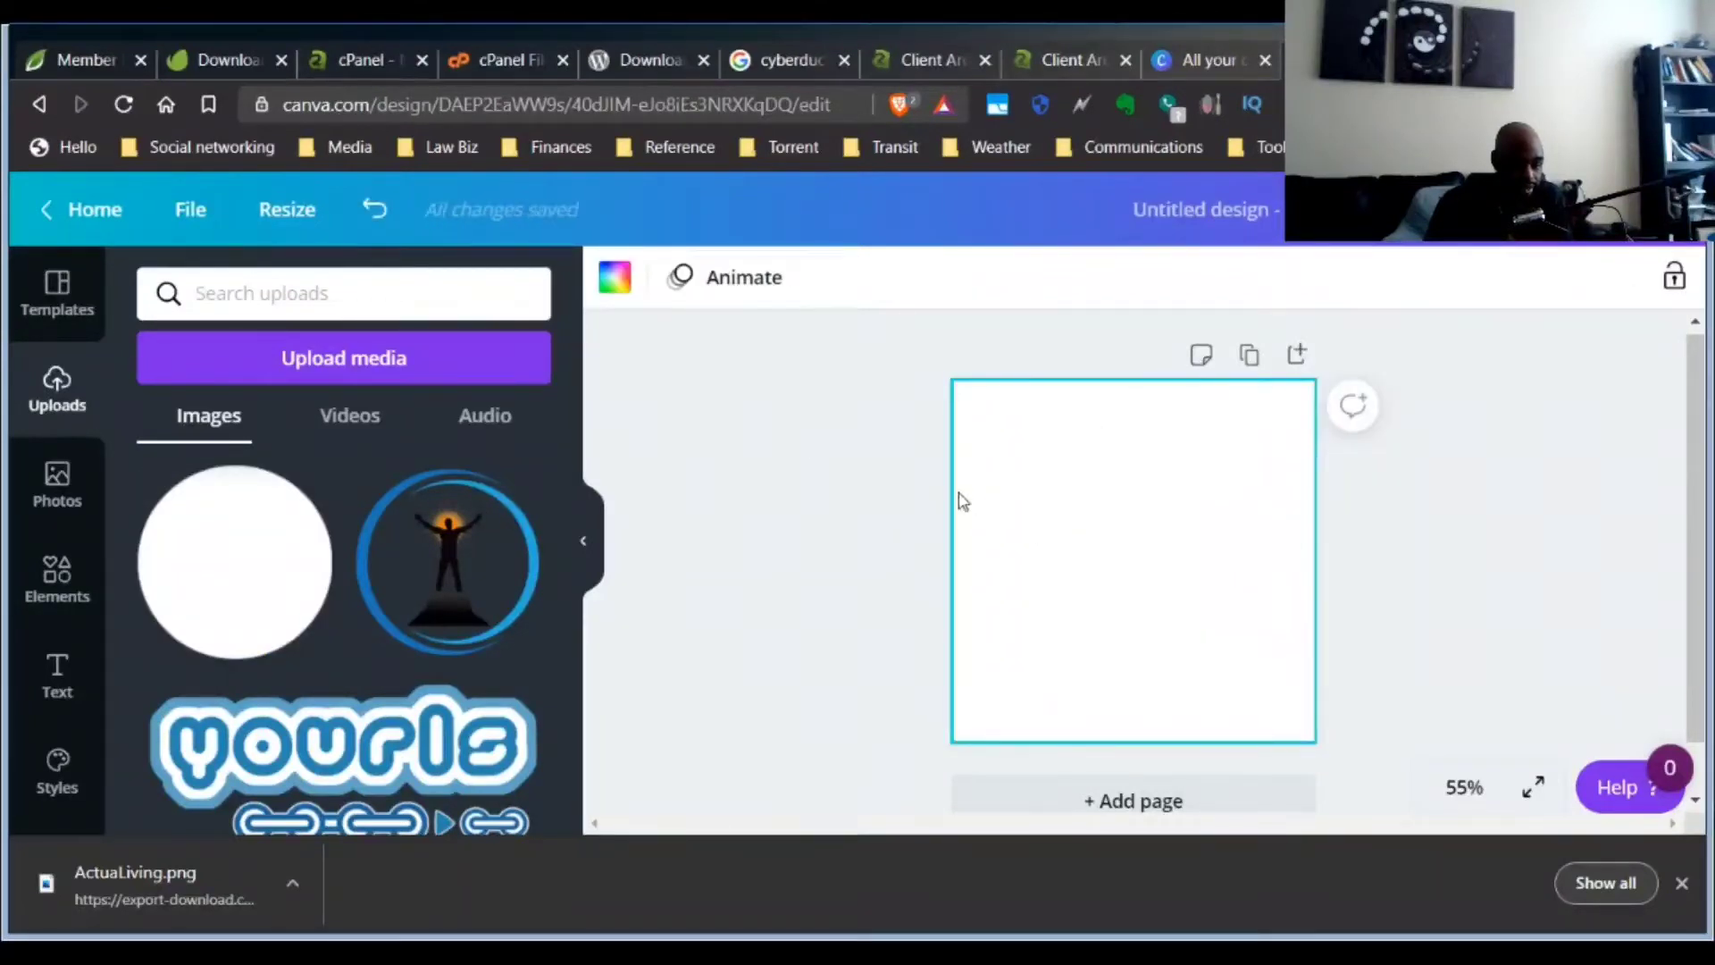
click(615, 277)
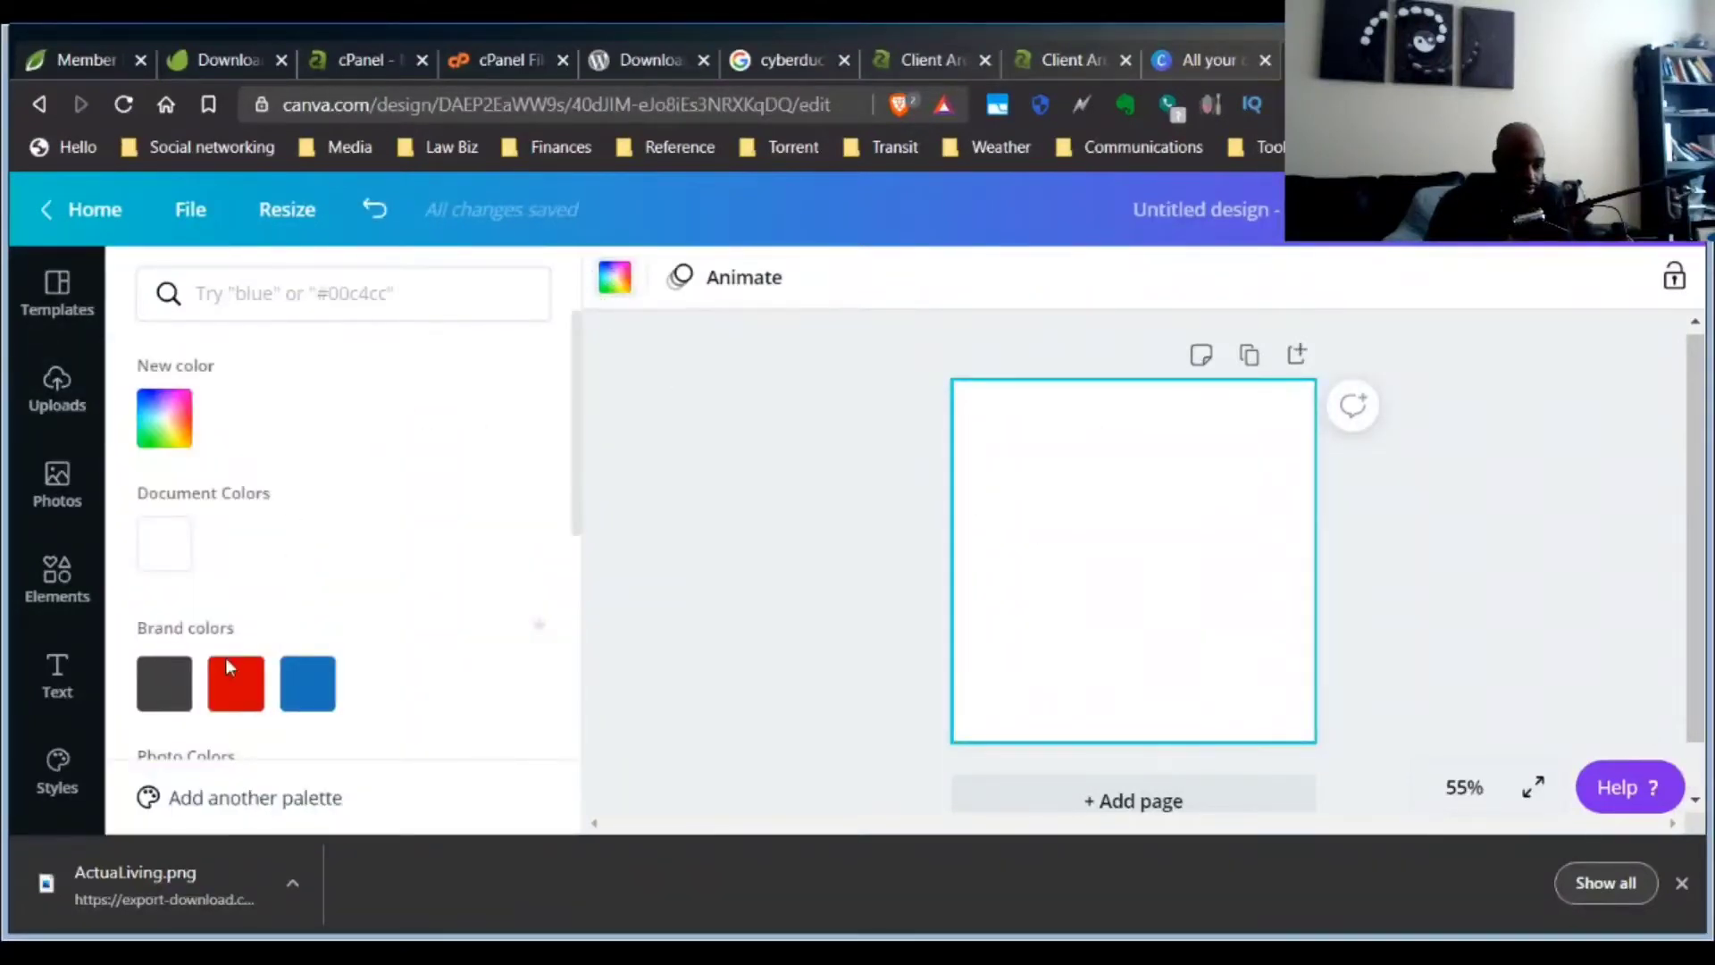
click(182, 693)
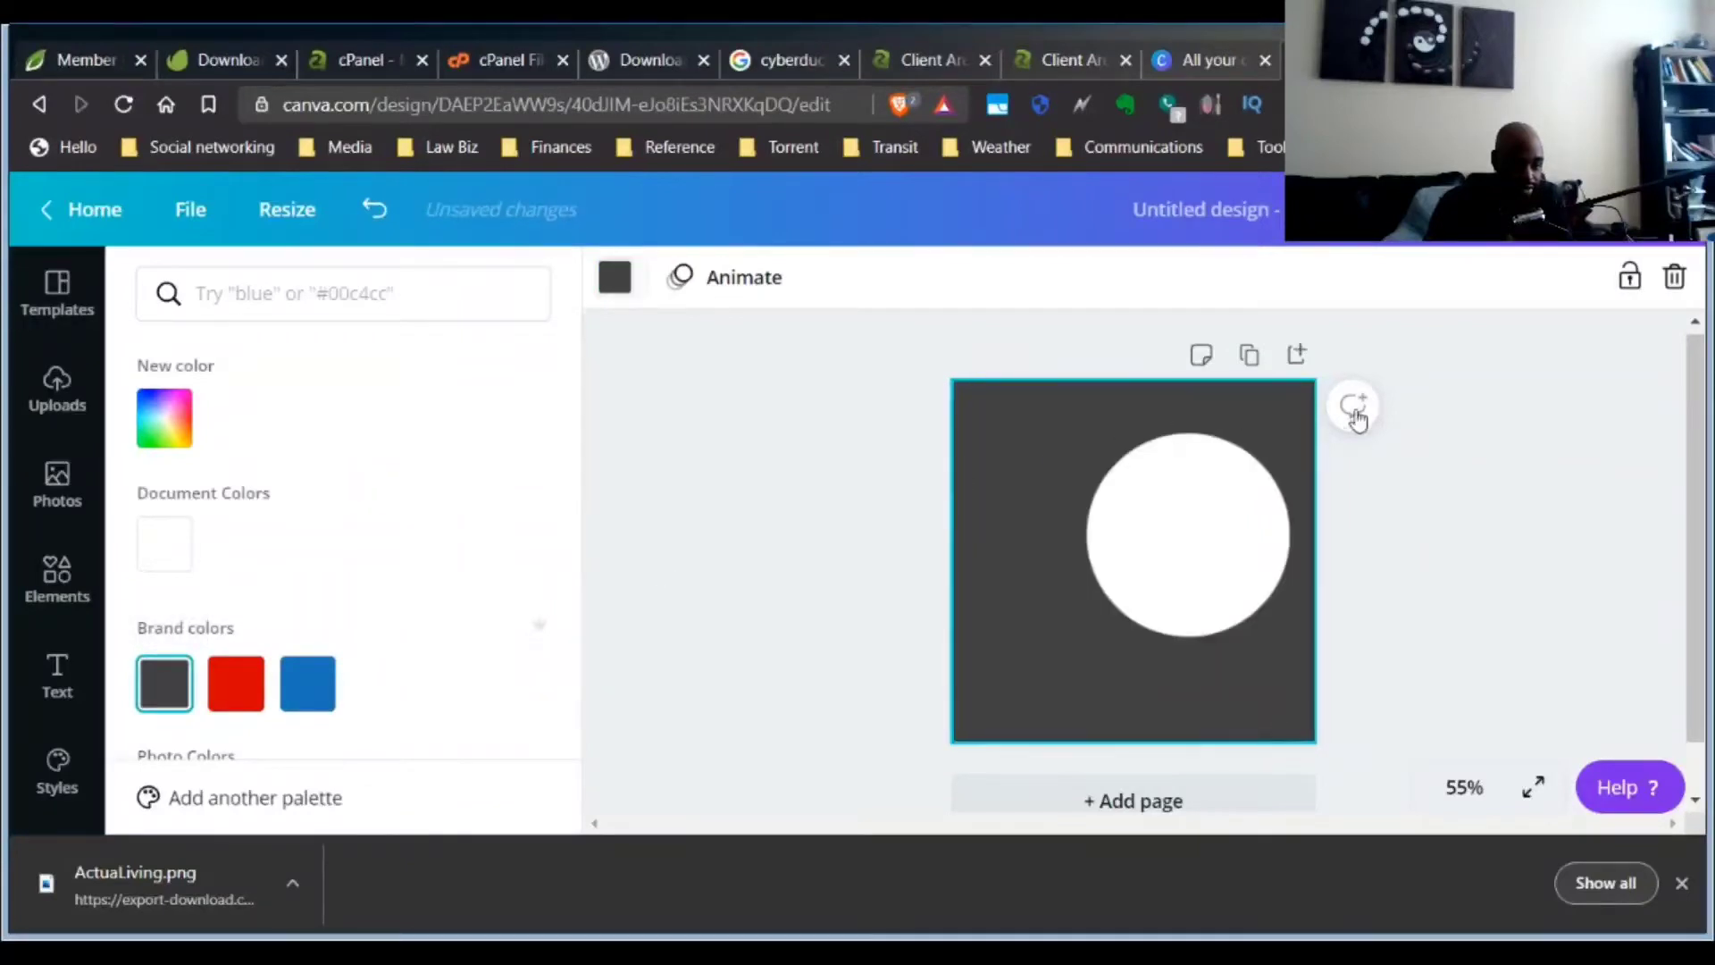
Step: Centre the white circle and place the ActuaLiving logo image over it
drag(1218, 536, 1168, 558)
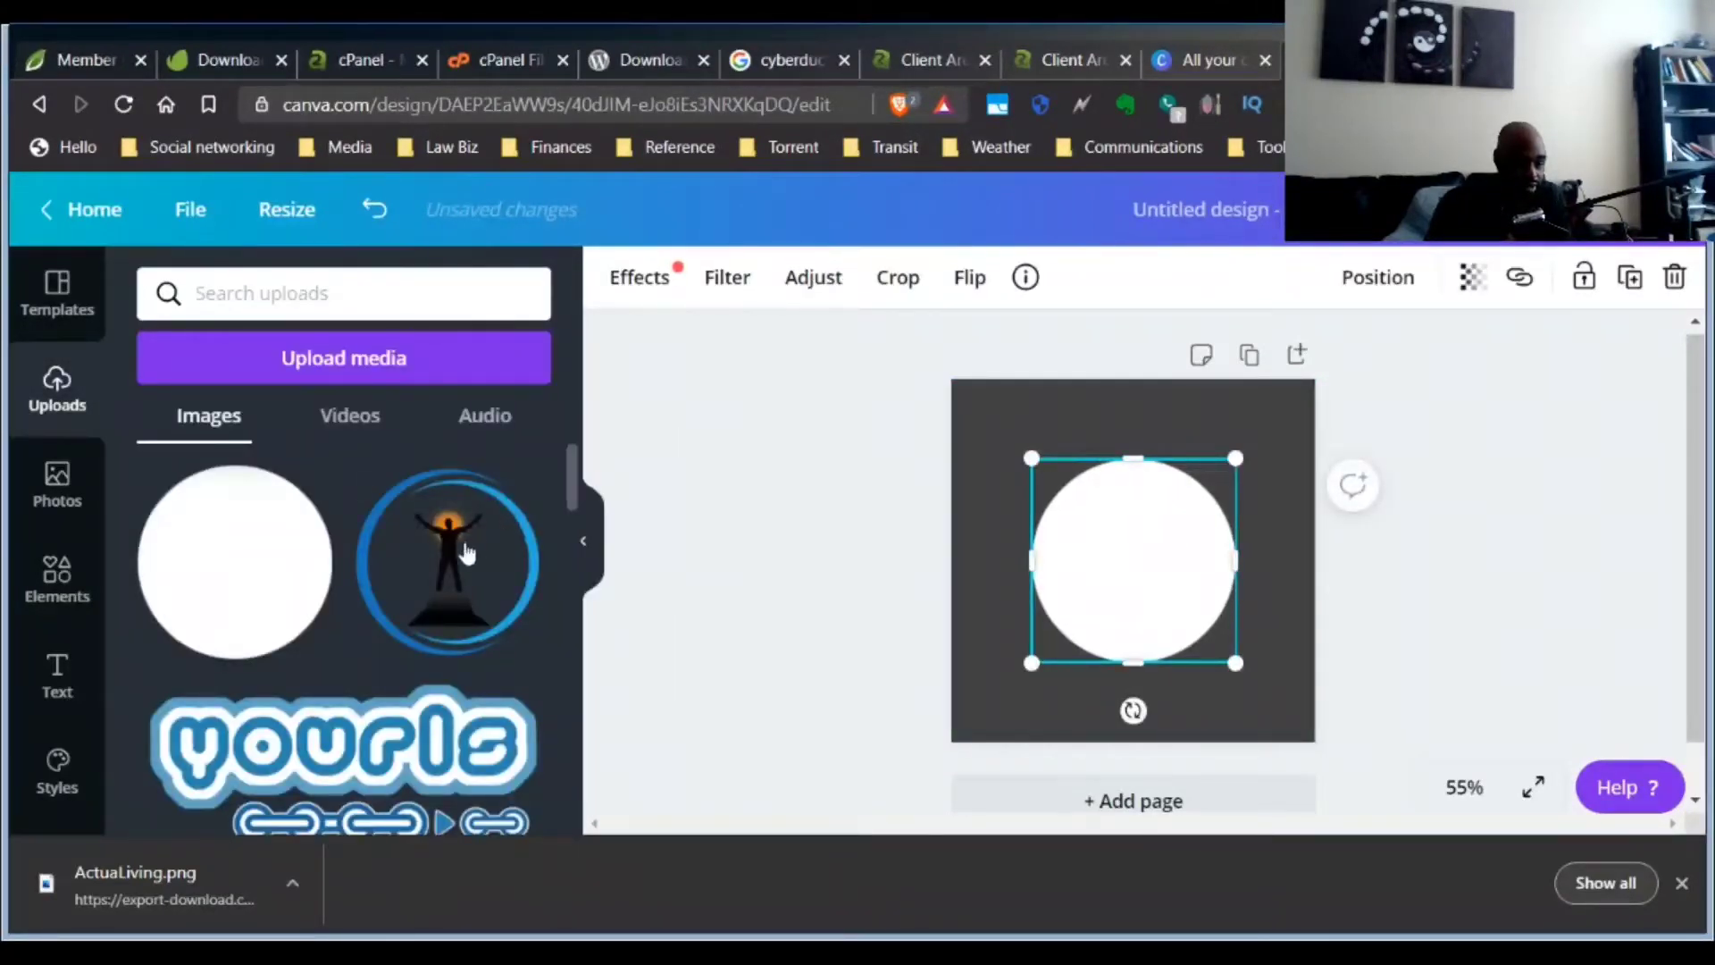
drag(466, 553, 1152, 561)
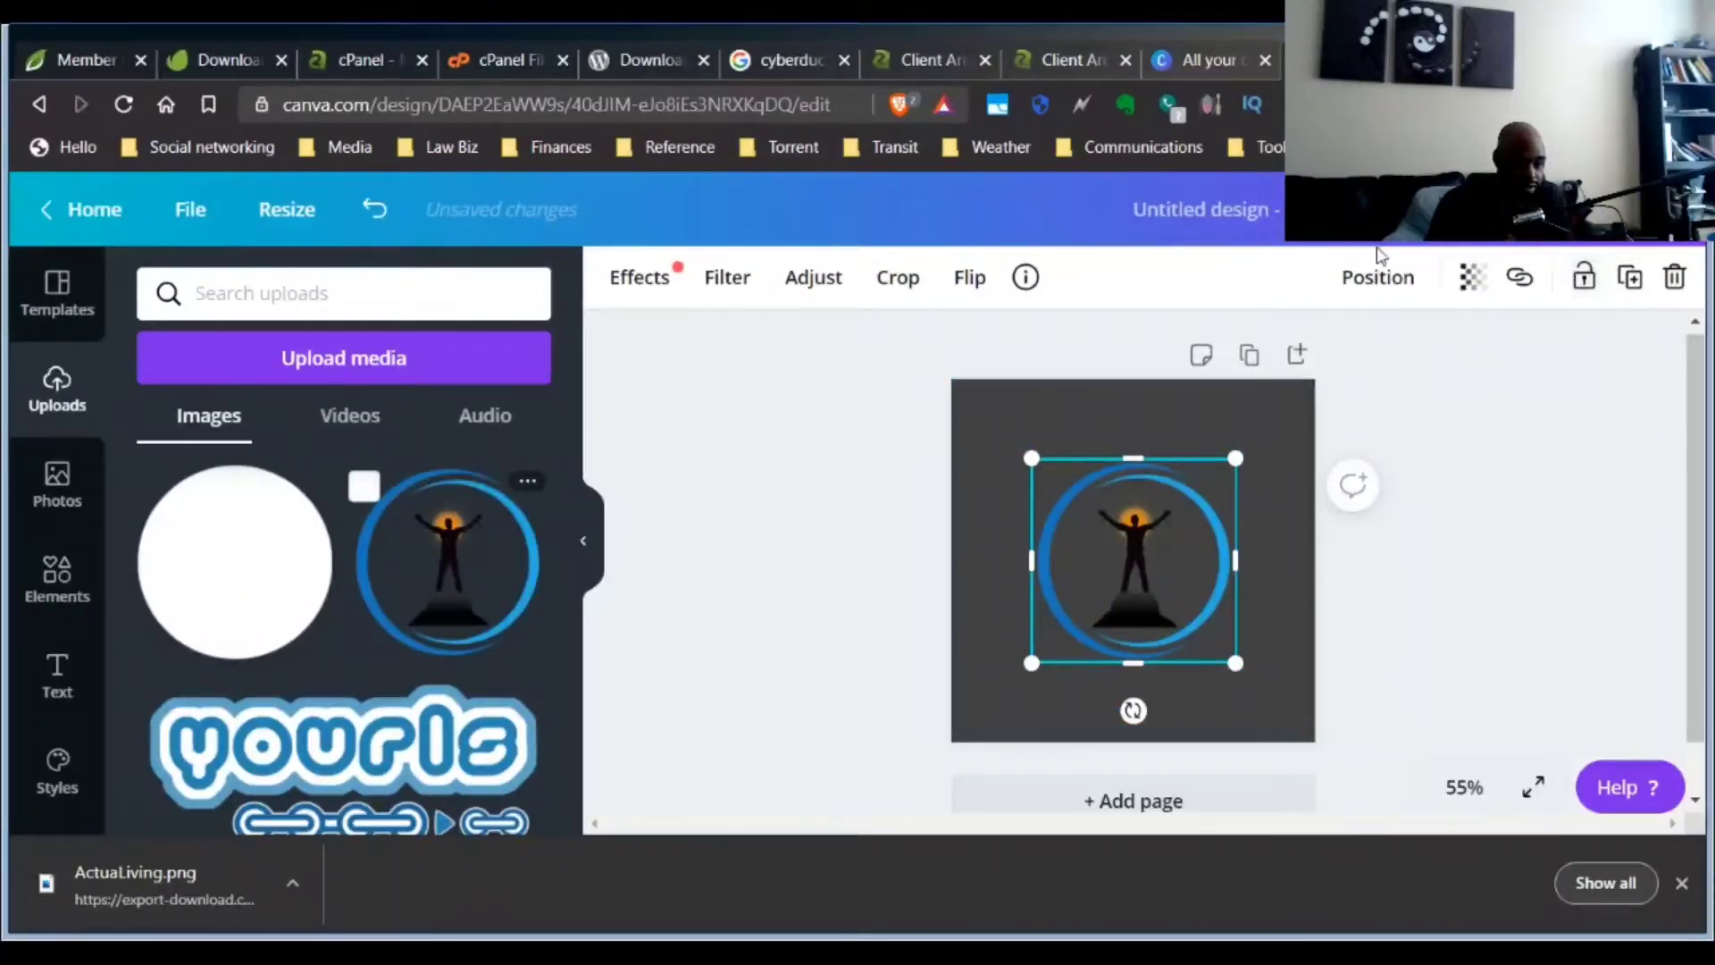
click(375, 209)
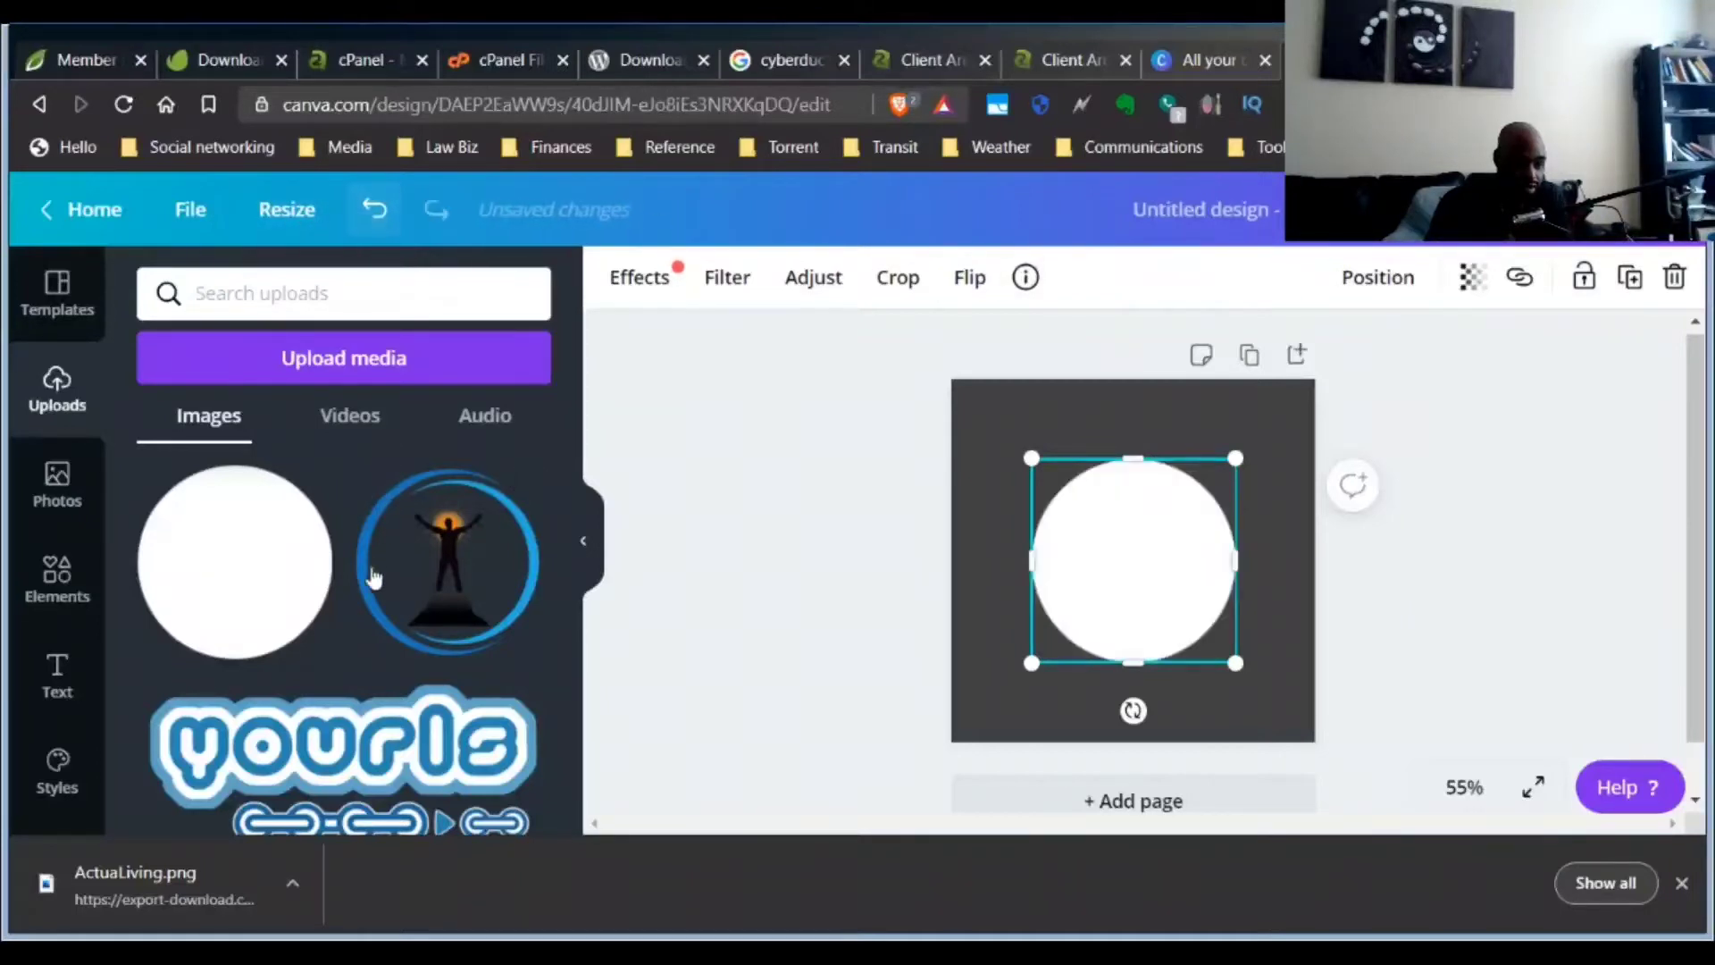
click(816, 613)
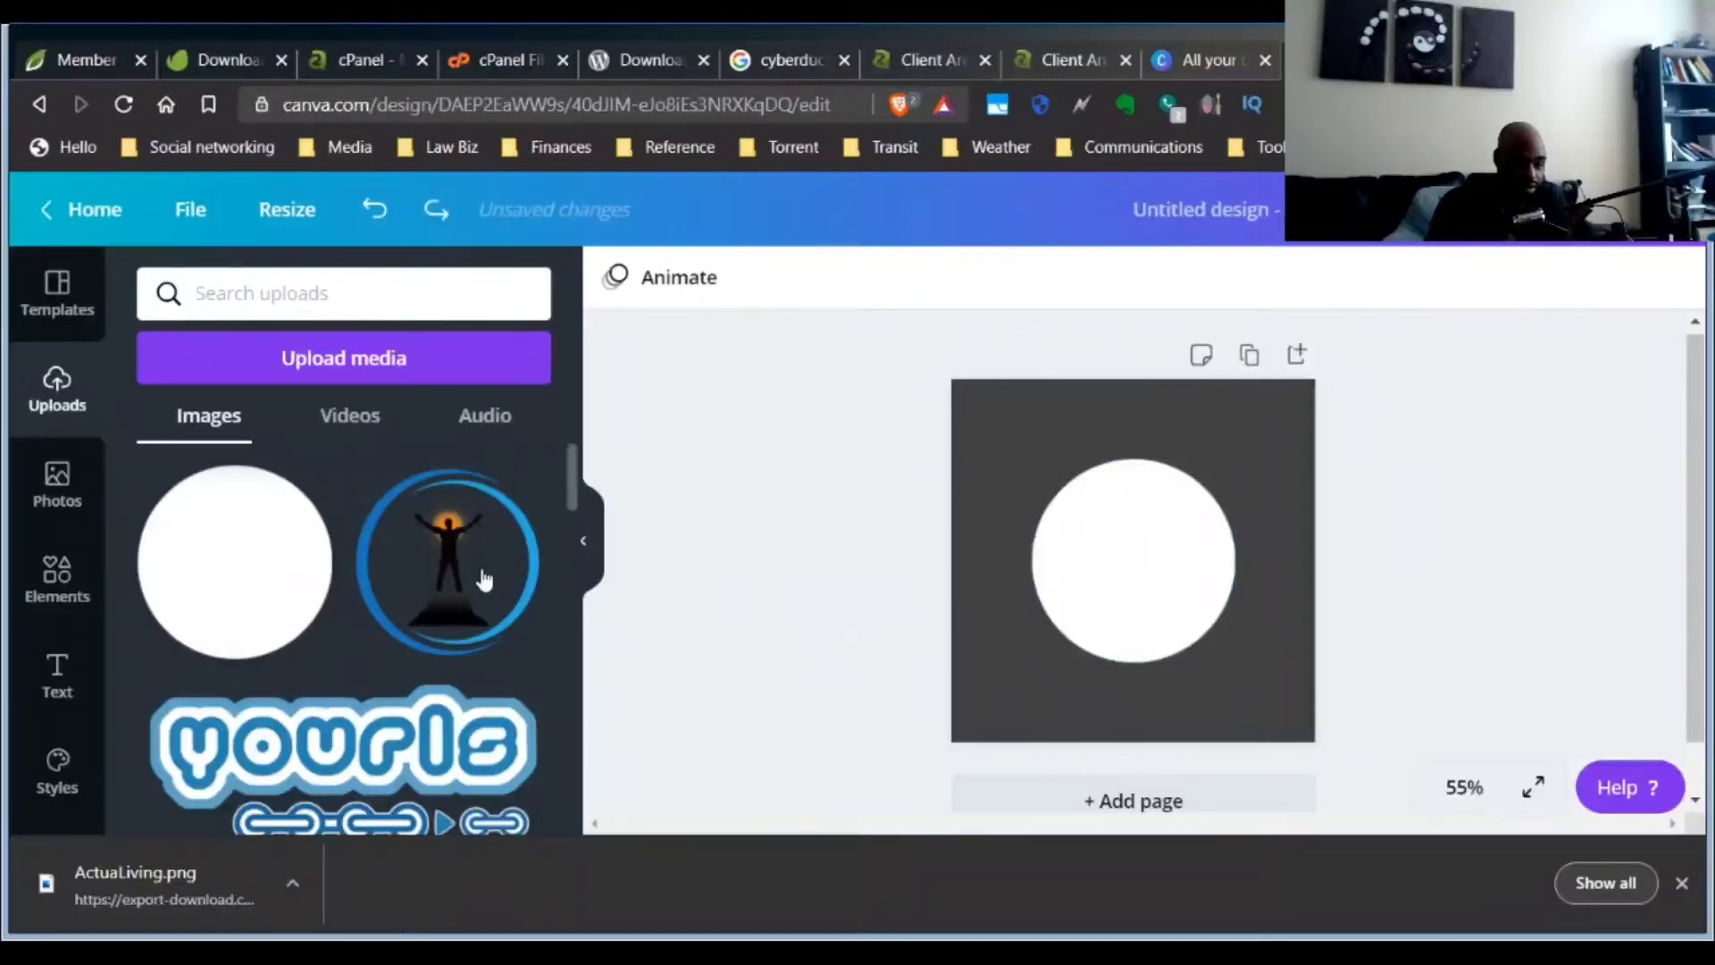
drag(479, 574, 938, 677)
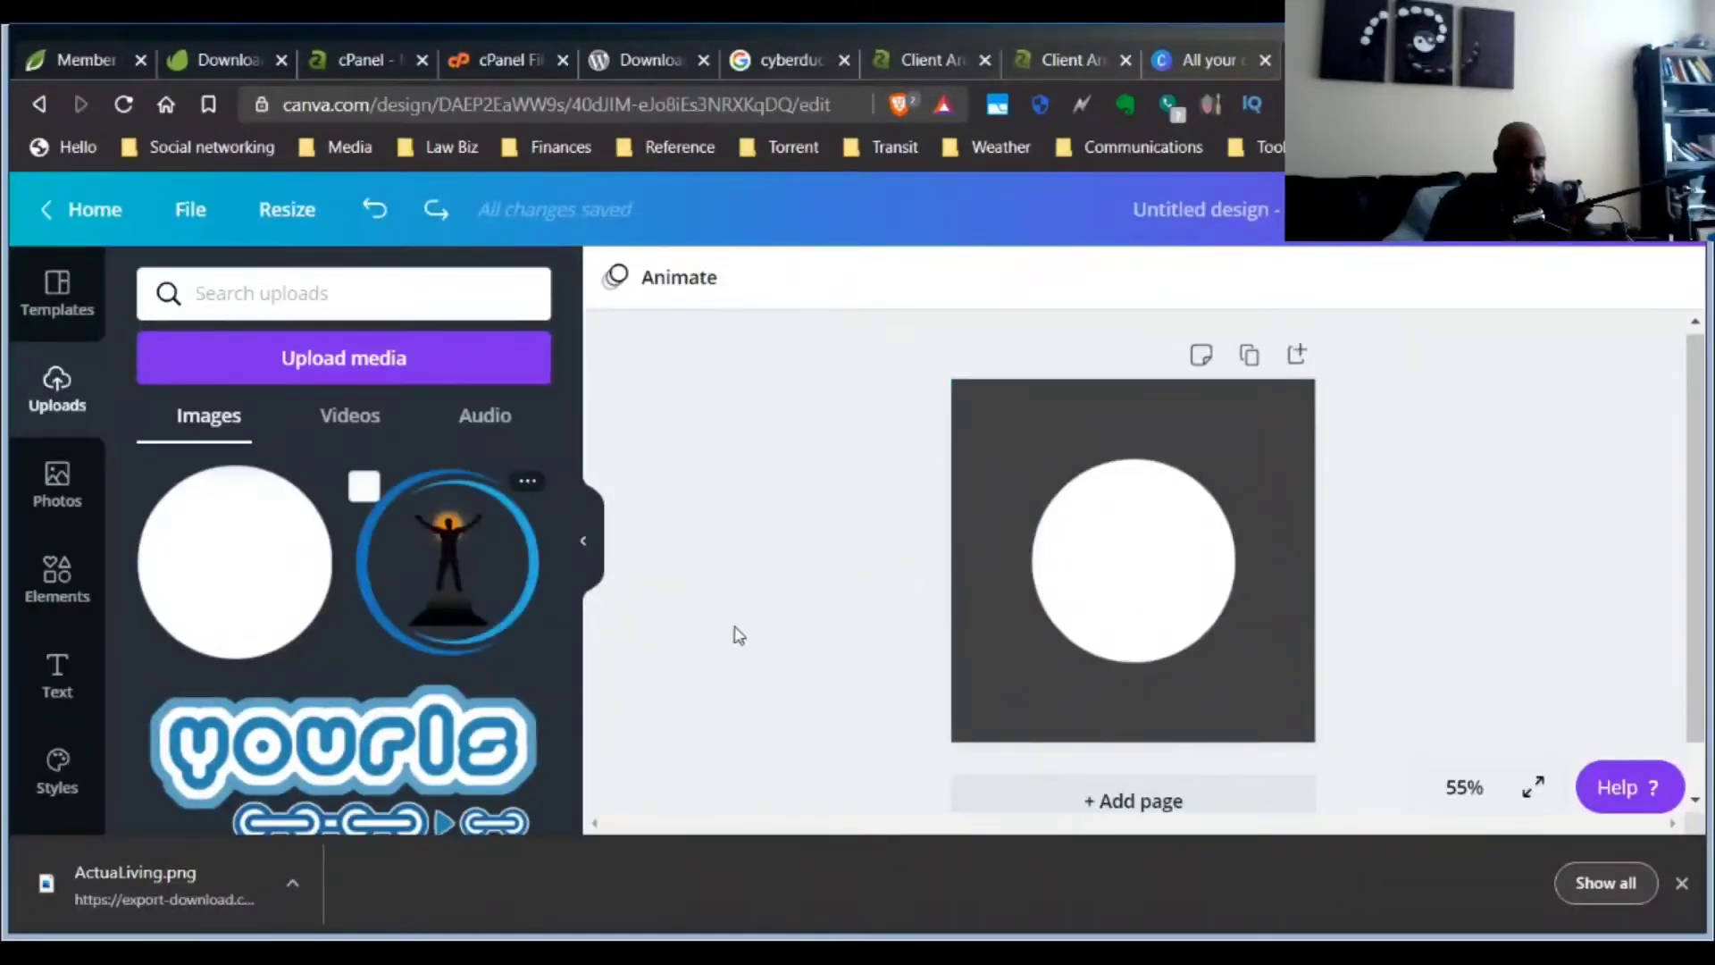
click(443, 551)
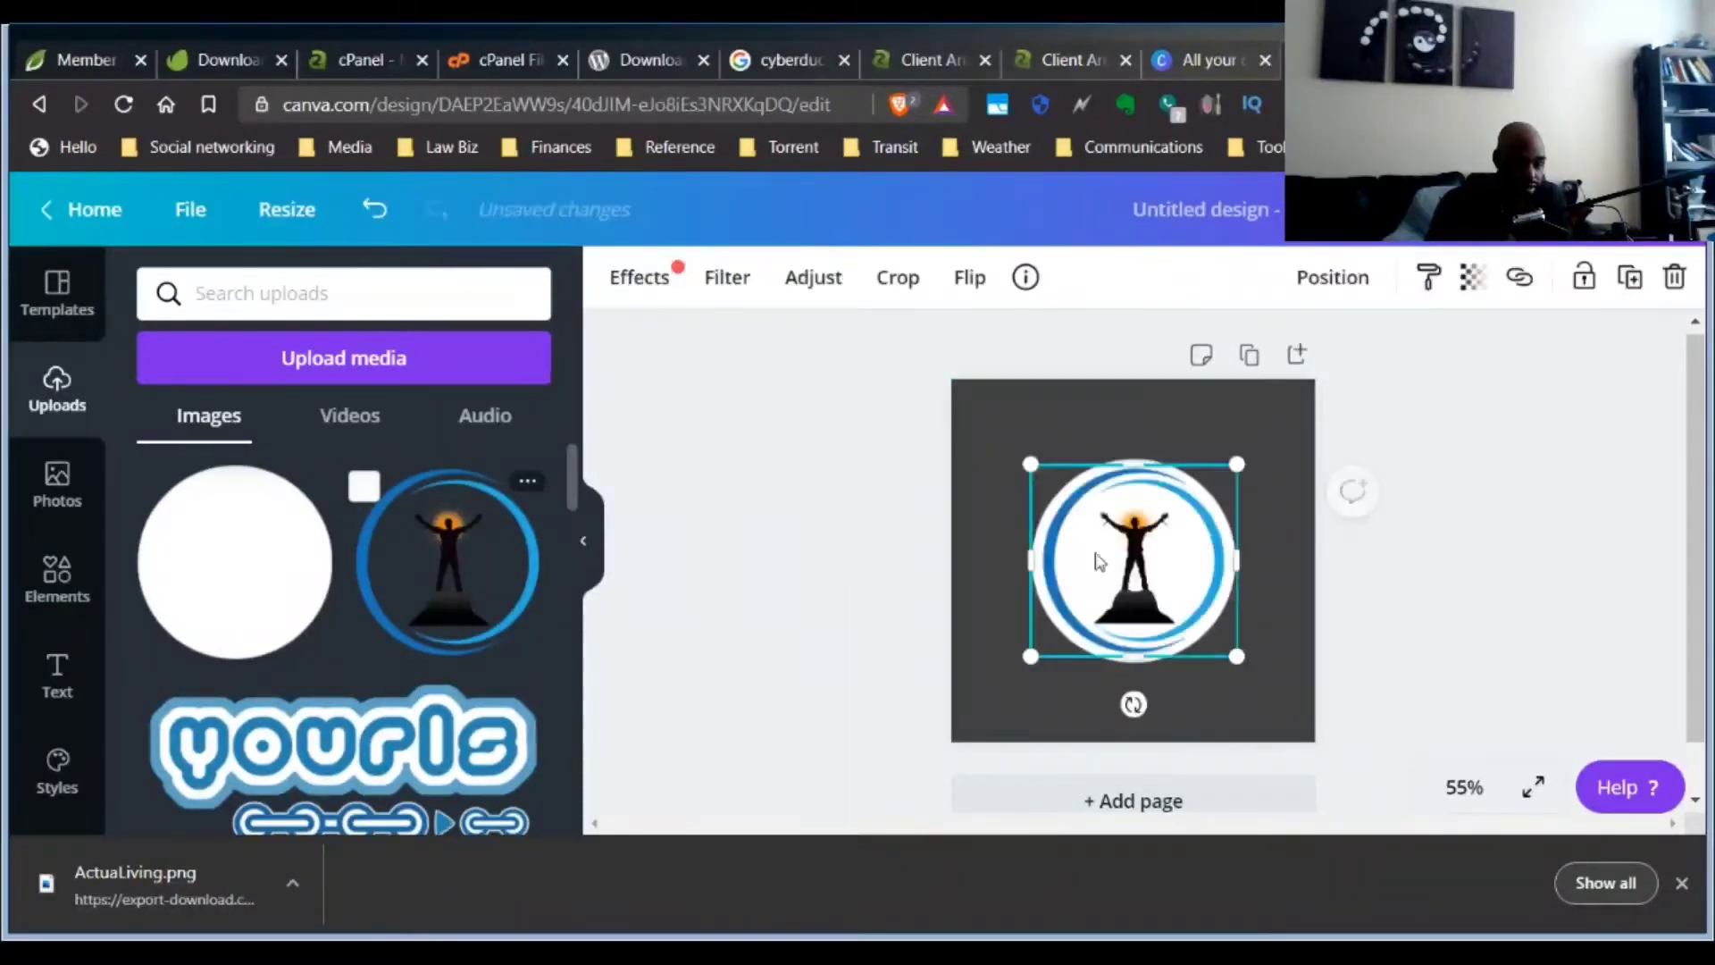
click(1457, 504)
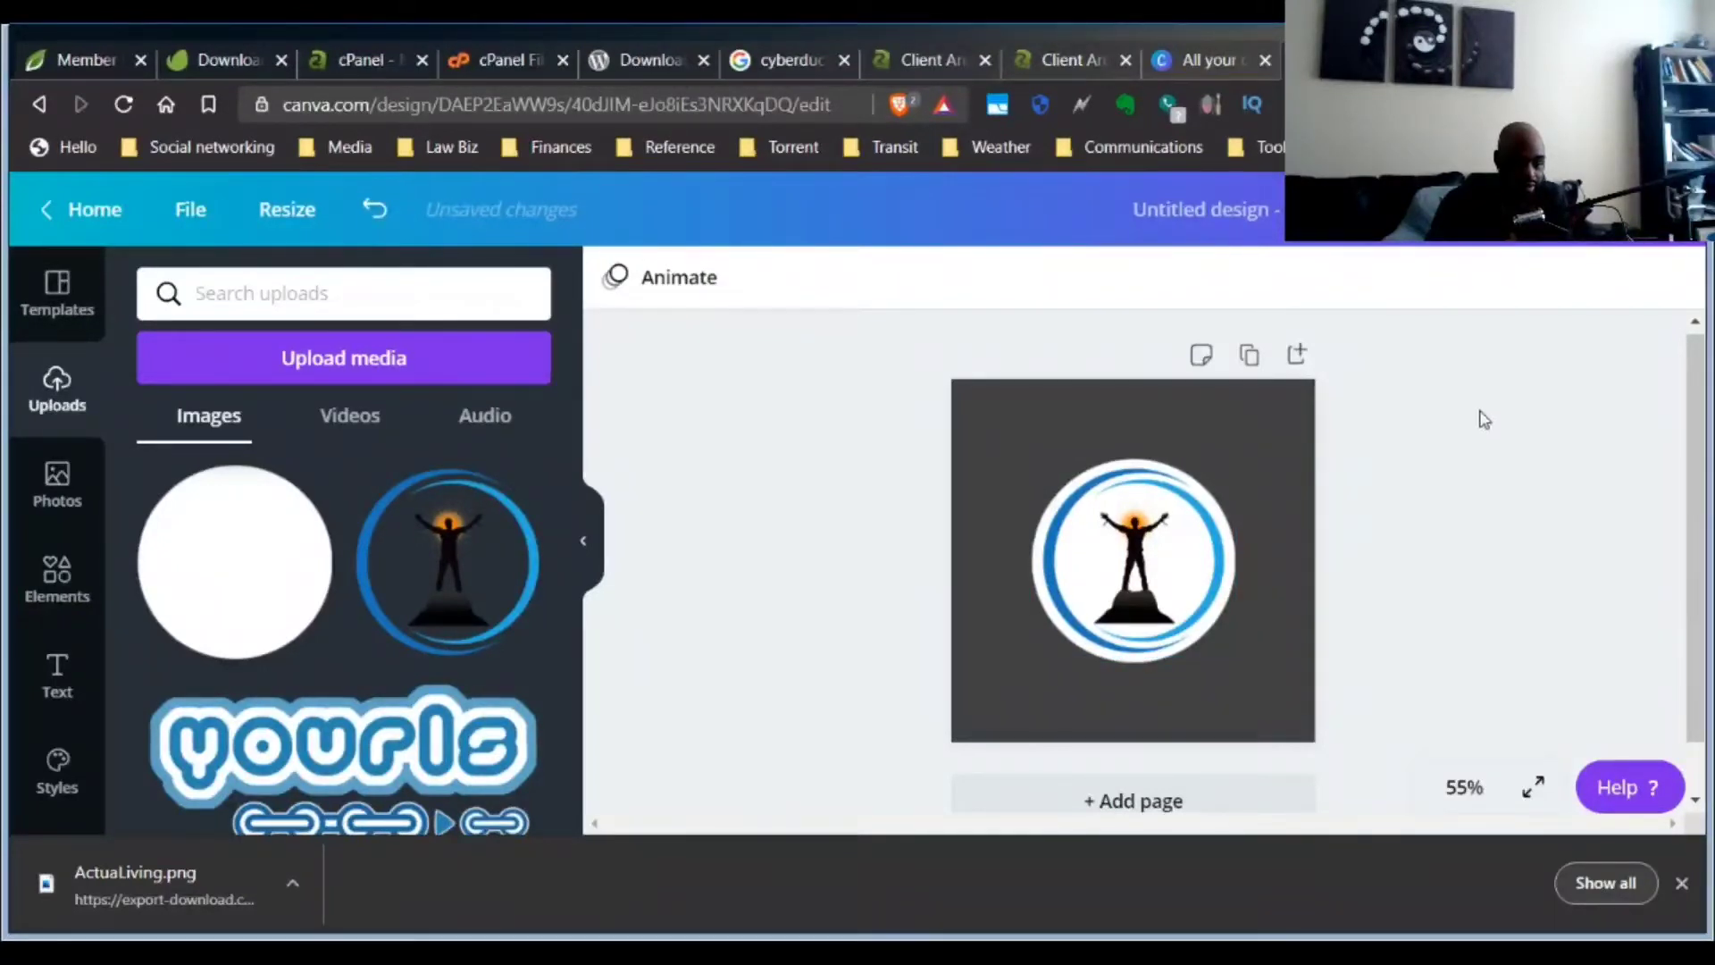
Step: Export the design as transparent-background Actualiving Icon.png, then close the downloads bar and print promo
click(1573, 226)
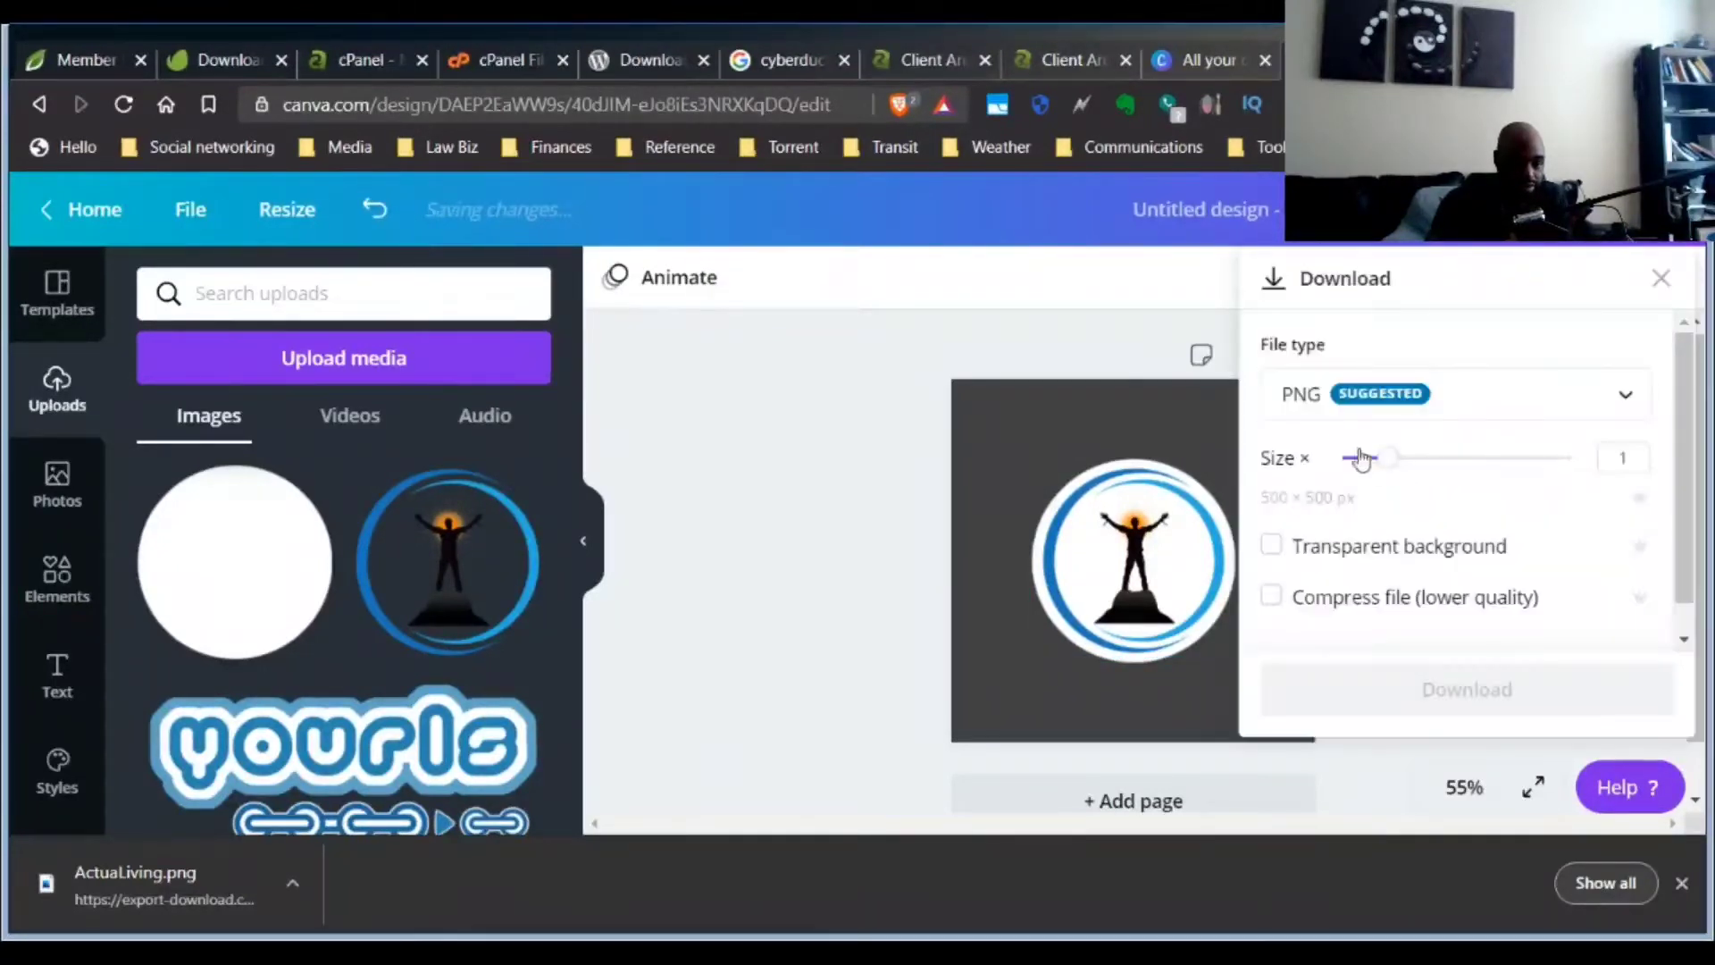
click(1272, 545)
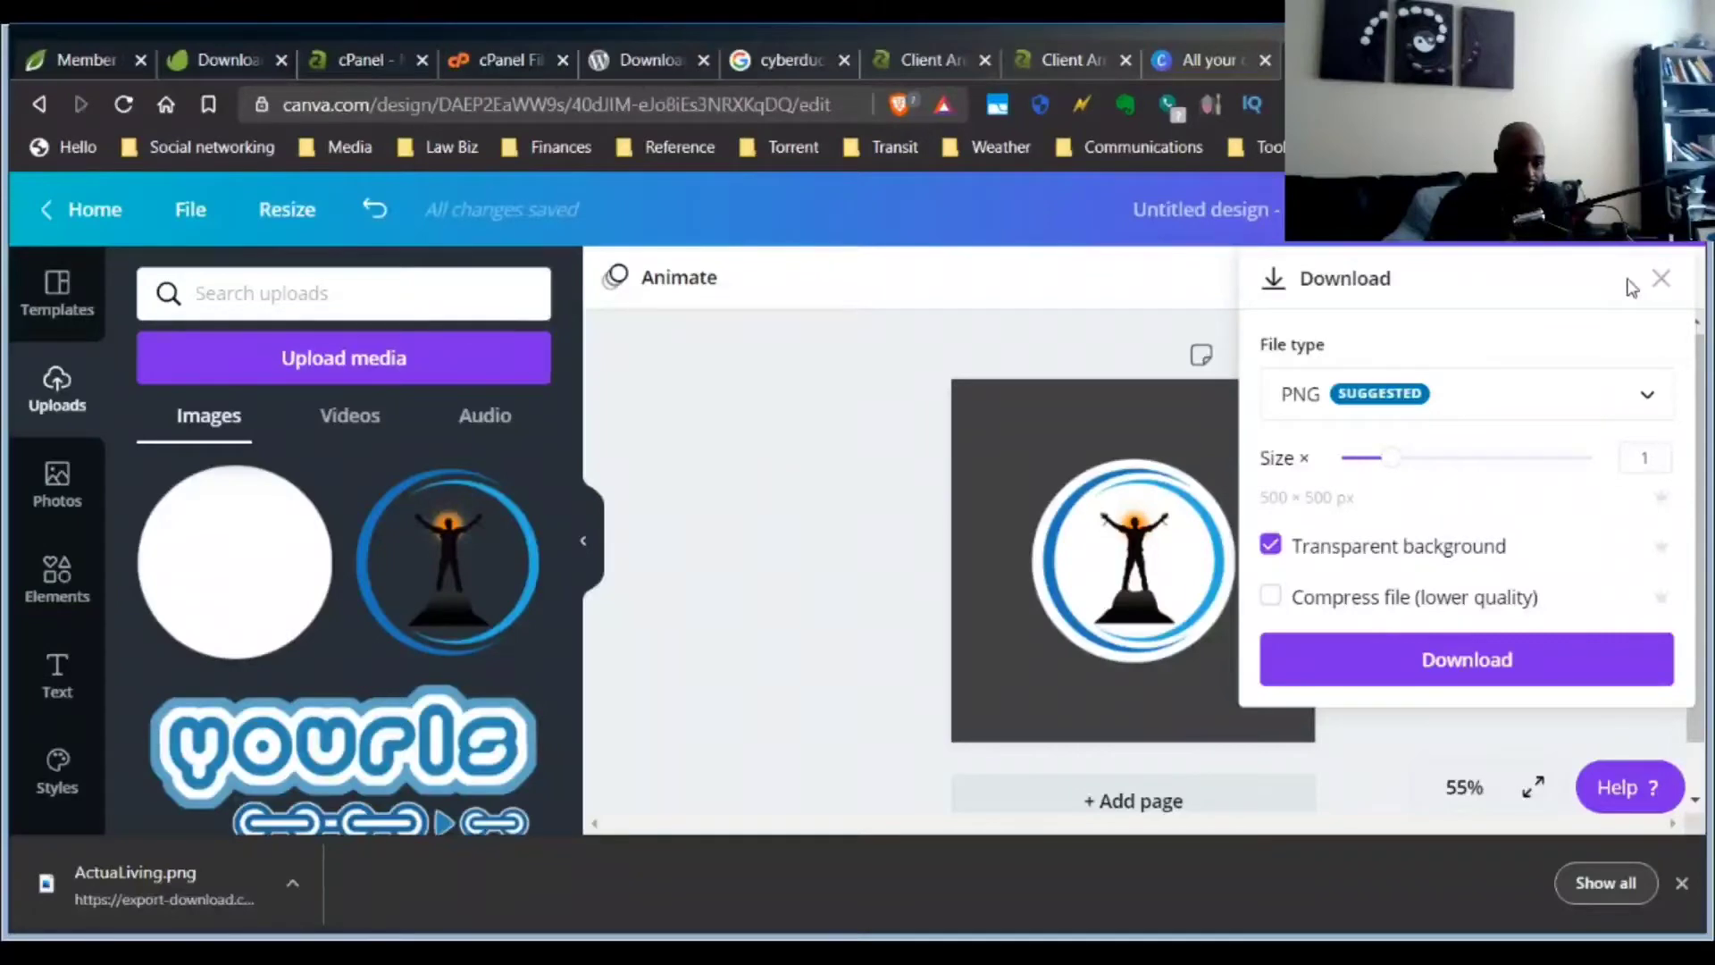
click(1504, 658)
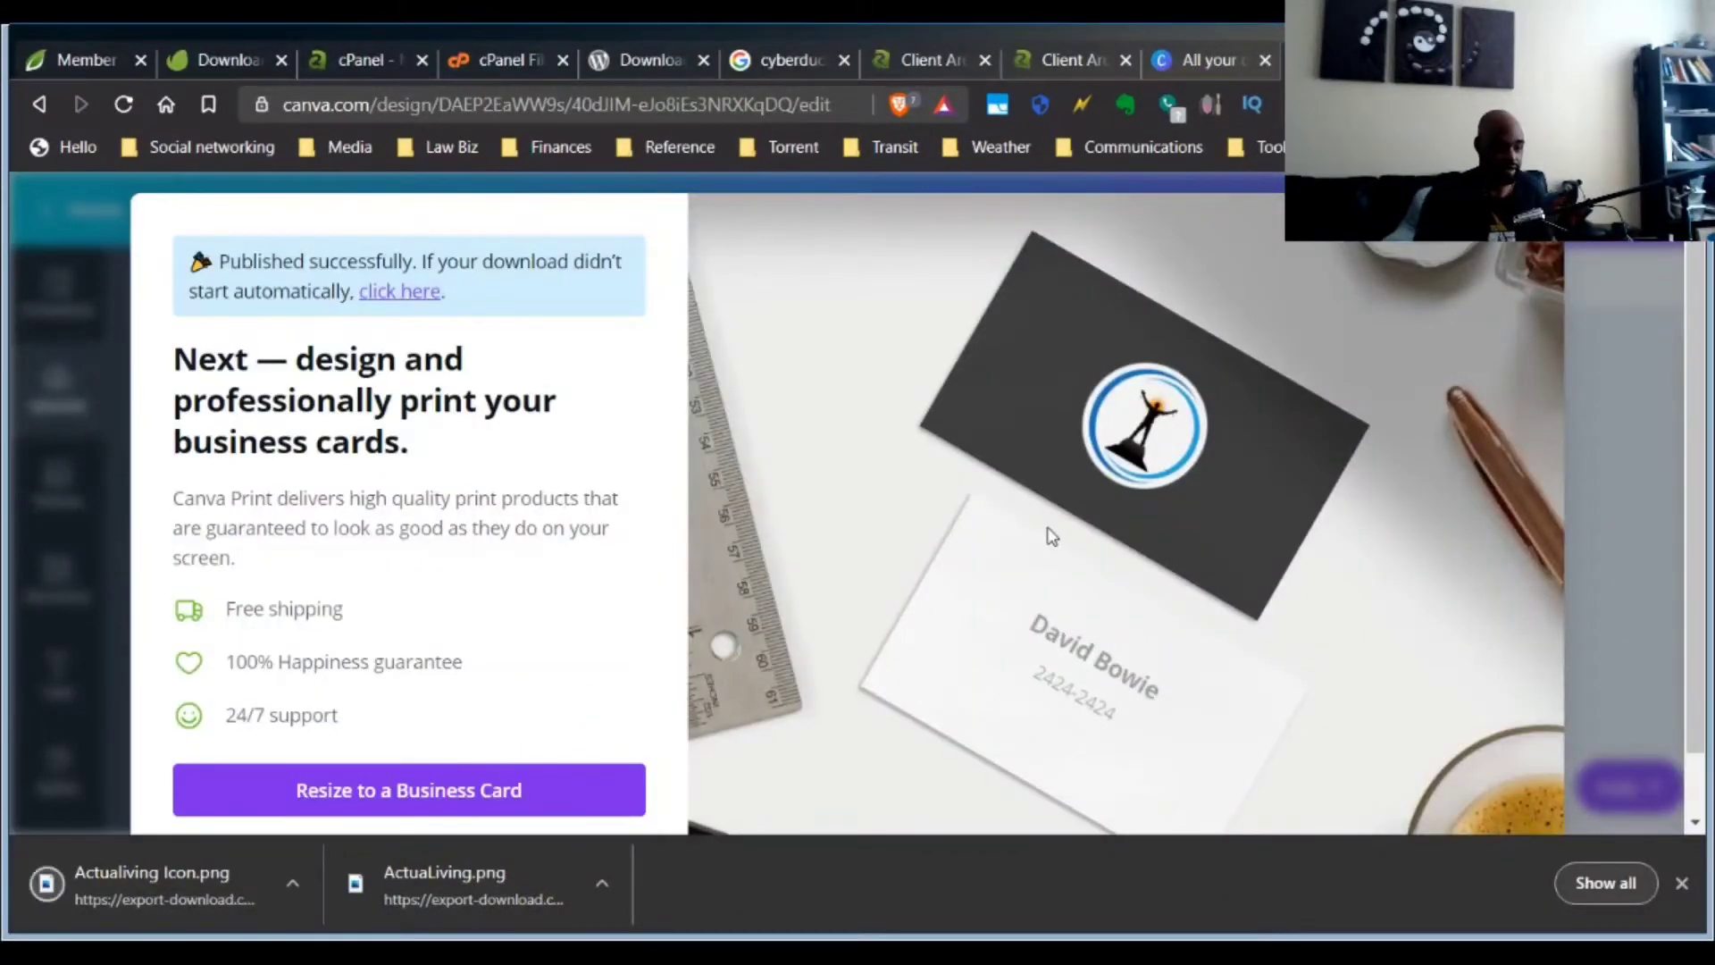
click(1682, 882)
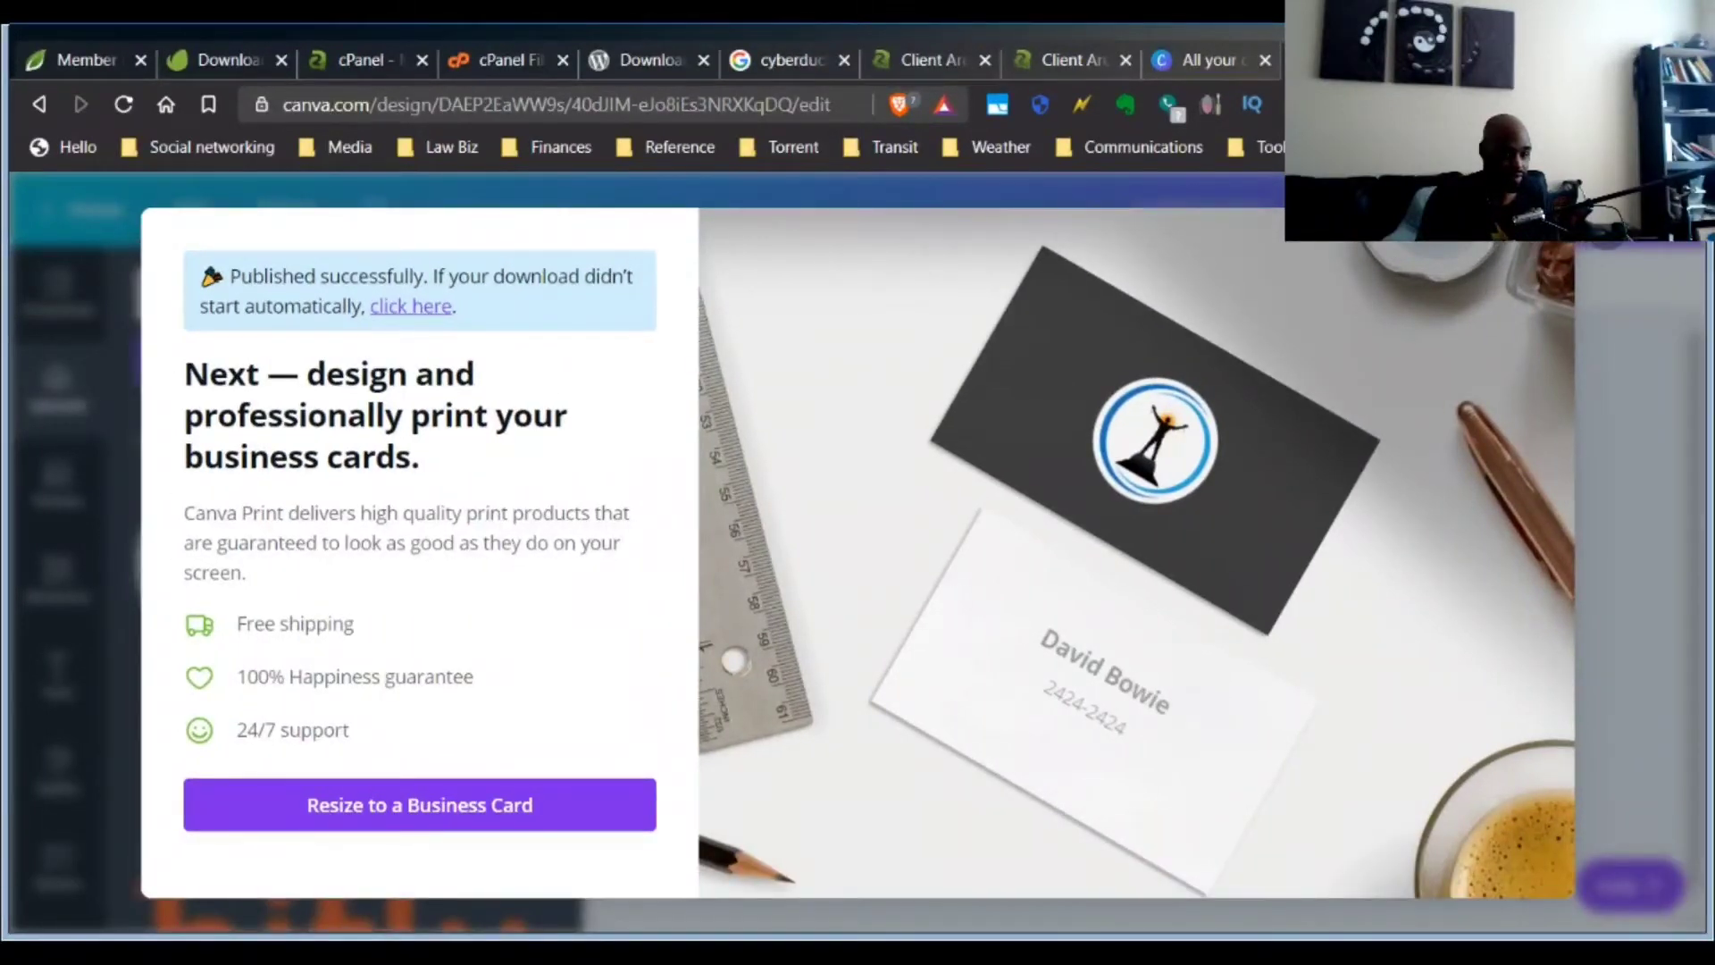
click(1586, 247)
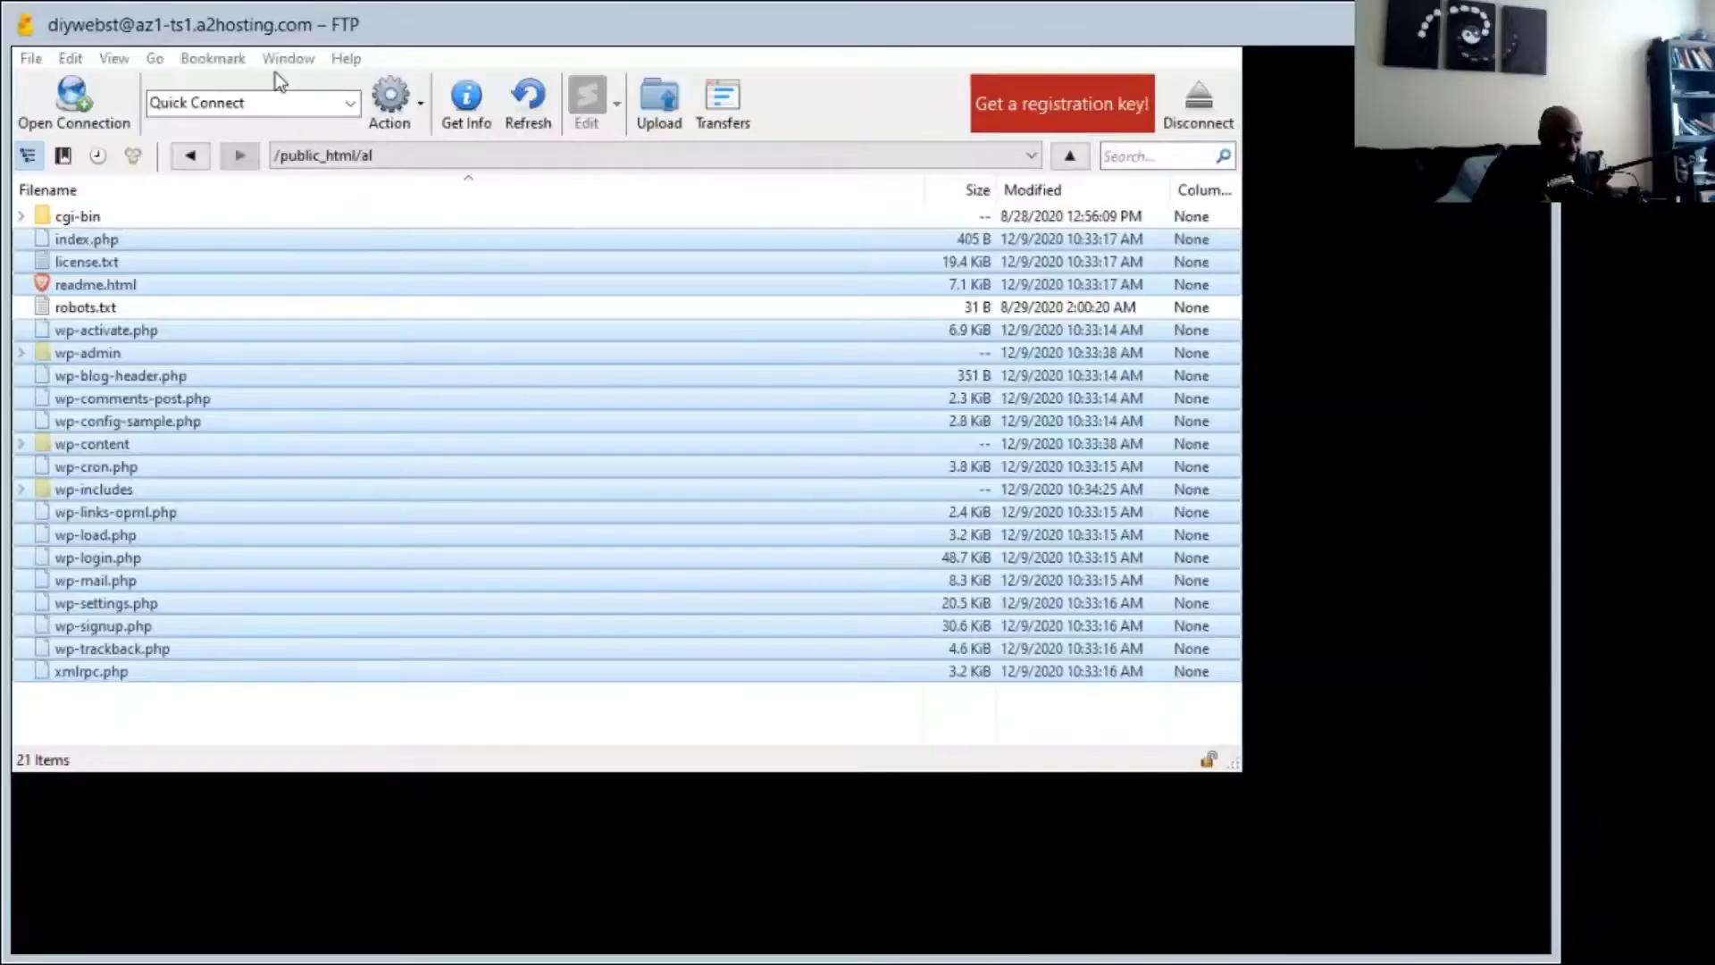
Step: Open wp-config-sample.php from /public_html/al in Sublime Text, snapped right, and select the password placeholder
click(786, 39)
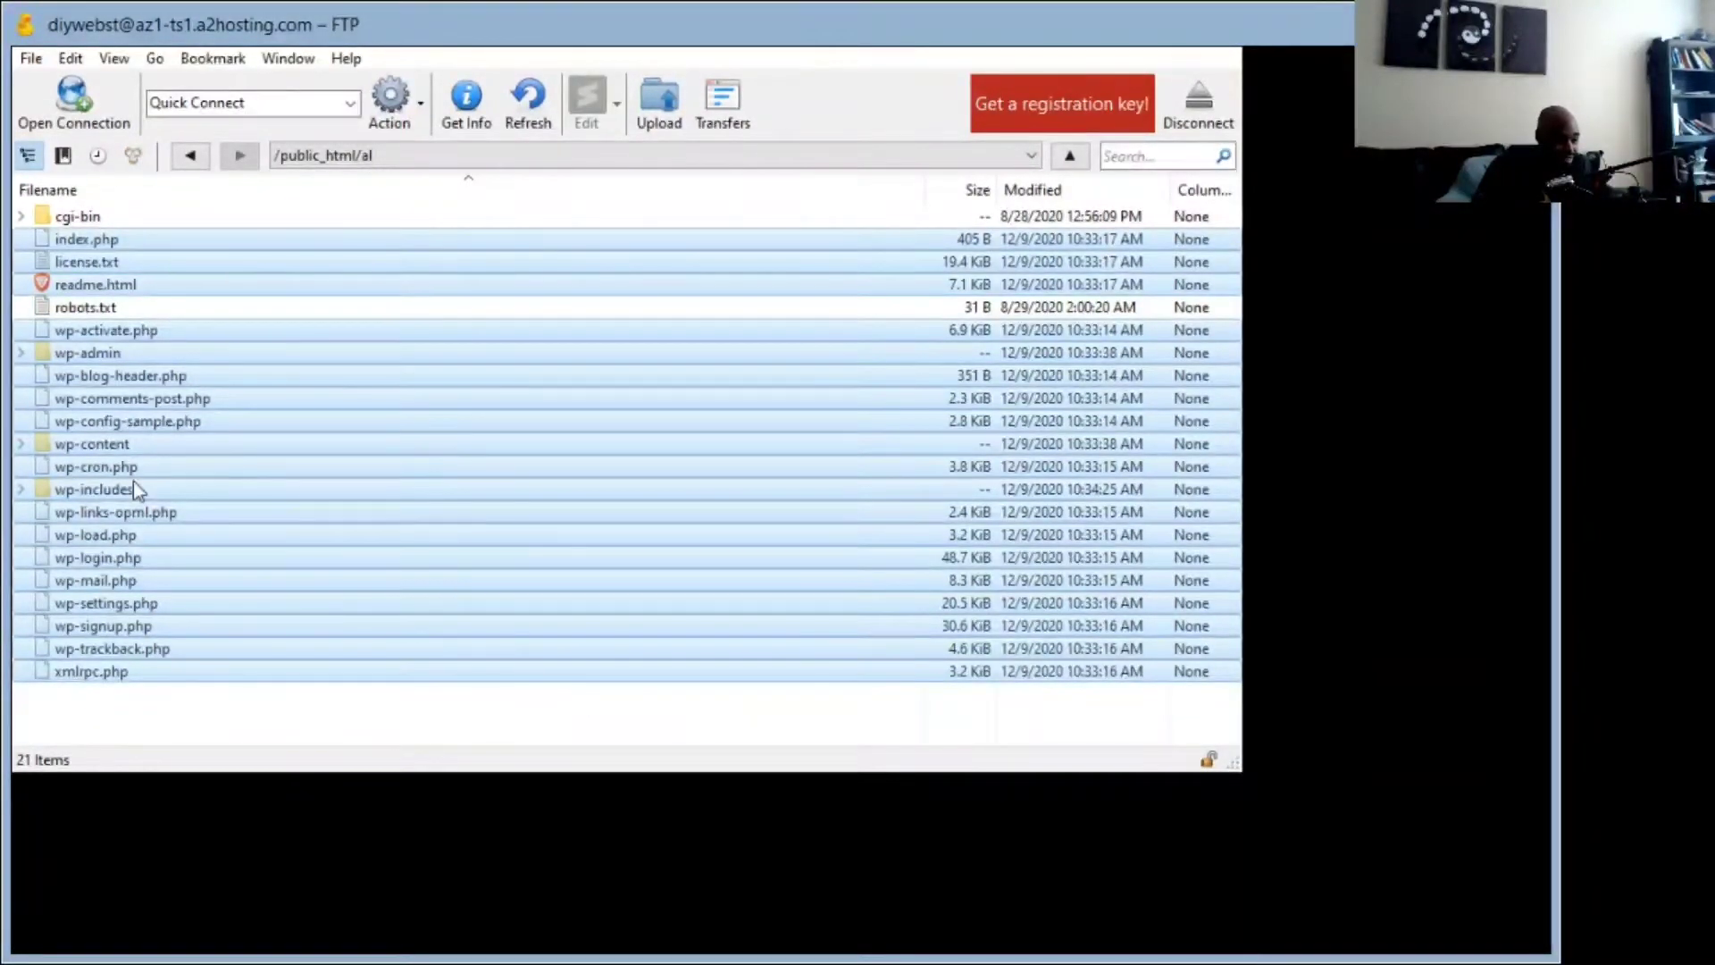
click(509, 331)
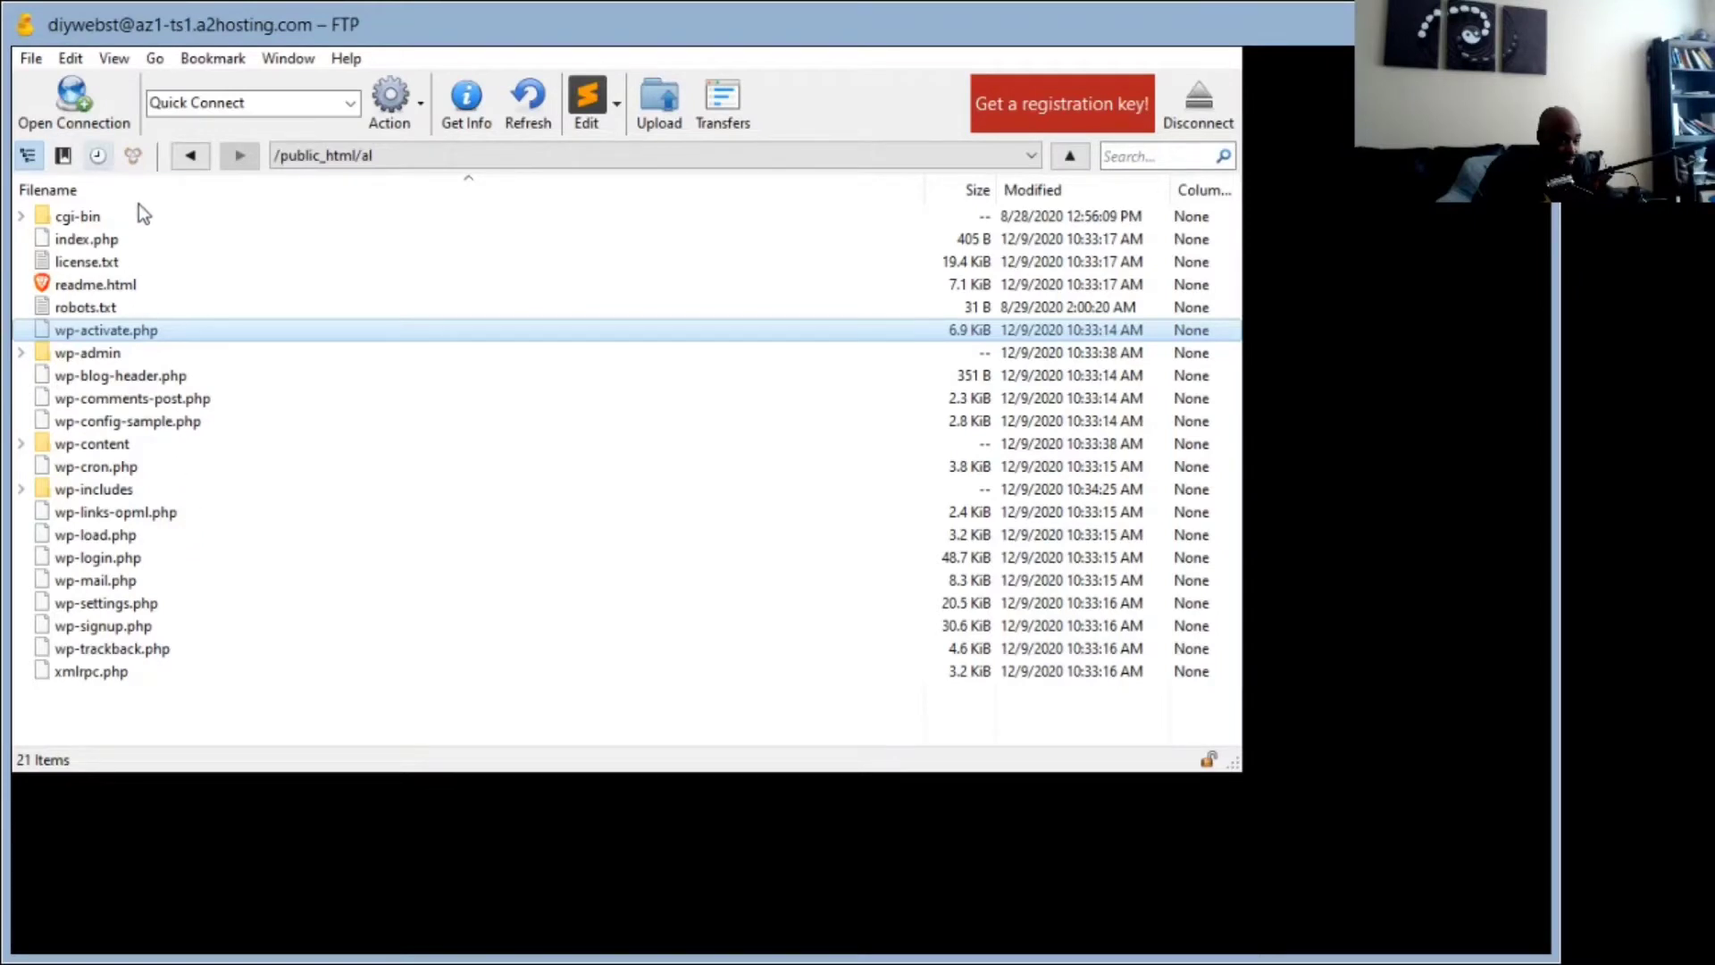
double_click(127, 421)
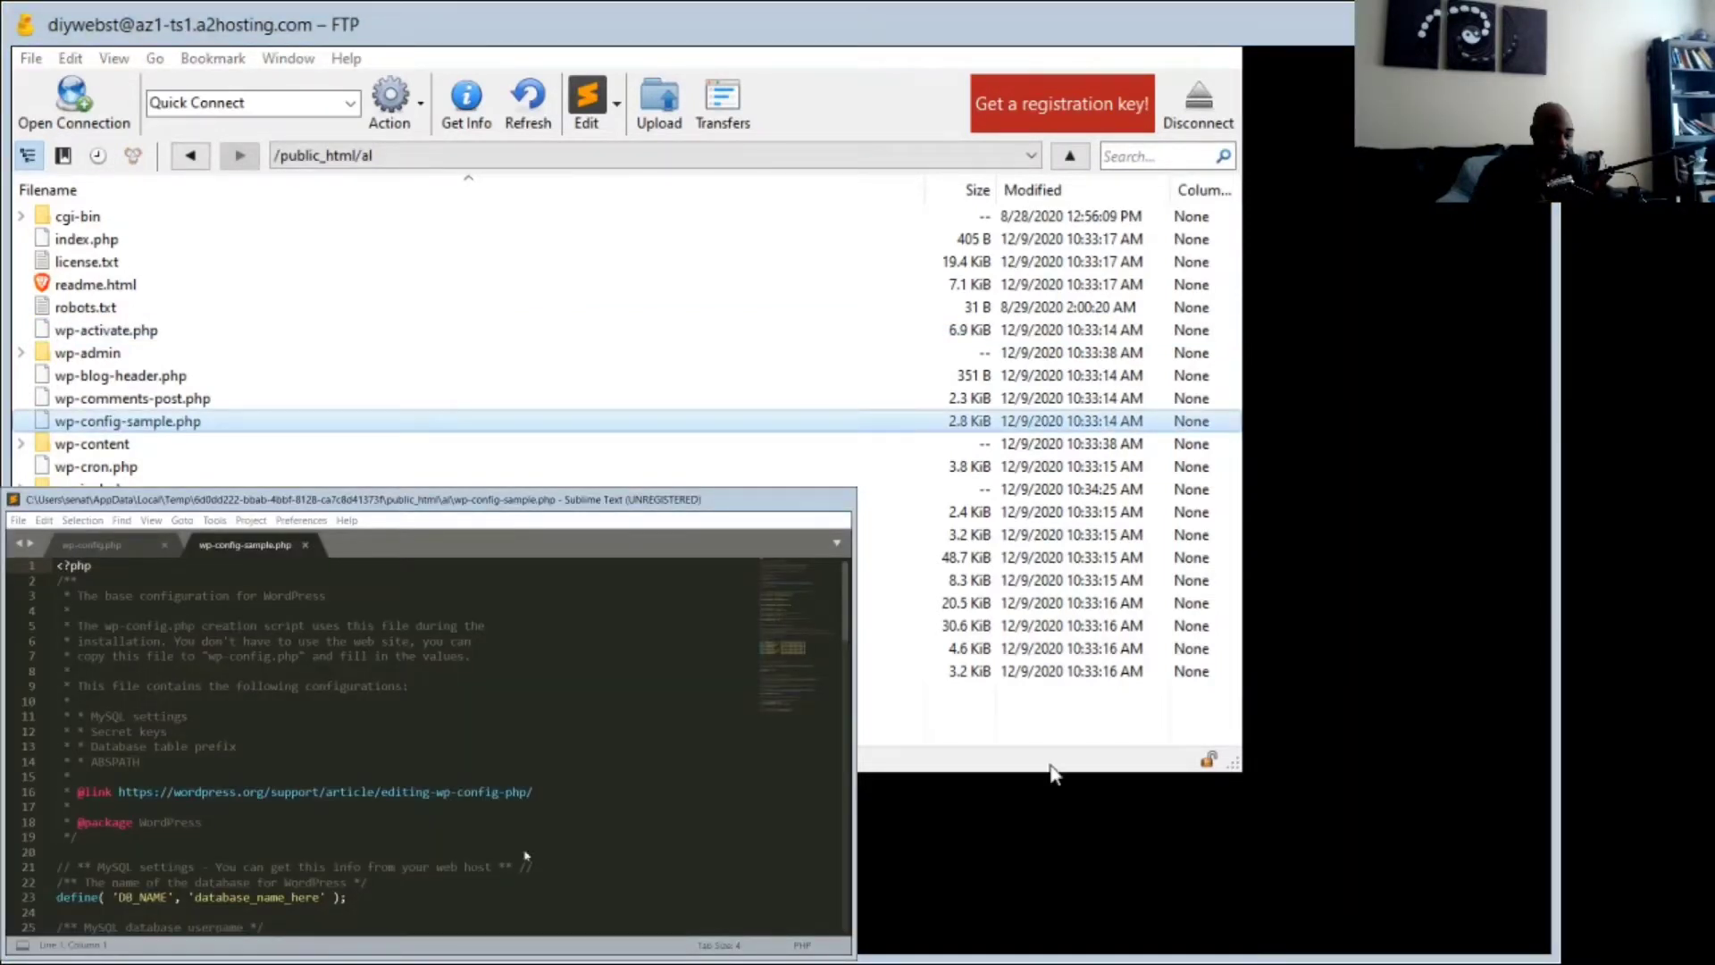
key(super+Right)
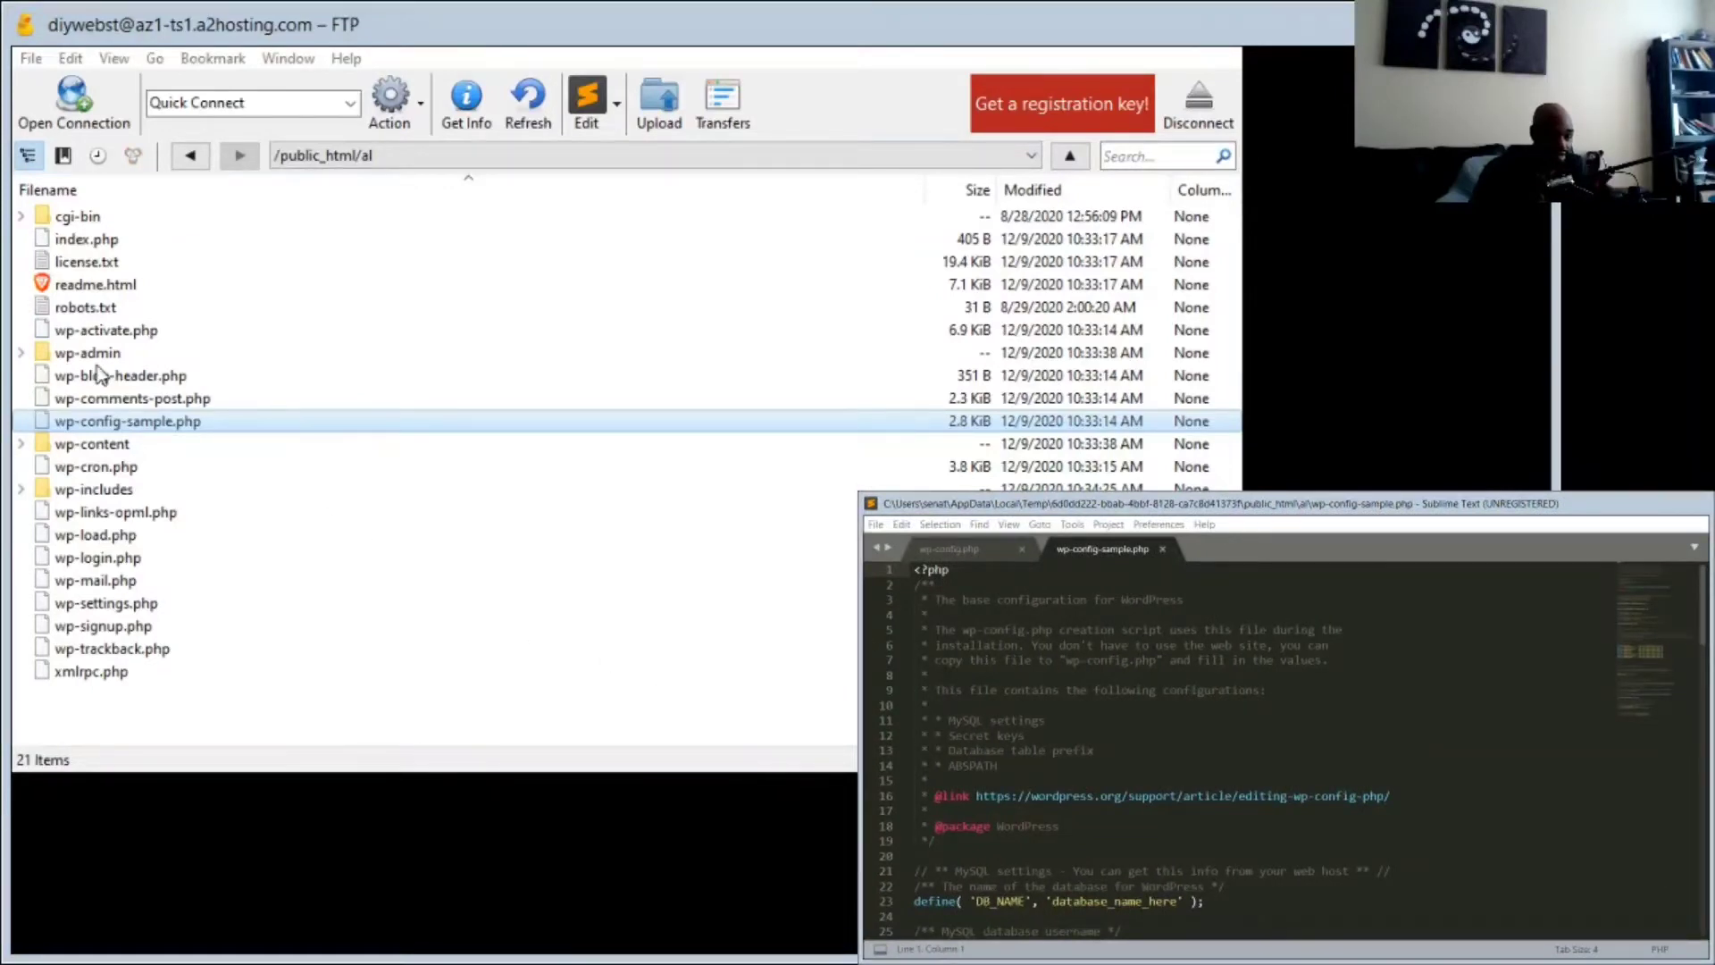
click(1101, 645)
scroll(1161, 786, down, 4)
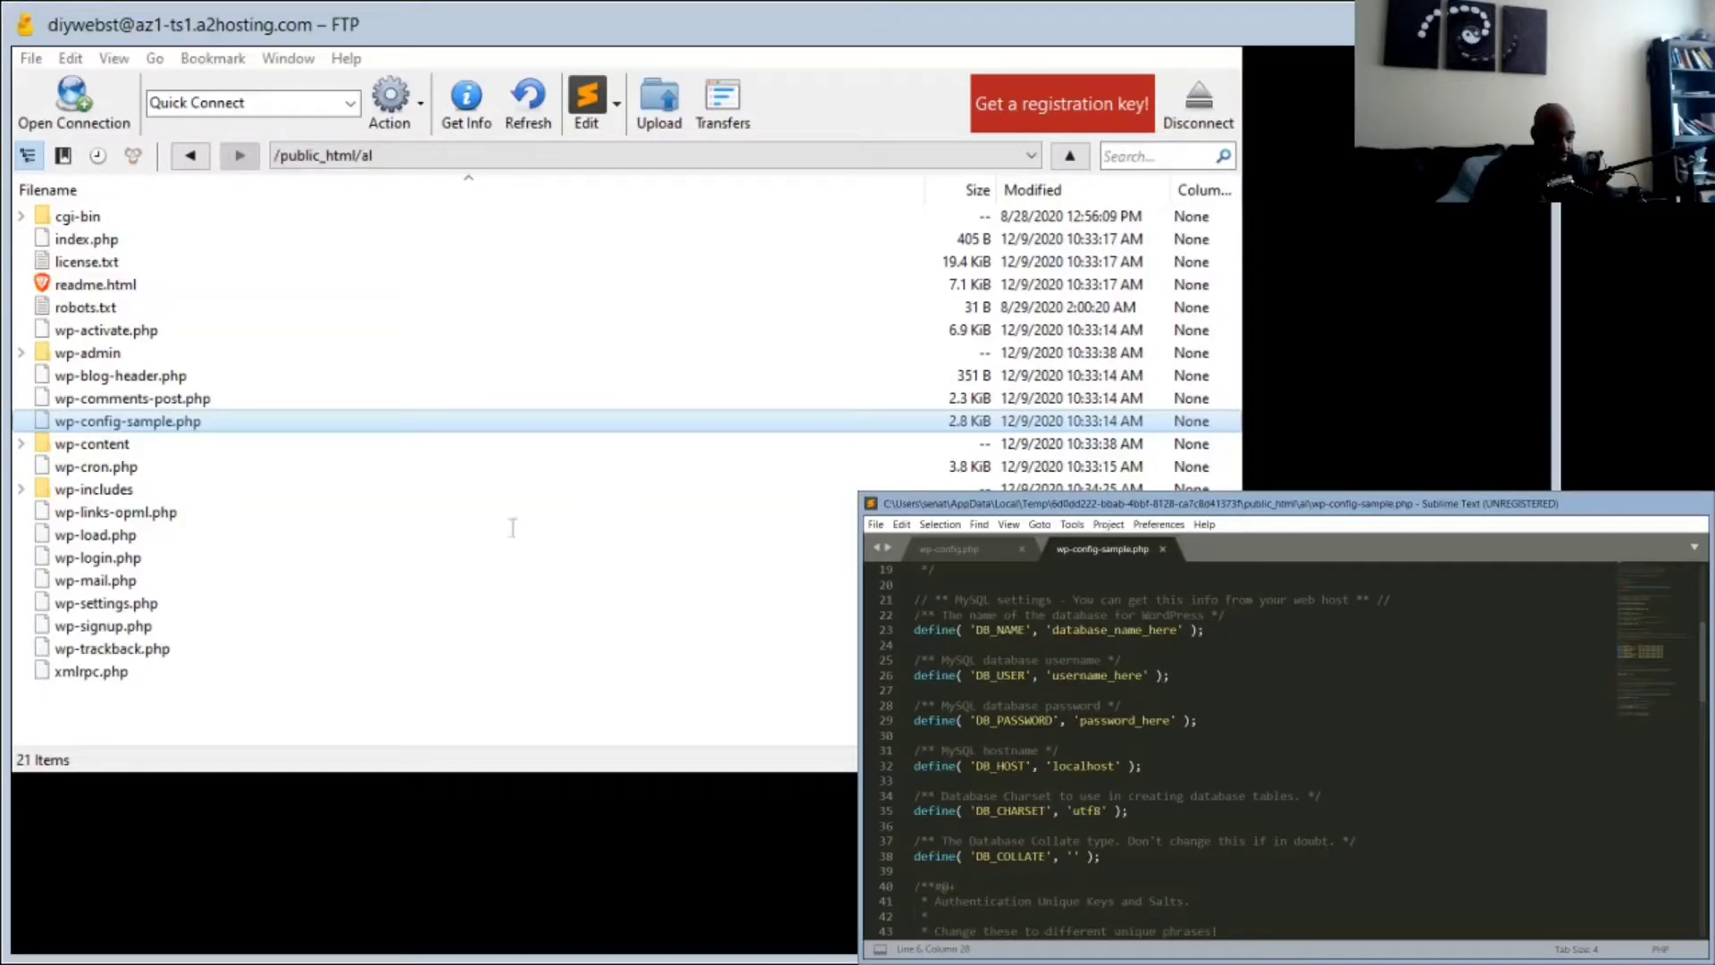
drag(1080, 721, 1176, 721)
Step: Paste the database password, name and username over their placeholders on lines 29, 23 and 26
key(shift+Left)
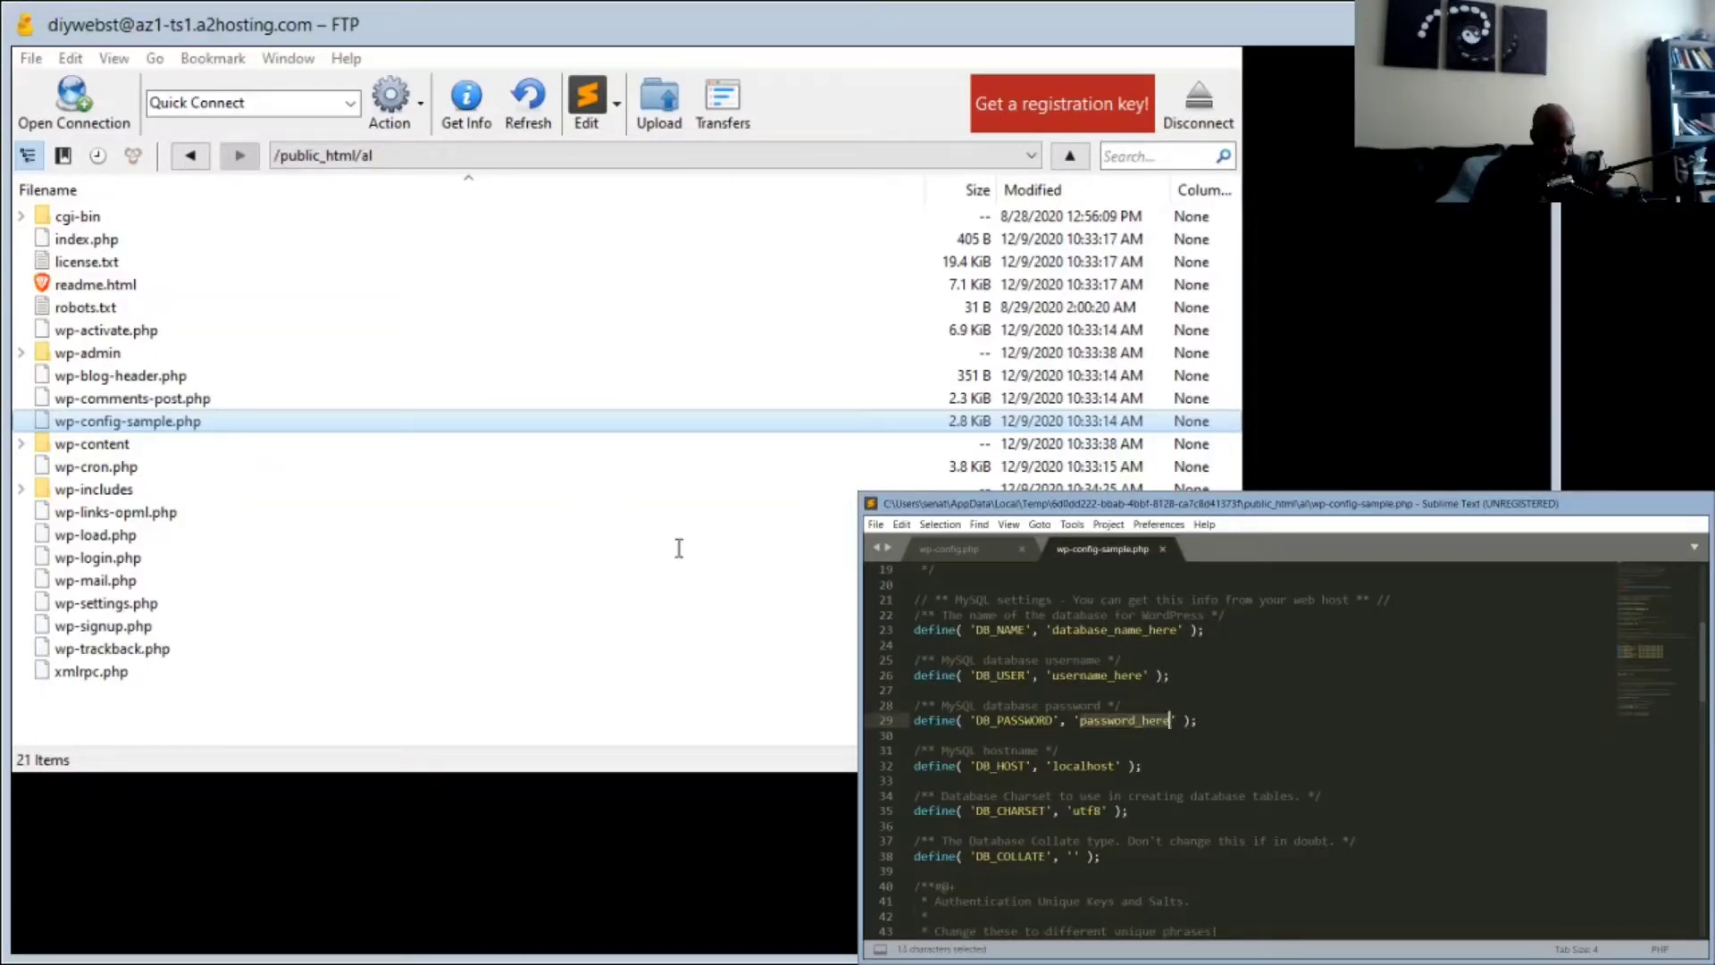
key(ctrl+v)
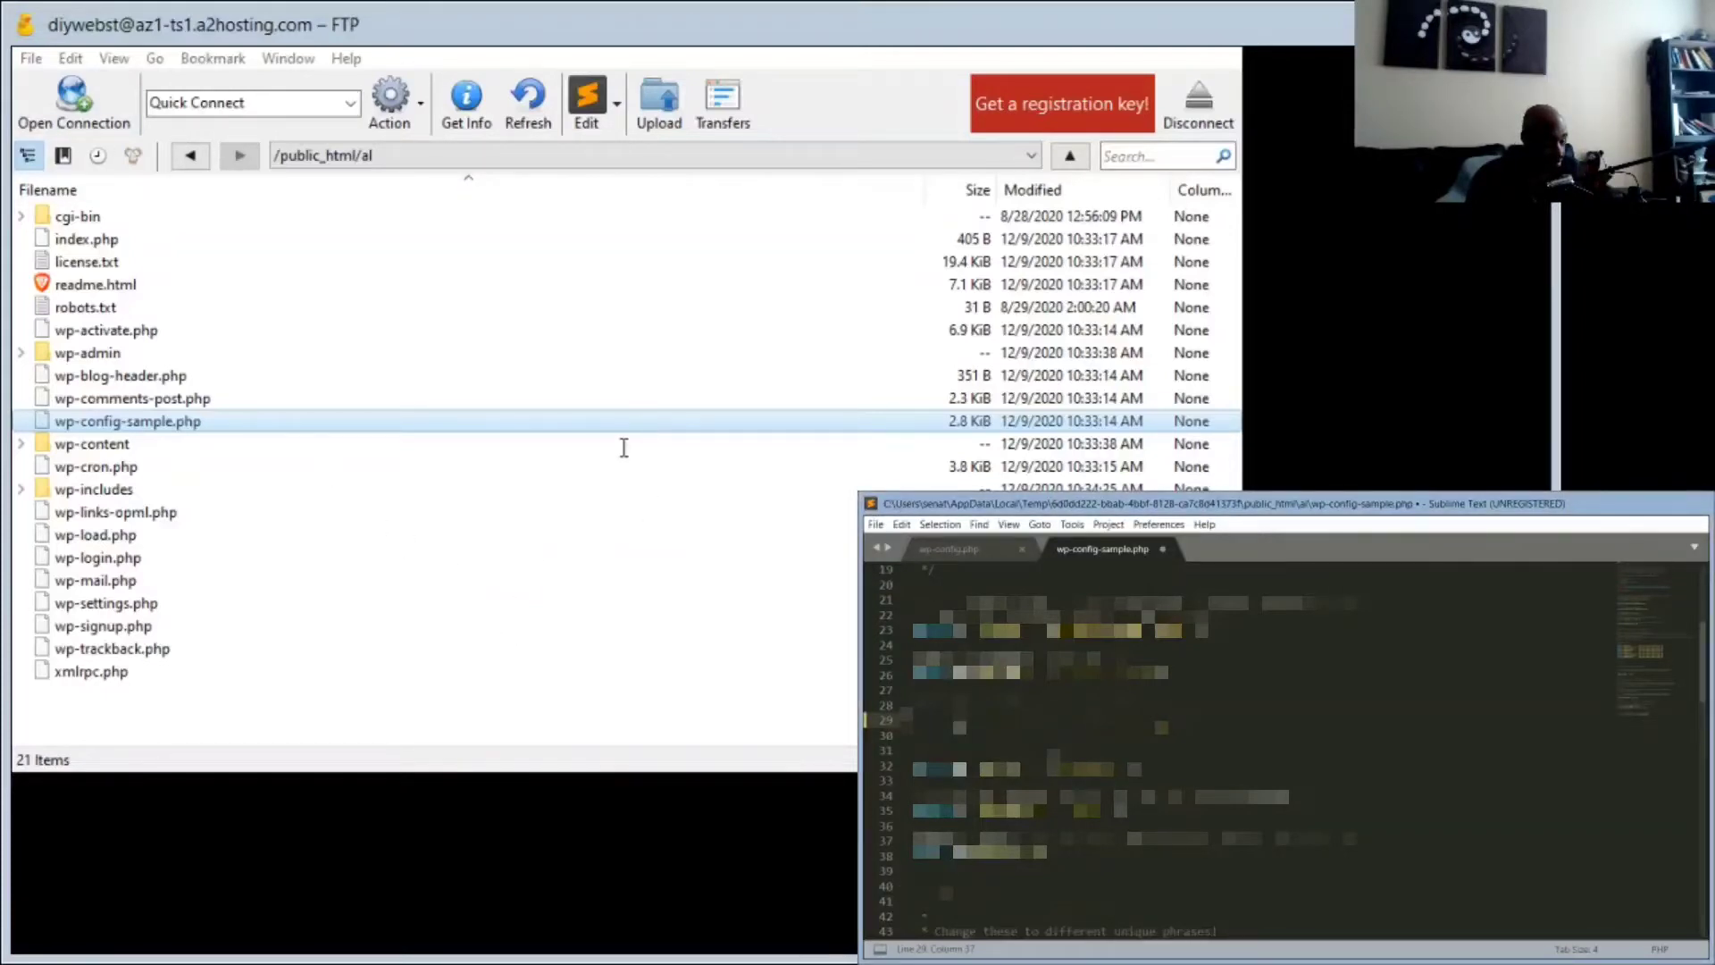
drag(624, 448, 477, 448)
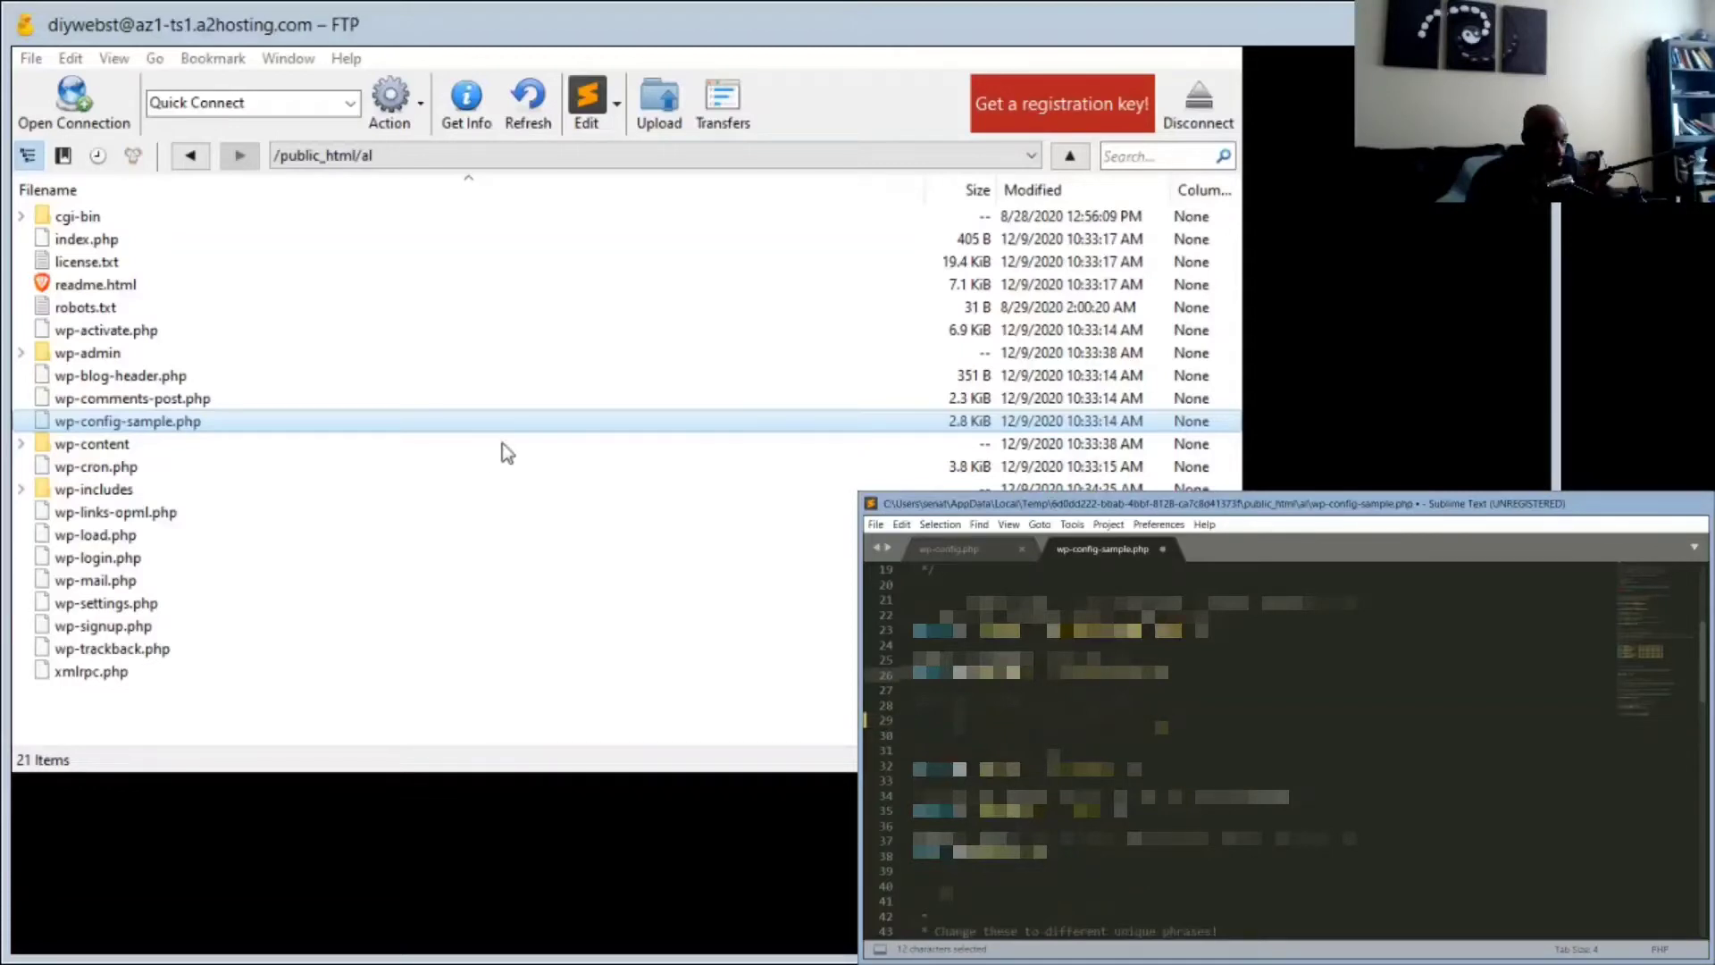
drag(686, 364, 460, 371)
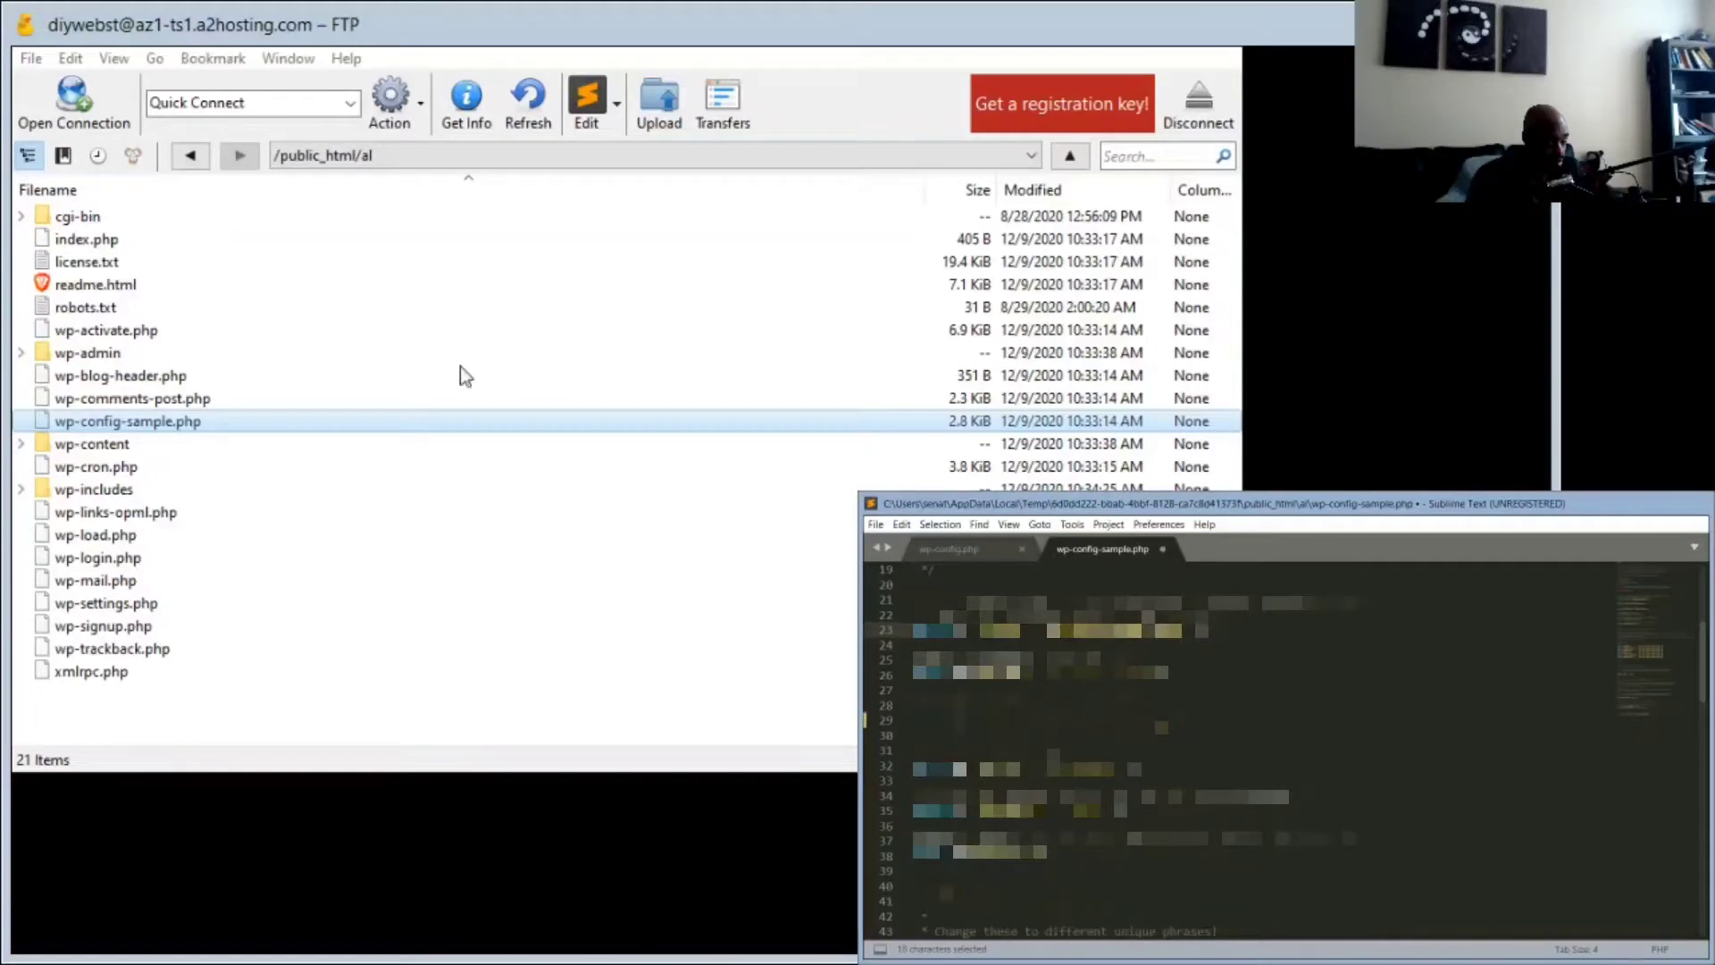
key(ctrl+v)
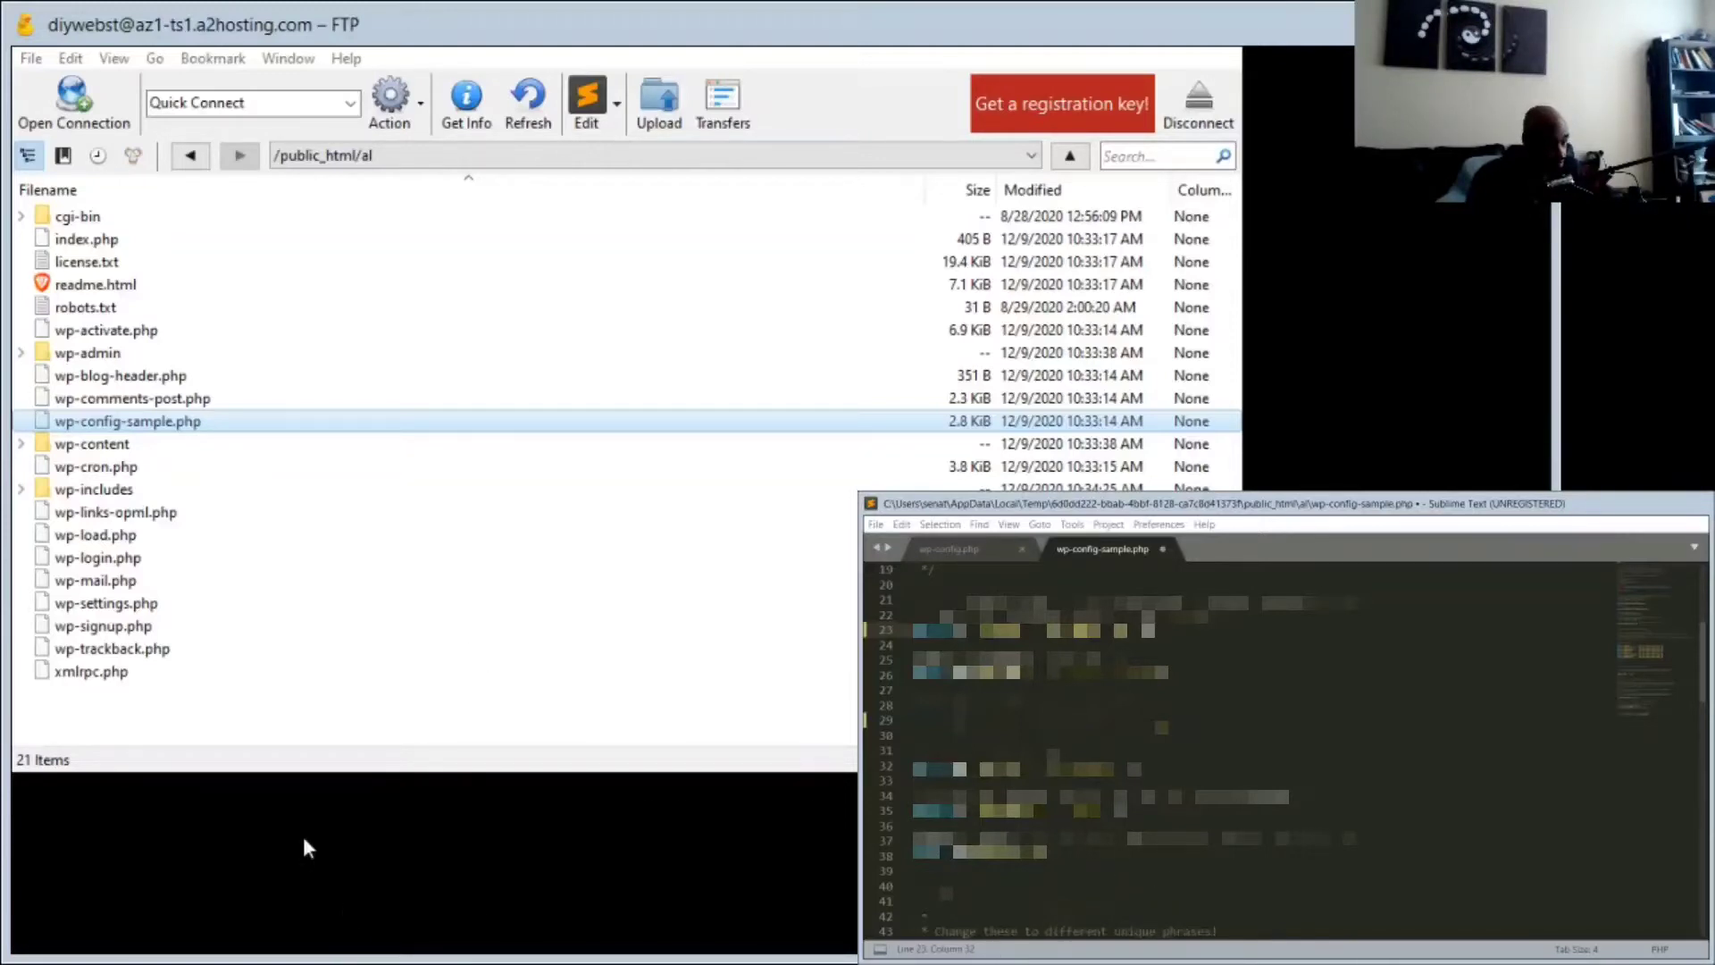
click(211, 511)
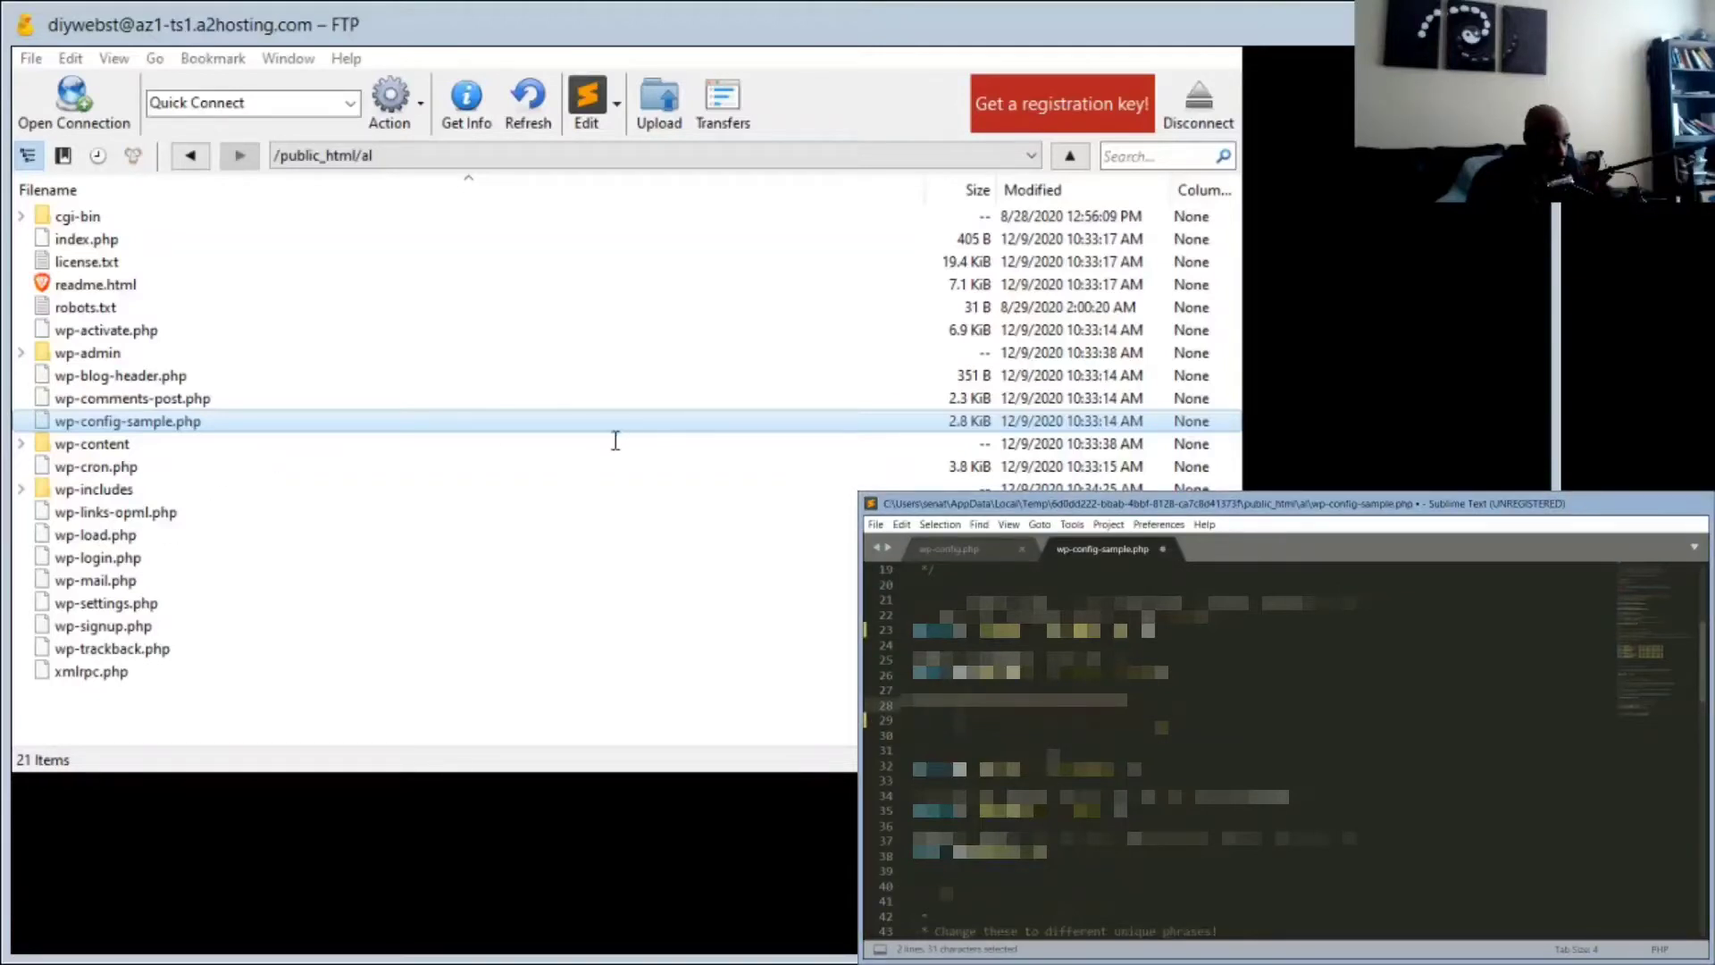
drag(621, 444, 468, 452)
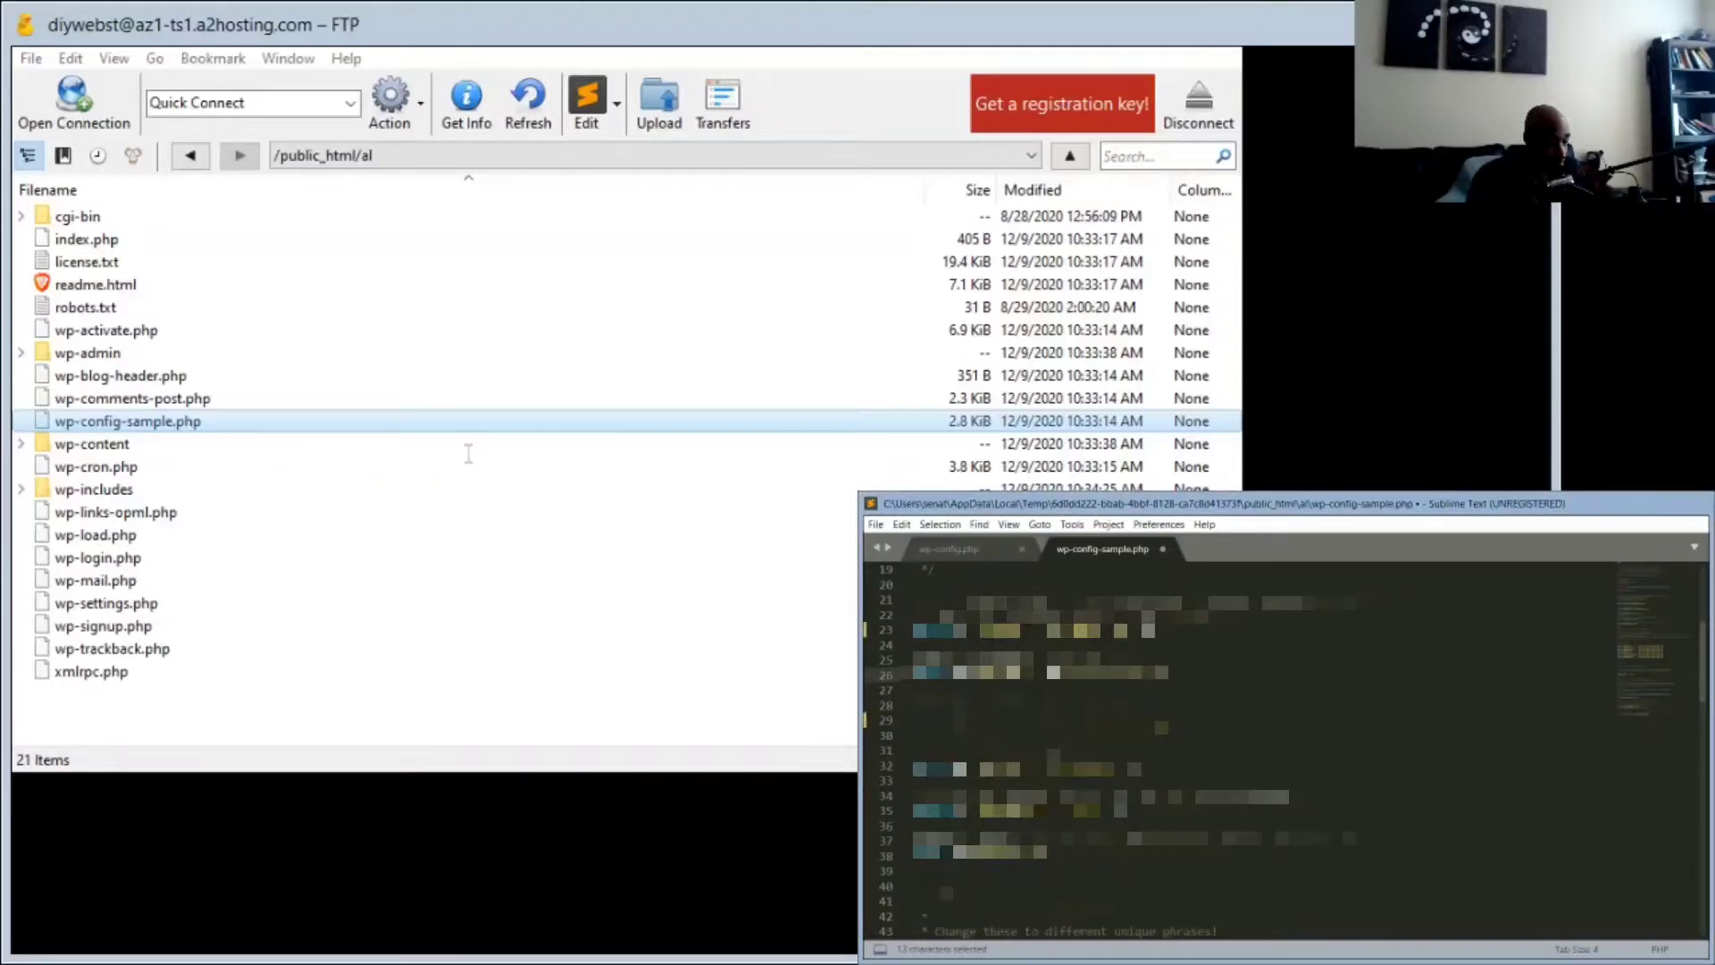
key(ctrl+v)
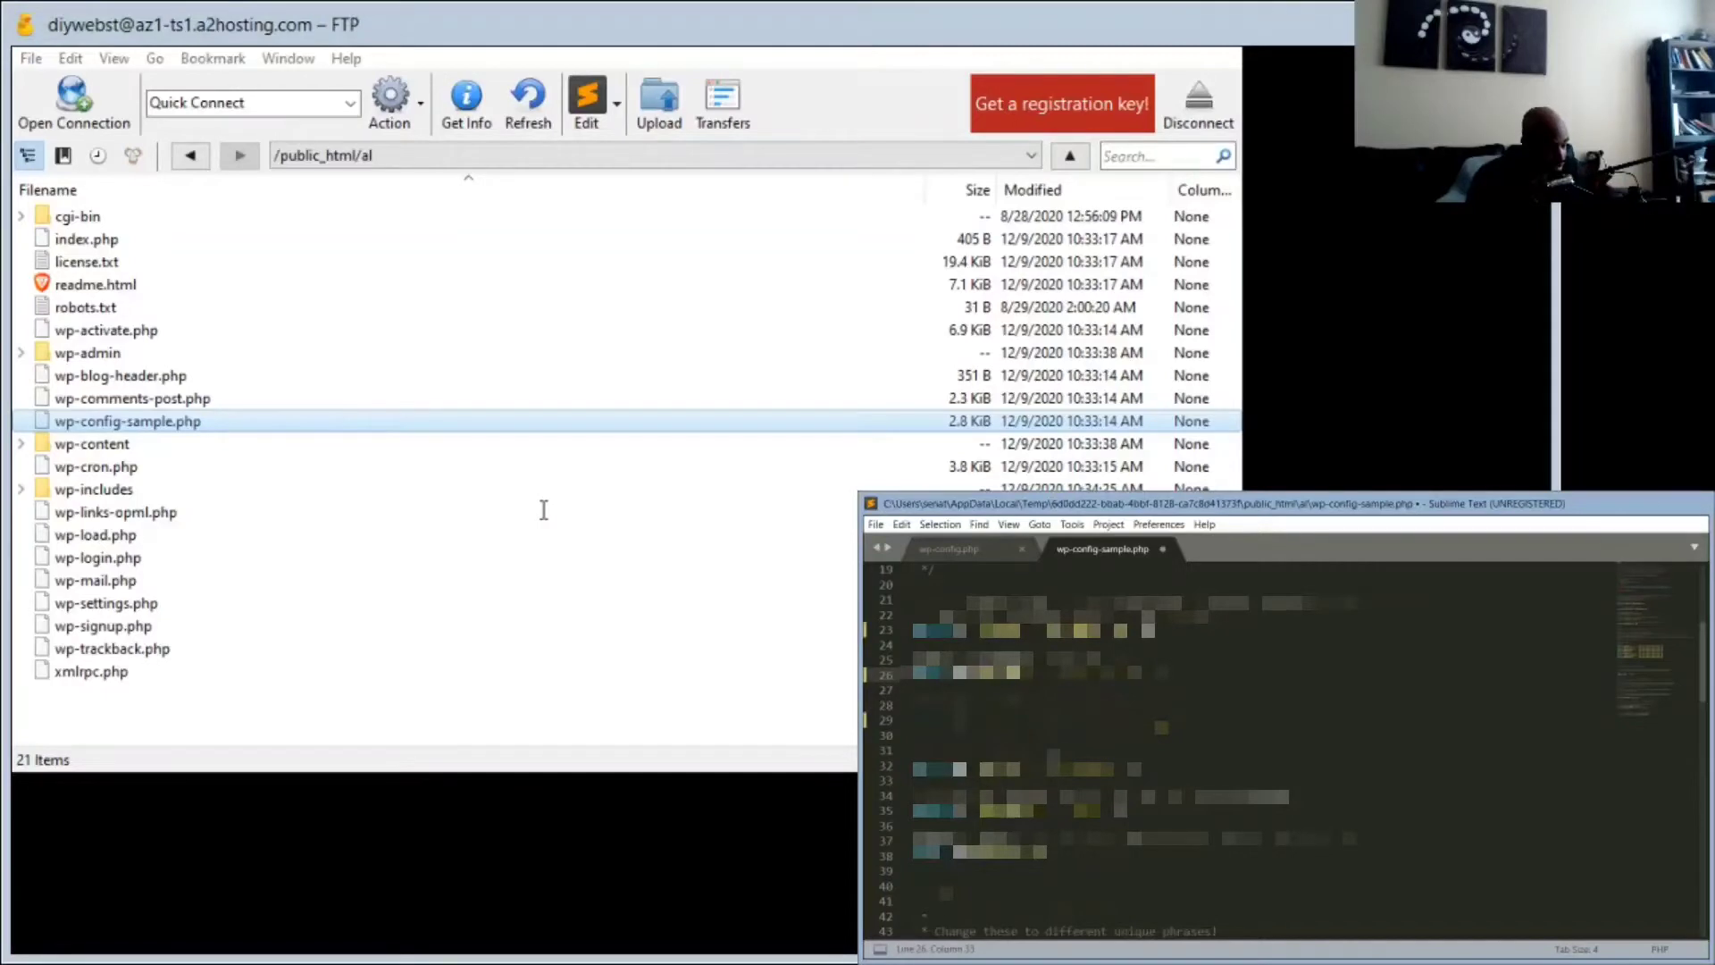
Step: Save the config file back to the server as wp-config.php and close Sublime Text
key(ctrl+s)
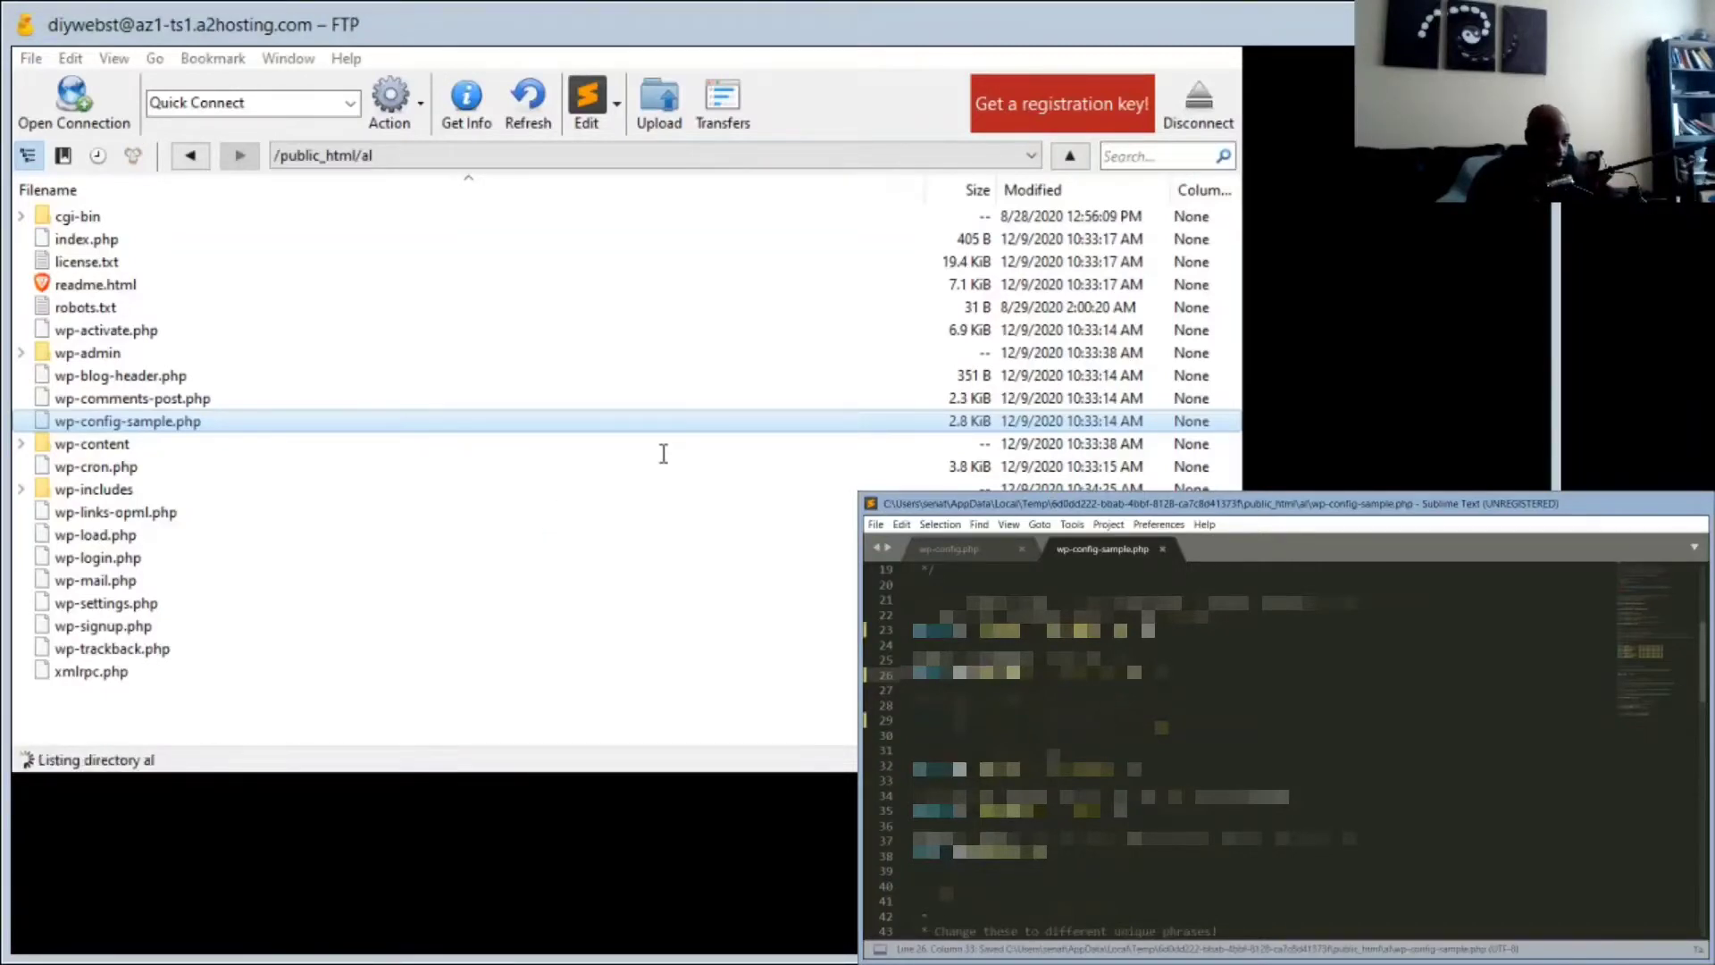
click(1700, 505)
click(754, 25)
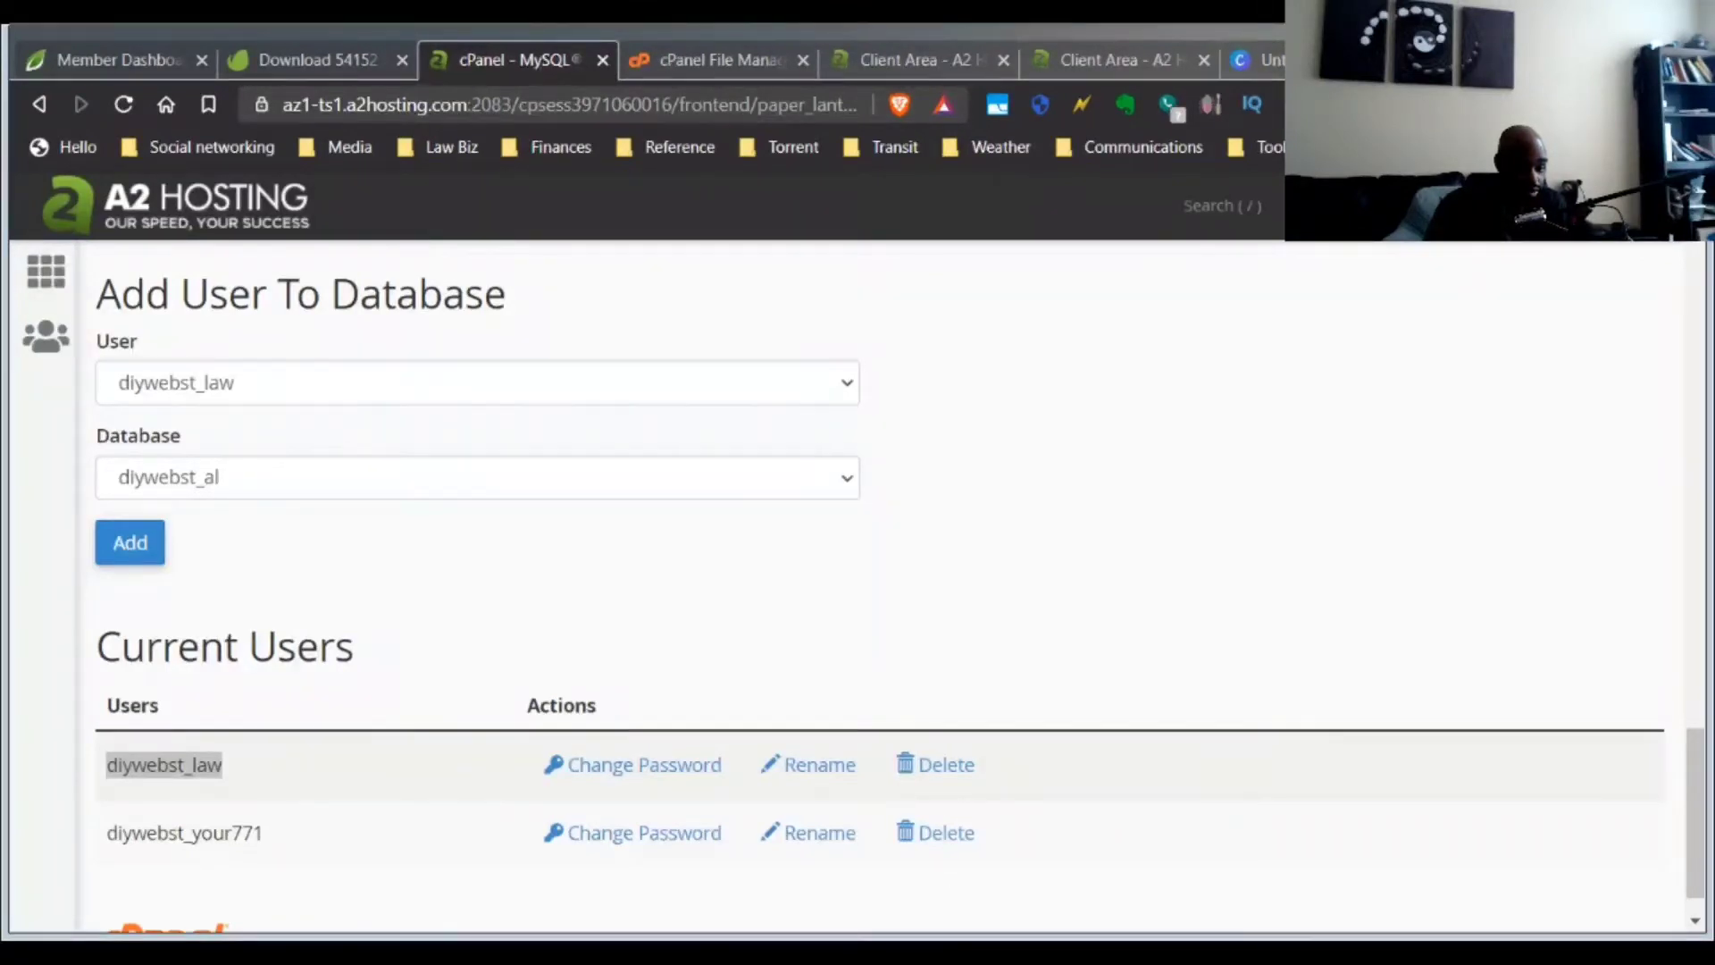
Step: Return to the cPanel MySQL Databases window and open a new browser tab
click(1221, 684)
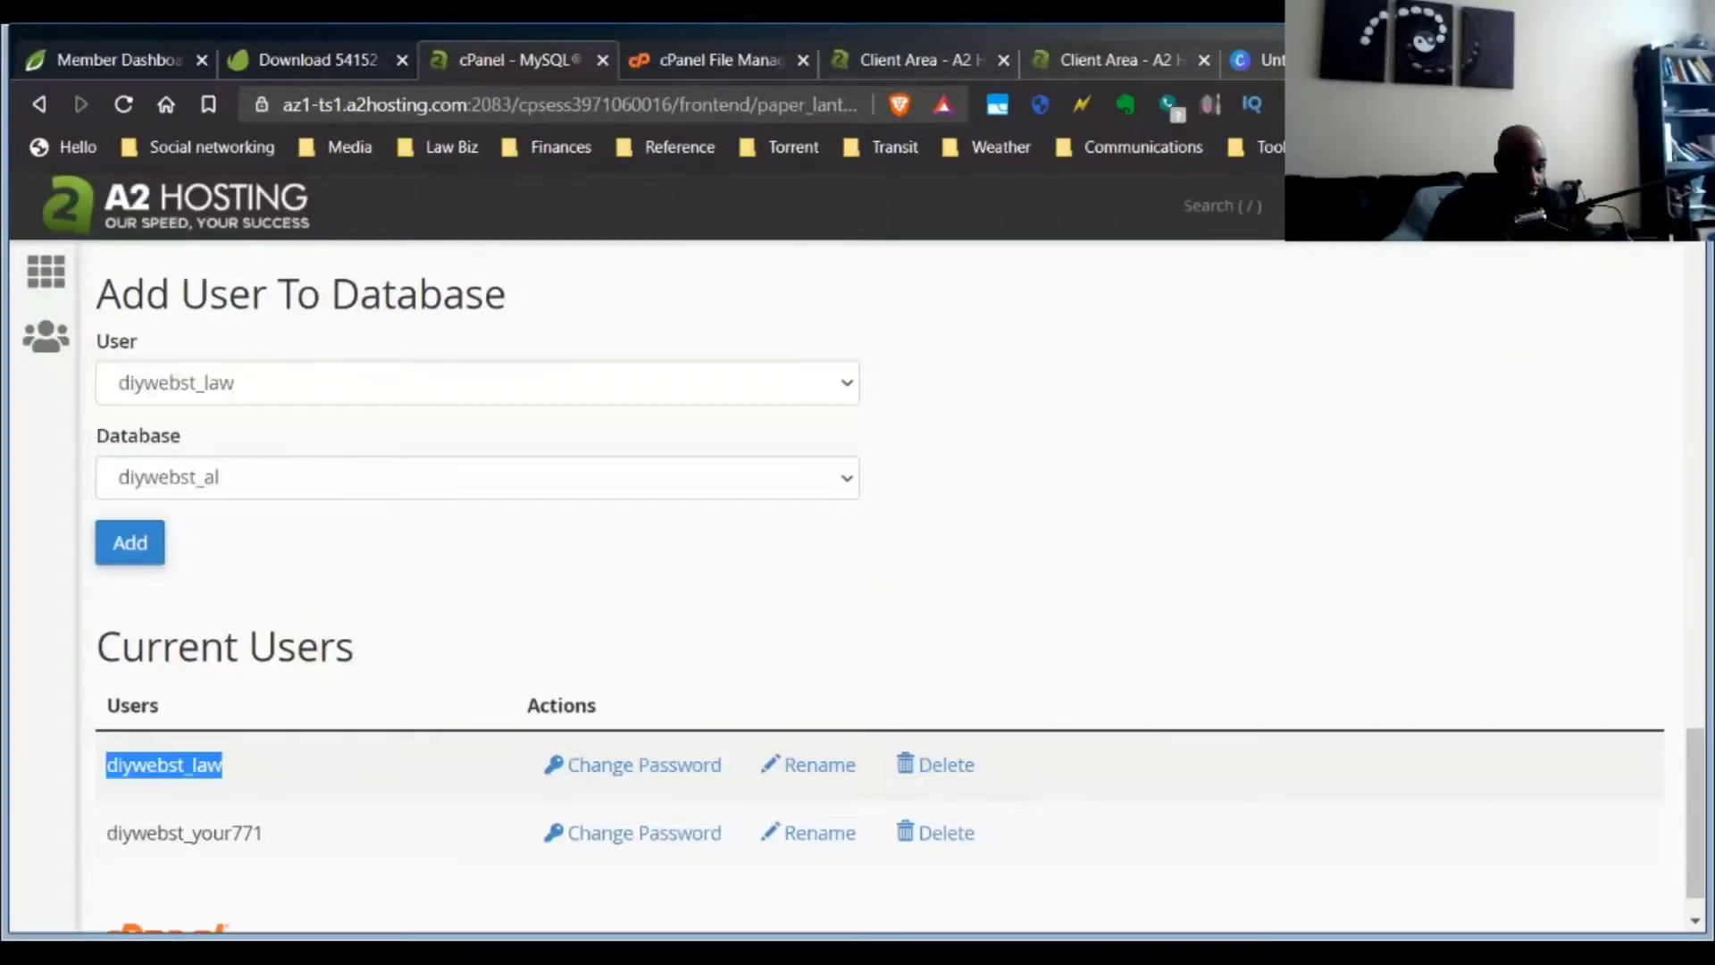
key(ctrl+t)
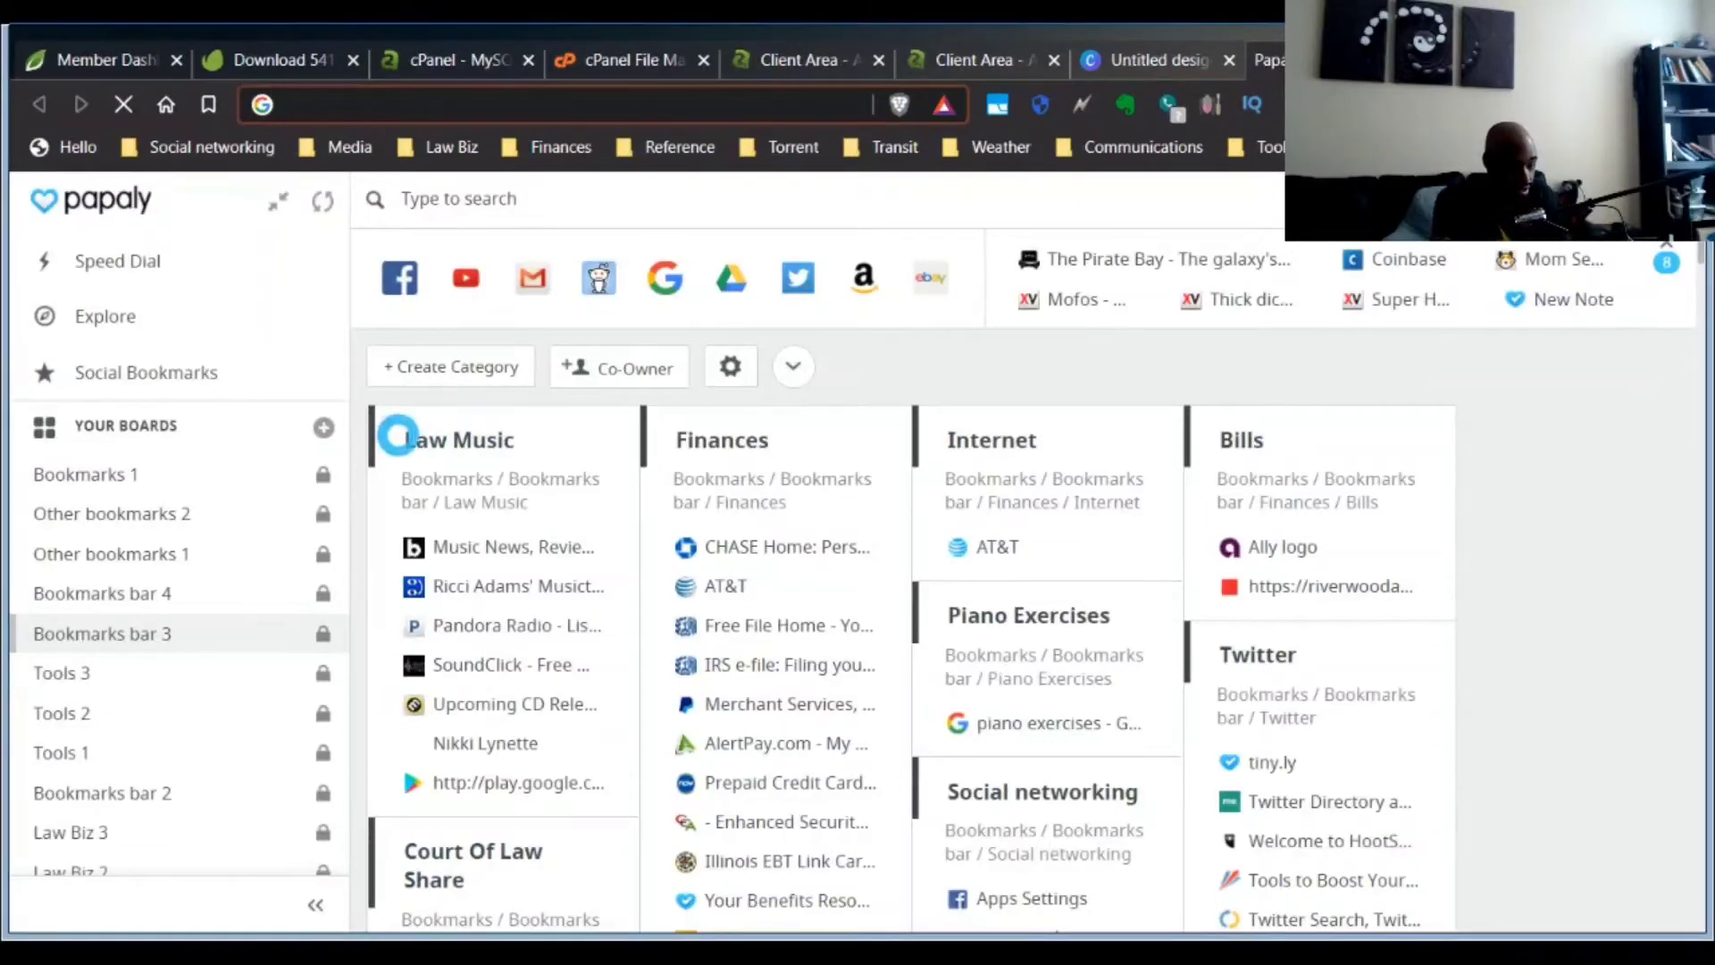
Step: Go to actualiving.com/wp-admin/install.php to load the WordPress installer
text(act)
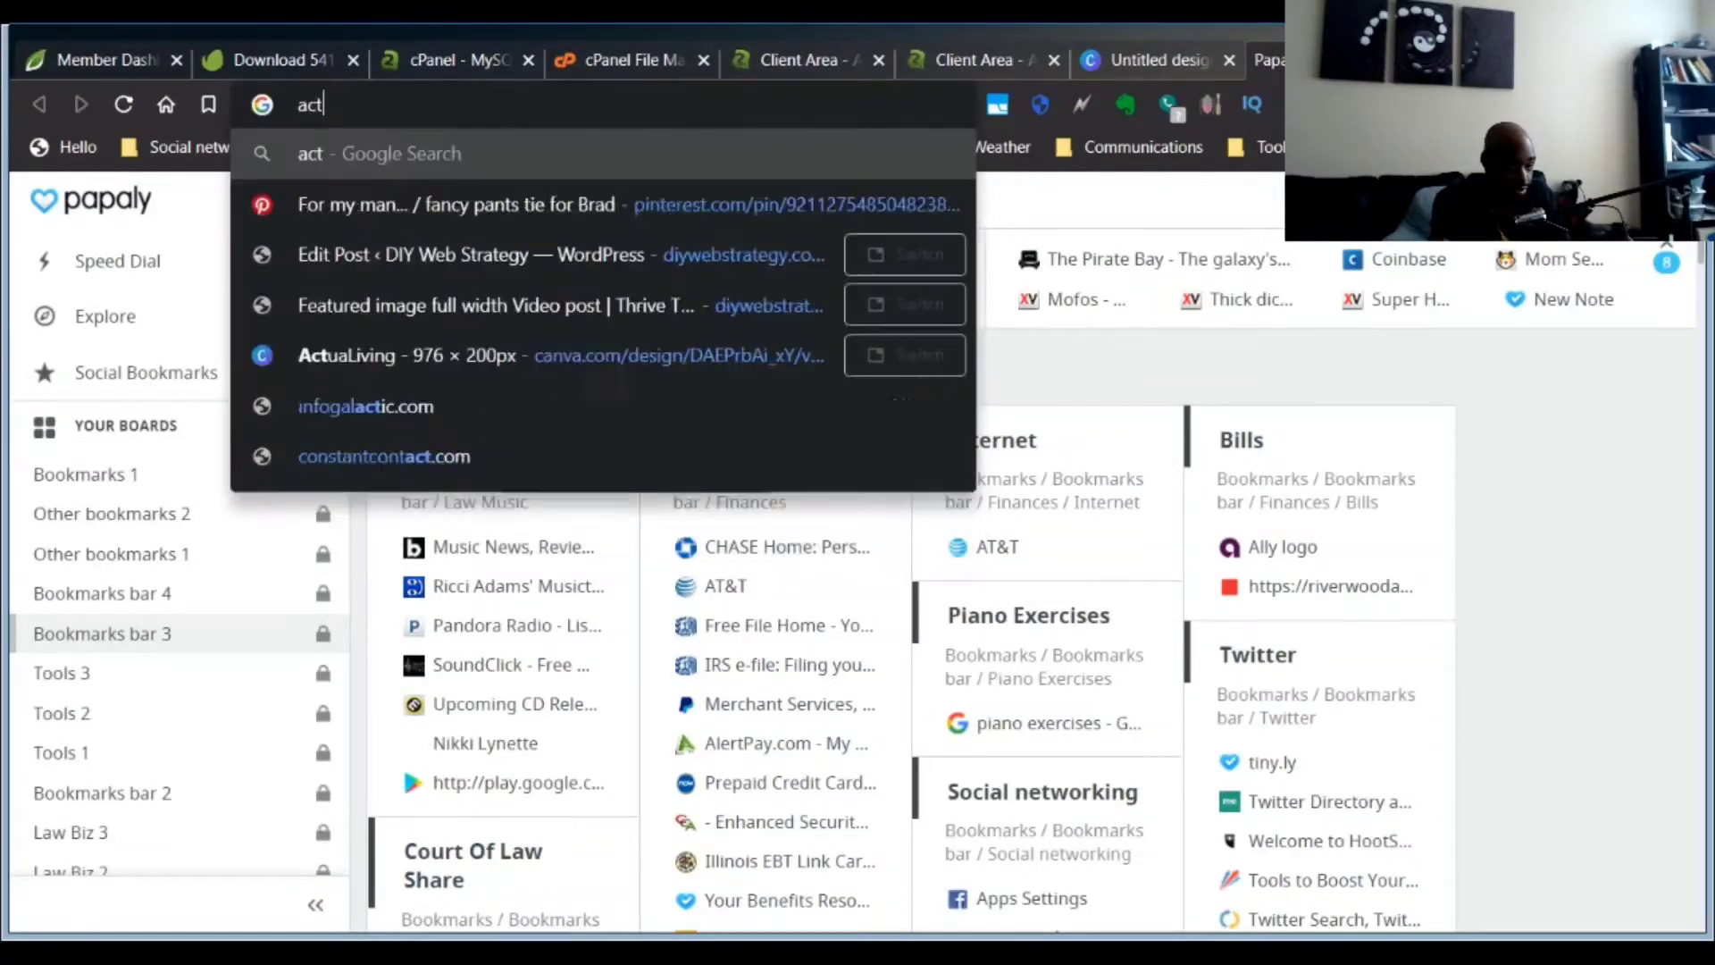
text(ualivi)
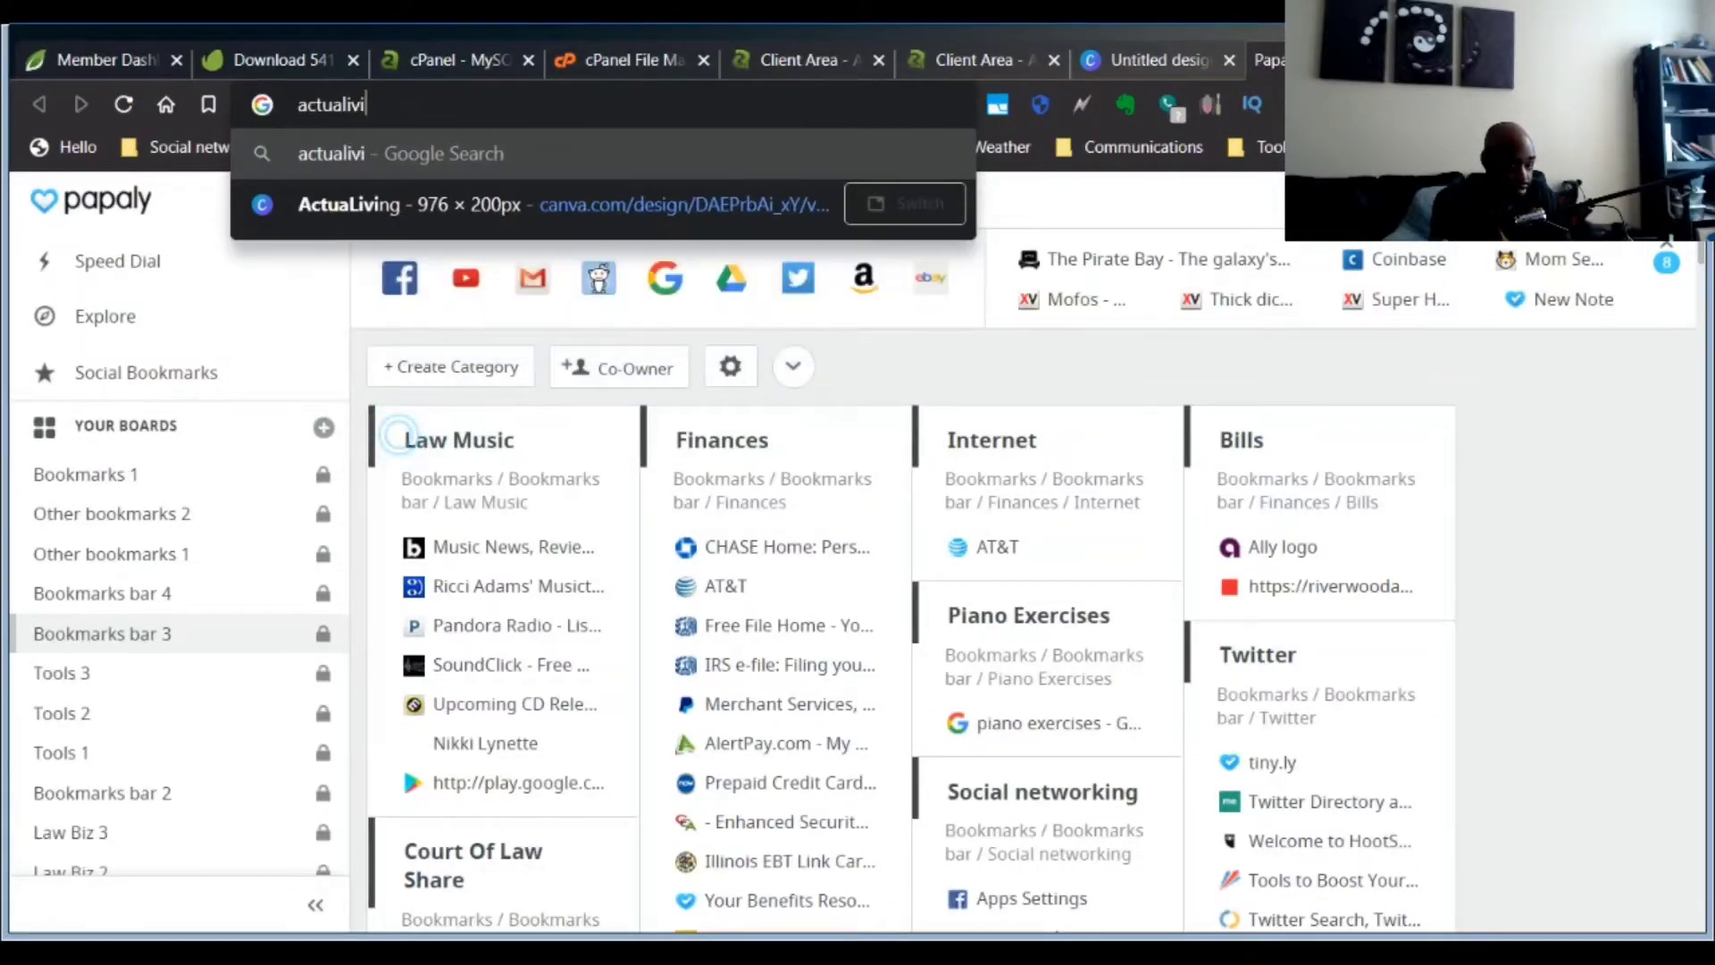
text(ng.com/w)
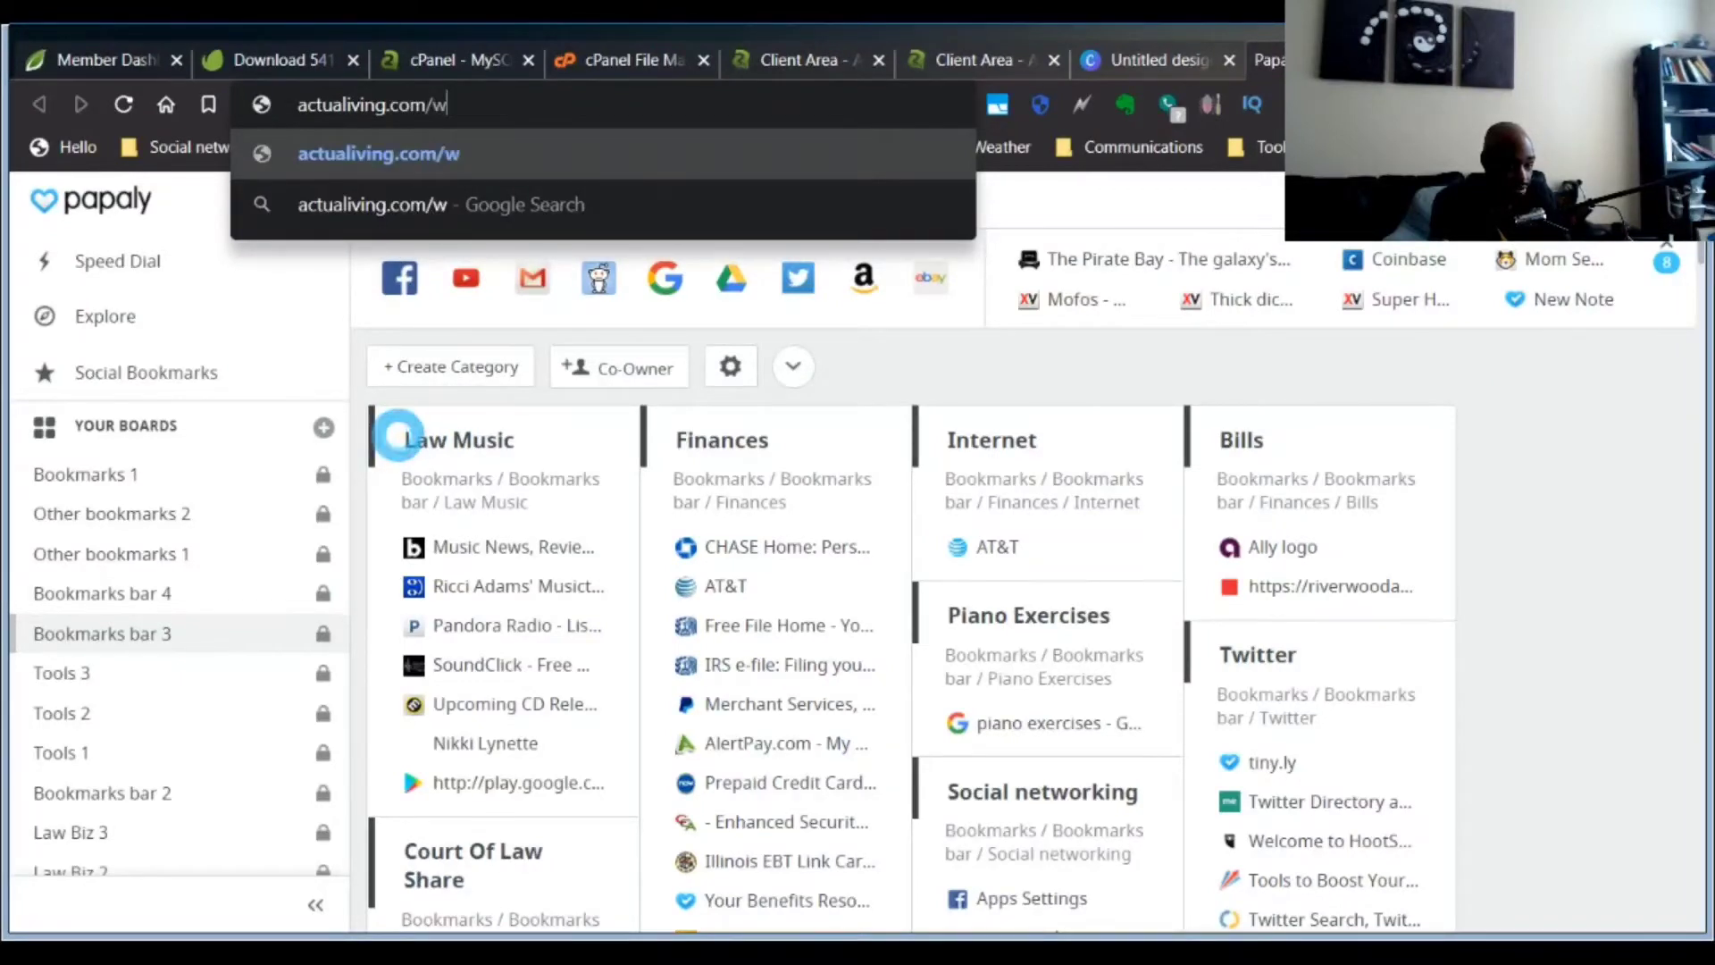
text(p-a)
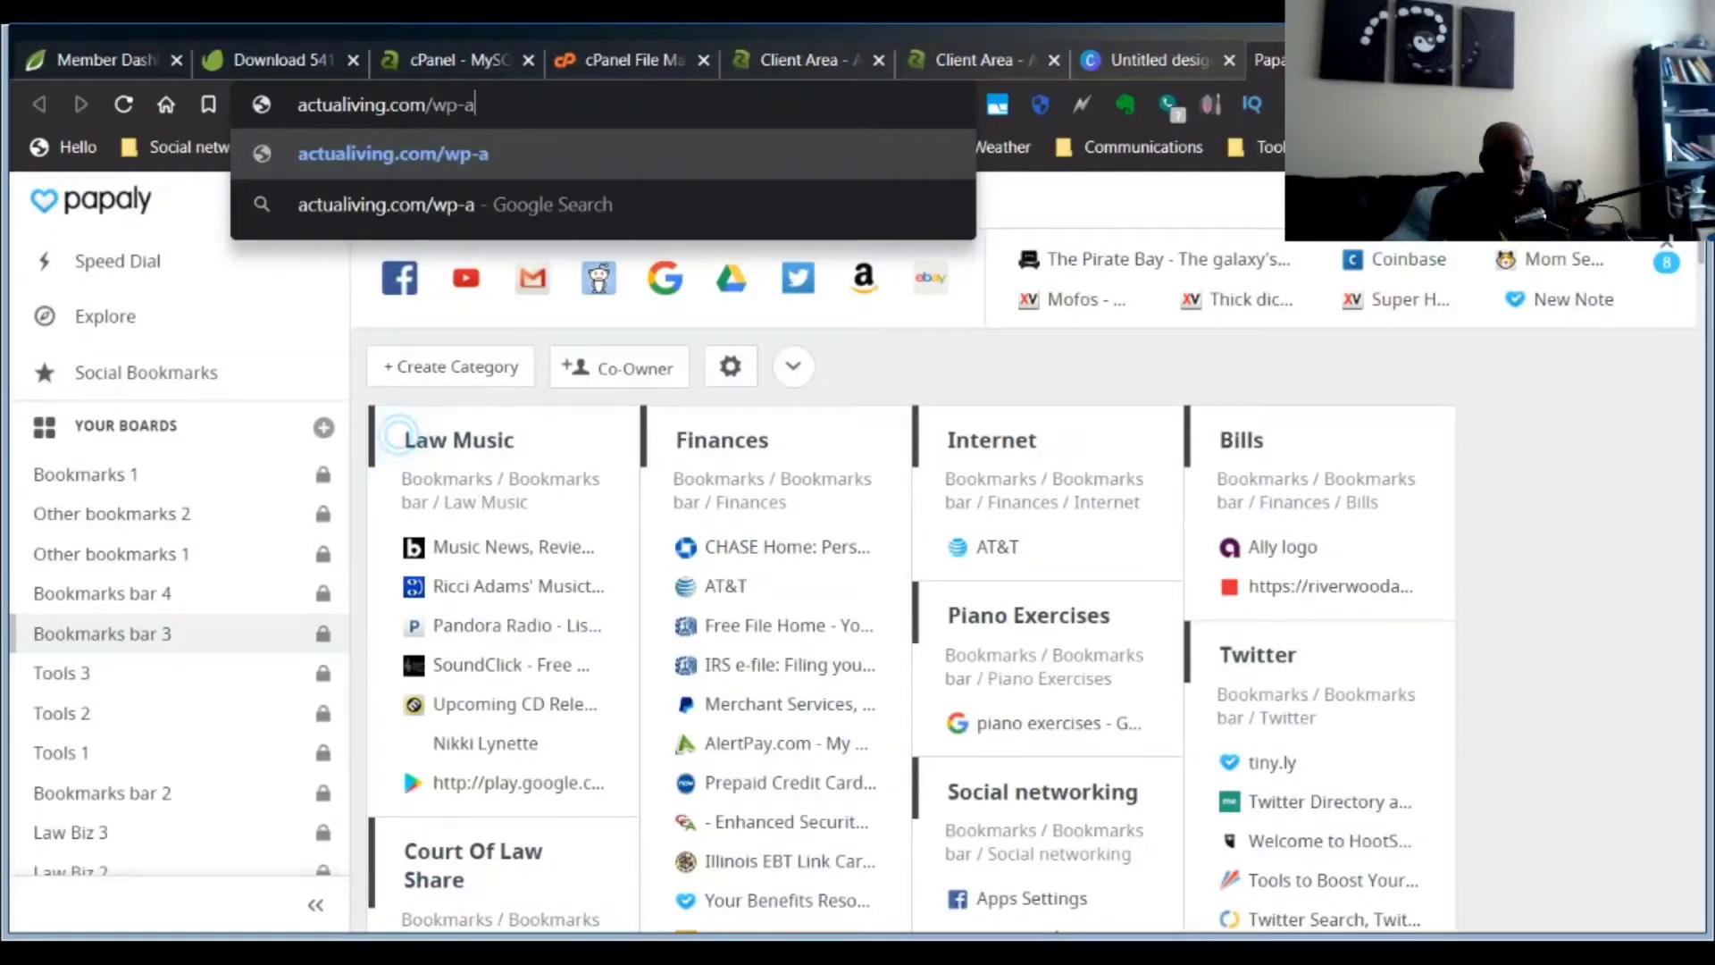
text(dm)
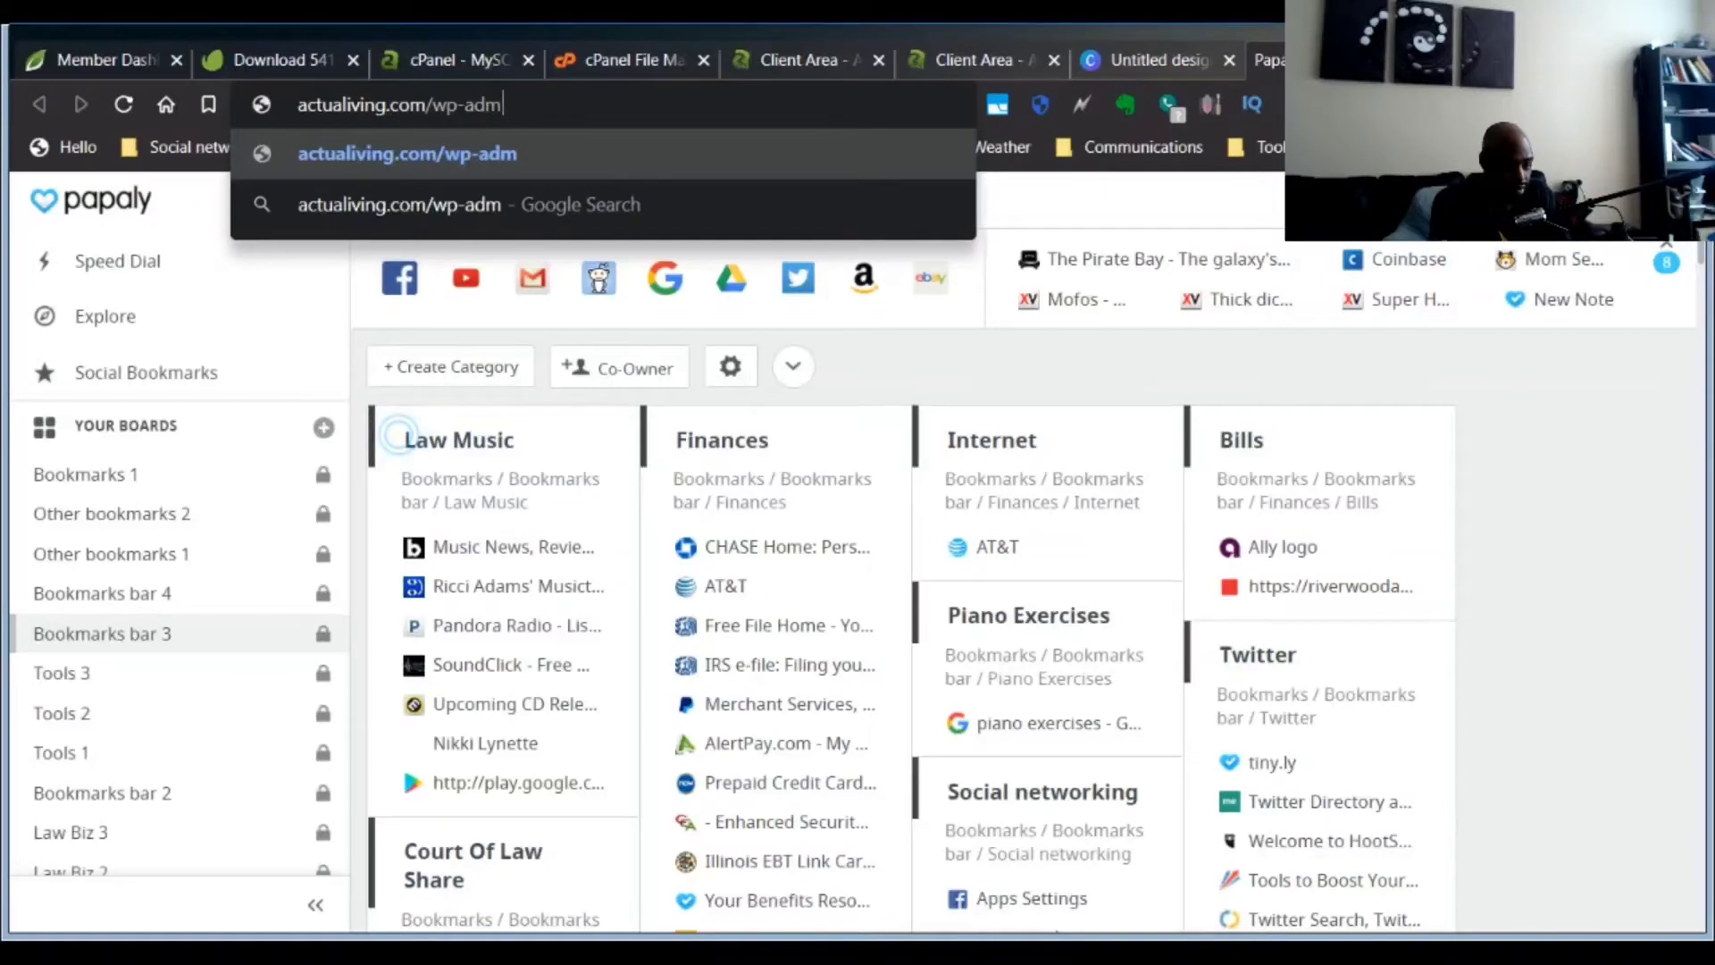
text(in/)
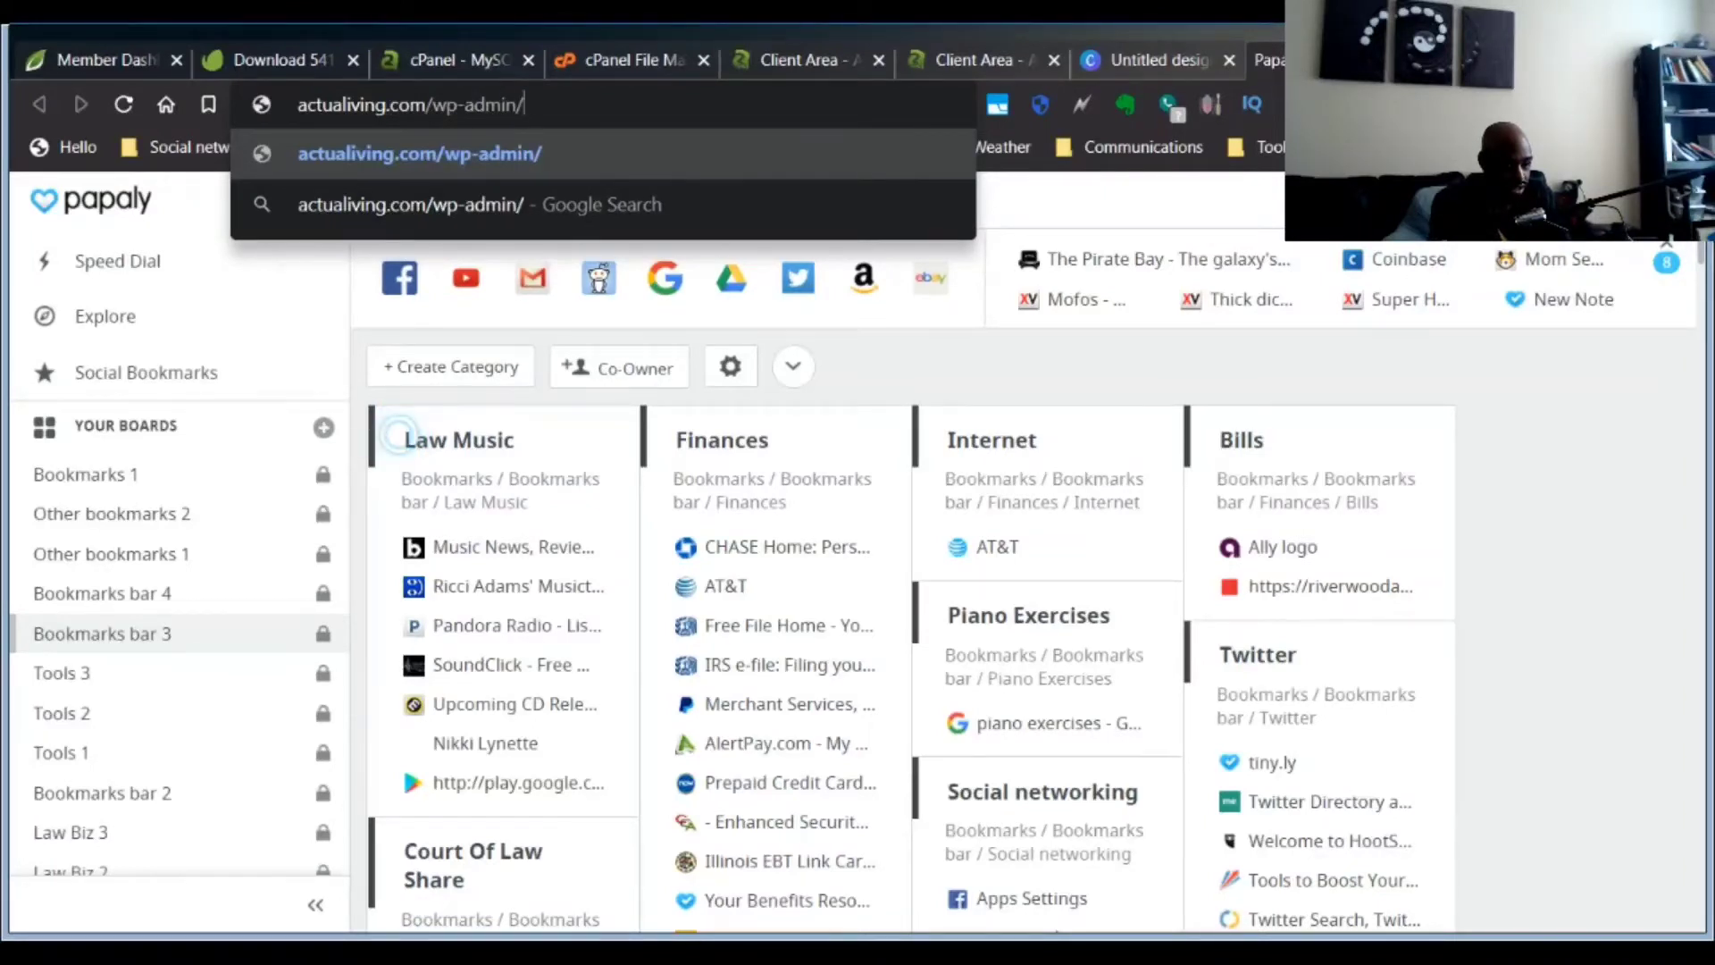
text(install)
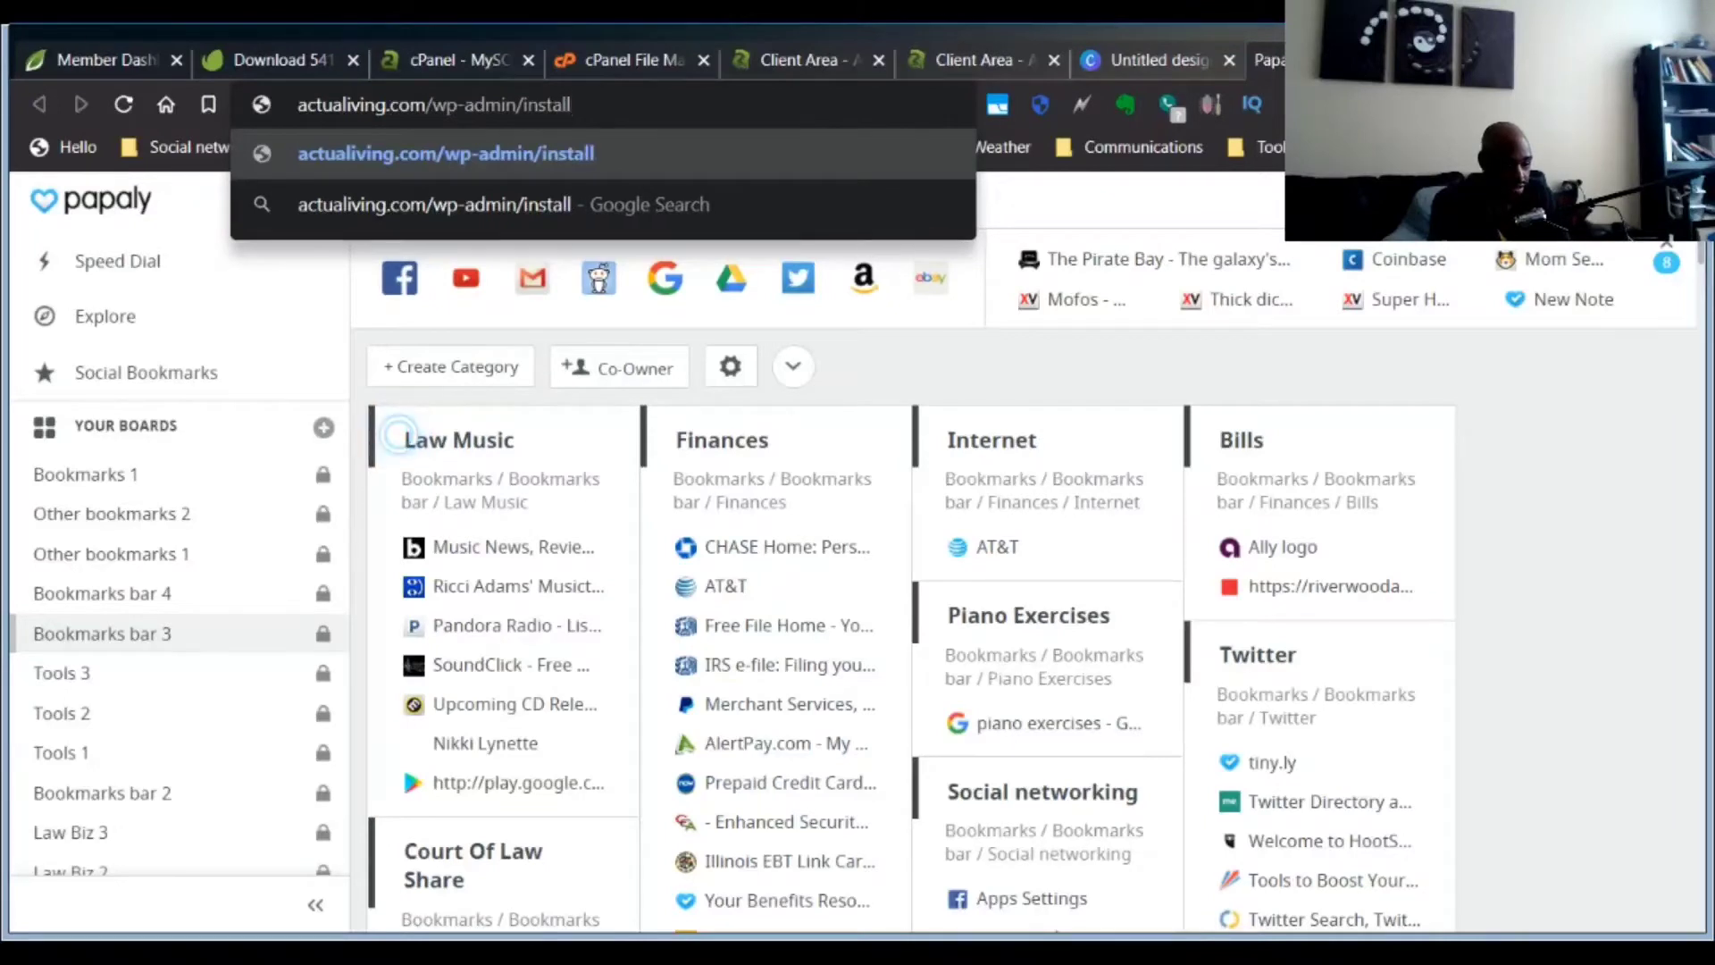
text(.php)
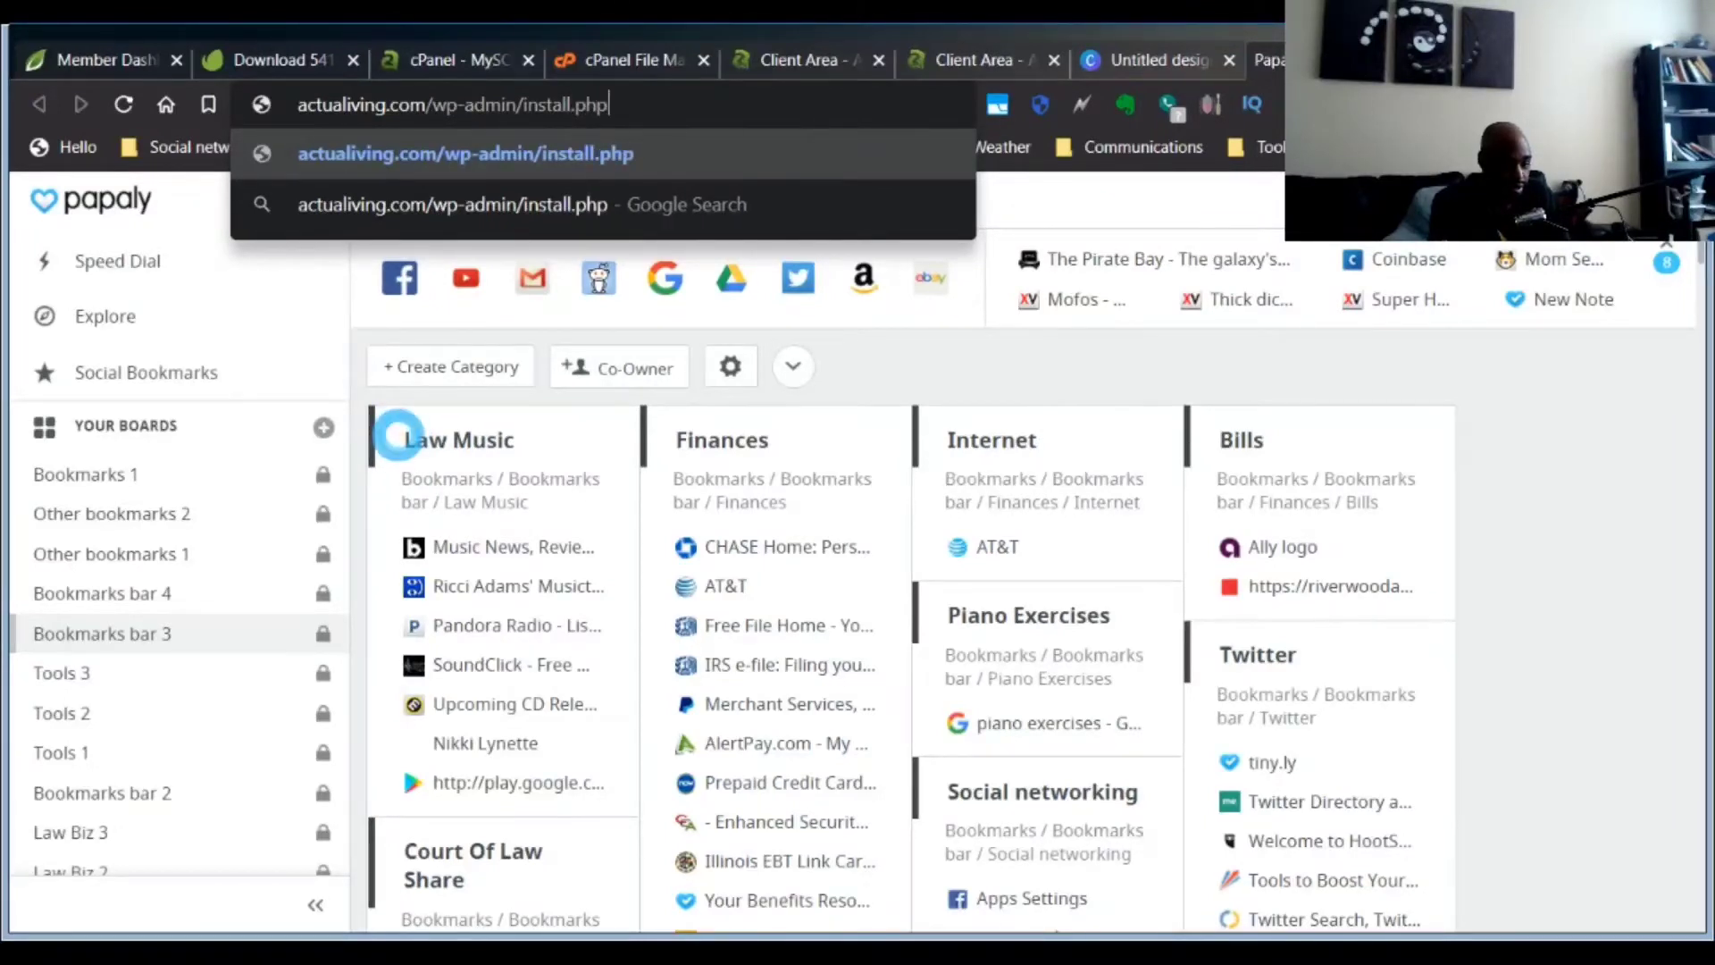
key(Return)
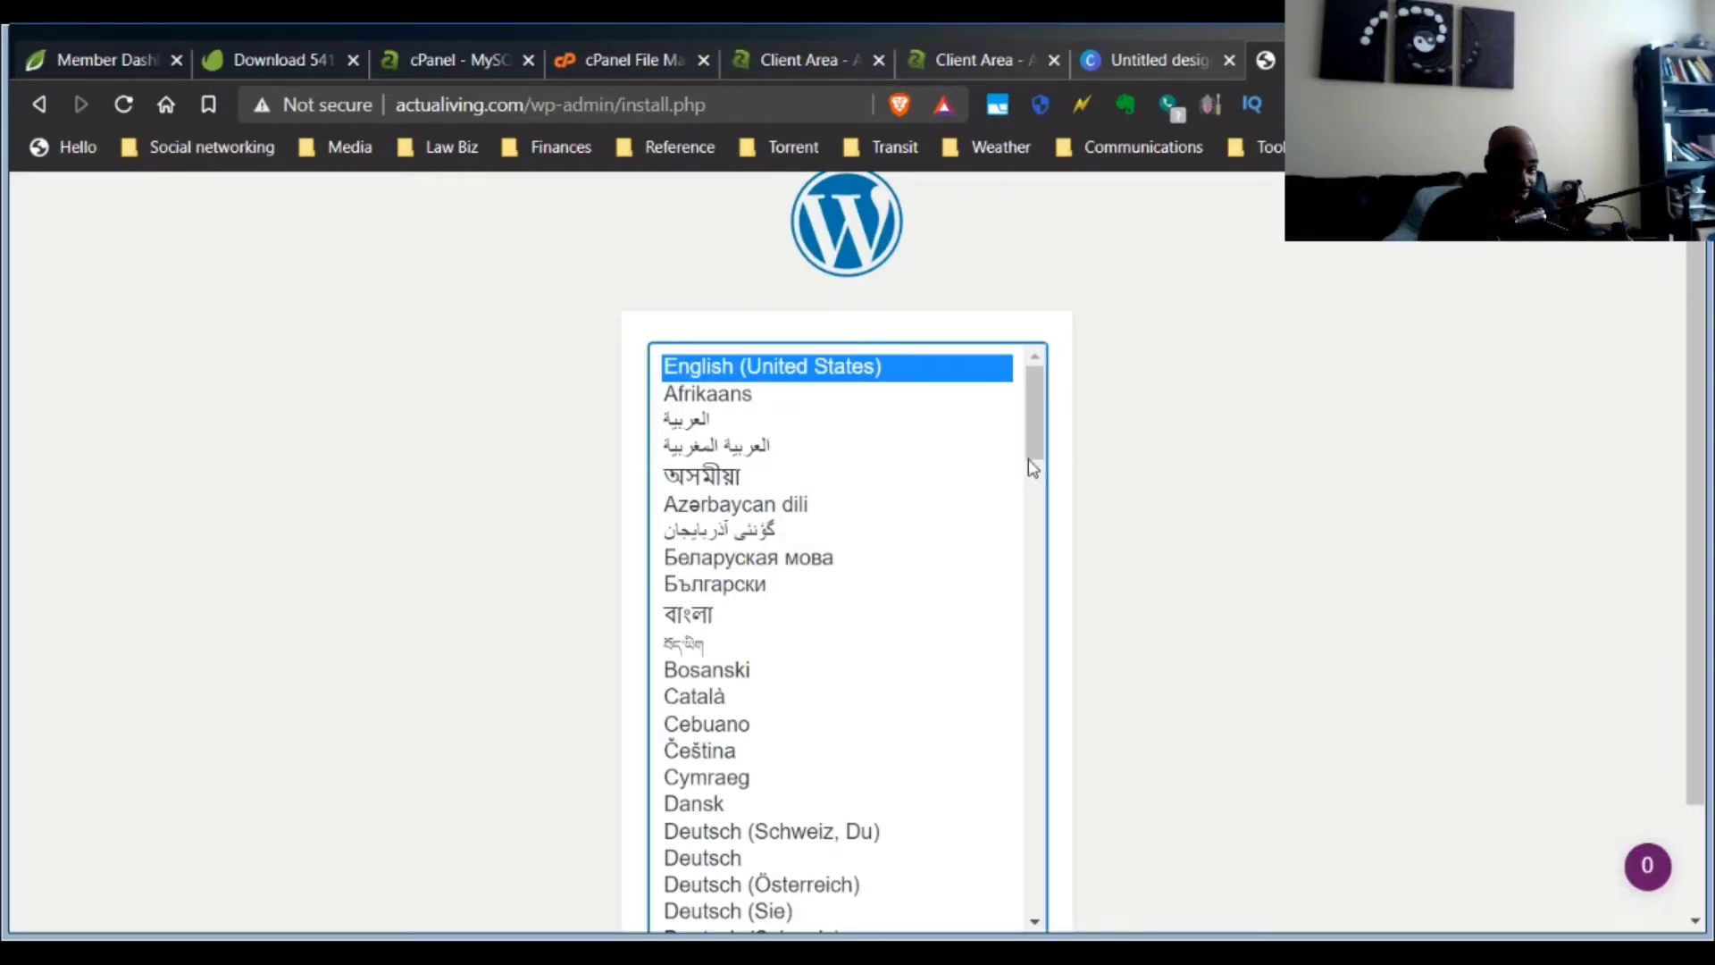
Step: Choose English (United States), then enter site title 'Actualiving' and username 'admin'
scroll(1268, 473, down, 2)
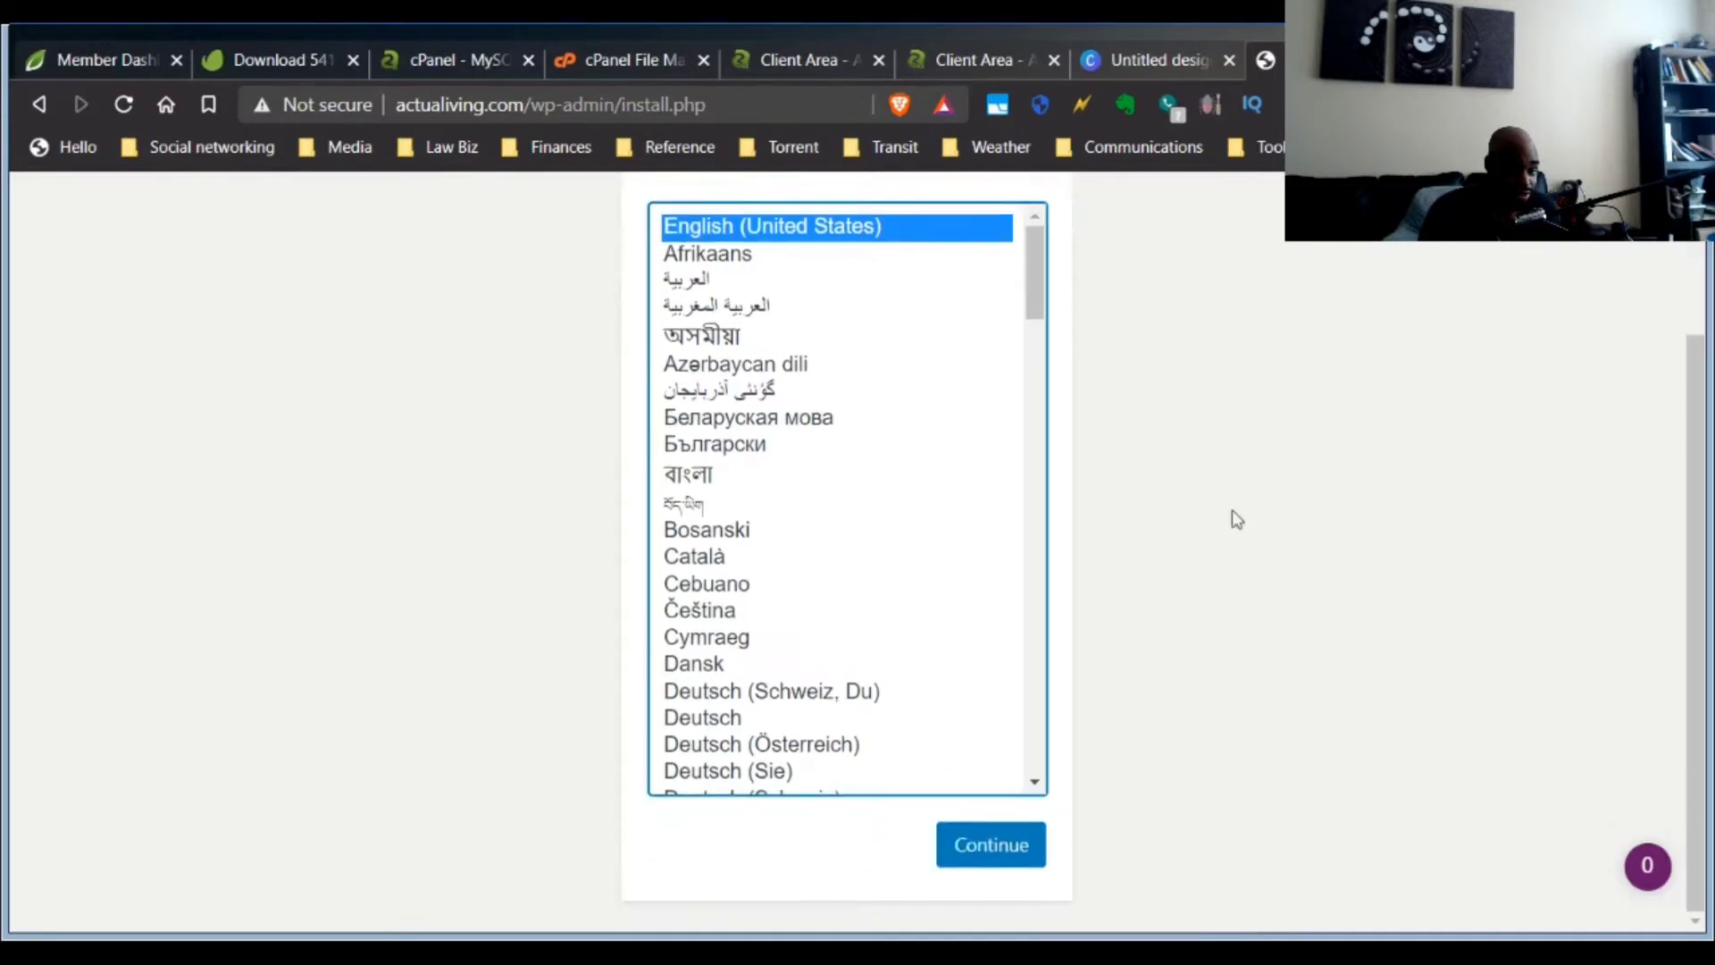
click(957, 856)
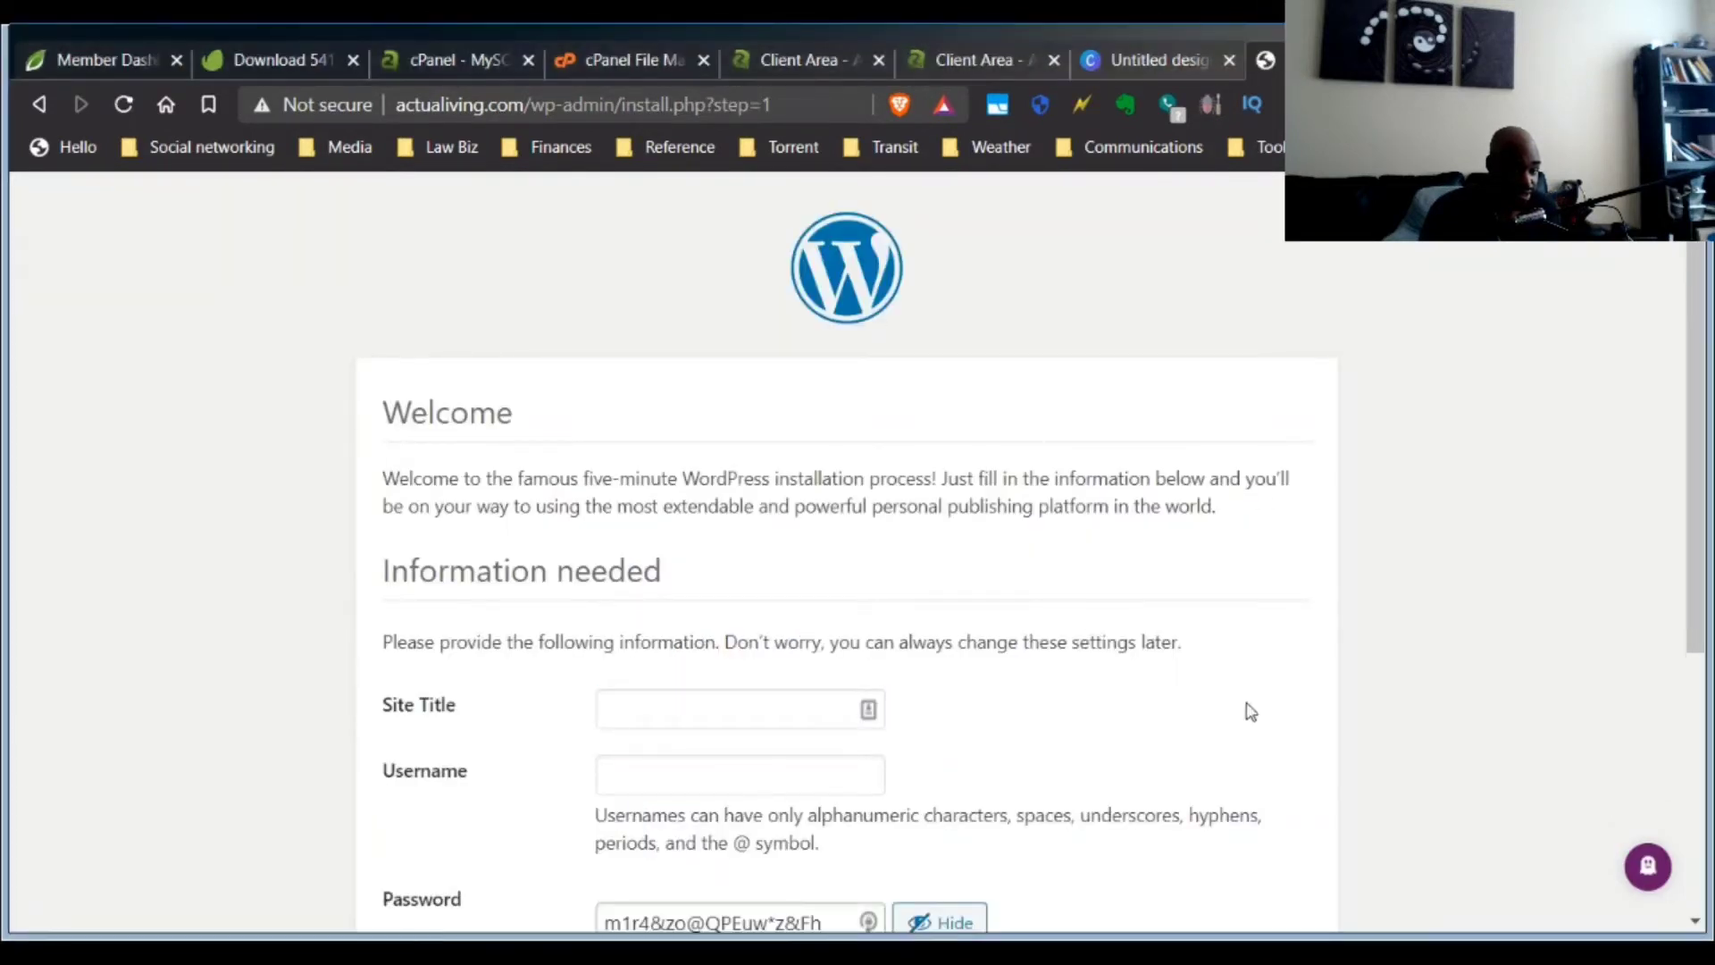
scroll(822, 678, down, 5)
click(650, 307)
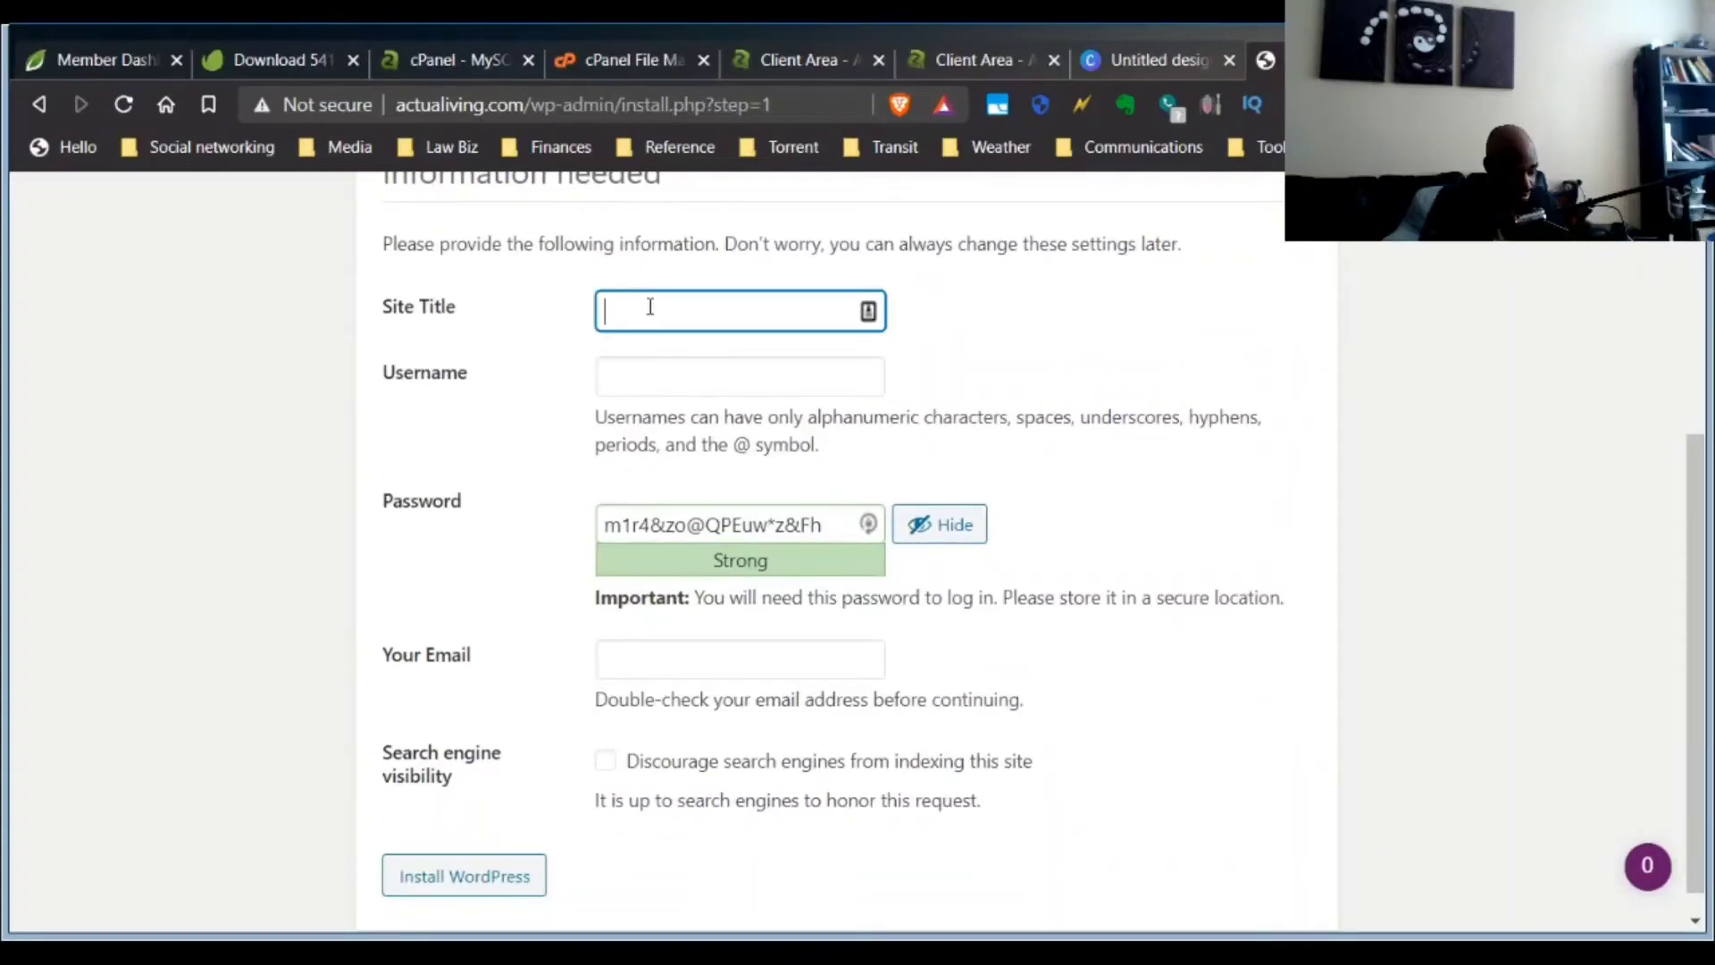
text(Ac)
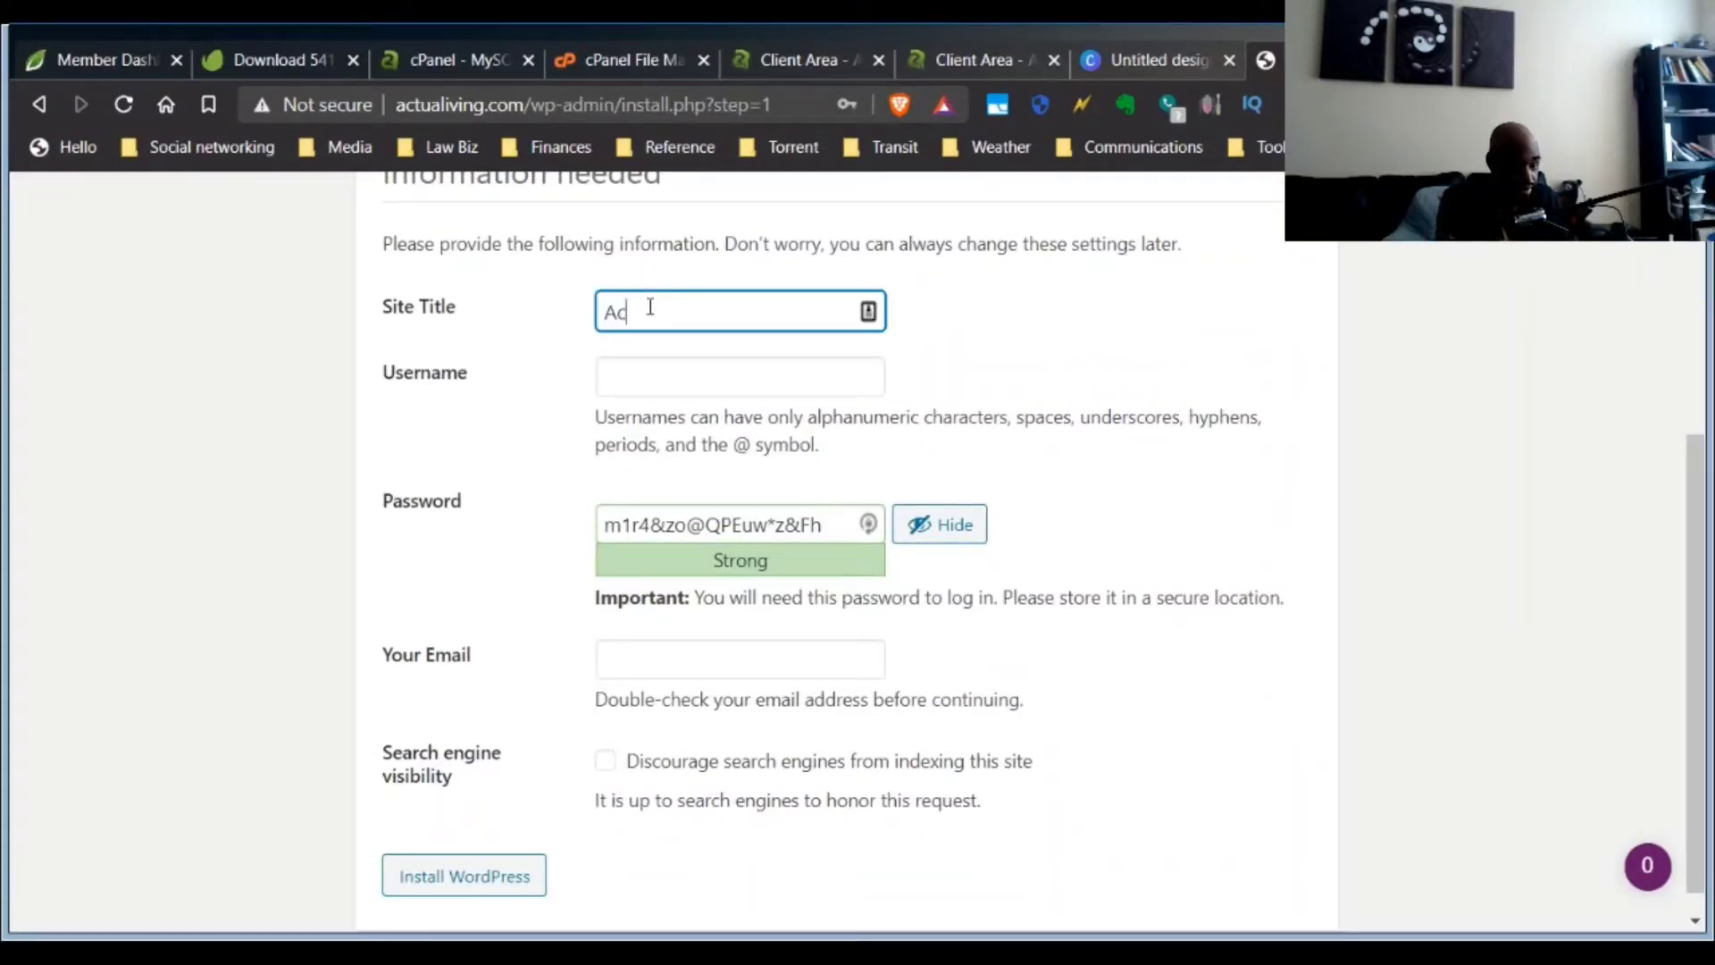
text(tualiving)
key(Tab)
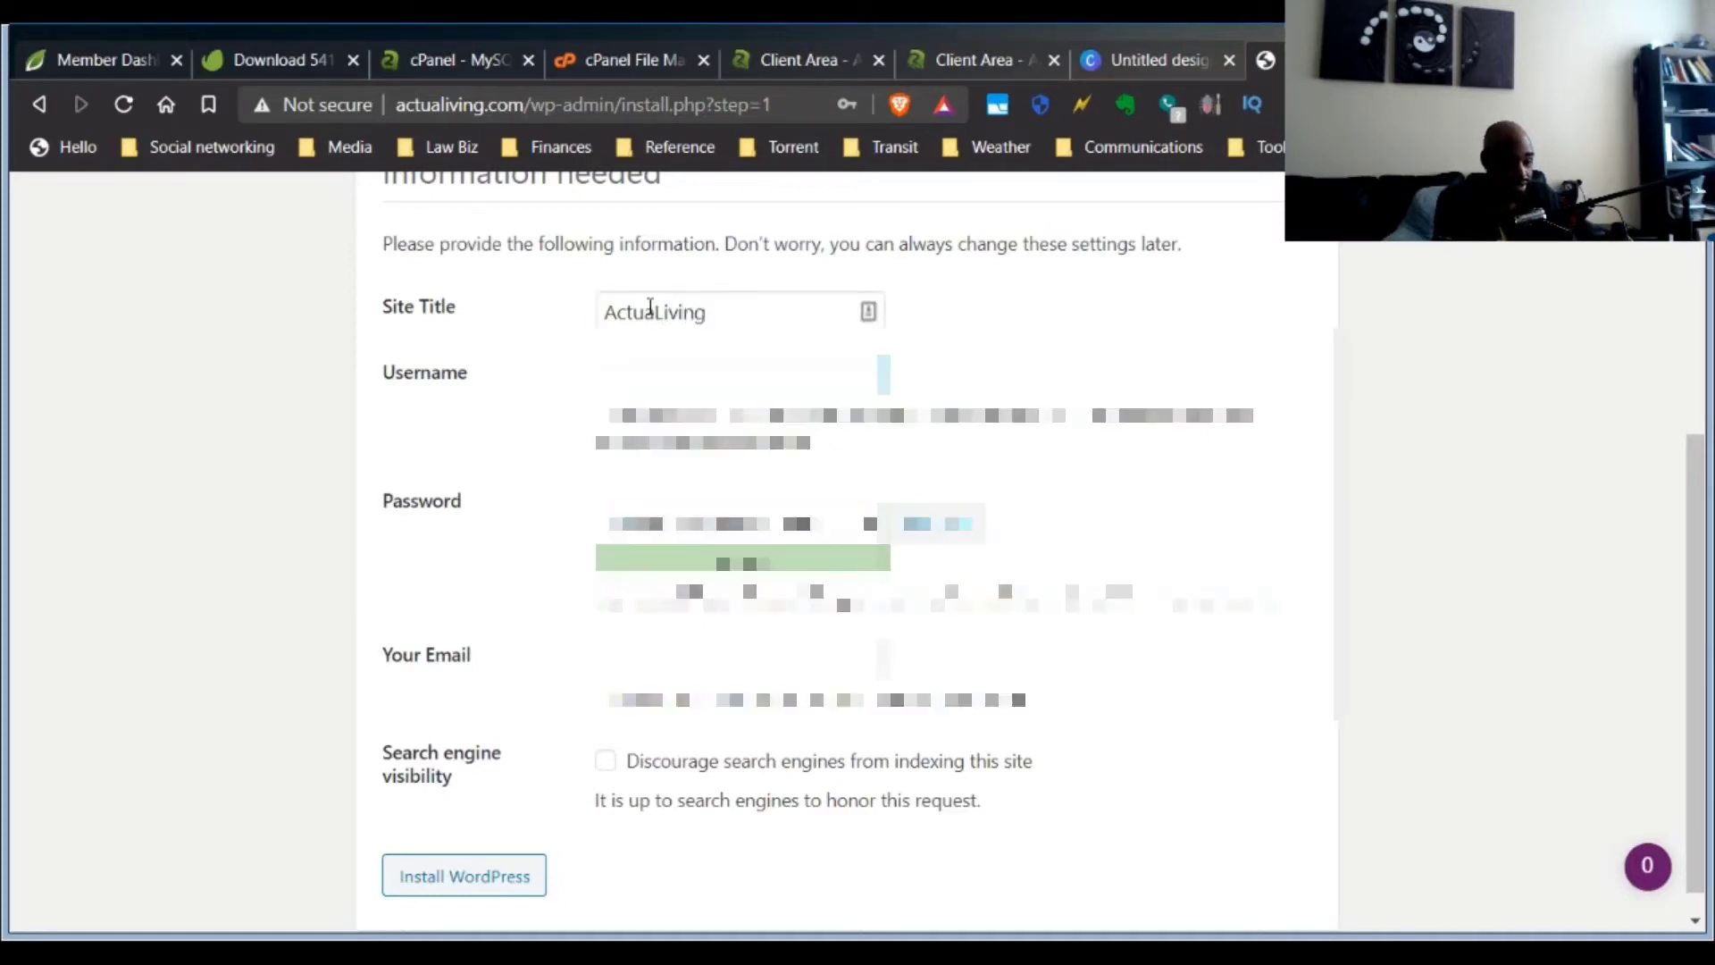
text(admin)
key(Tab)
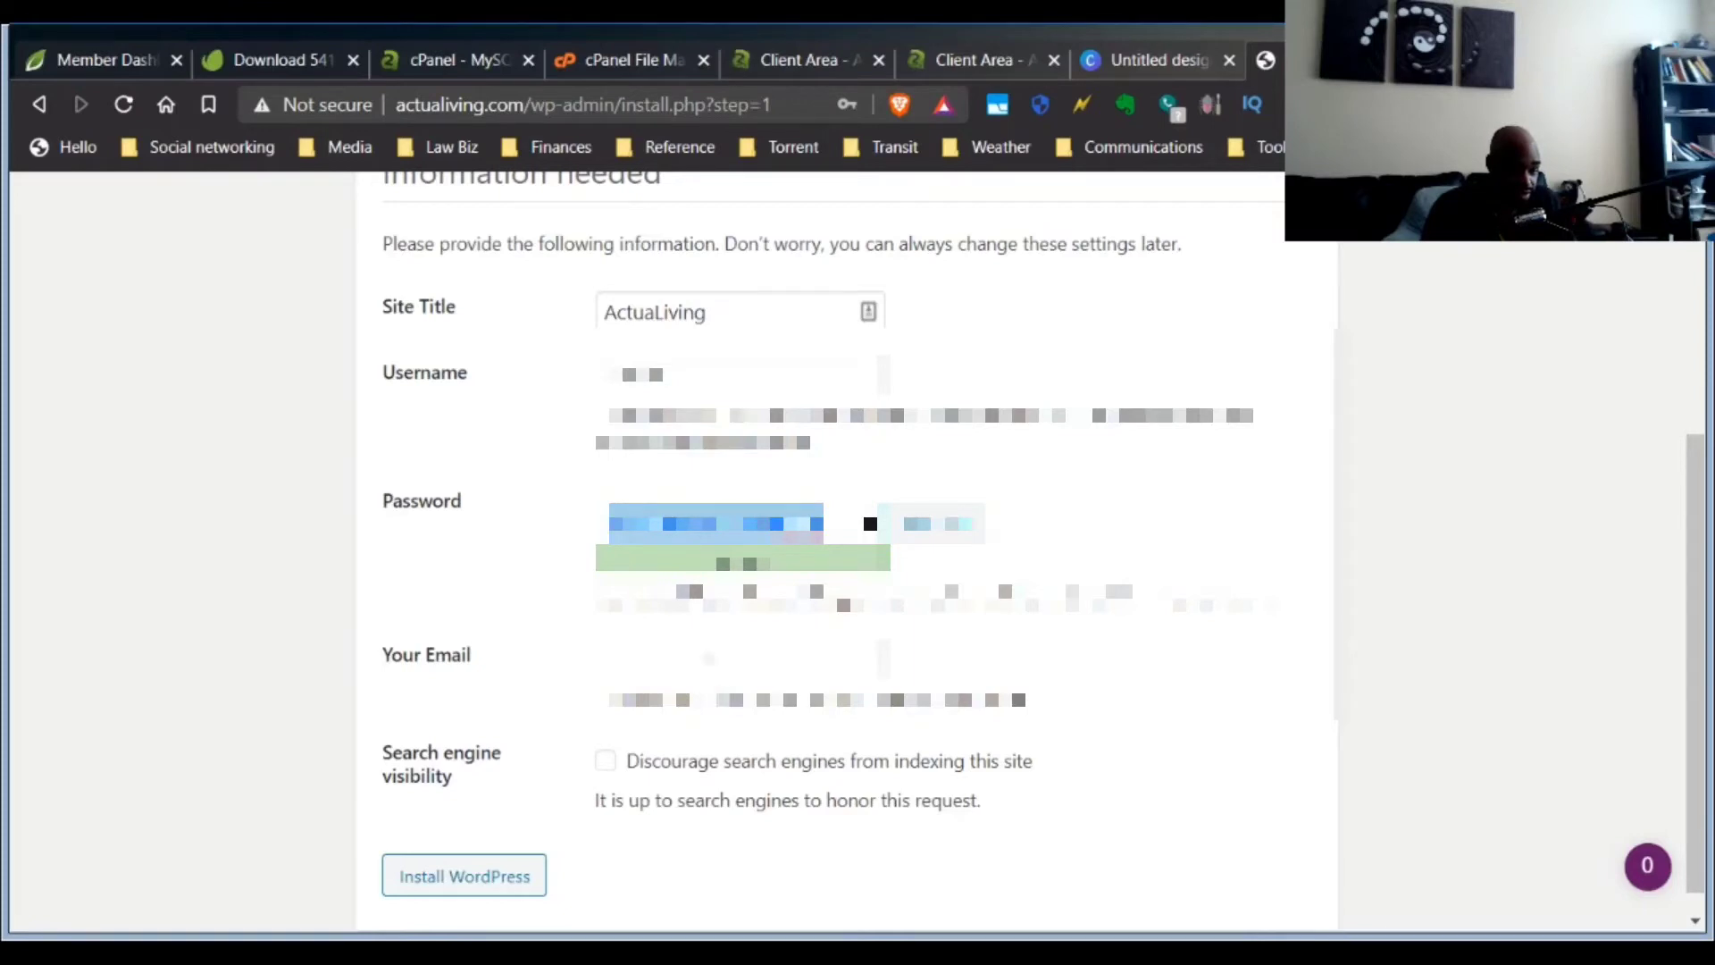
Step: Keep the generated password, fill in the admin e-mail, install WordPress, and enter 'admin' at login
click(709, 659)
click(792, 529)
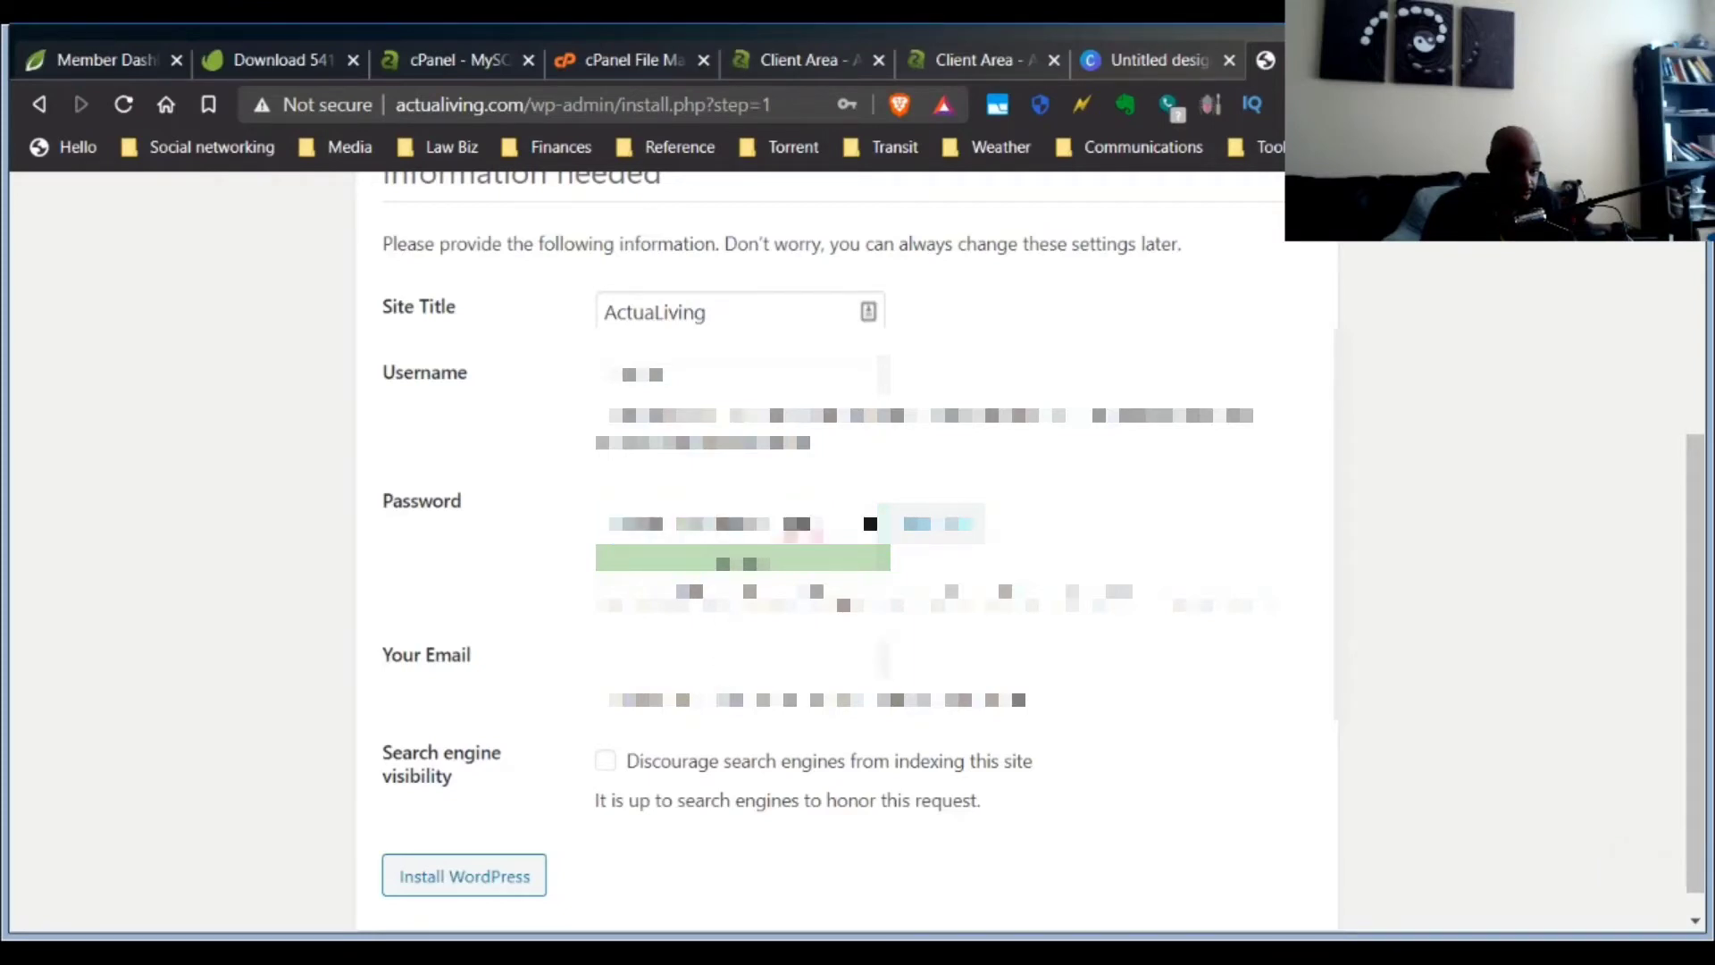
triple_click(788, 528)
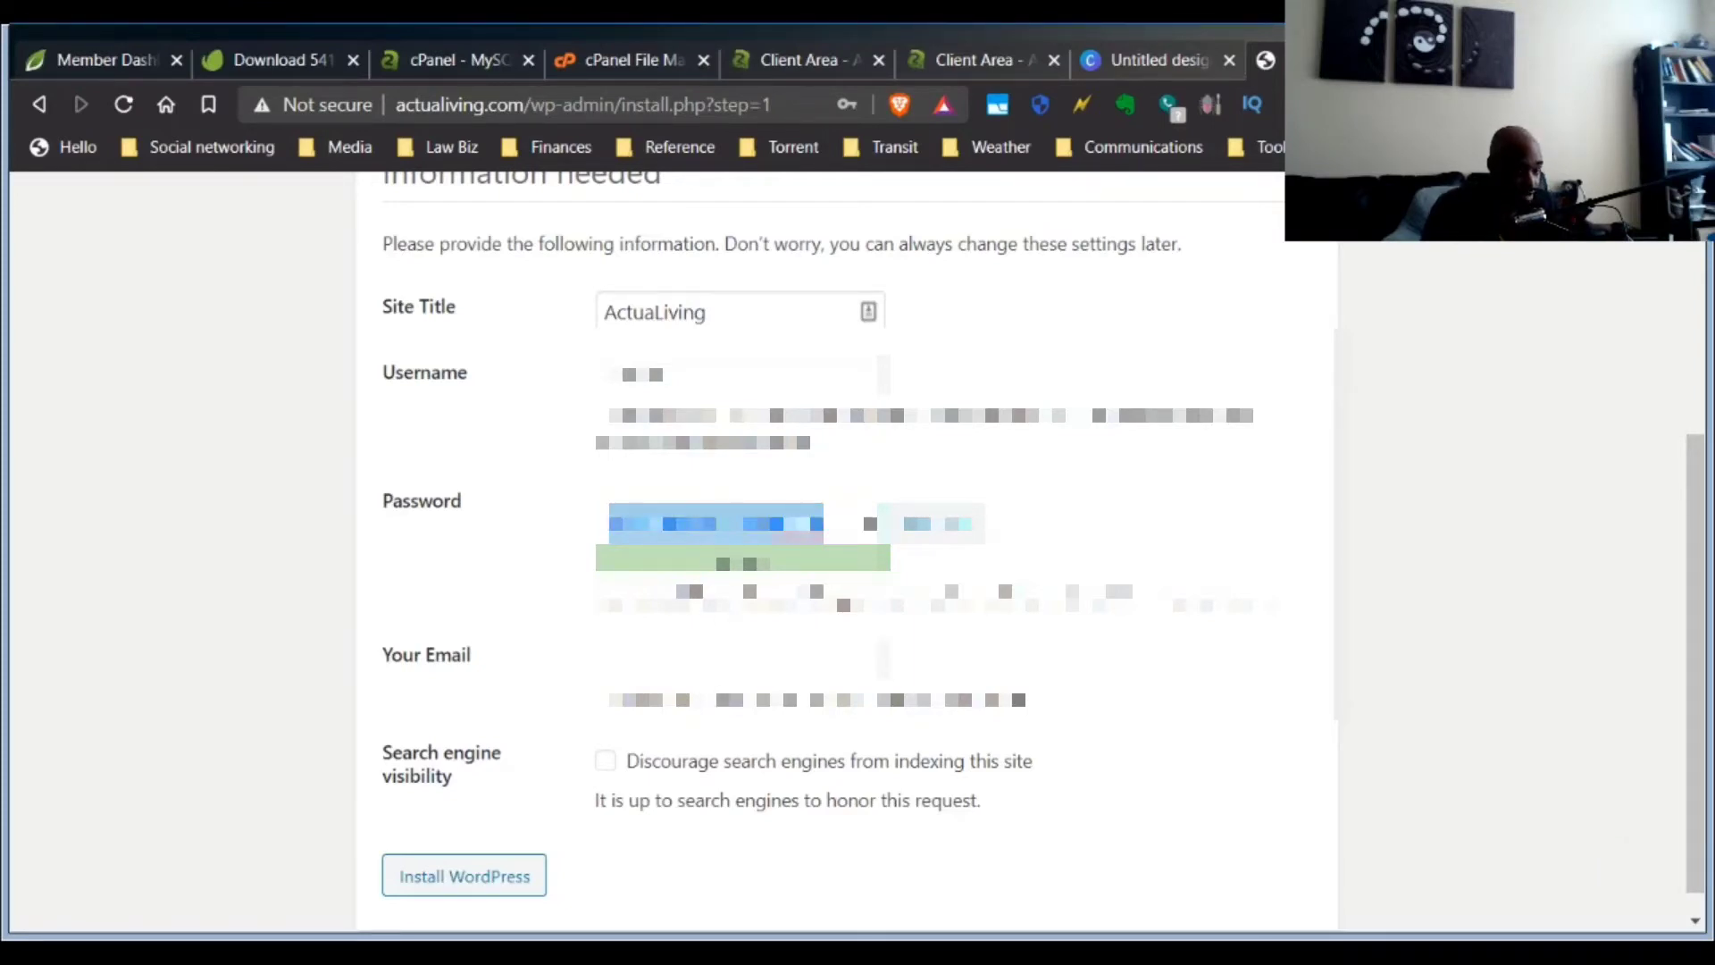
click(697, 665)
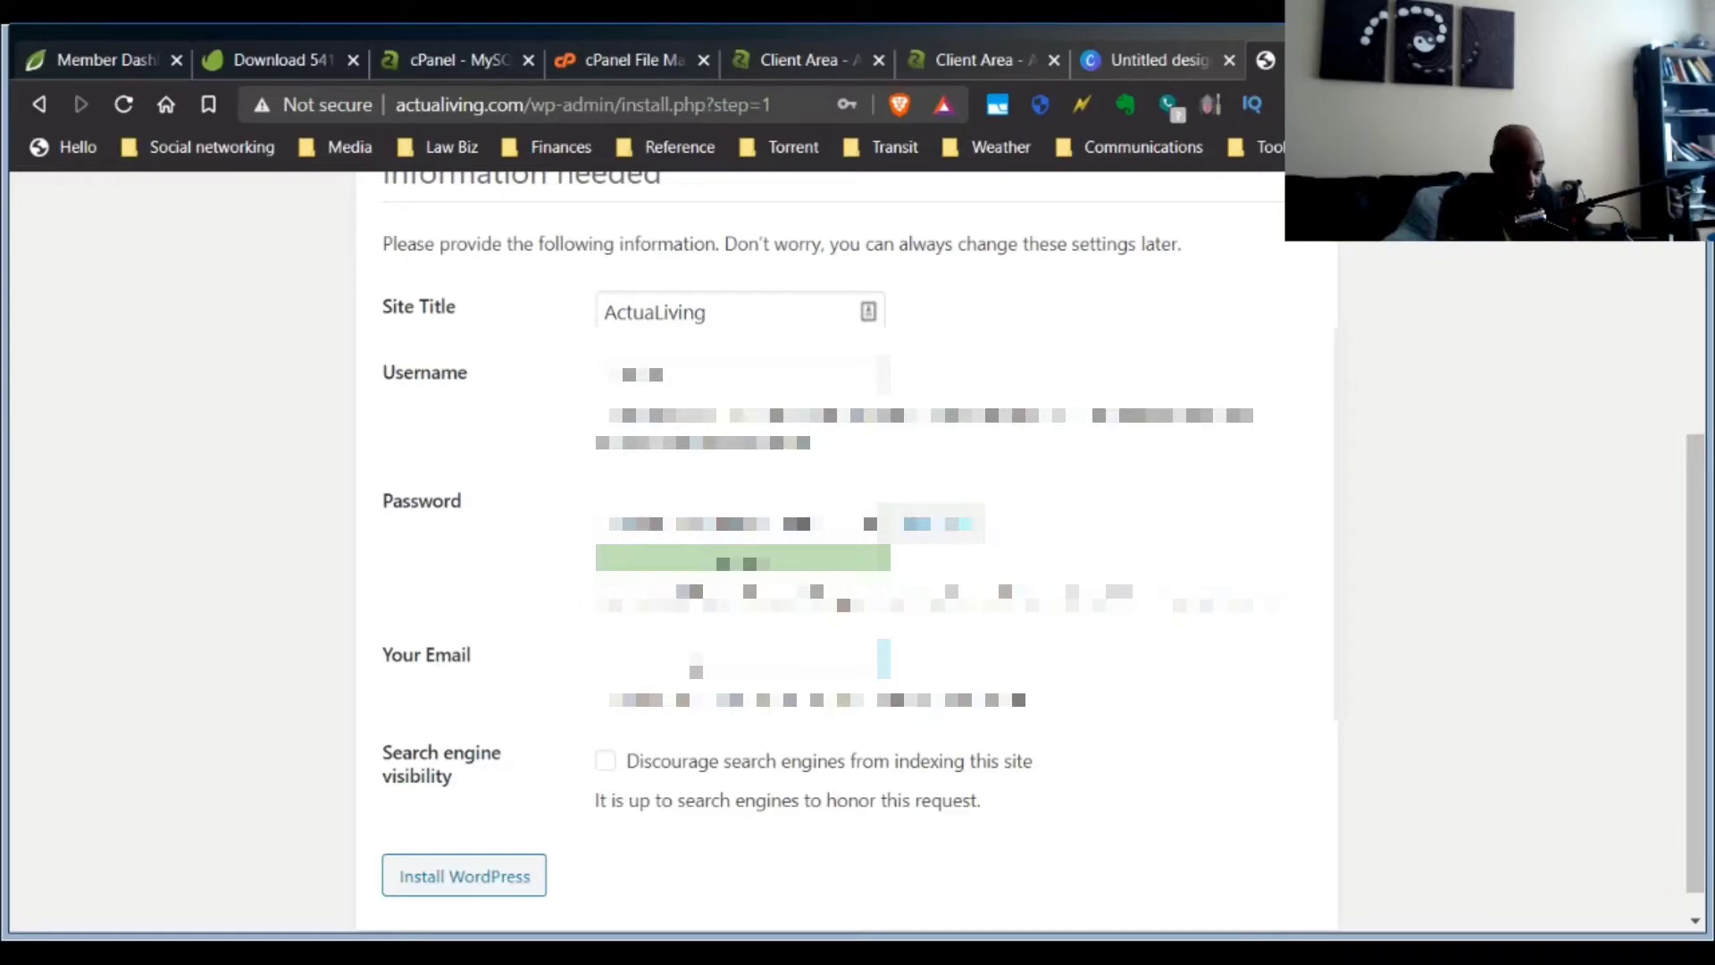
click(639, 706)
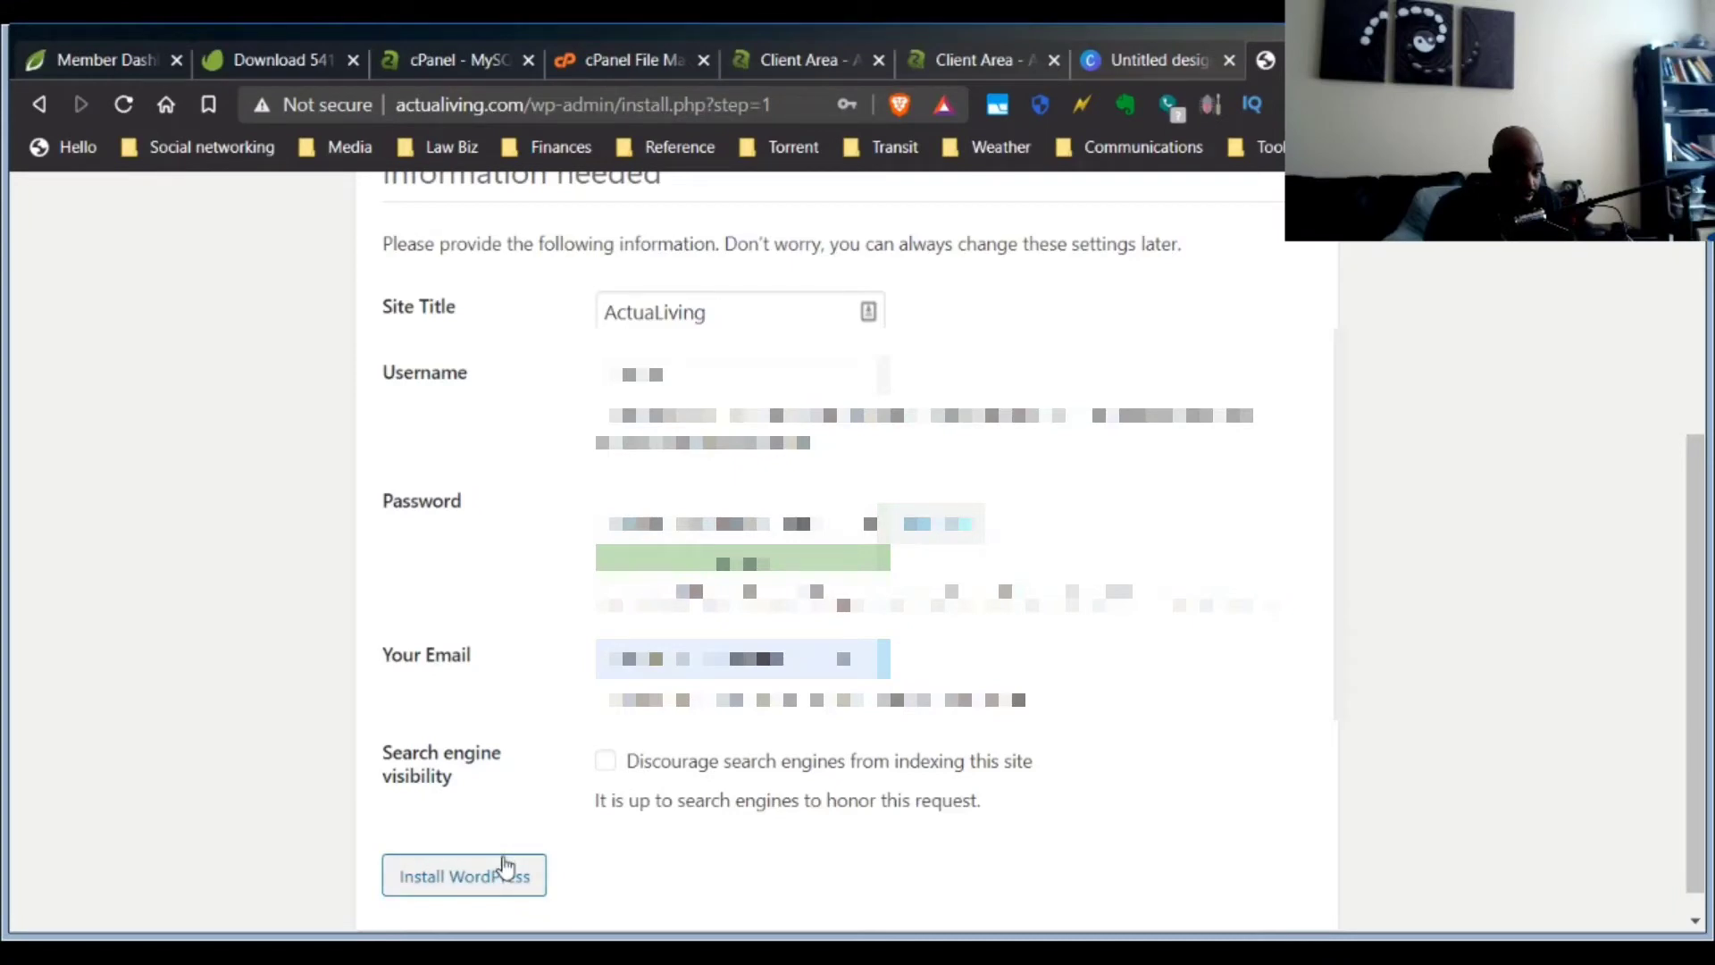
triple_click(709, 522)
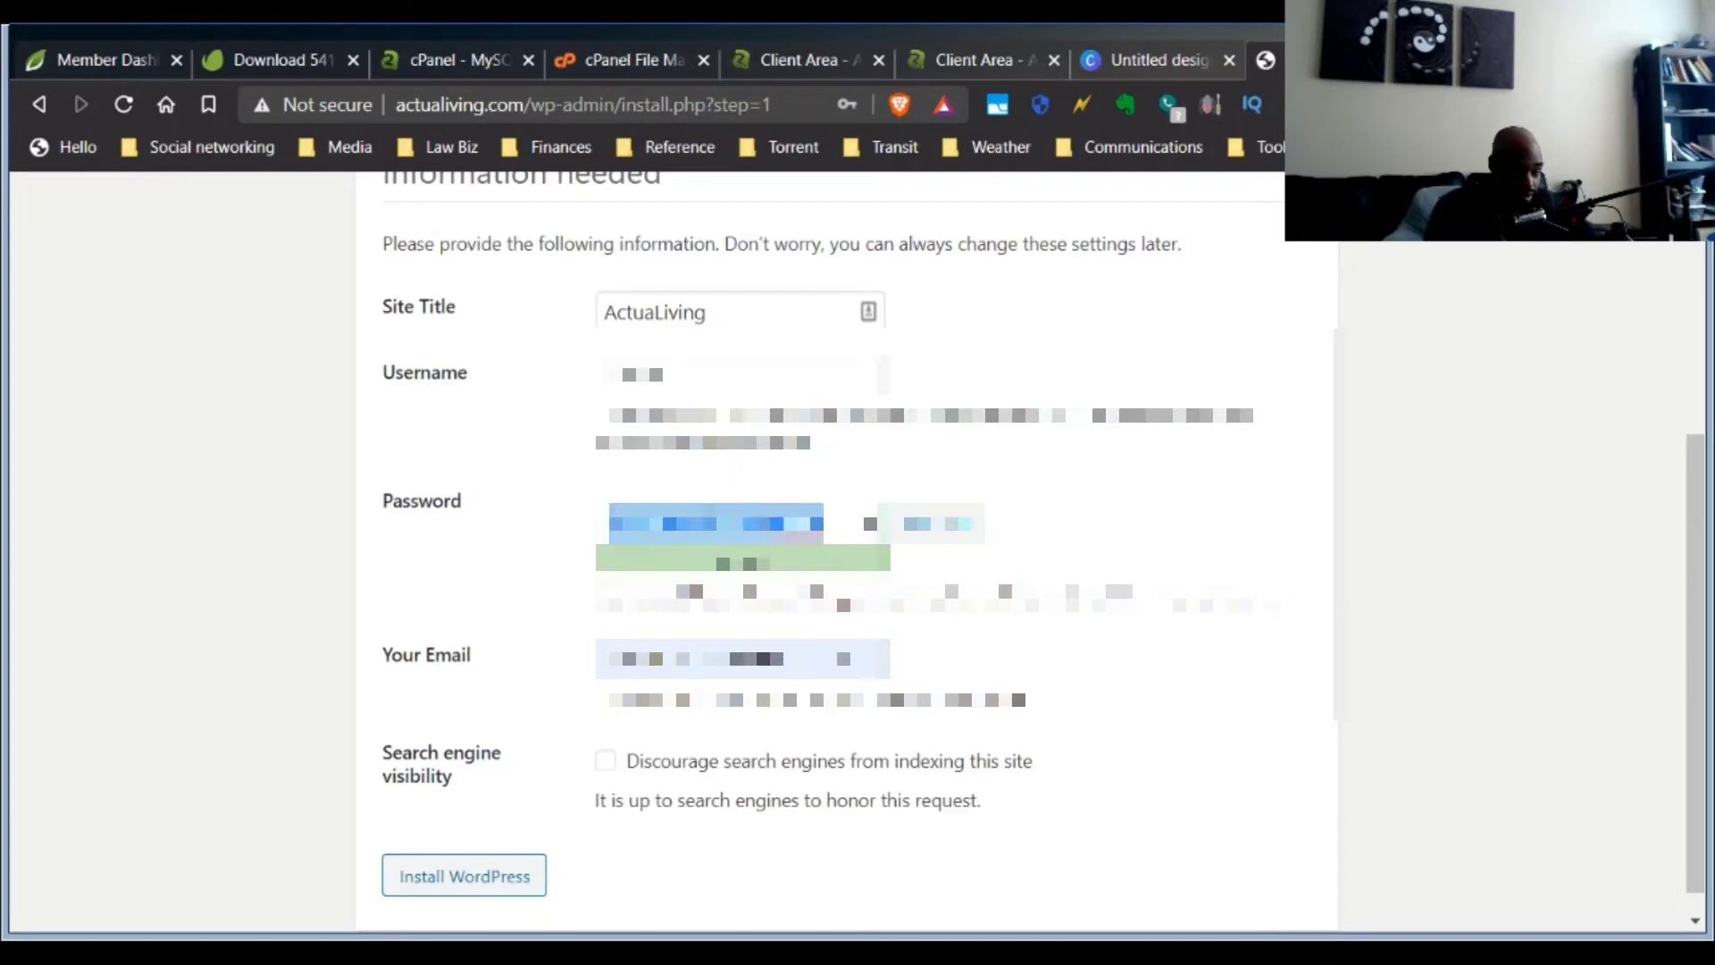
click(487, 871)
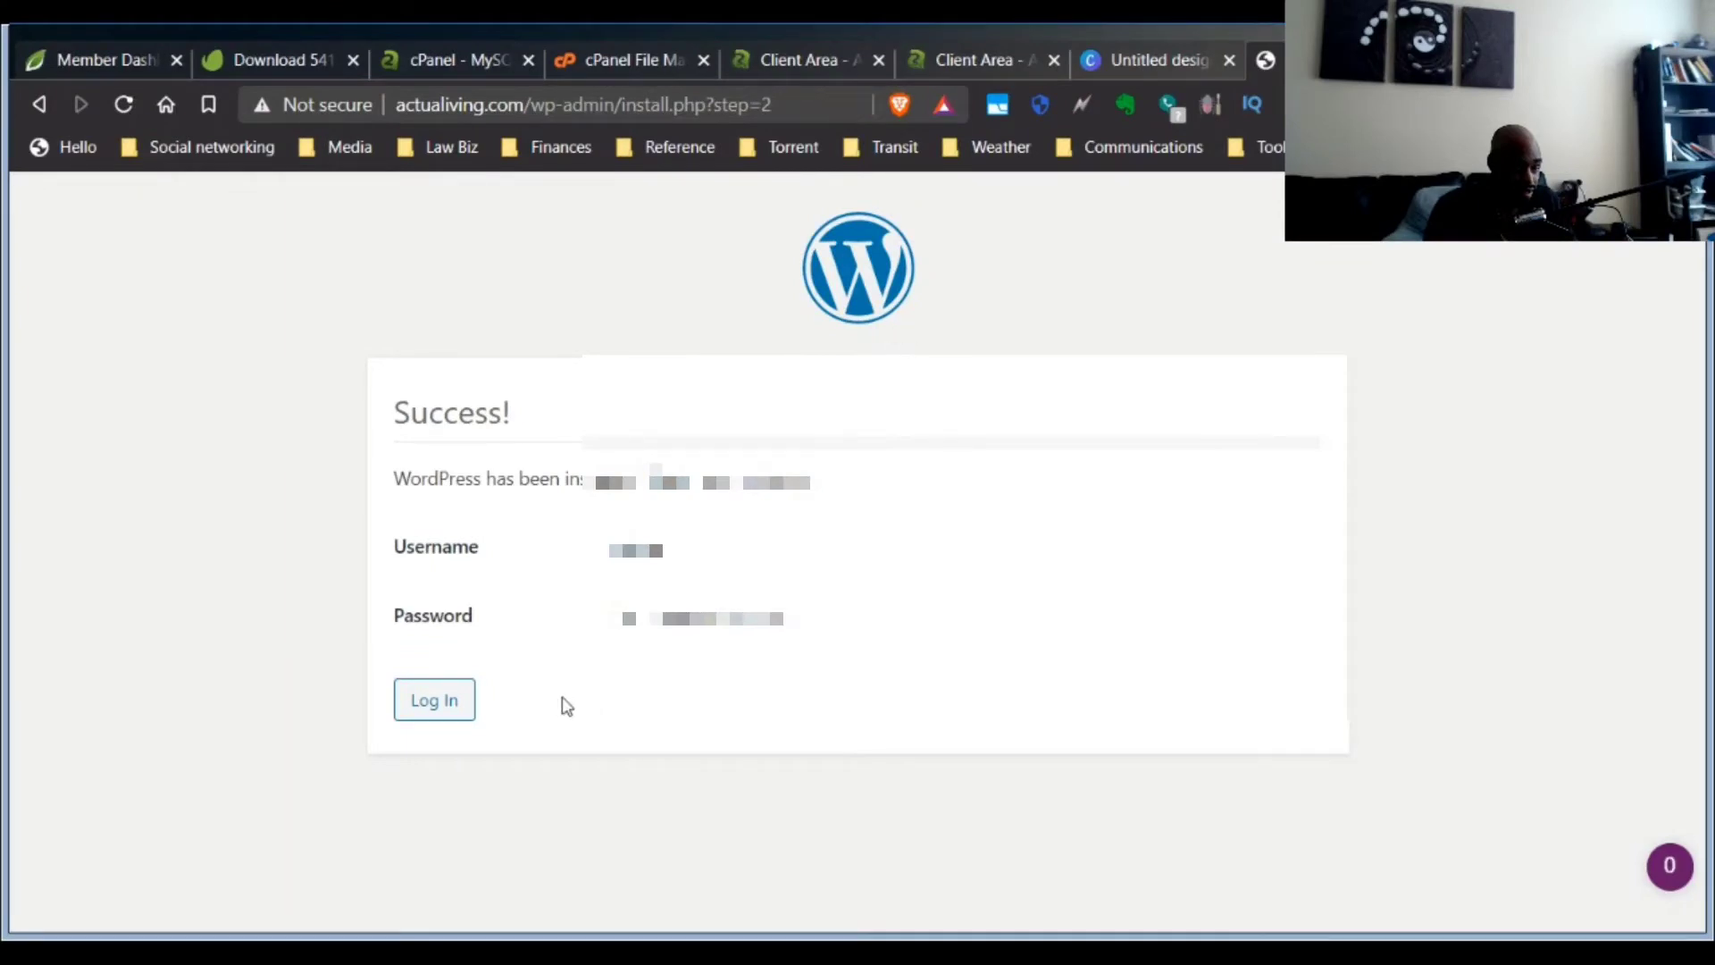
click(438, 707)
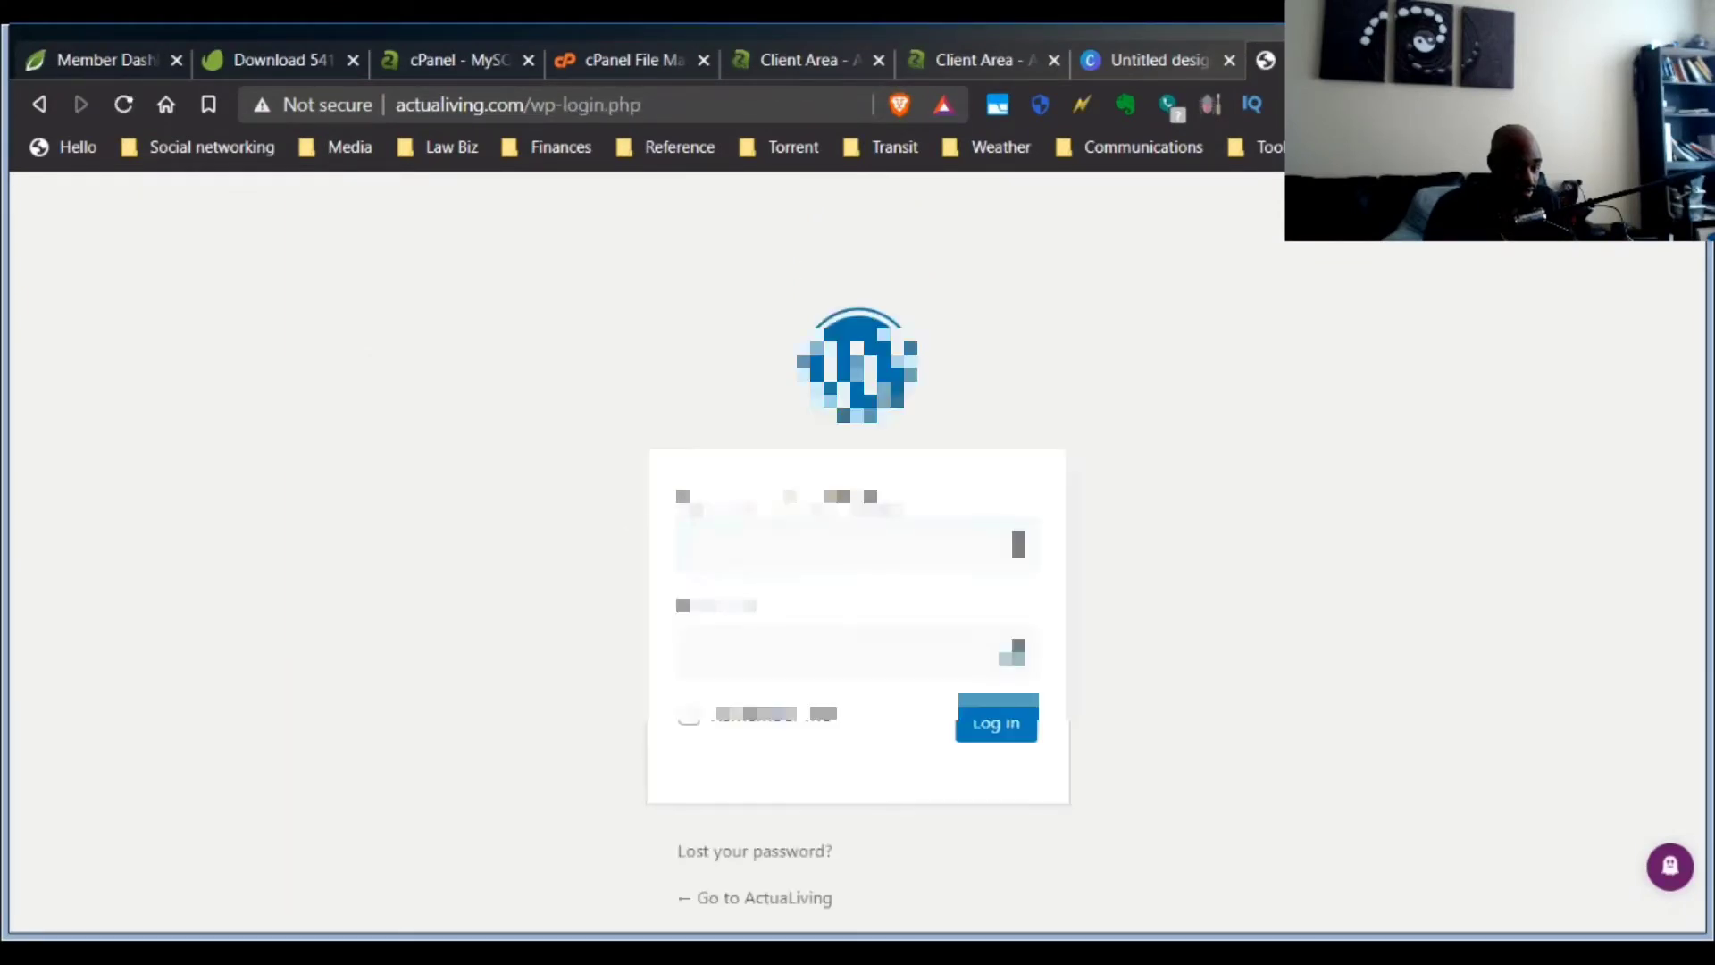
text(admin)
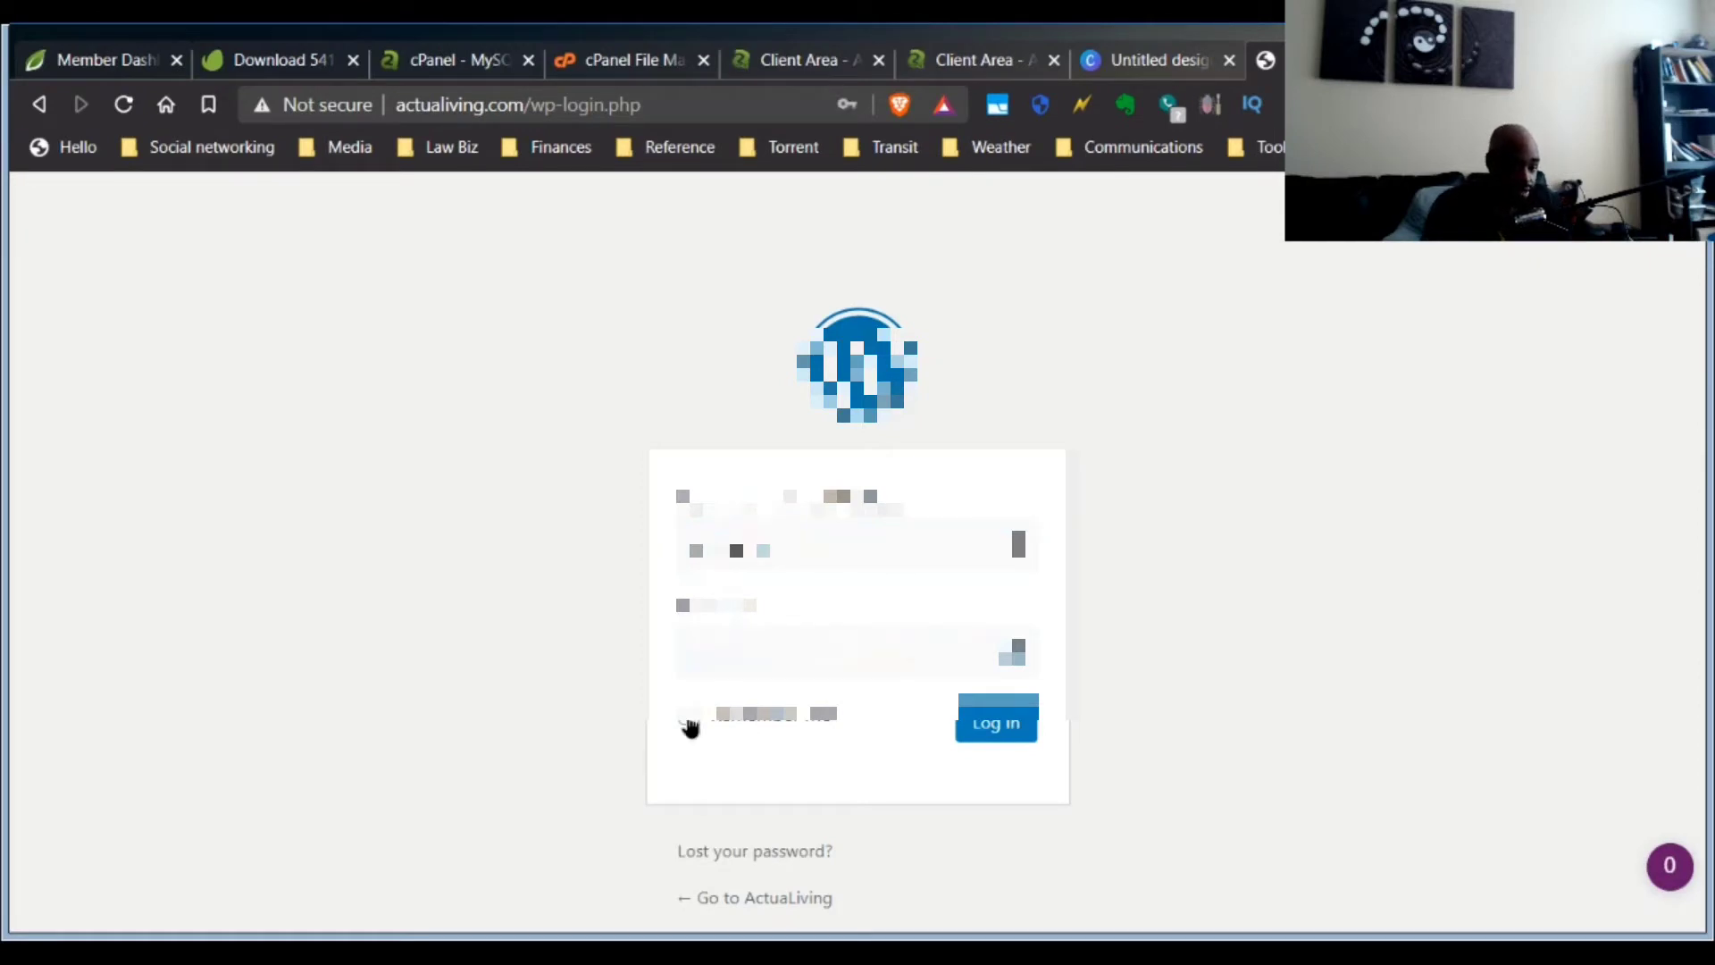
Step: Sign in with Remember Me ticked and open the live ActuaLiving site in a new tab
click(689, 716)
click(984, 731)
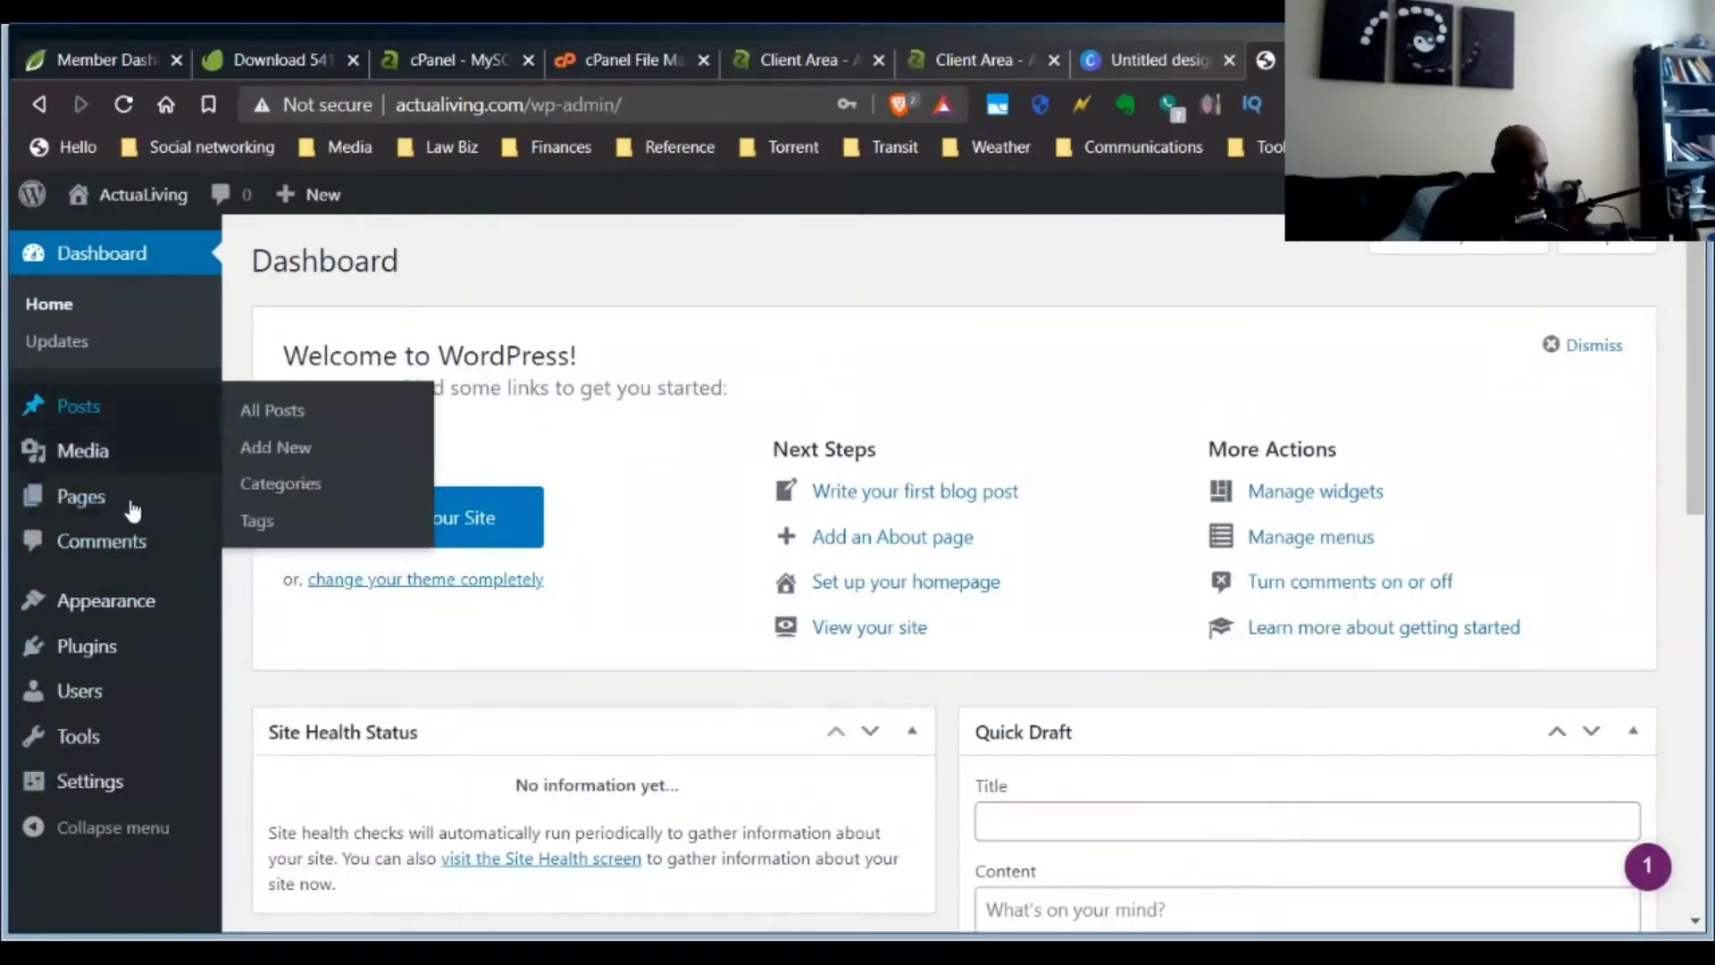
mouse_move(153, 655)
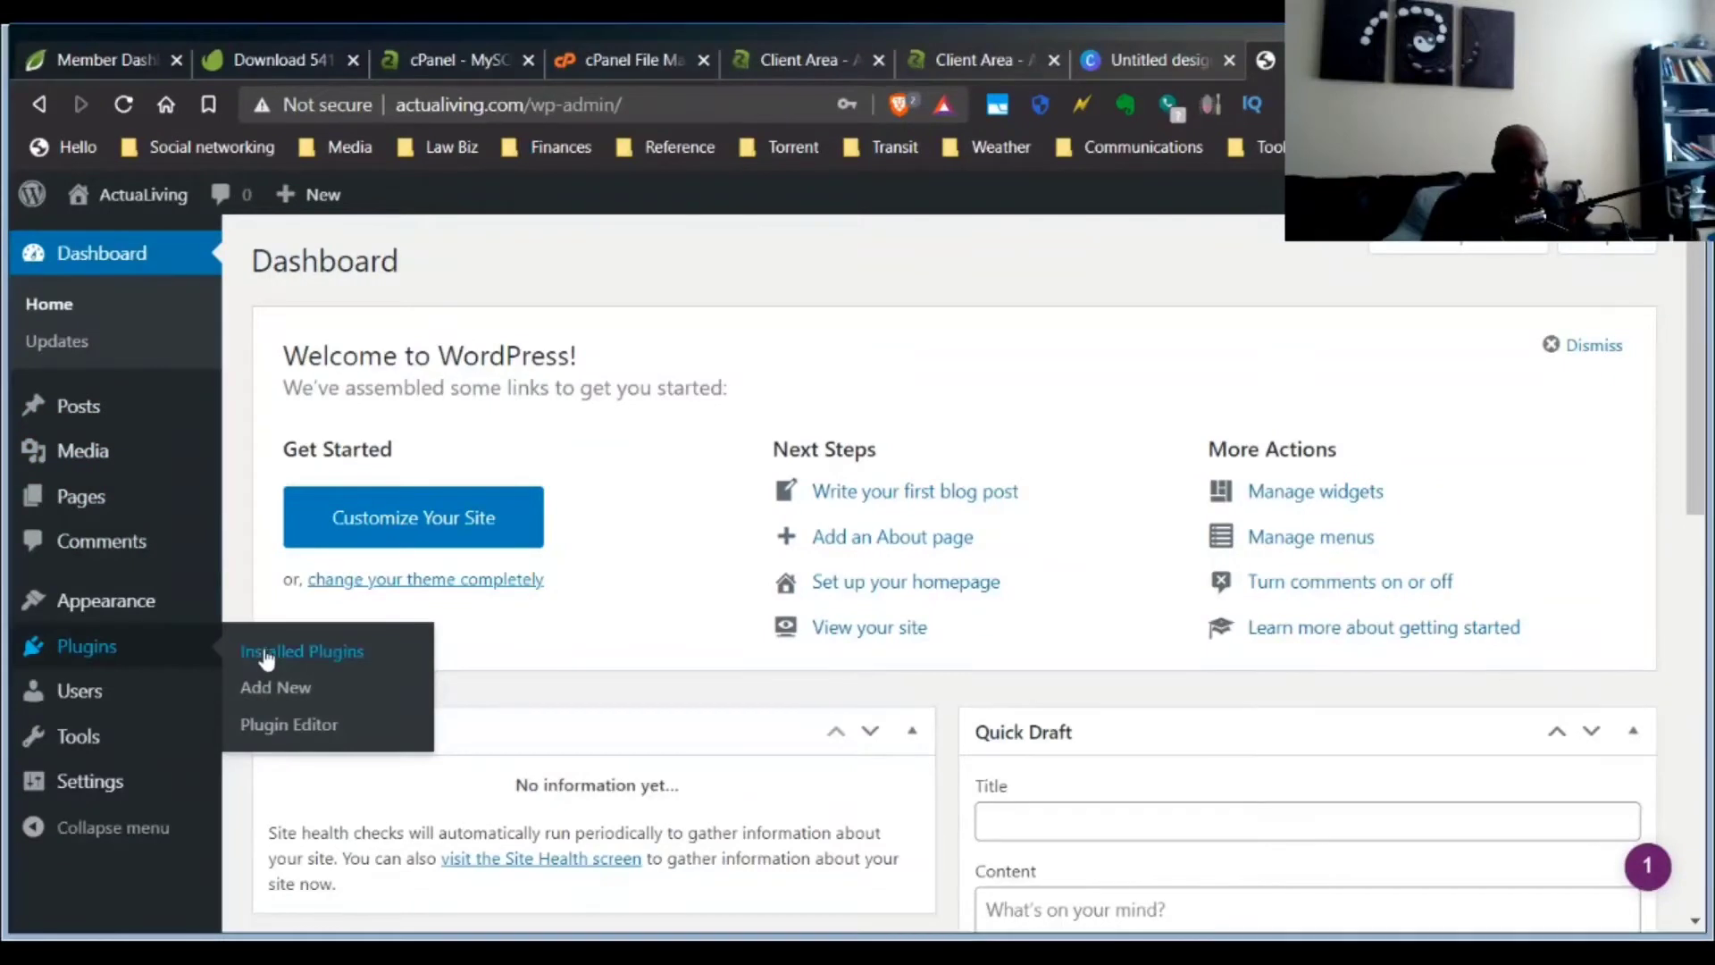
mouse_move(114, 204)
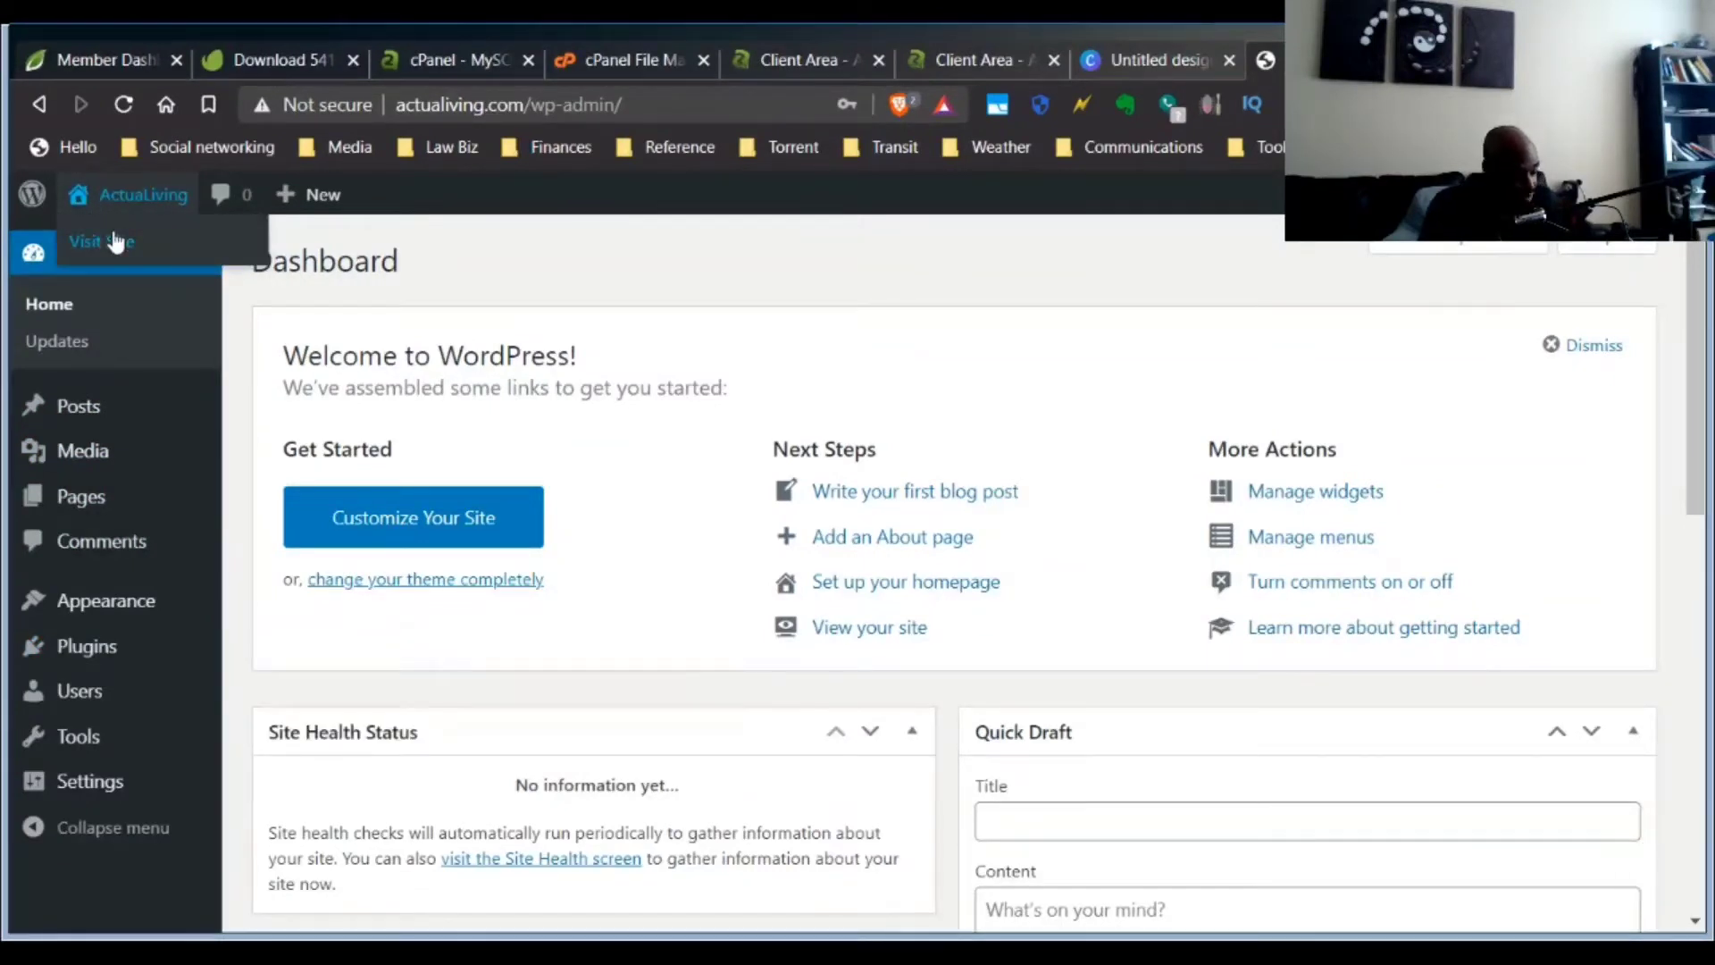
middle_click(112, 247)
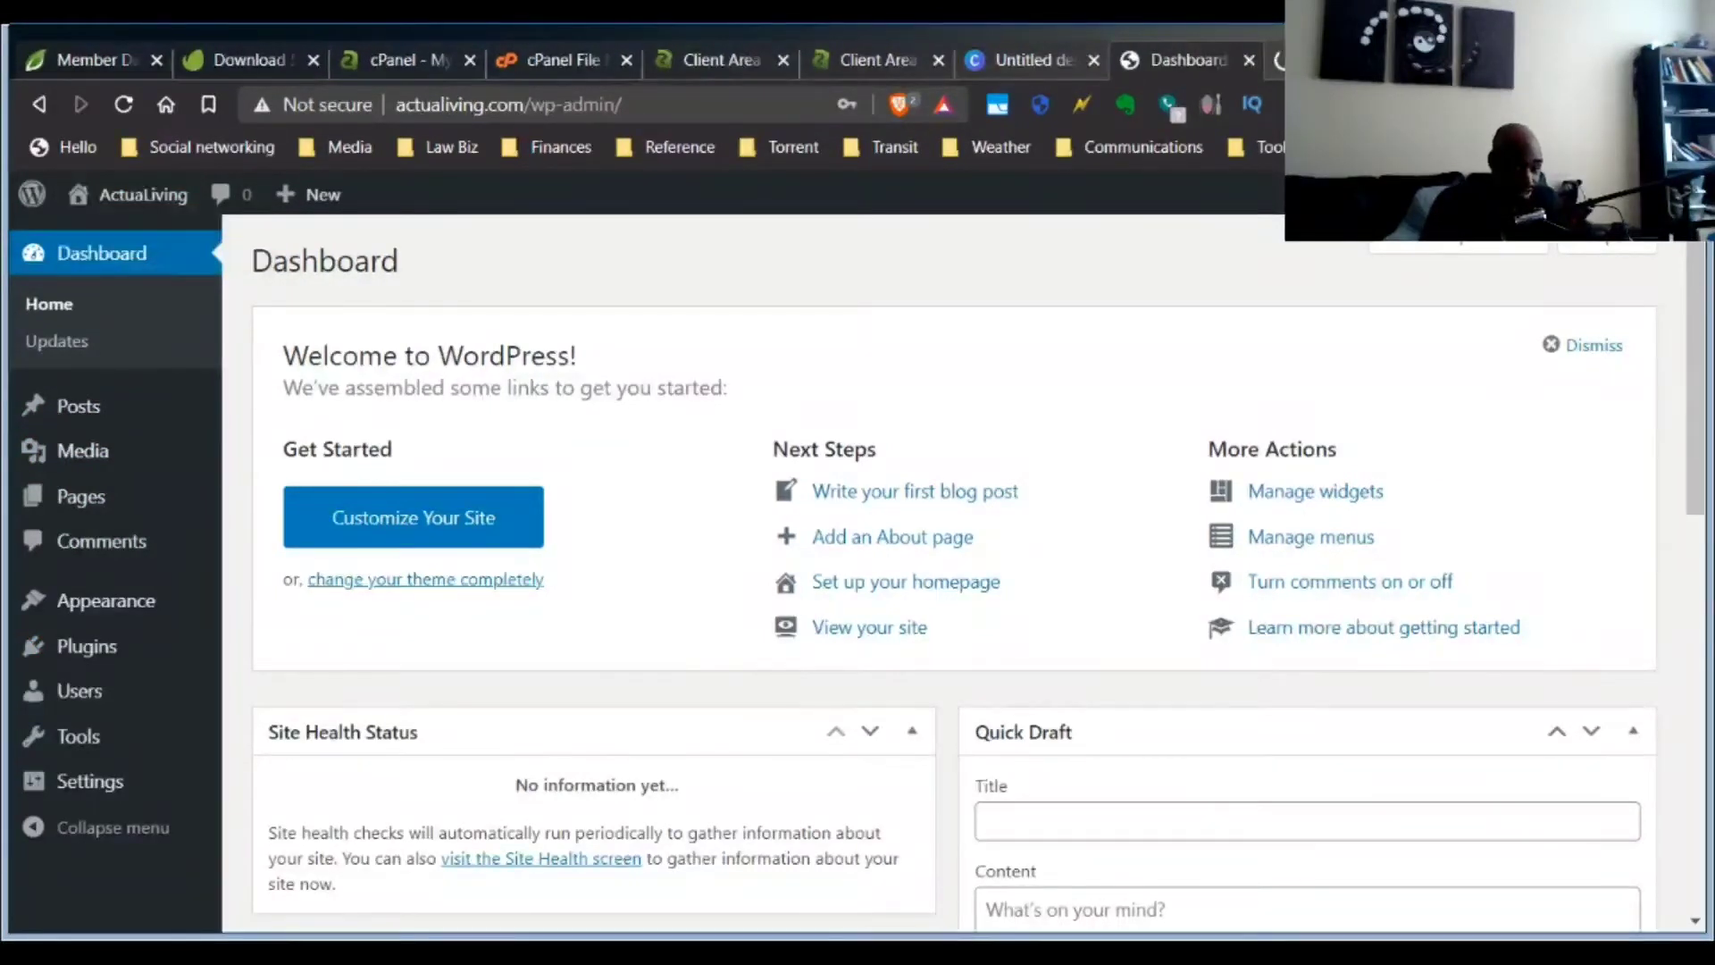
click(1322, 60)
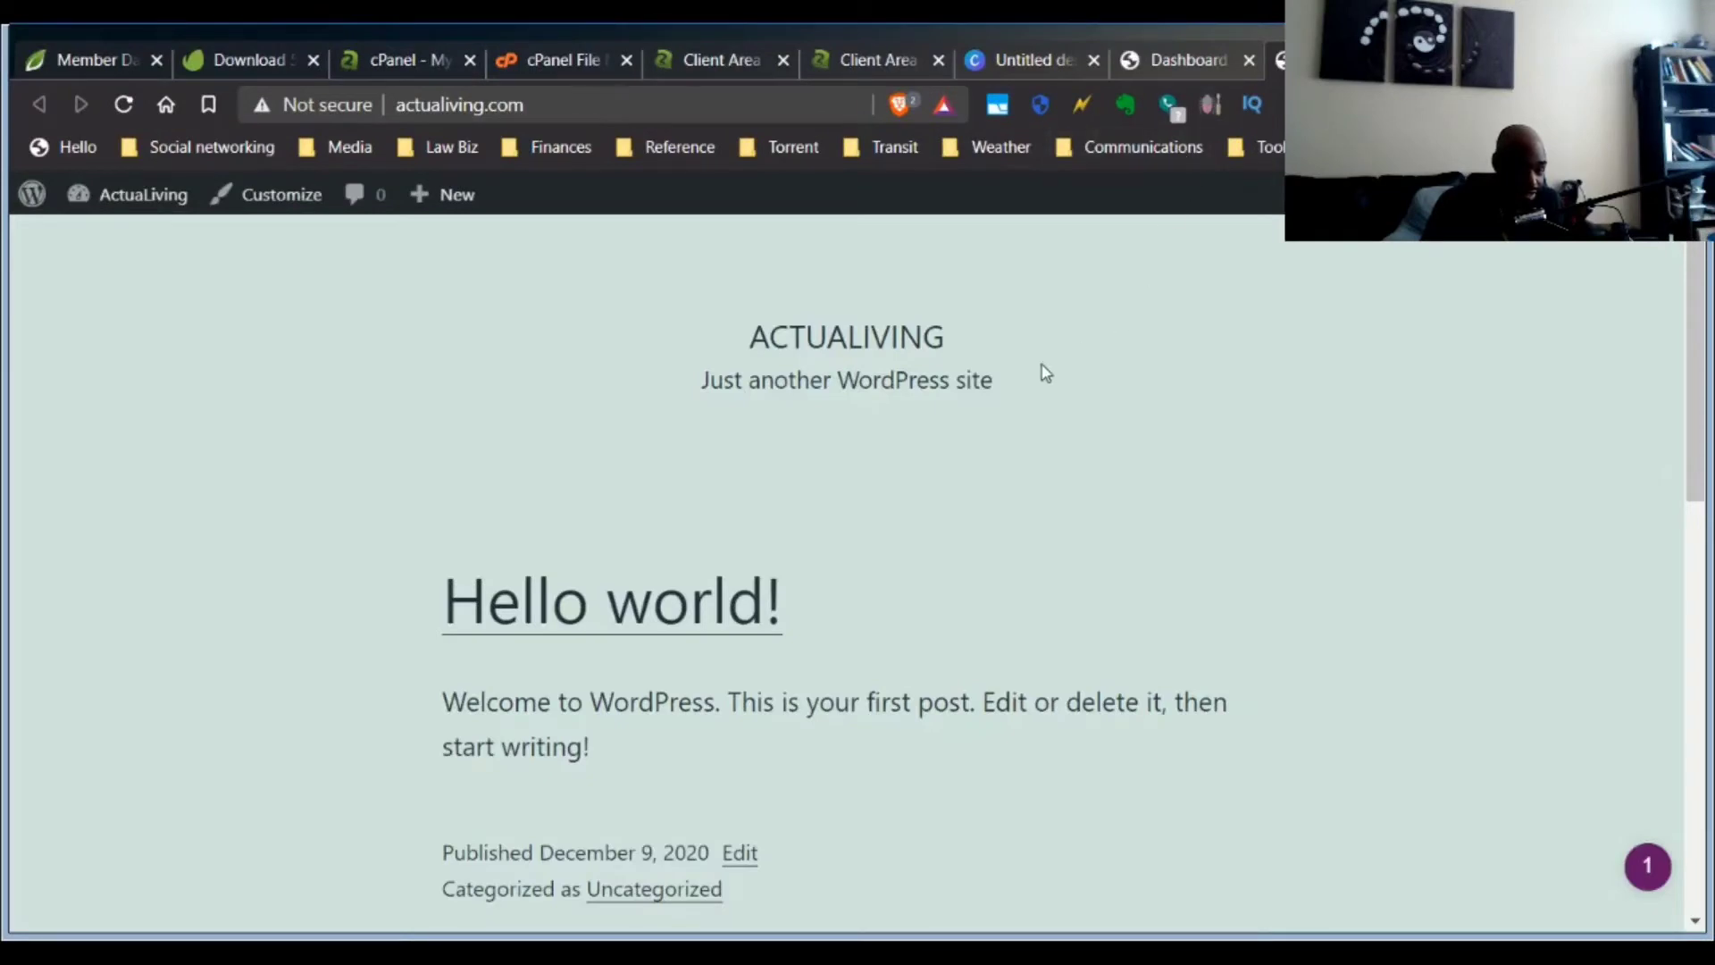
scroll(701, 676, down, 3)
scroll(701, 677, down, 4)
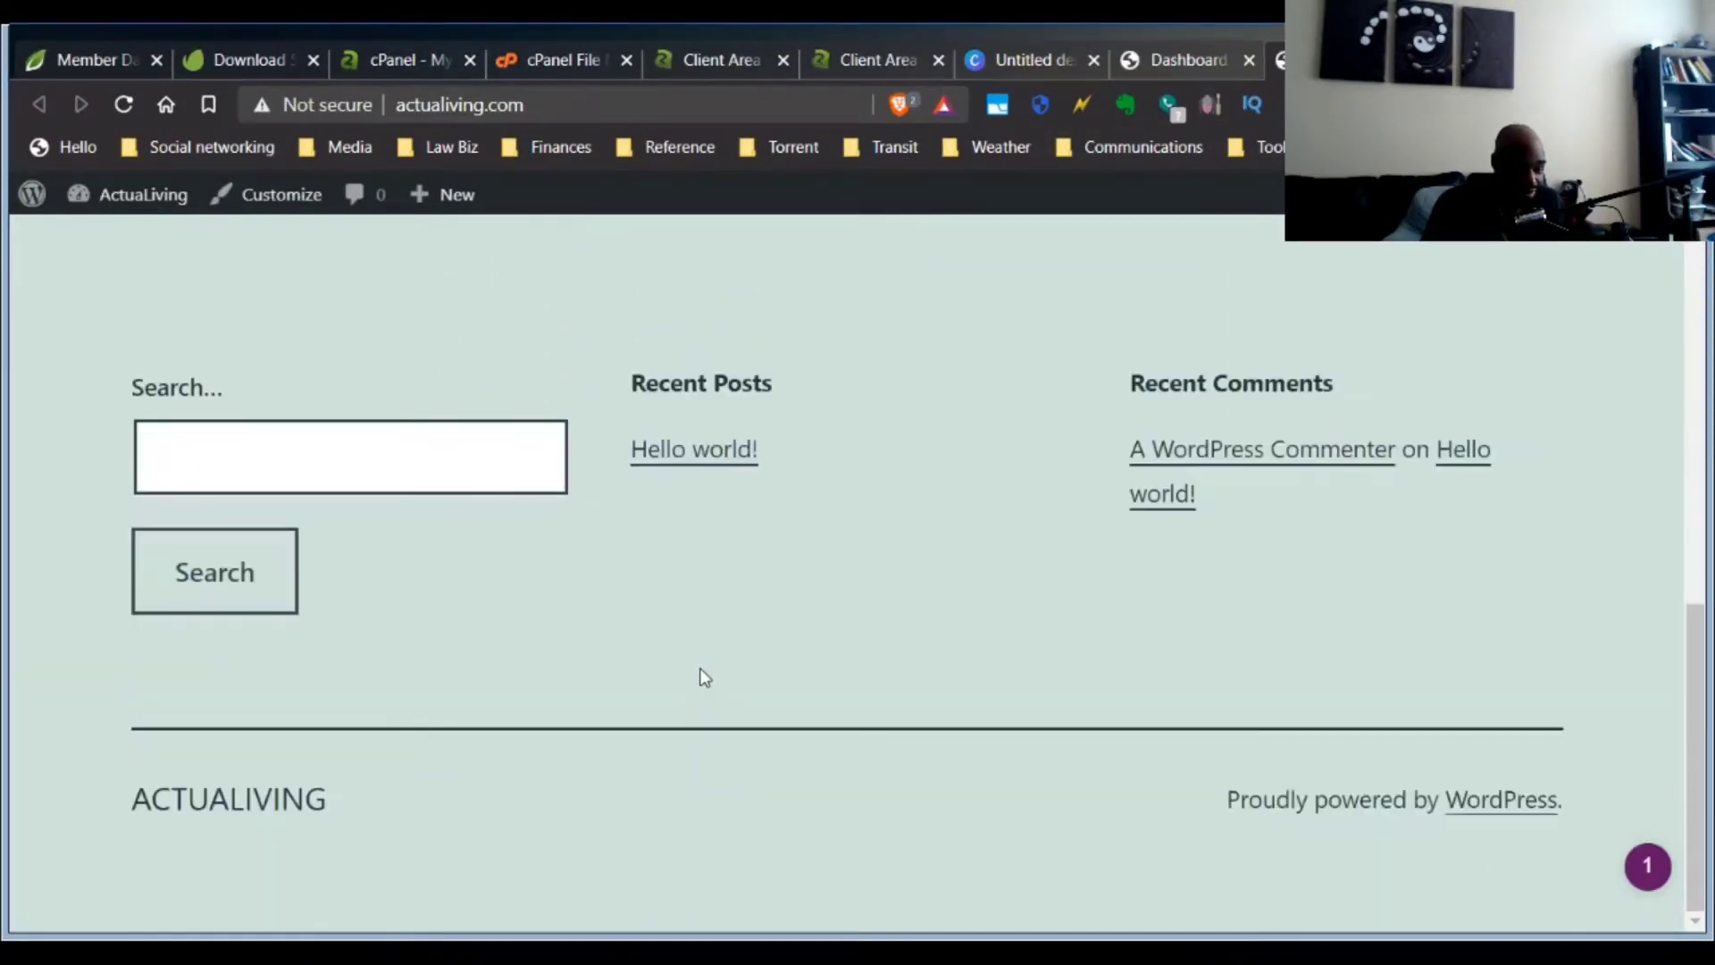
scroll(701, 677, up, 10)
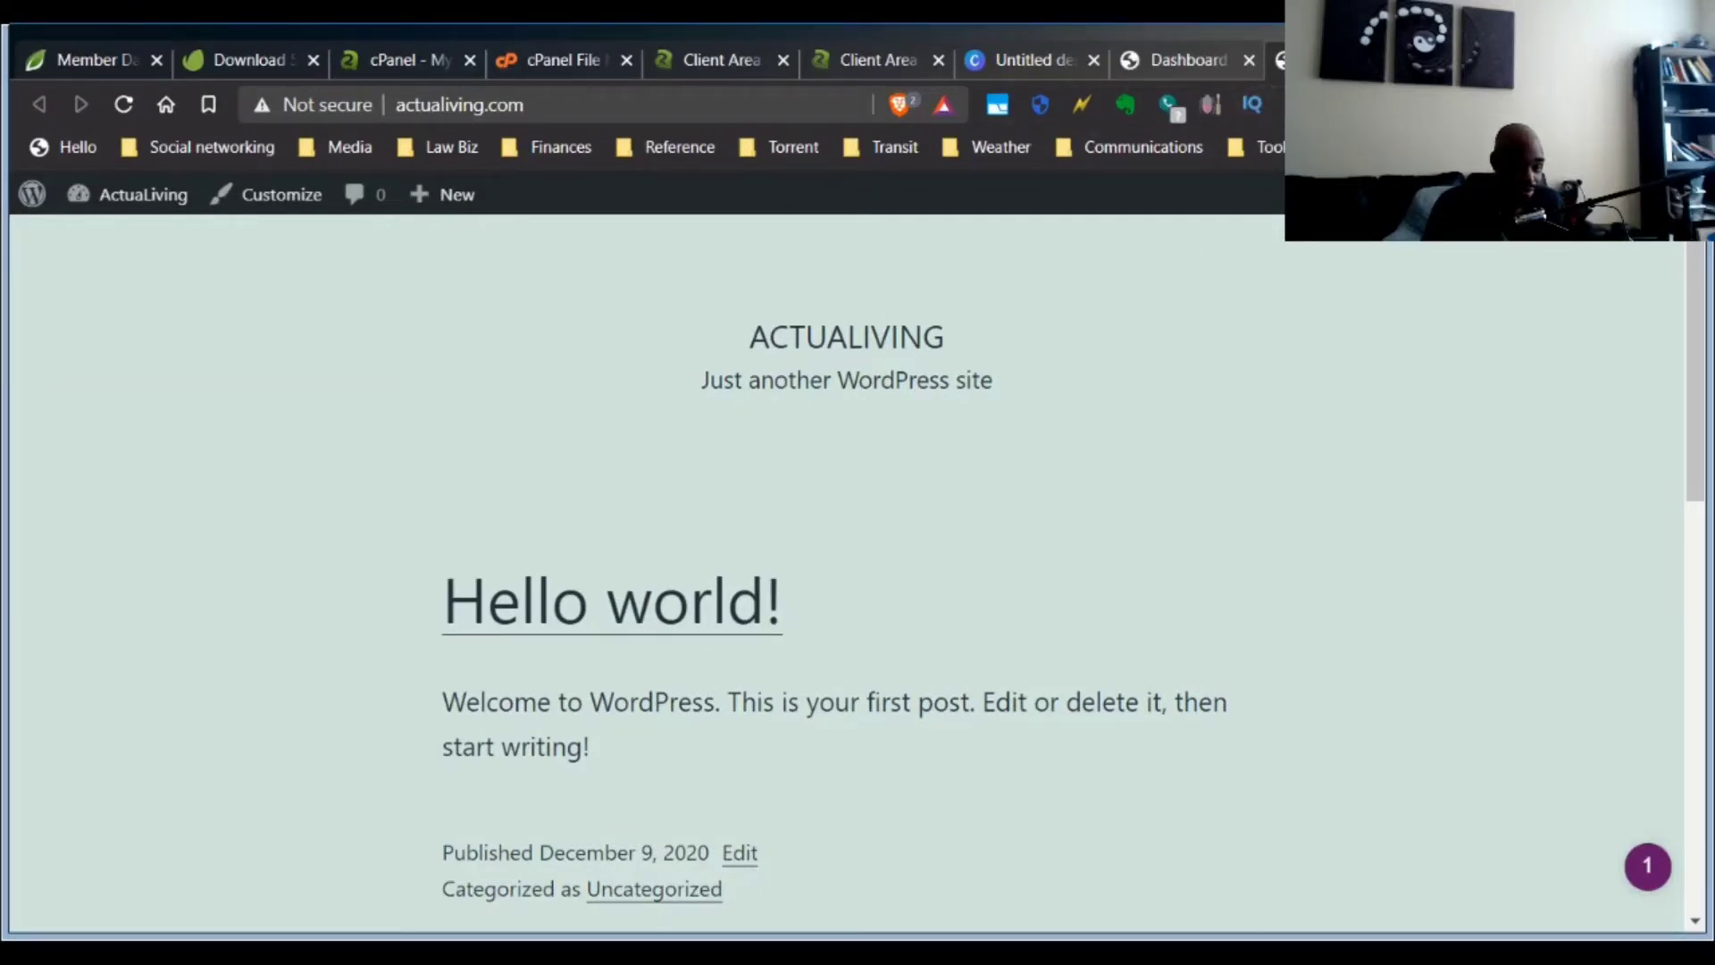
Step: Replace the tagline in General Settings with 'We need you to self-actualize!' and save
click(1186, 66)
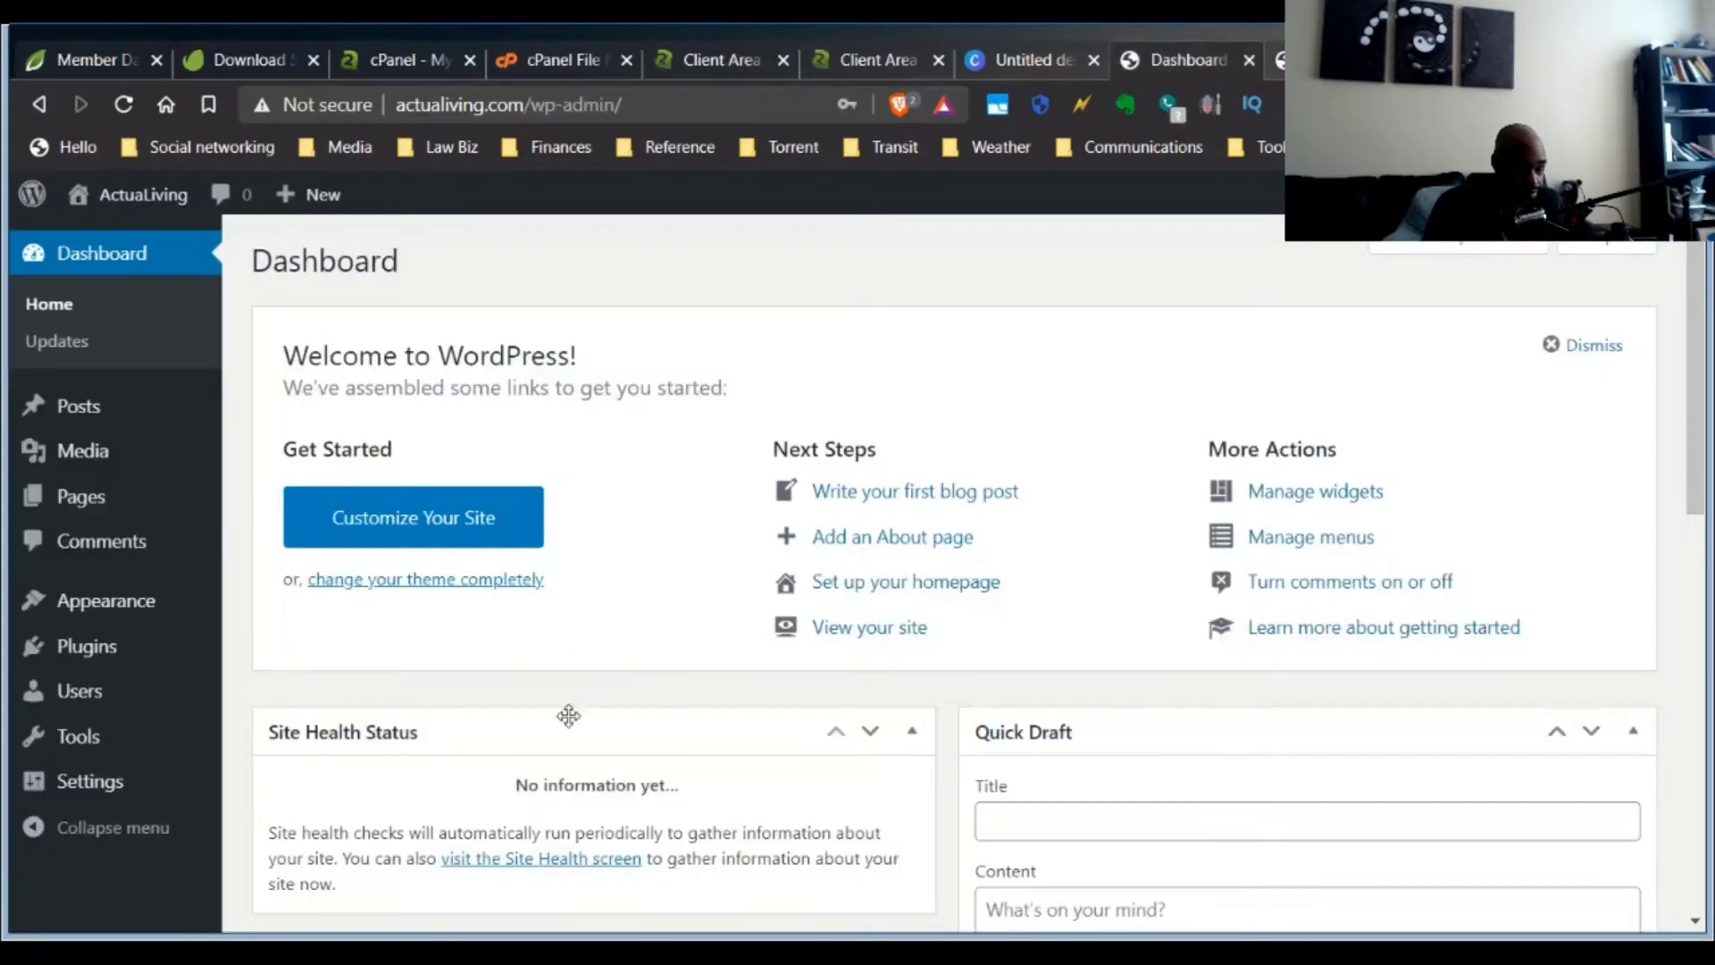
mouse_move(89, 781)
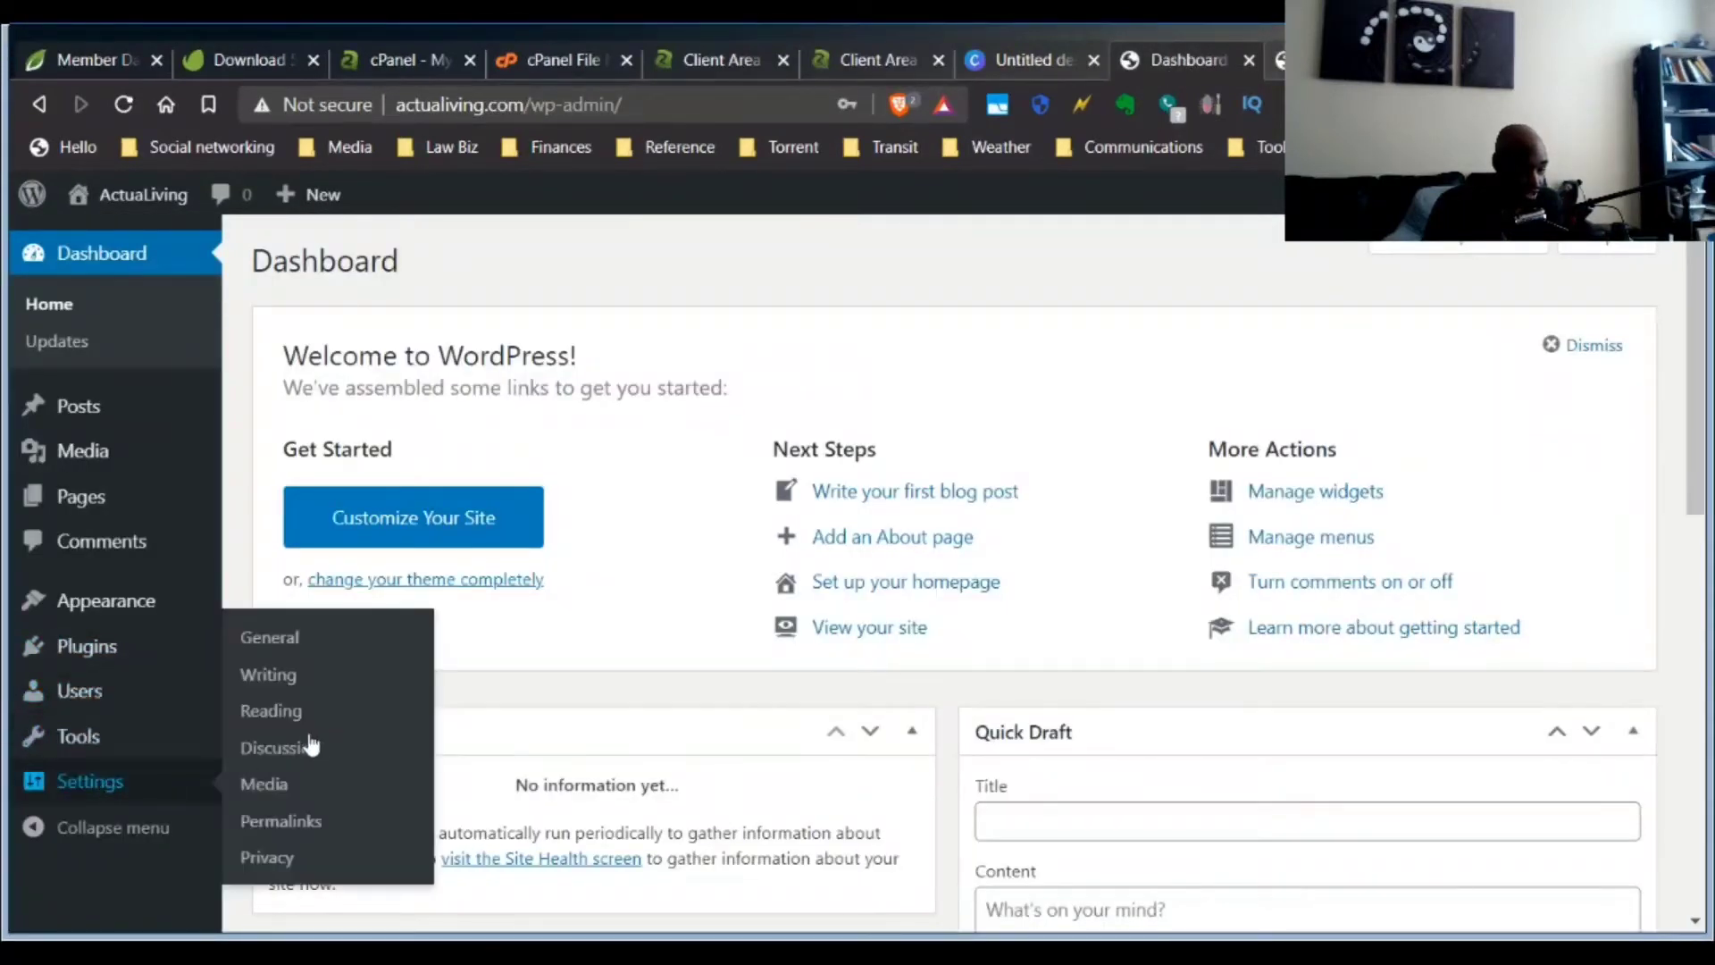
click(310, 636)
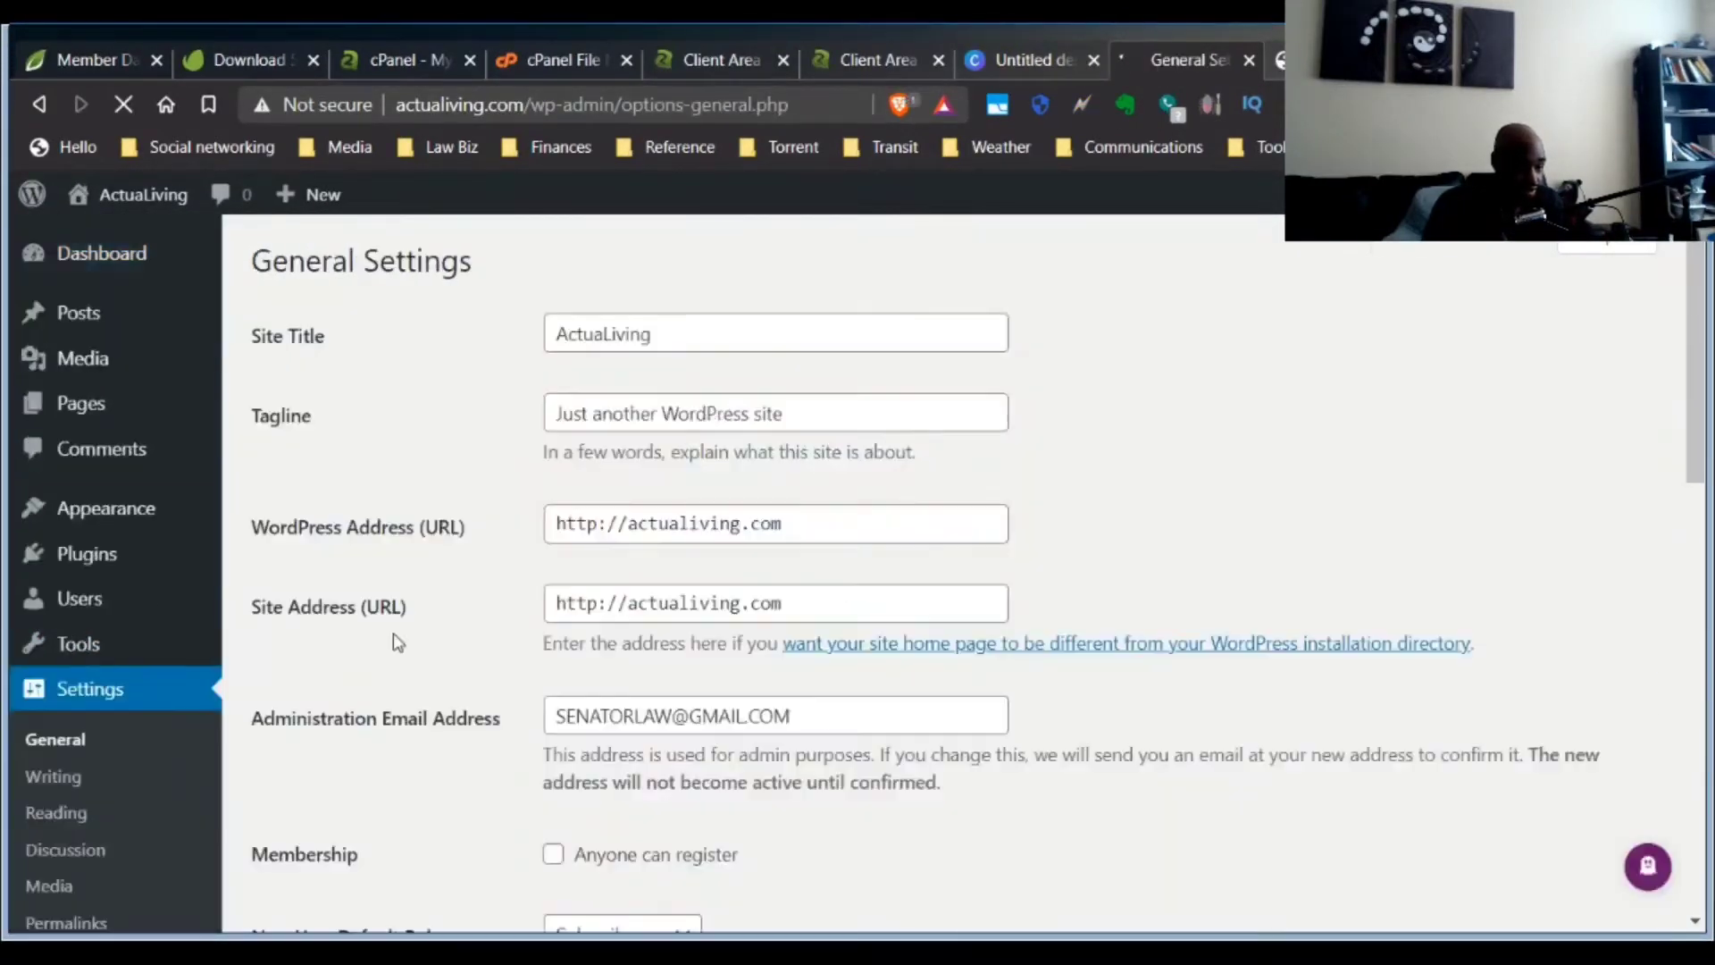
drag(790, 413, 524, 406)
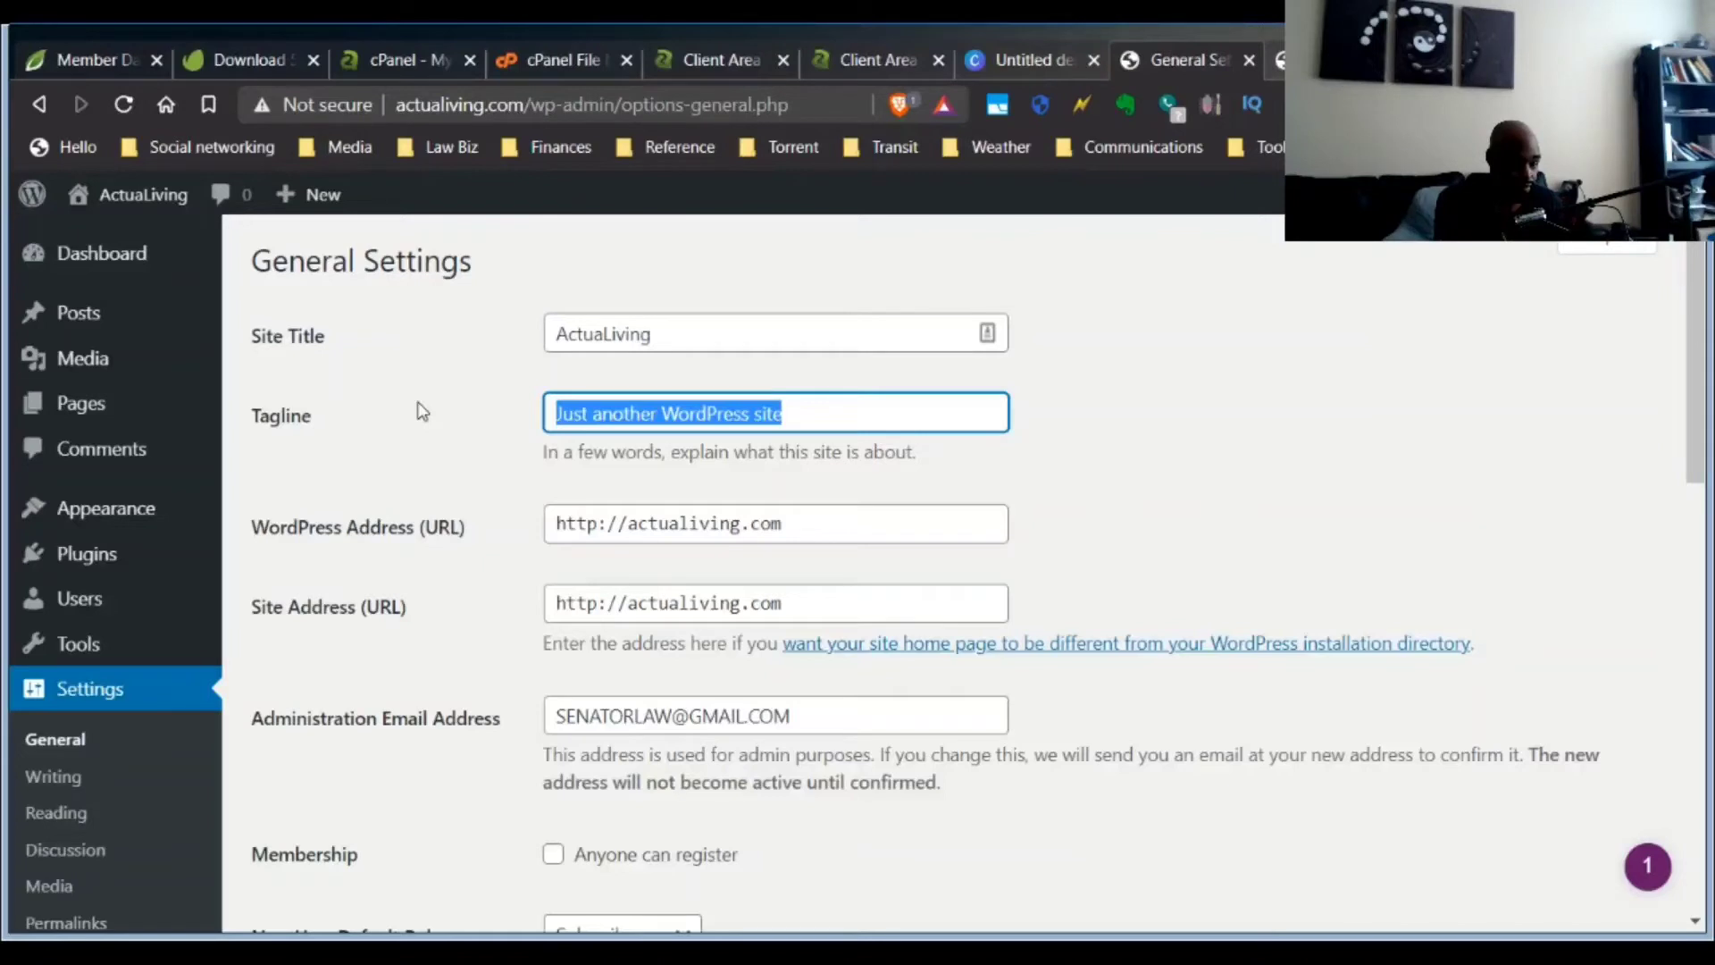
text(We)
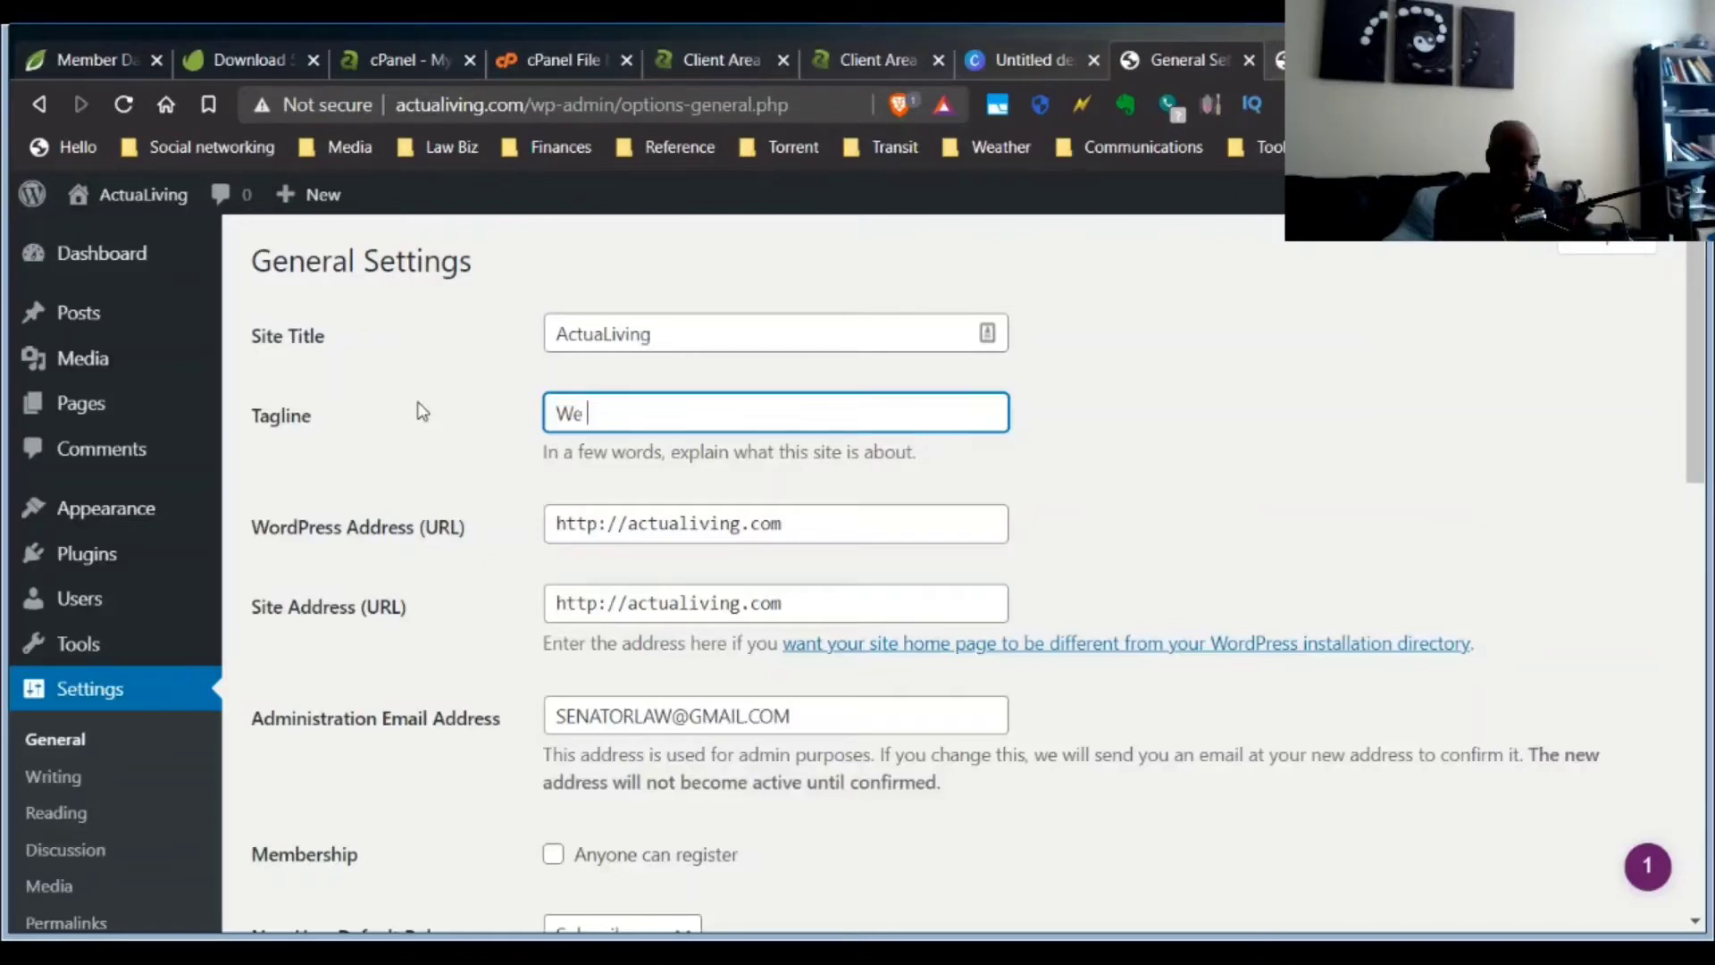
text( need you to)
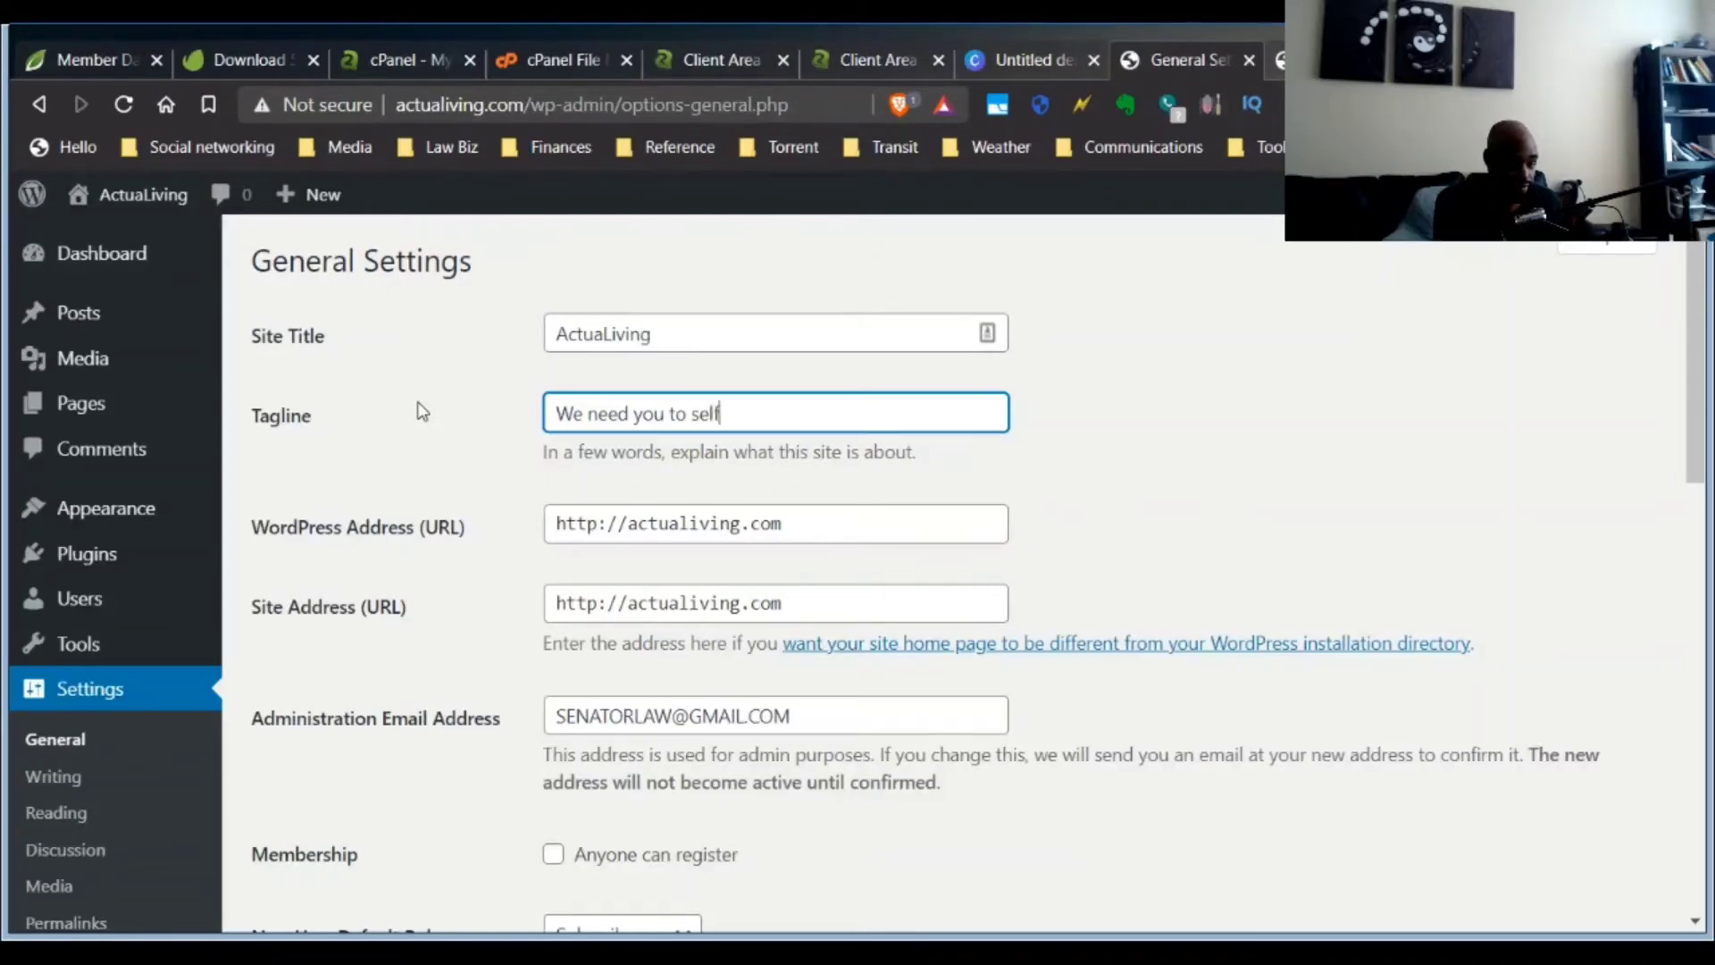
text( self-actualize!)
scroll(373, 832, down, 6)
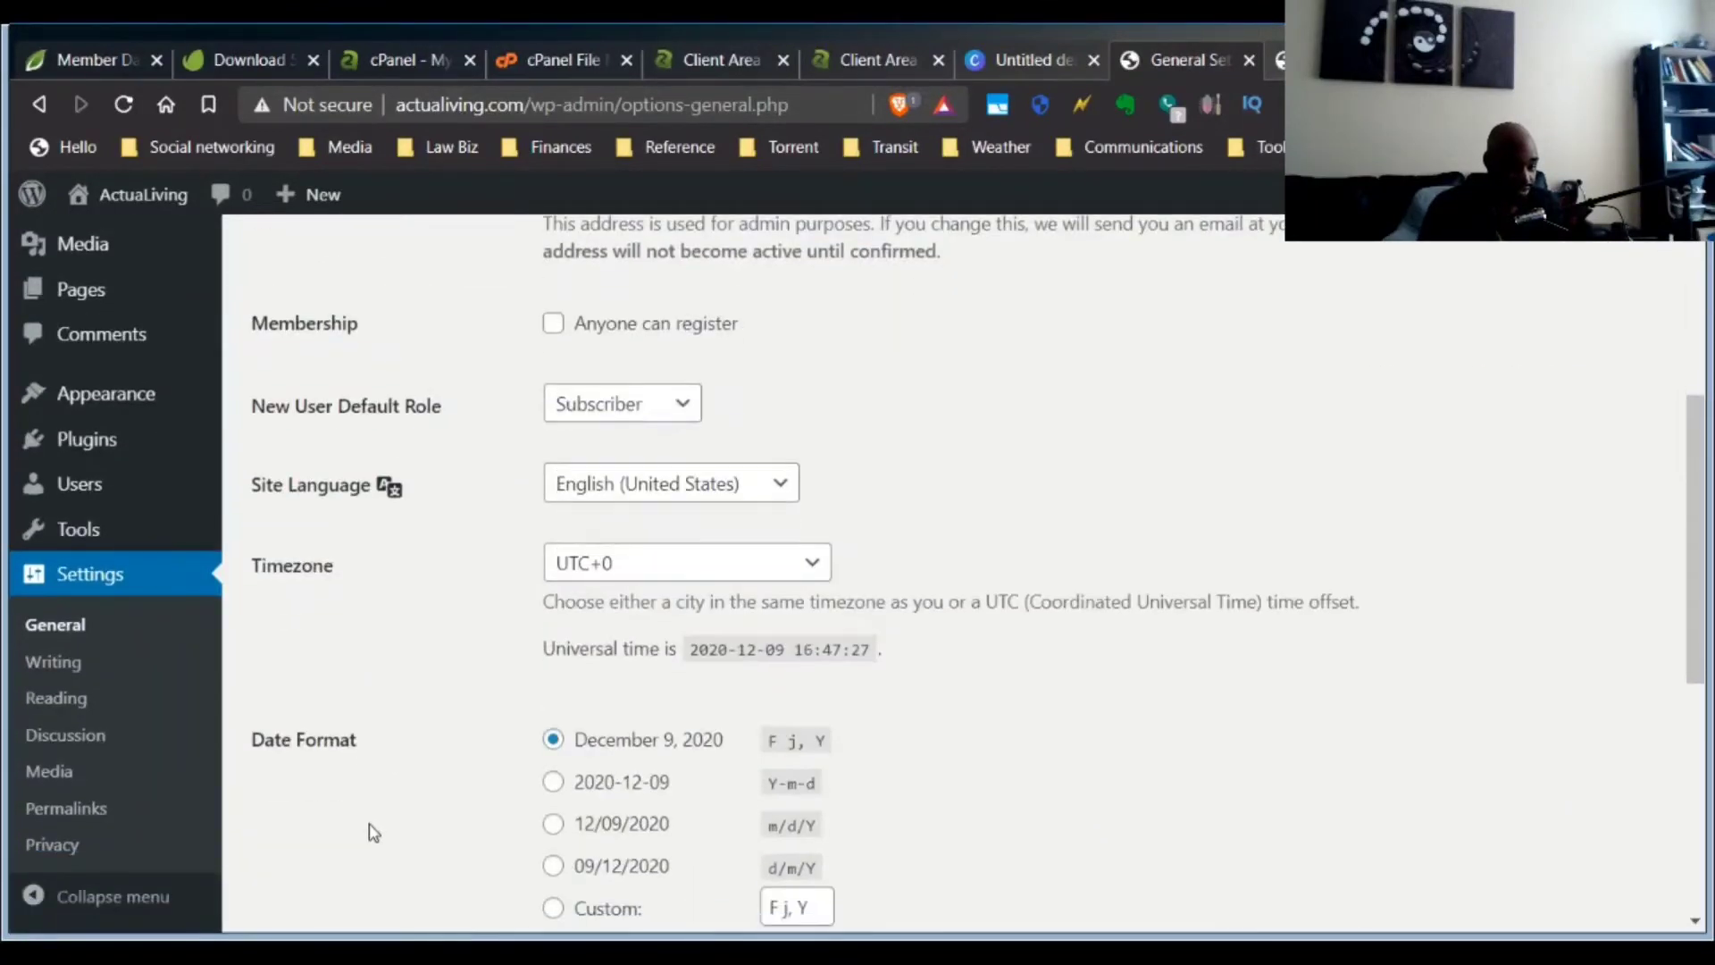
scroll(373, 832, down, 6)
click(364, 861)
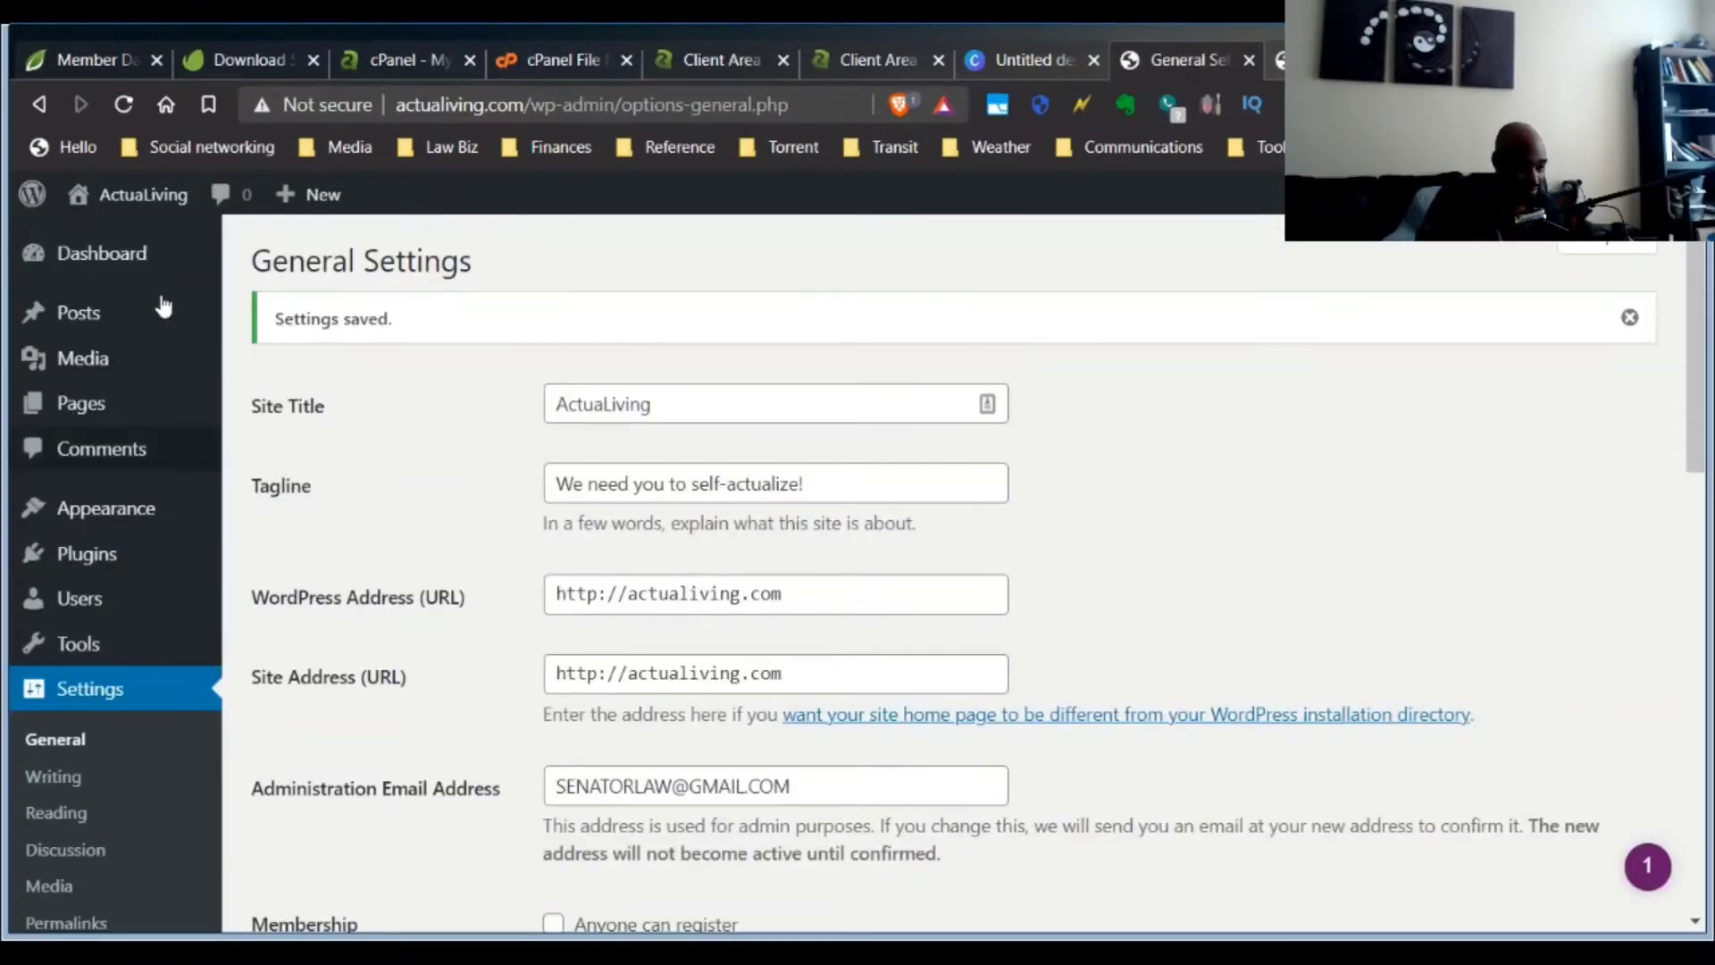
Step: Reload the live site to confirm the new tagline, then return to General Settings
mouse_move(138, 259)
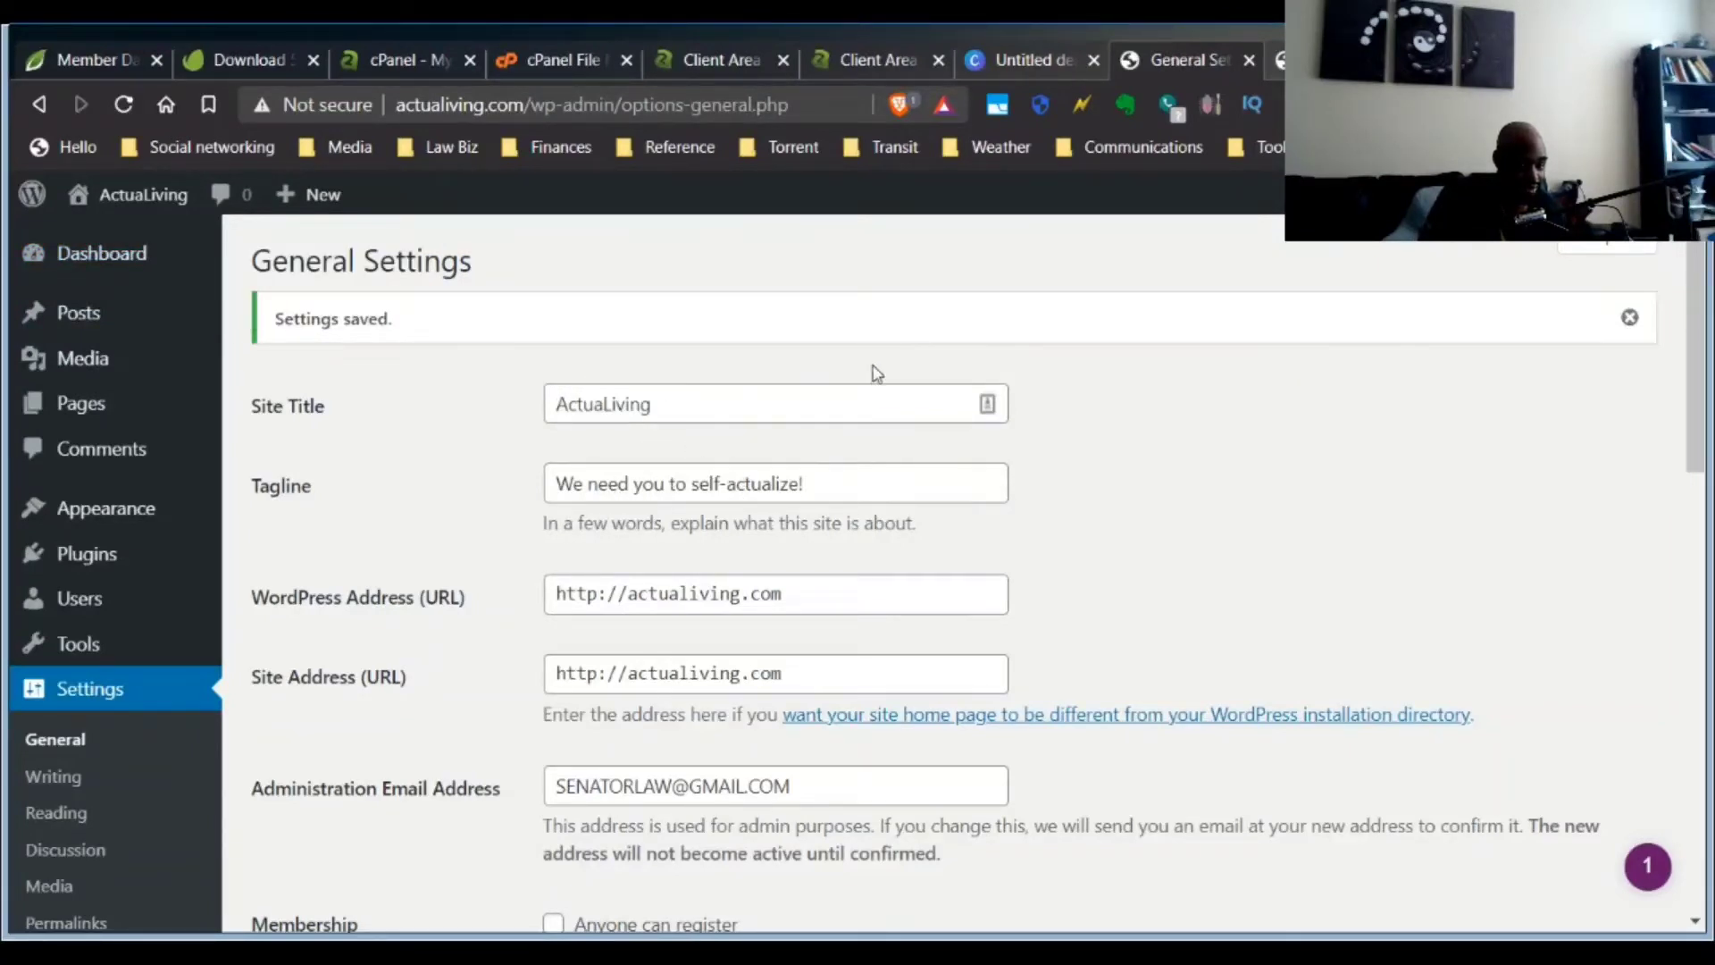
click(1331, 60)
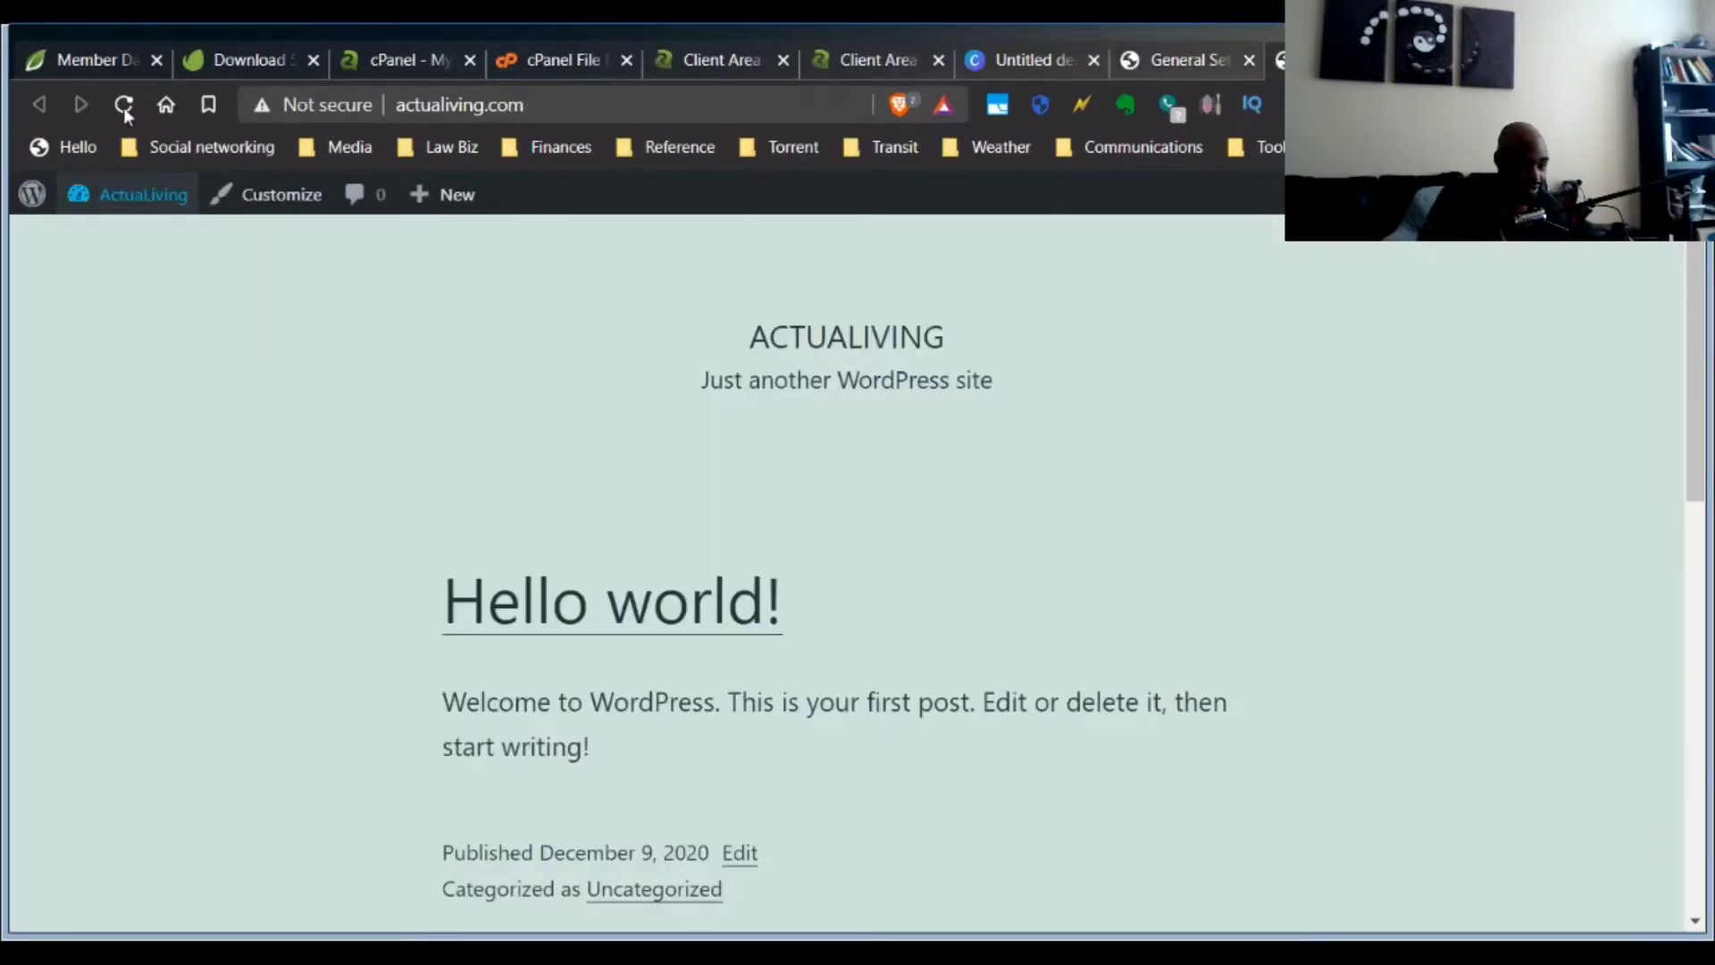
click(124, 108)
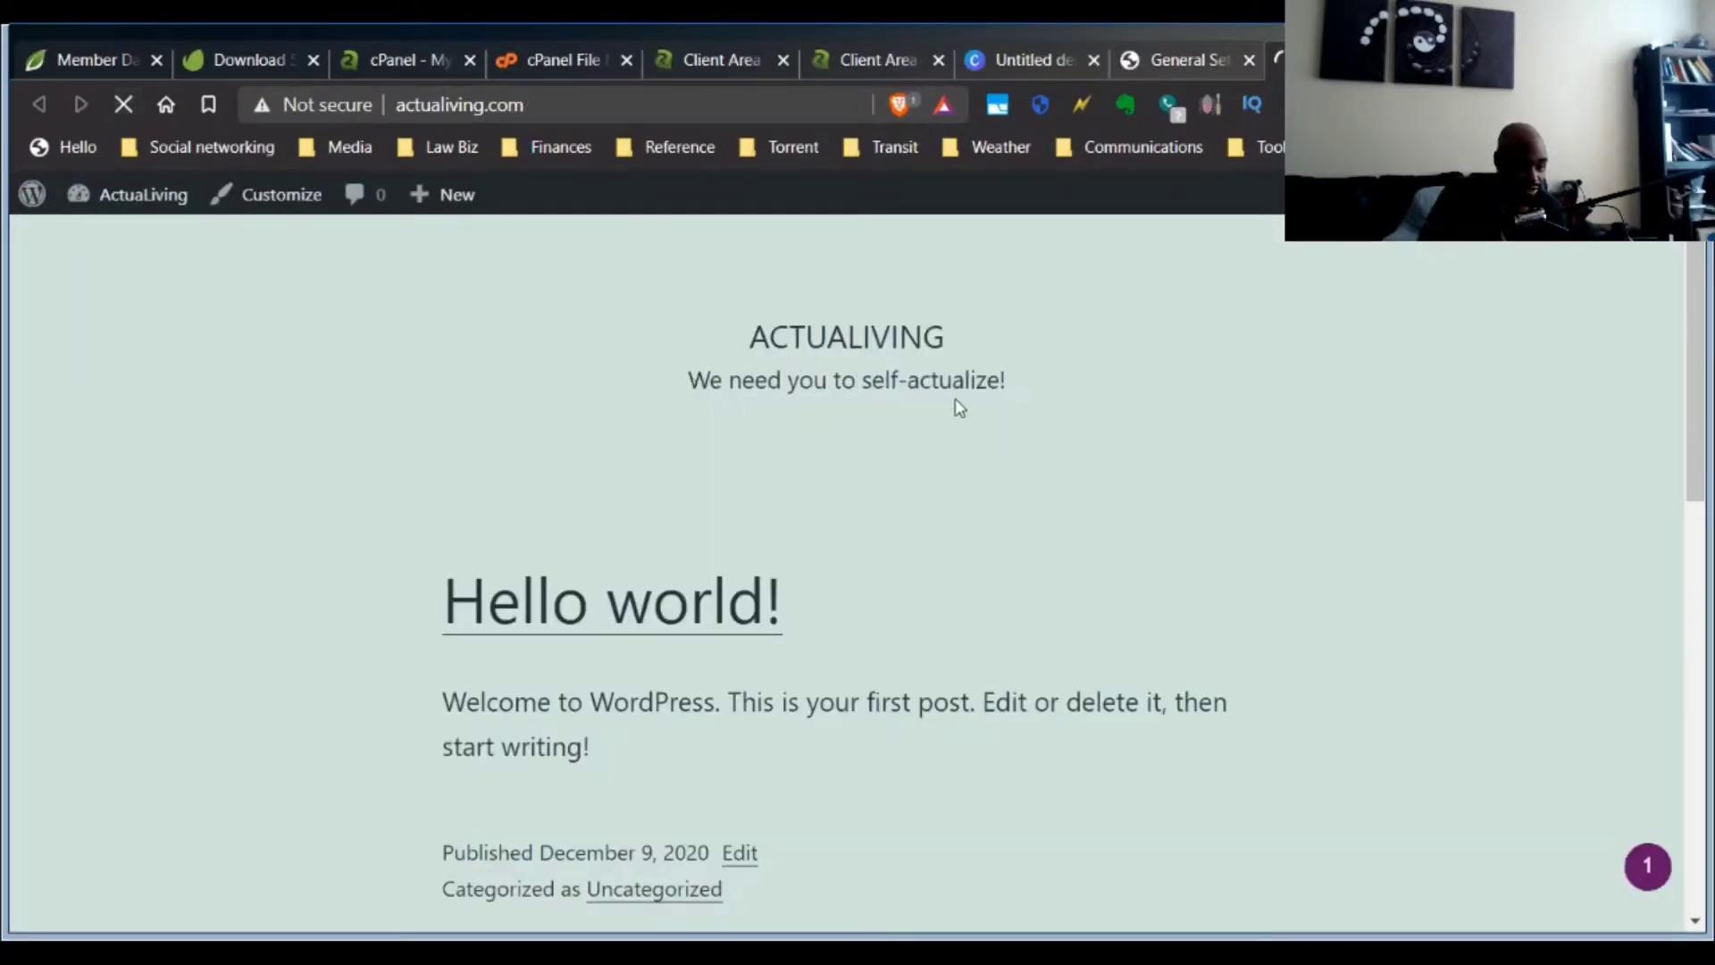
click(1201, 60)
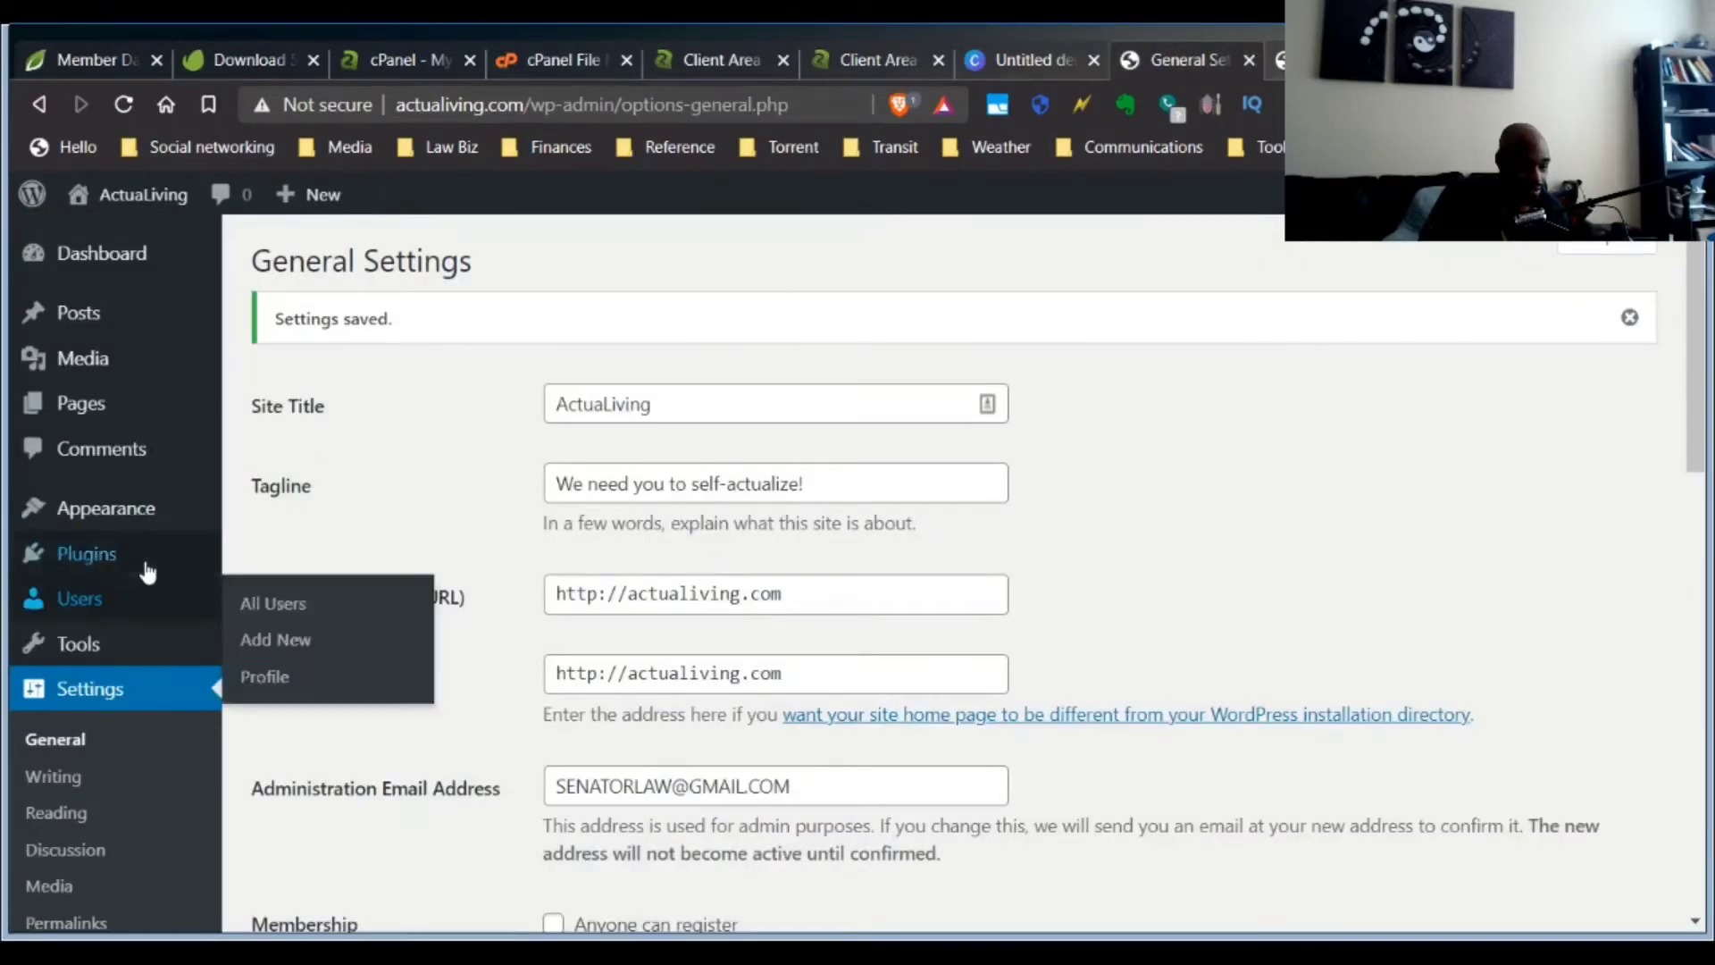
Step: Search for 'up', install and activate UpdraftPlus, and open its Backup/Restore page
mouse_move(152, 570)
click(262, 598)
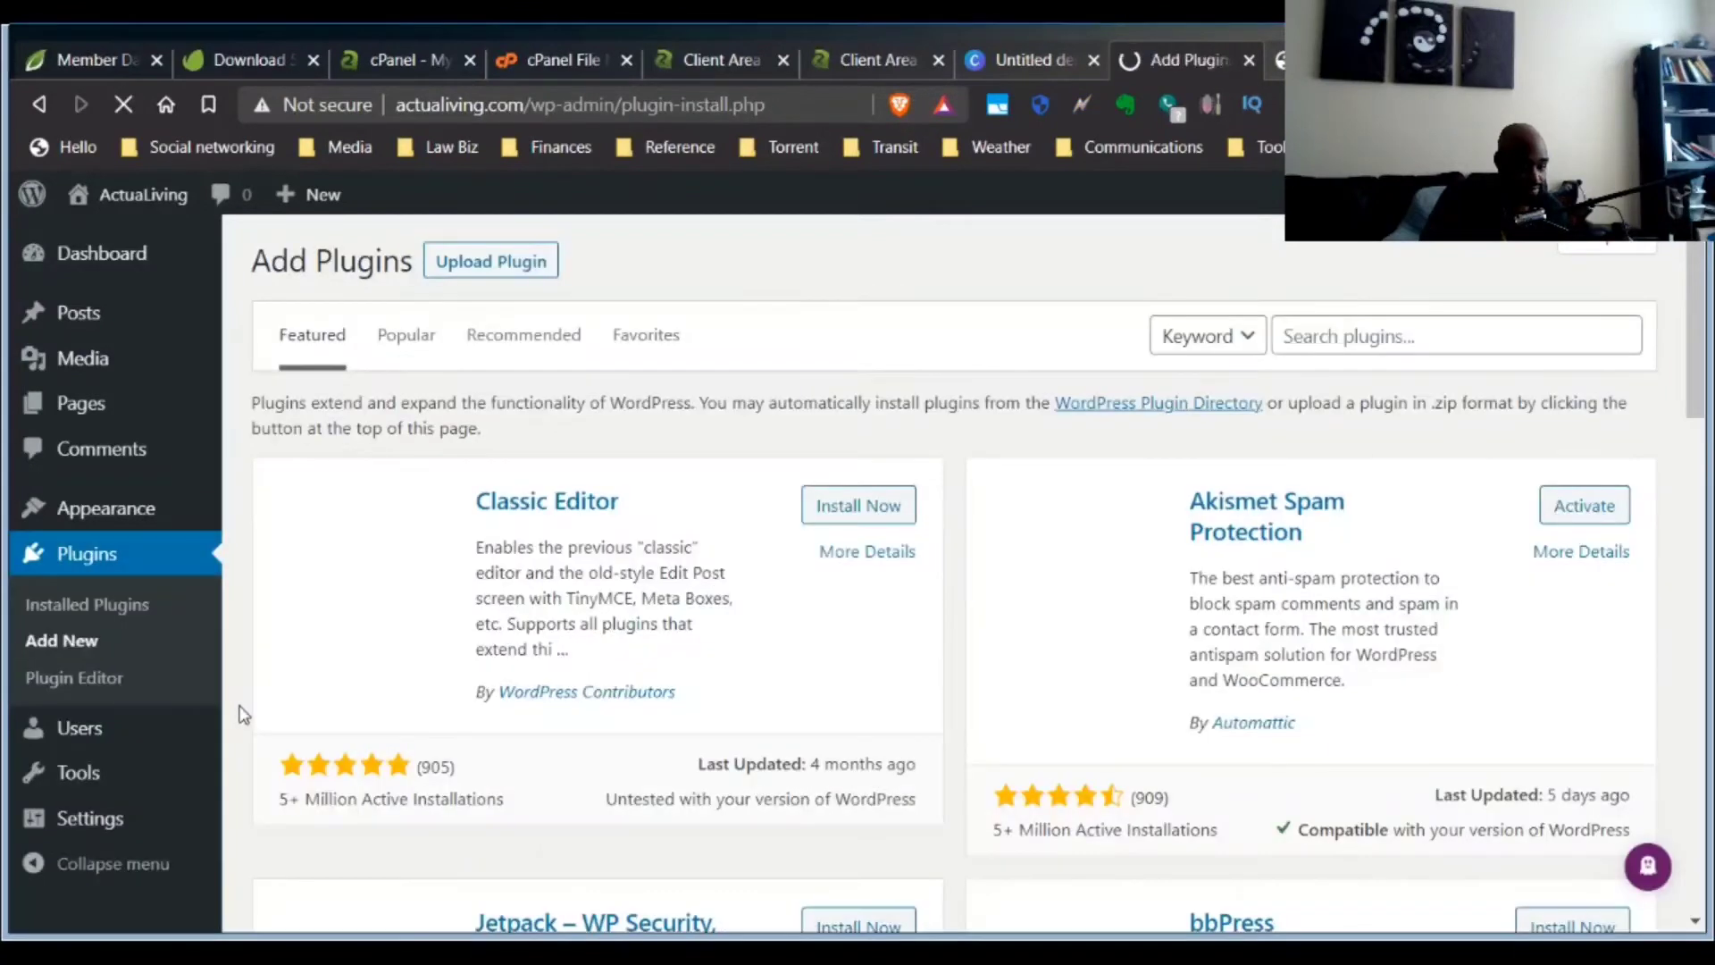
click(1358, 336)
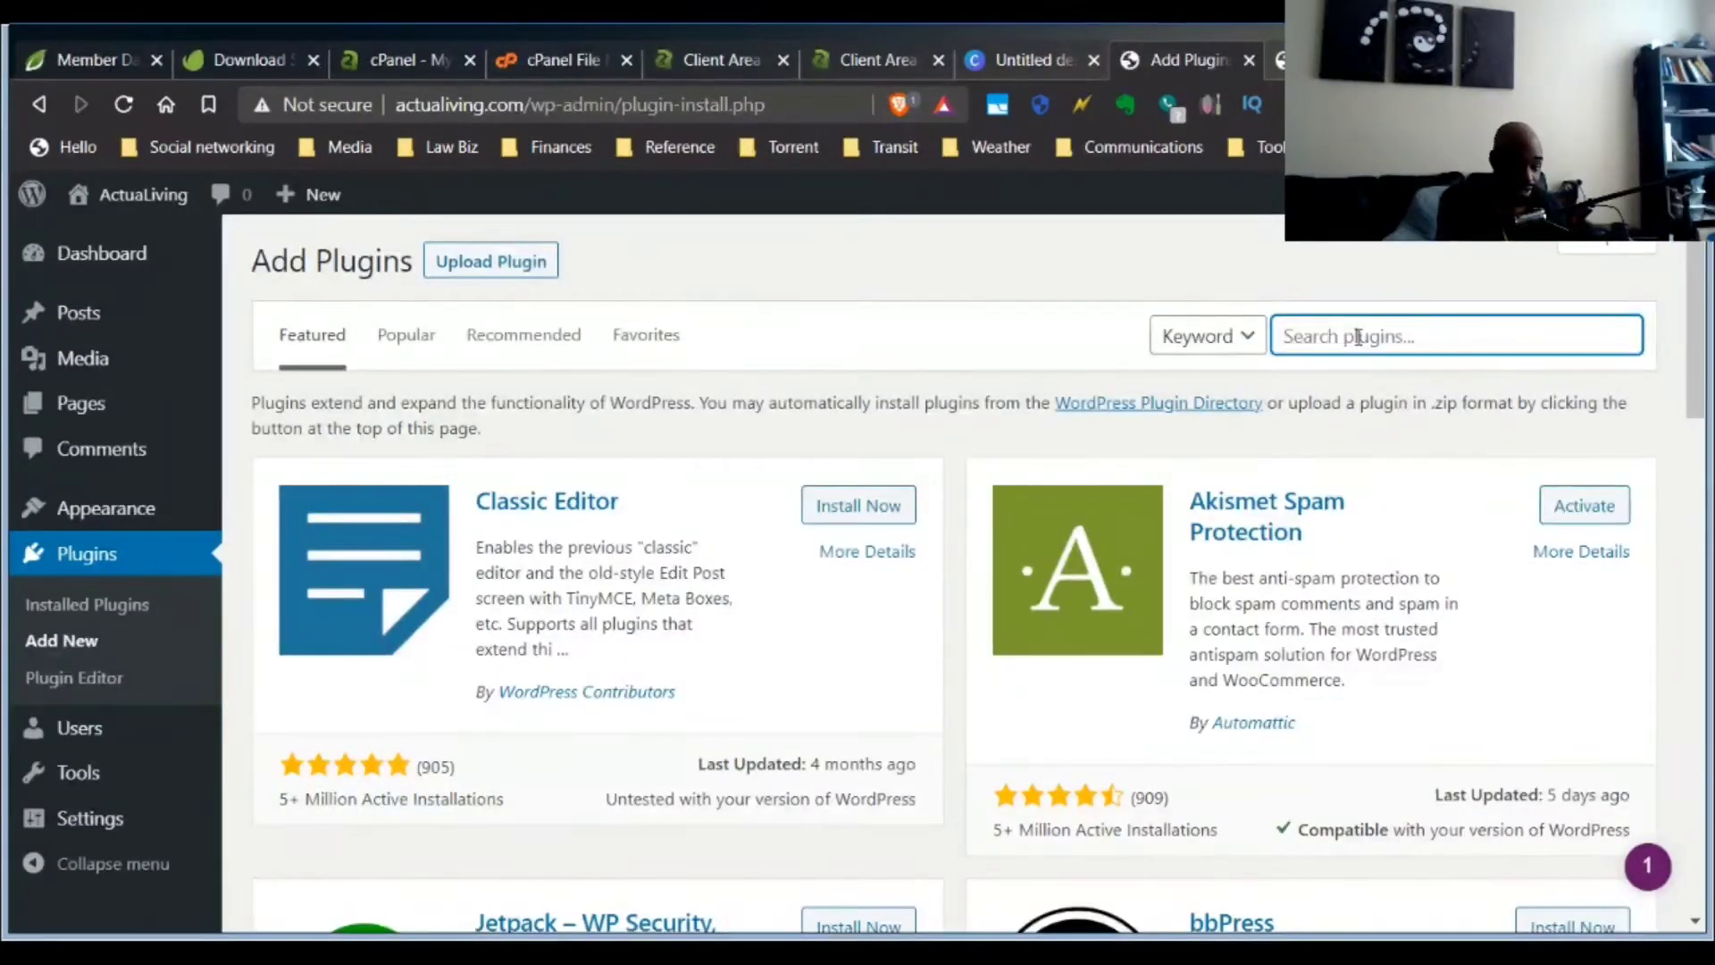
text(updraft)
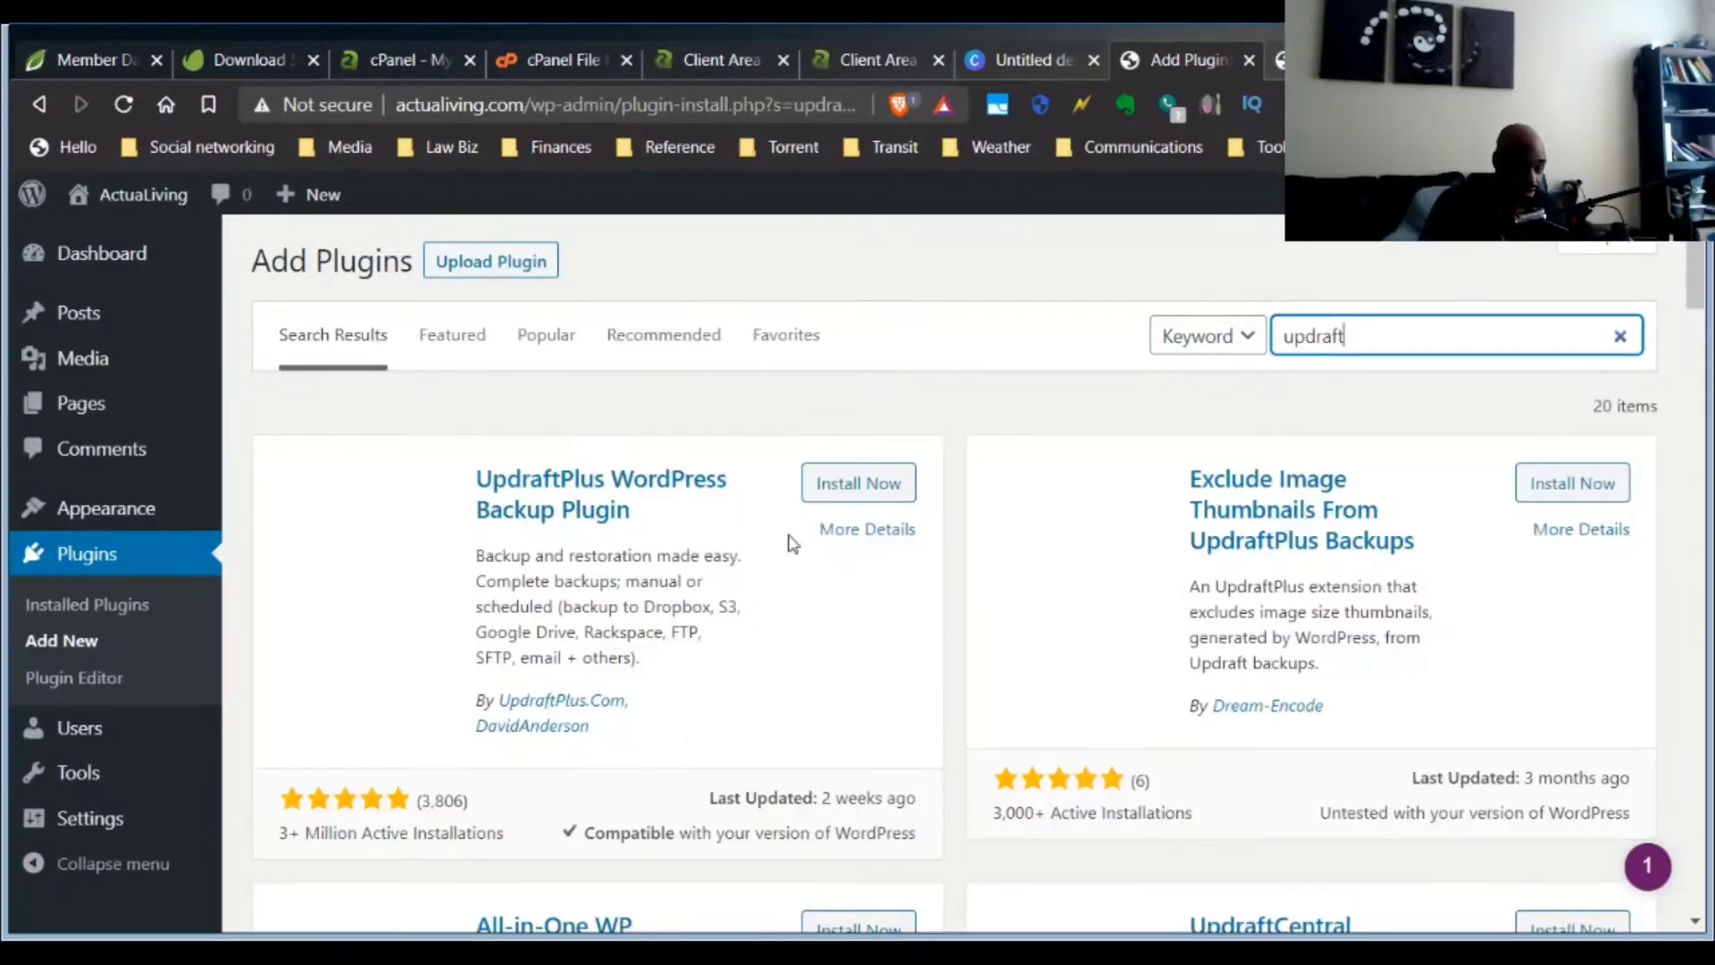
click(820, 491)
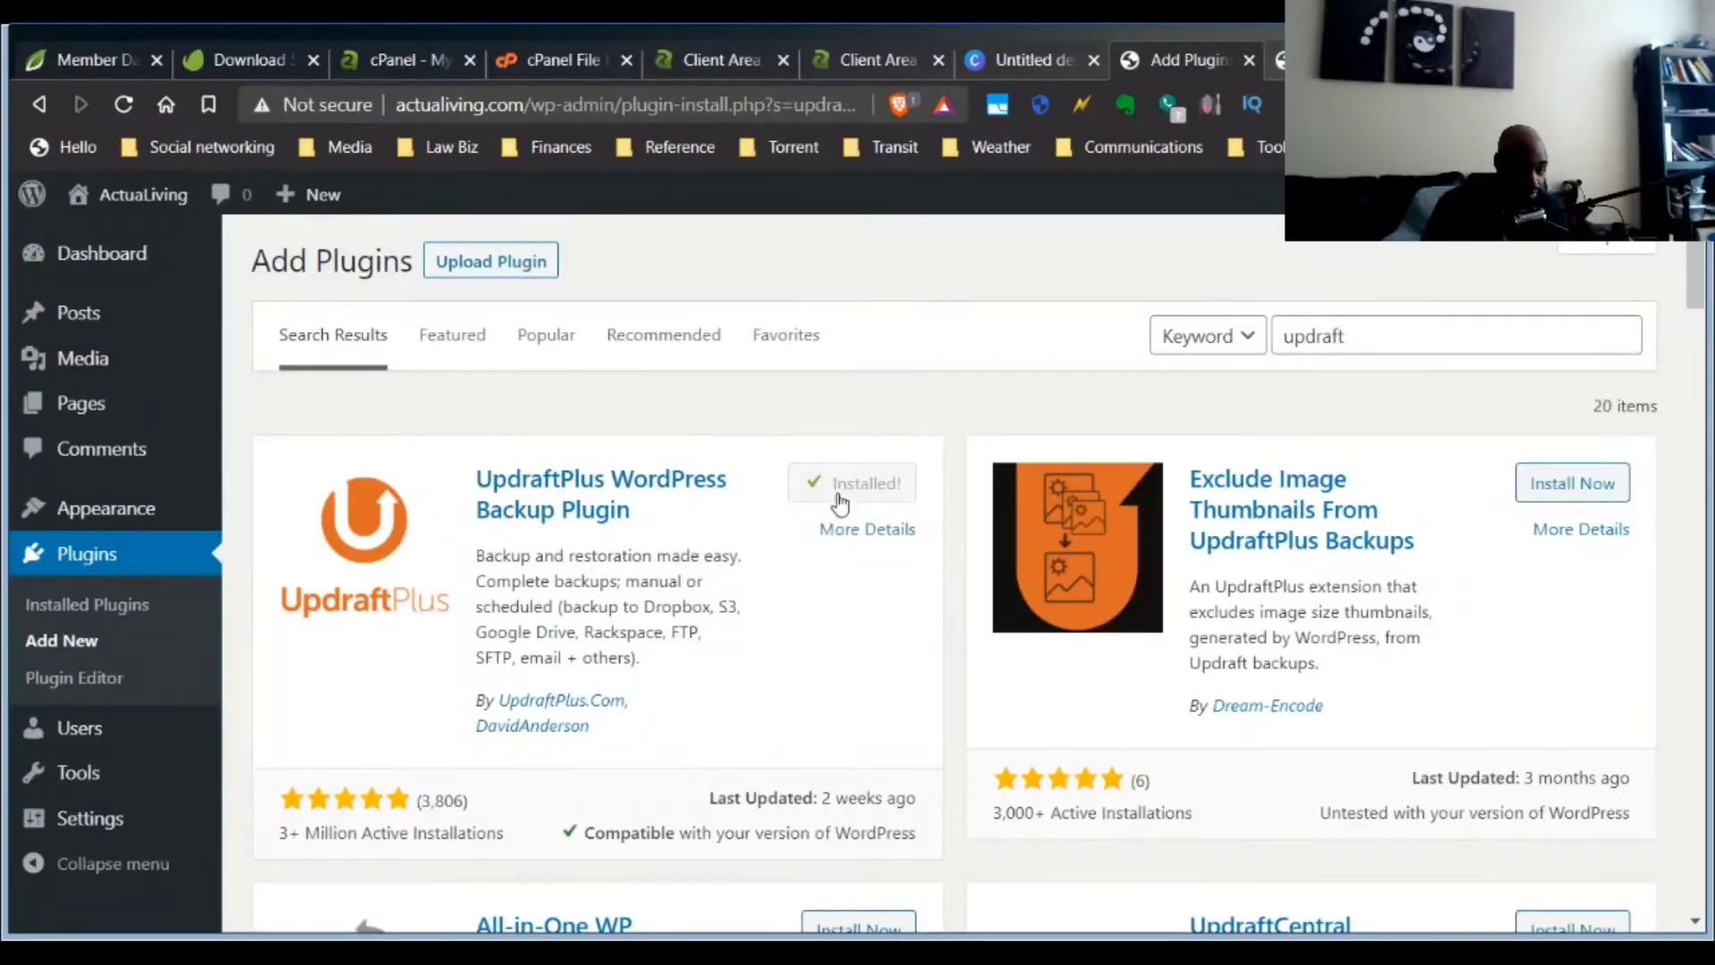
click(855, 481)
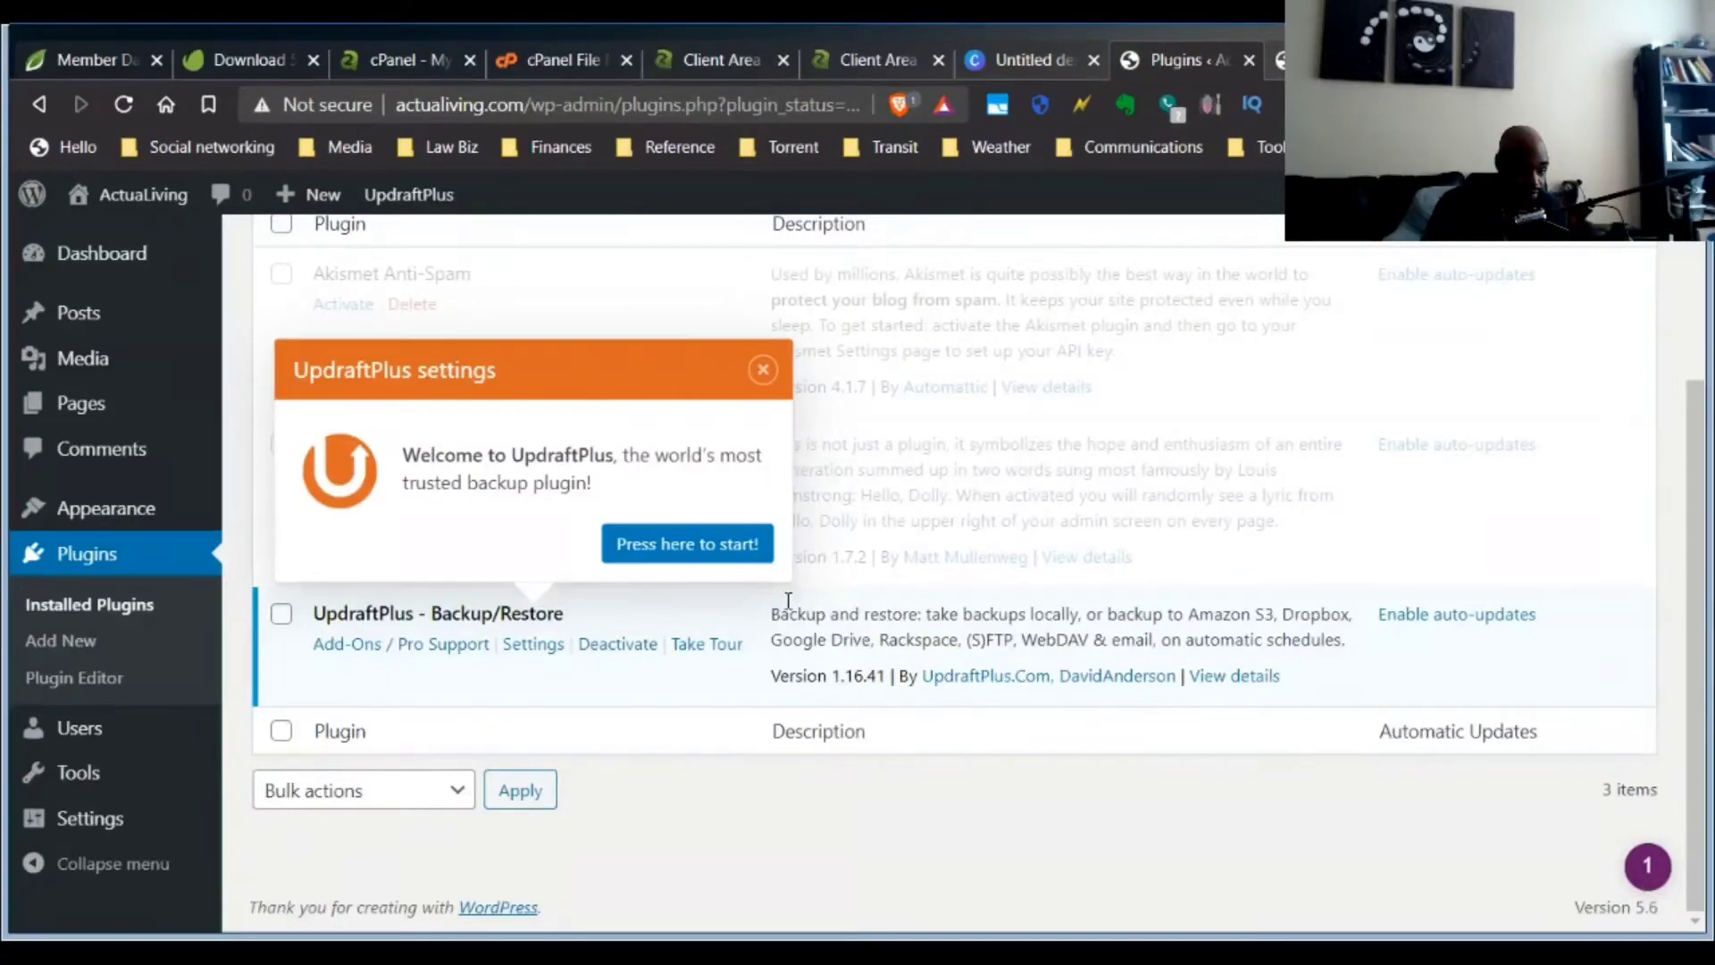
click(705, 544)
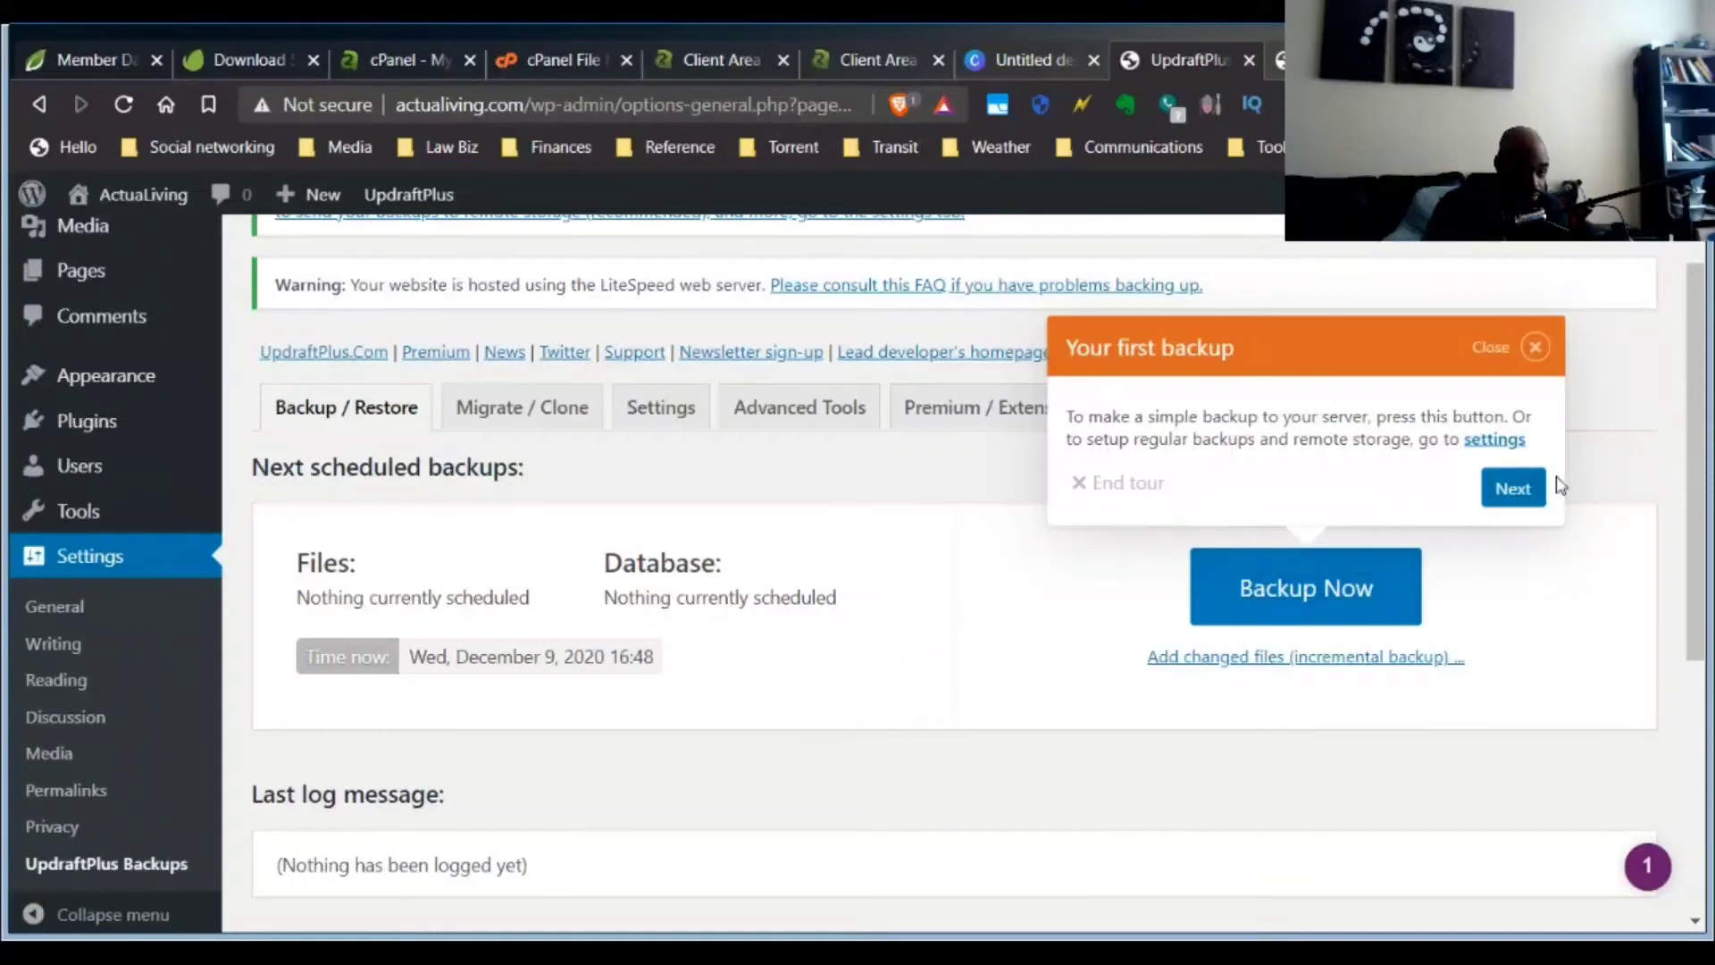
Step: Set both the files and database backup schedules to 'Every 12 hours' in UpdraftPlus Settings
click(1534, 348)
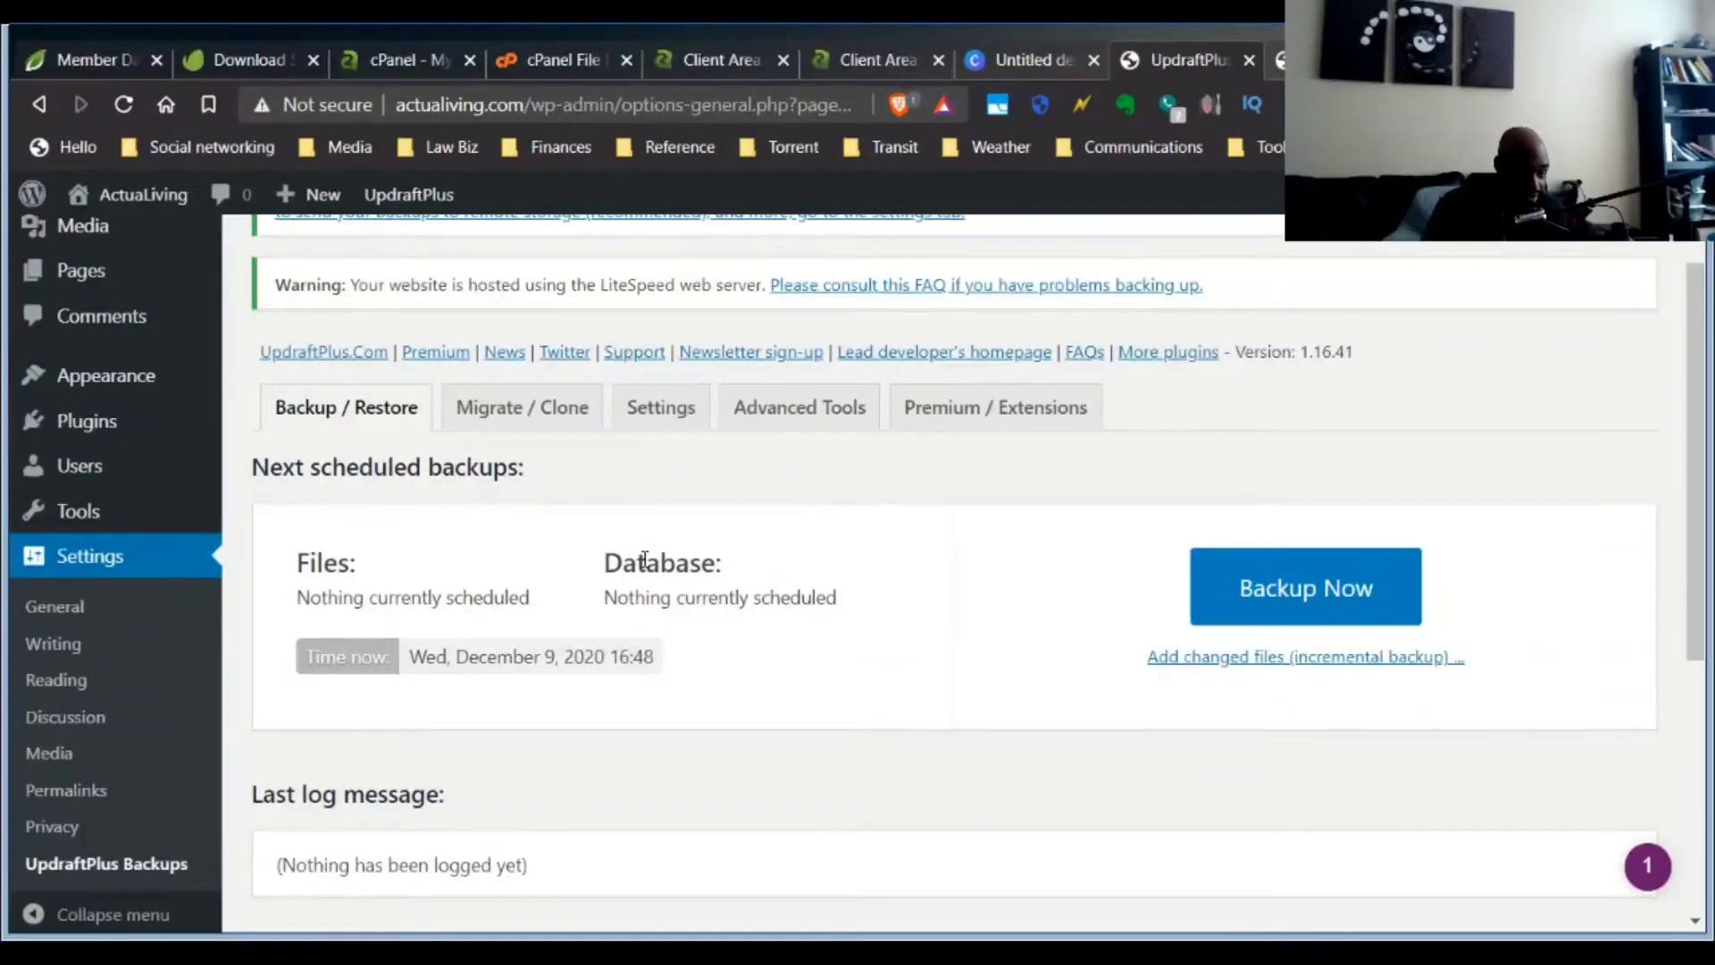
scroll(643, 567, down, 5)
scroll(655, 581, up, 4)
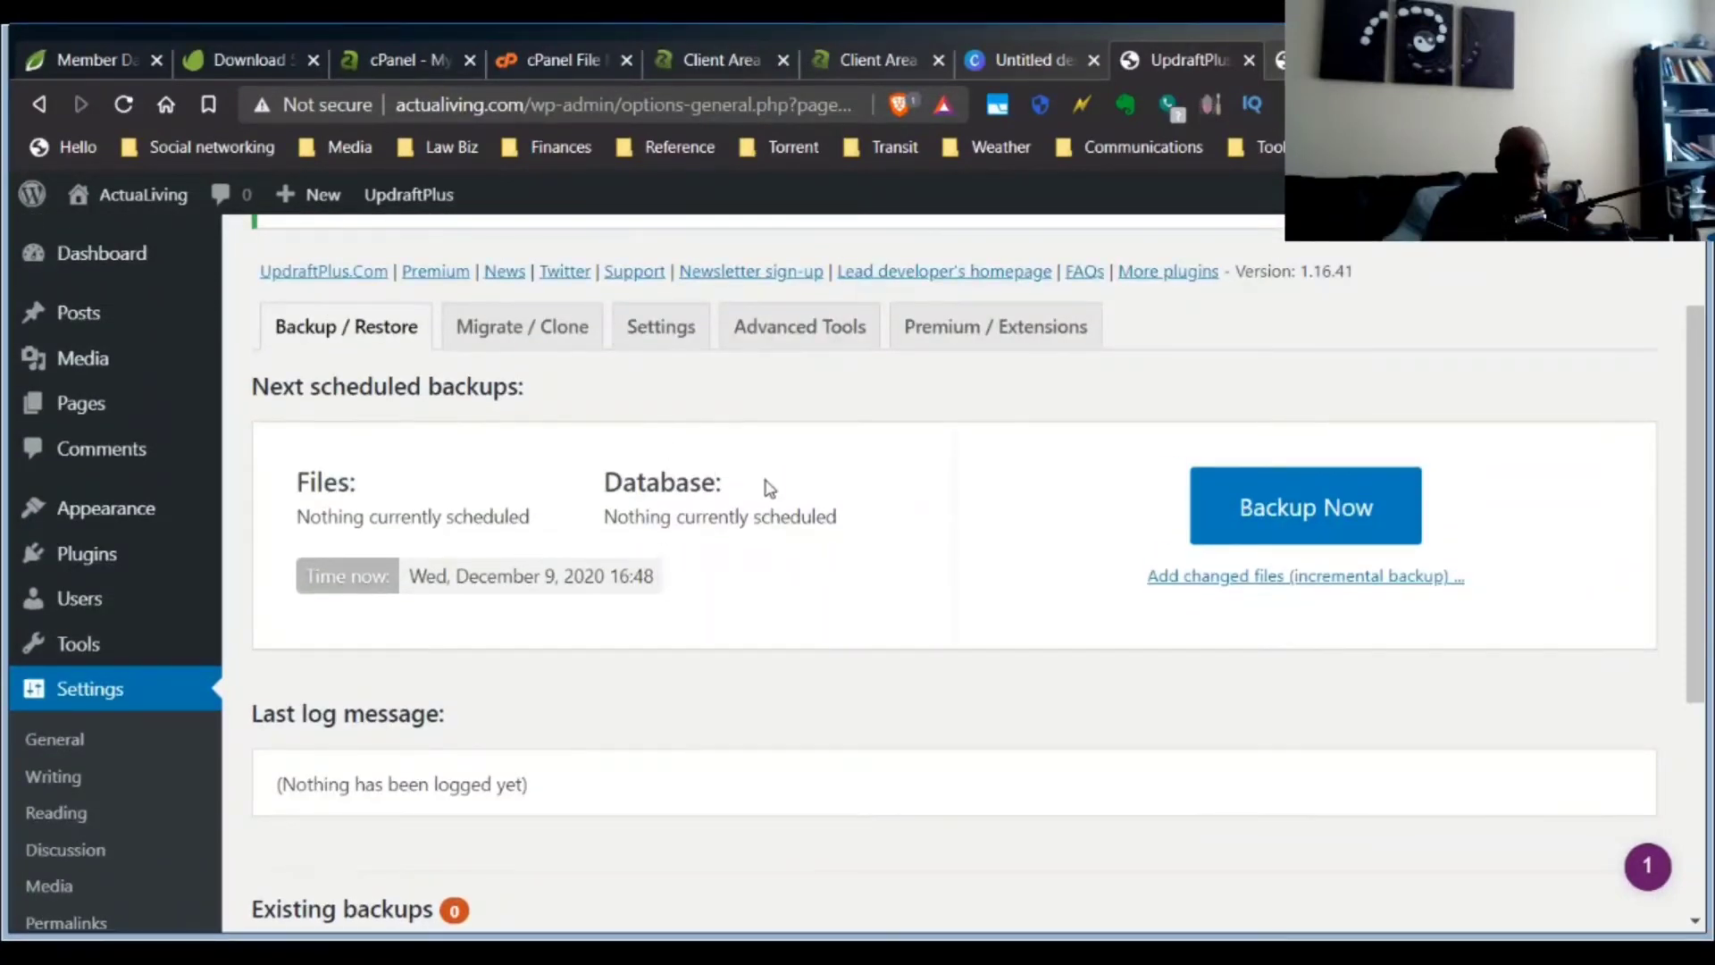
scroll(777, 554, up, 2)
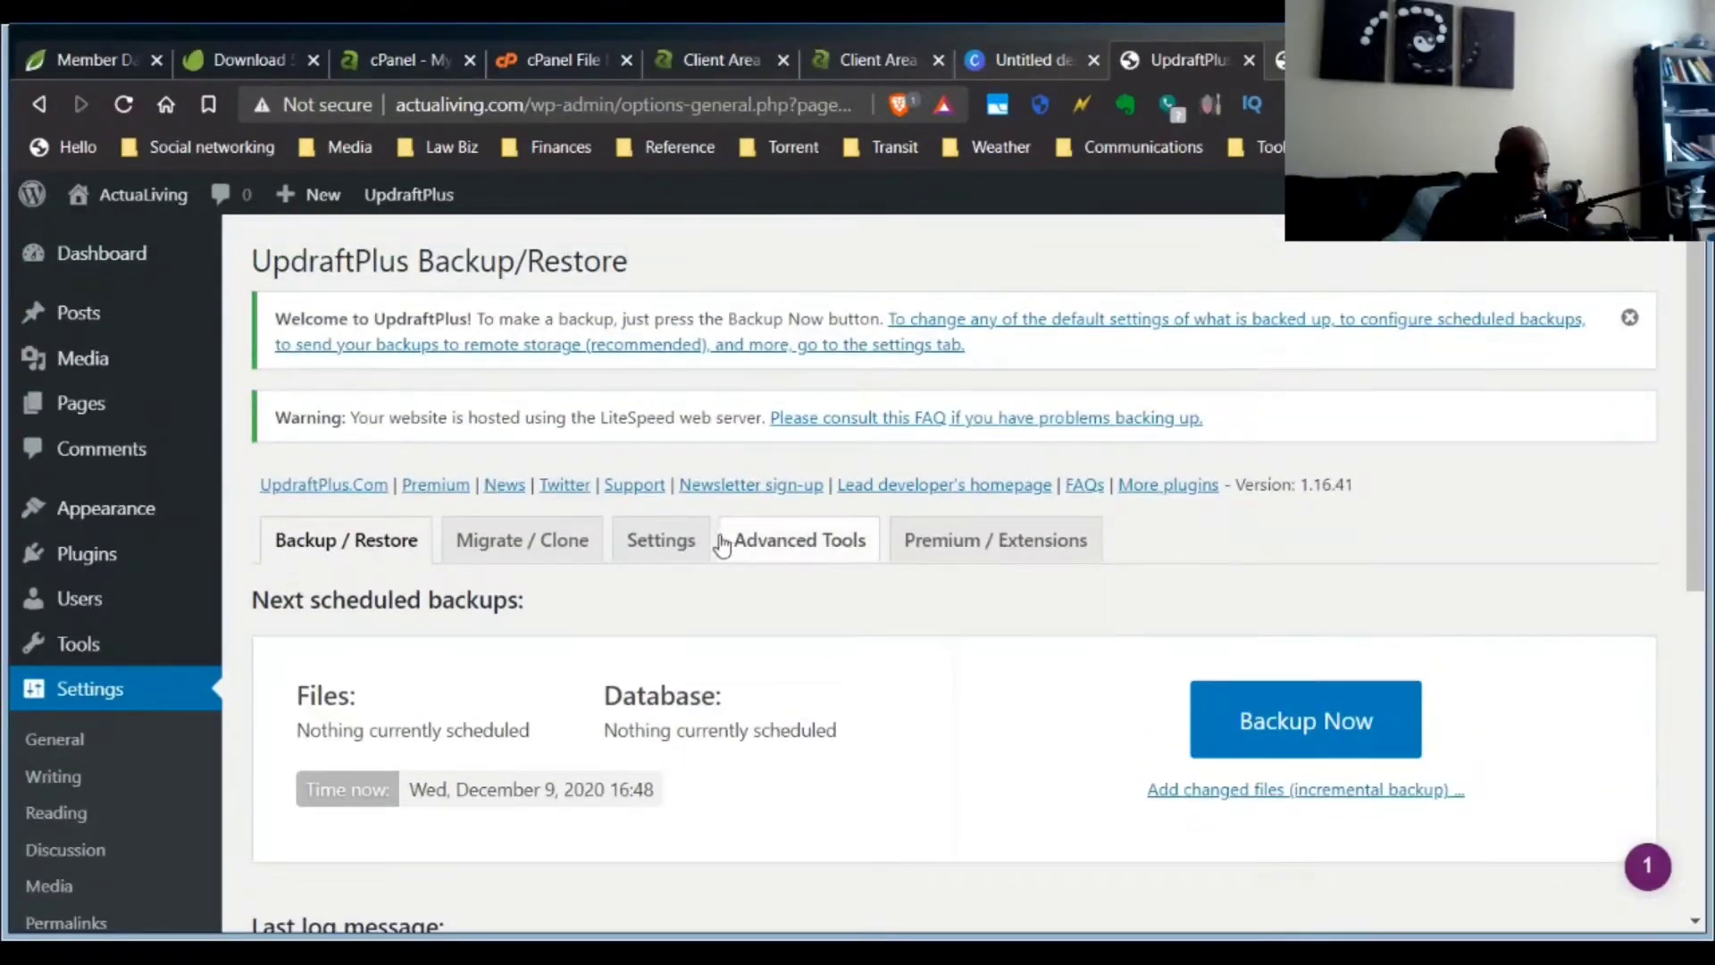
click(671, 548)
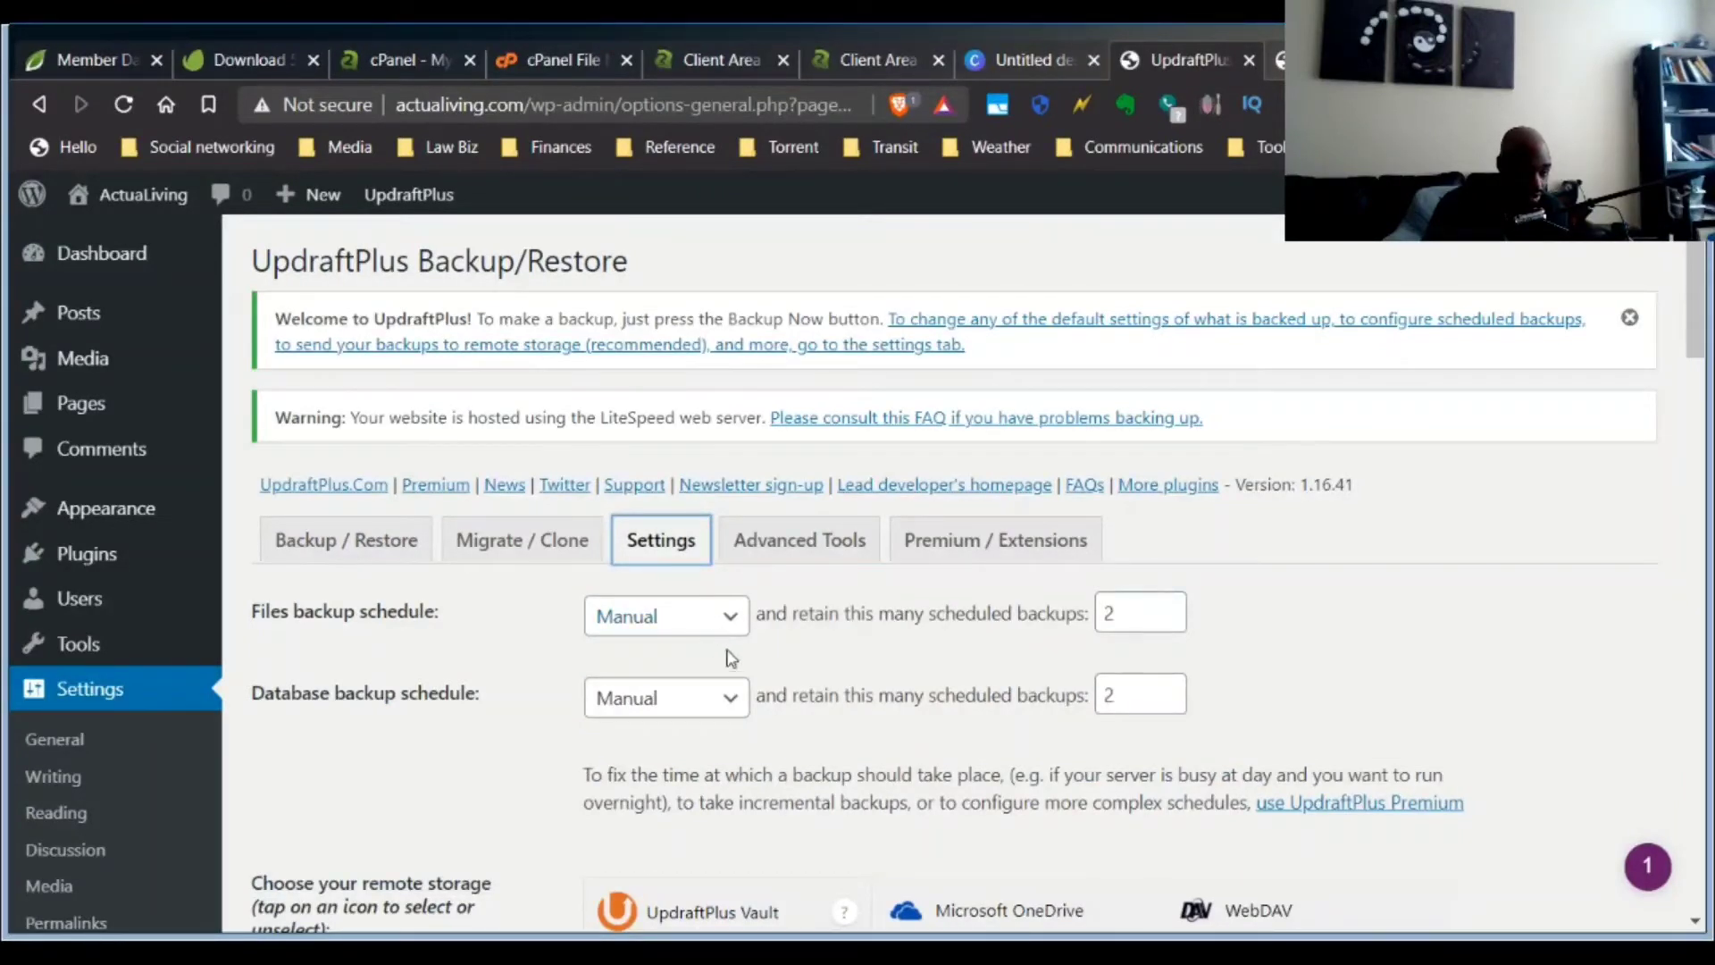
click(736, 621)
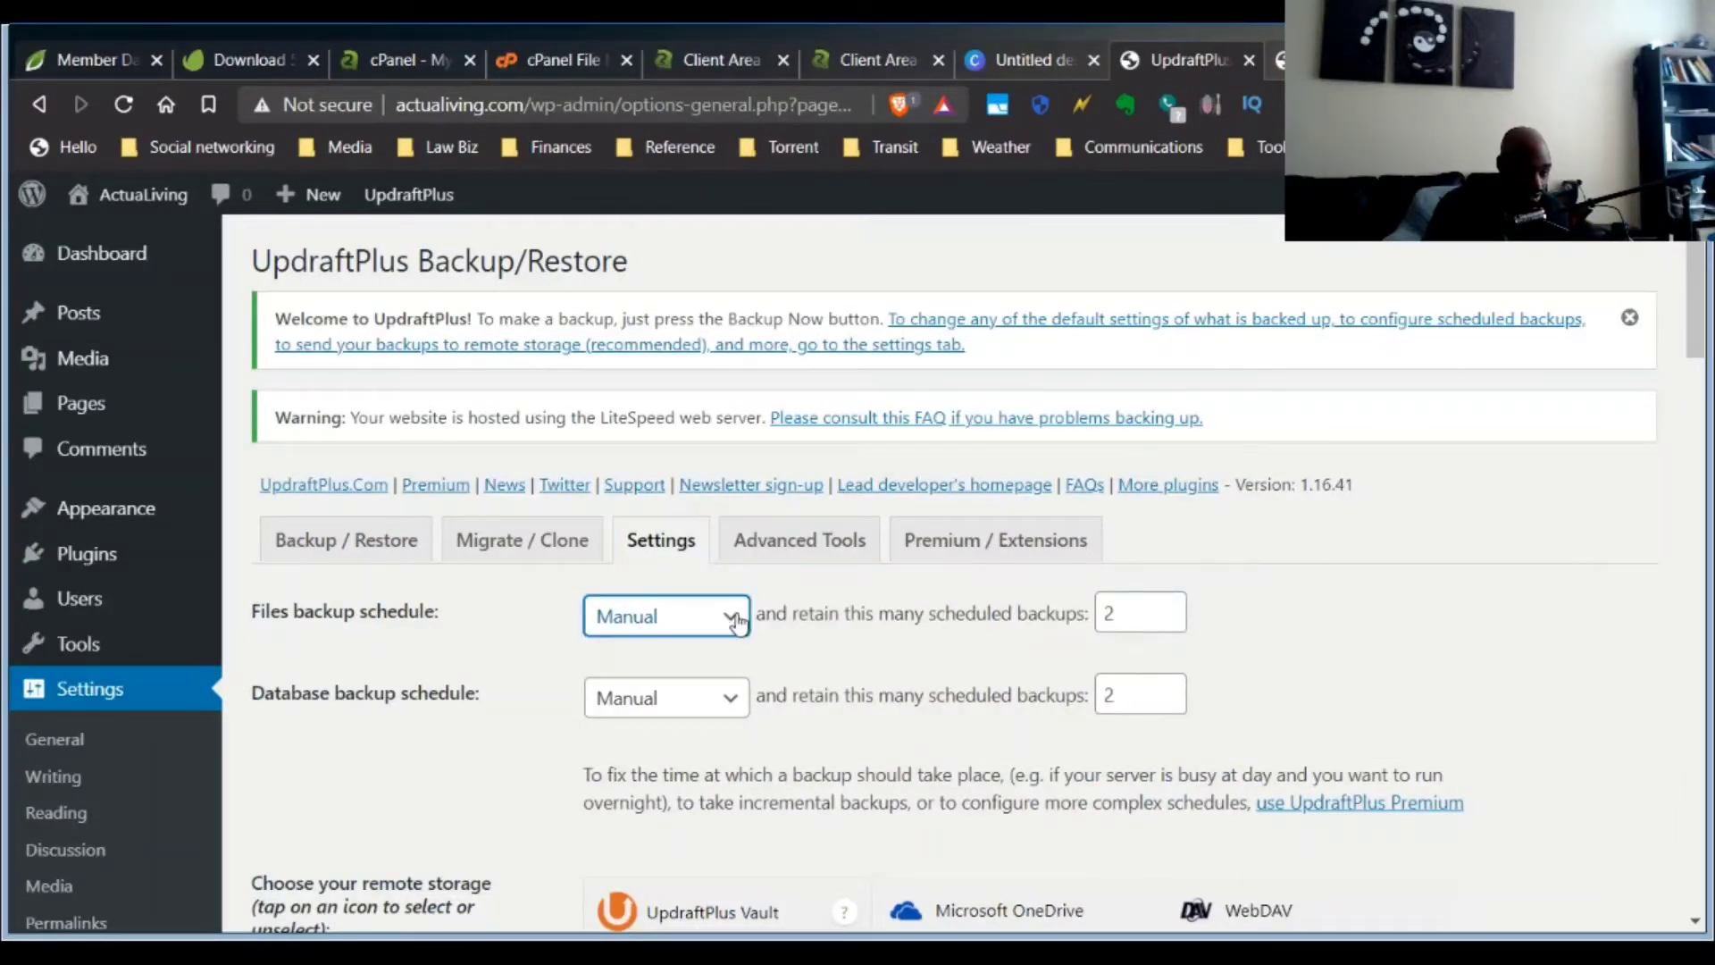
click(676, 767)
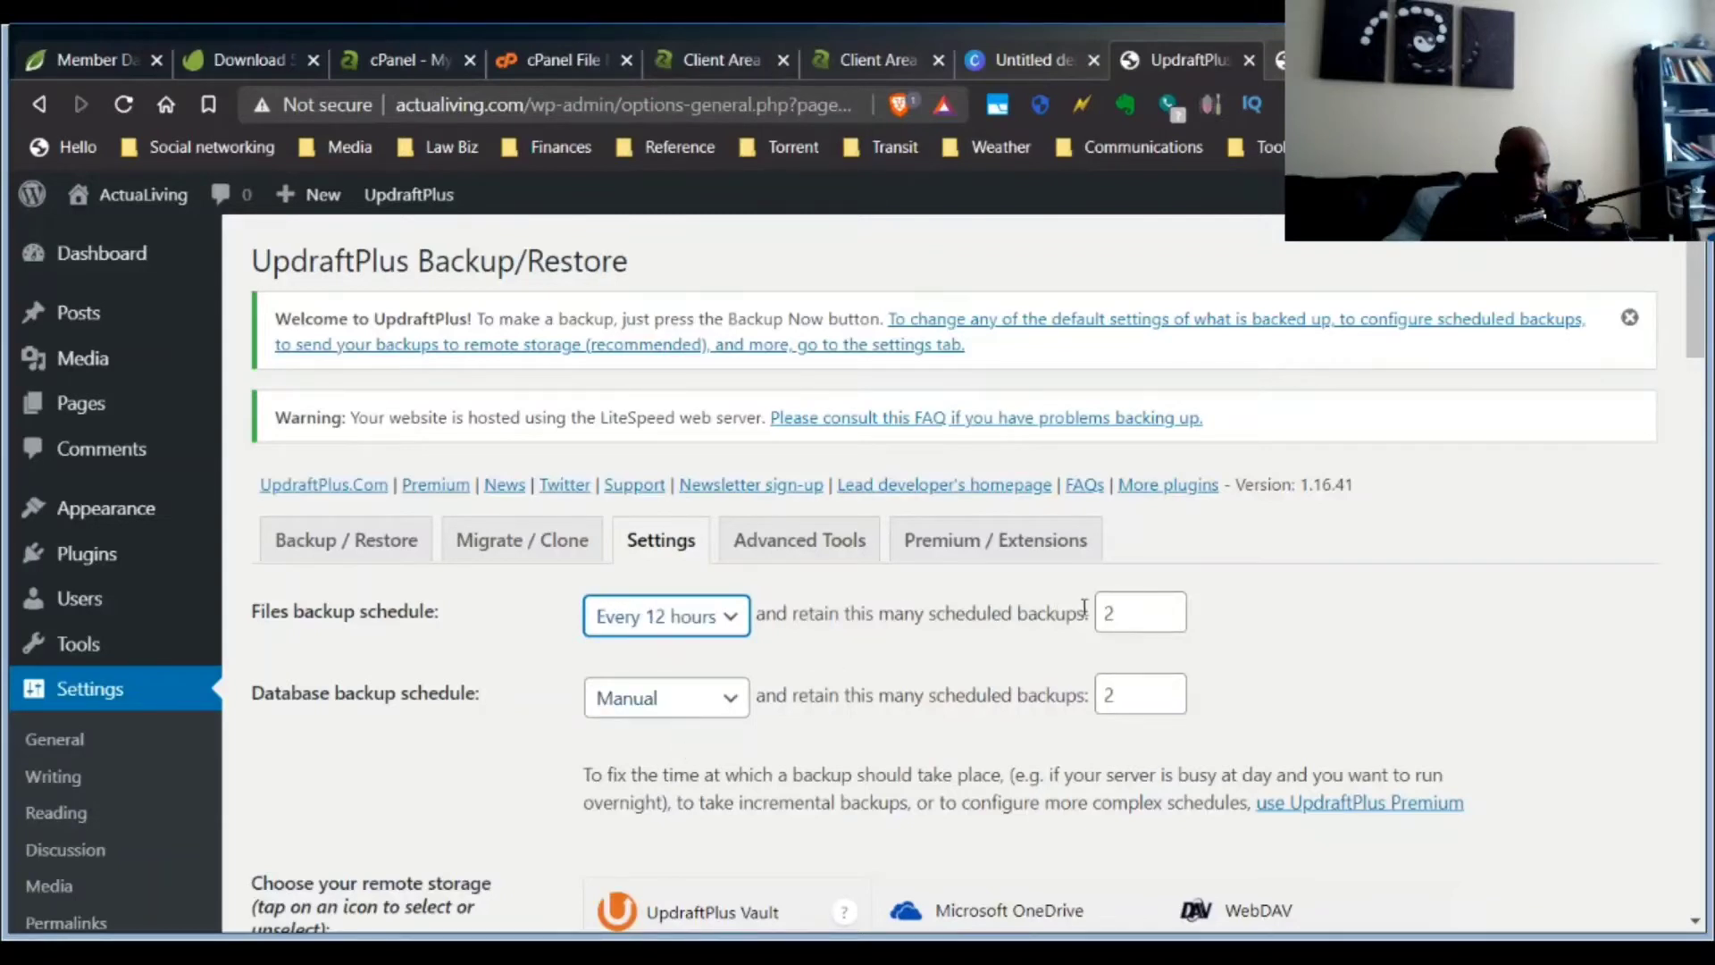
click(749, 704)
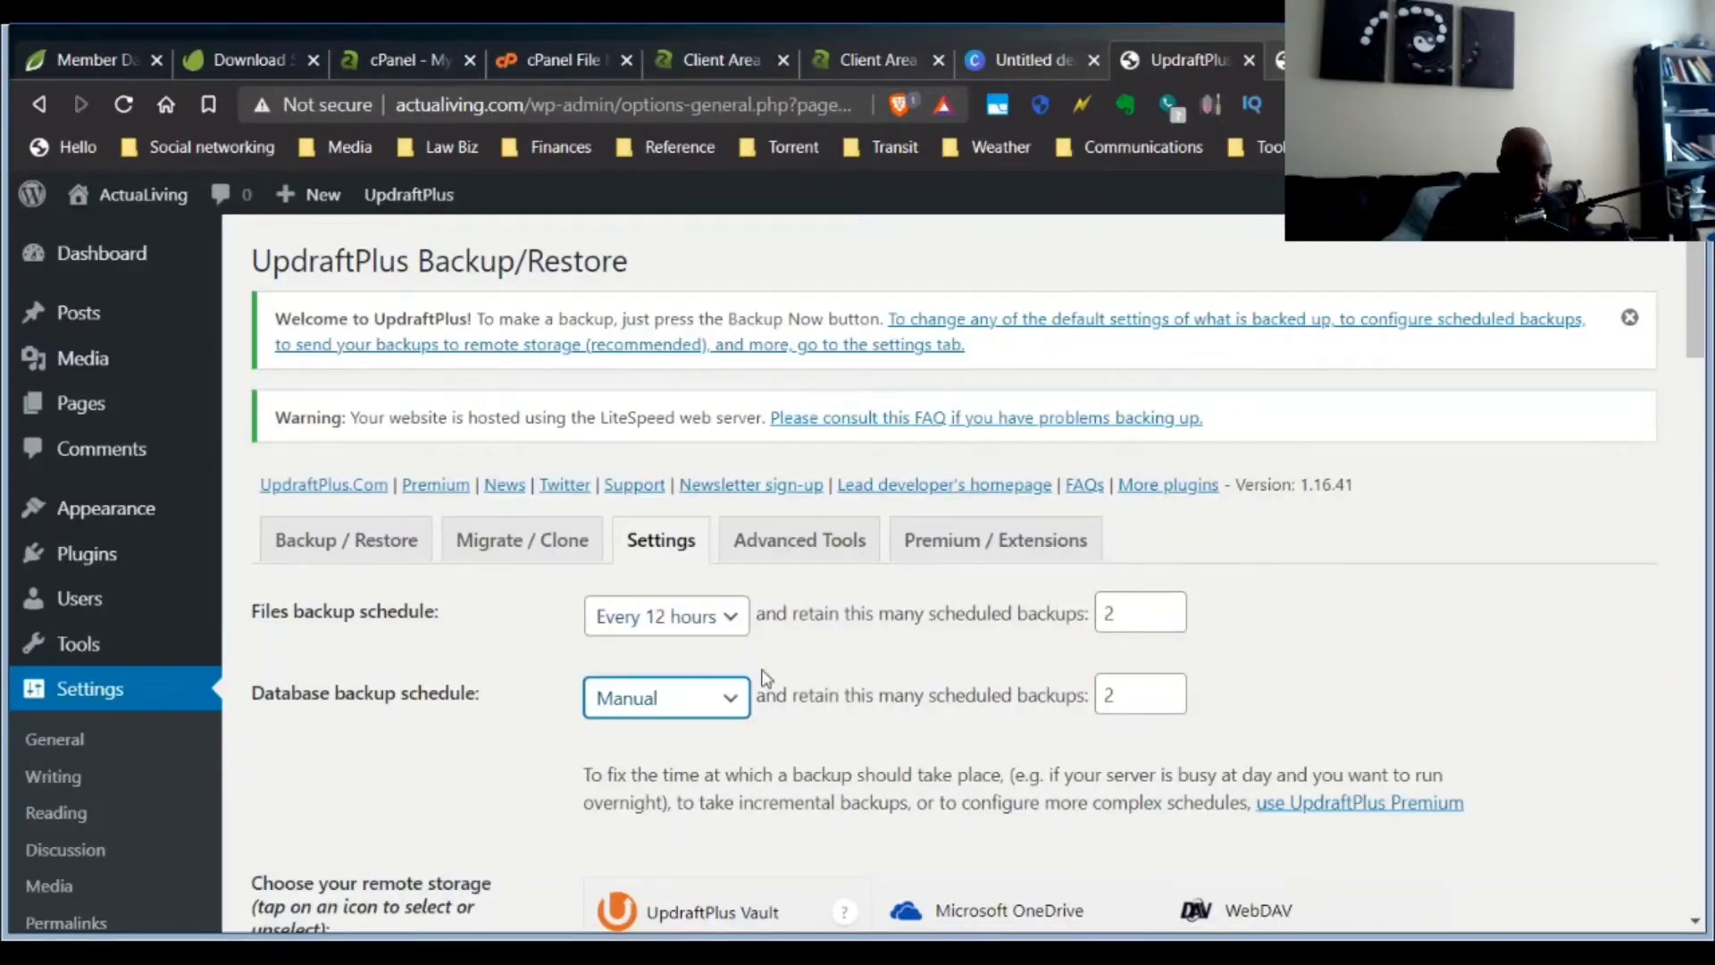
click(742, 578)
click(906, 721)
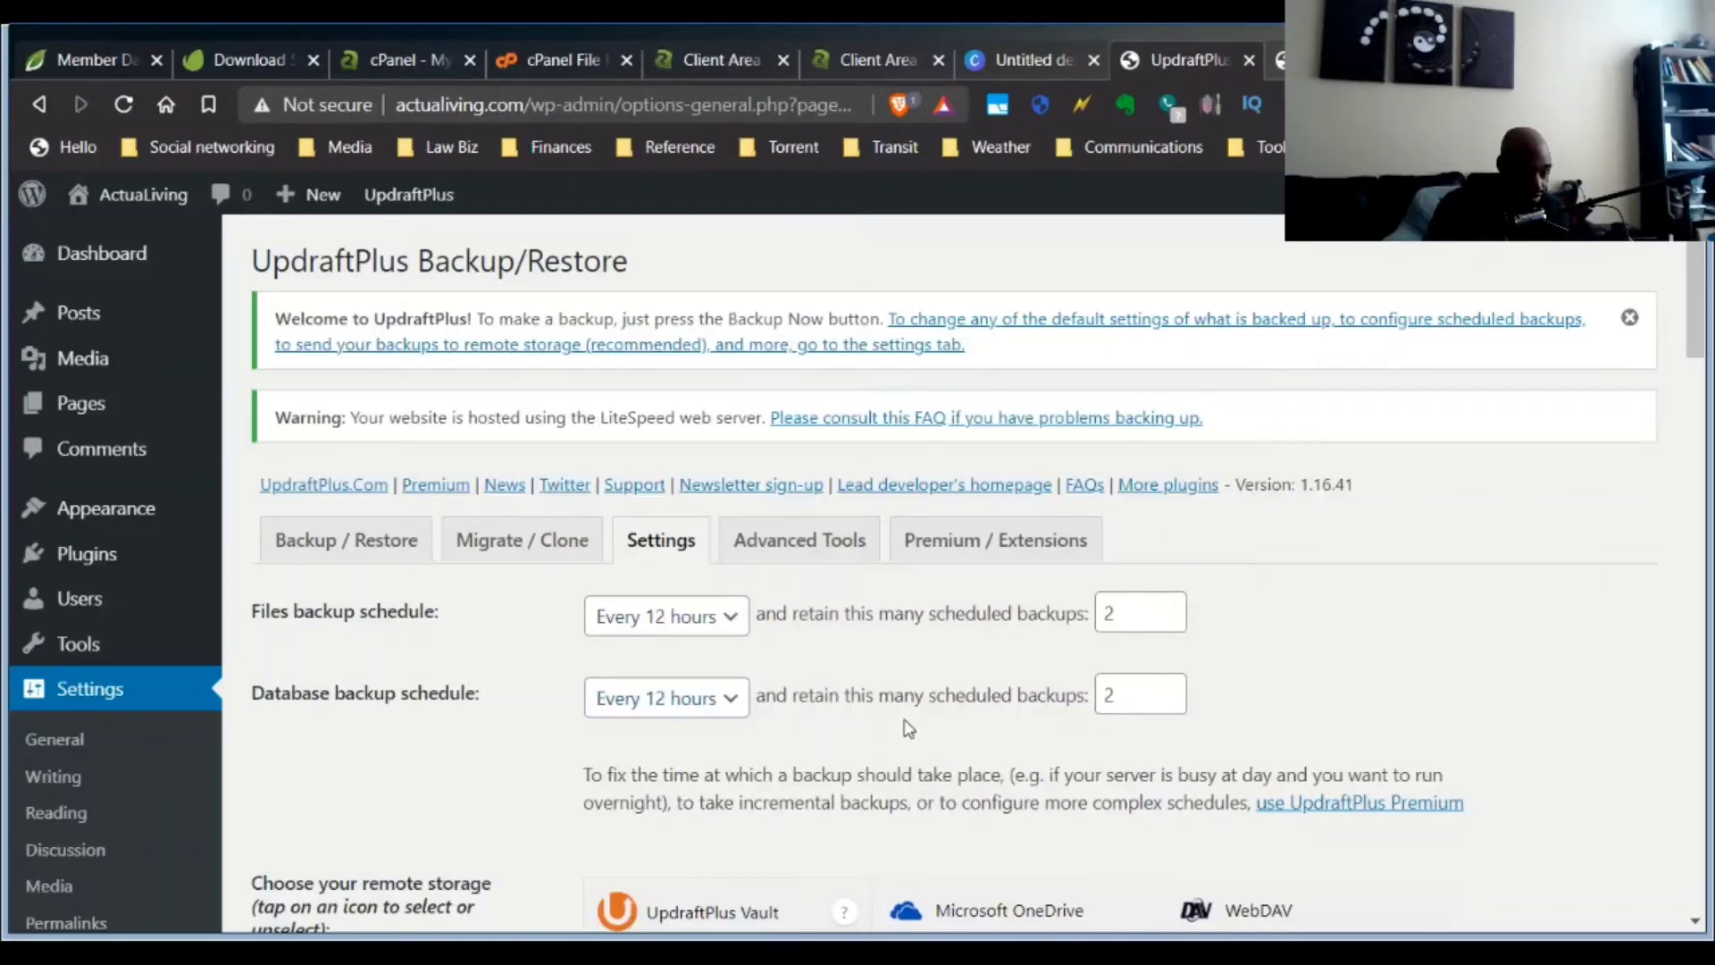
scroll(907, 725, down, 3)
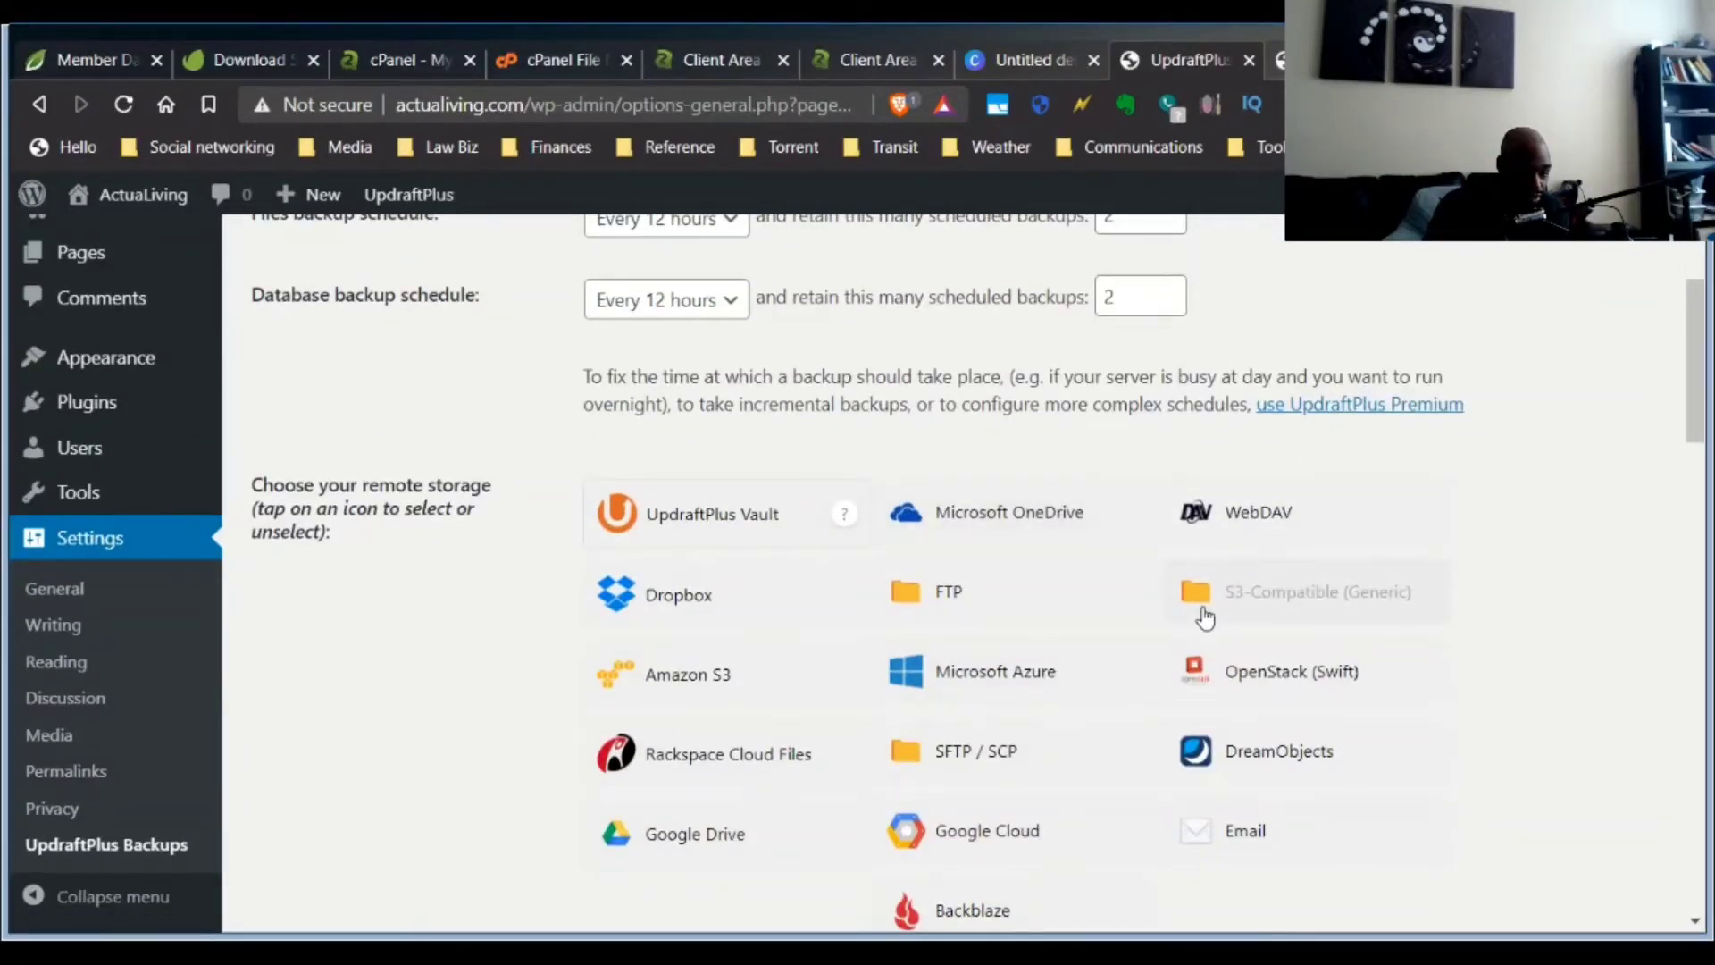
scroll(1205, 616, down, 2)
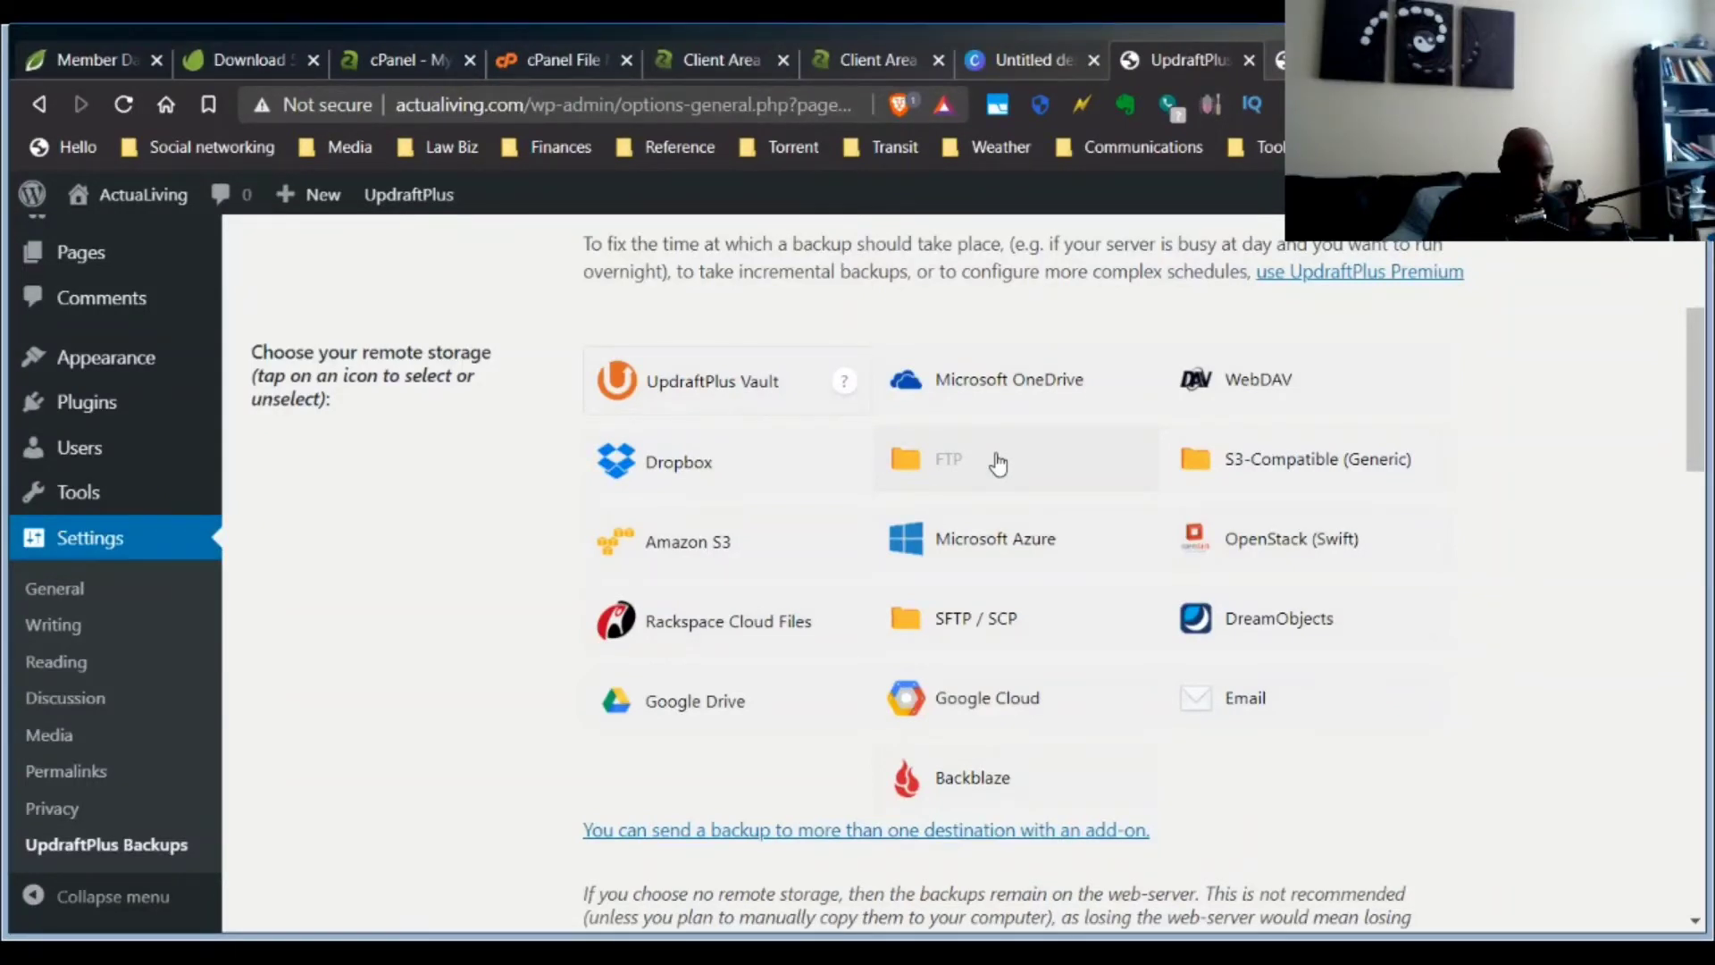
Step: Select Google Drive as the remote backup storage instead of FTP
click(997, 462)
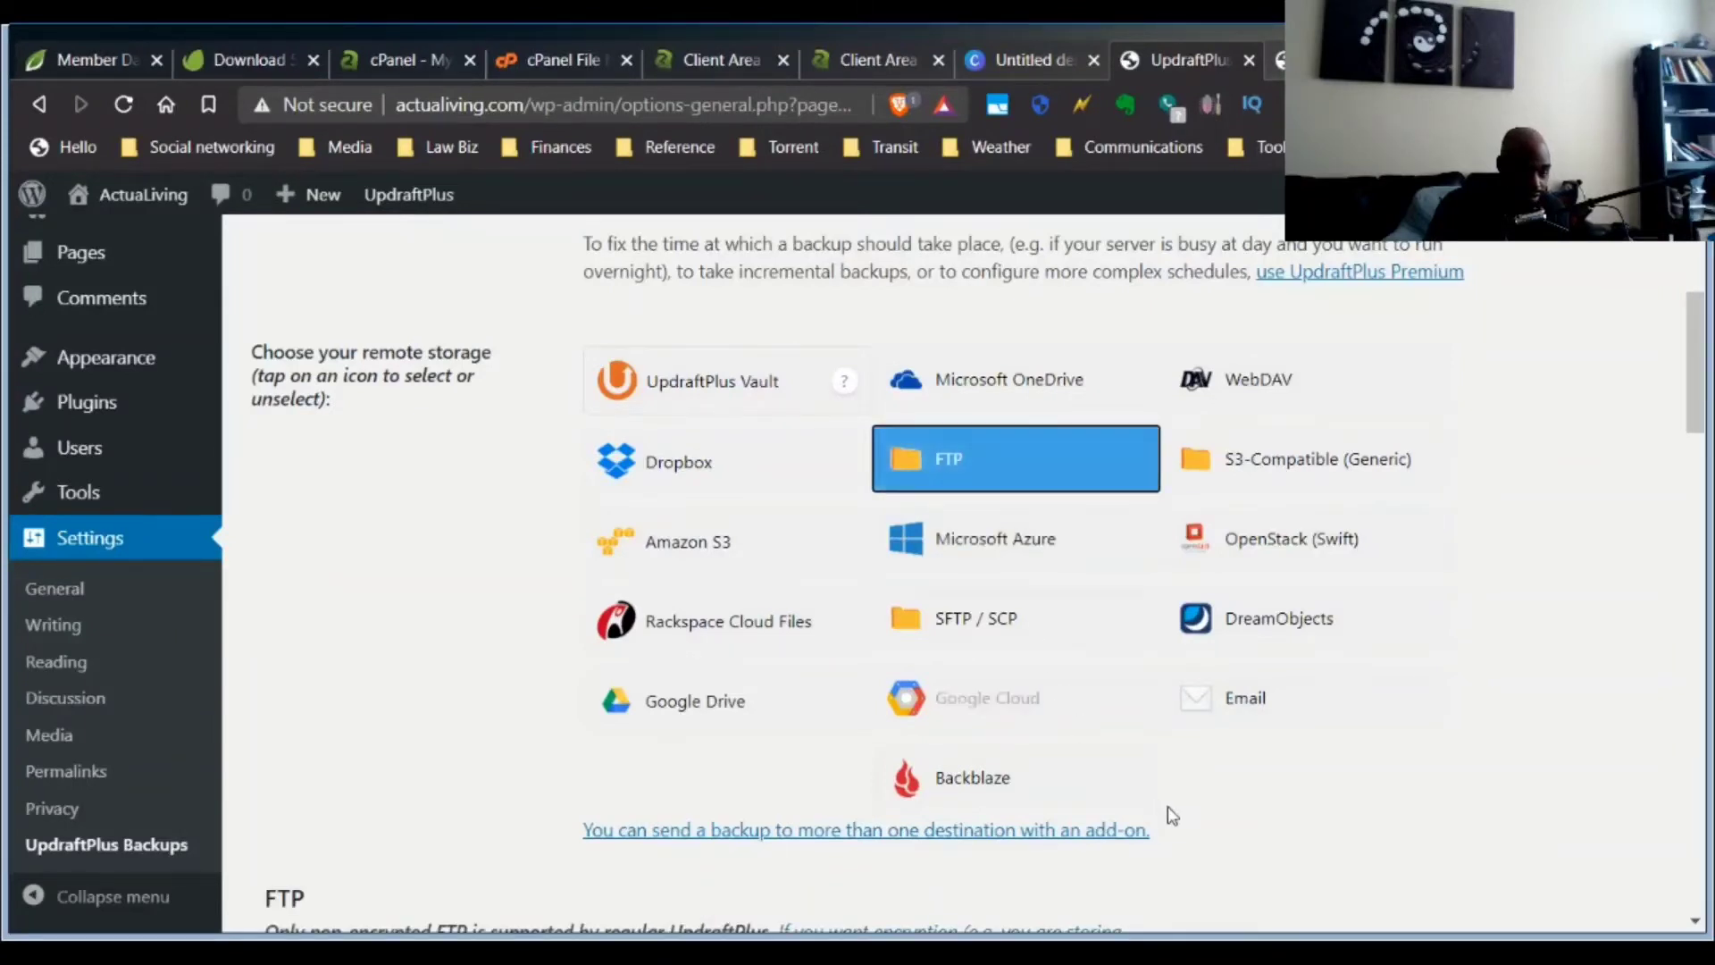
scroll(1170, 821, down, 4)
scroll(903, 754, down, 3)
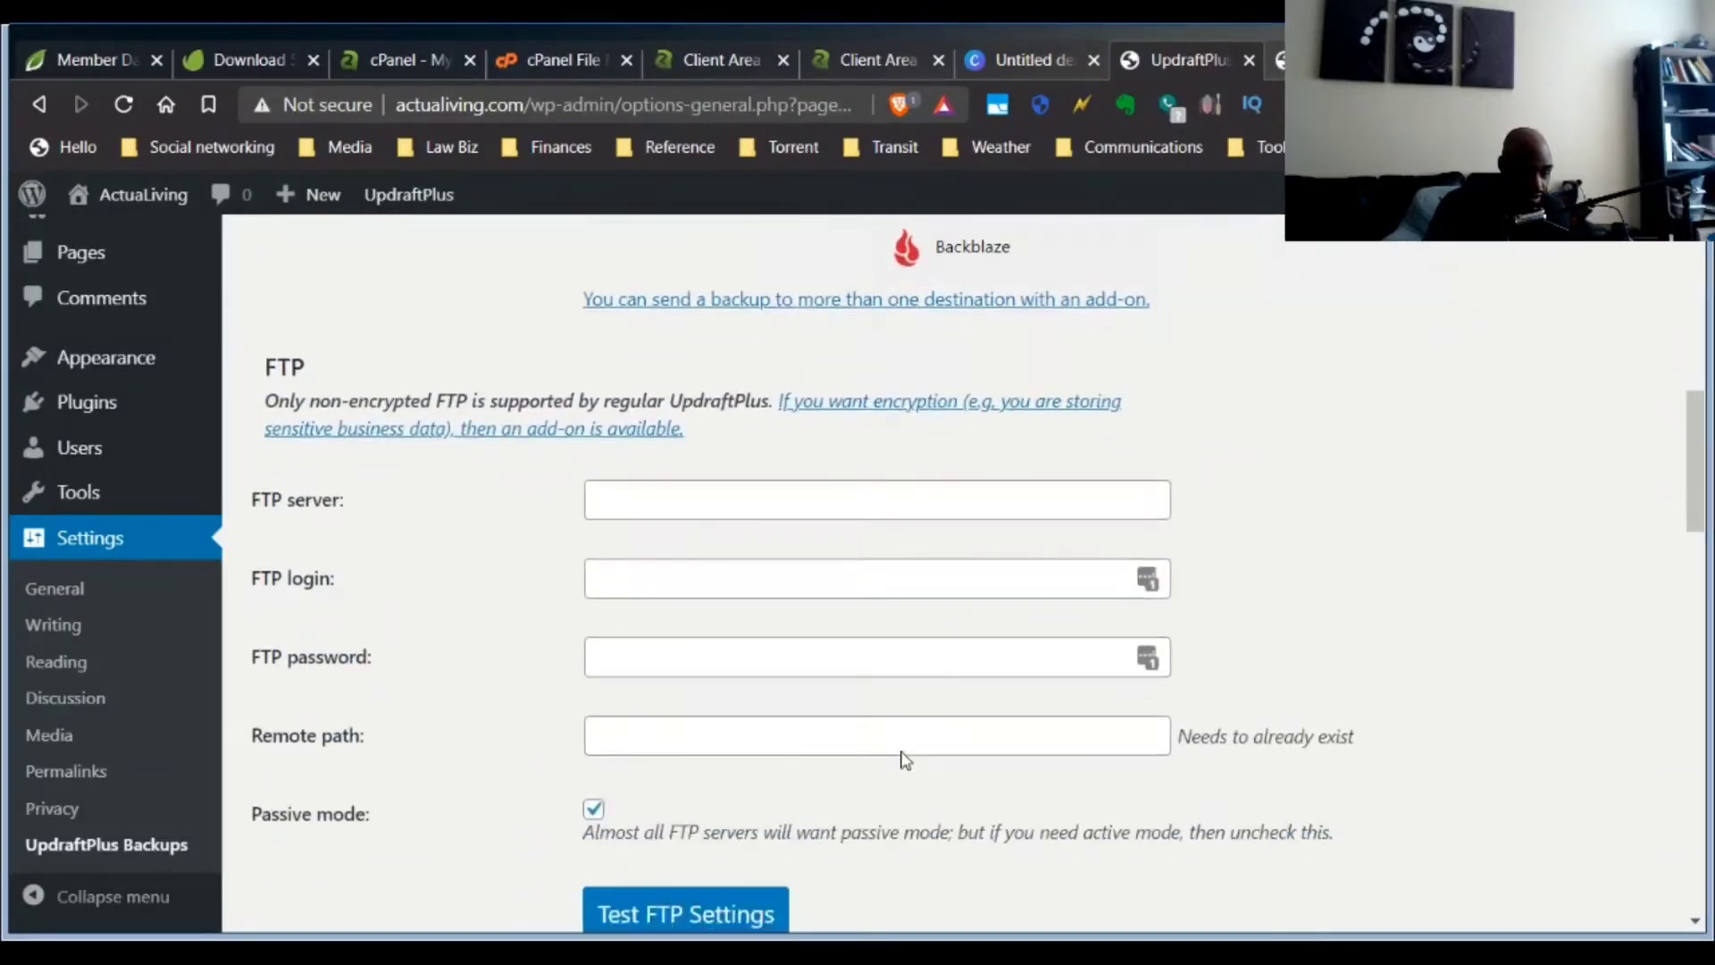
scroll(905, 756, up, 2)
scroll(903, 754, up, 5)
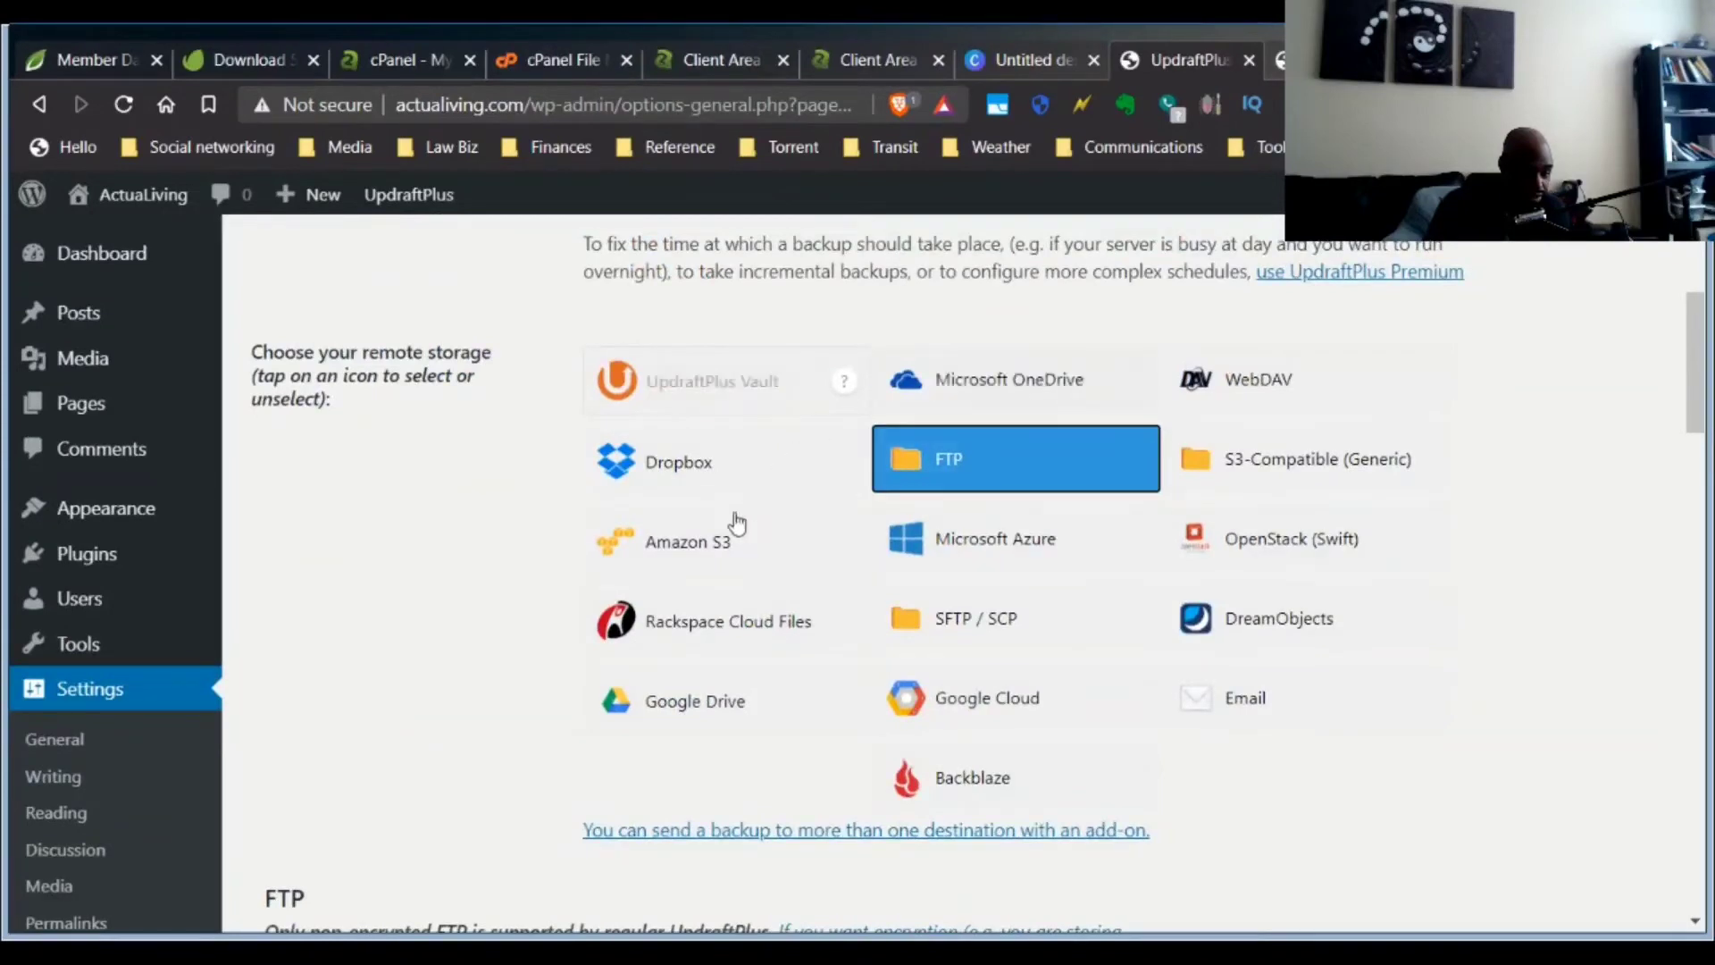
click(730, 706)
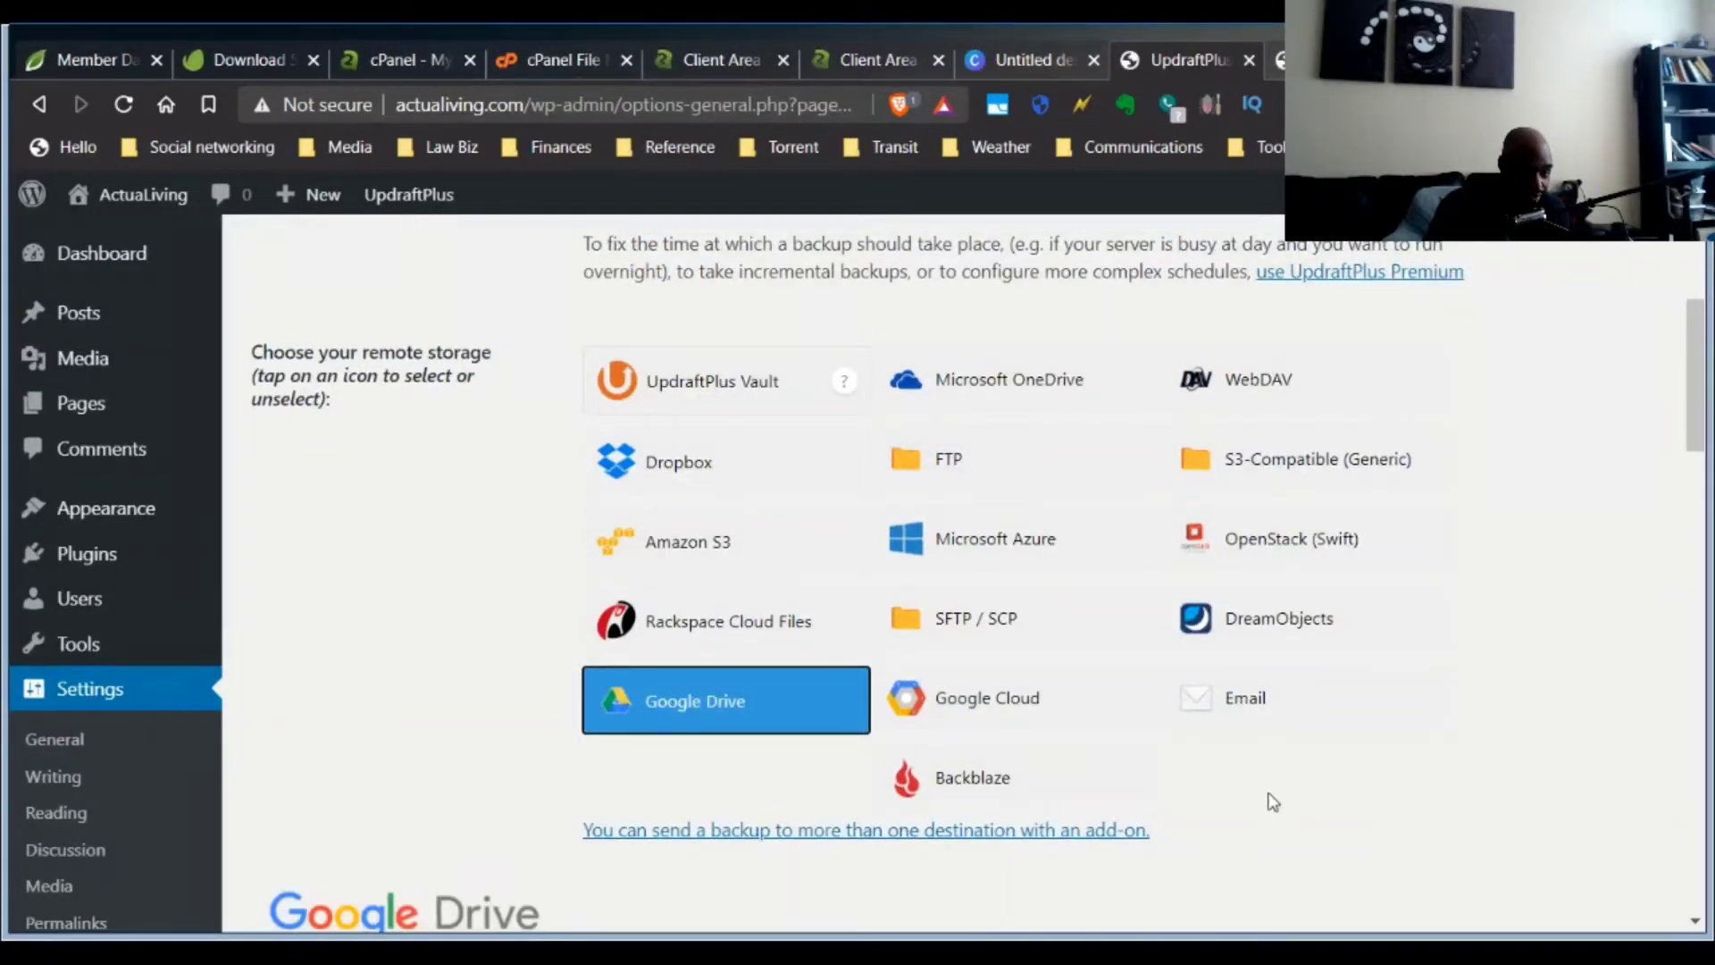
Step: Enable the basic email backup report and save the UpdraftPlus settings
scroll(1273, 798, down, 5)
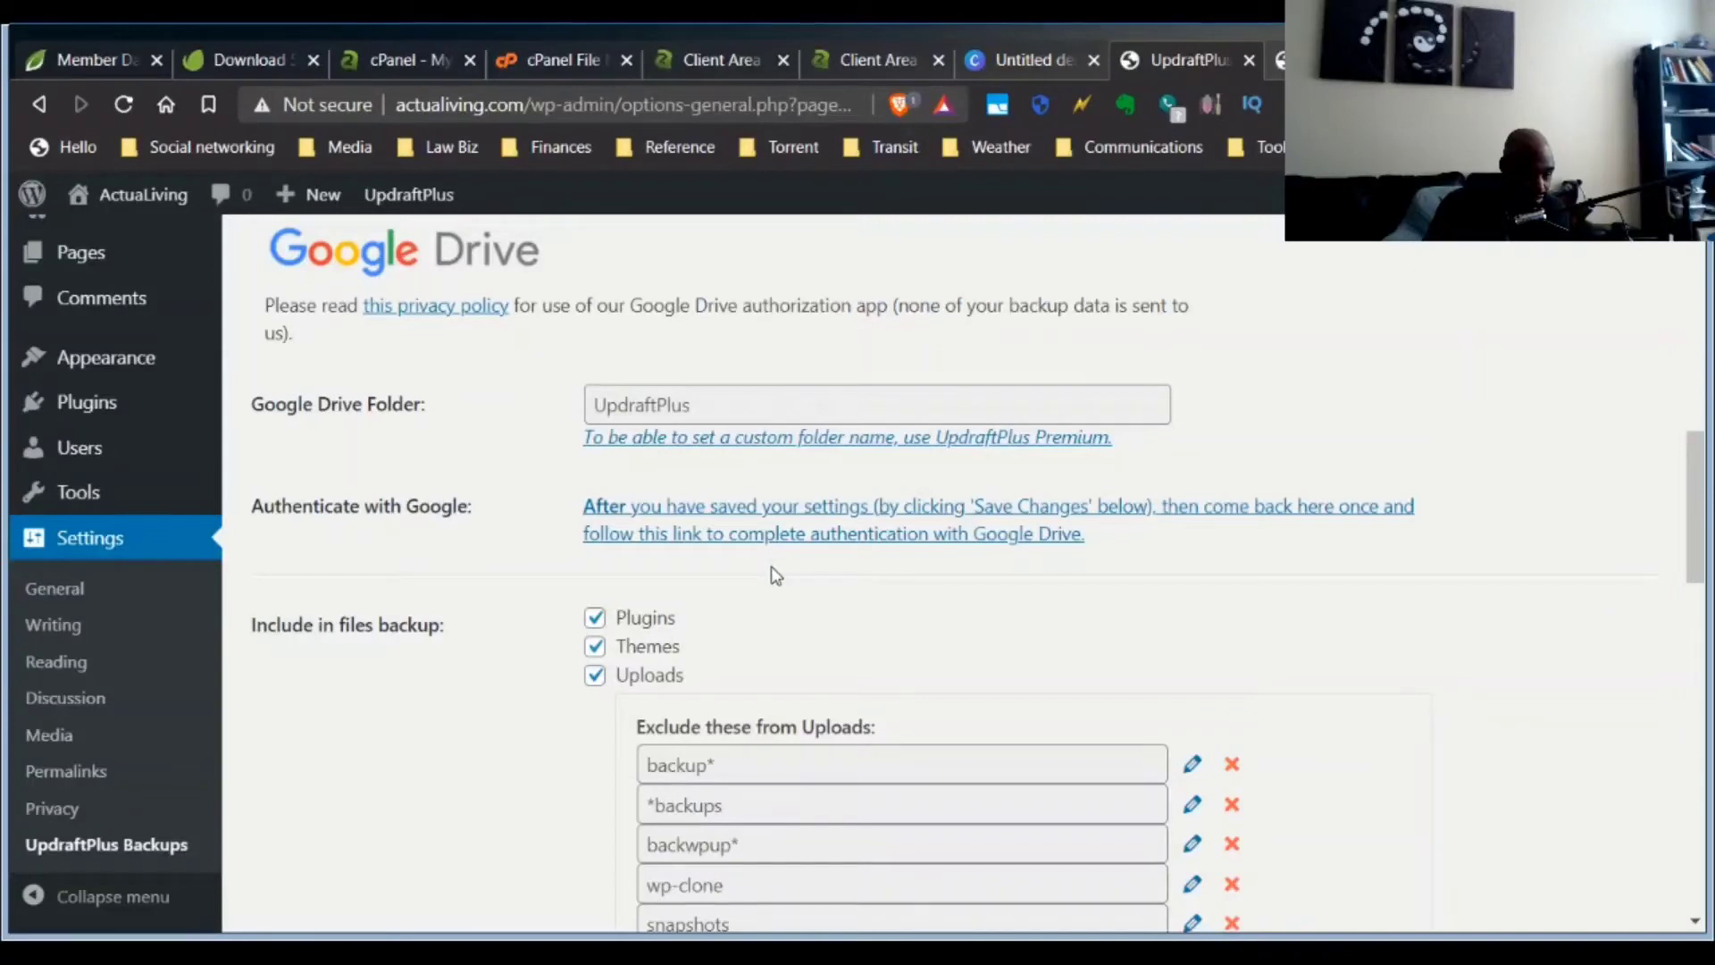
scroll(777, 582, down, 8)
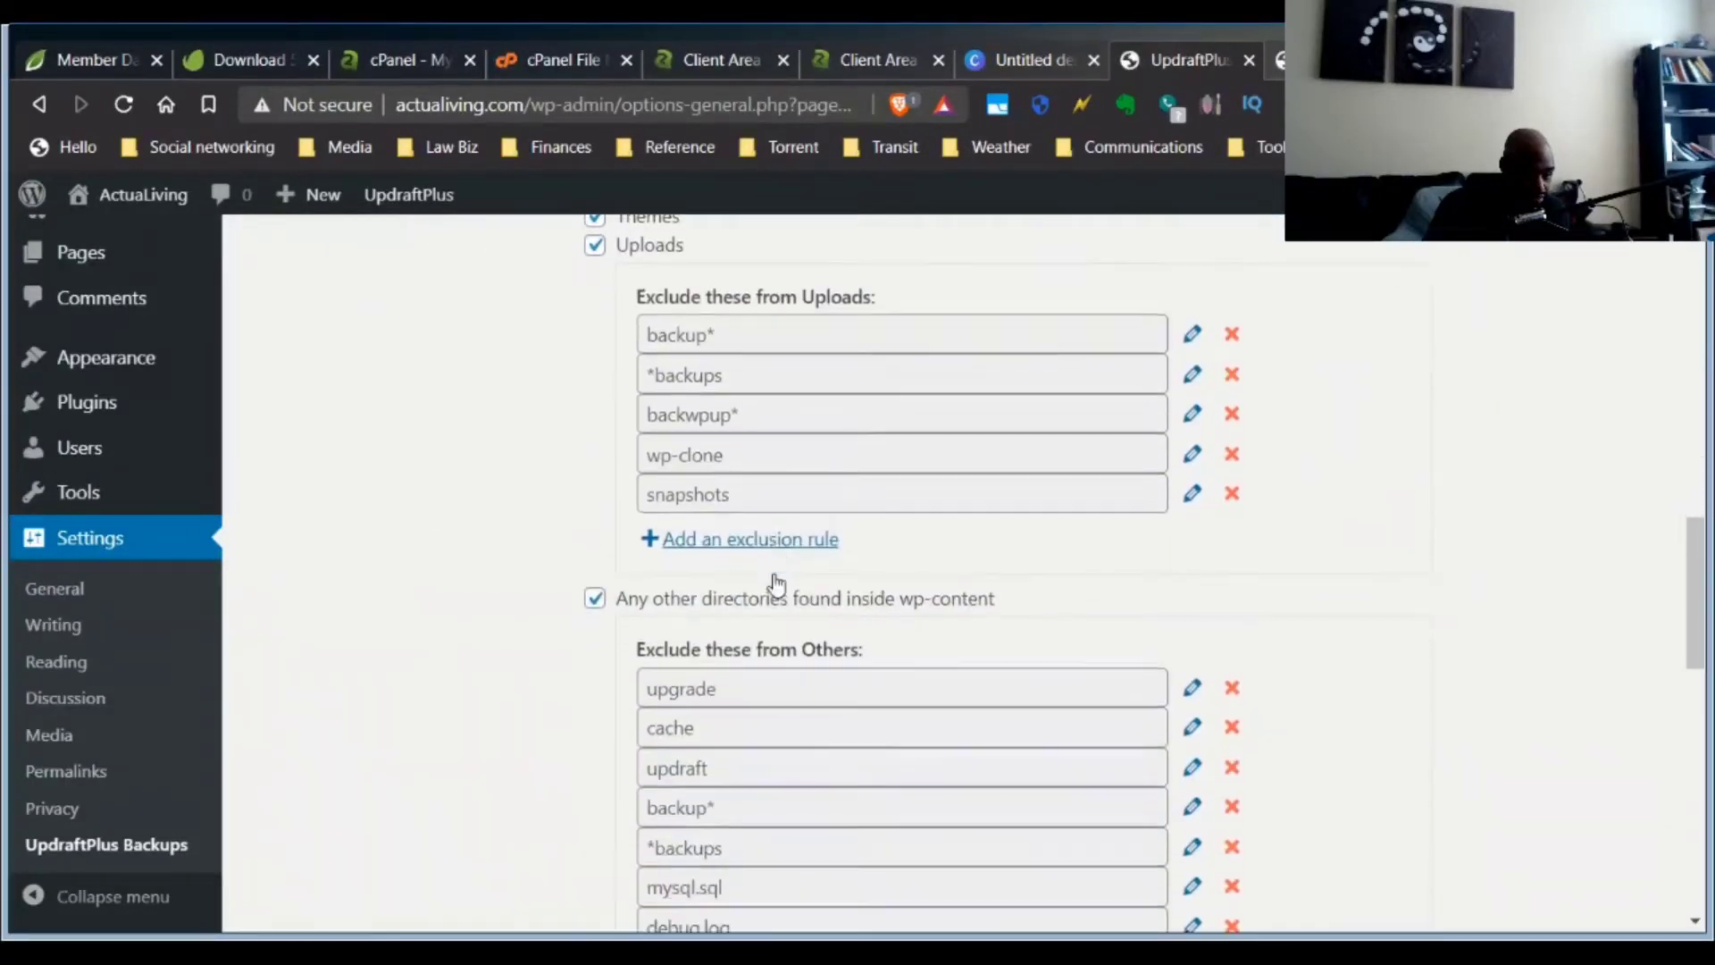
scroll(774, 574, down, 2)
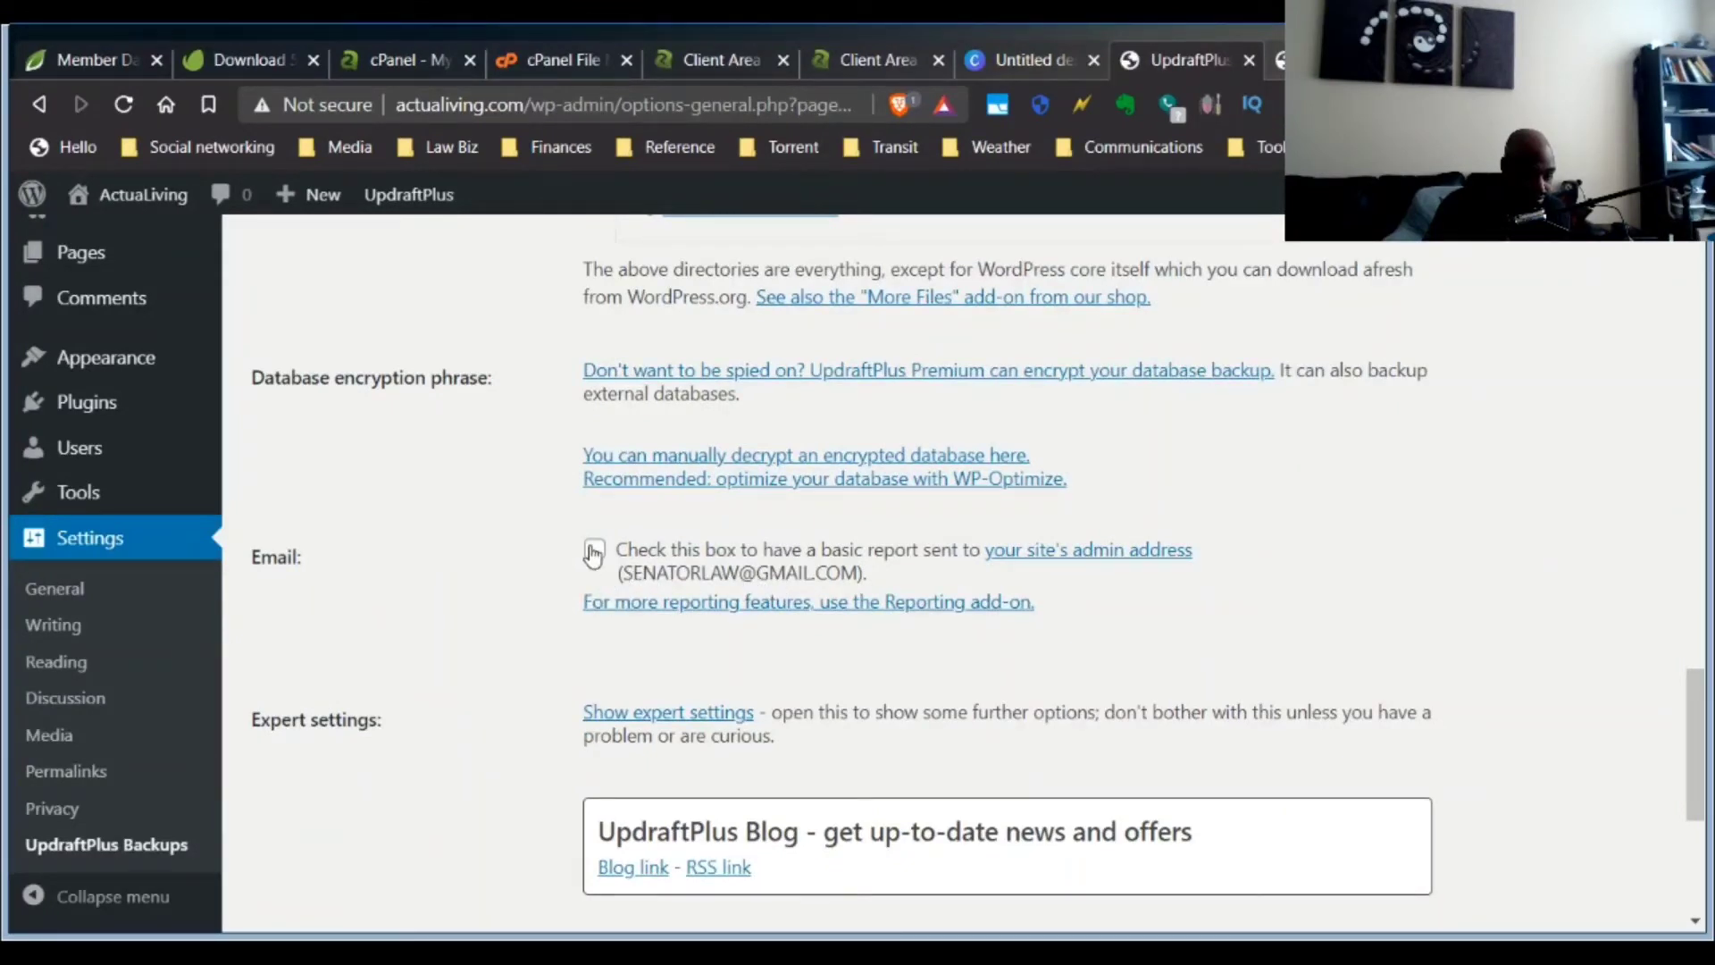
click(593, 554)
scroll(741, 692, down, 5)
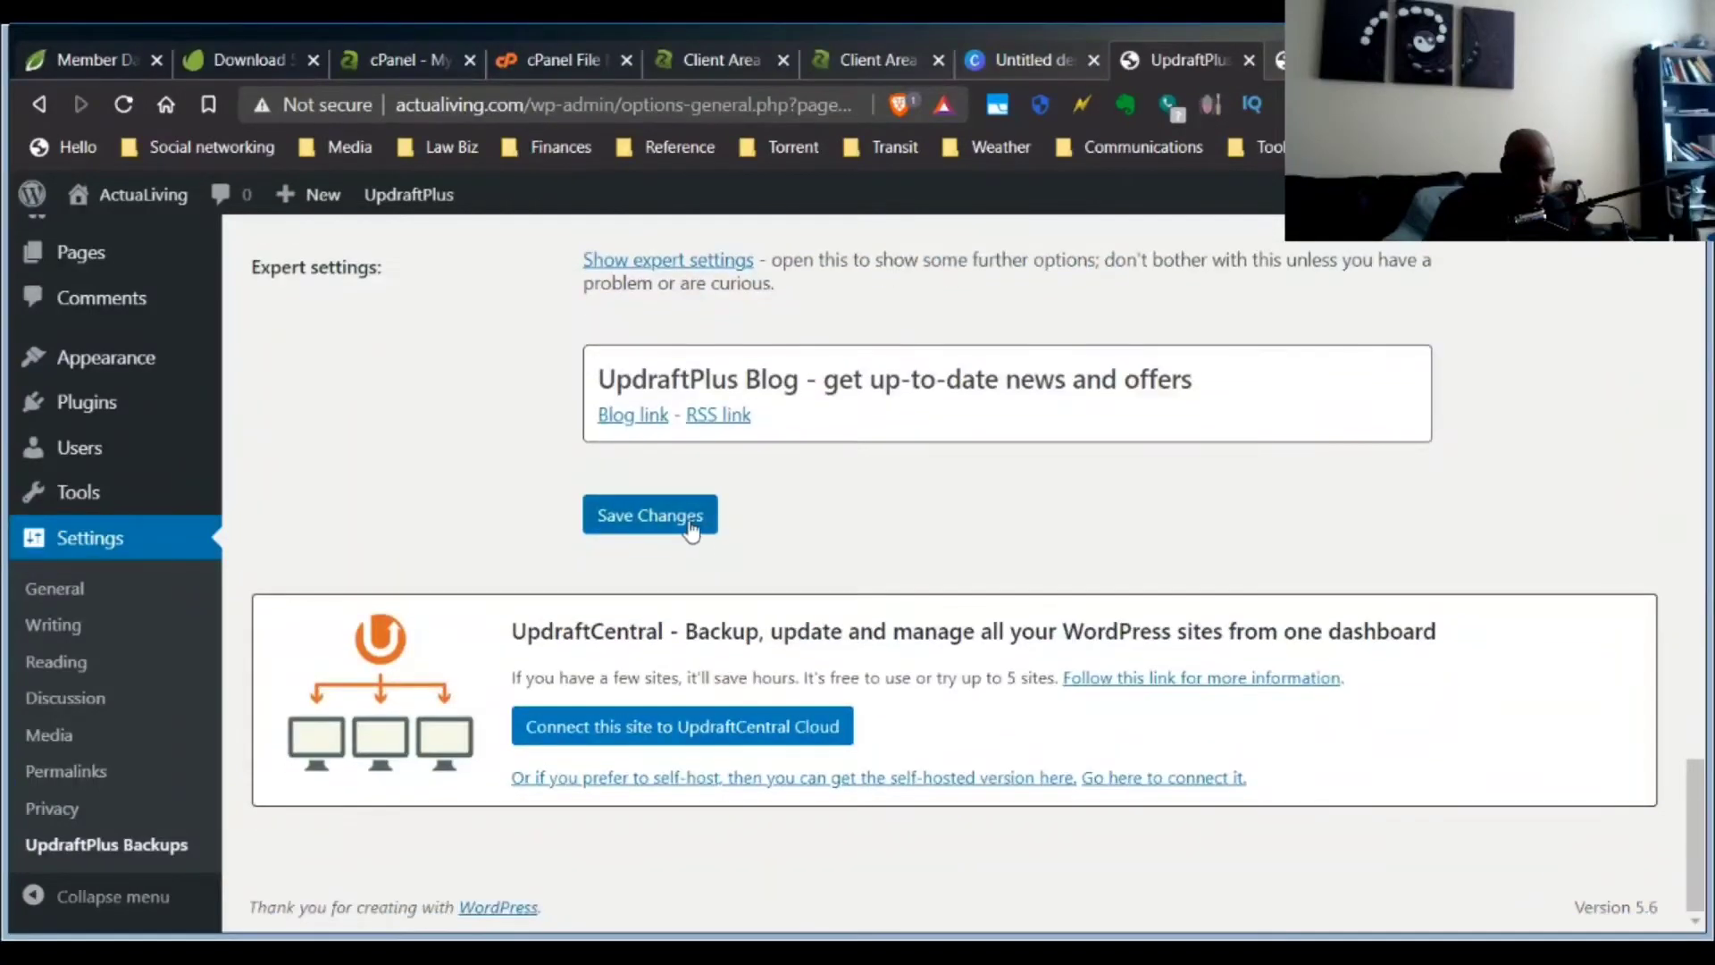
click(690, 515)
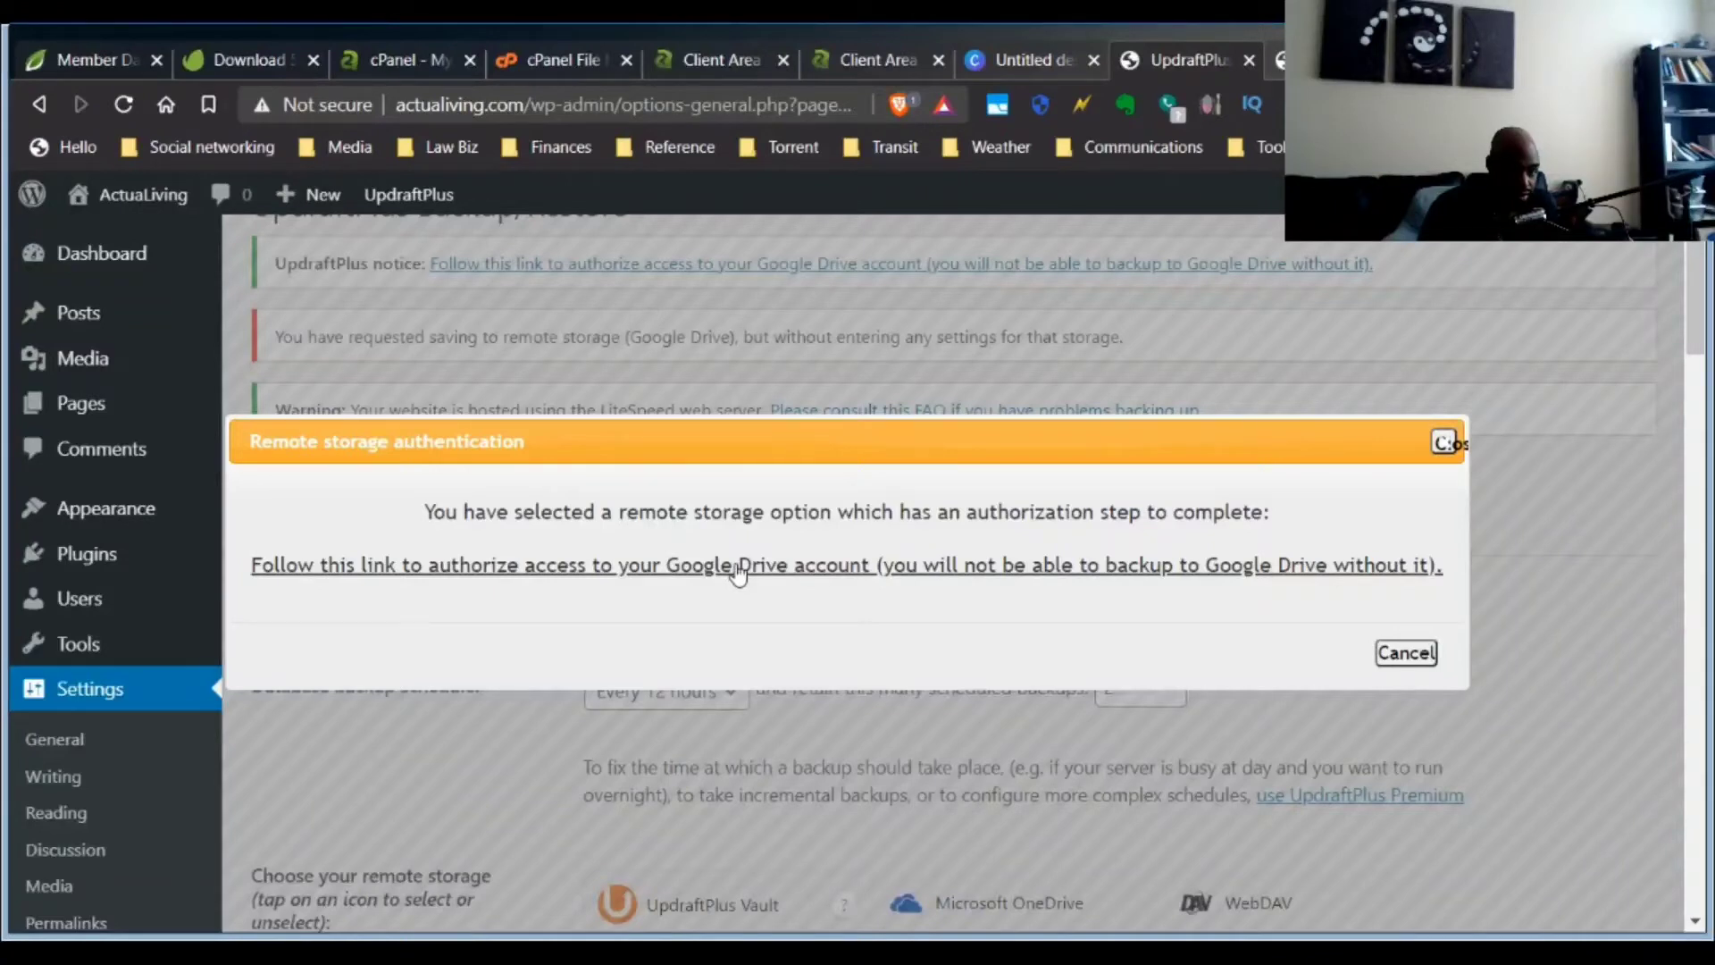
Step: Authorize UpdraftPlus with the Google account, allow Drive access, and complete setup
click(738, 573)
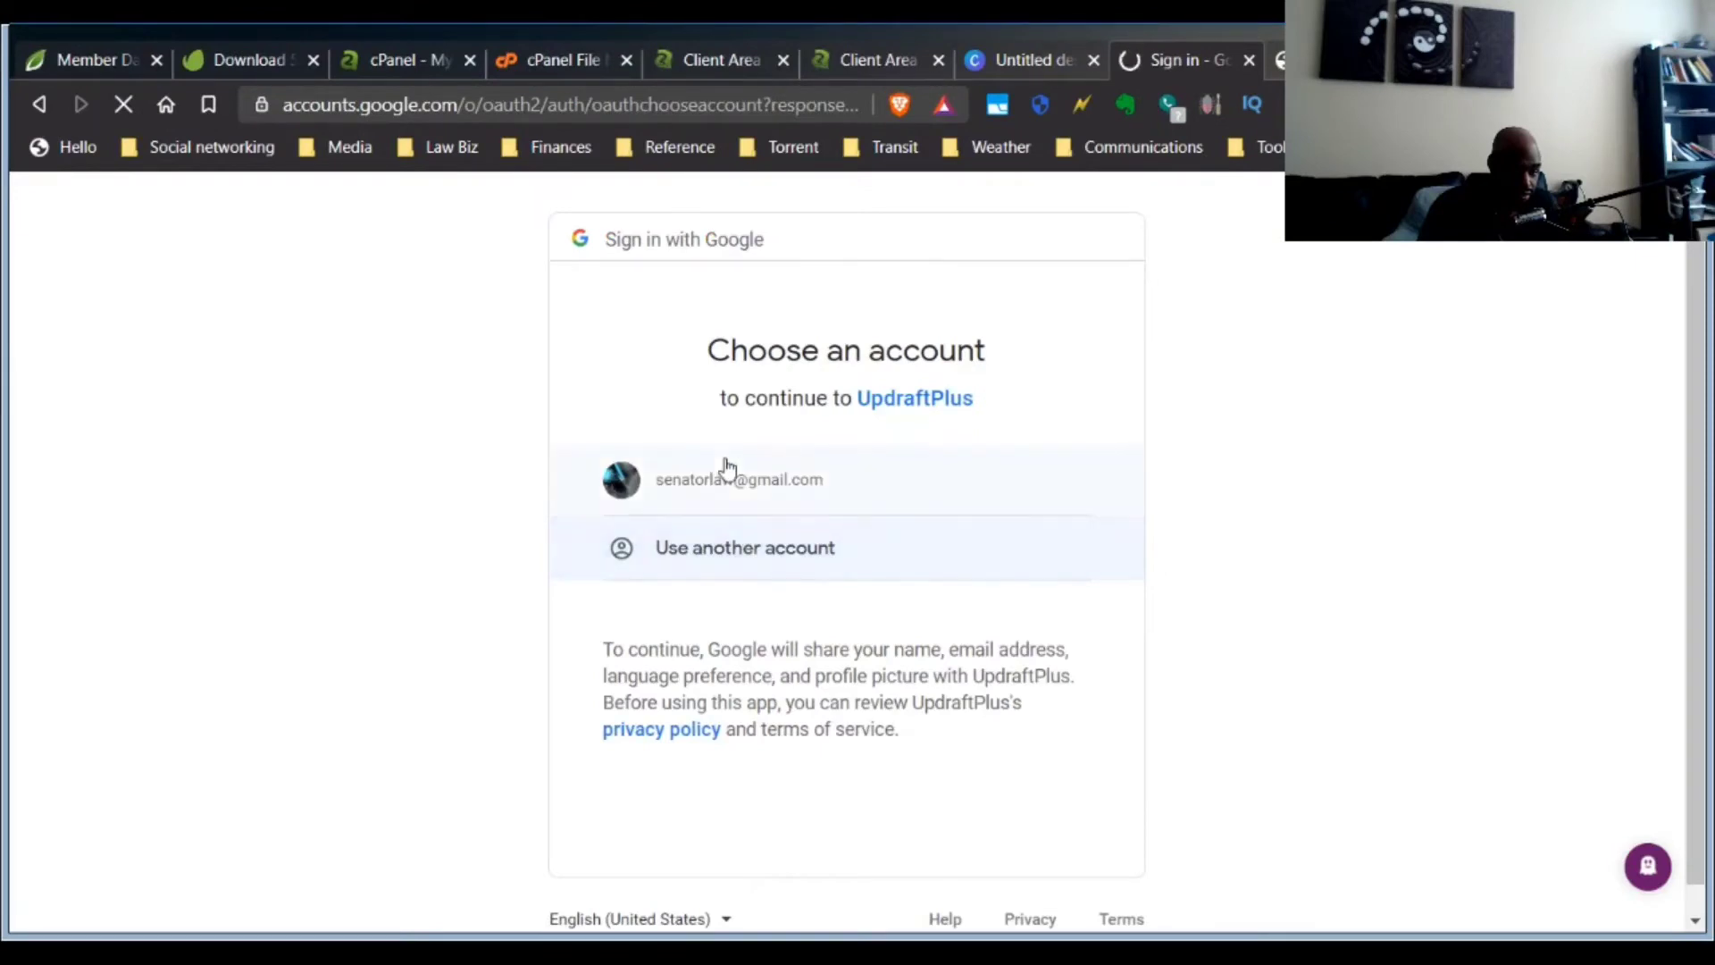
click(726, 468)
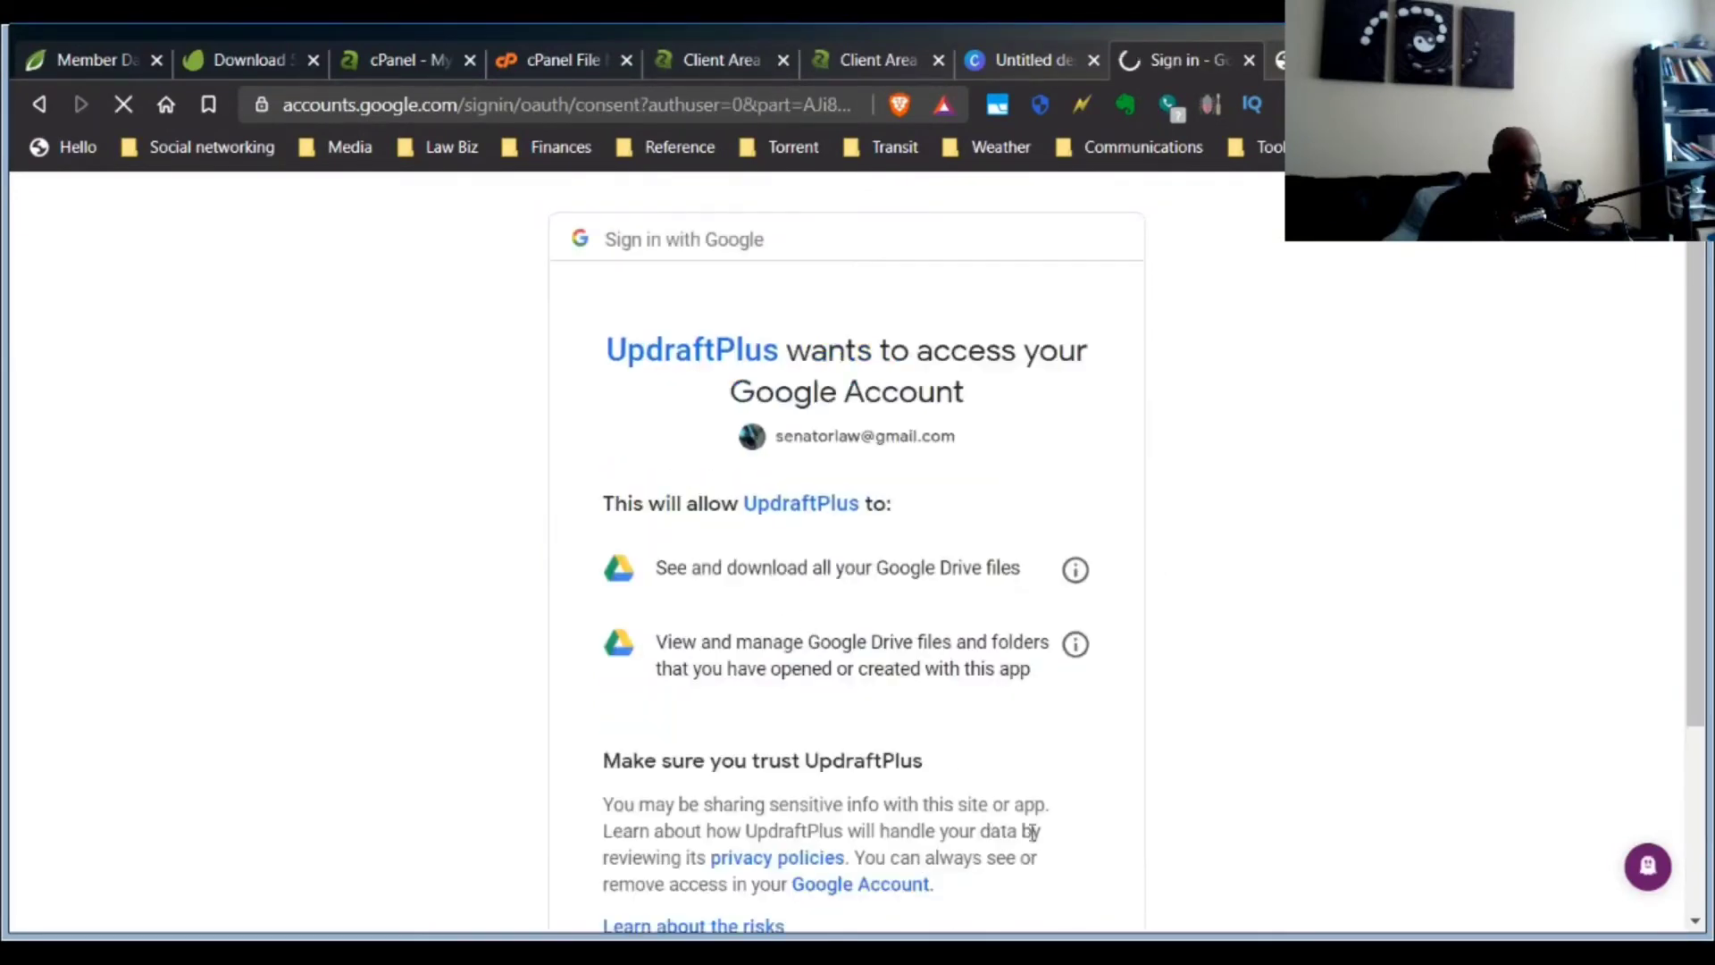
scroll(1018, 728, down, 3)
click(1048, 738)
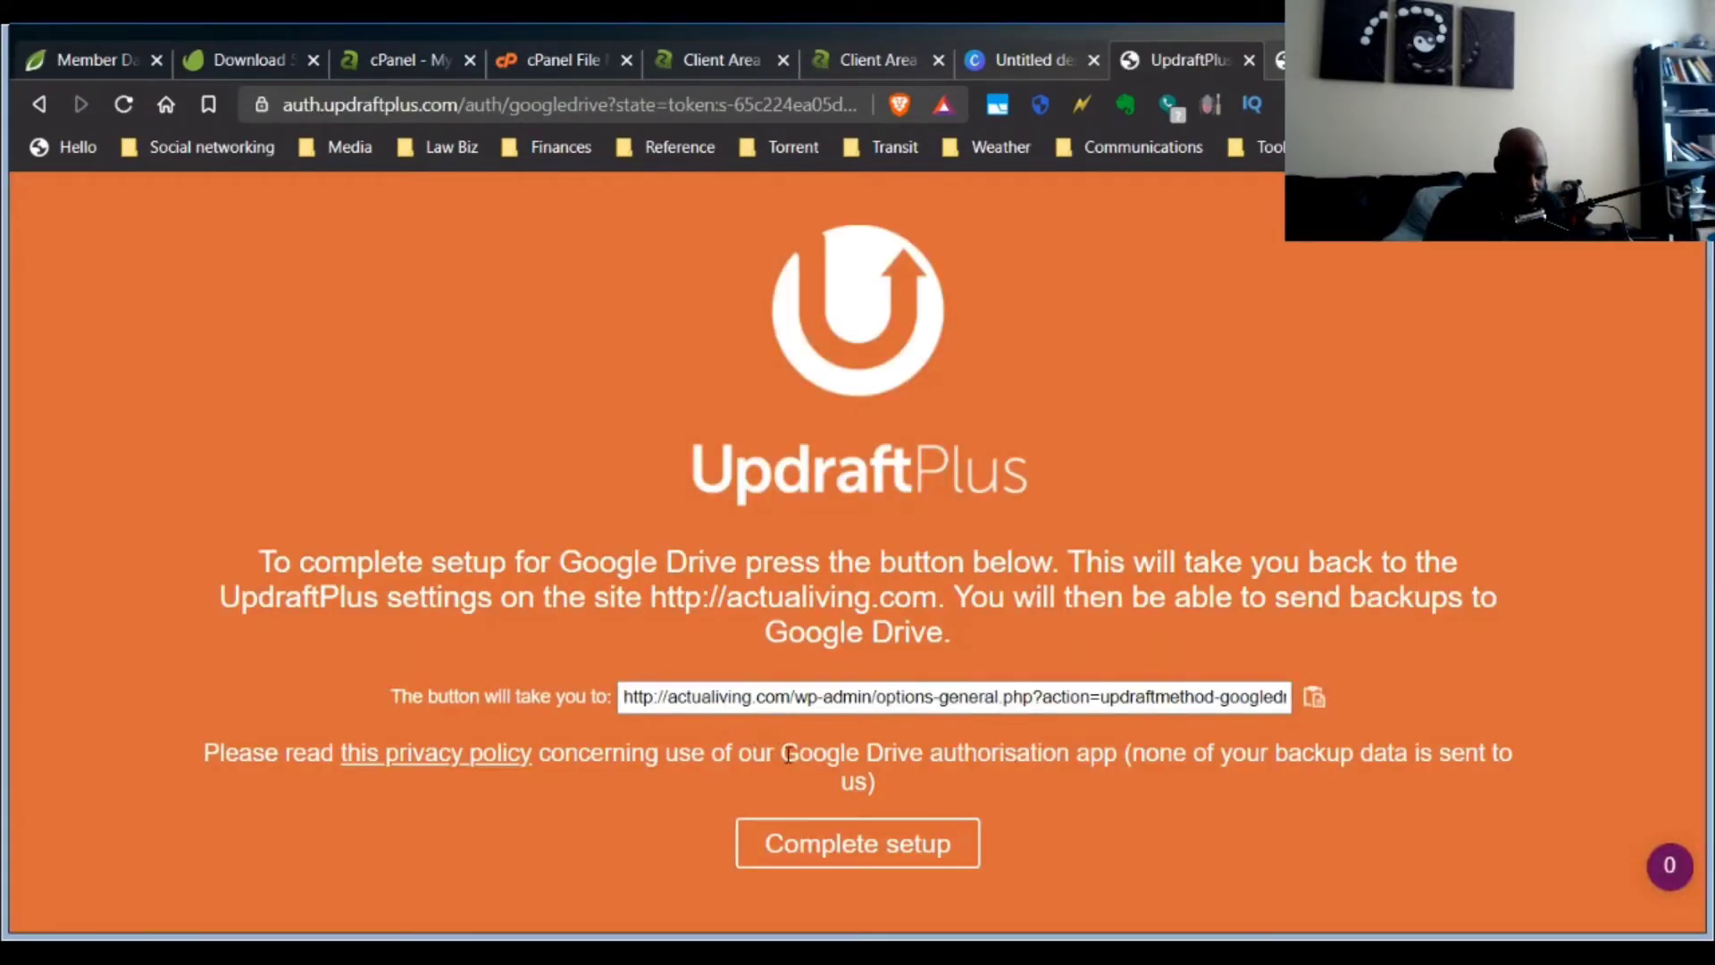
click(878, 853)
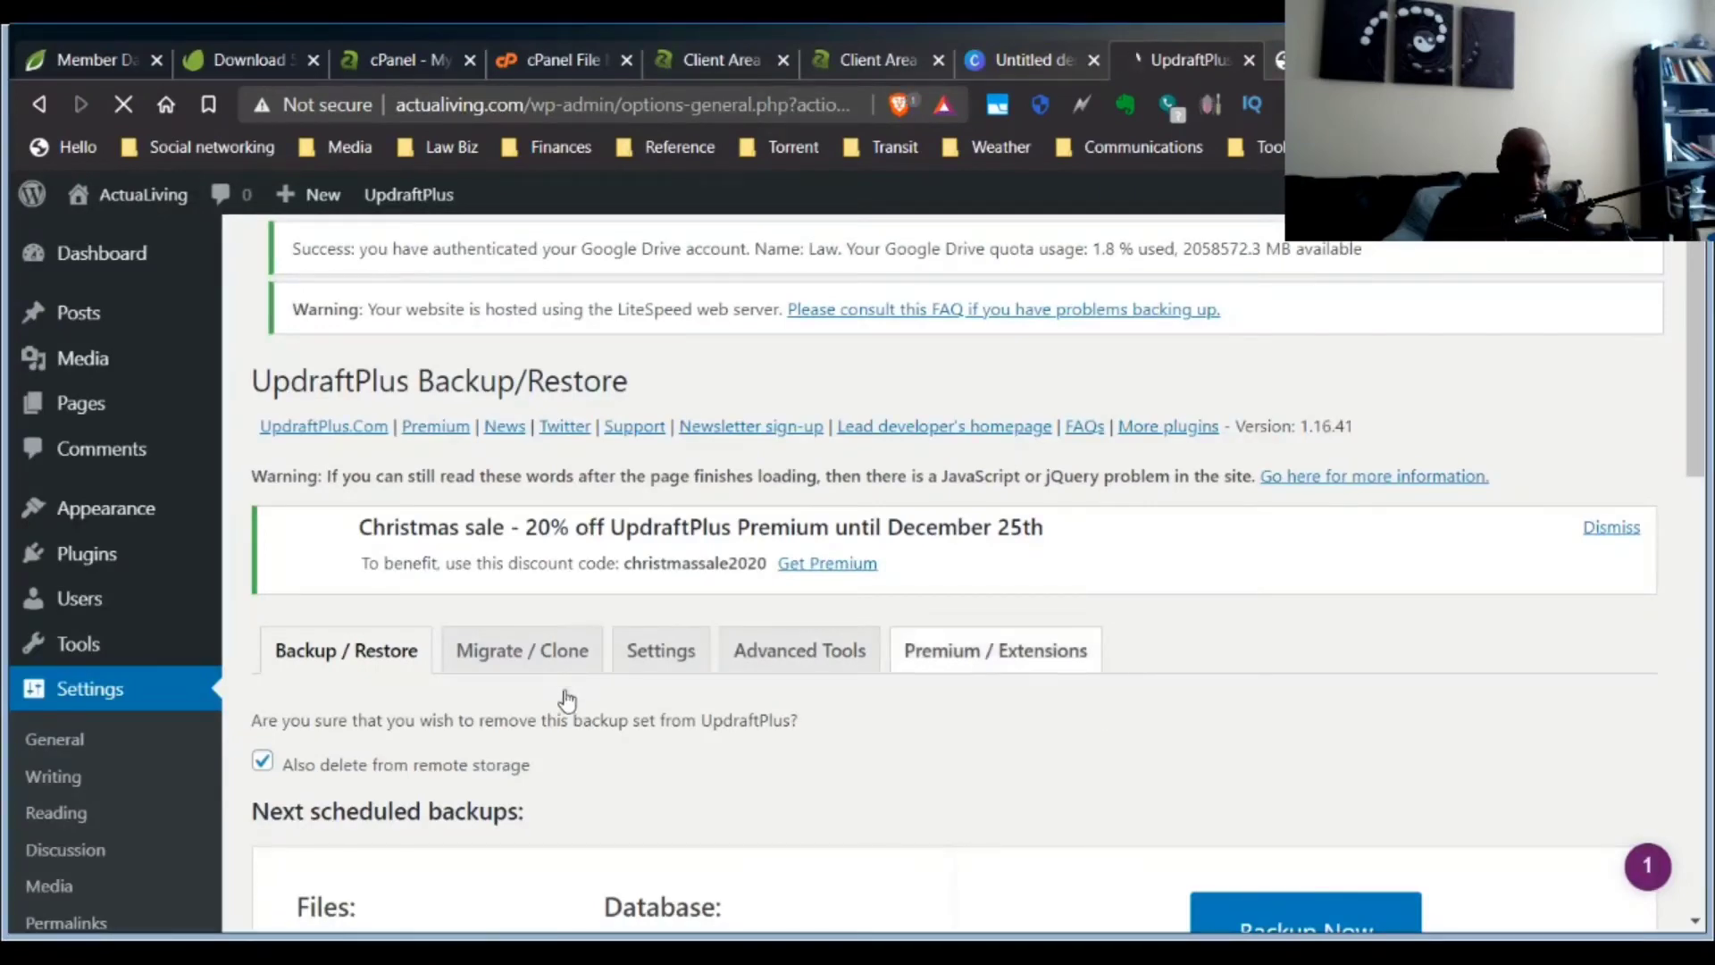
scroll(585, 729, down, 5)
scroll(592, 734, up, 5)
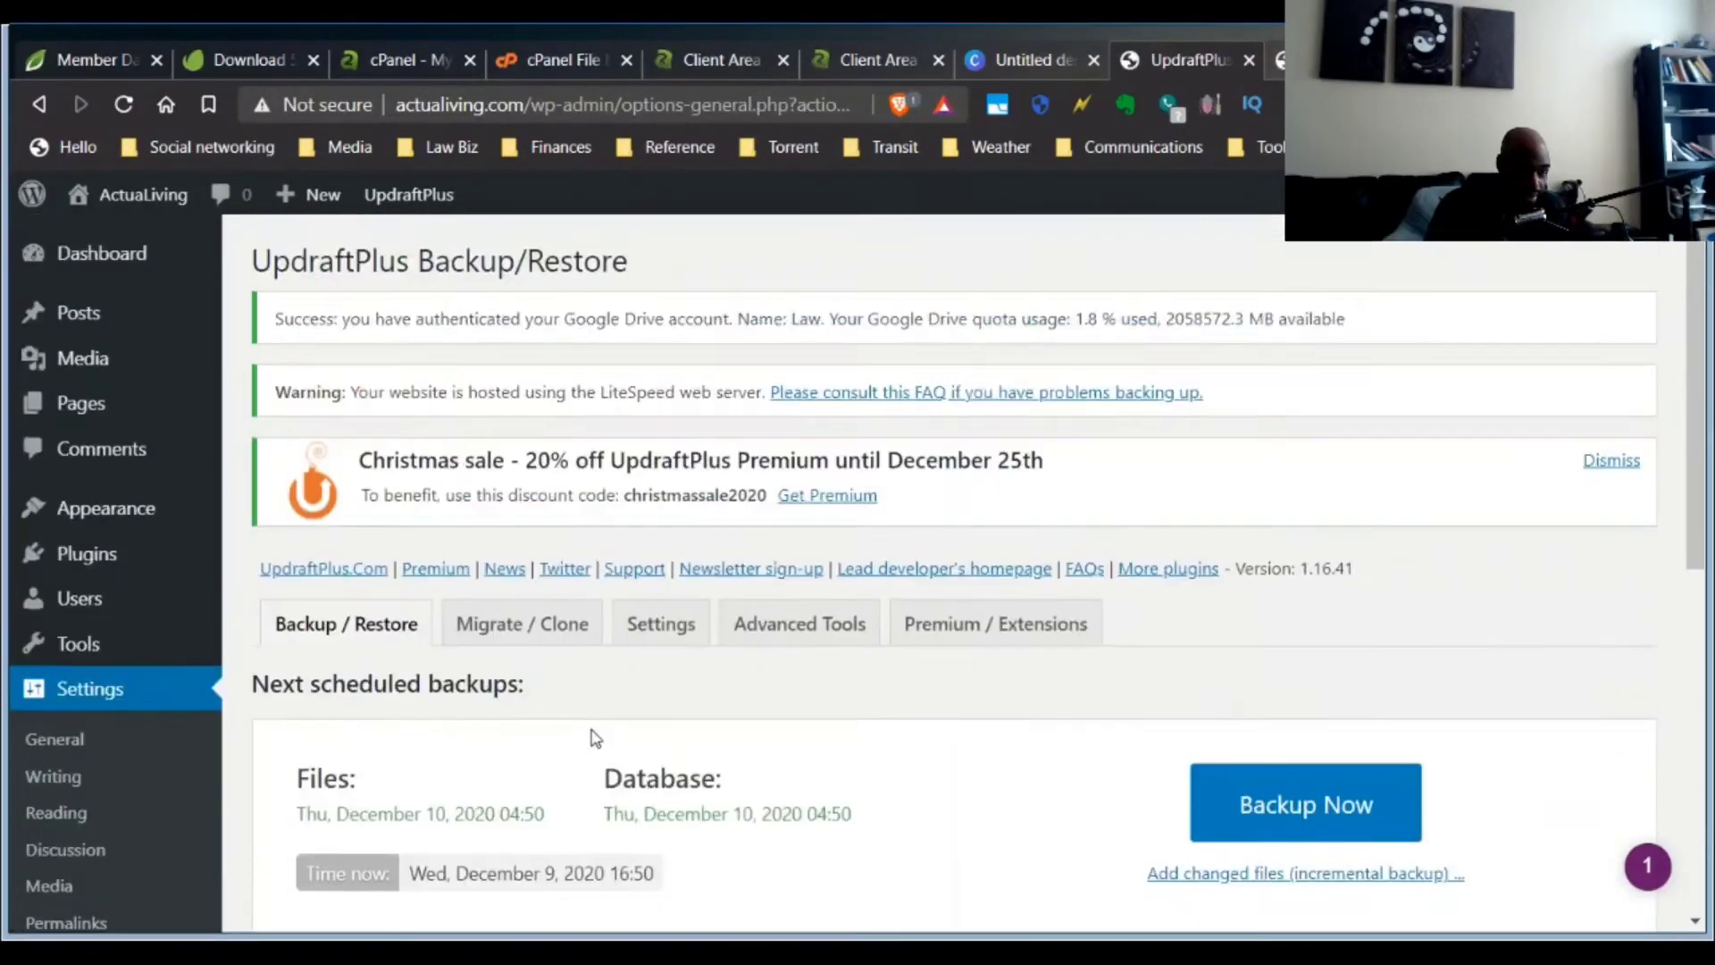
scroll(596, 732, down, 6)
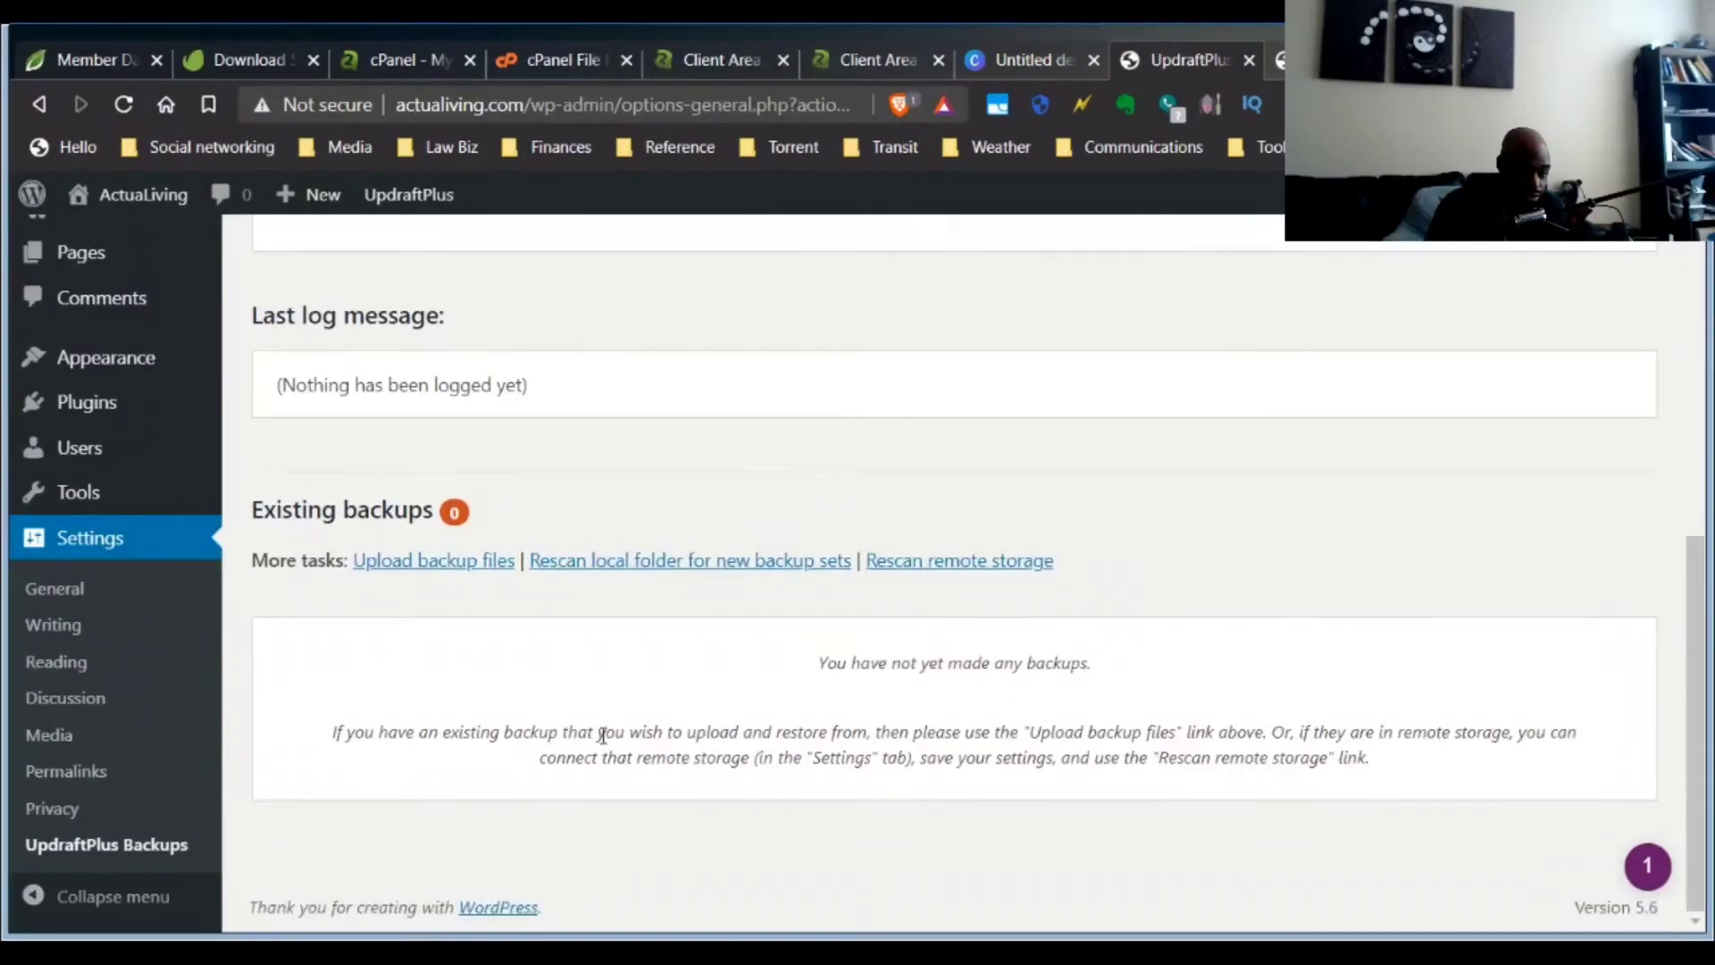
scroll(603, 735, up, 5)
scroll(602, 743, down, 1)
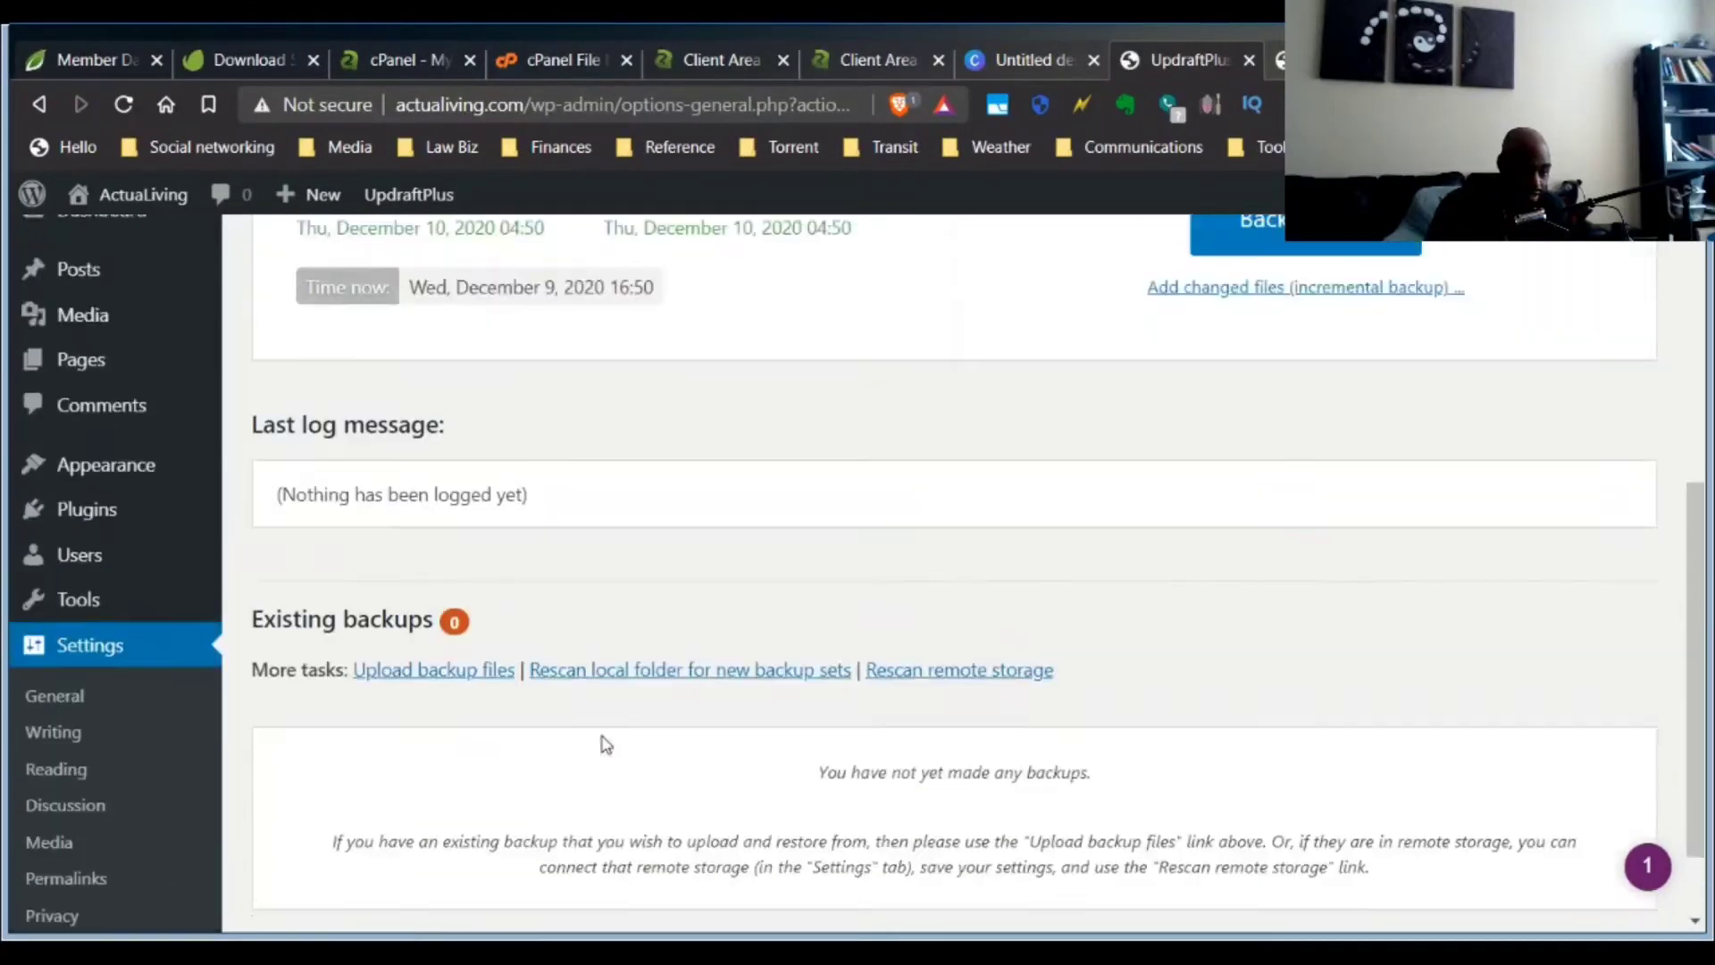
scroll(601, 742, up, 4)
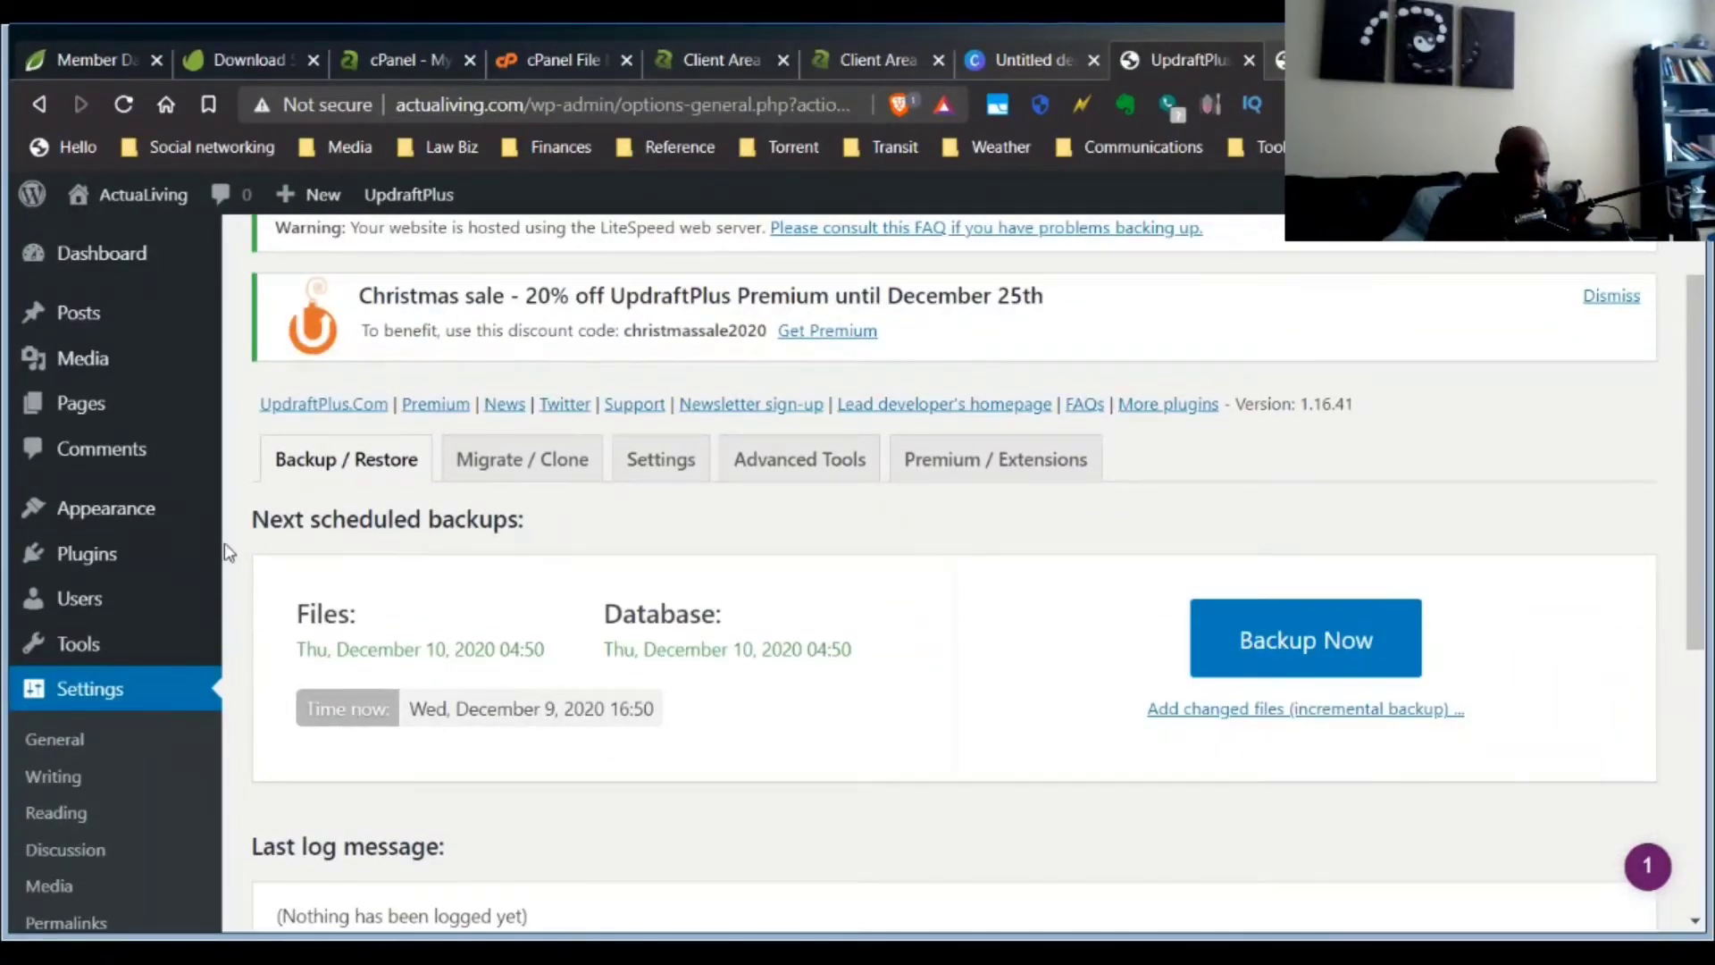
Step: Search plugins for 'auto', then install and activate Companion Auto Update
mouse_move(135, 555)
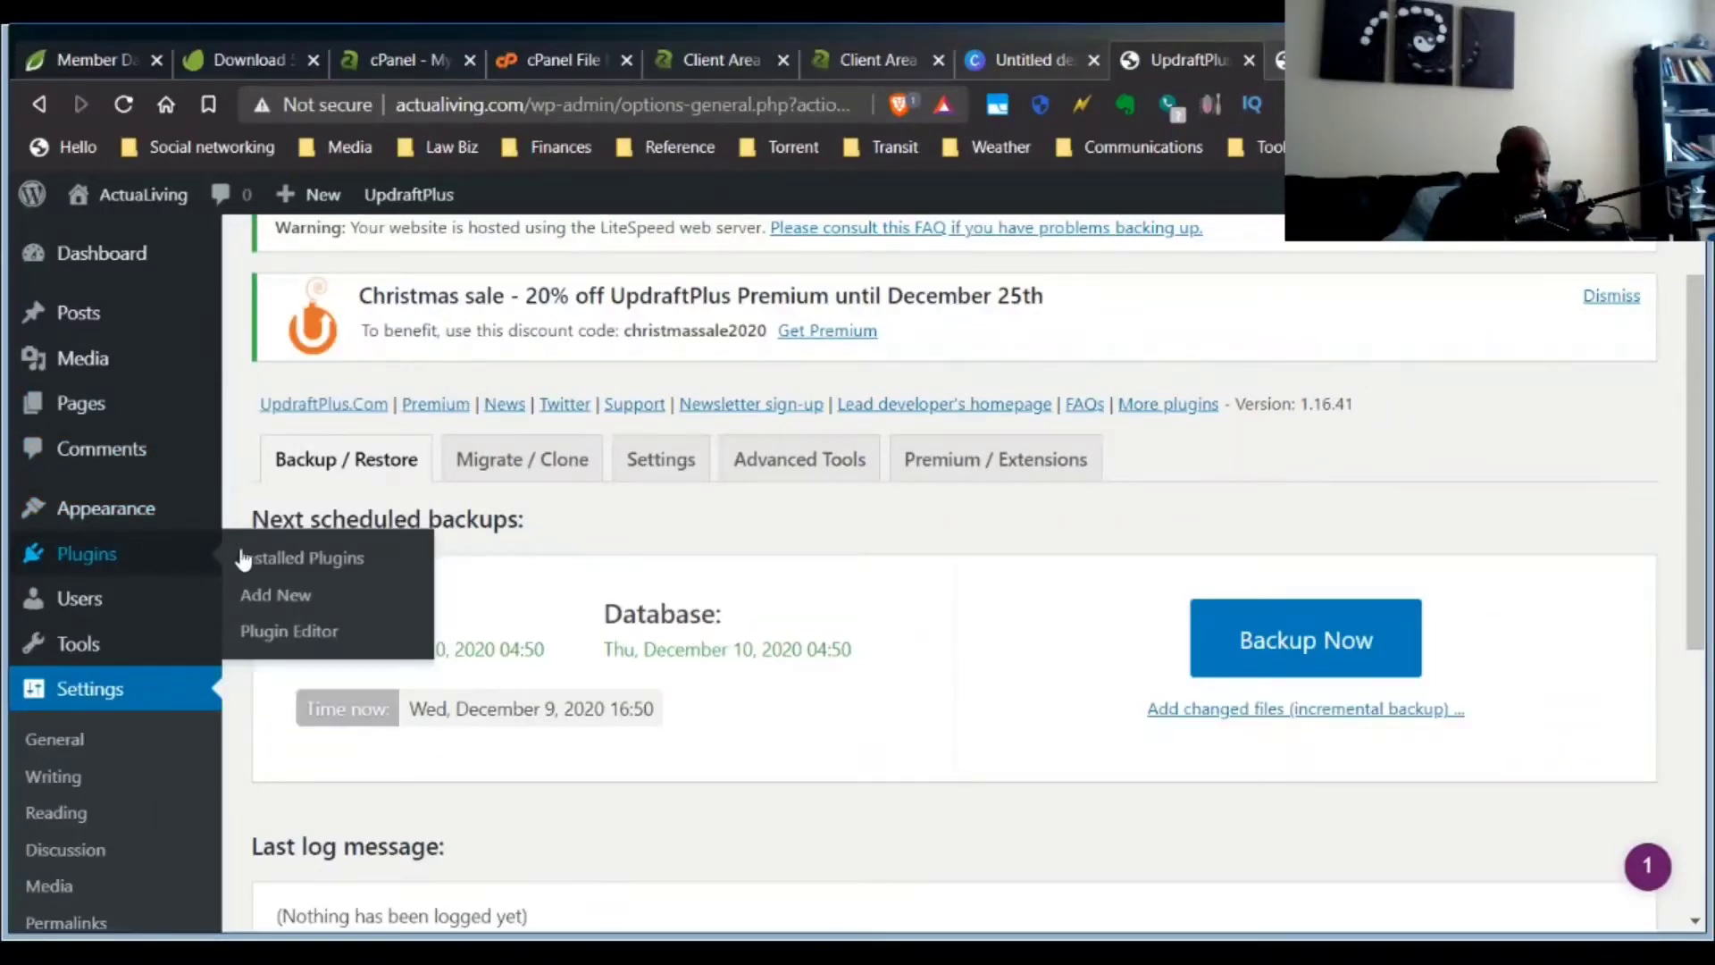
click(291, 599)
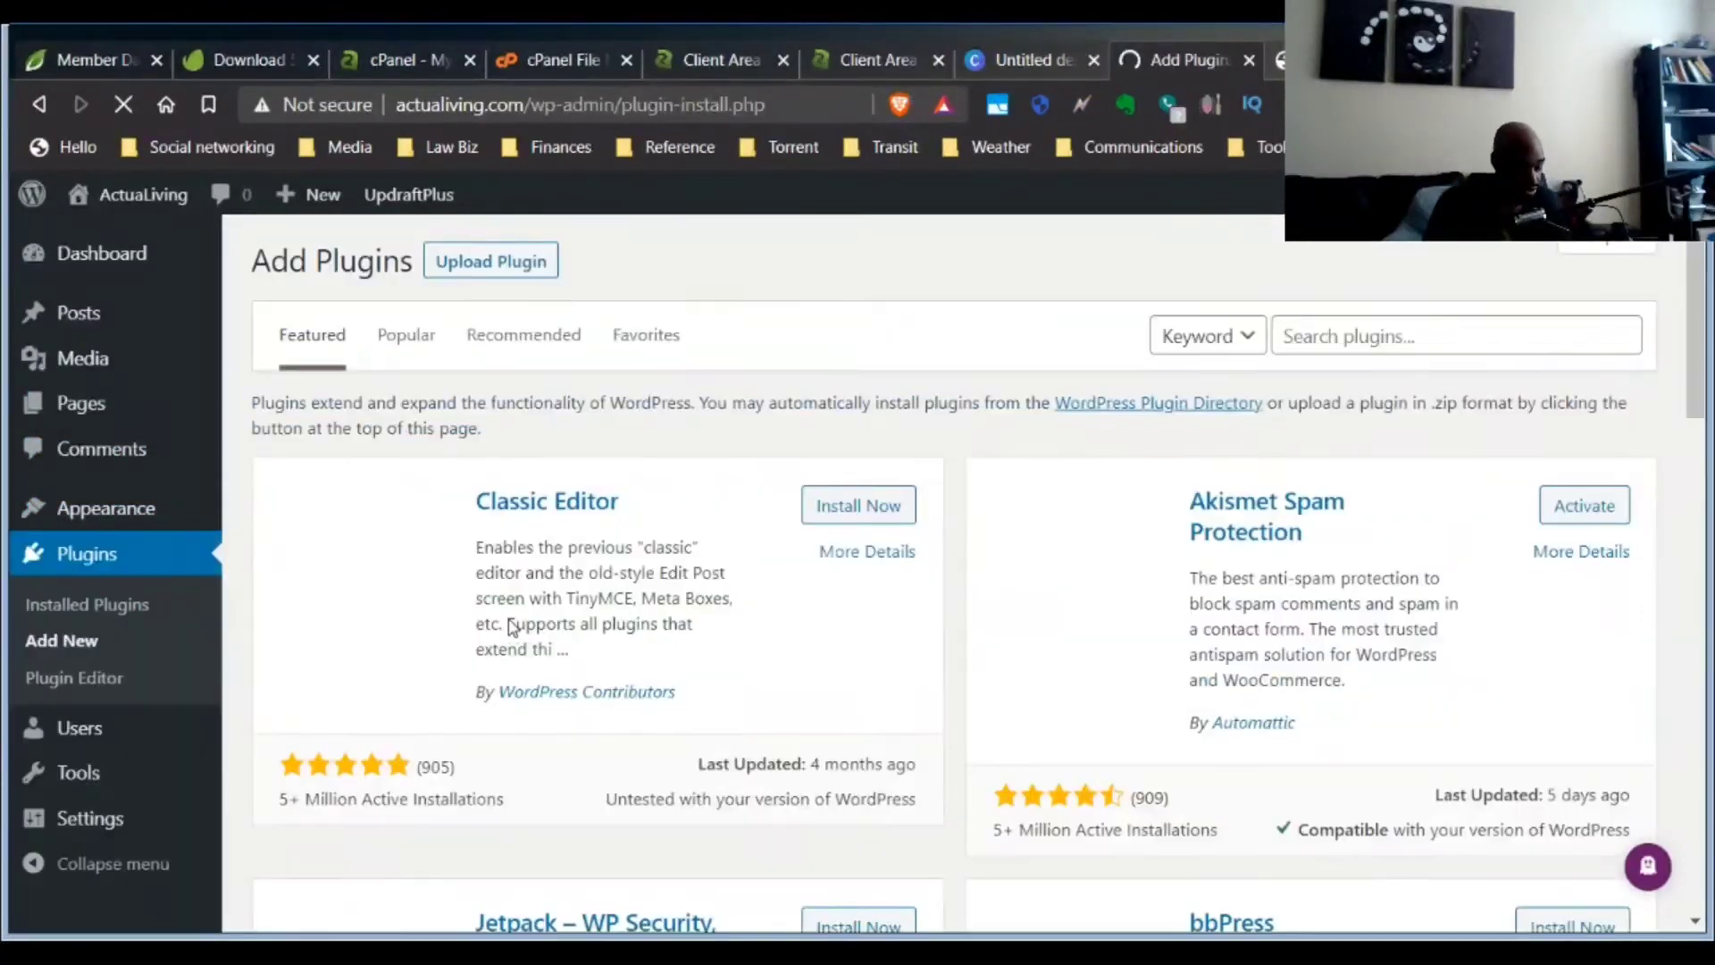
click(1410, 322)
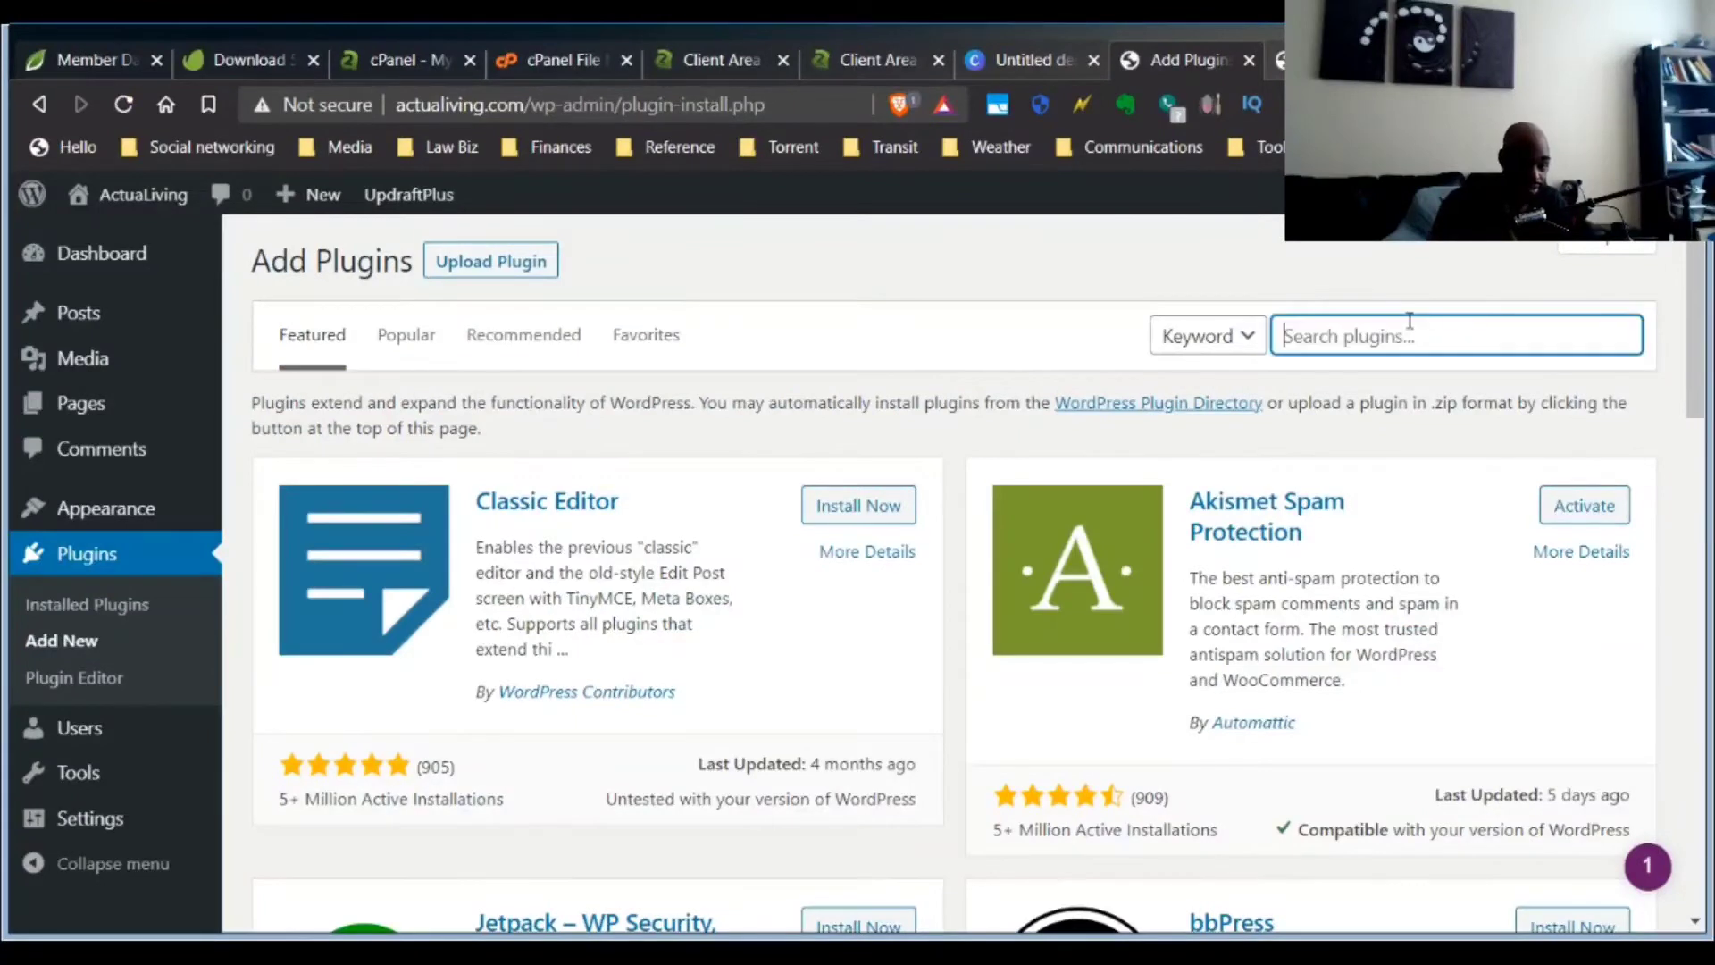
text(com)
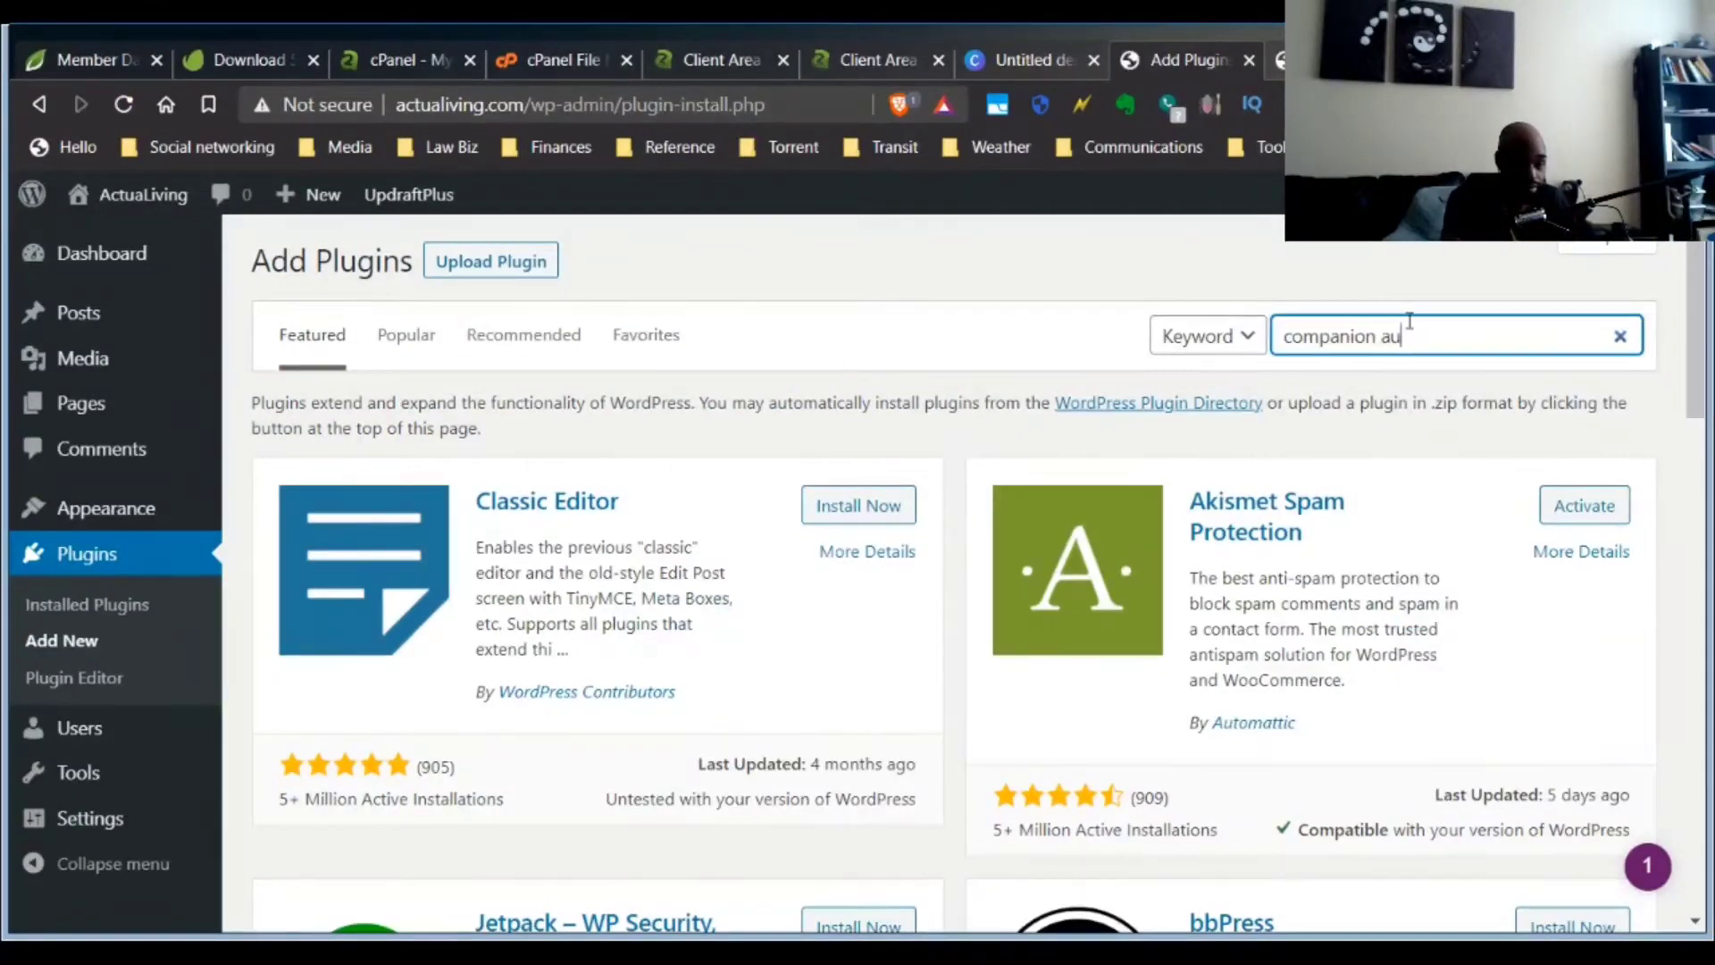
text(panion au)
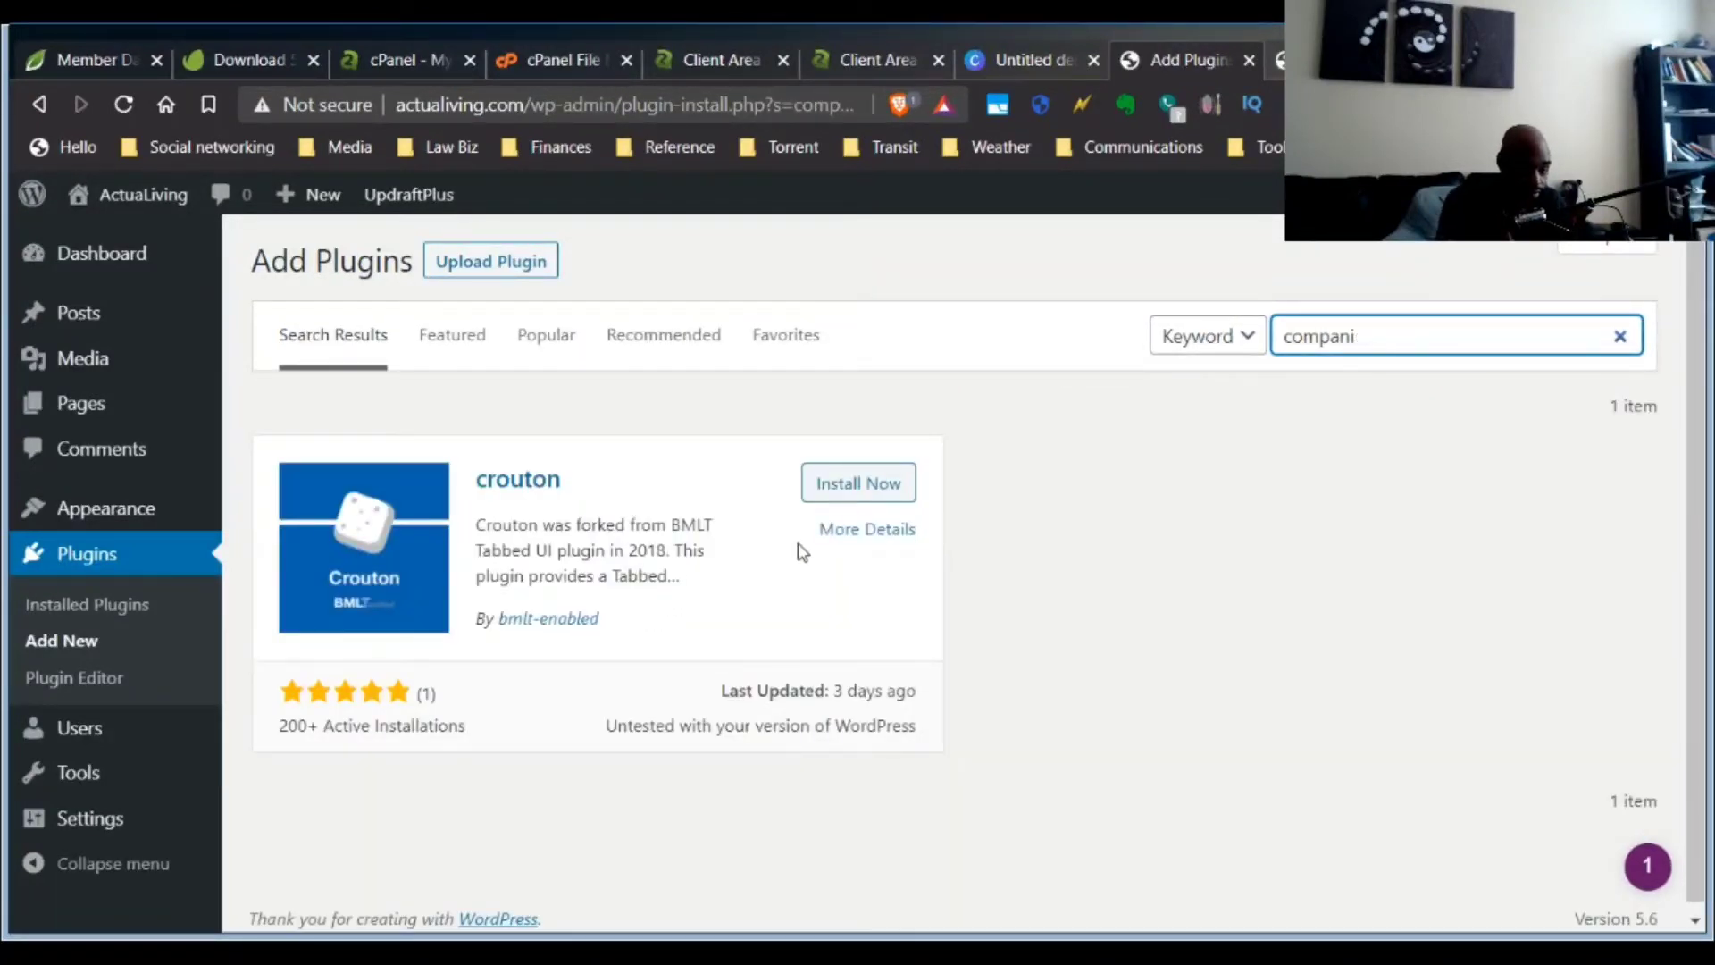
key(BackSpace)
key(BackSpace)
key(BackSpace)
key(BackSpace)
key(BackSpace)
key(BackSpace)
text(auto)
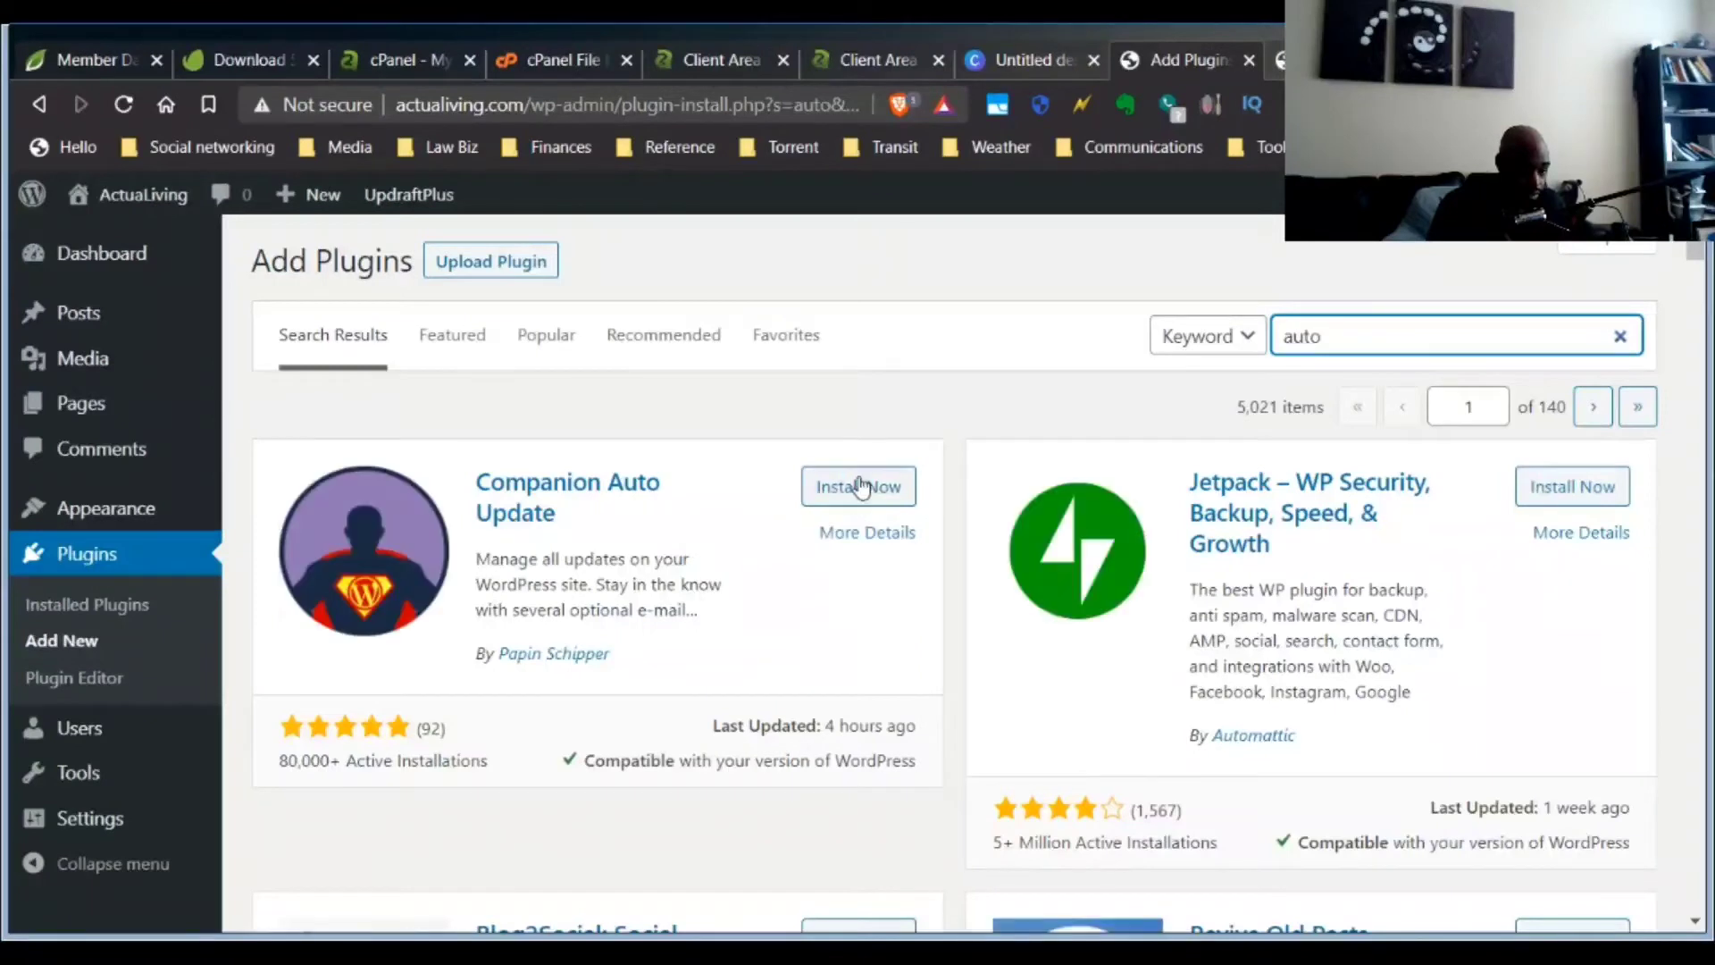
click(880, 488)
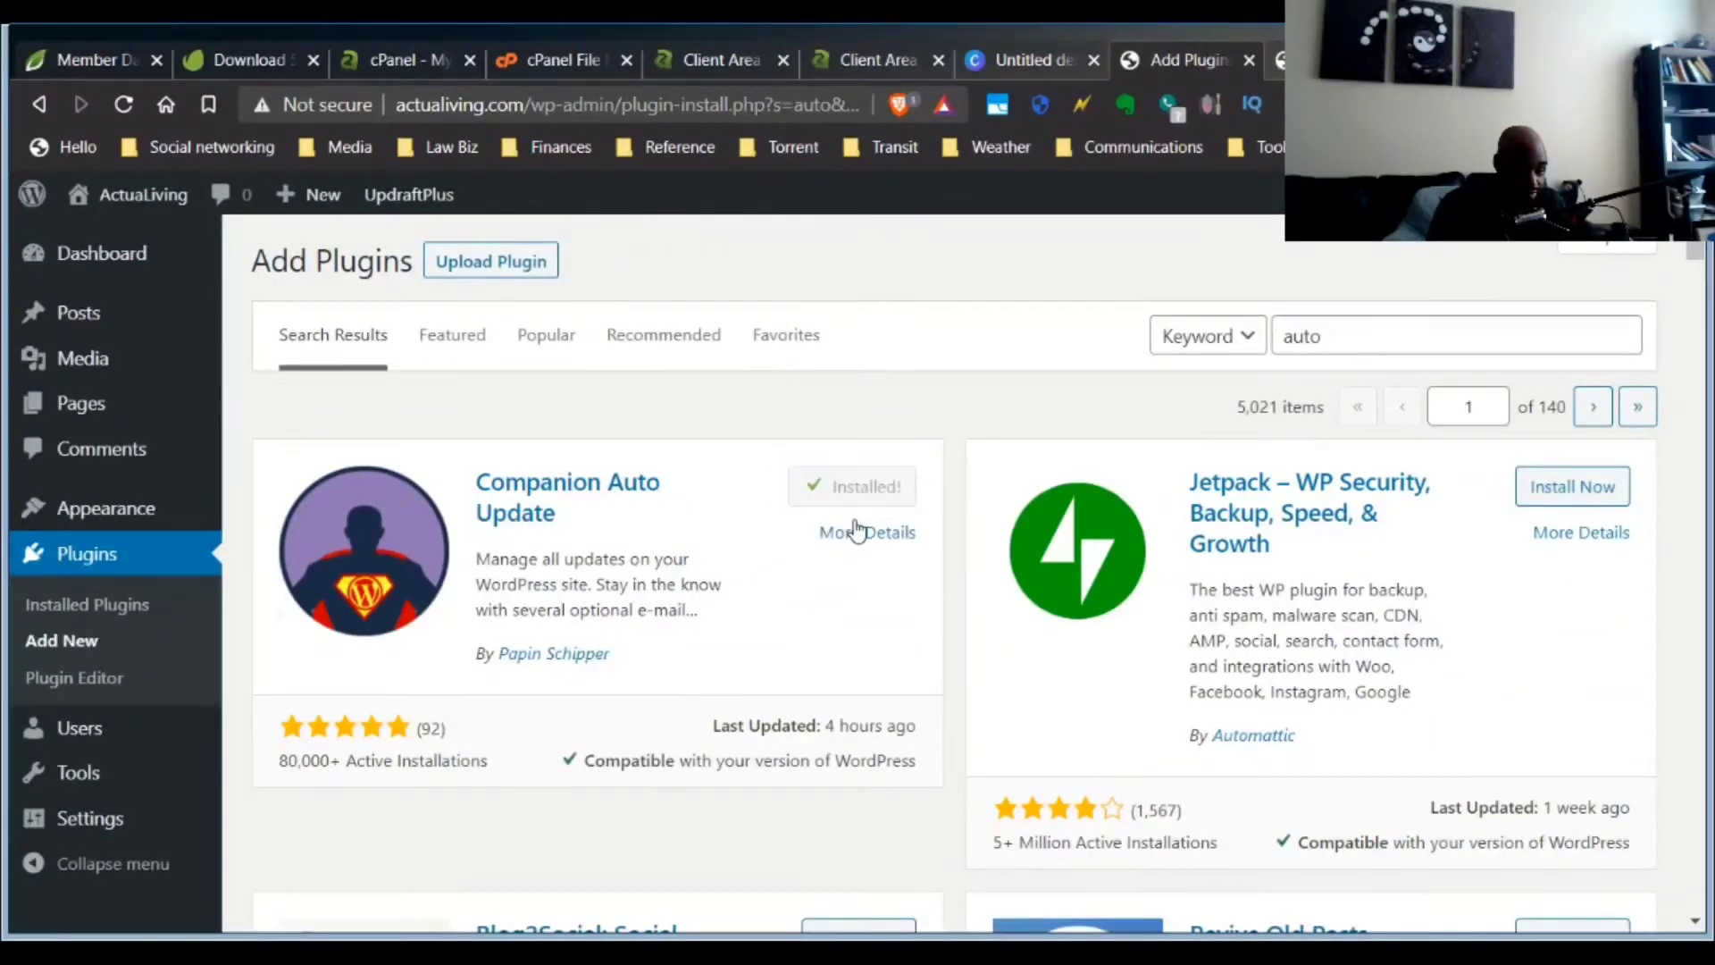
click(851, 500)
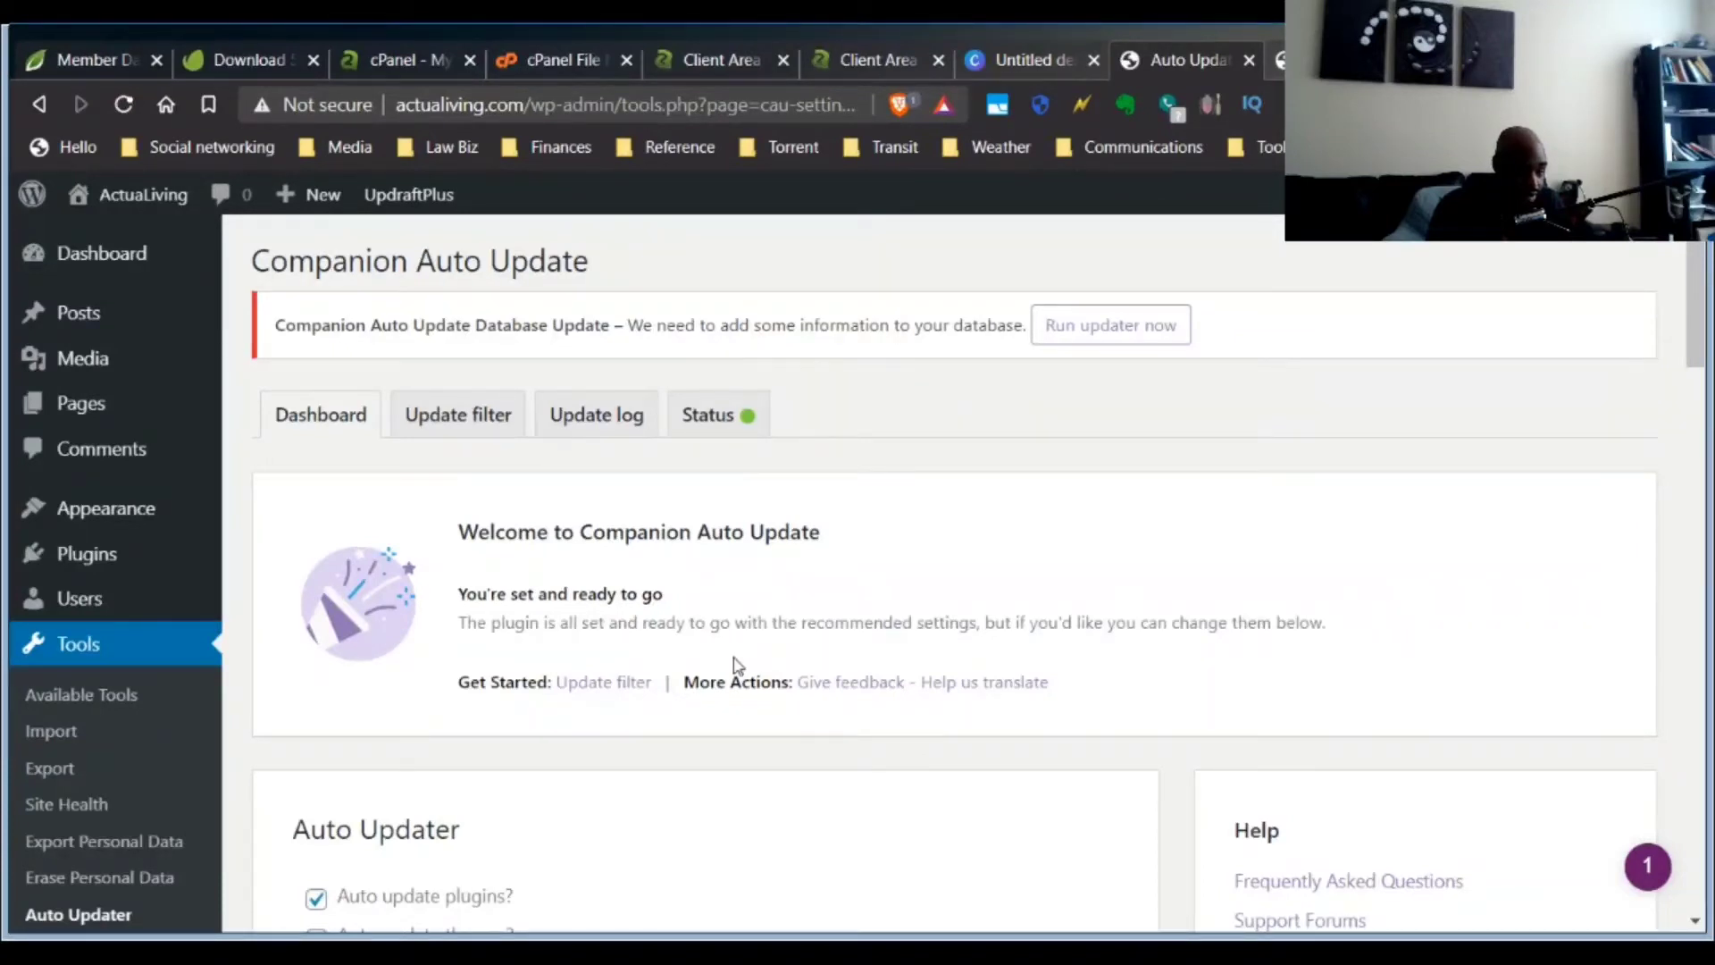
Step: Go to the Installed Plugins list
scroll(736, 662, down, 4)
scroll(99, 594, up, 4)
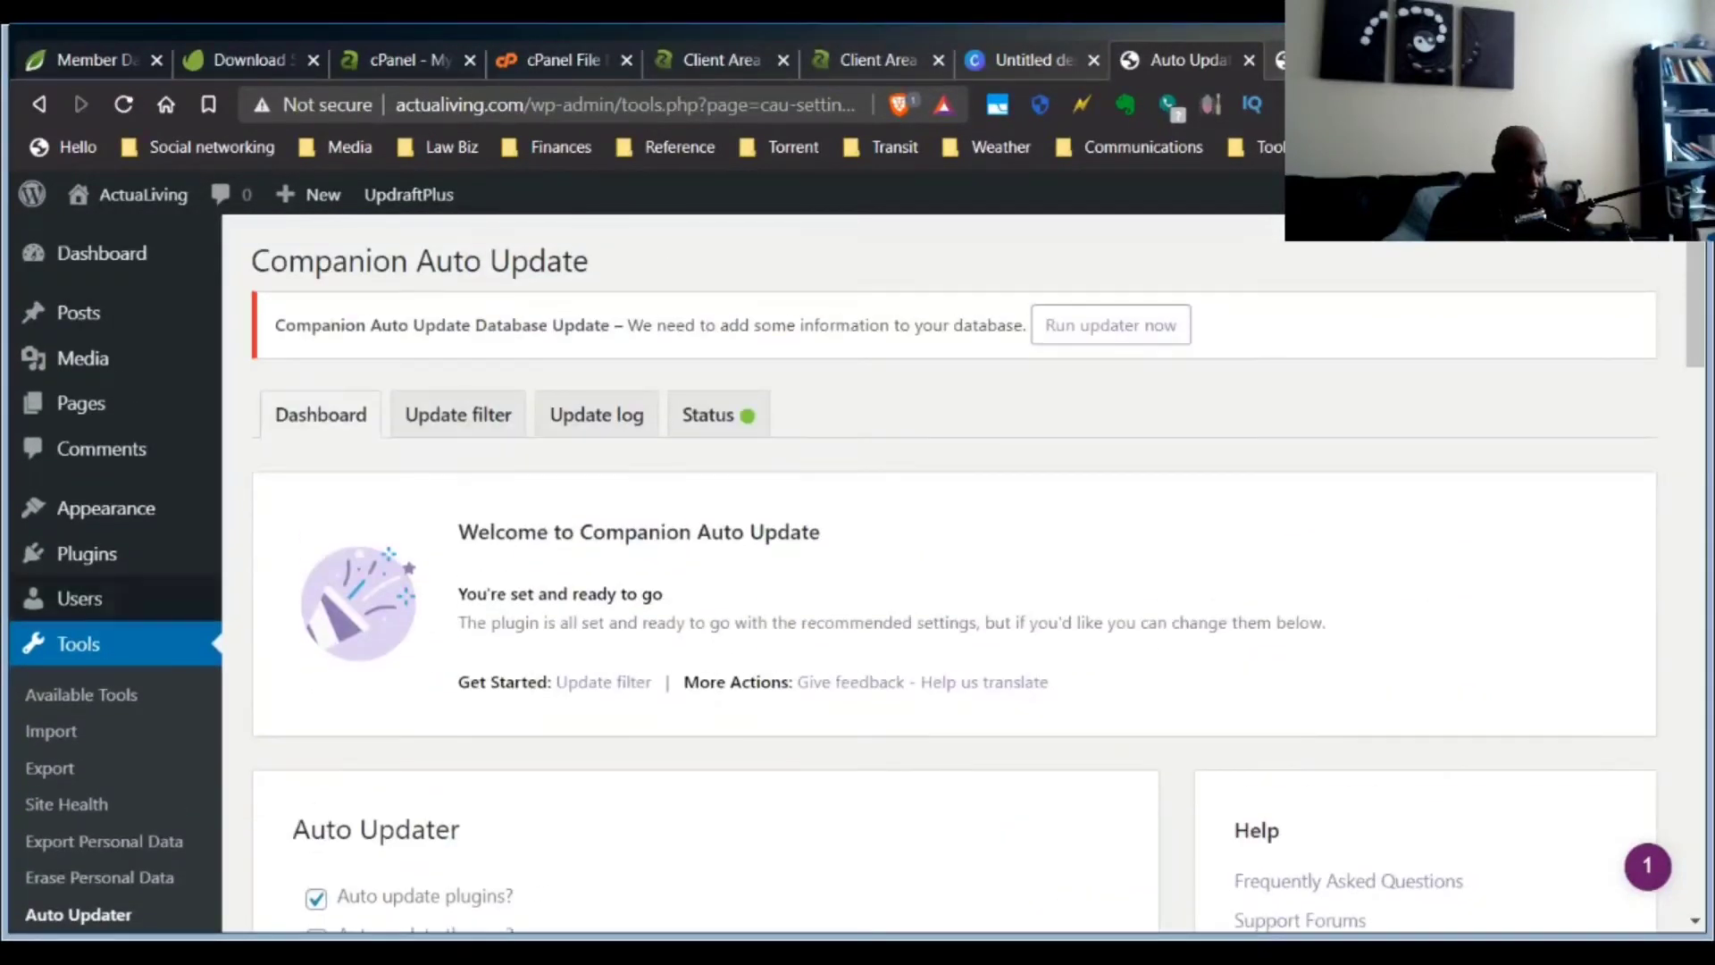
mouse_move(105, 565)
click(298, 566)
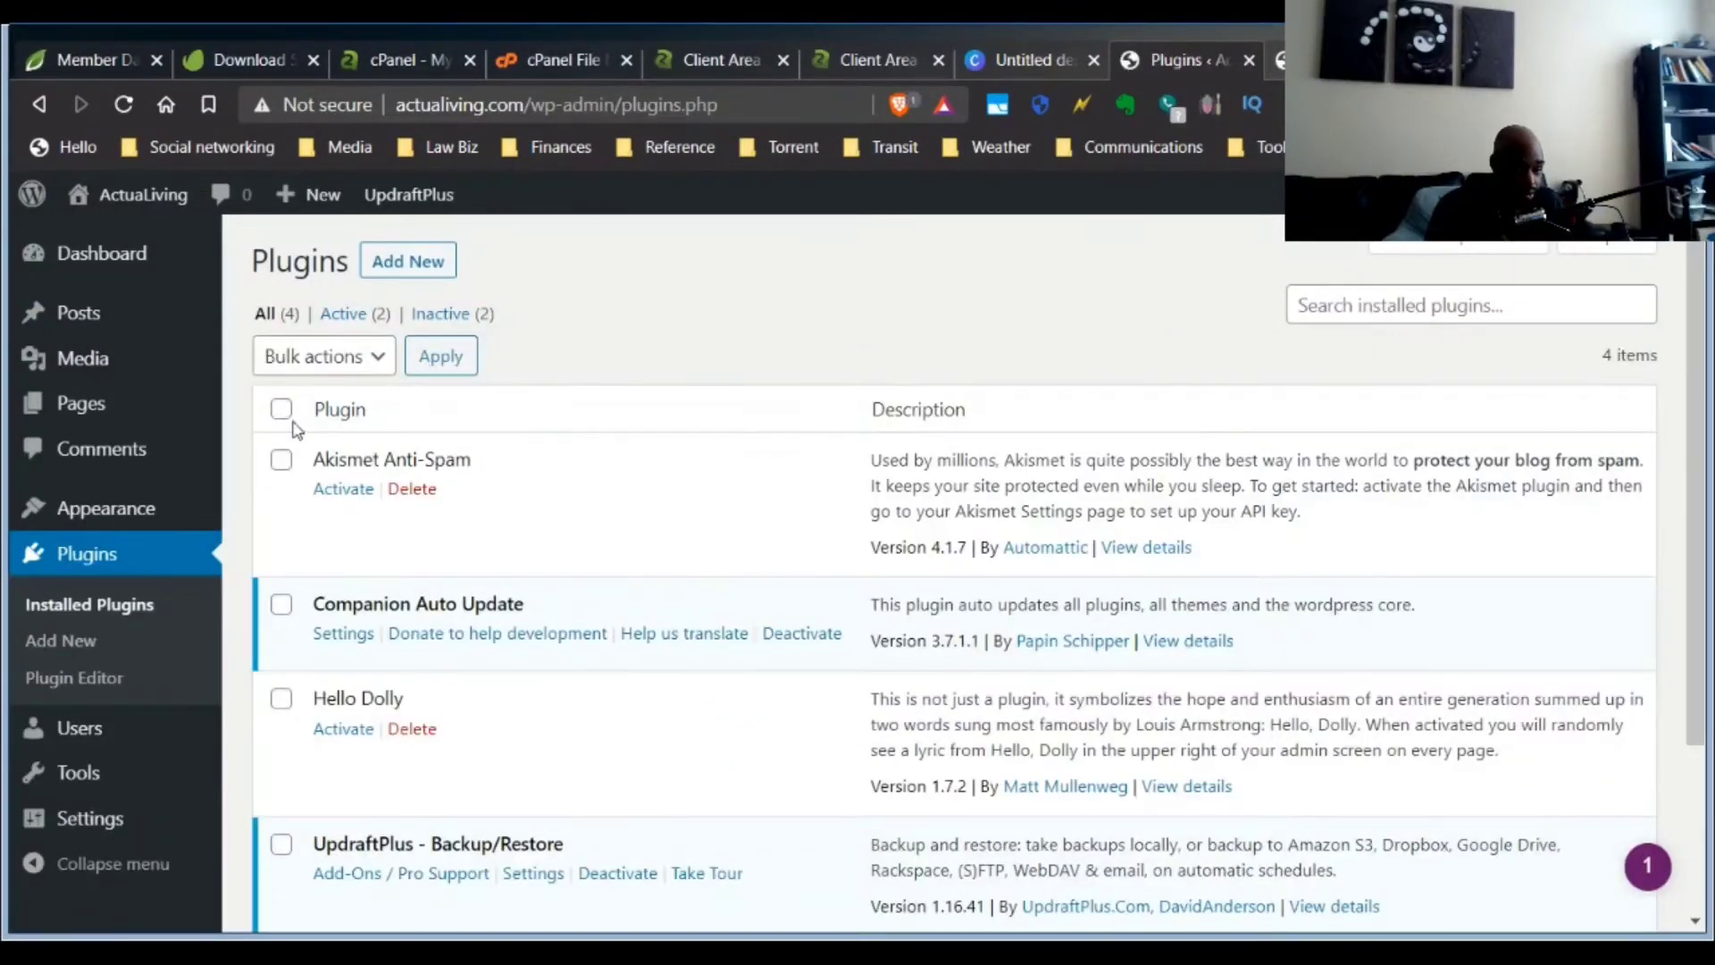
Step: Activate Akismet Anti-Spam and open the Akismet signup page listing its plans
click(341, 490)
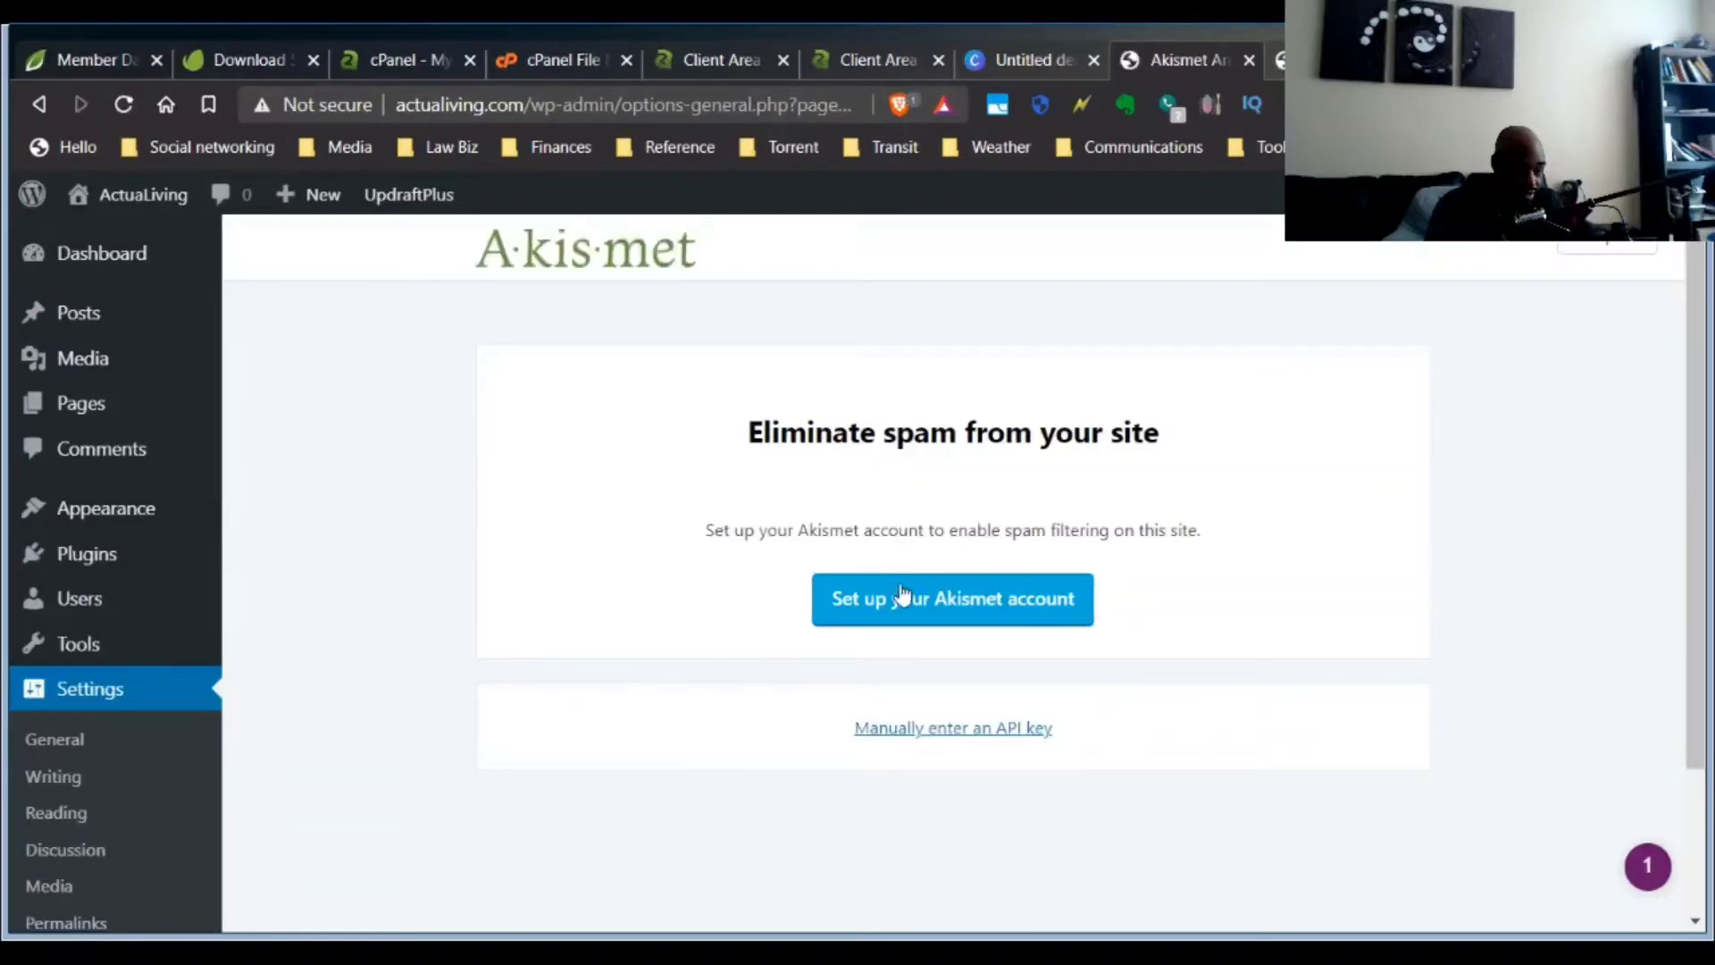
click(898, 596)
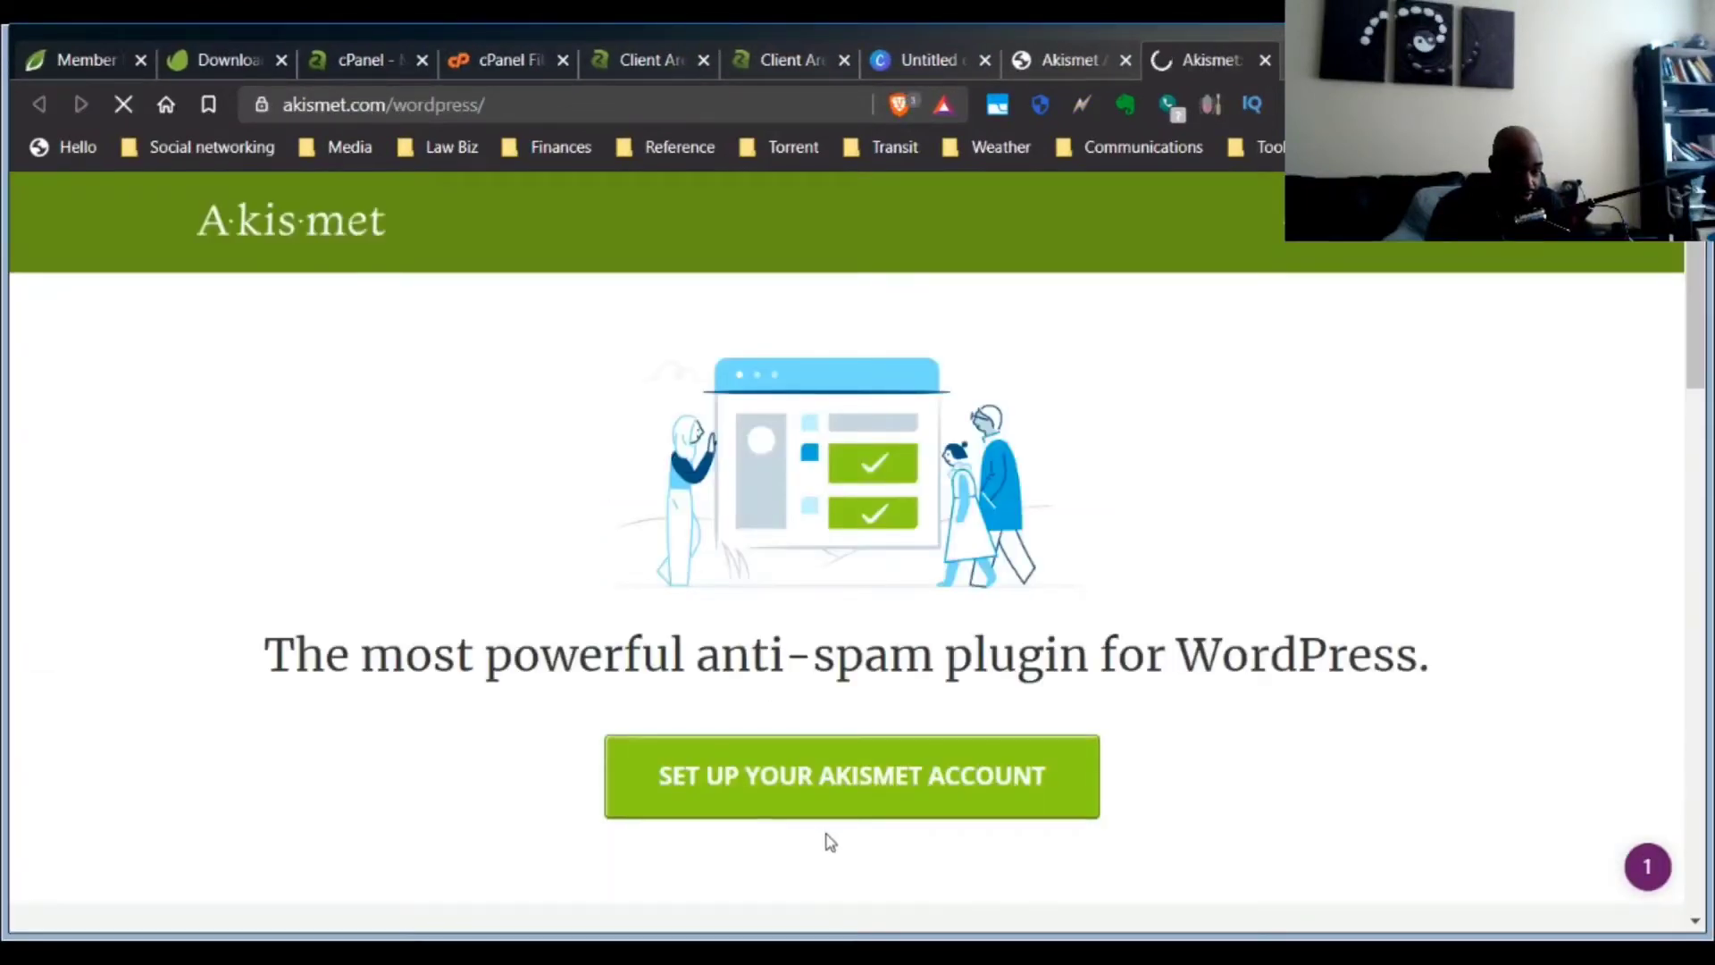
click(820, 801)
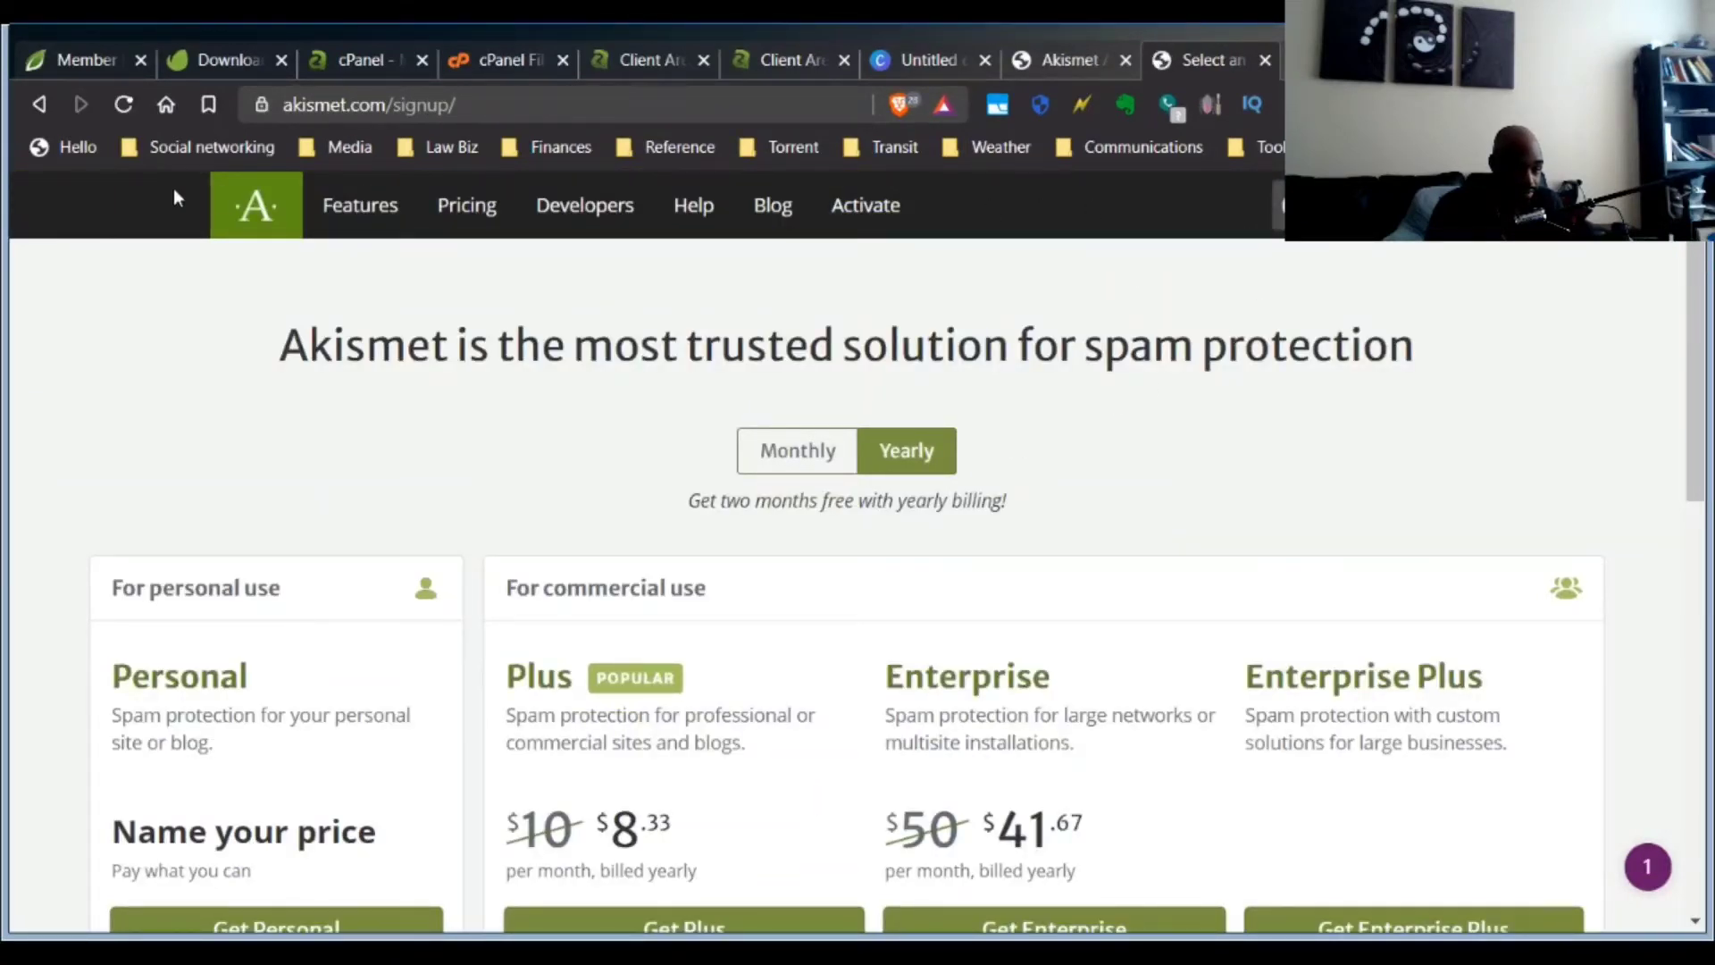
click(40, 104)
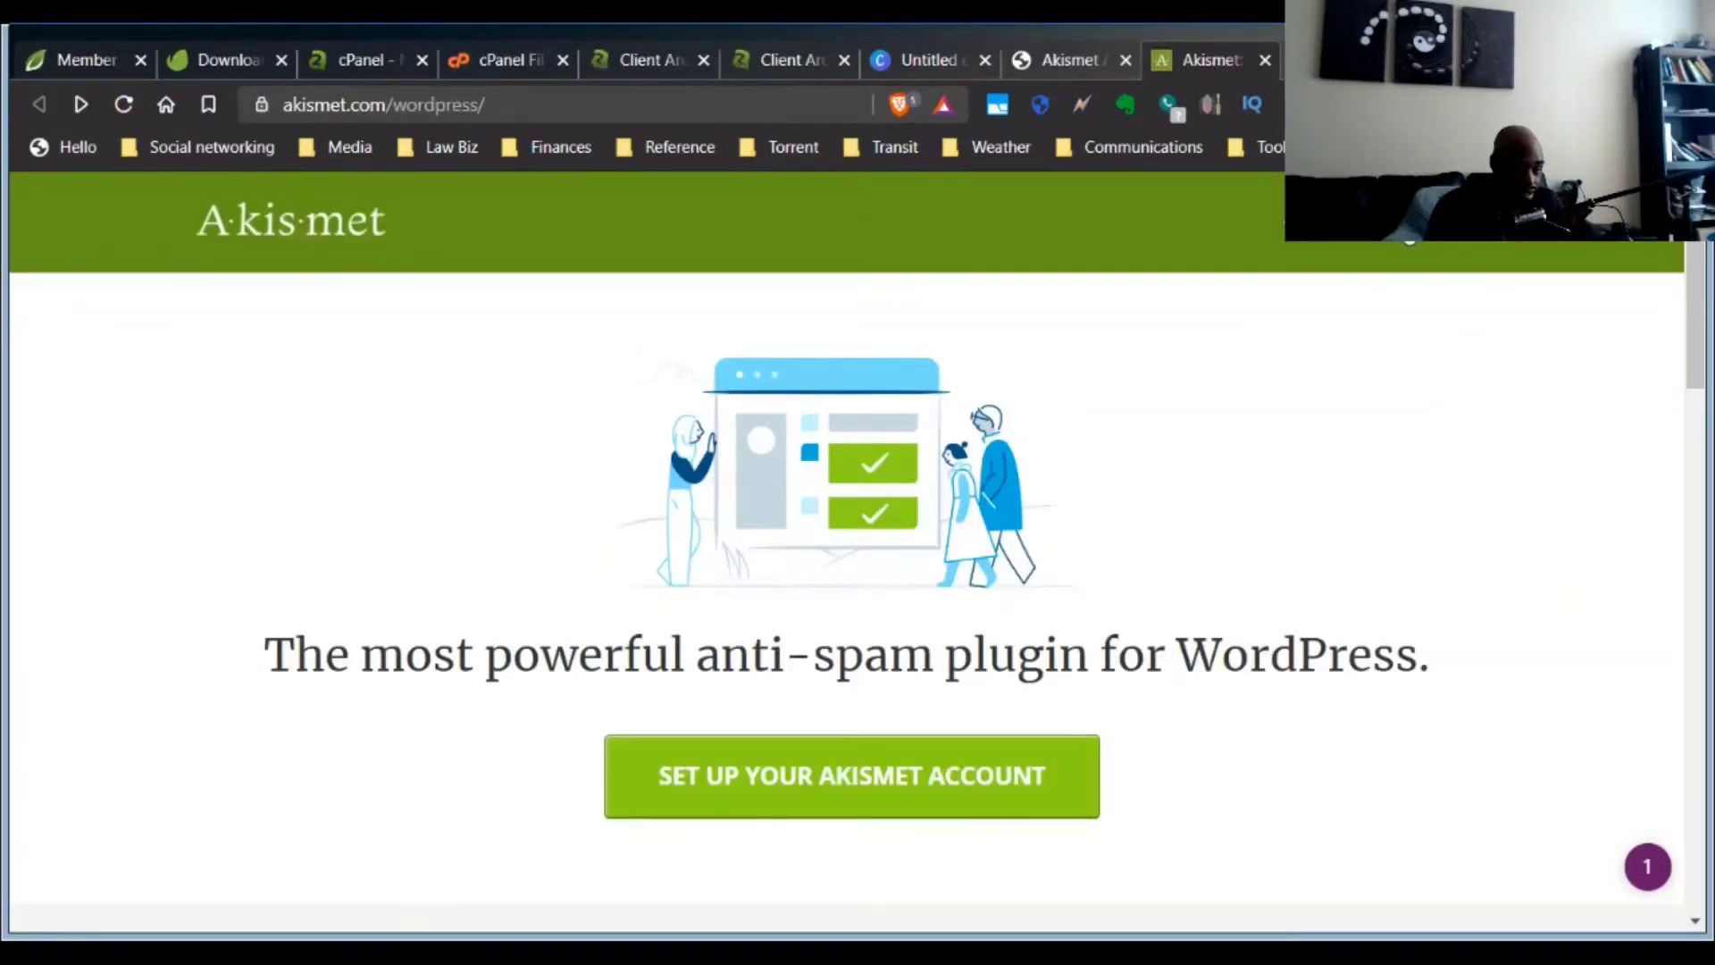
scroll(716, 766, down, 5)
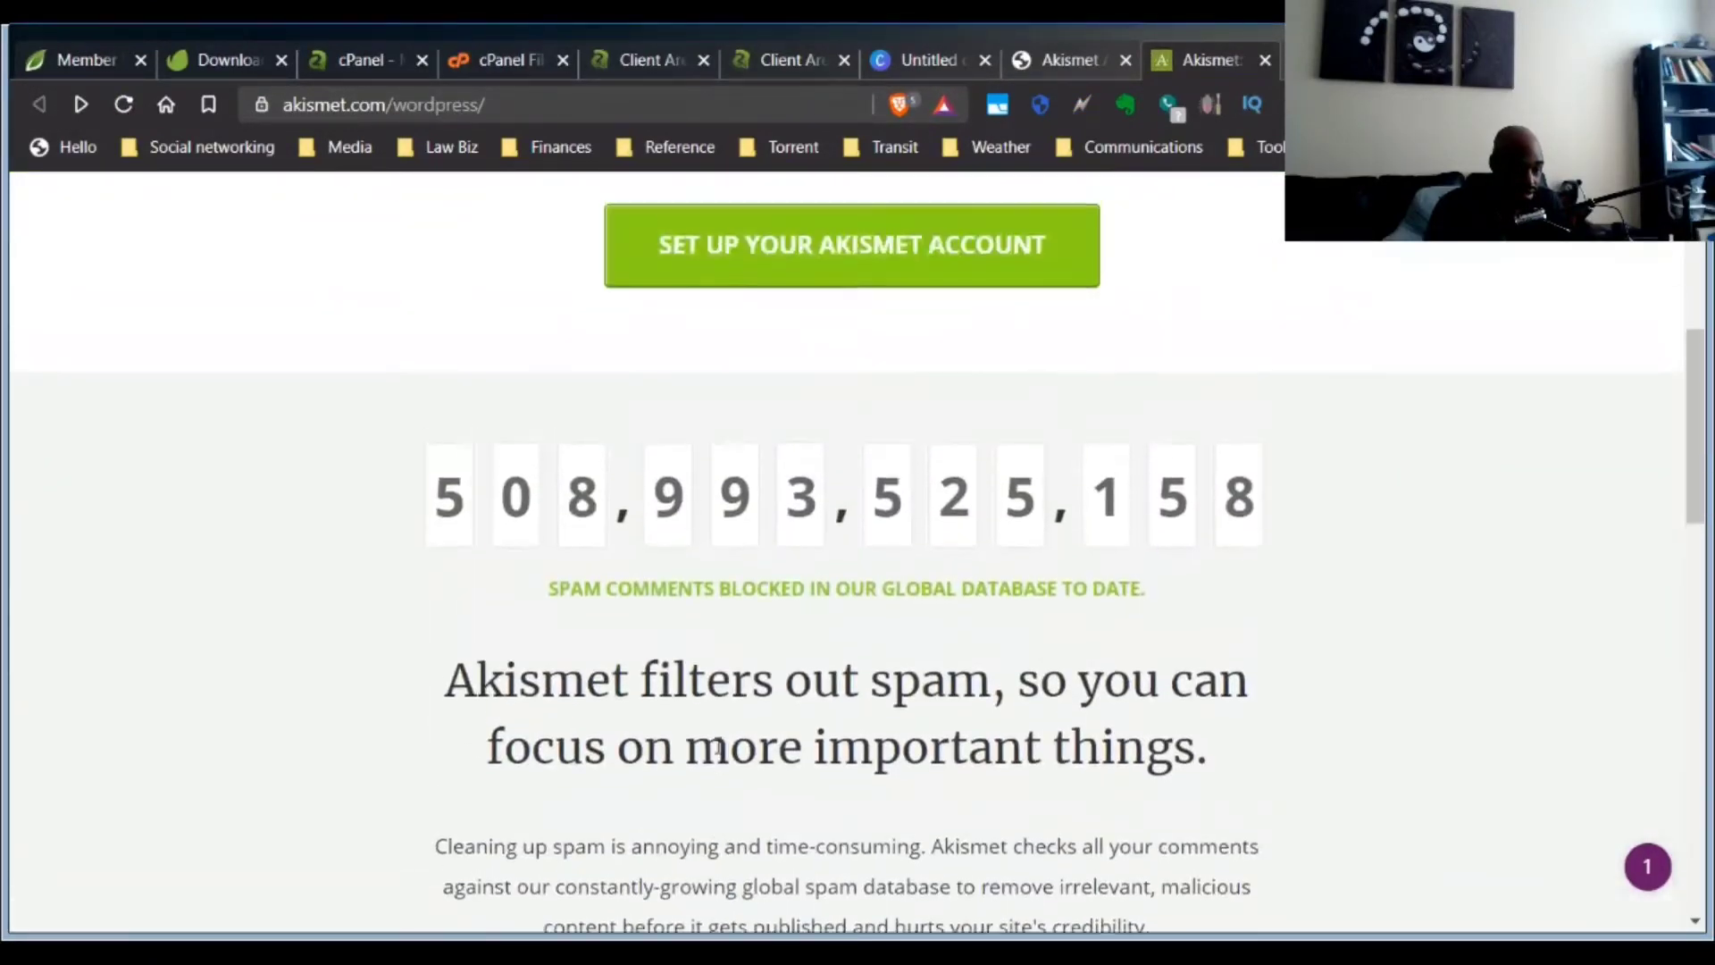
scroll(911, 835, up, 5)
click(876, 785)
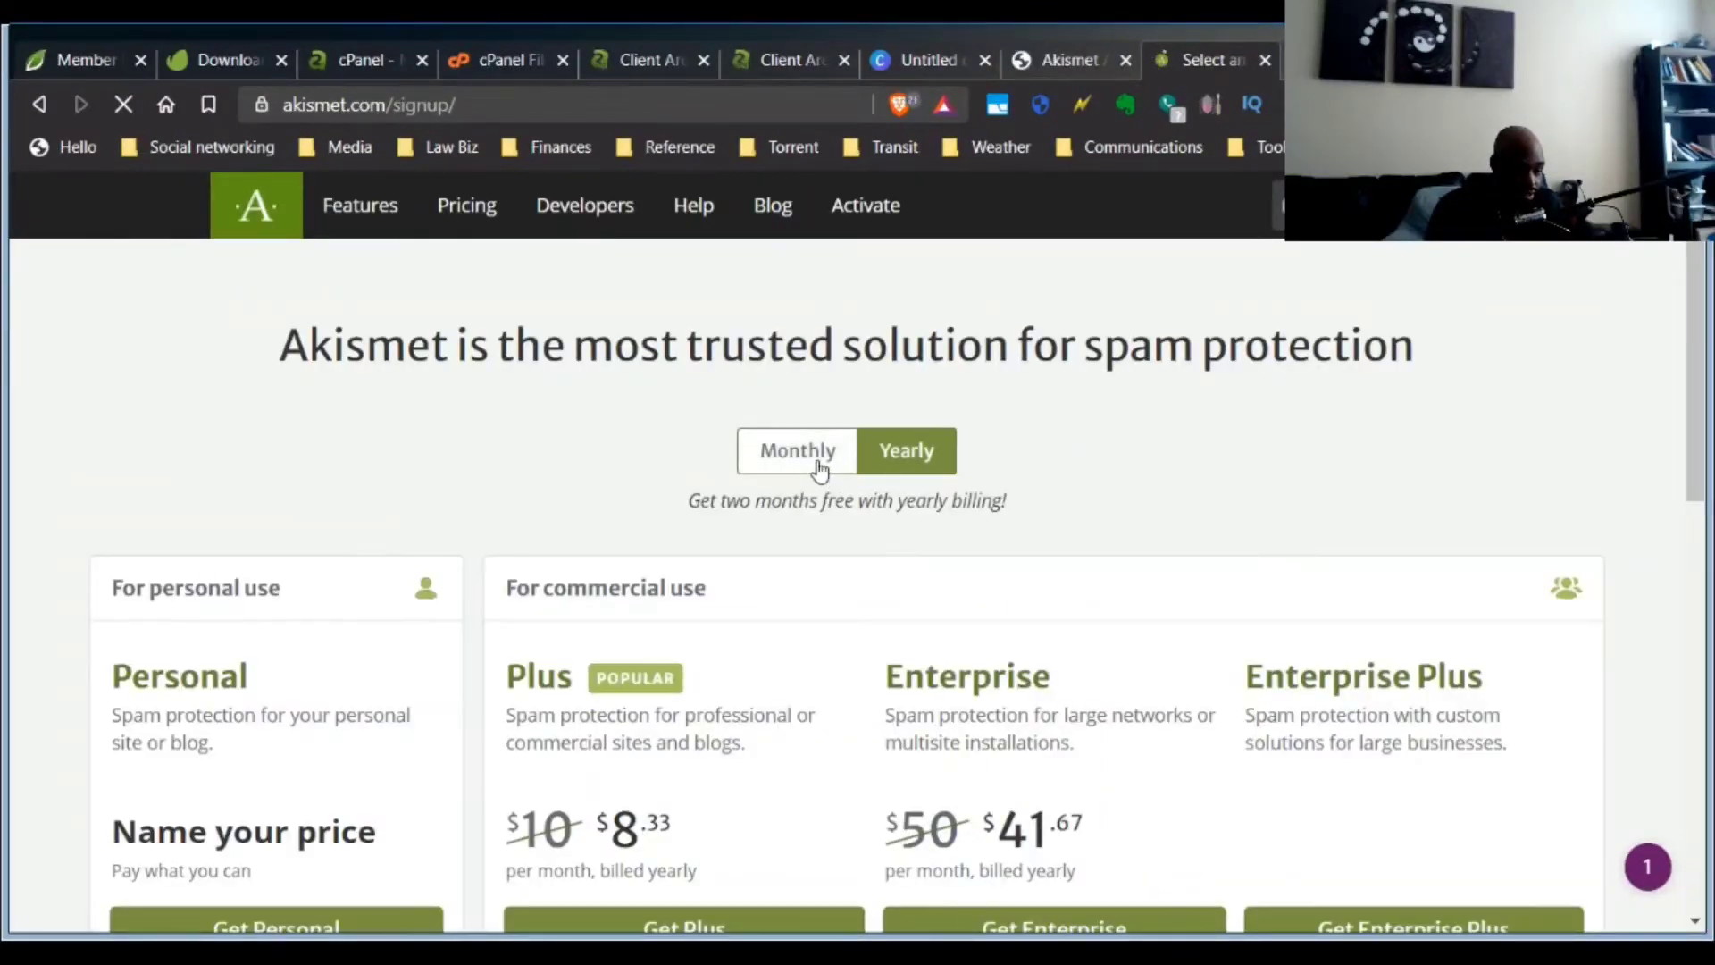
scroll(446, 634, down, 4)
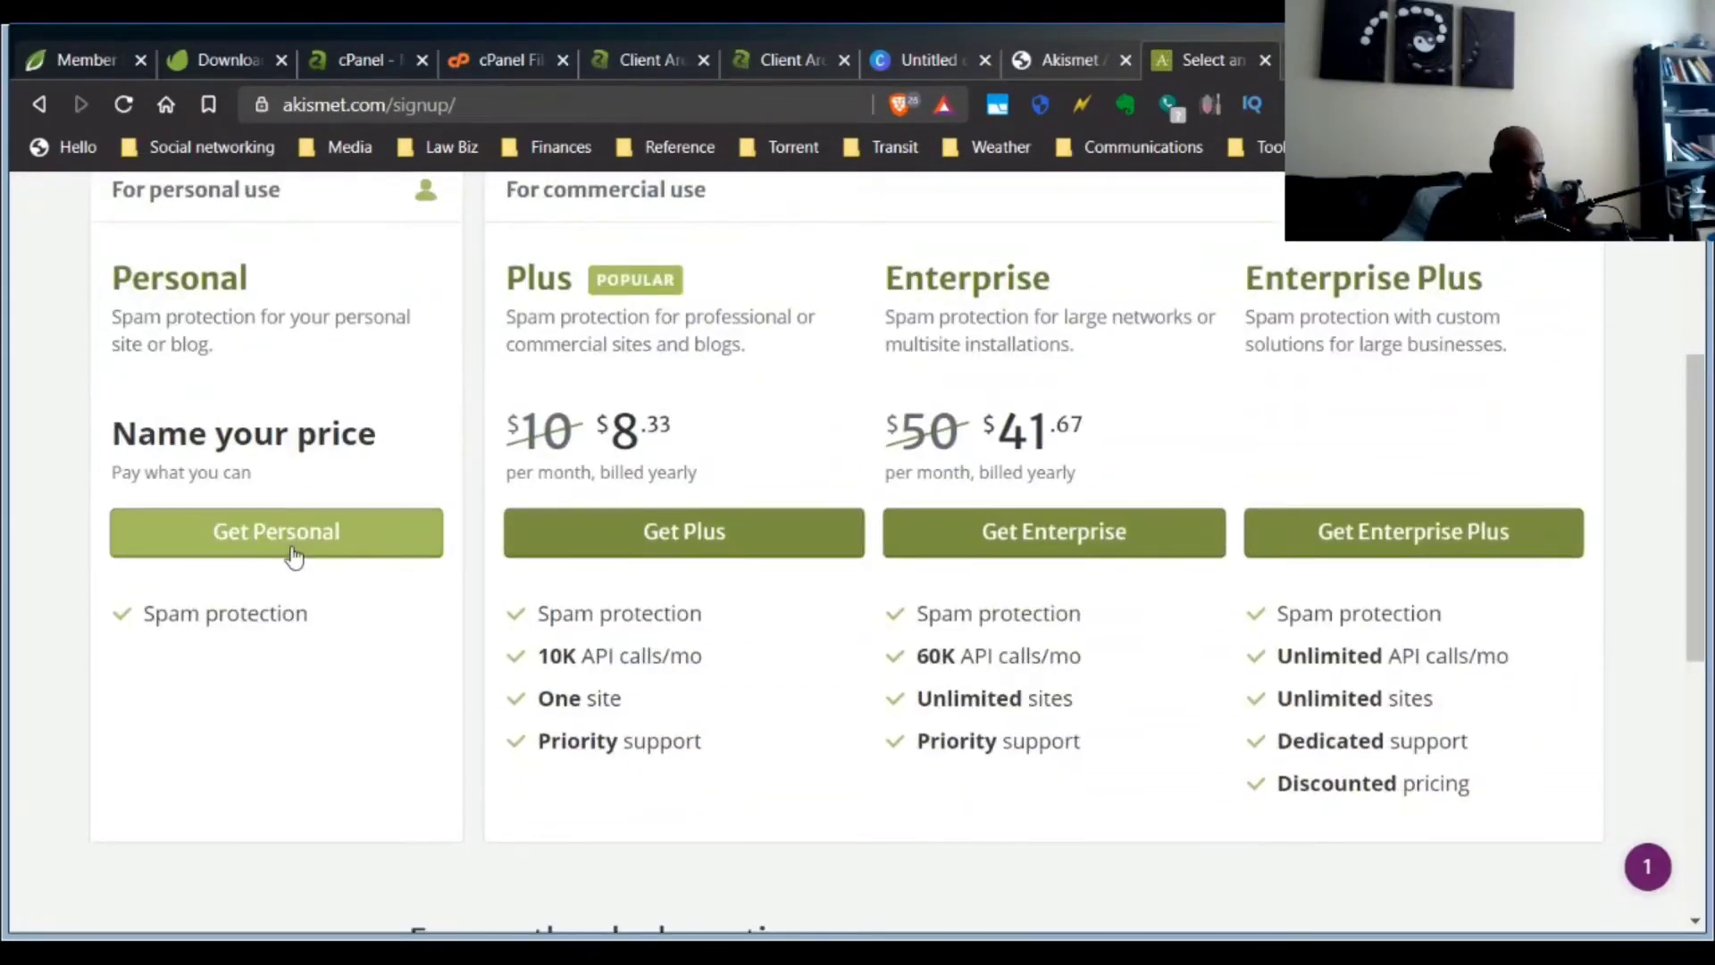
Step: Choose the Personal plan and slide its price to $0/year
click(294, 556)
scroll(536, 681, up, 1)
scroll(533, 682, up, 3)
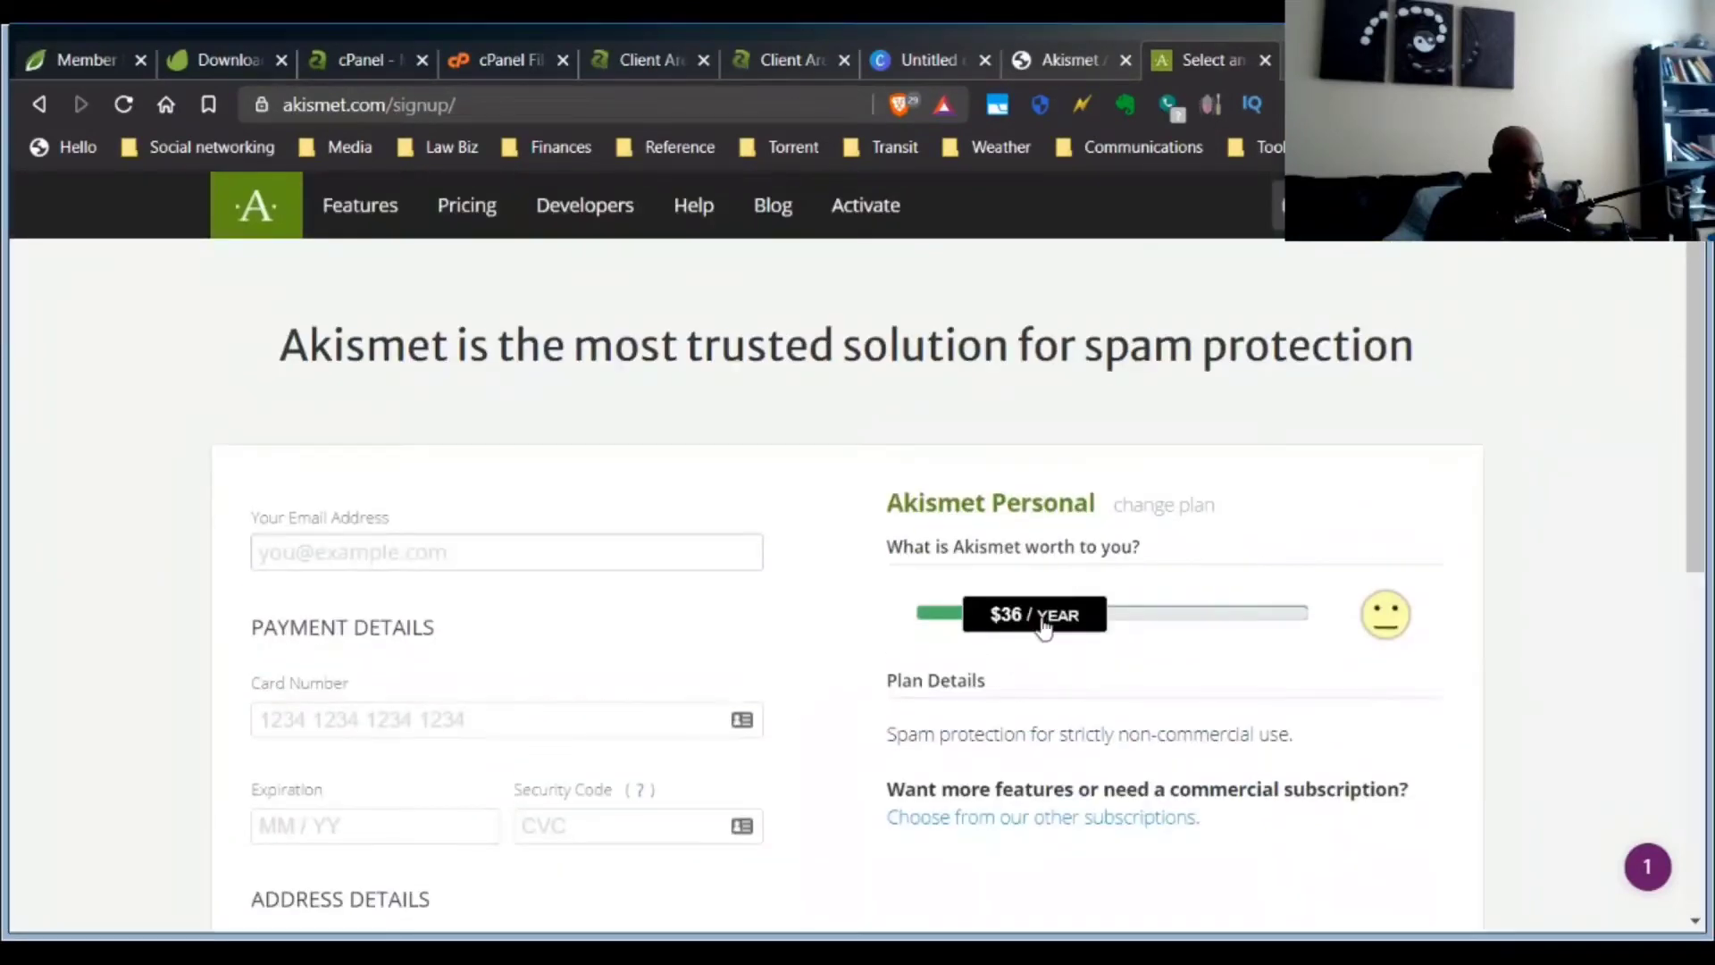
drag(1041, 612, 861, 620)
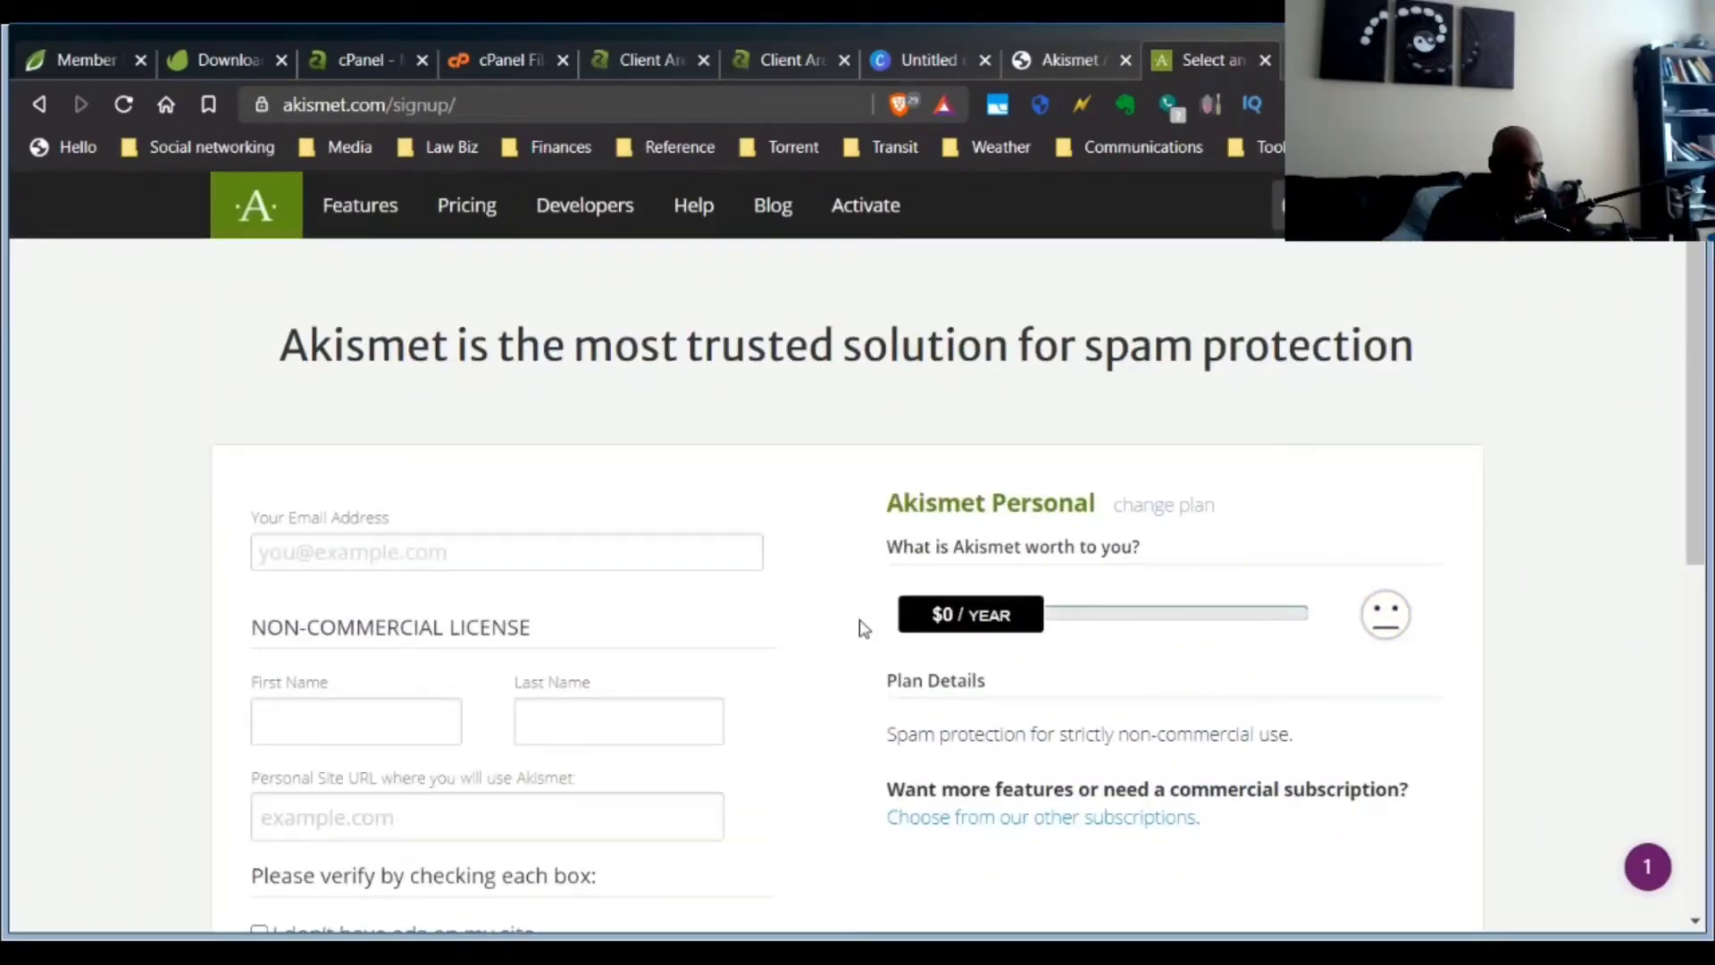
Step: Fill in the e-mail address, tick the three verification checkboxes, and submit
click(452, 549)
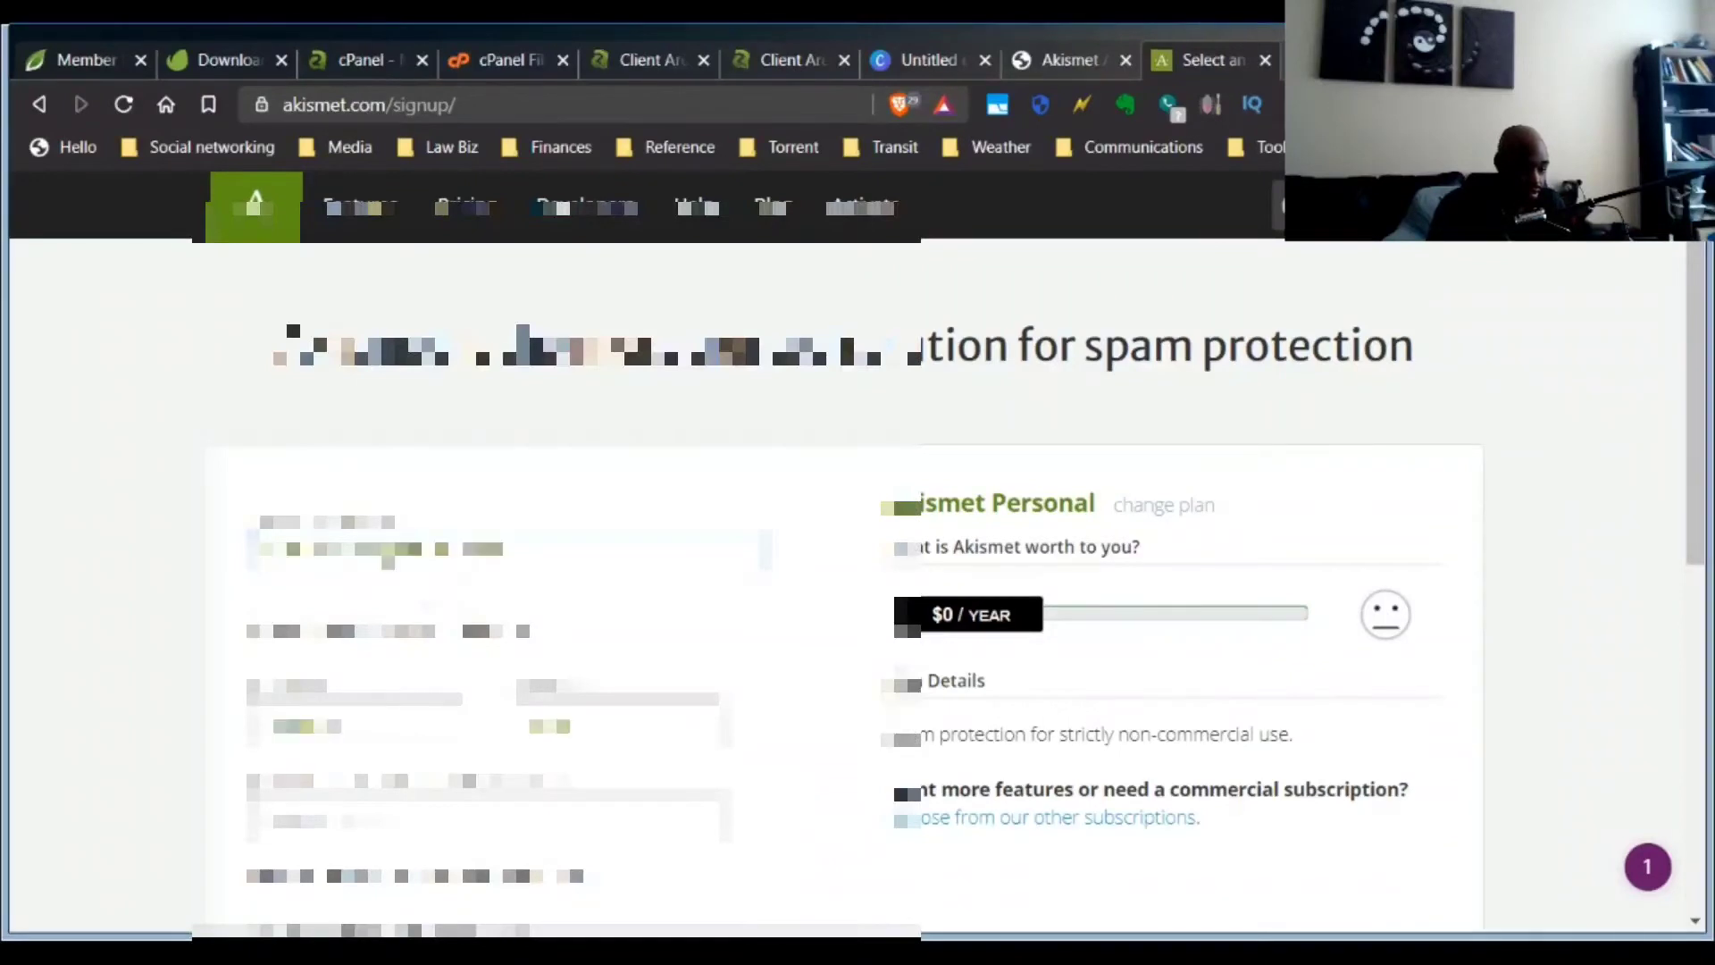
scroll(858, 548, down, 3)
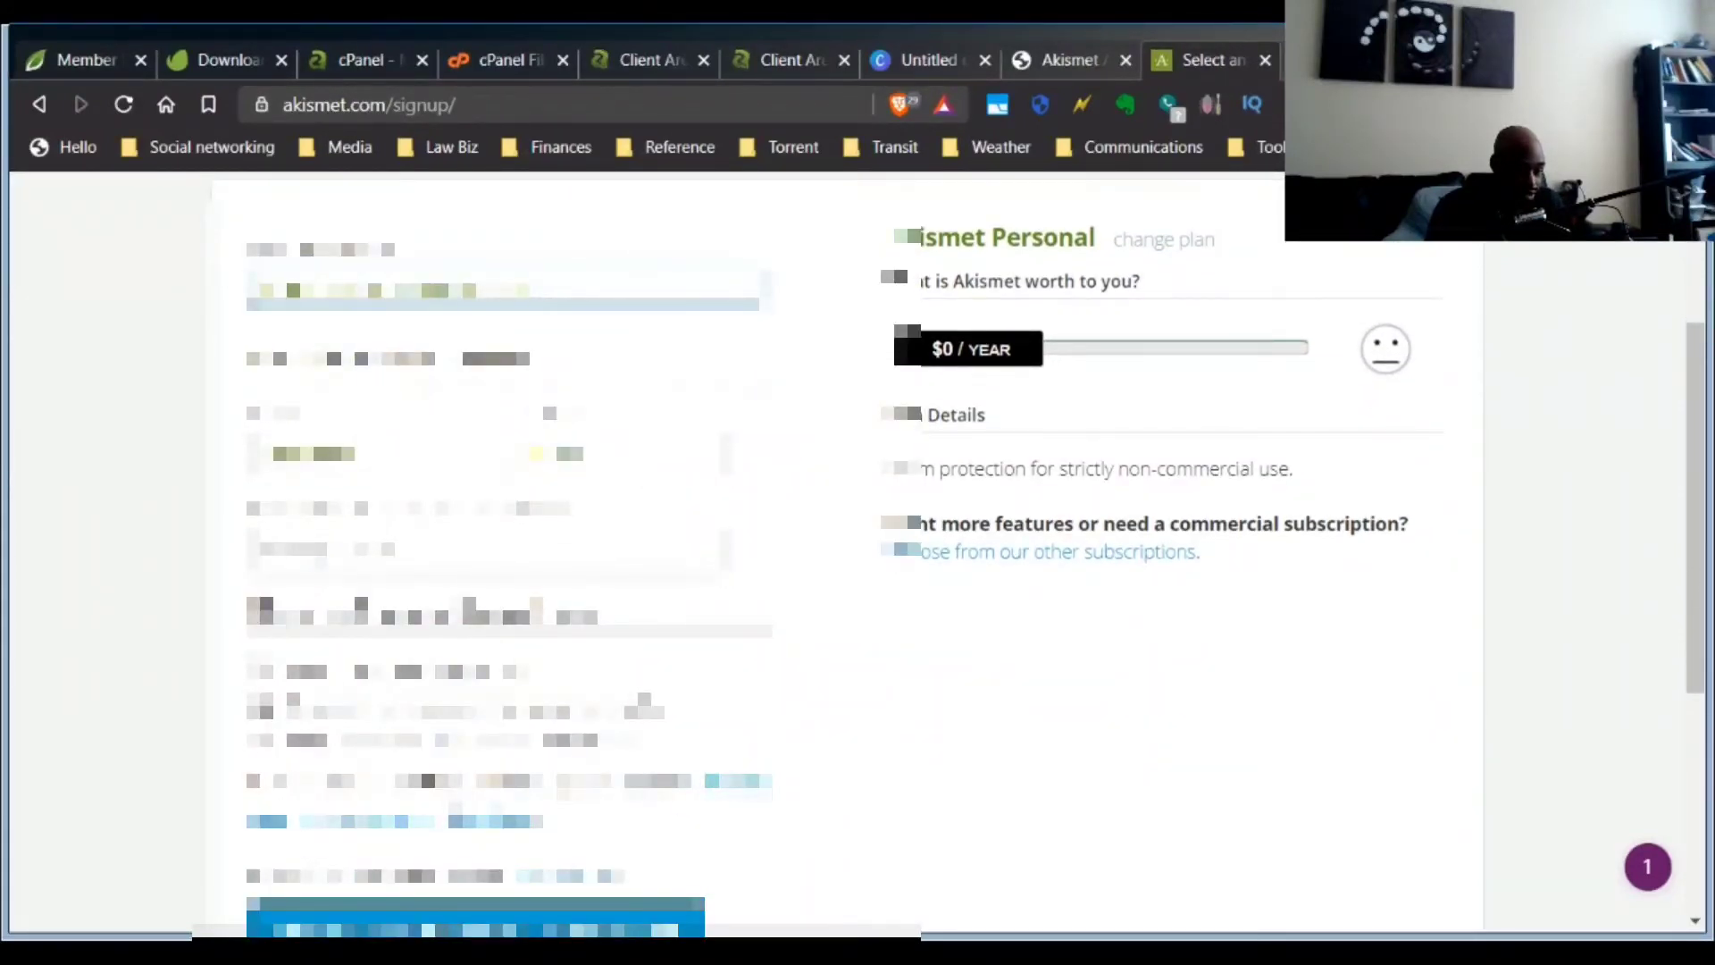
click(260, 670)
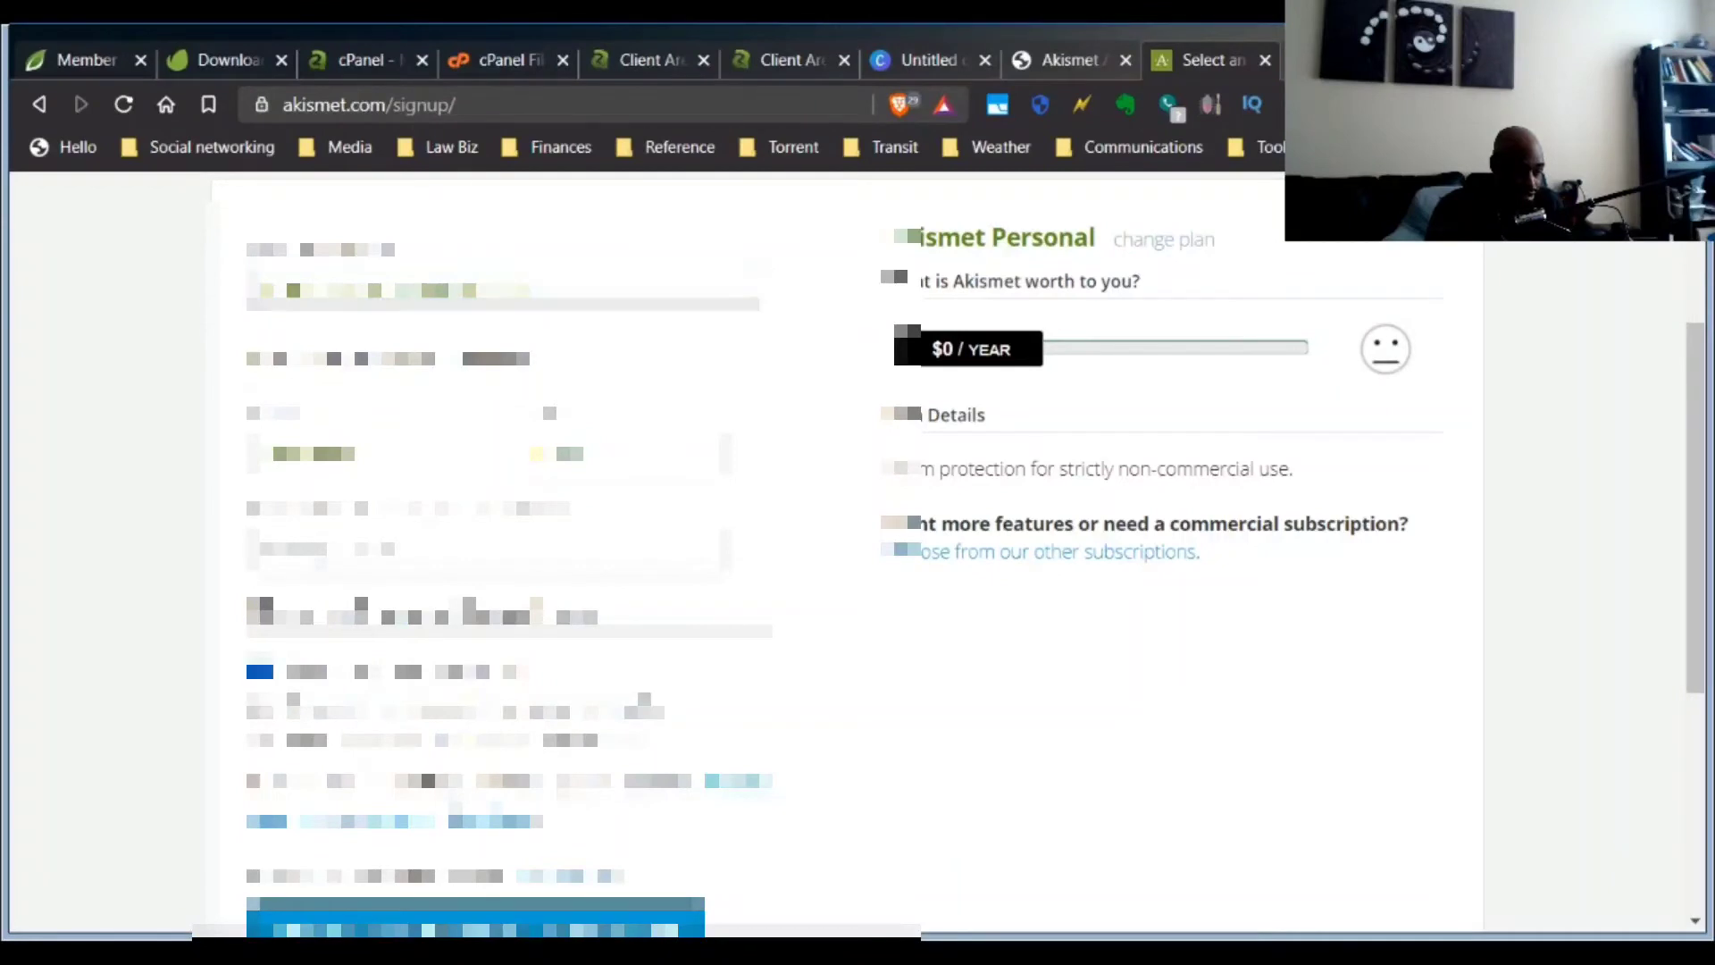
click(260, 698)
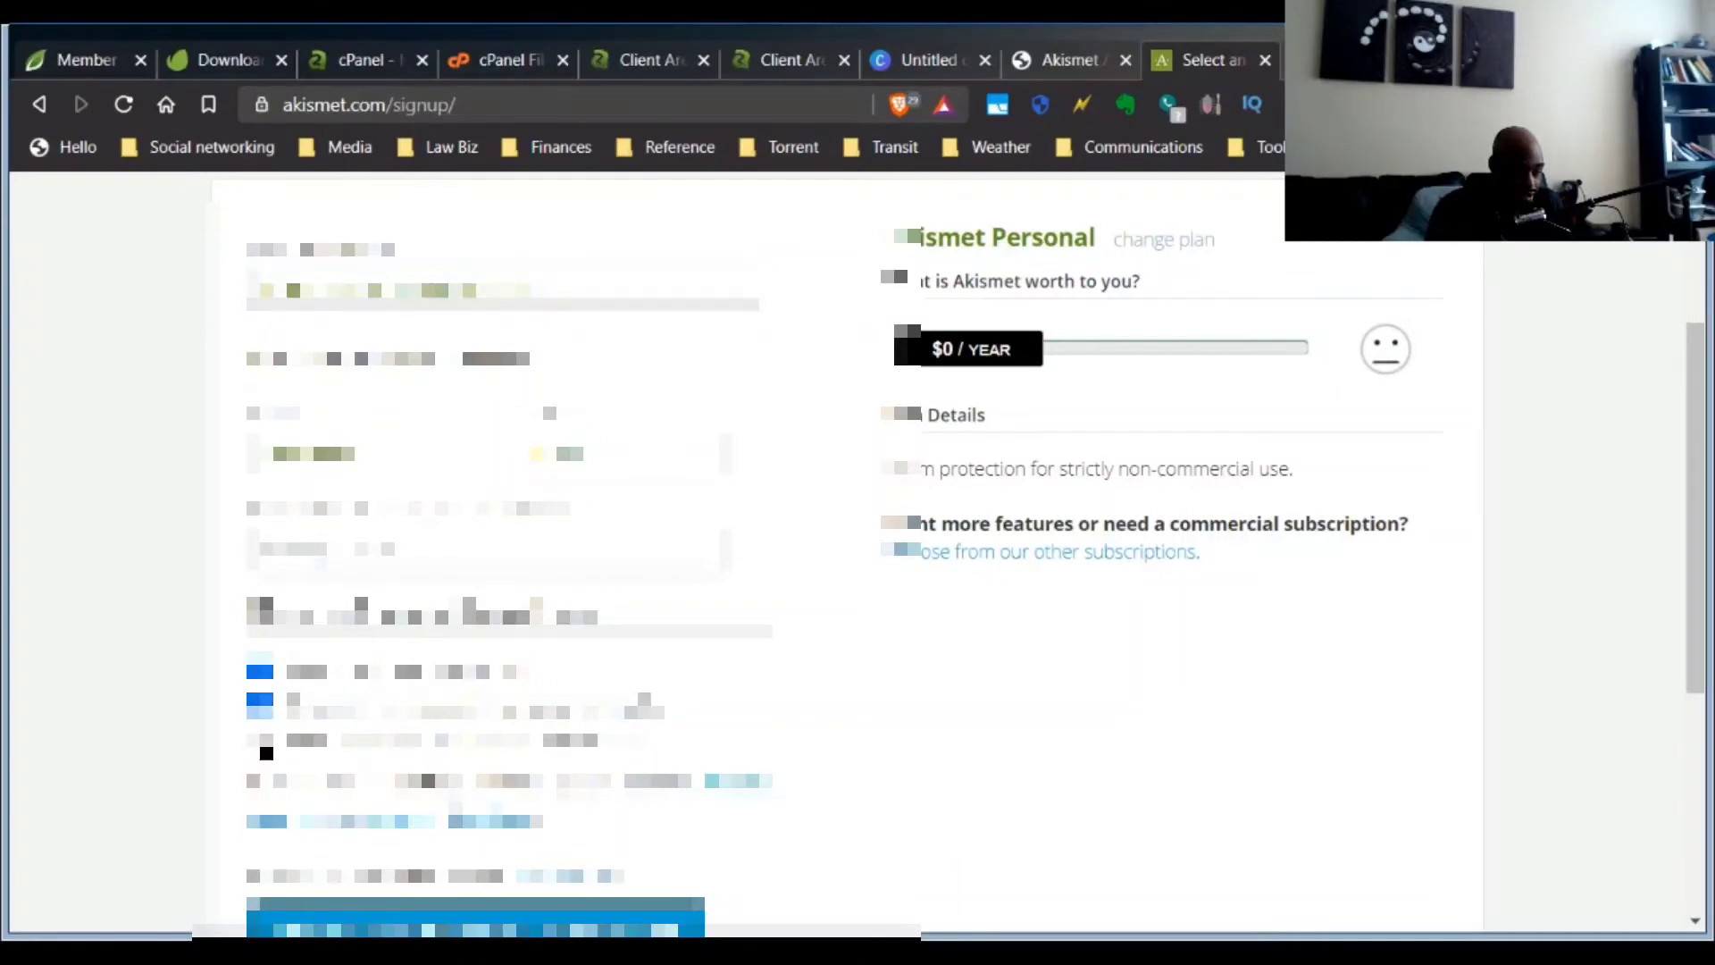
click(260, 740)
scroll(616, 822, down, 3)
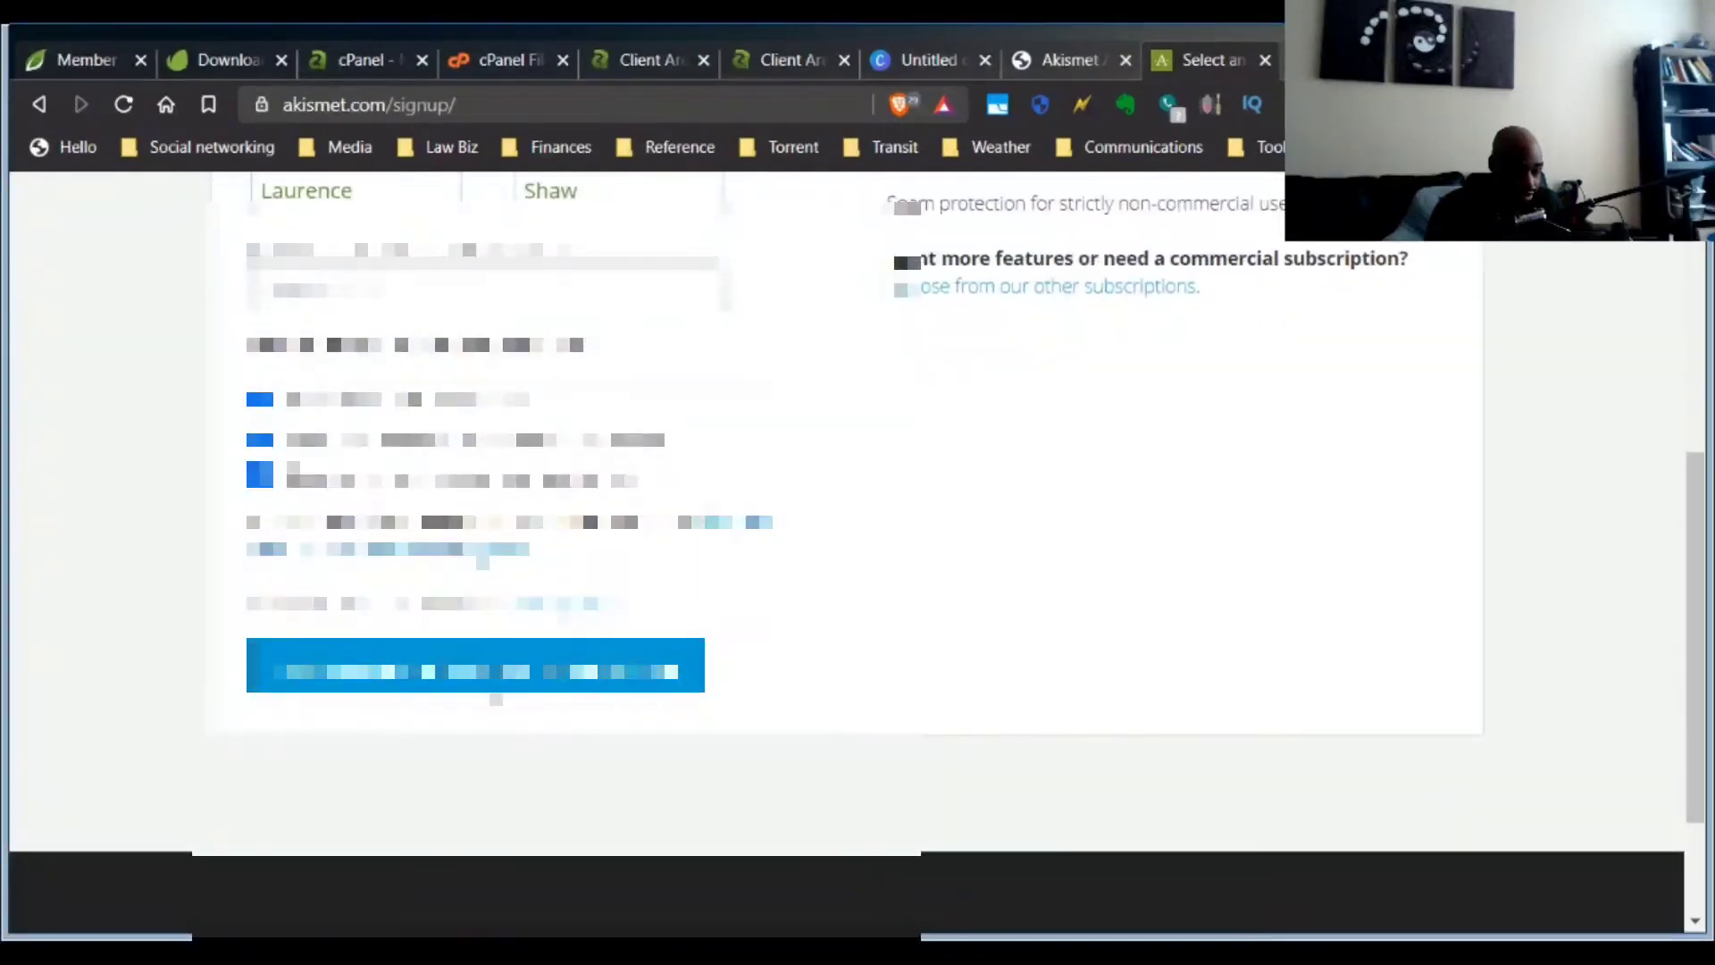
click(495, 681)
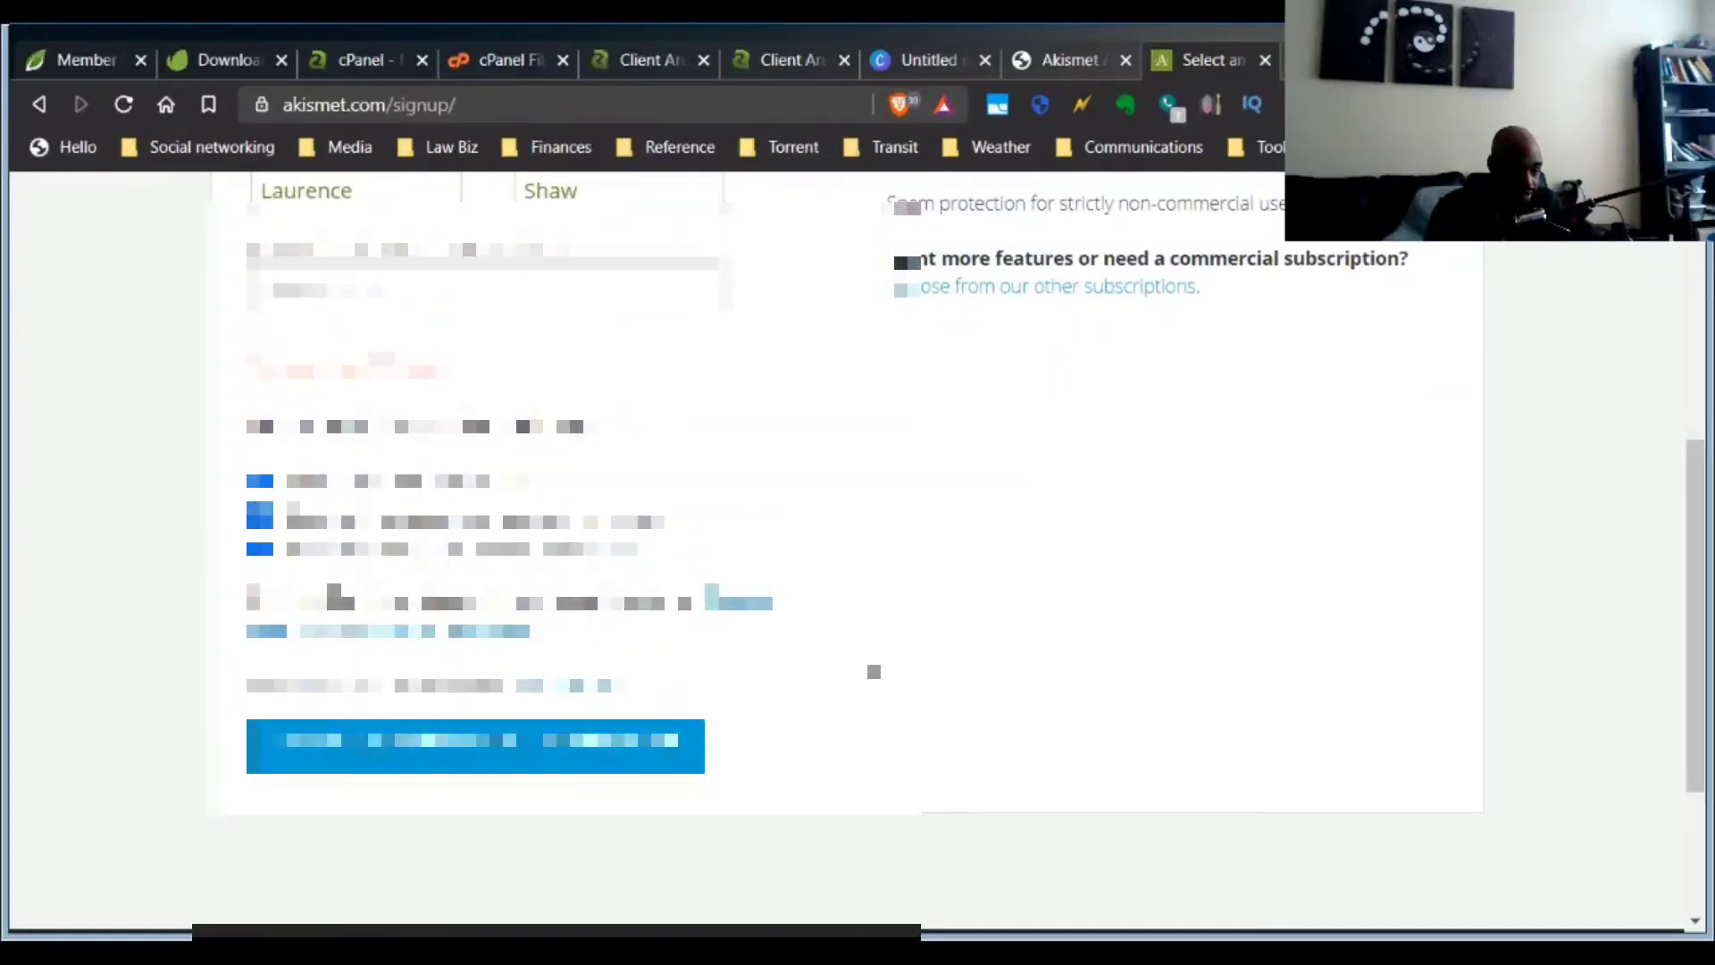
Step: Correct the personal site URL field and resubmit the signup form
scroll(874, 672, up, 3)
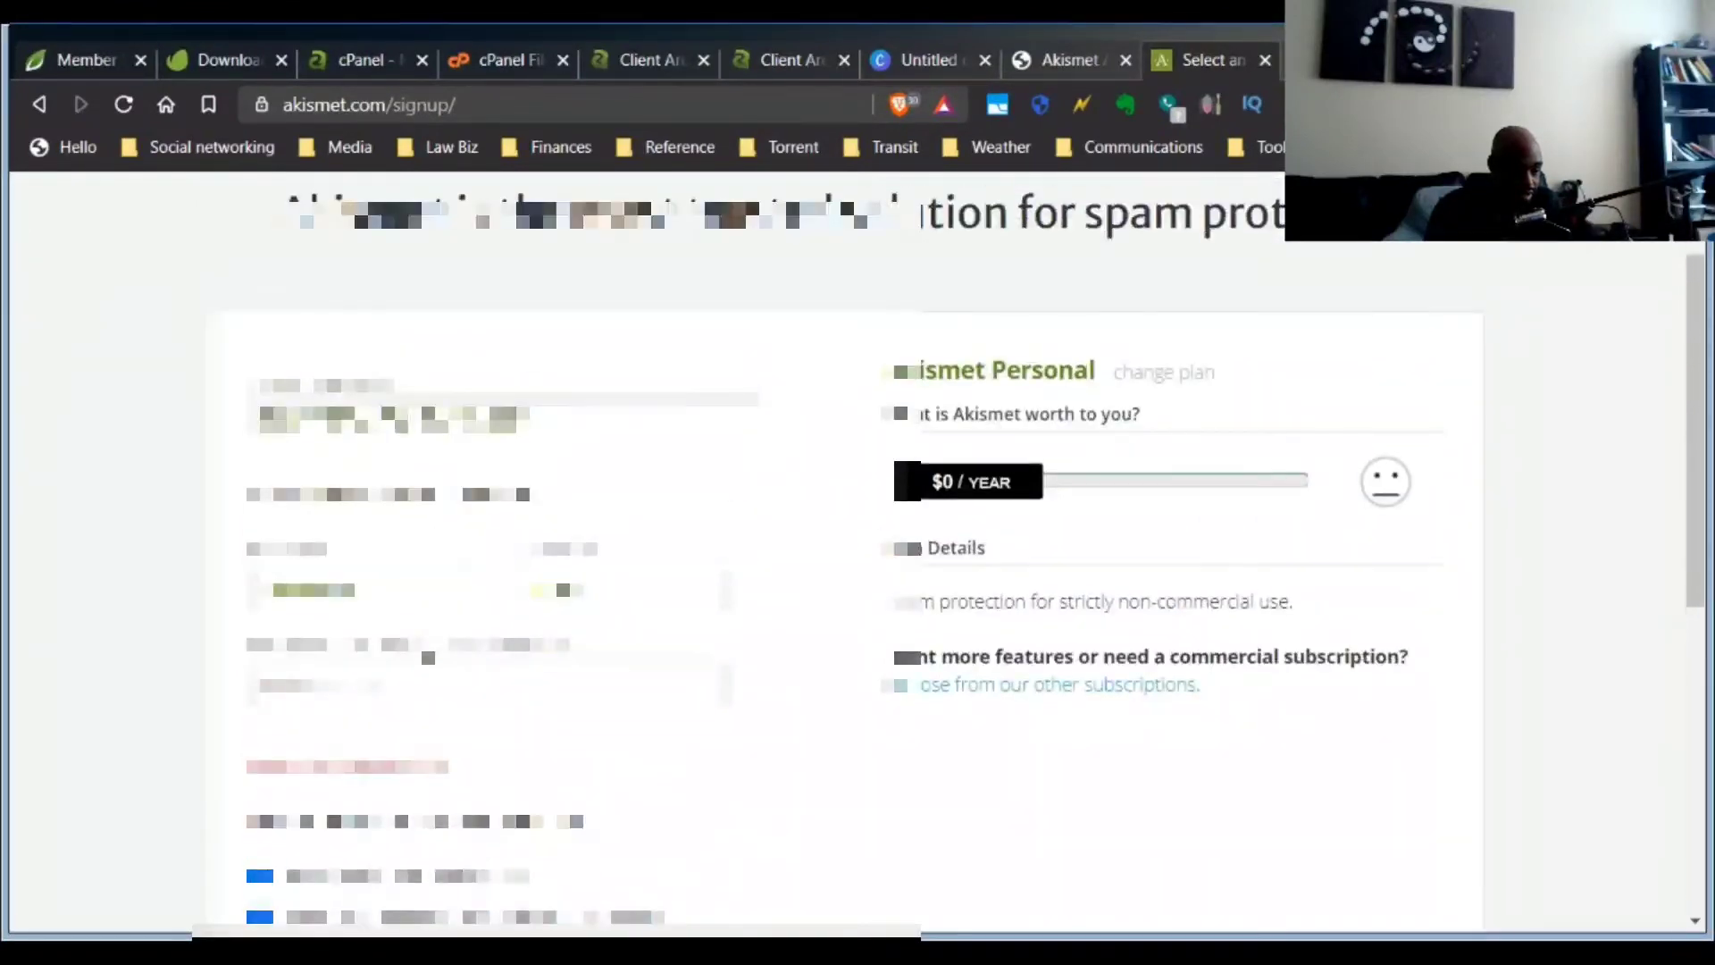
click(416, 698)
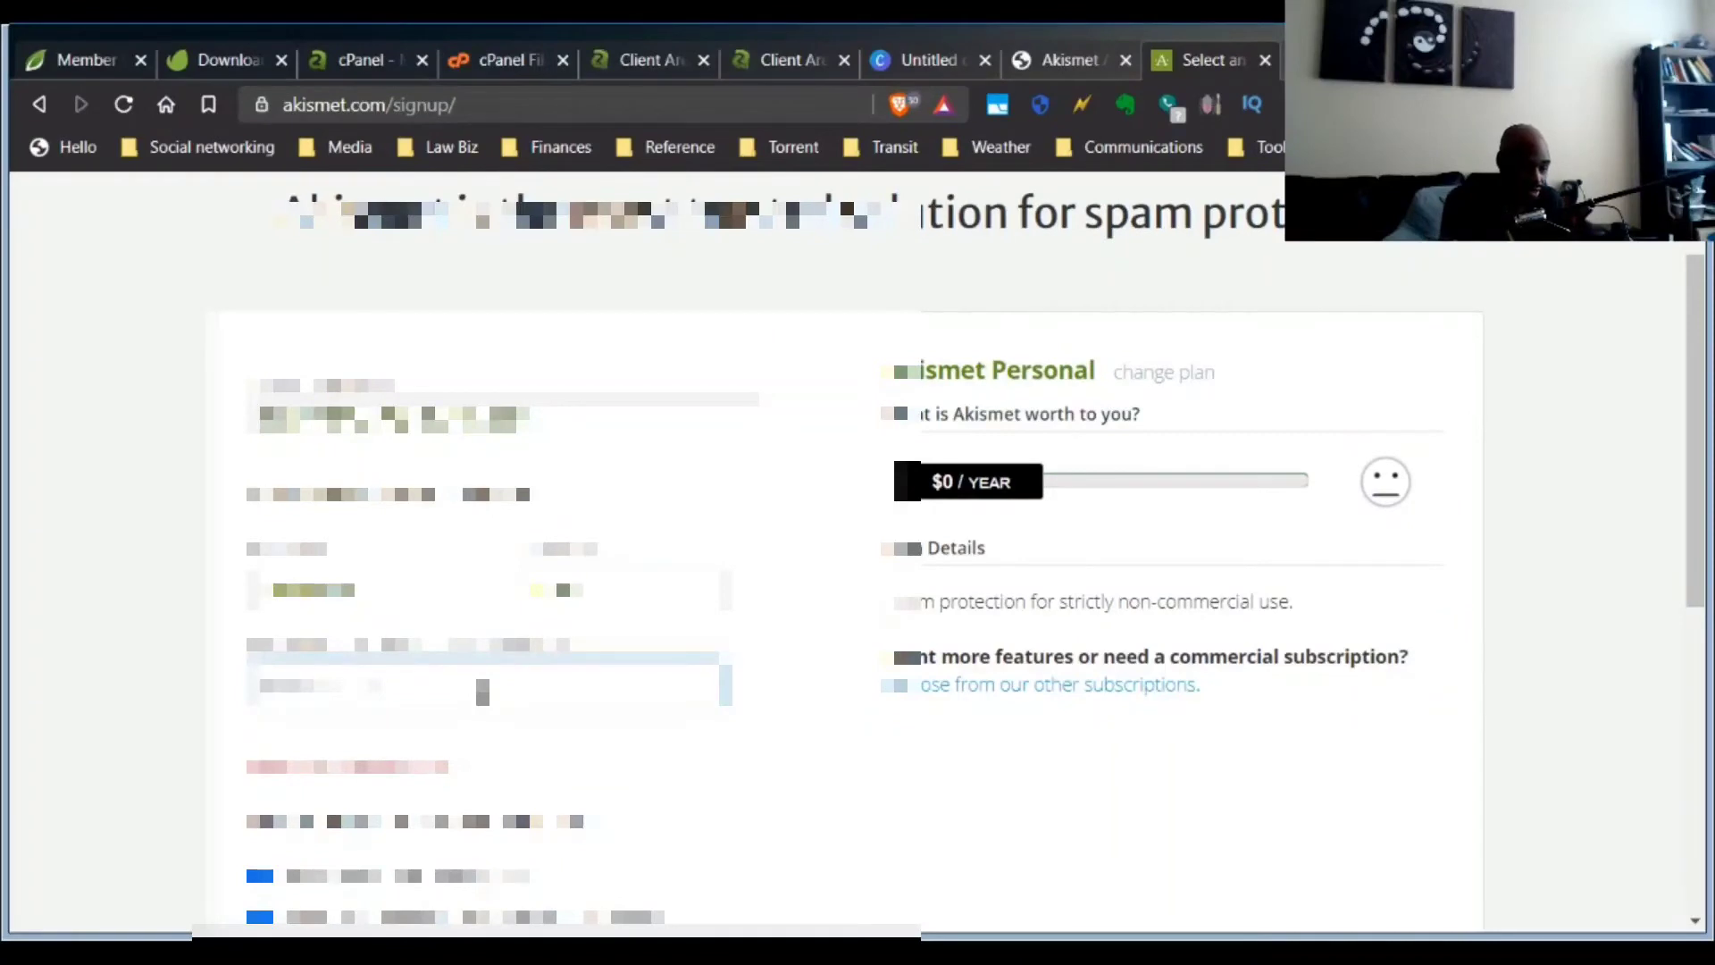
text(h)
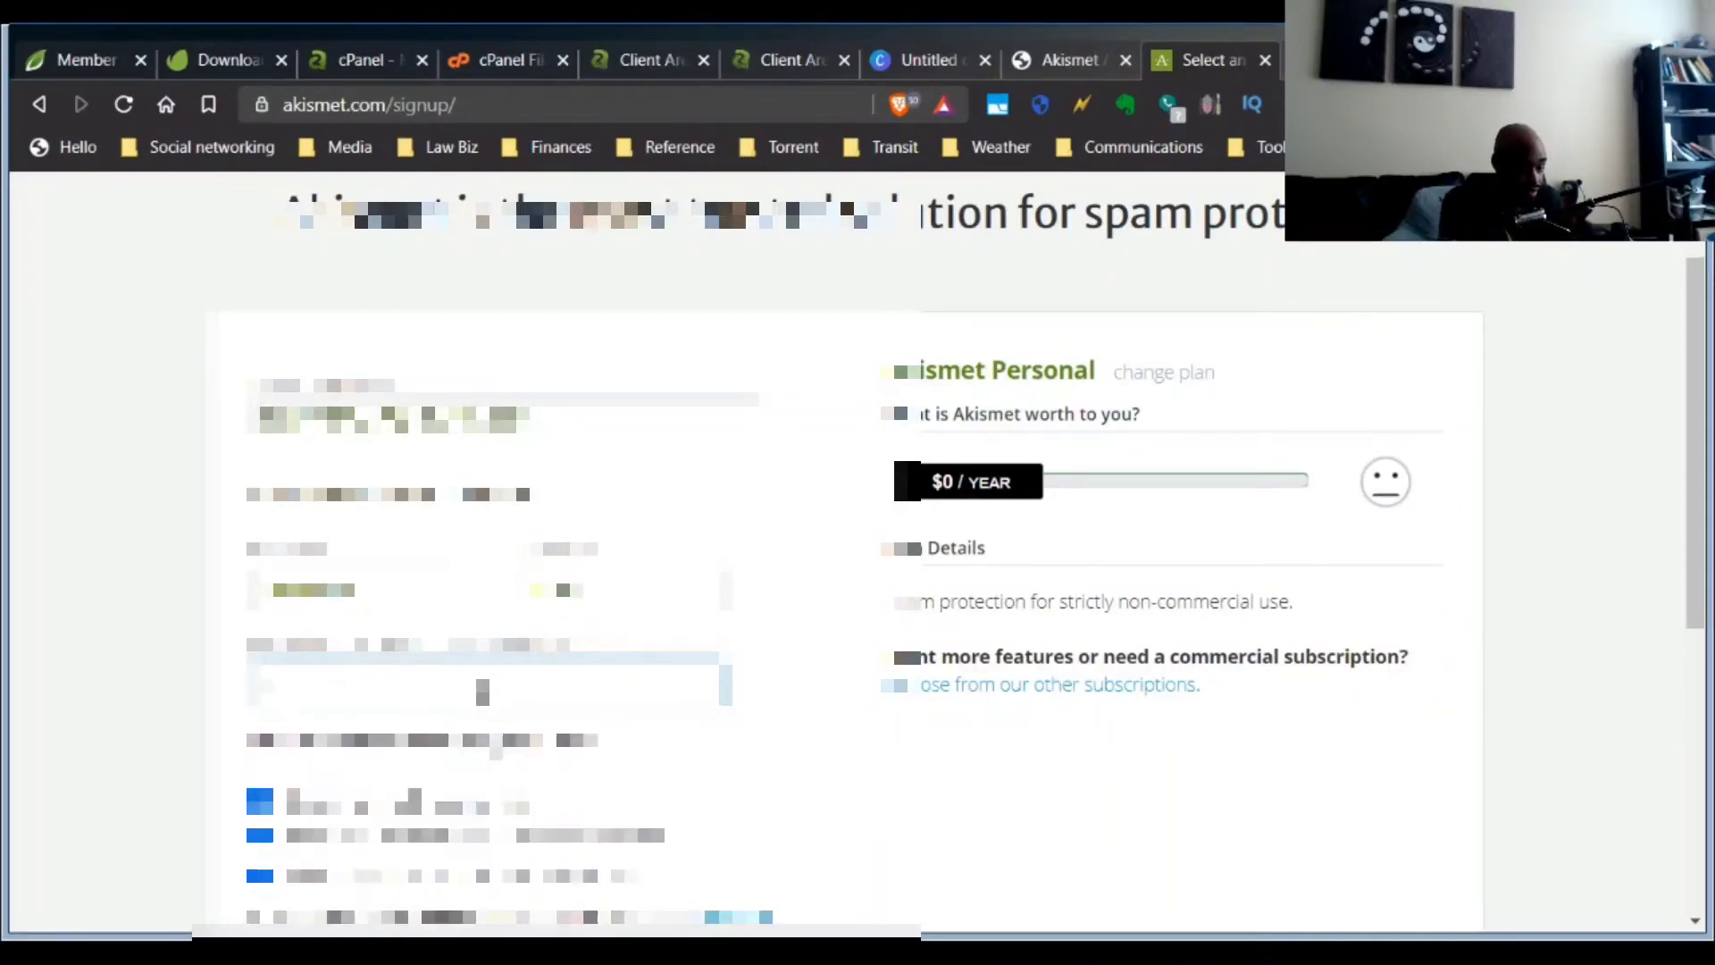
key(BackSpace)
text(https://.com)
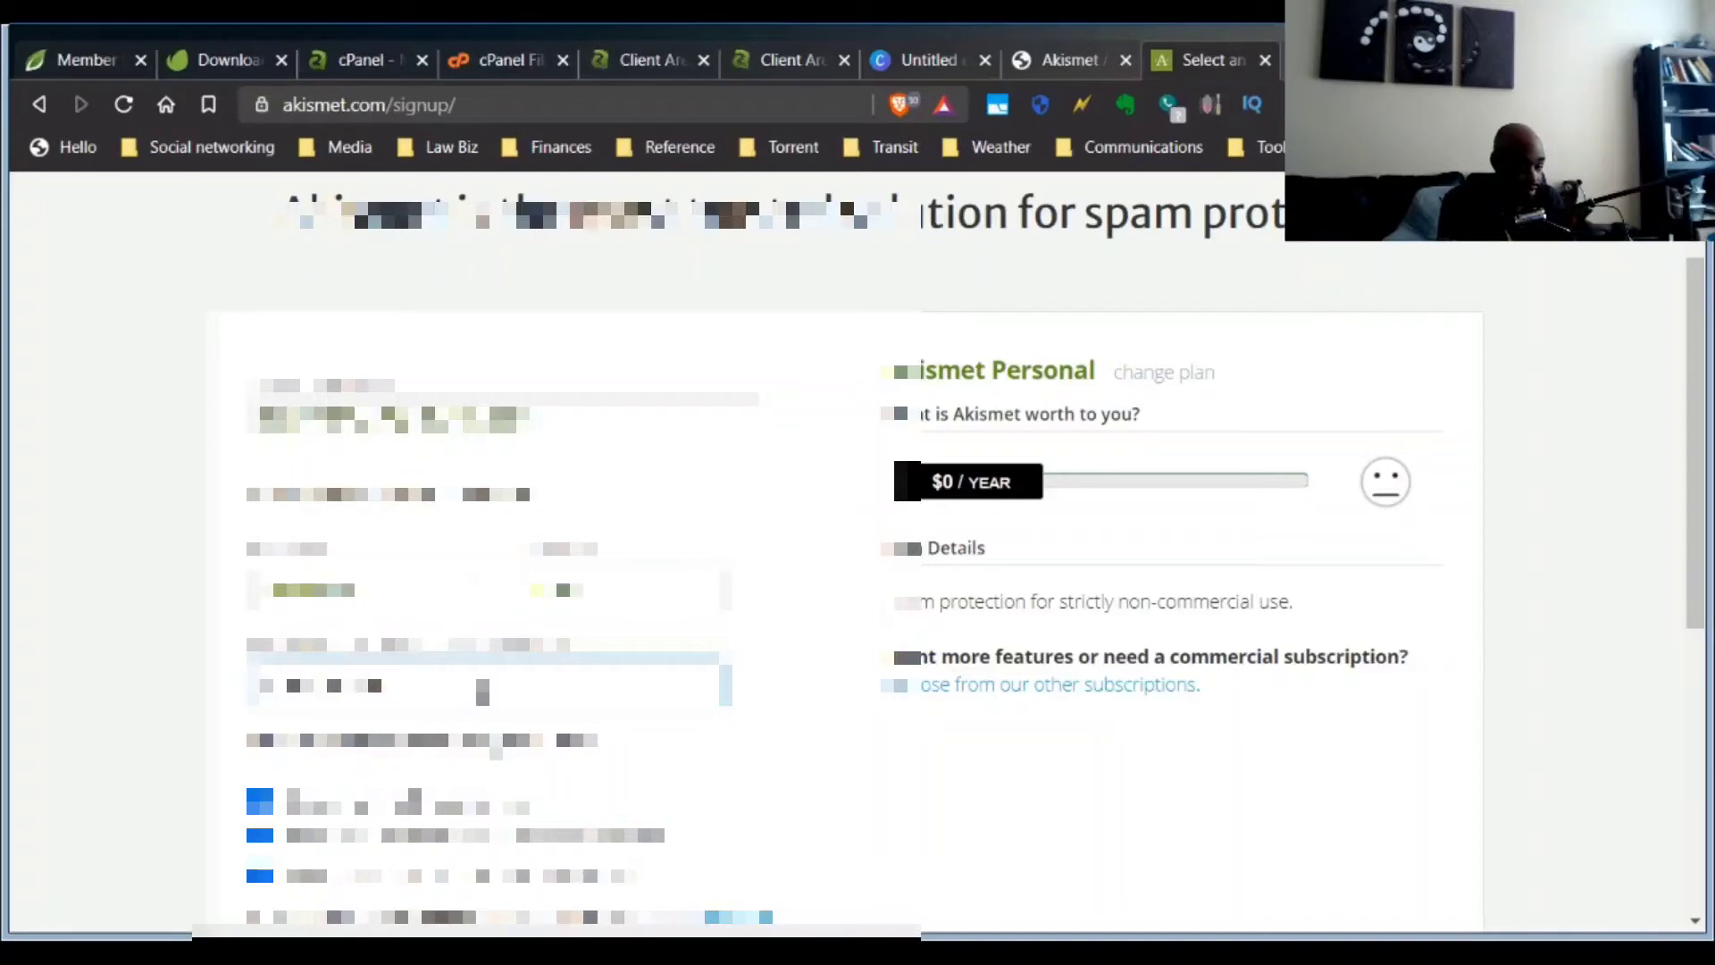
scroll(482, 692, down, 1)
scroll(415, 541, down, 1)
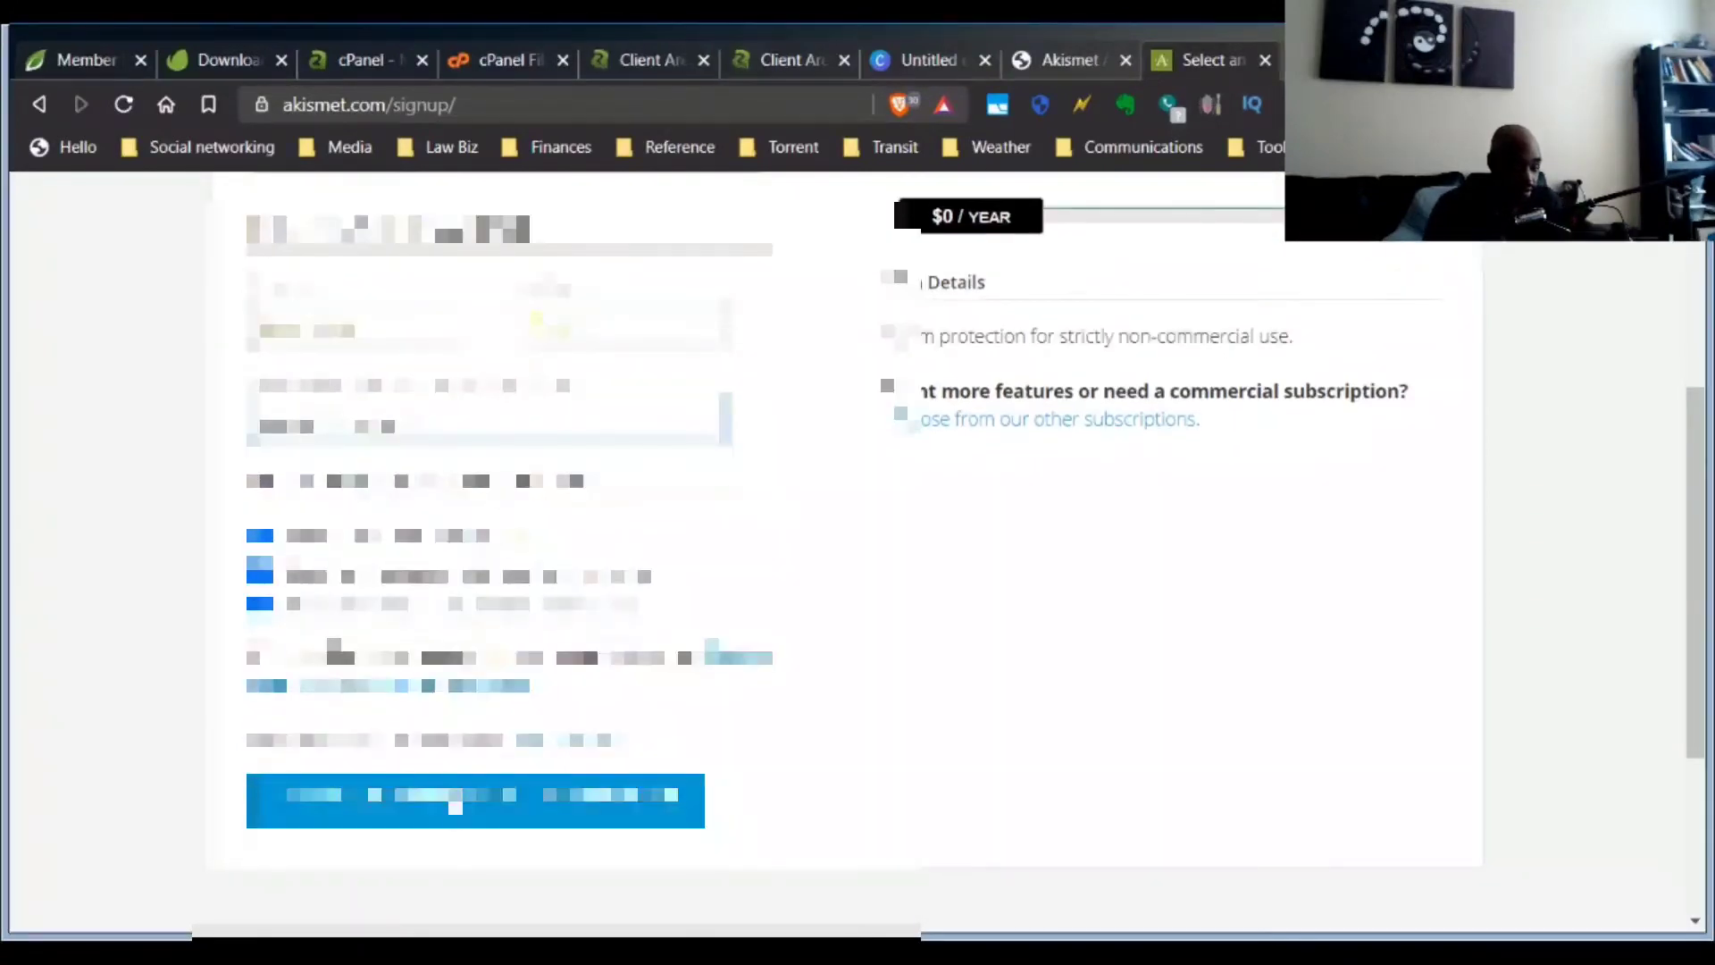
click(452, 809)
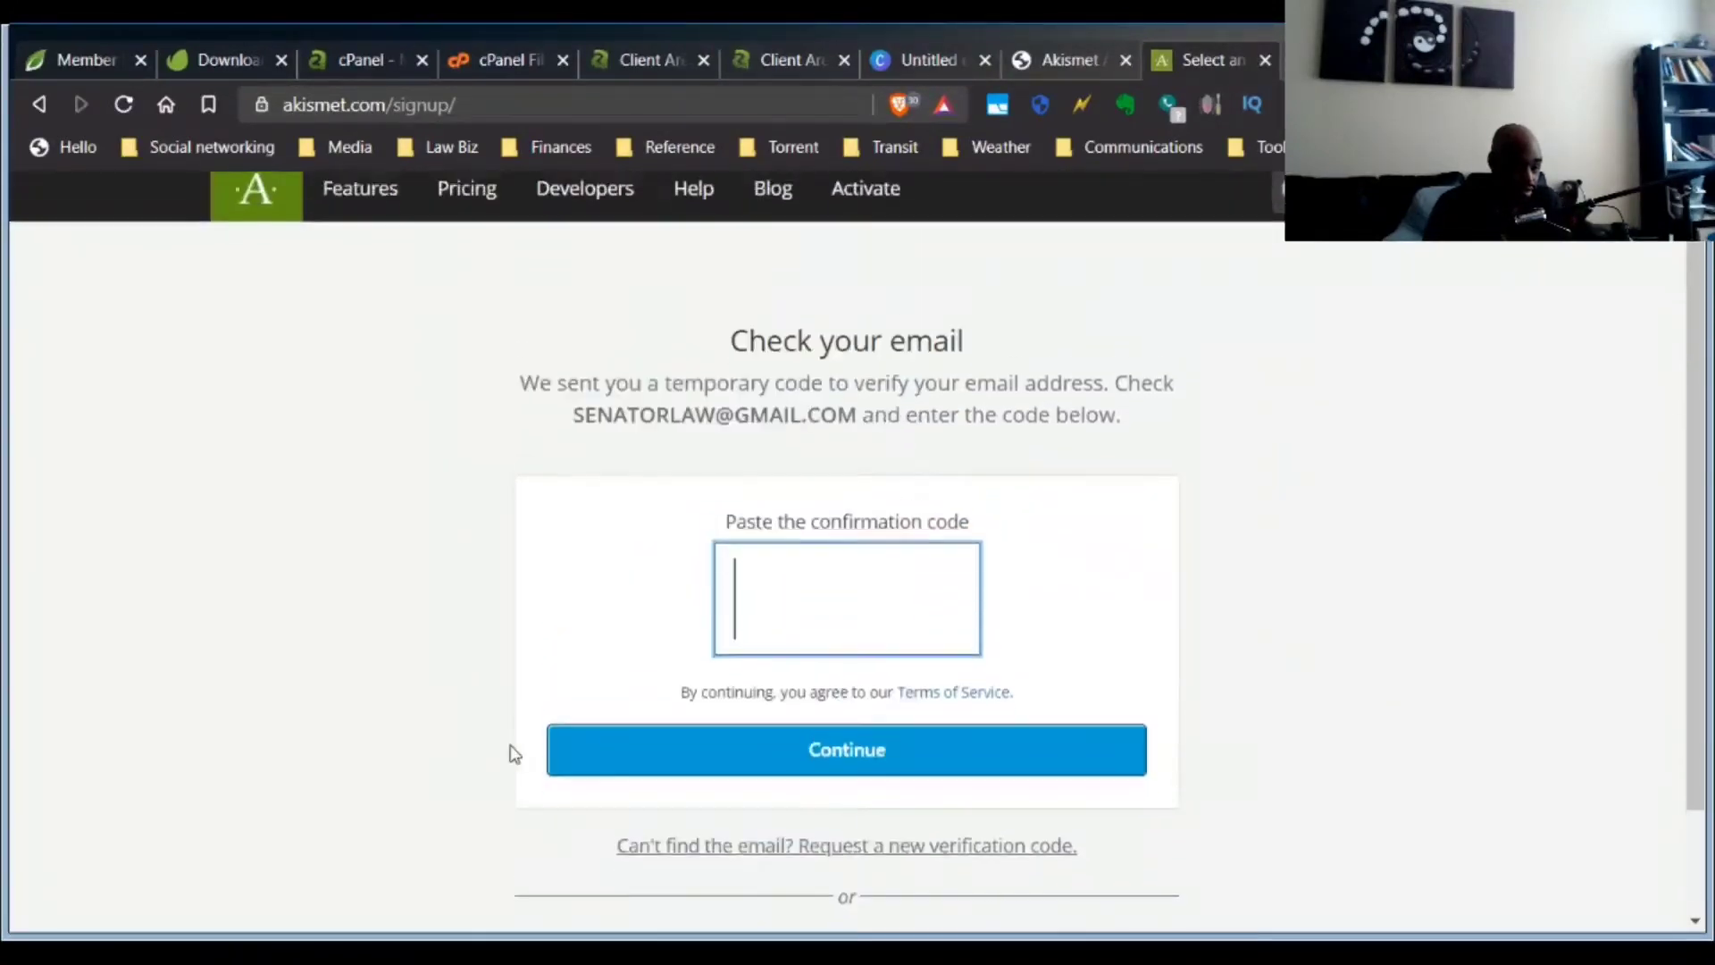
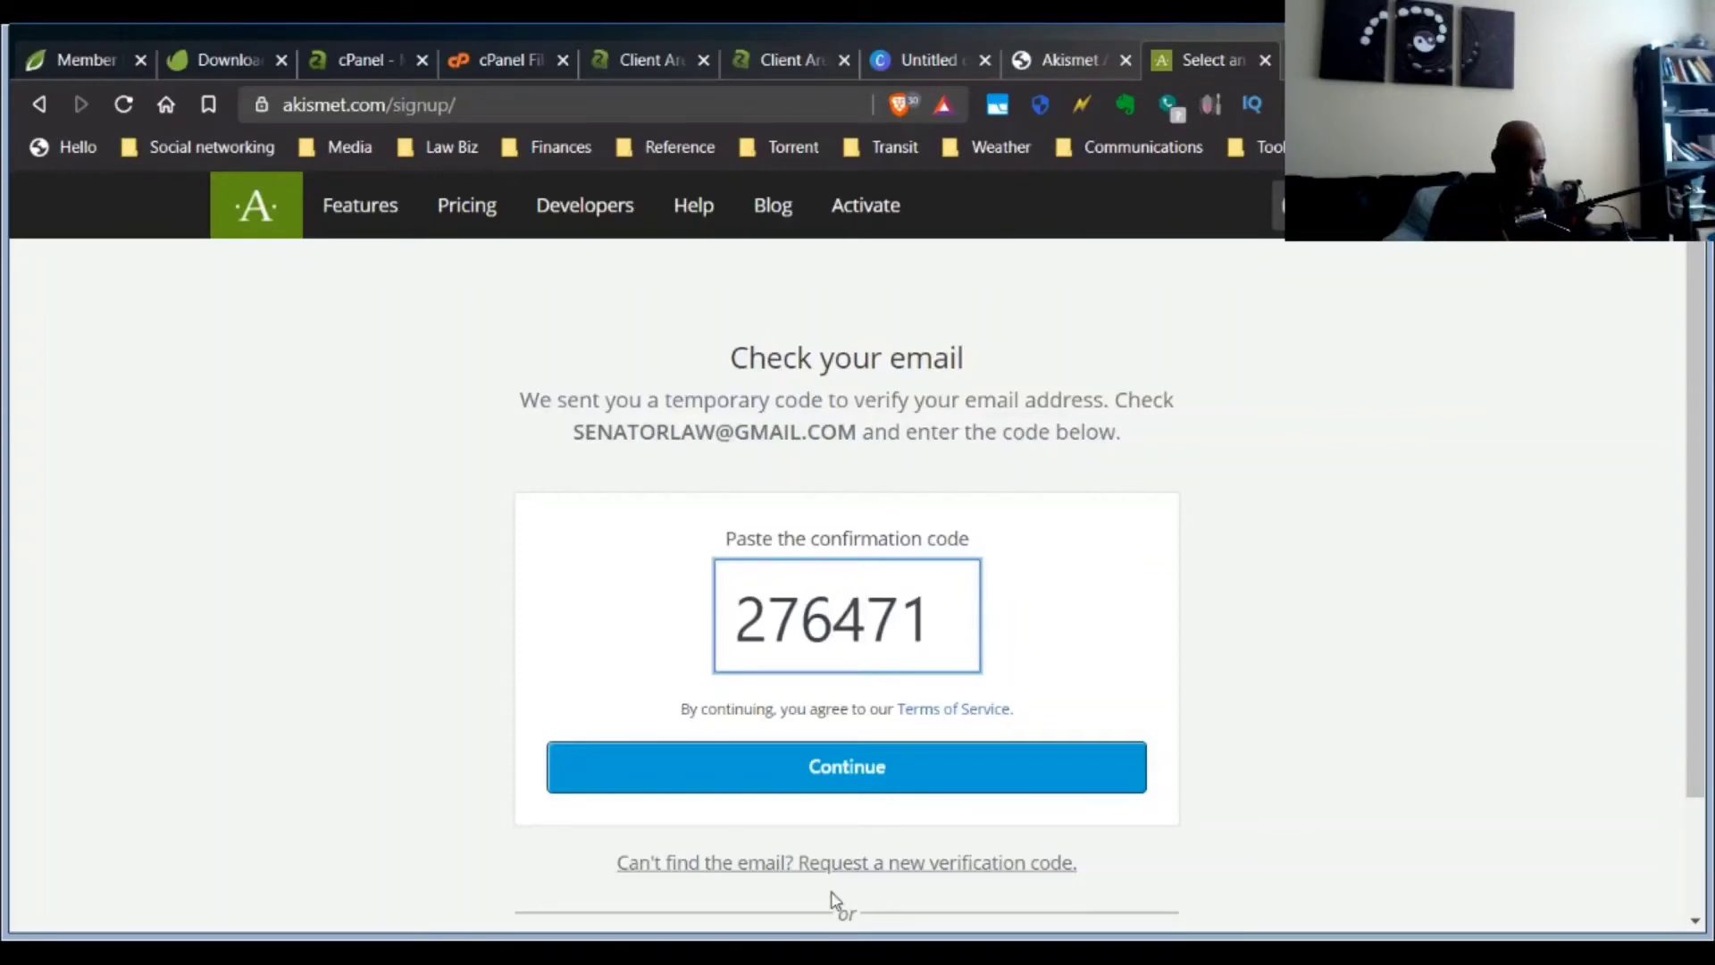
Step: Enter the e-mailed verification code and submit it to finish the Akismet signup
click(626, 773)
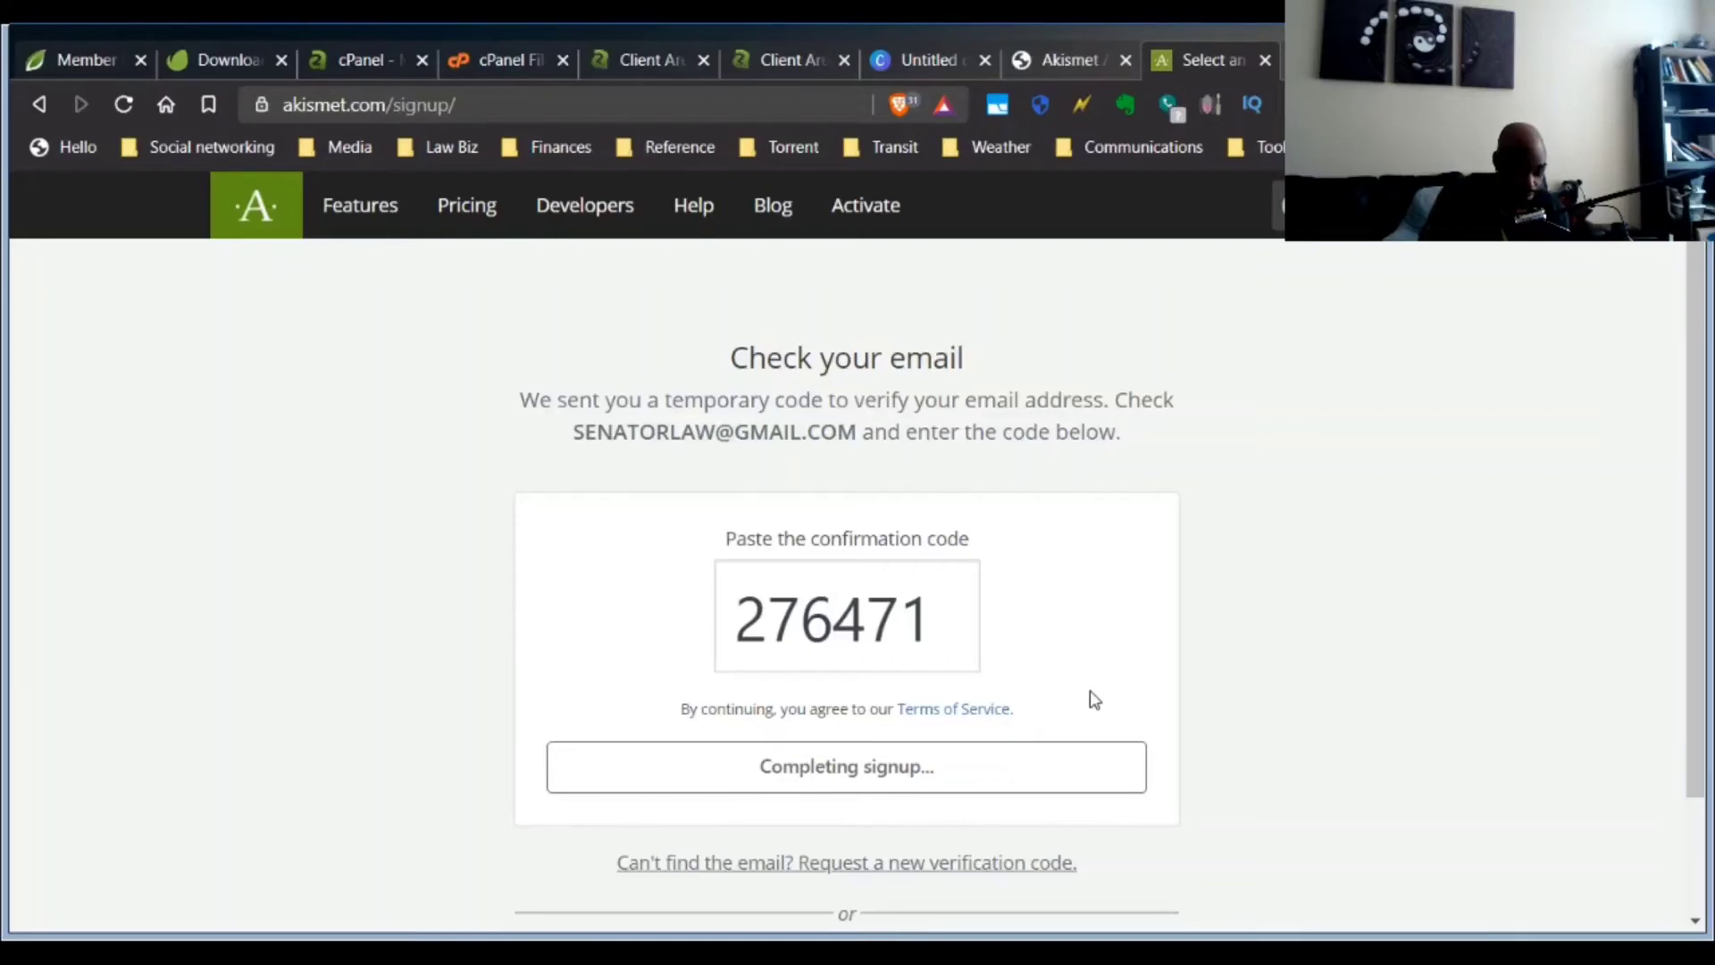
scroll(1095, 699, down, 2)
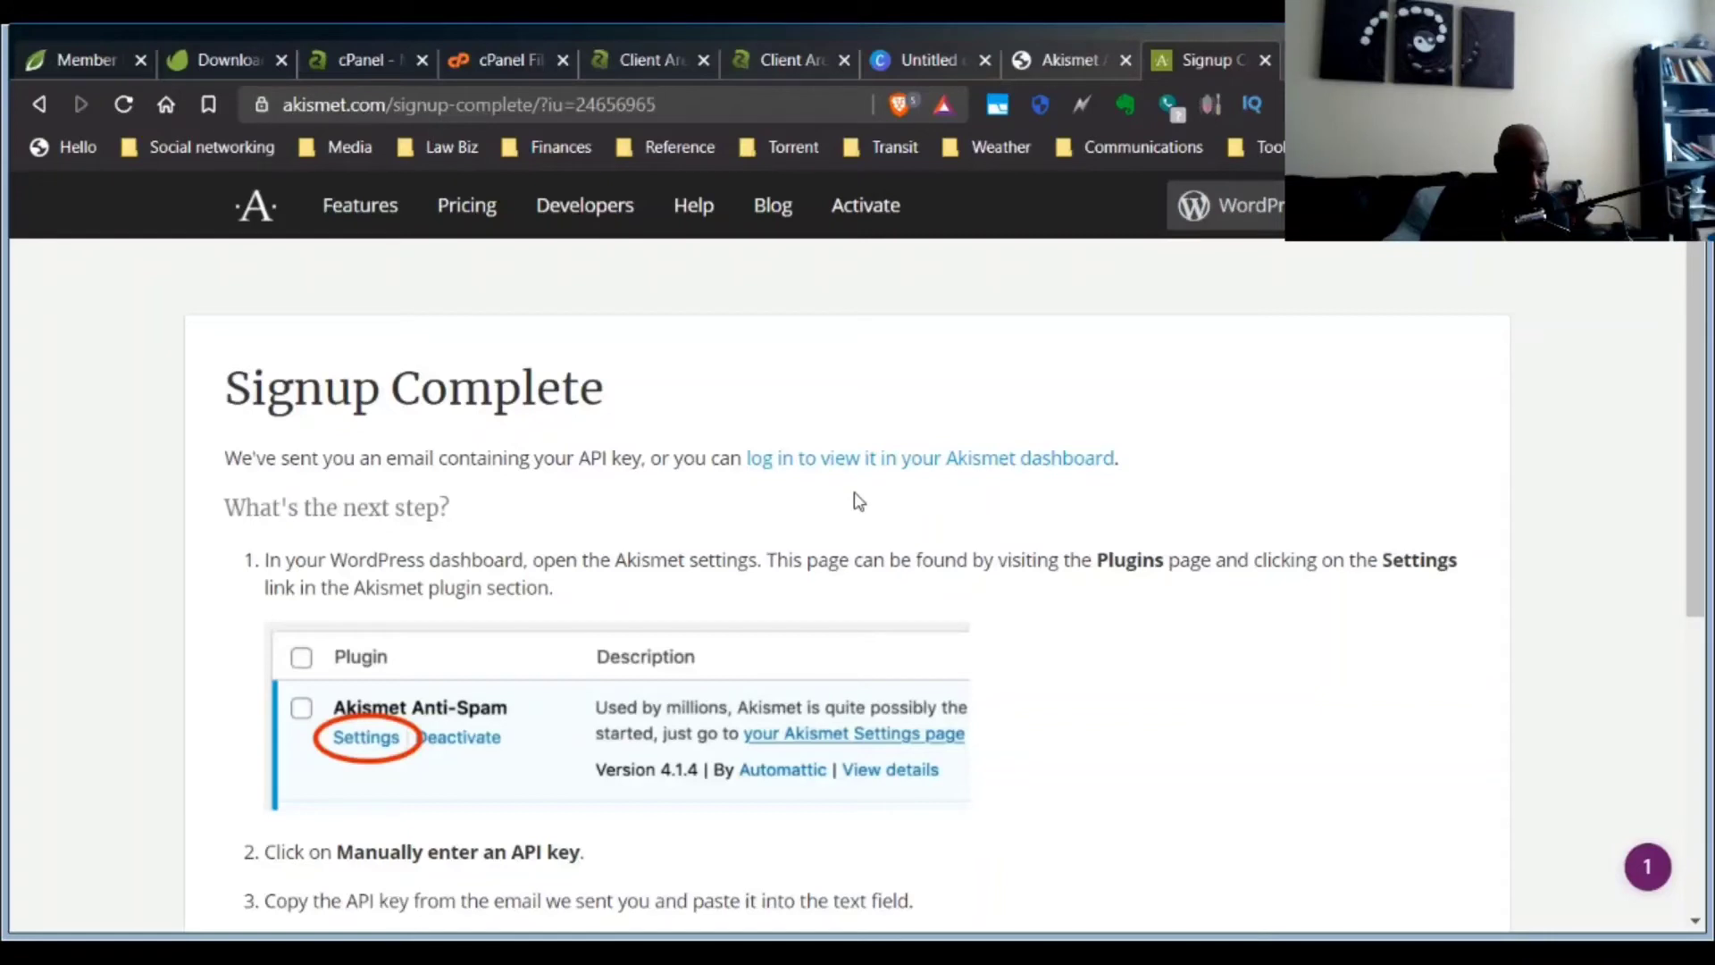
Step: Reload the Akismet settings page and connect the site by manually entering the API key
click(1054, 64)
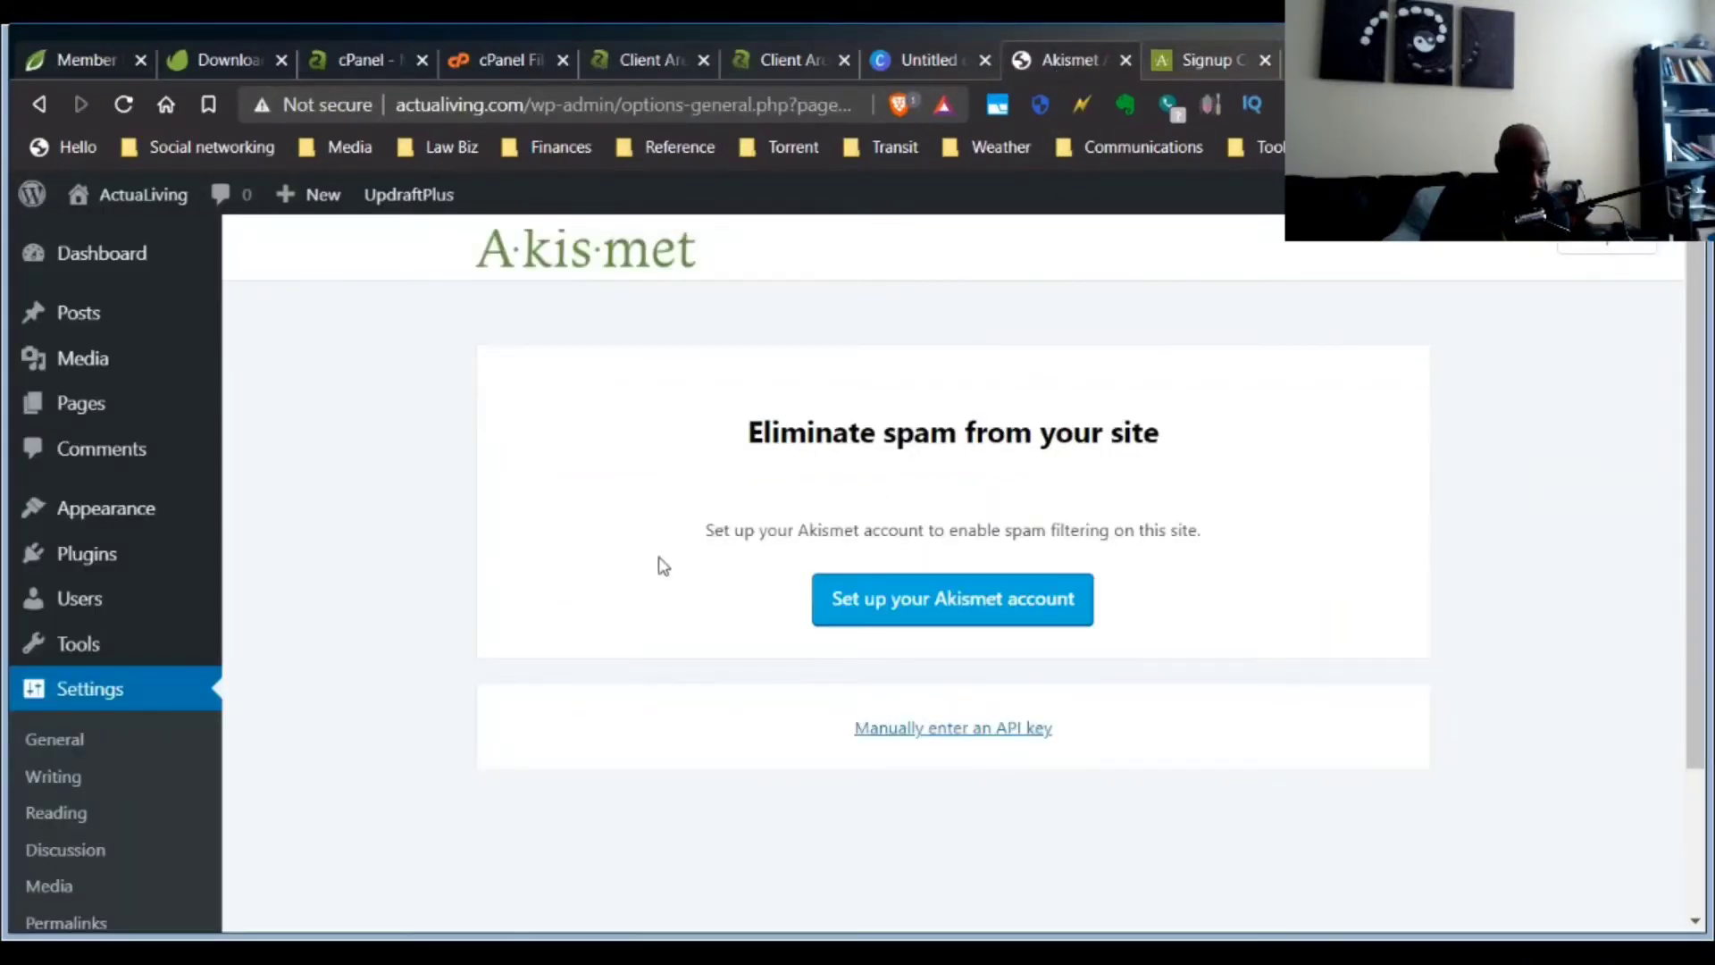
click(124, 106)
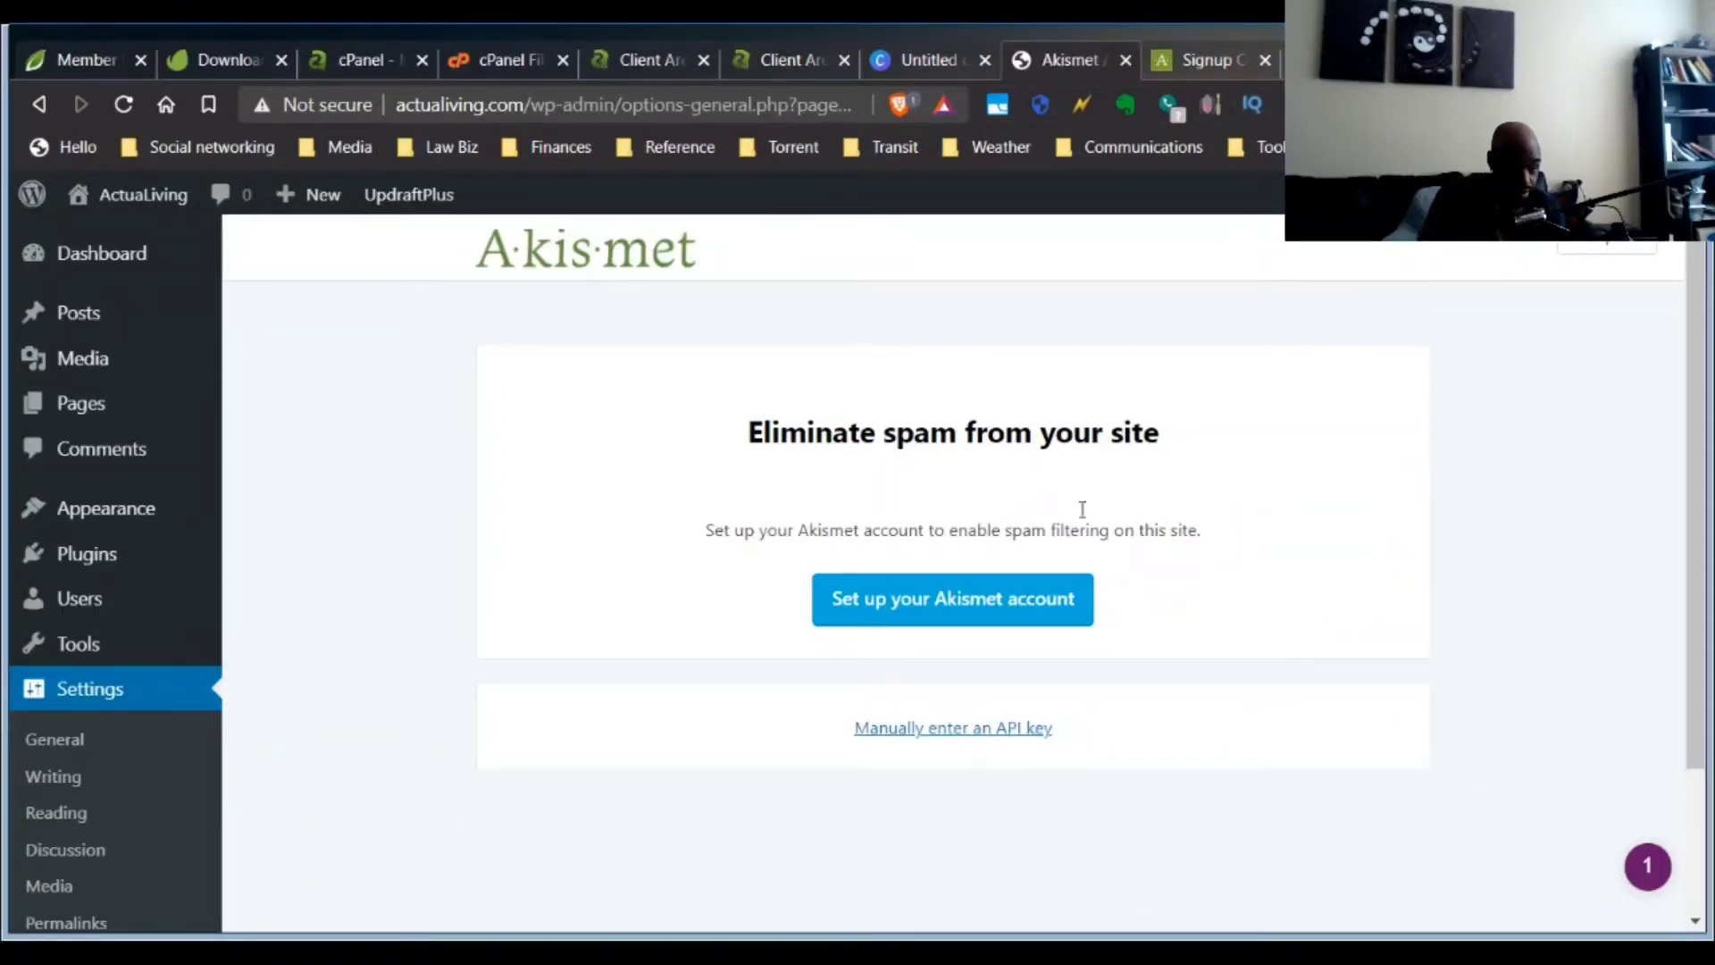
click(927, 728)
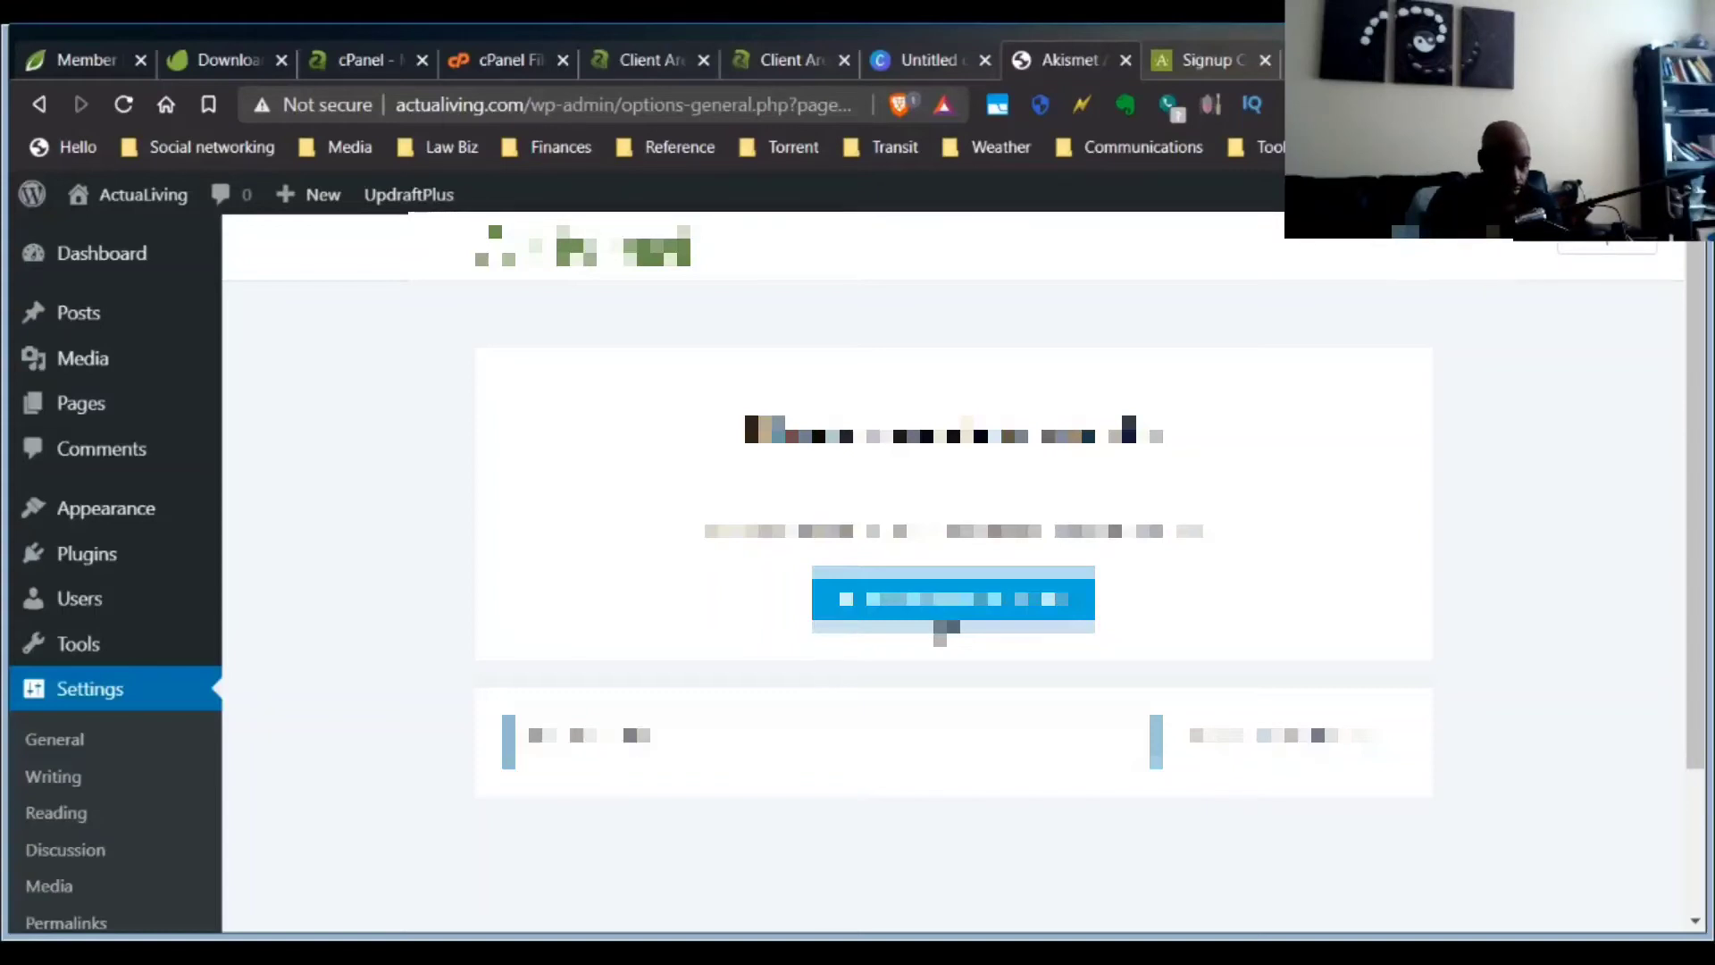
click(1301, 755)
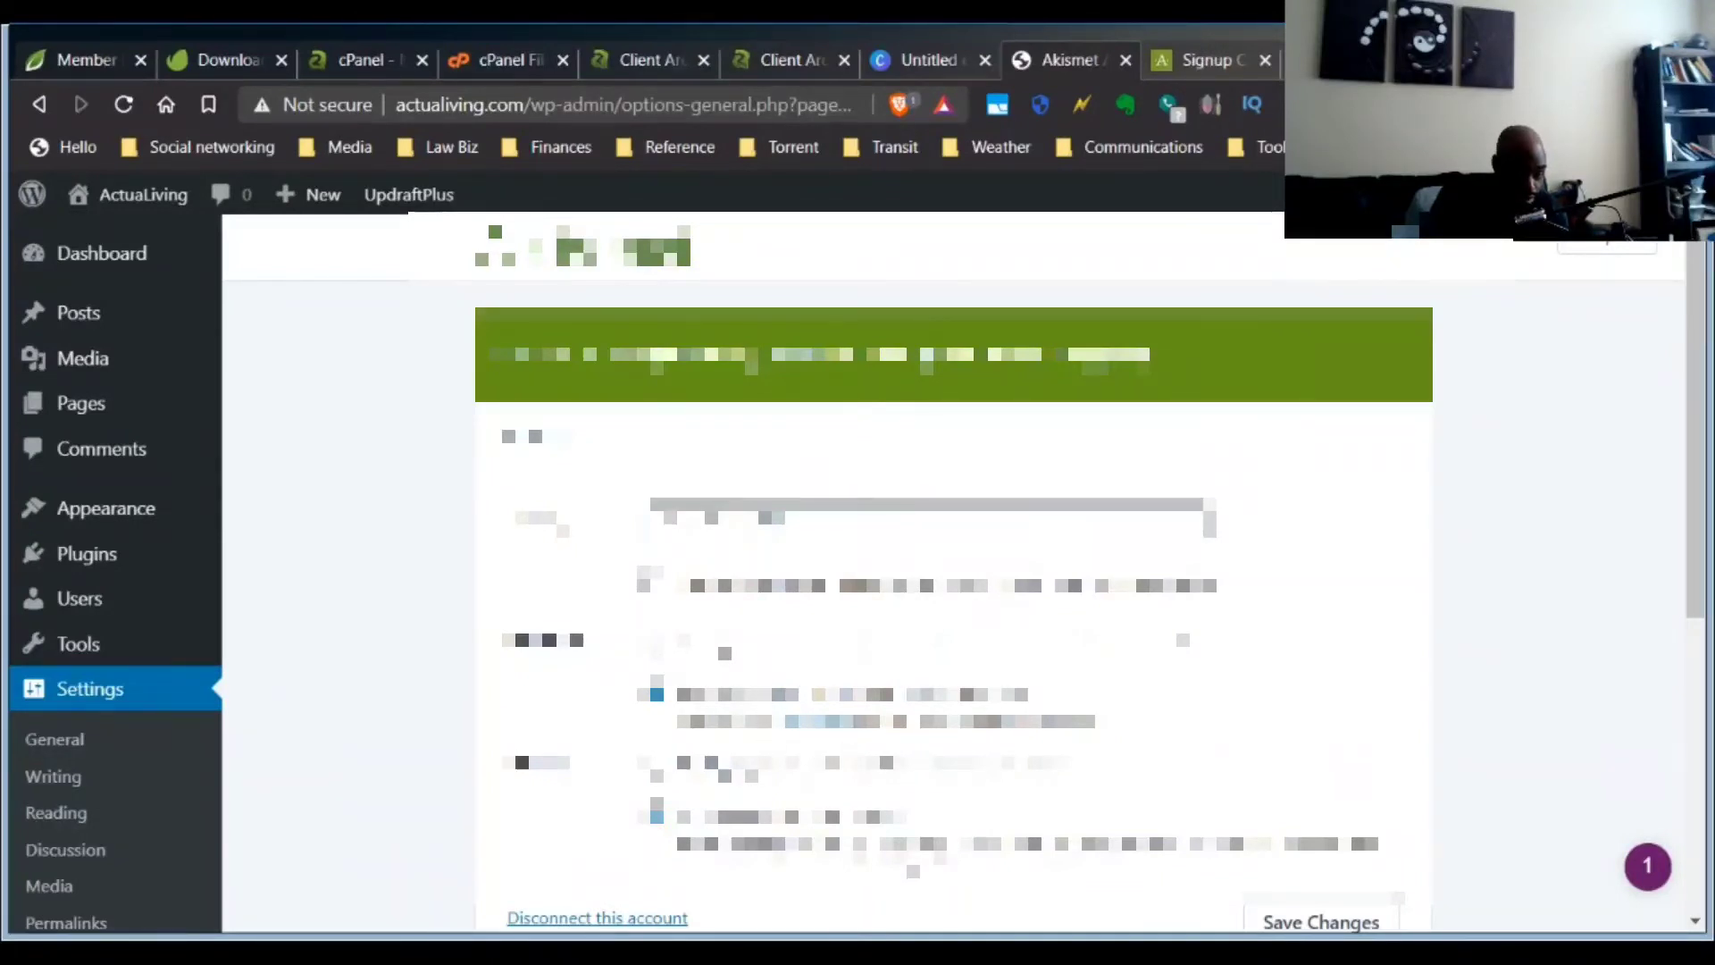
scroll(954, 572, down, 5)
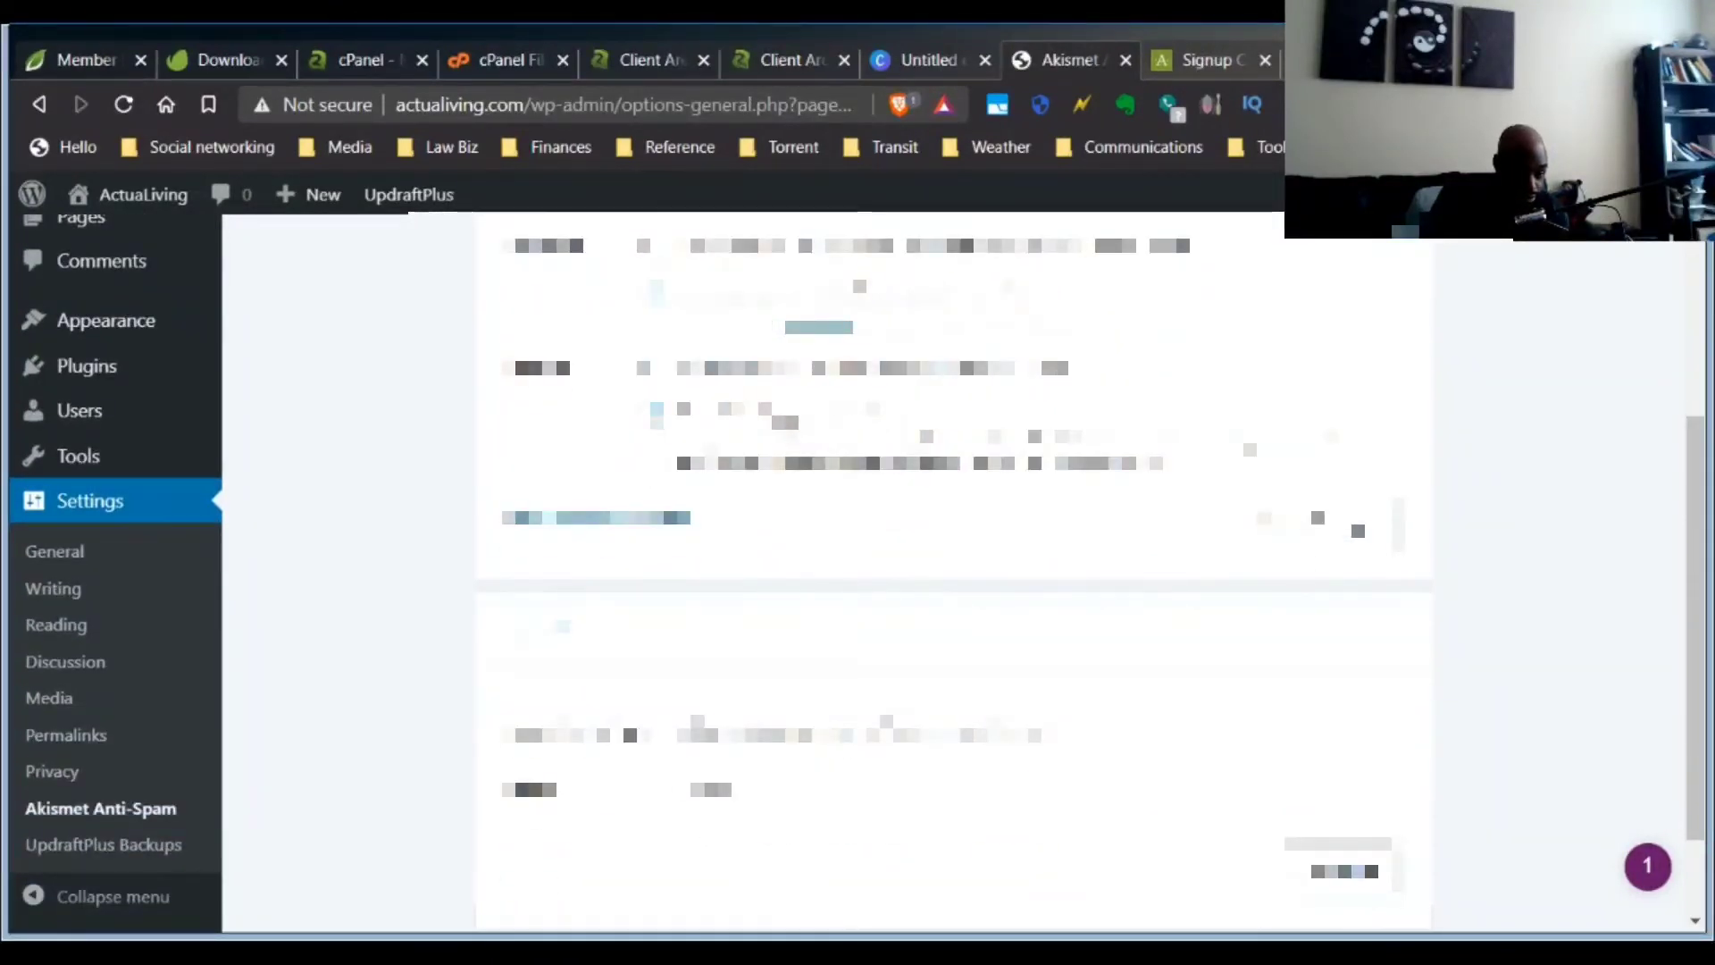
scroll(884, 717, down, 2)
scroll(884, 718, up, 1)
scroll(387, 598, up, 5)
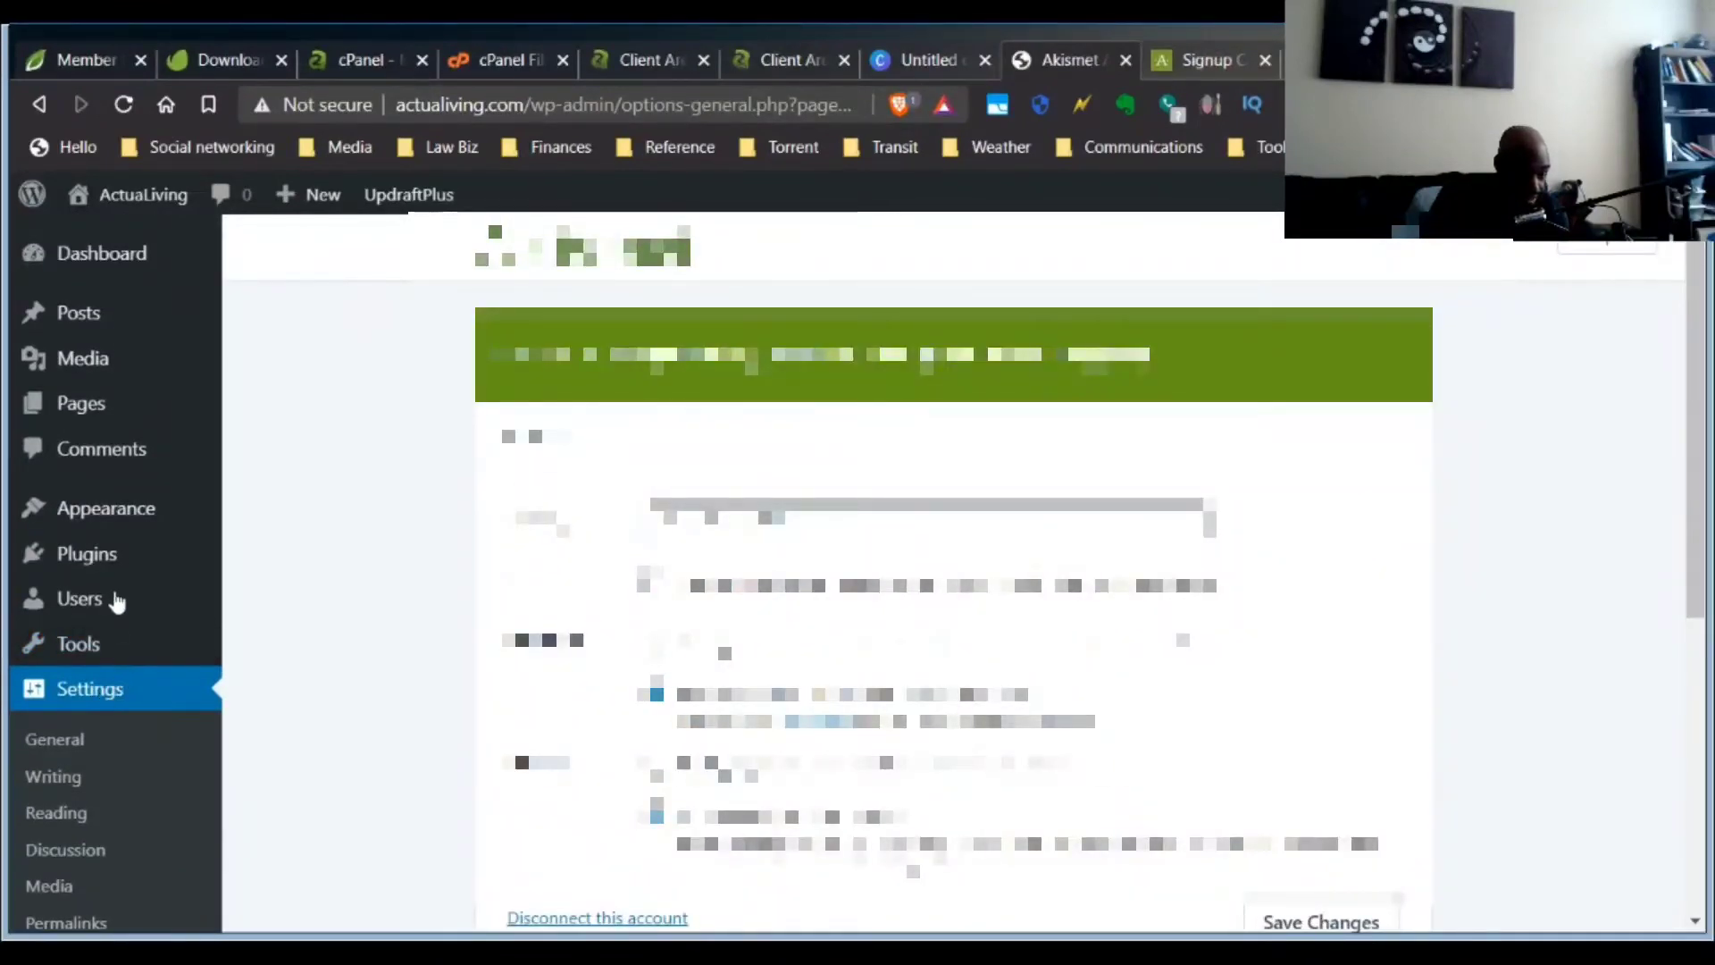
mouse_move(237, 559)
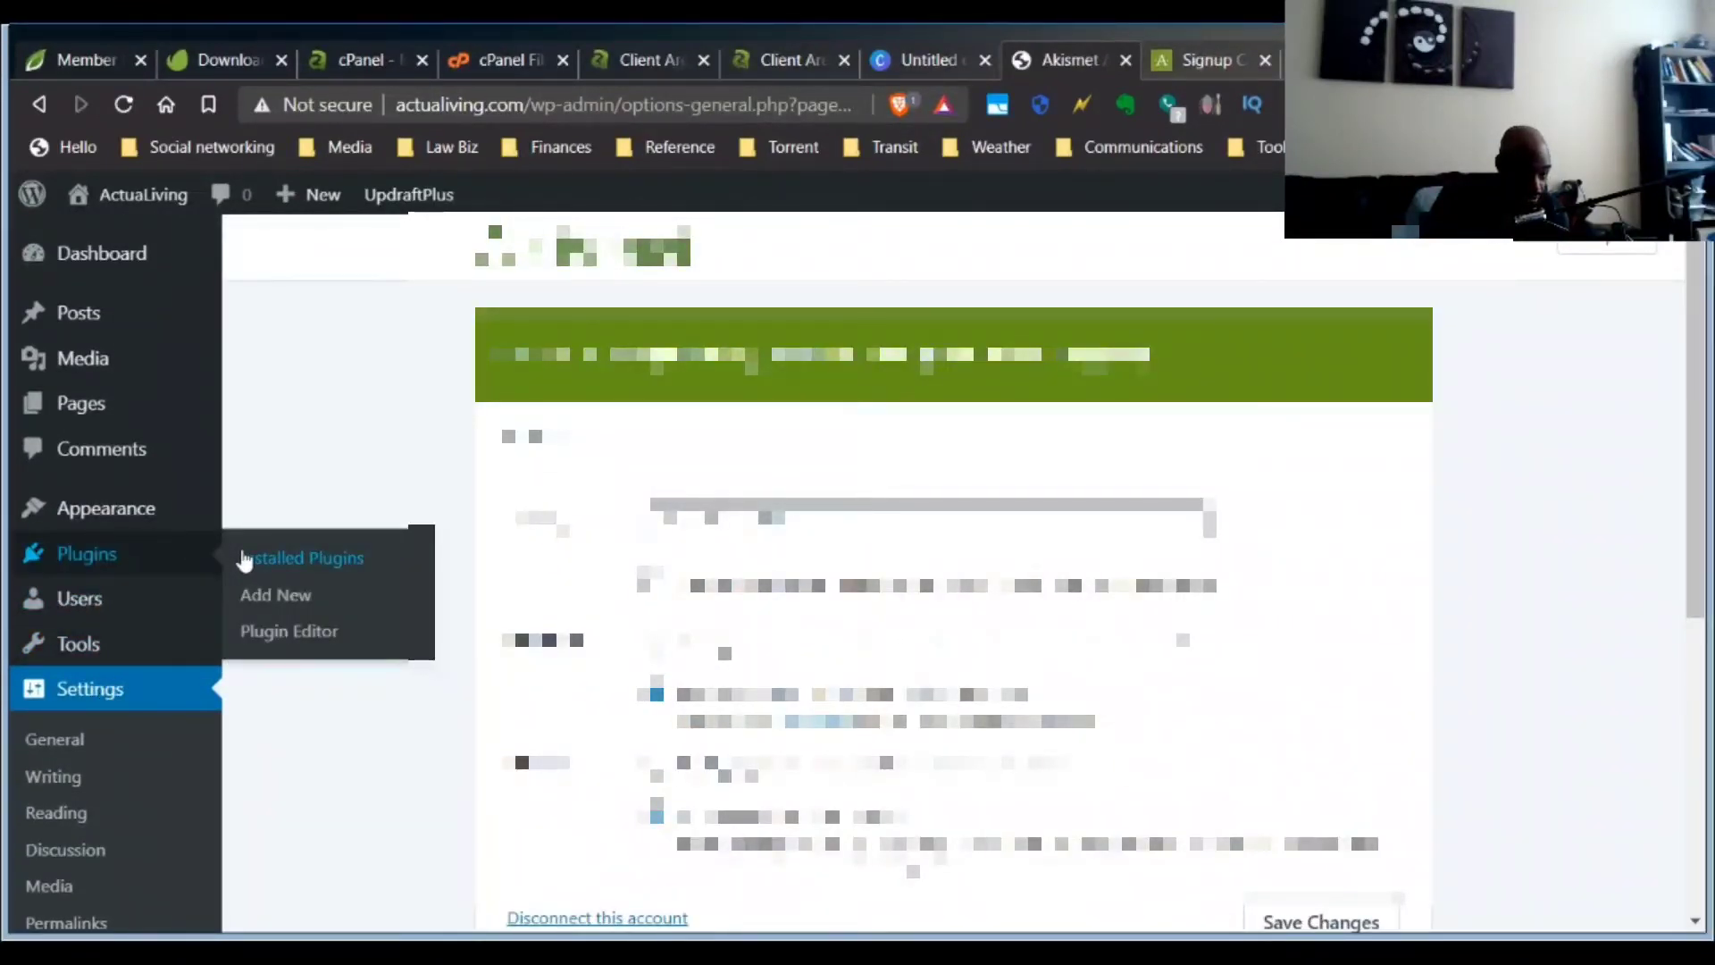
Step: Upload, install and activate the thrive-product-manager-1.2.4.zip plugin
click(277, 597)
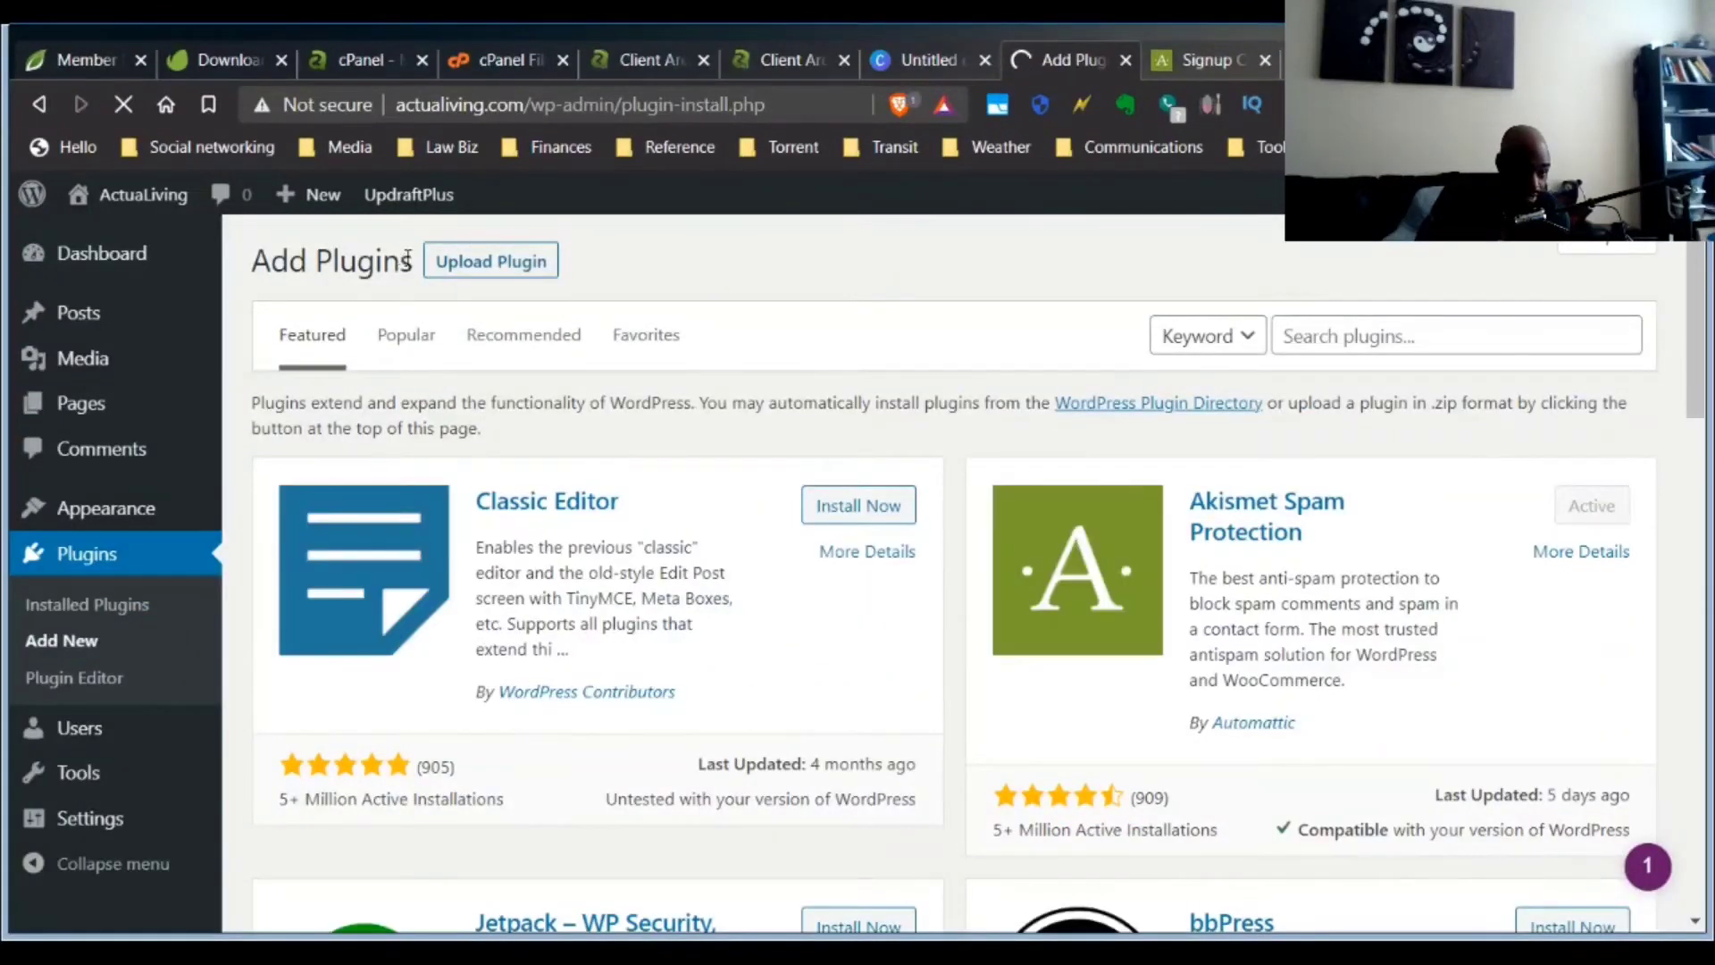
click(483, 266)
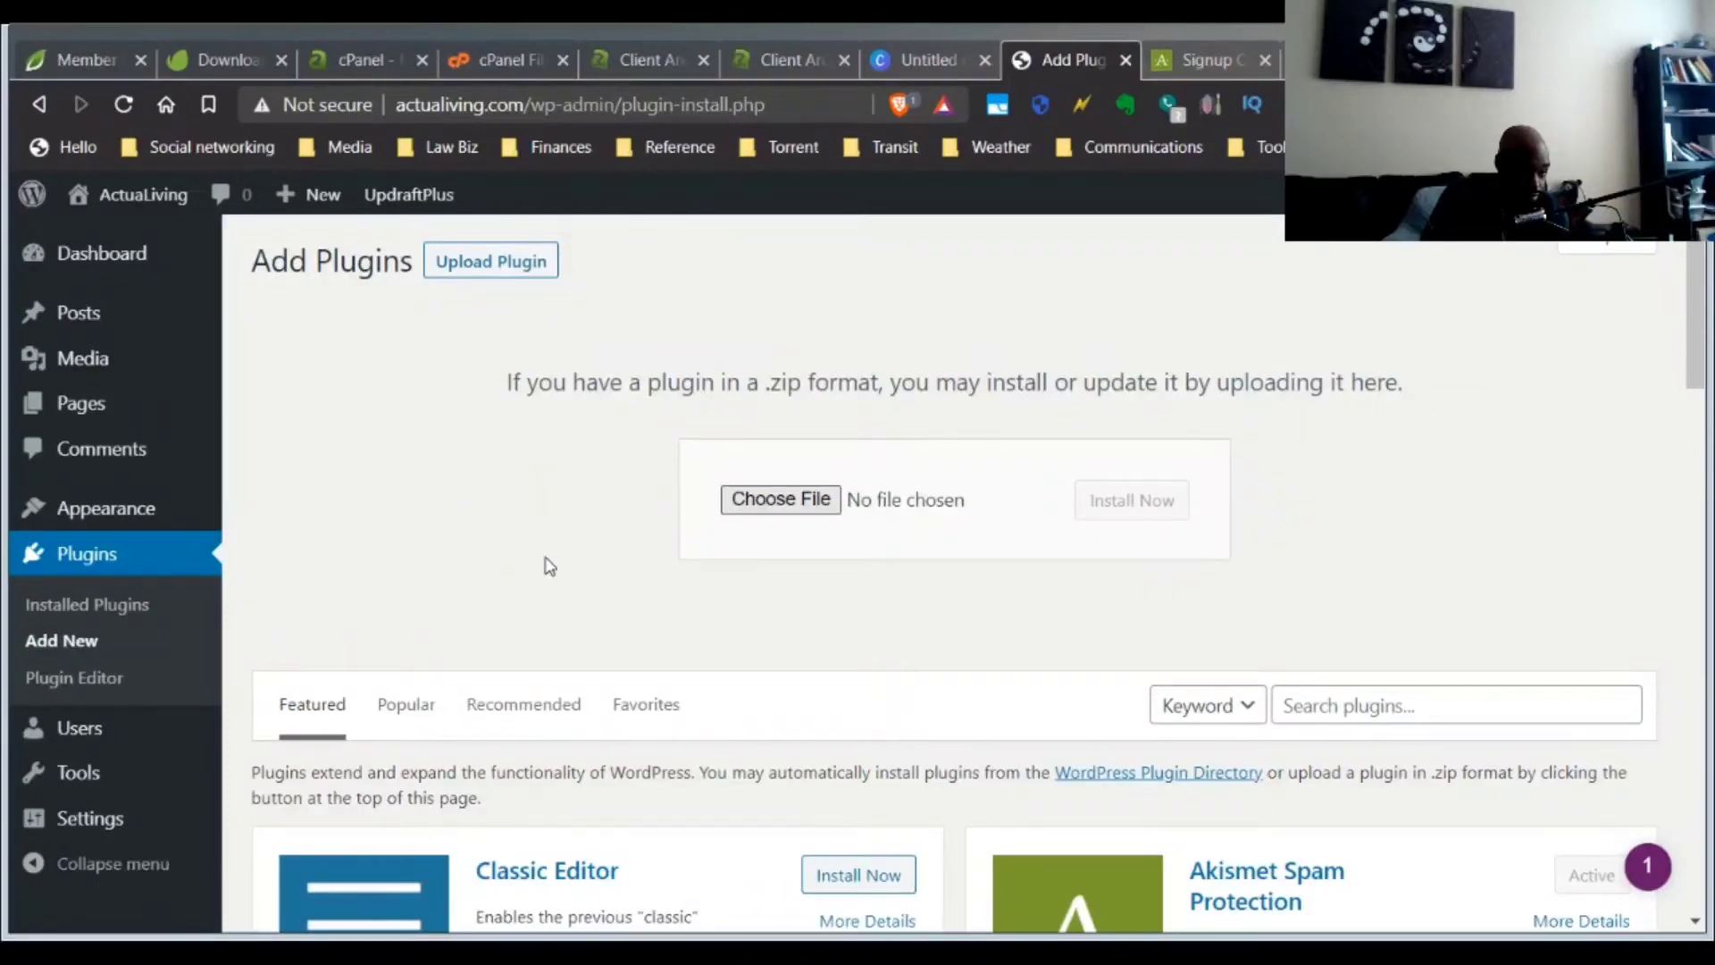
click(1133, 501)
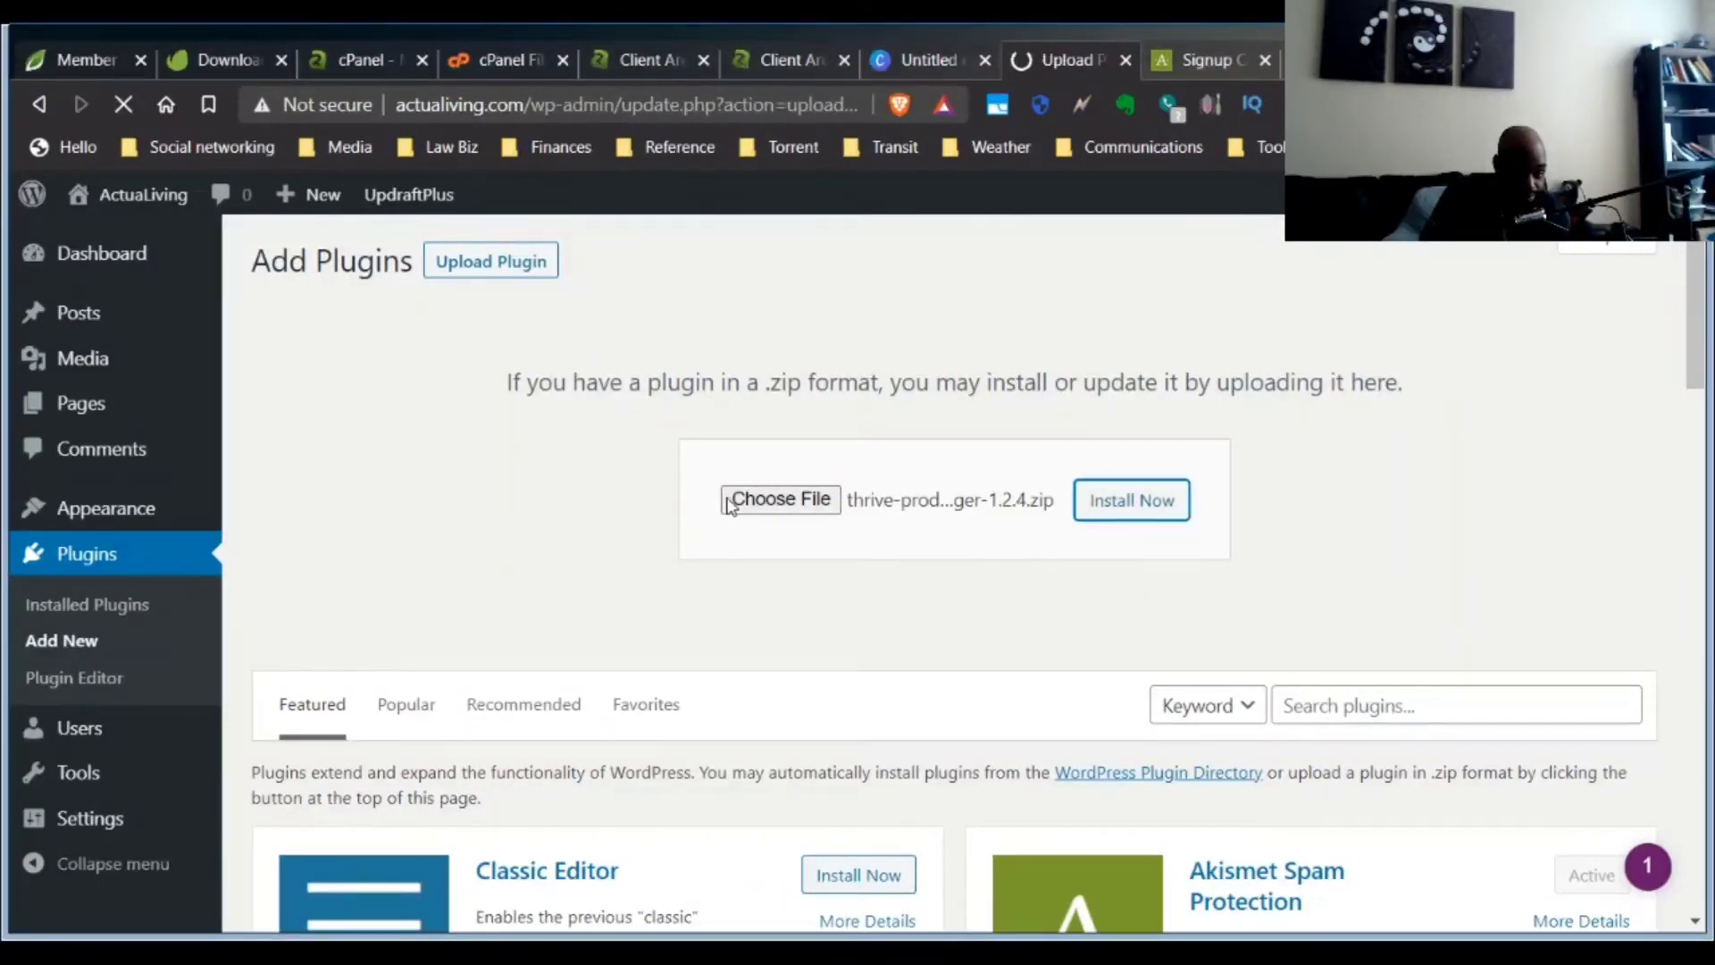
click(295, 496)
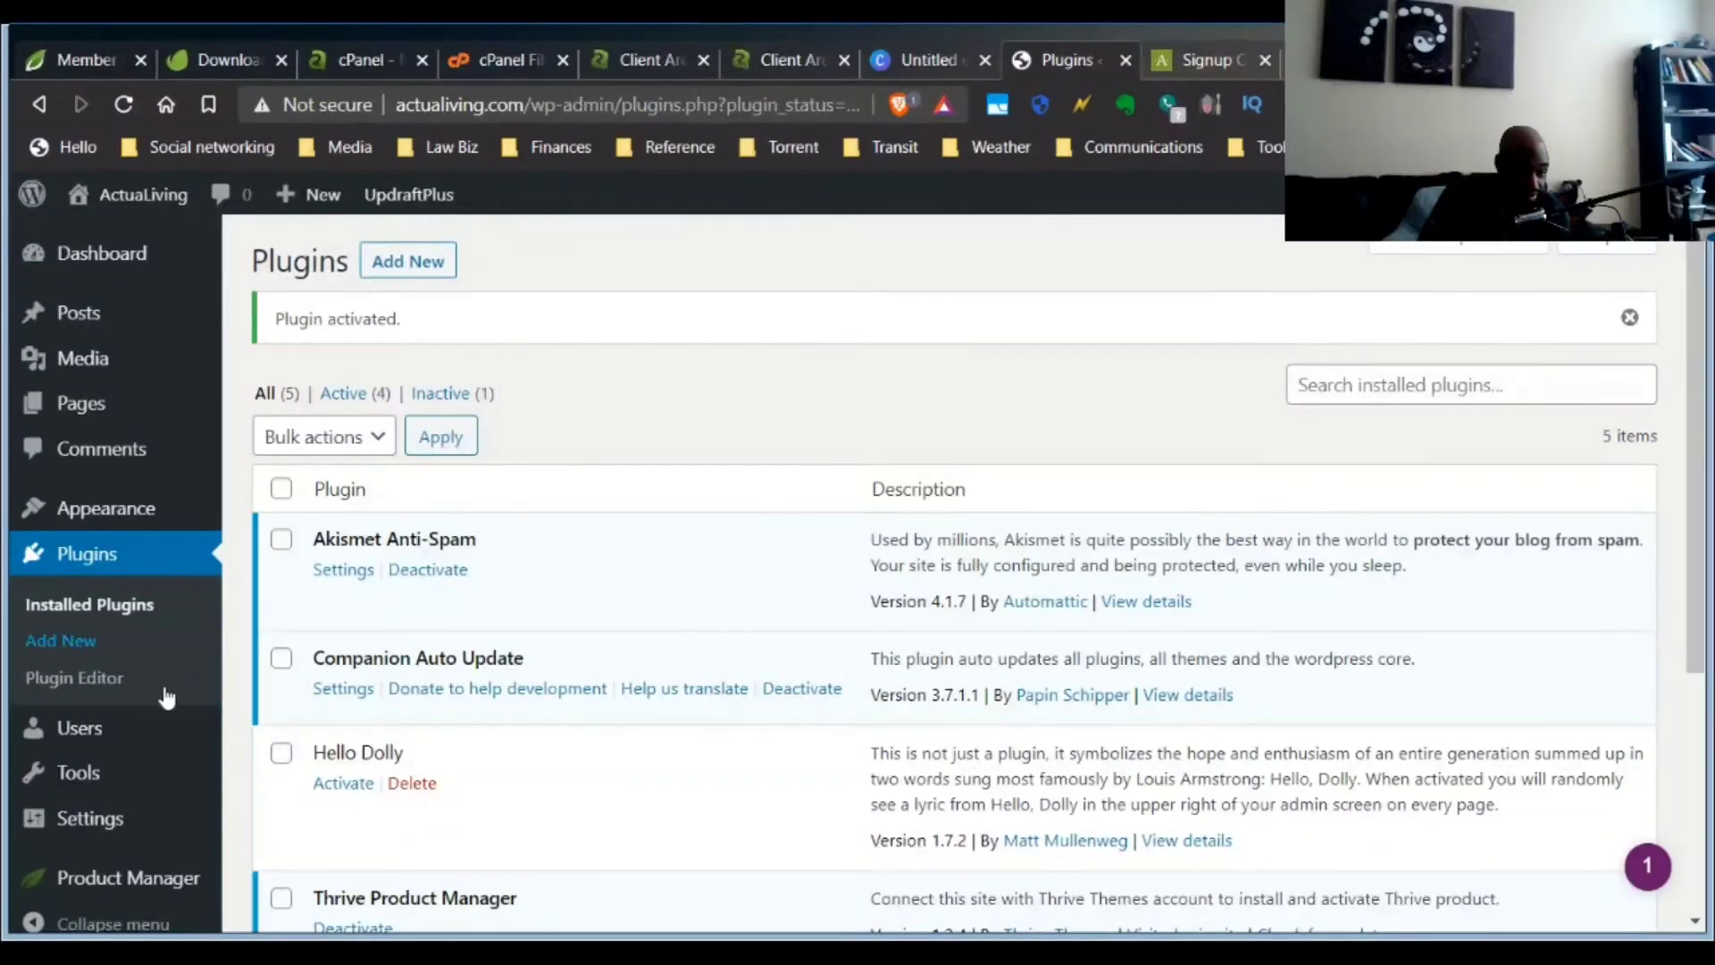
scroll(161, 715, down, 3)
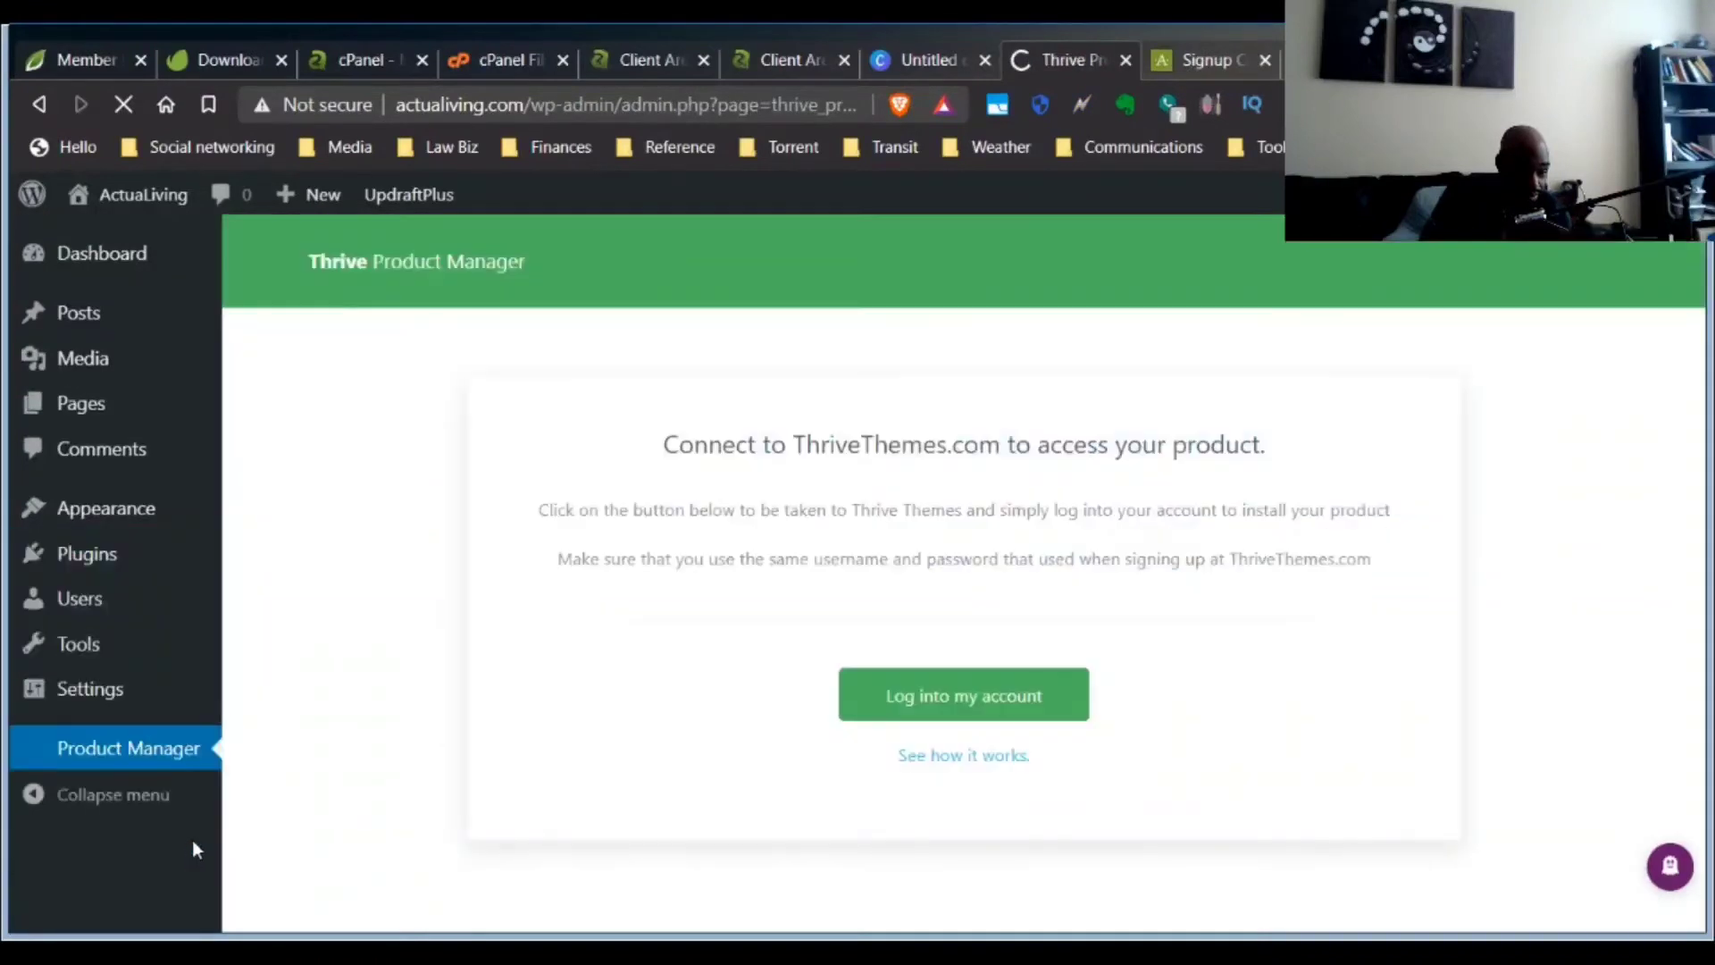
Step: Log into the Thrive account, select all plugins and the Shapeshift theme, and install and license them
click(1009, 690)
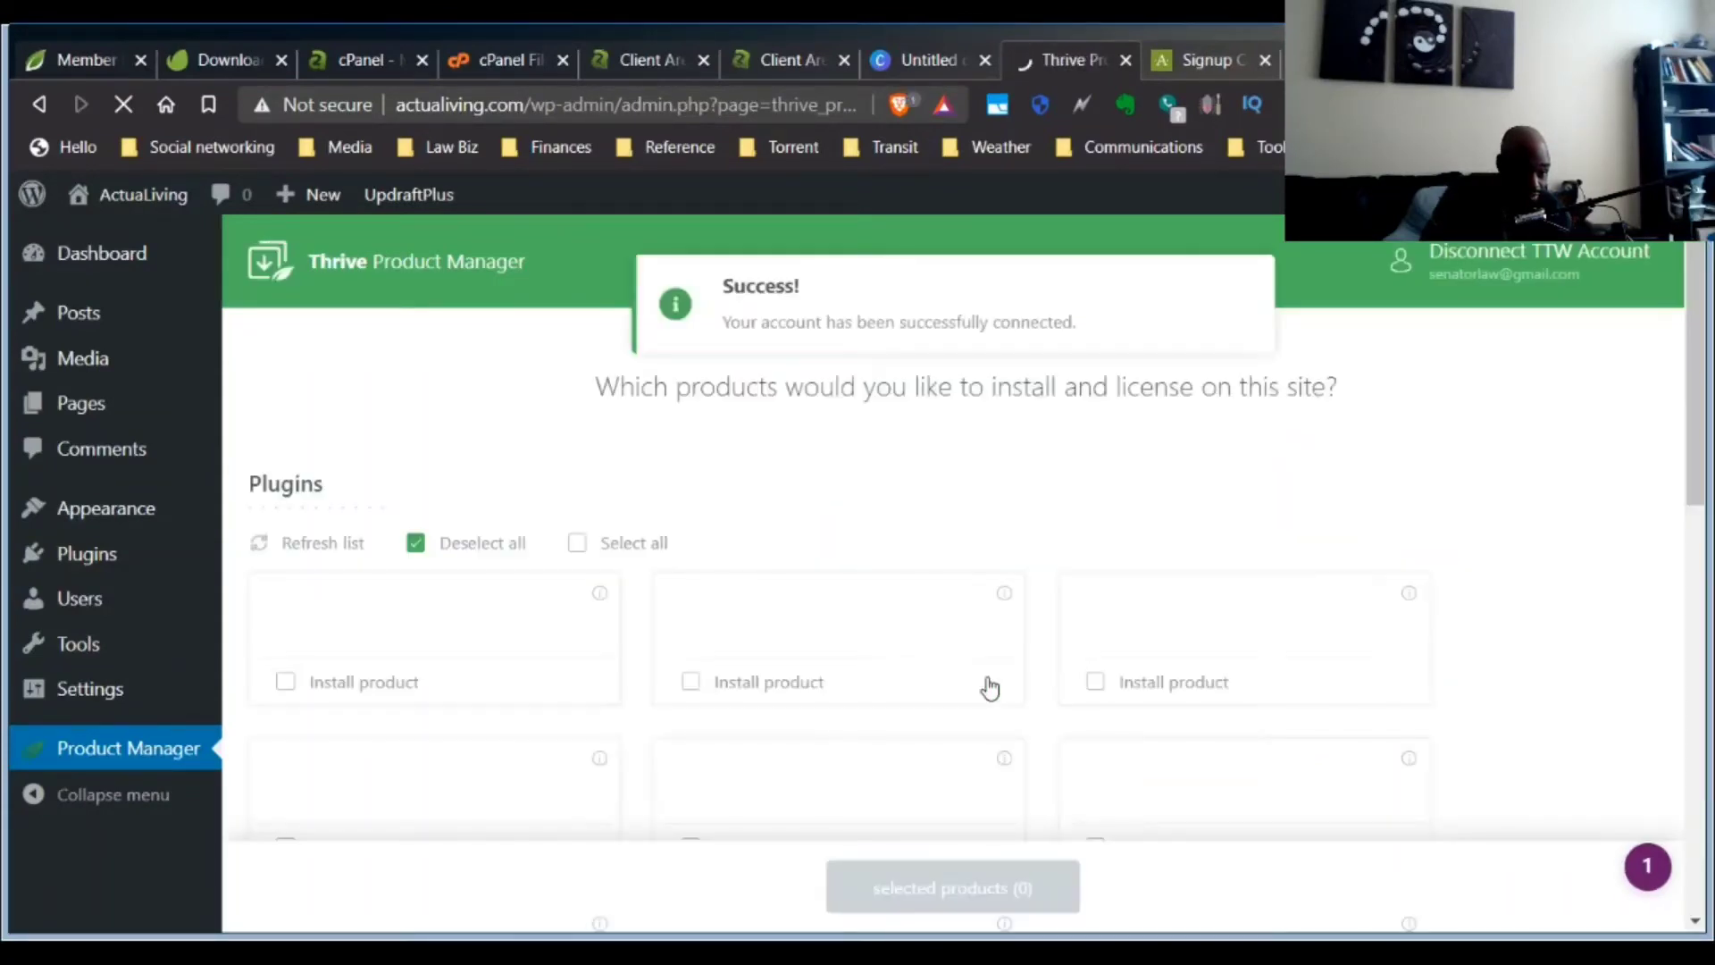
click(576, 542)
scroll(555, 712, down, 7)
scroll(527, 711, down, 2)
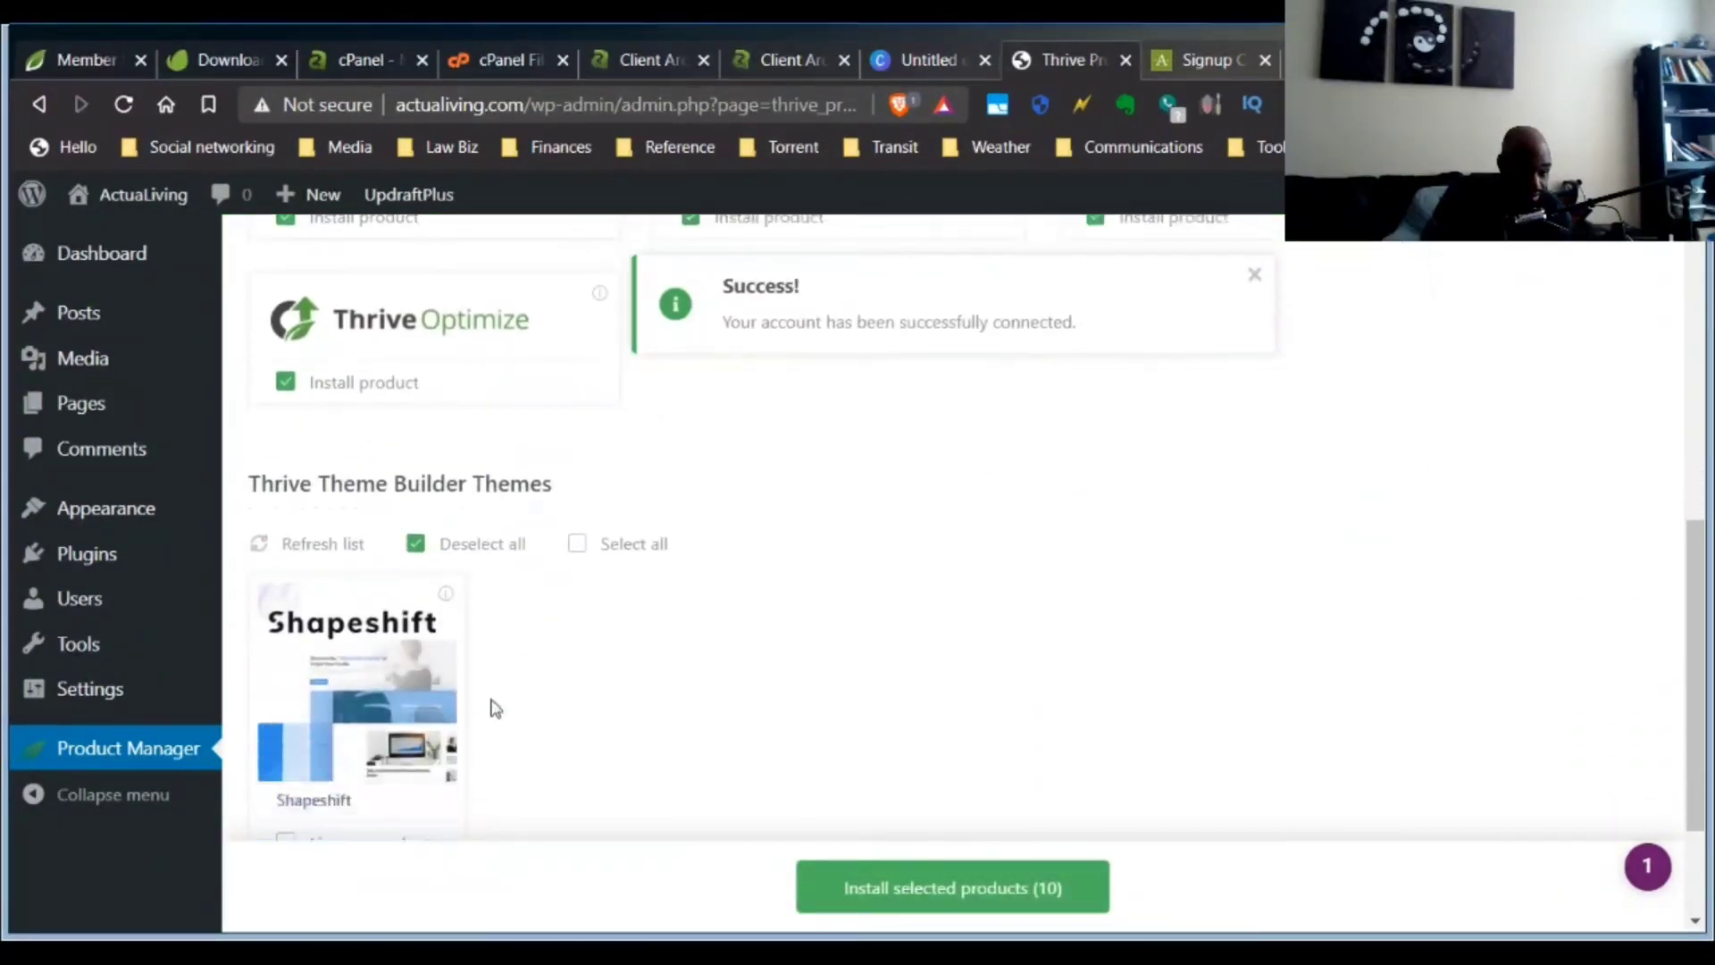
click(576, 543)
scroll(626, 691, down, 3)
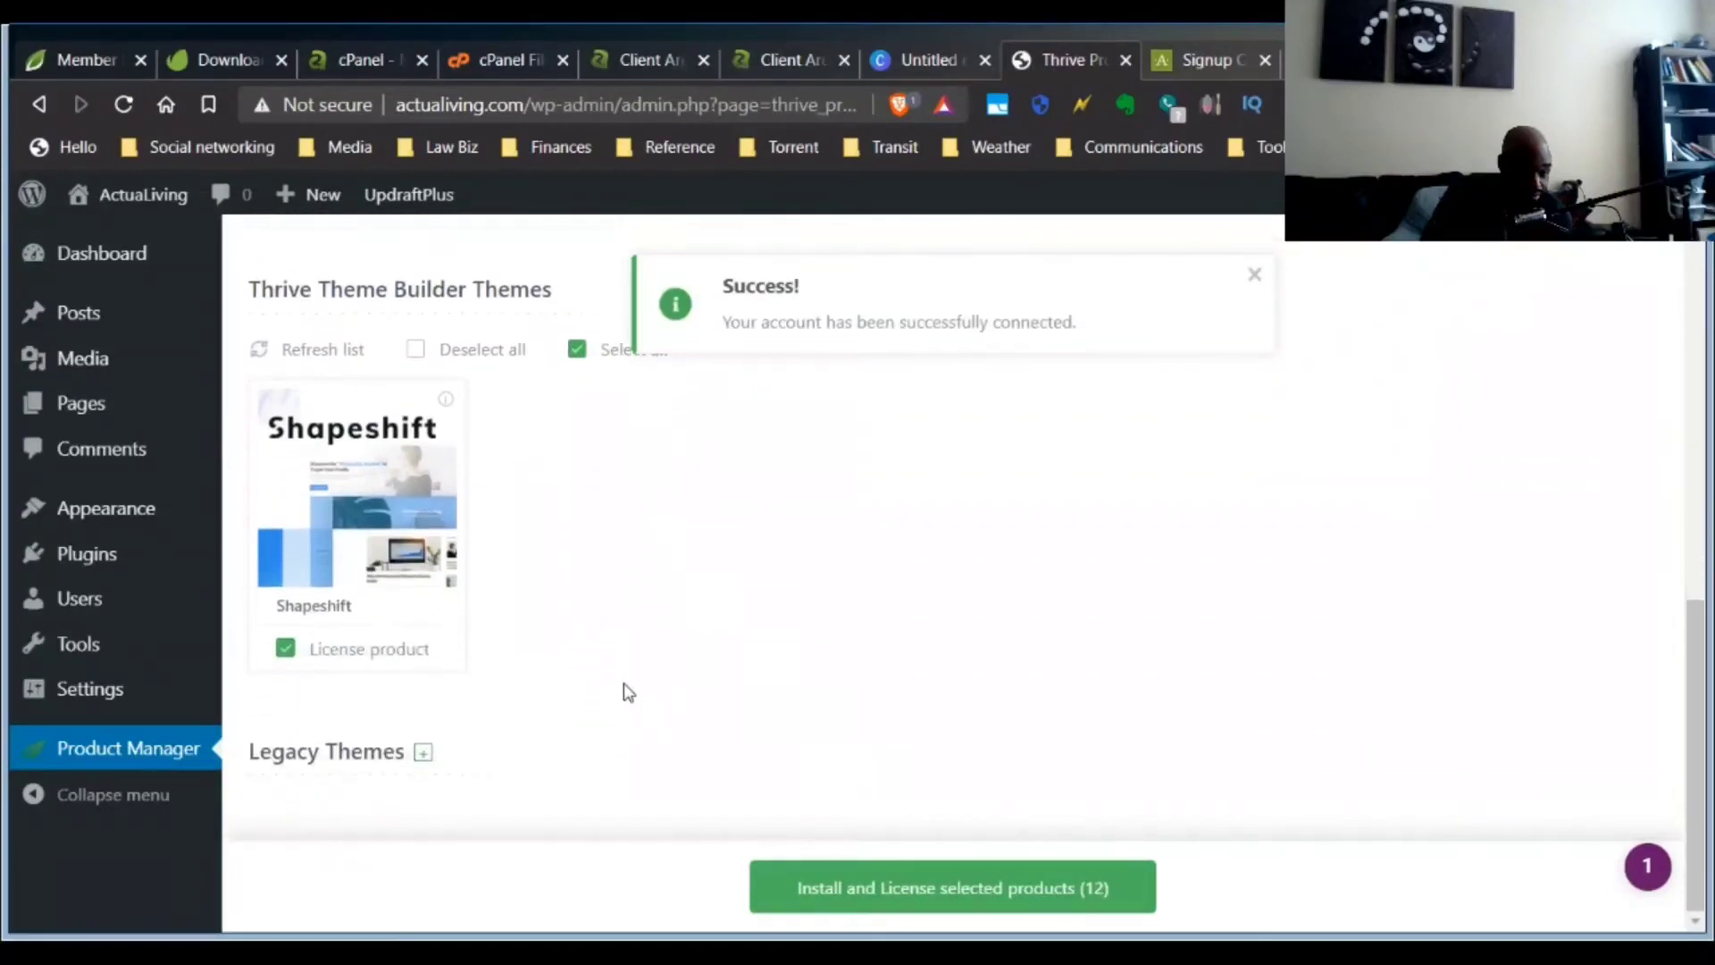
click(1008, 890)
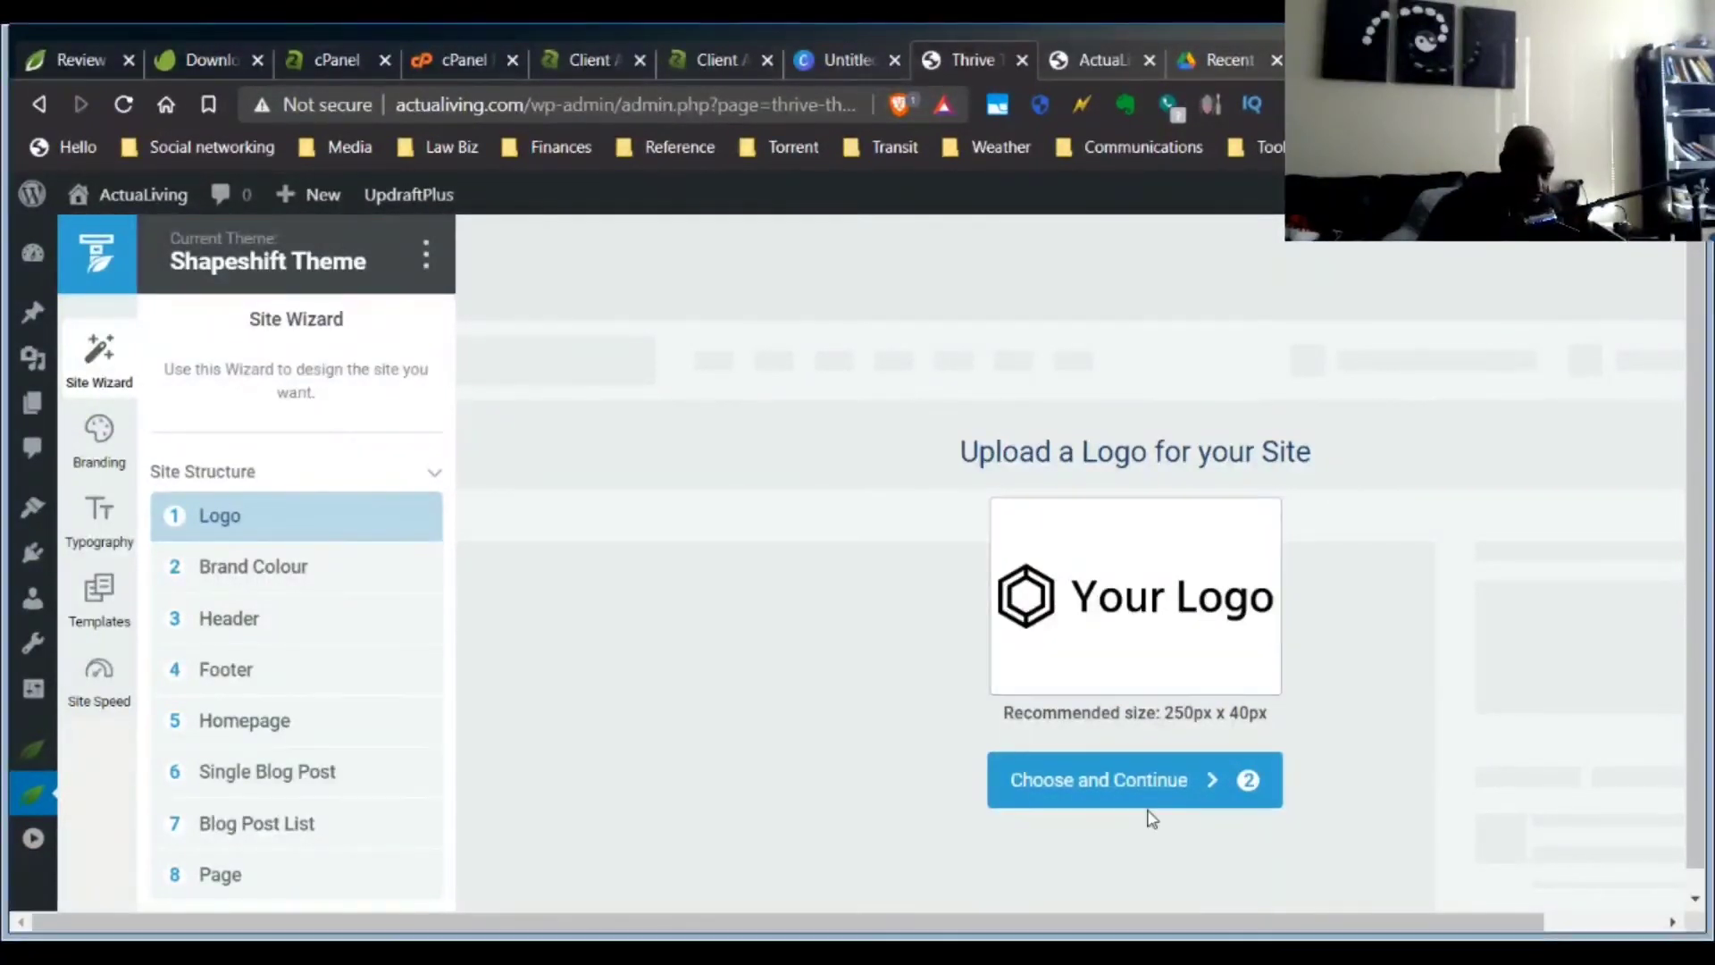
Step: Upload ActuaLiving.png as the logo image in the wizard's logo step
click(1186, 773)
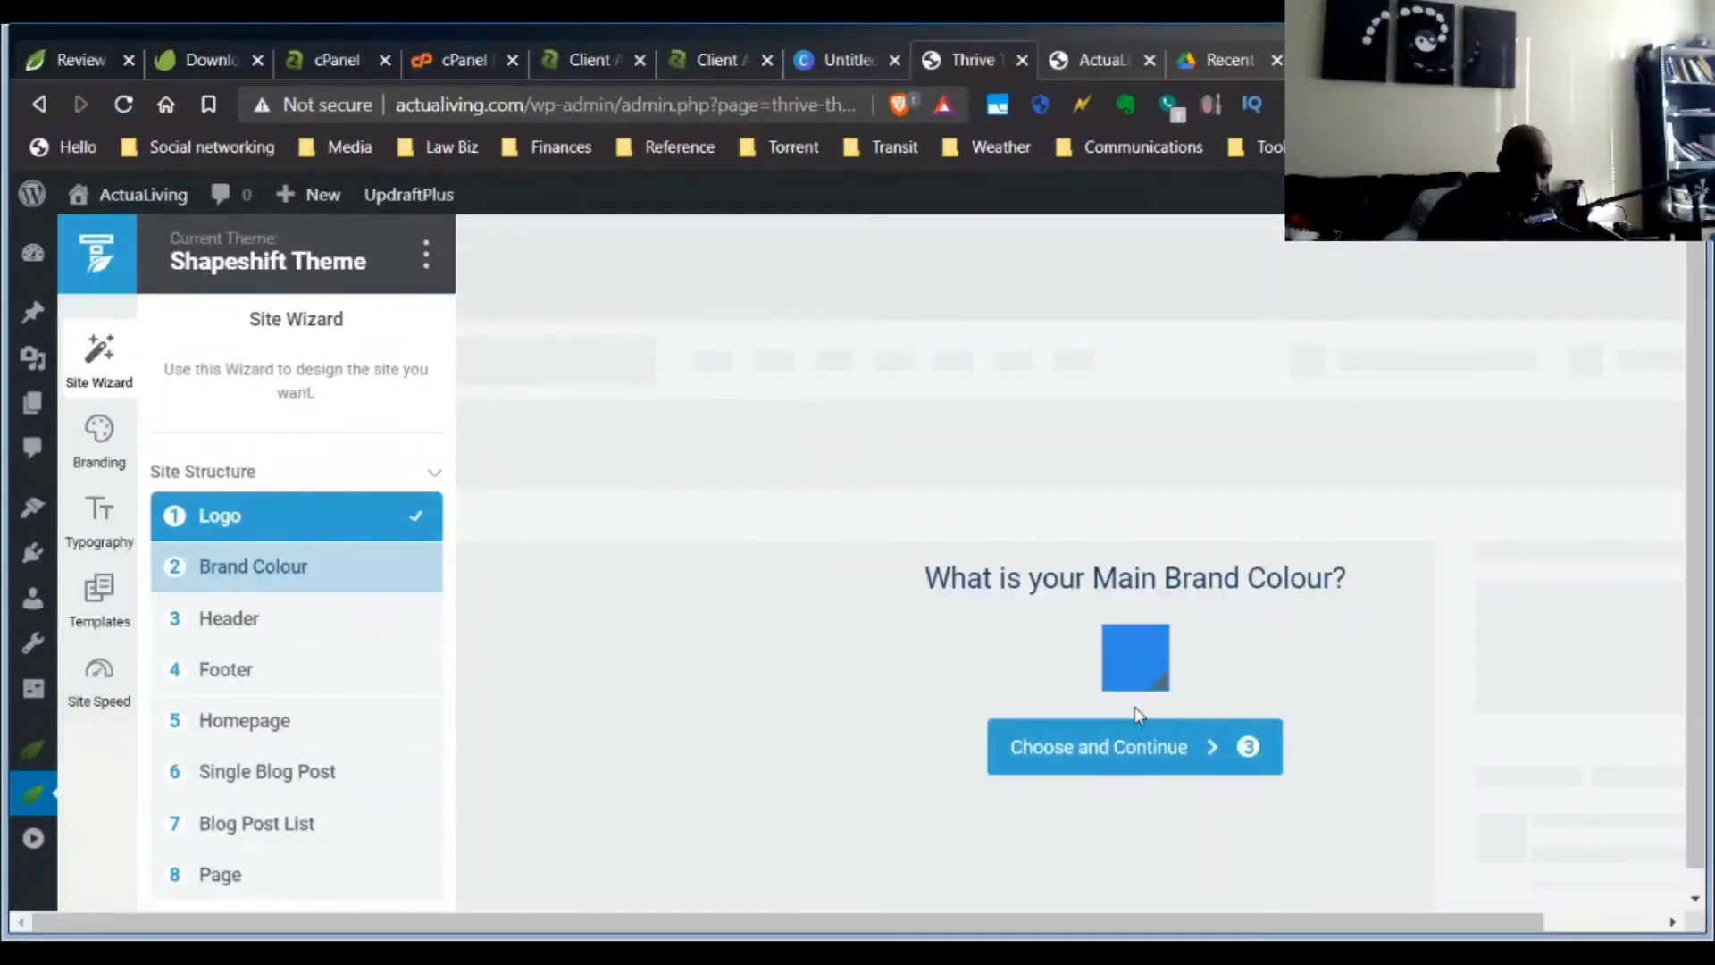
click(230, 516)
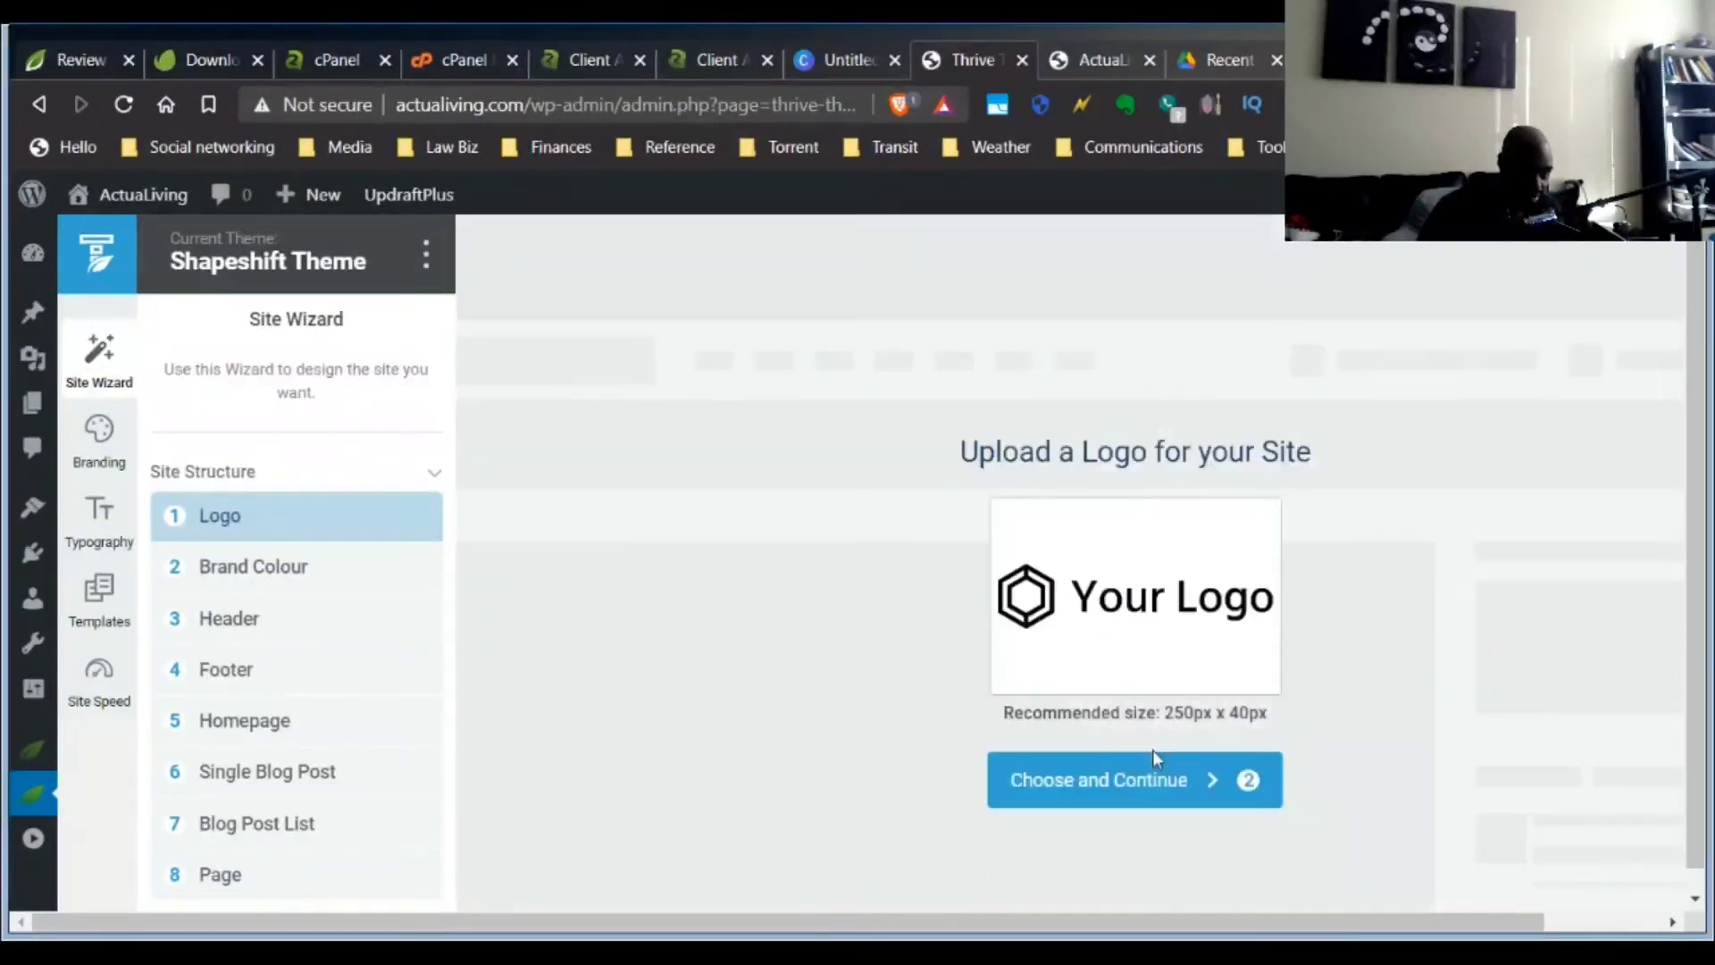
click(1086, 585)
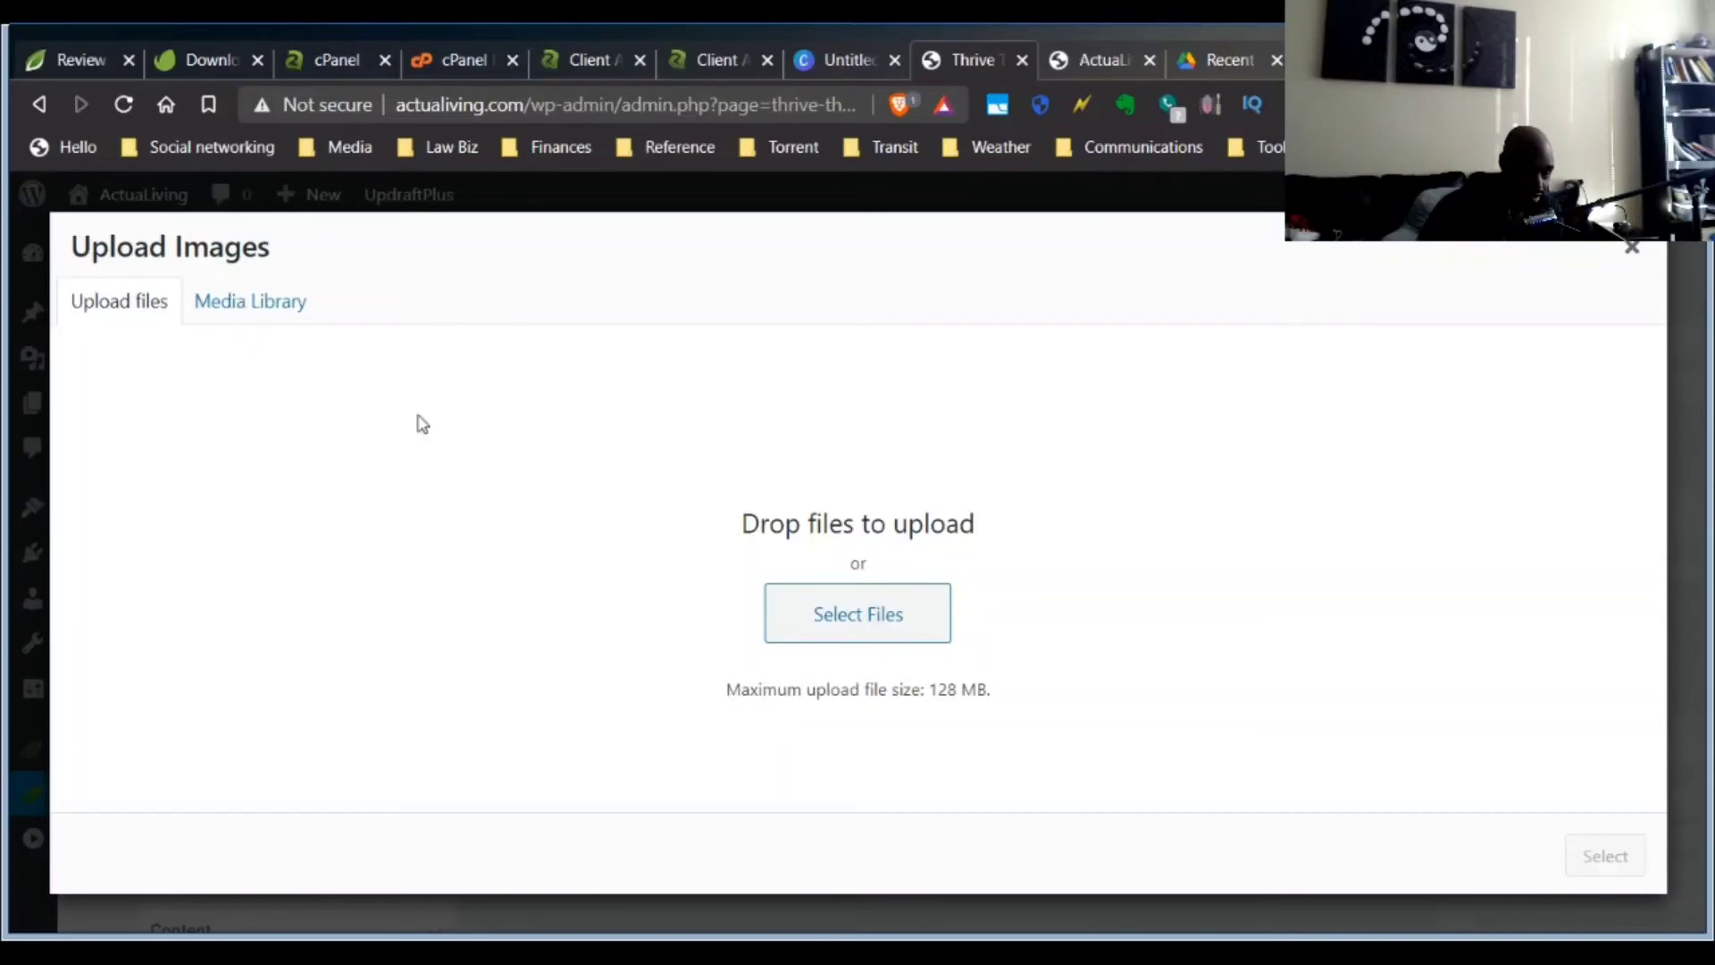
click(926, 616)
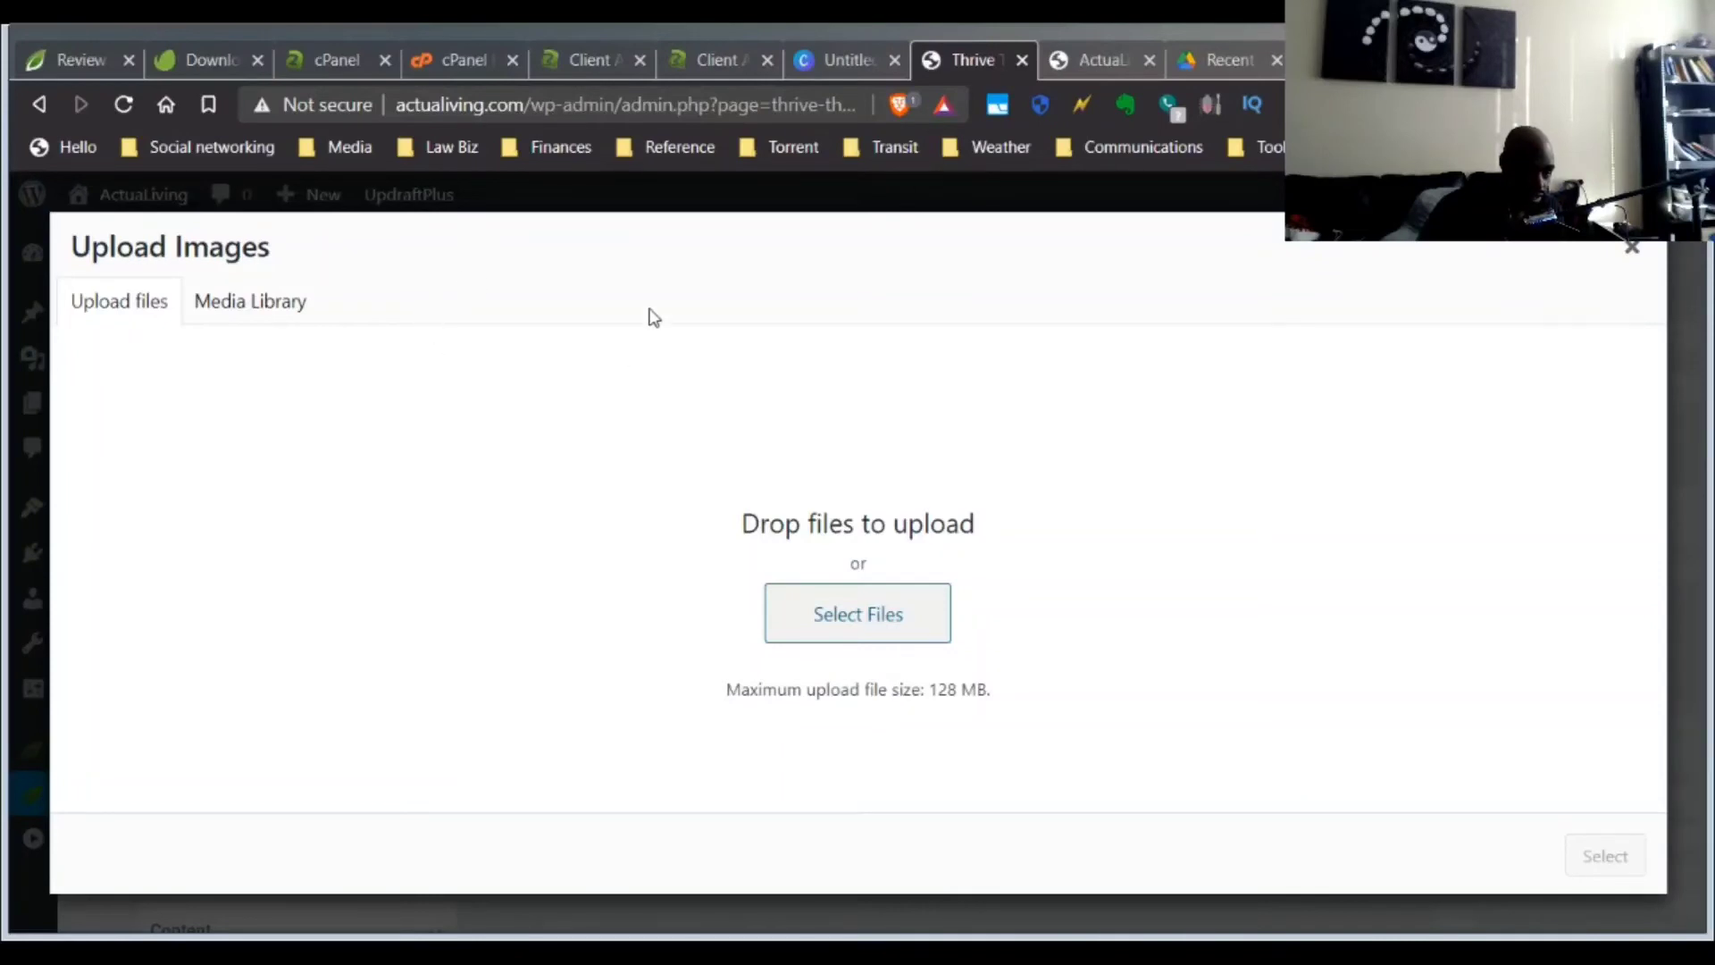
click(801, 637)
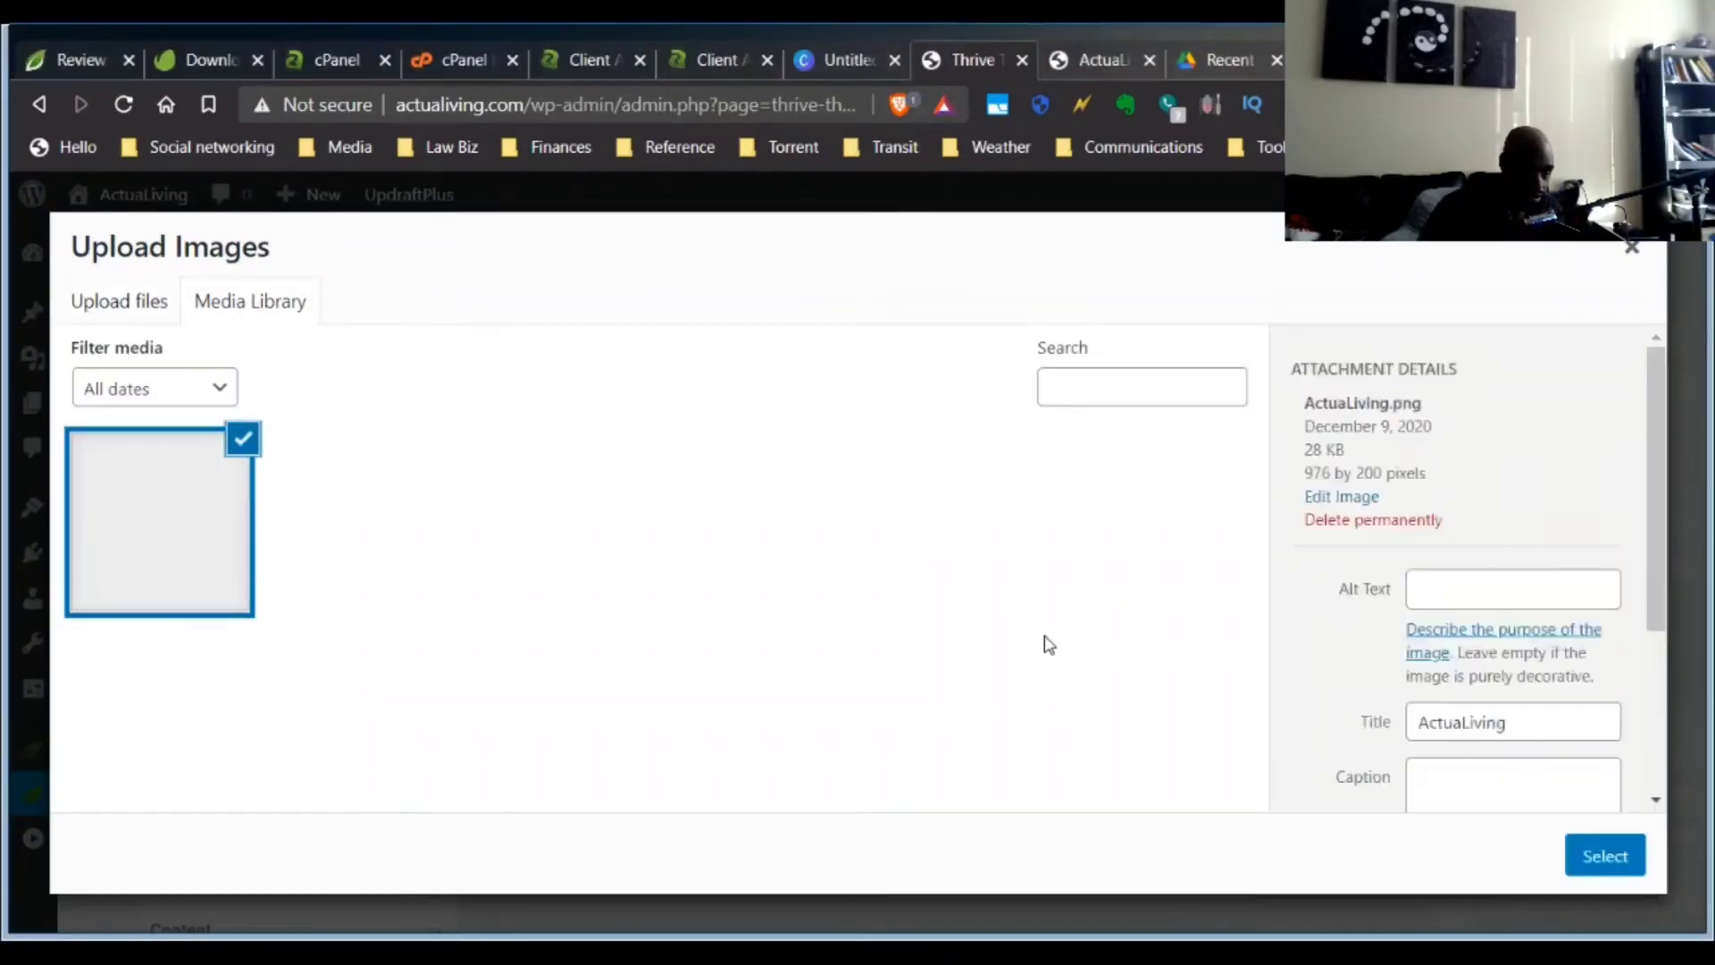
Step: Give the logo the alt text ActuaLiving, use it as the logo, and accept the brand colour
double_click(1423, 724)
key(ctrl+c)
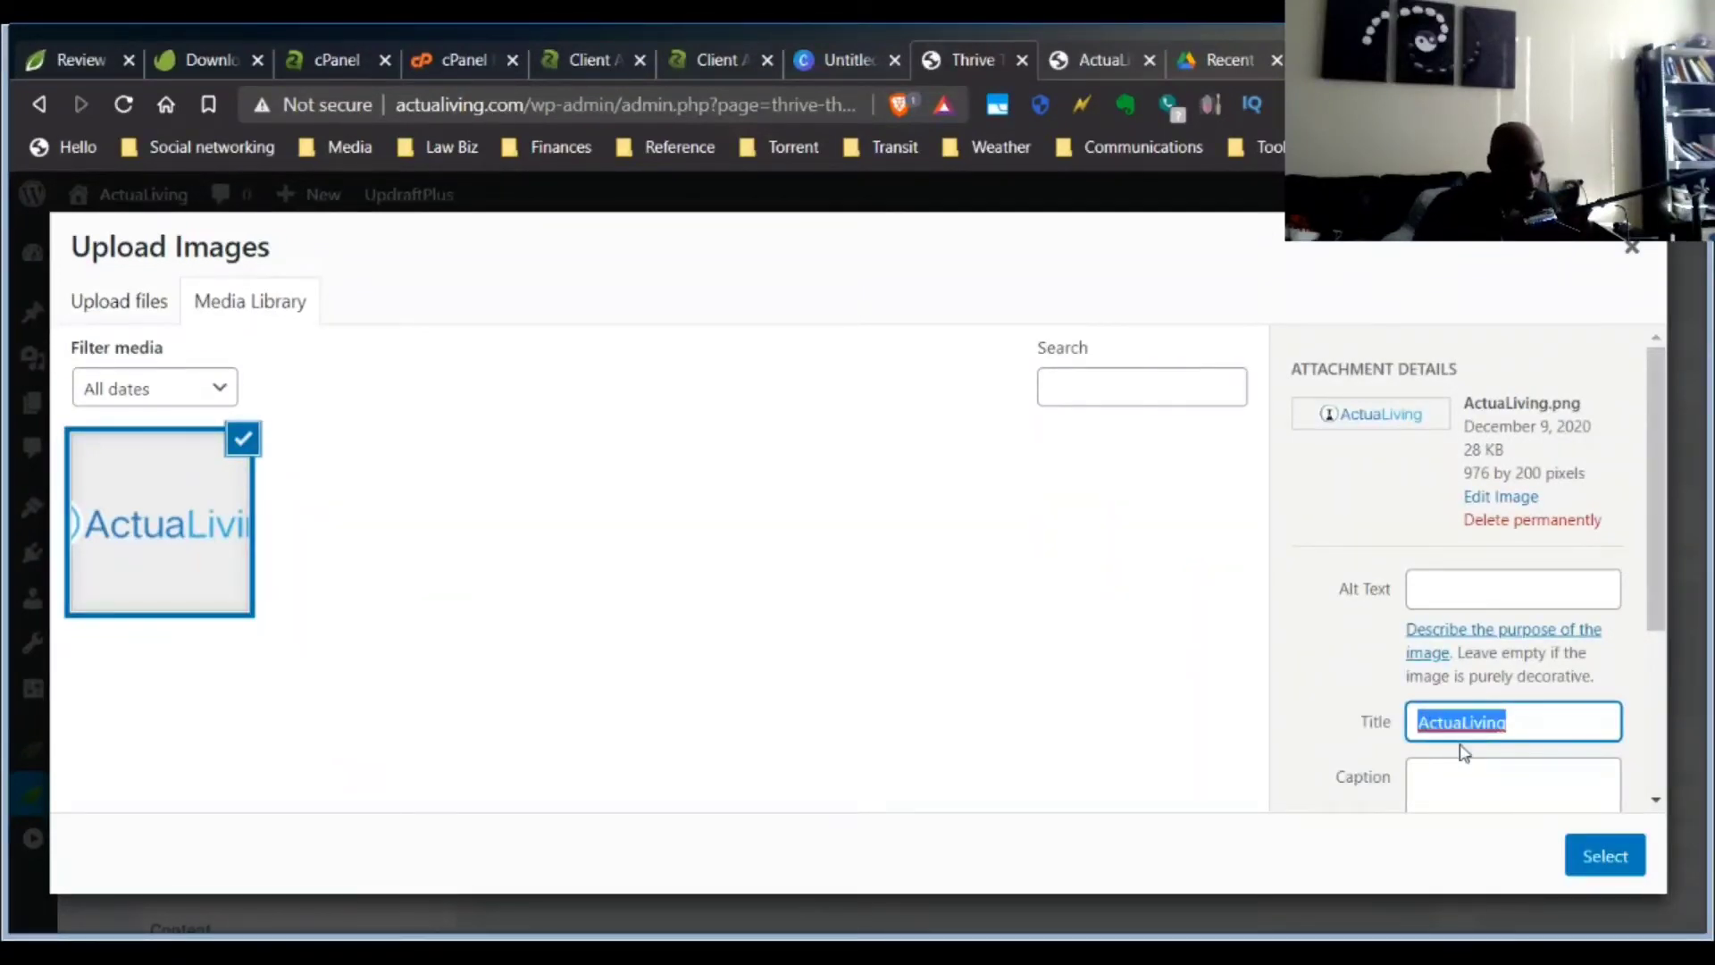
click(1480, 600)
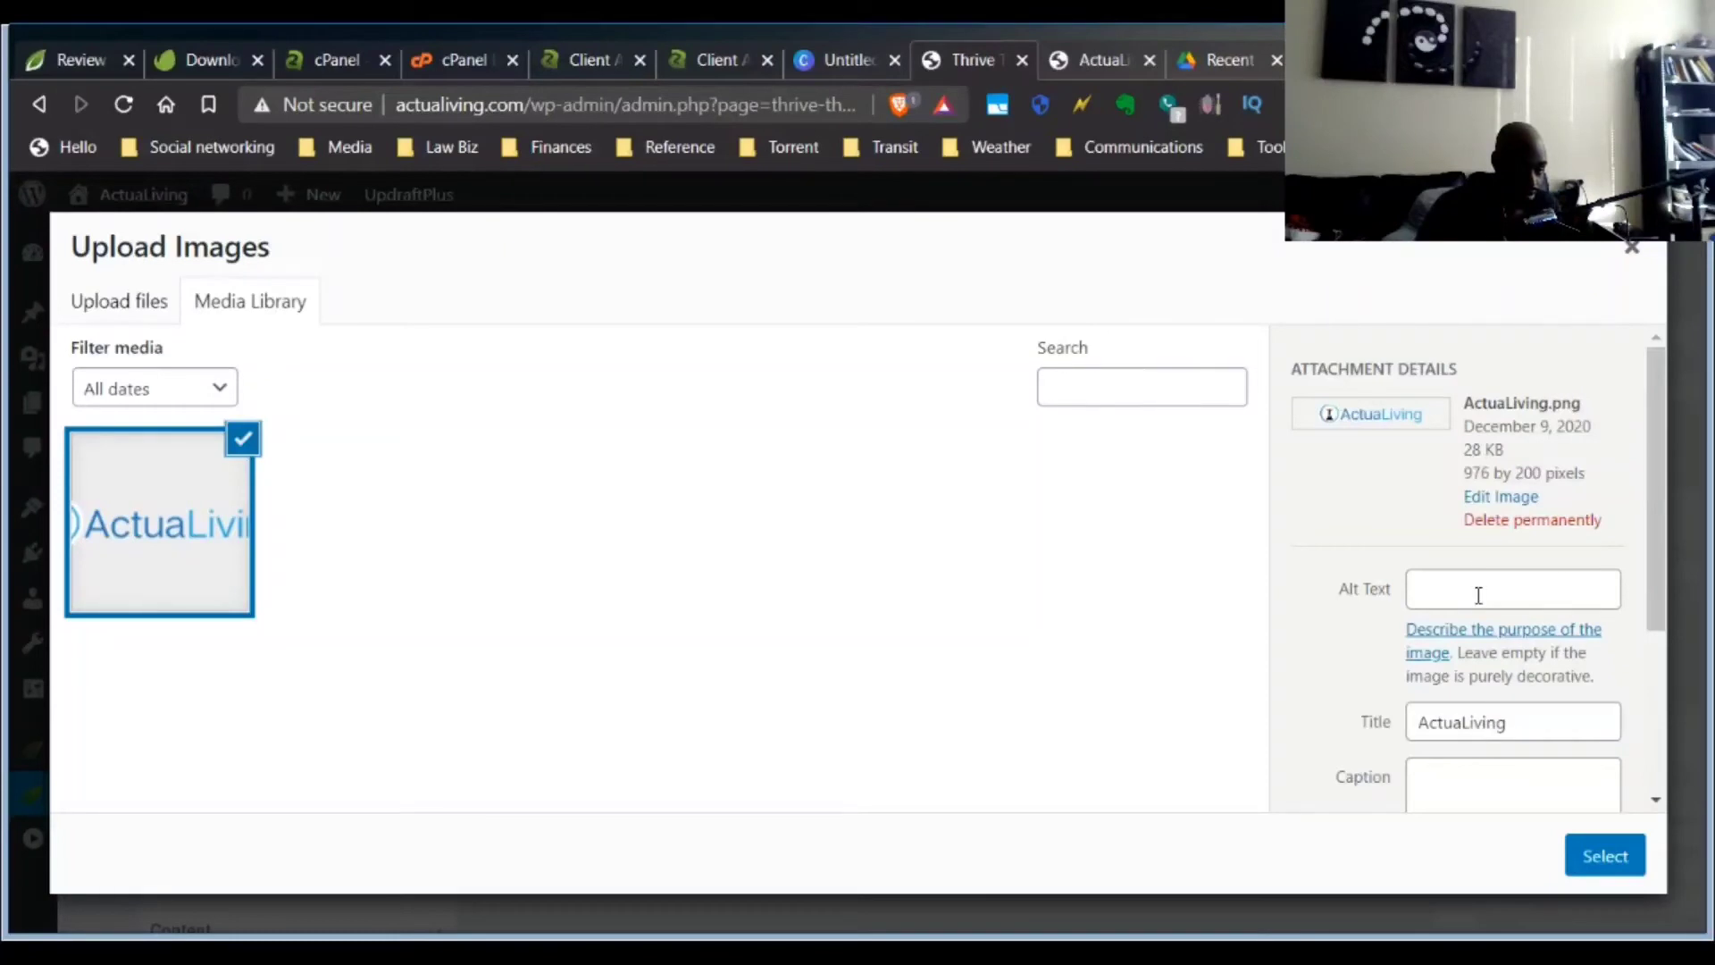
key(ctrl+v)
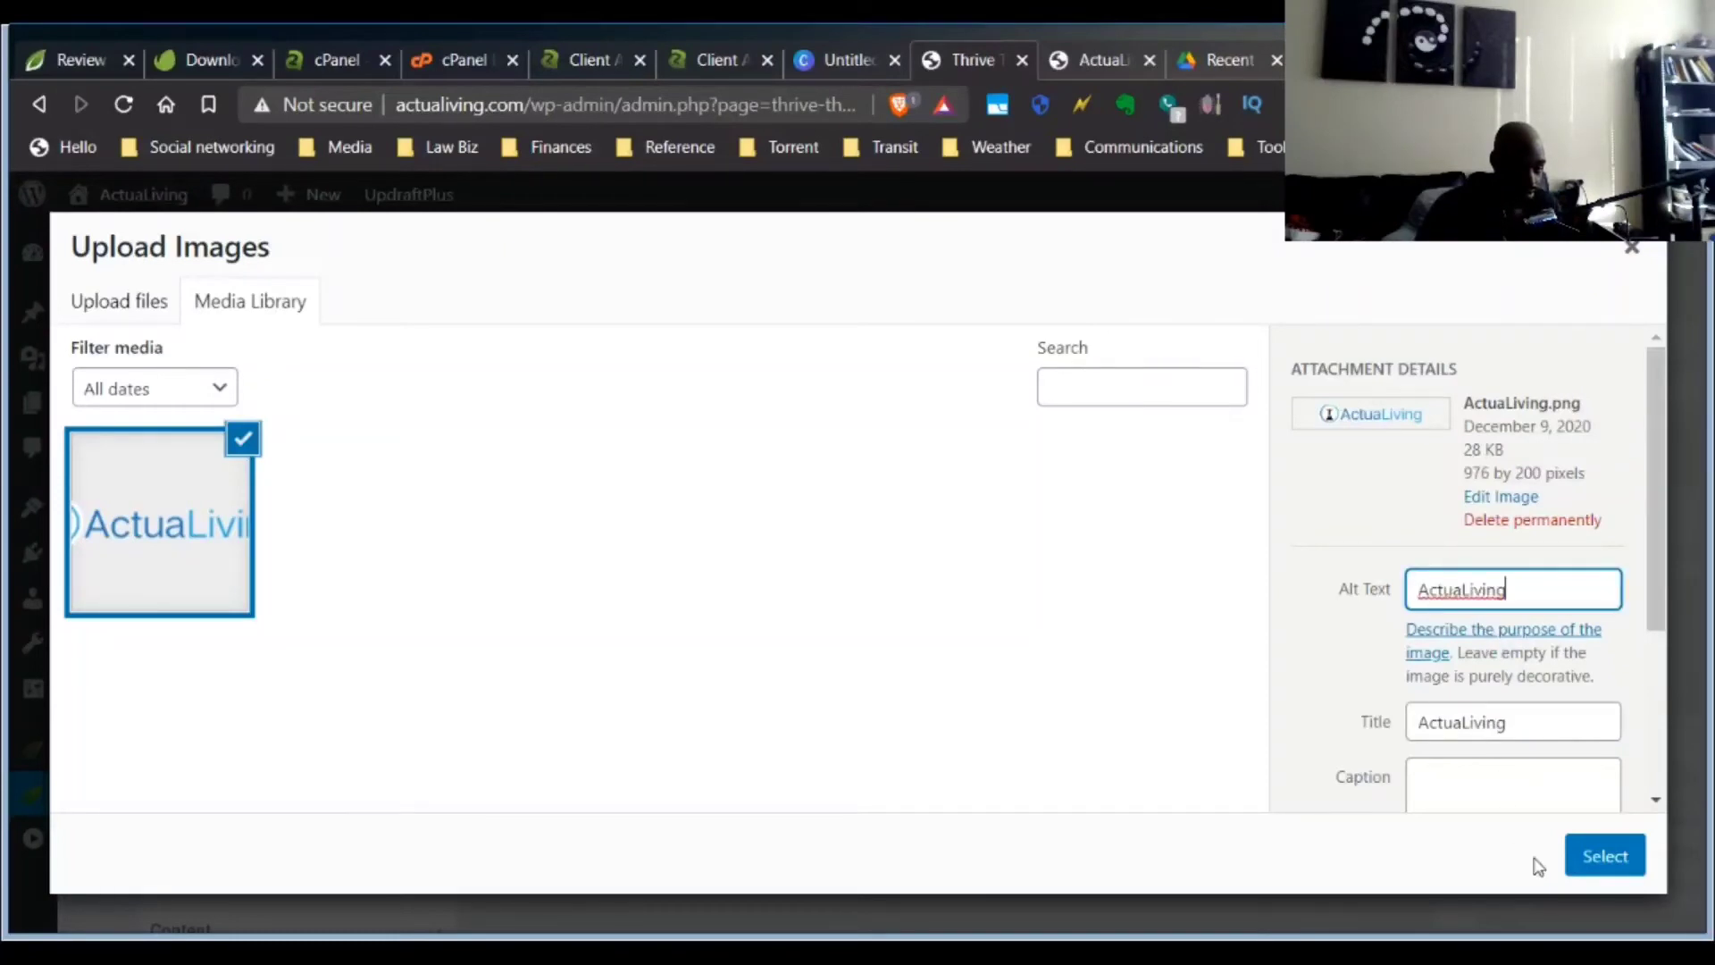
click(1603, 855)
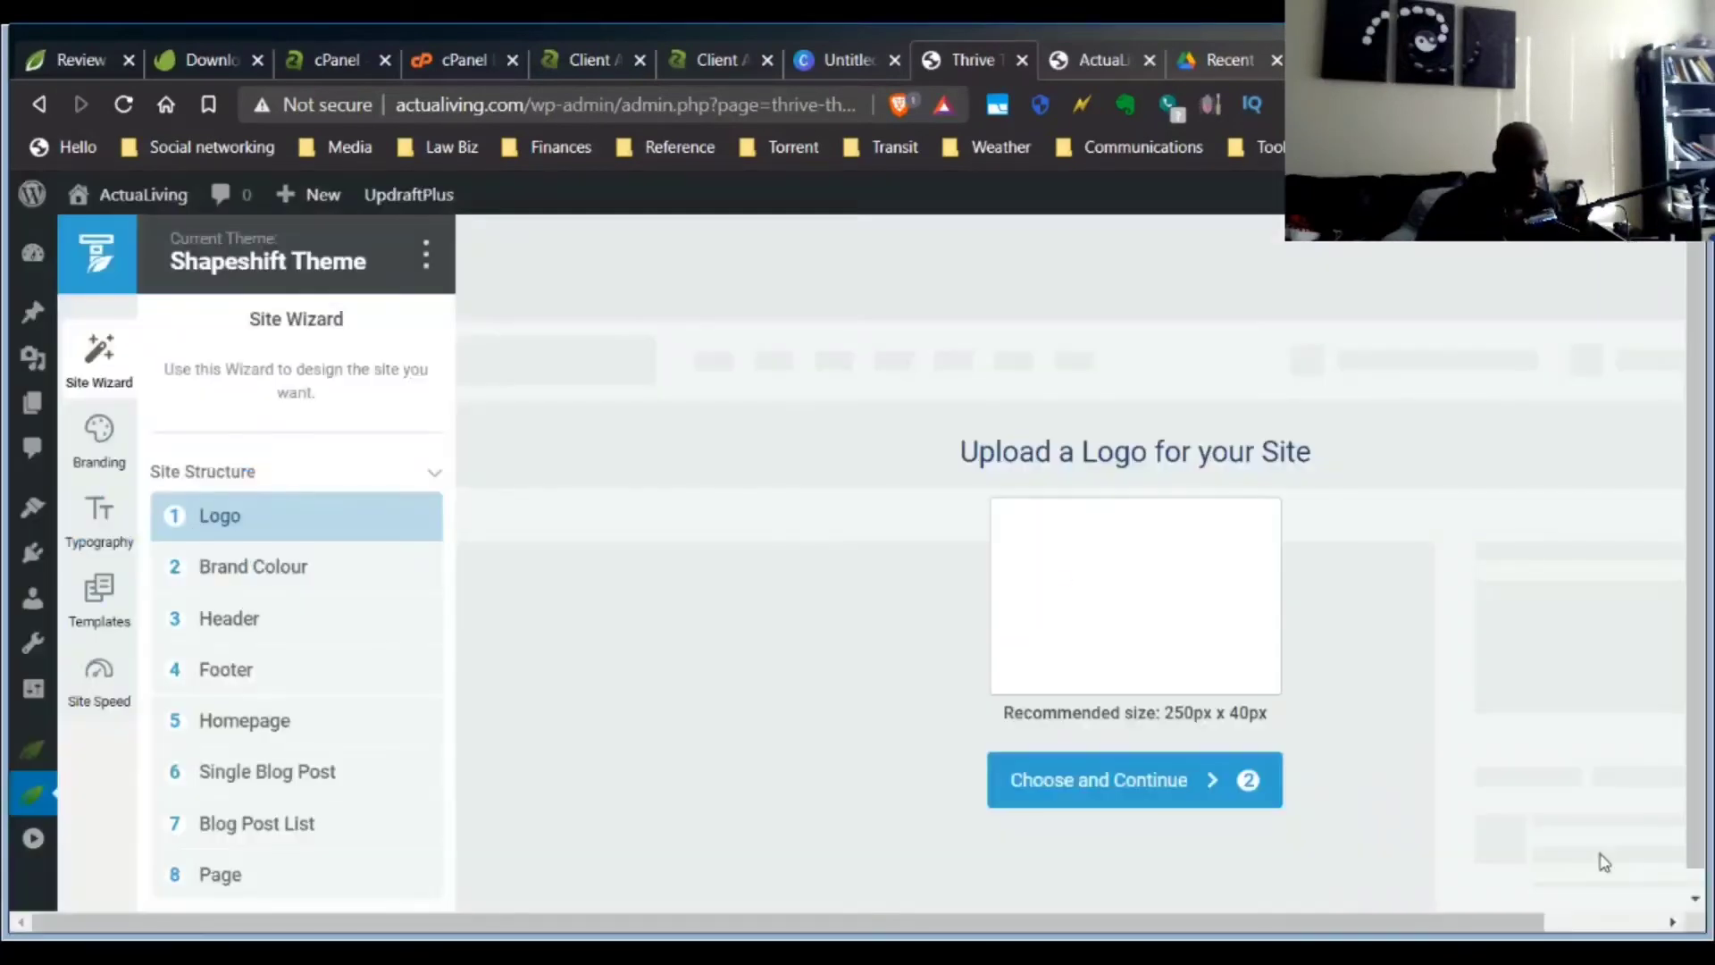
click(1133, 781)
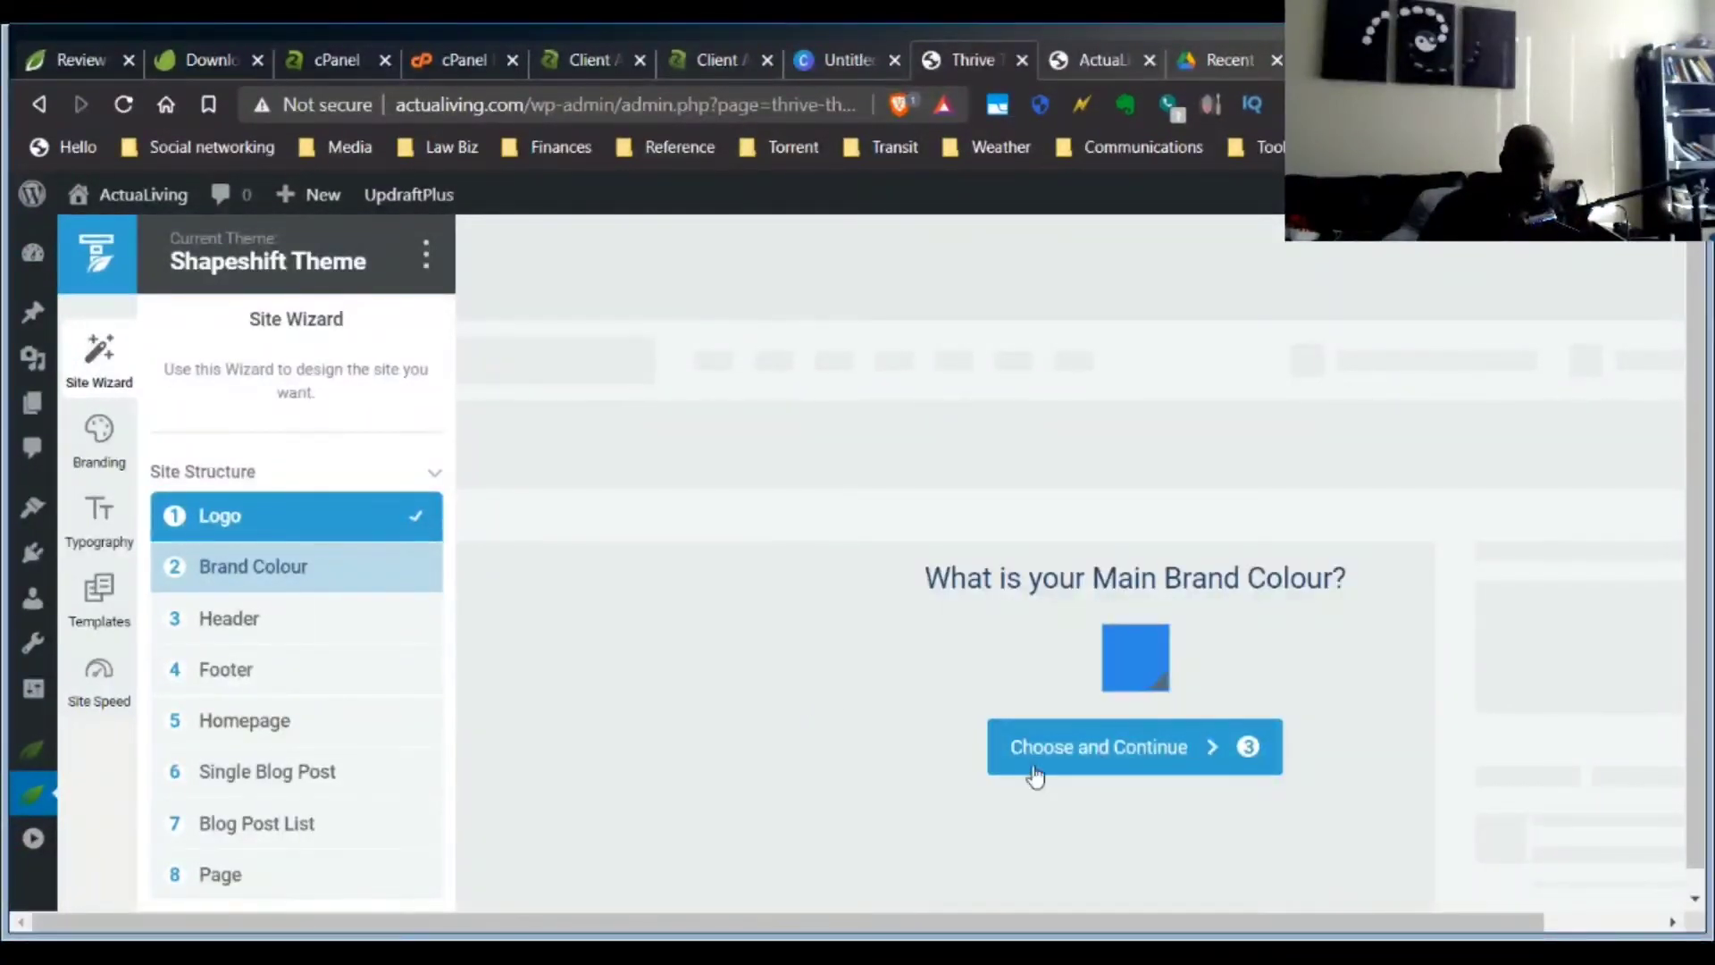
click(1149, 750)
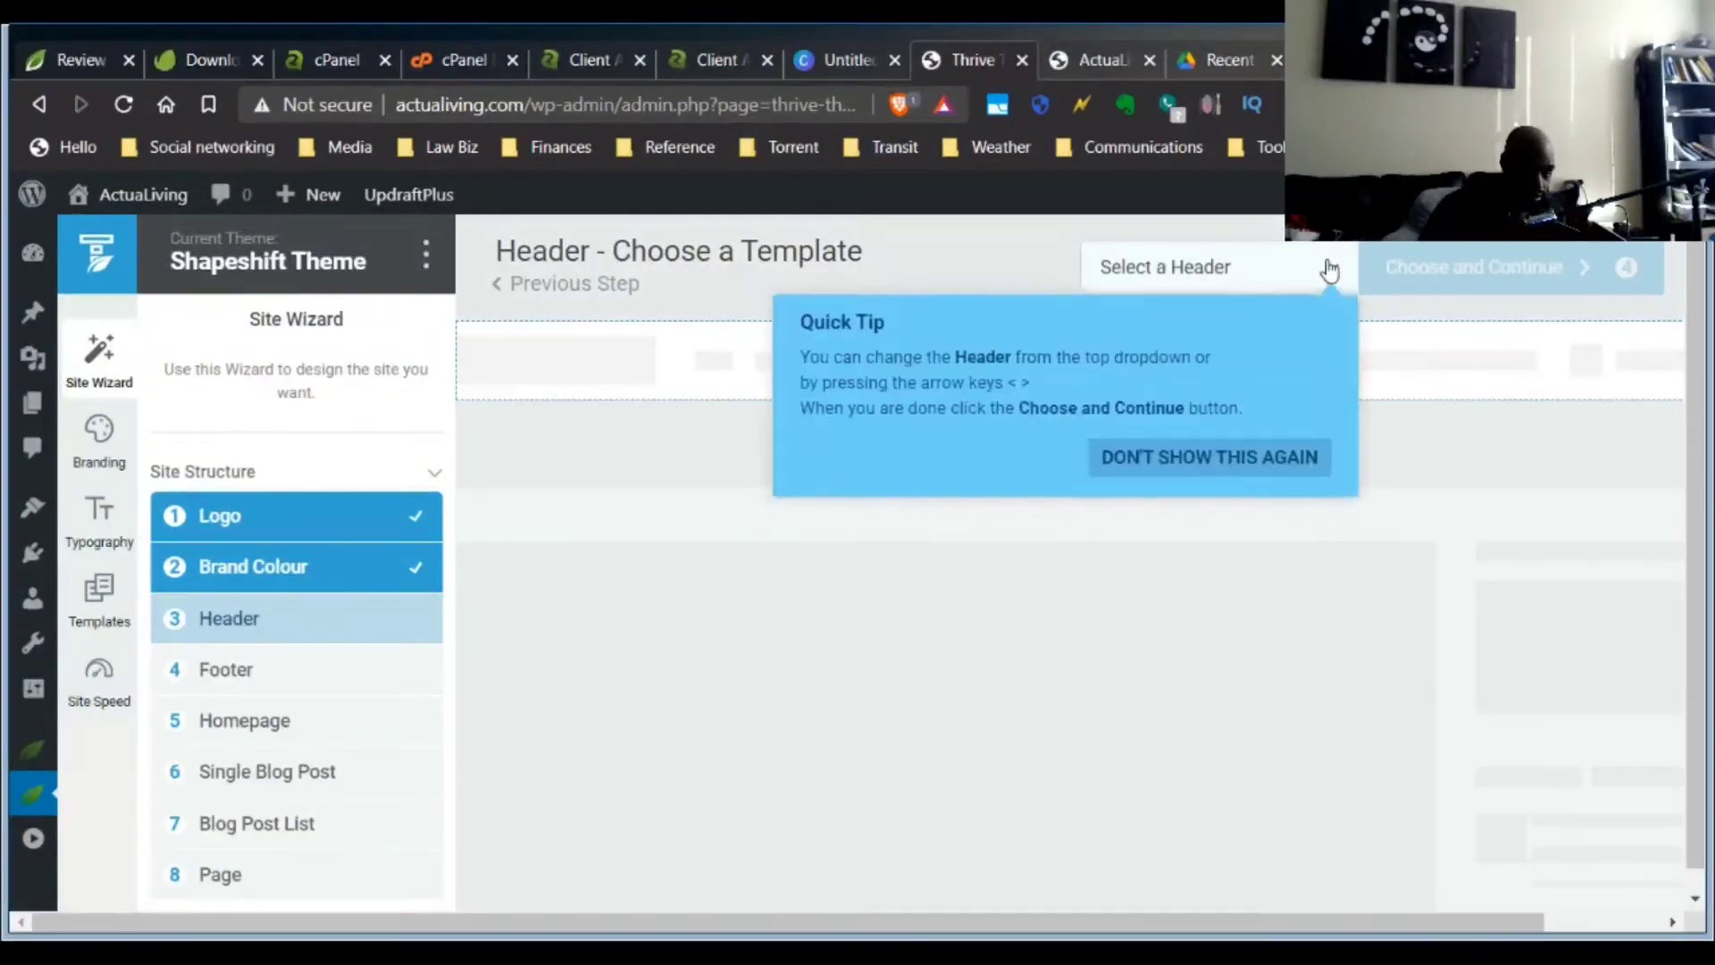
Step: Dismiss the header tip and choose the Logo - Menu - Social 01 header template
click(1328, 271)
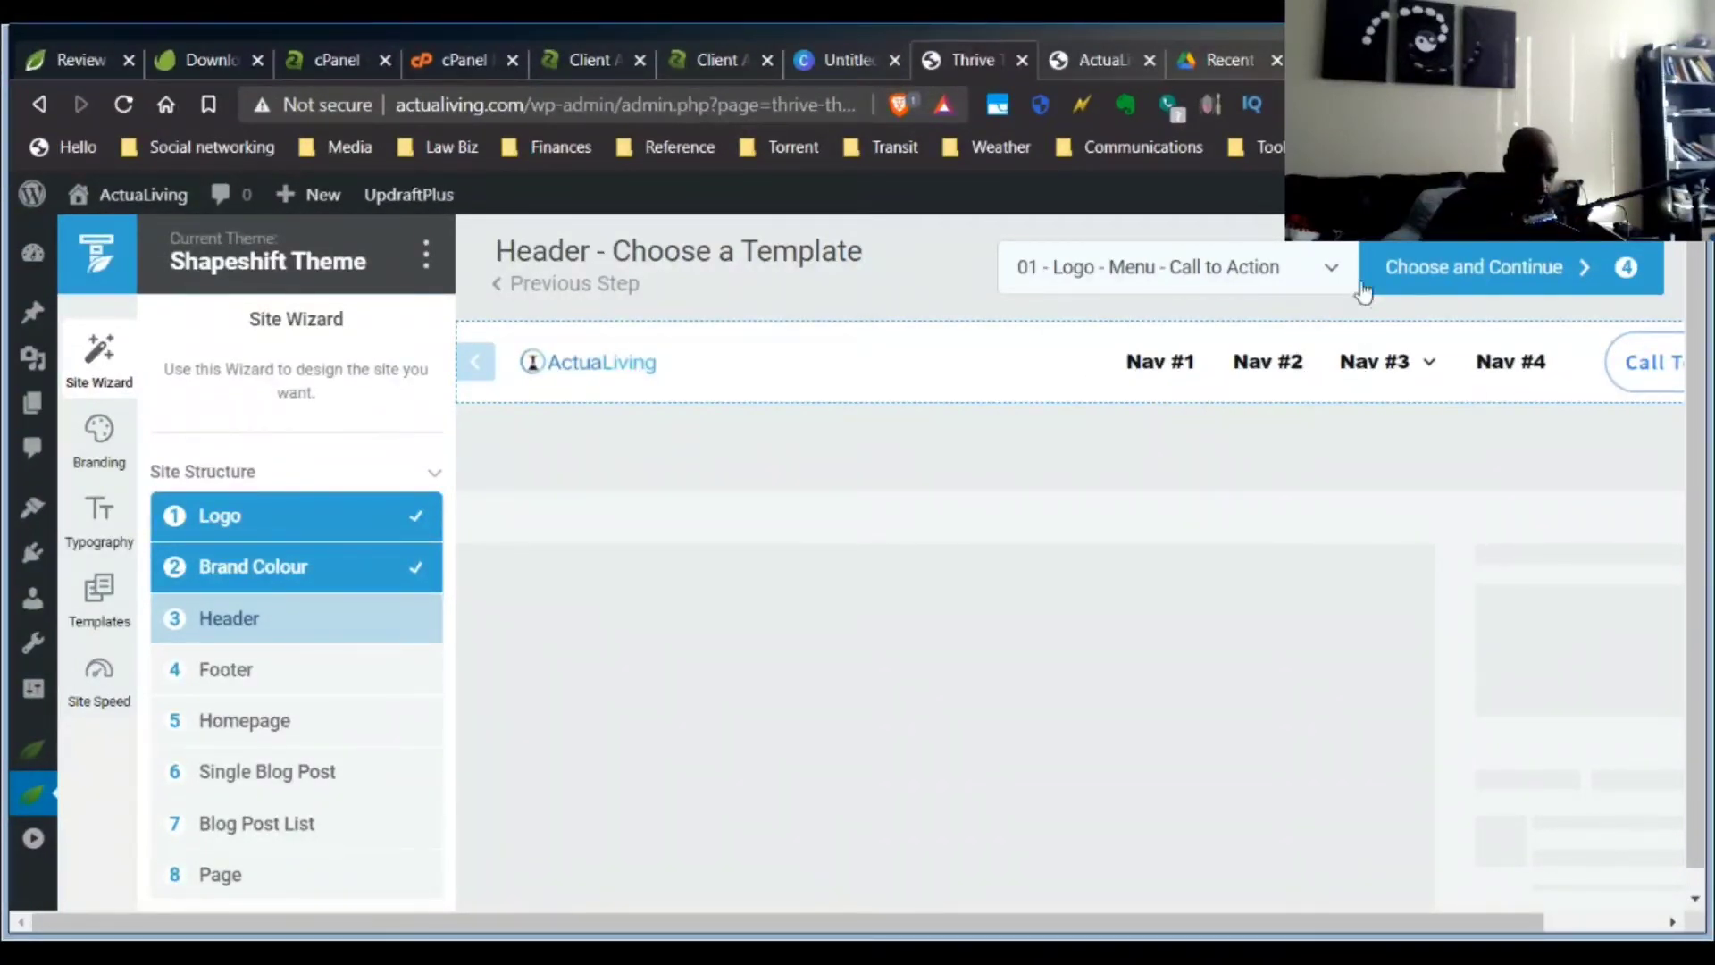
click(1328, 265)
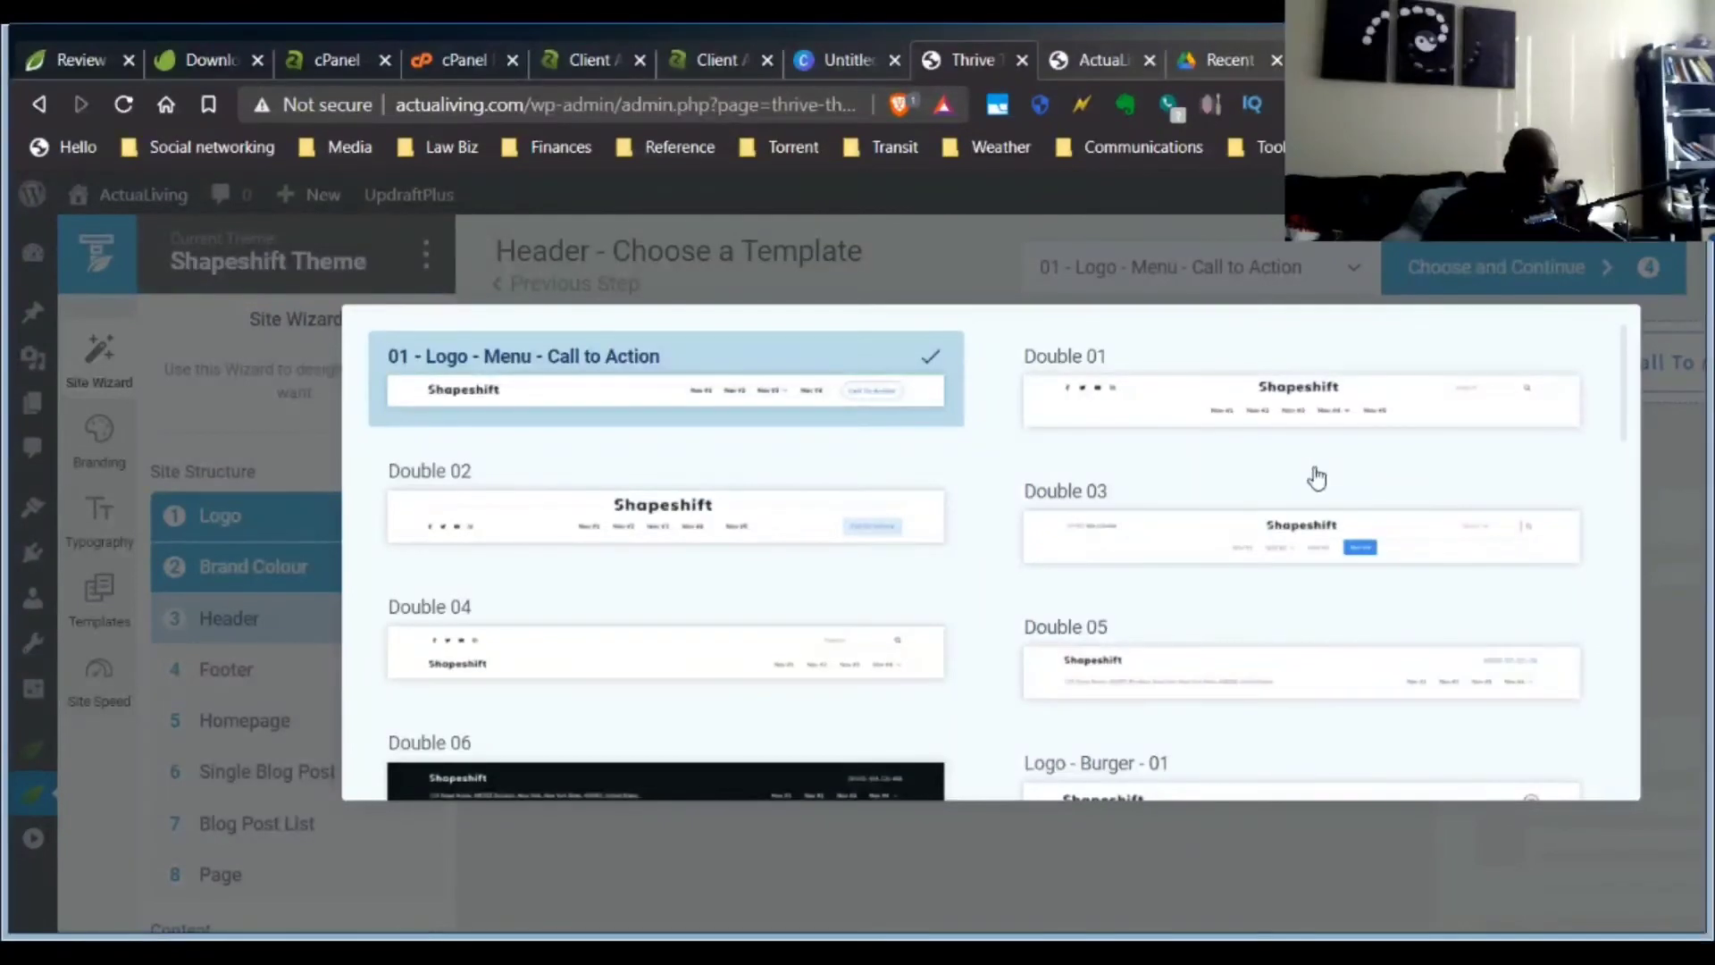
scroll(1313, 478, down, 3)
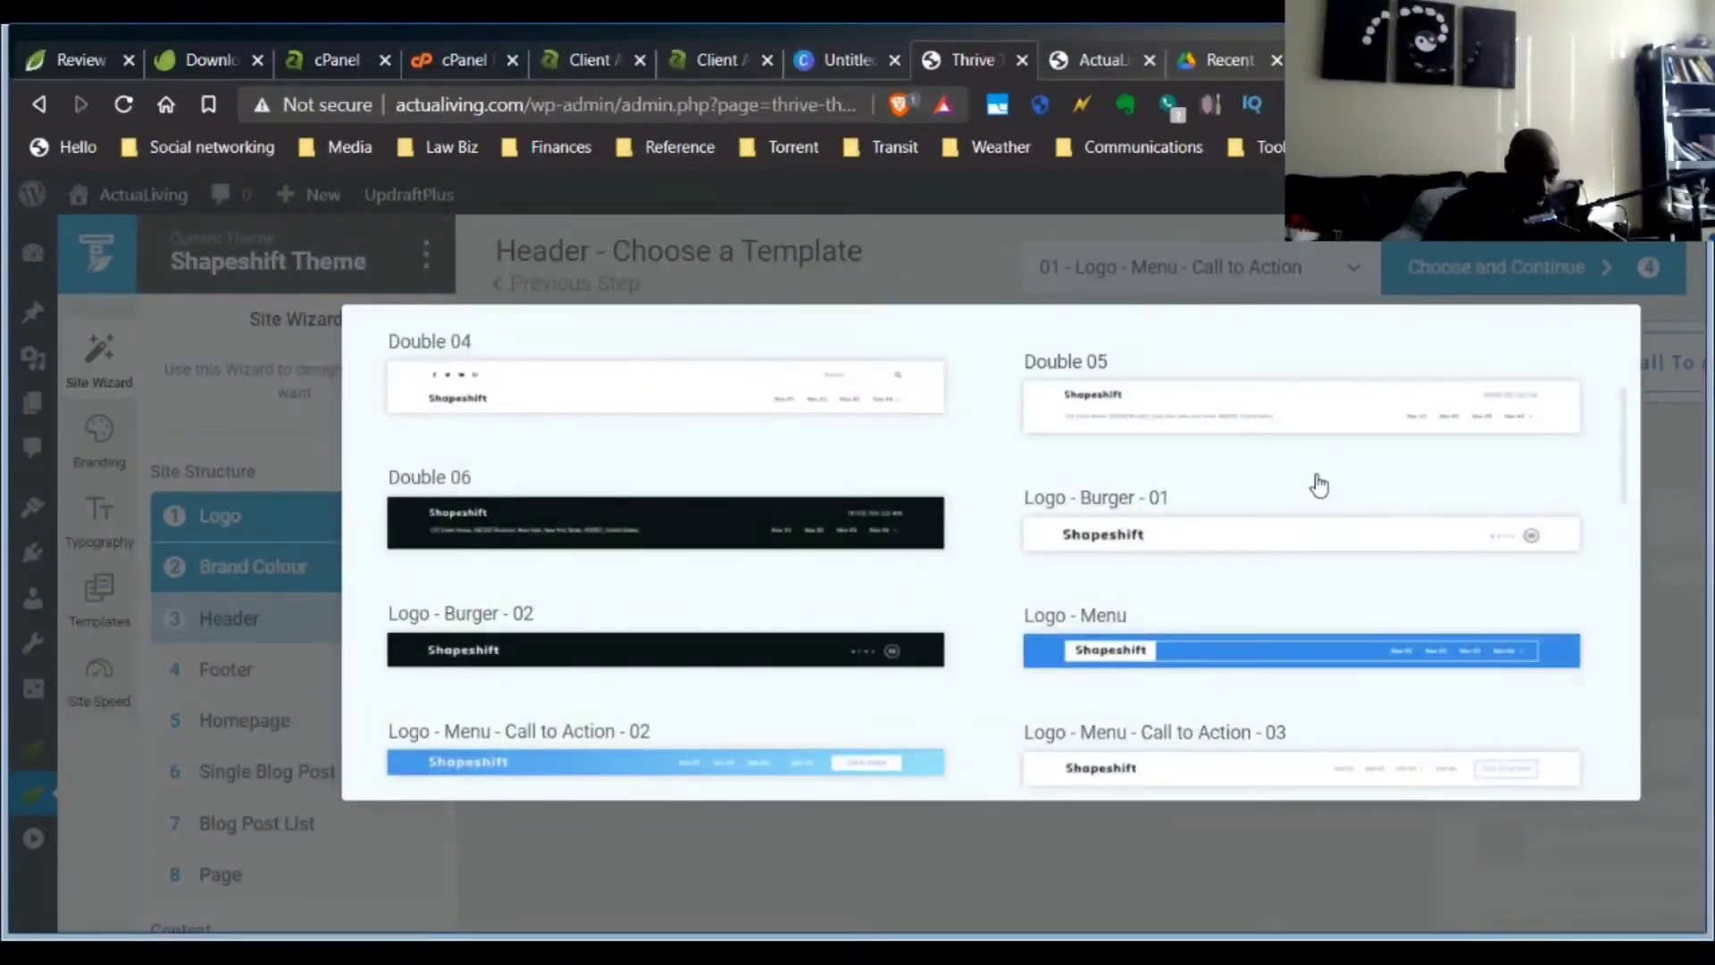
scroll(1320, 478, down, 5)
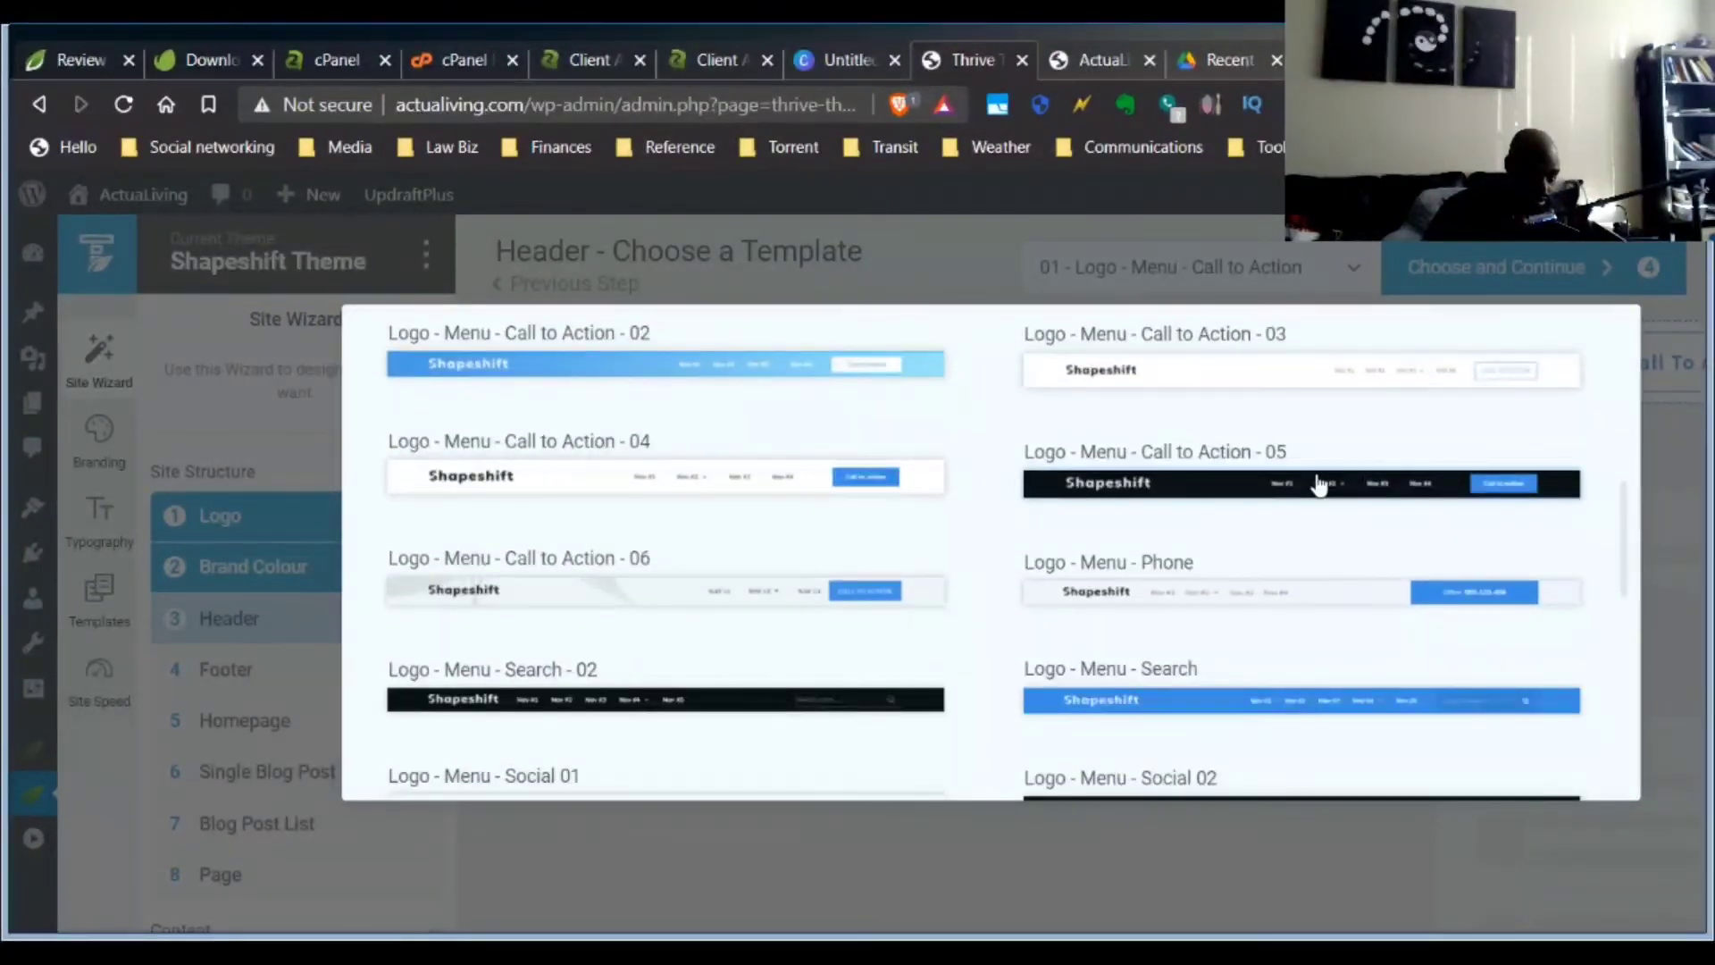
scroll(1318, 494, down, 3)
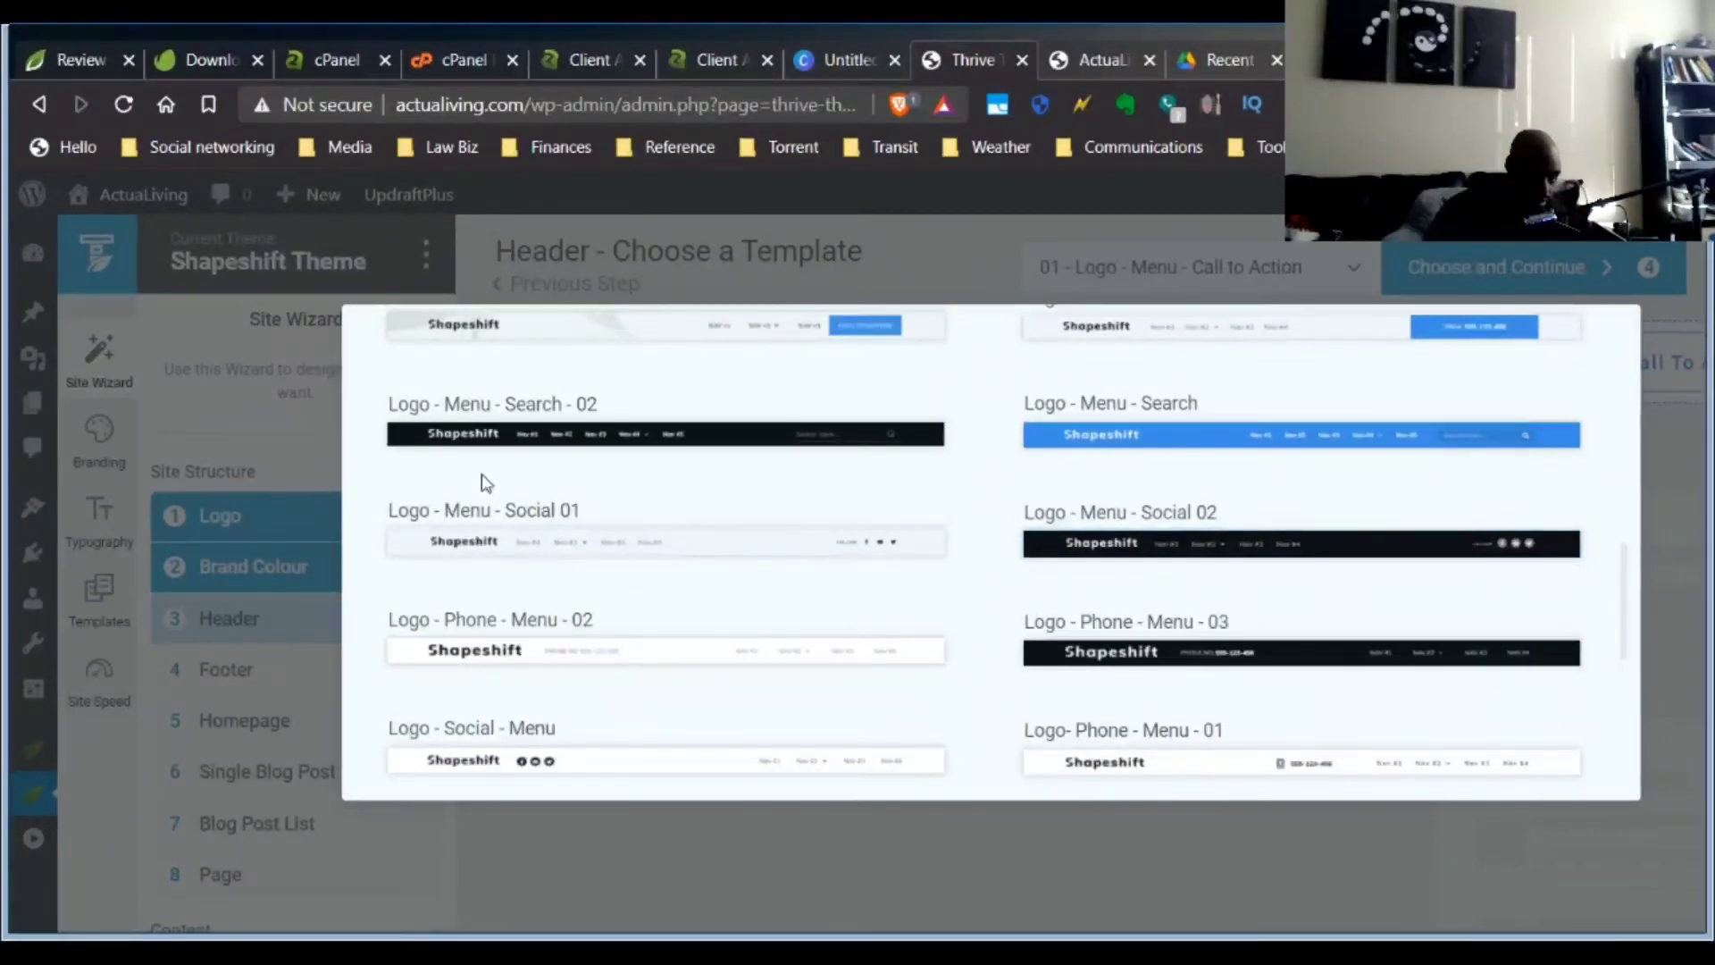
click(533, 544)
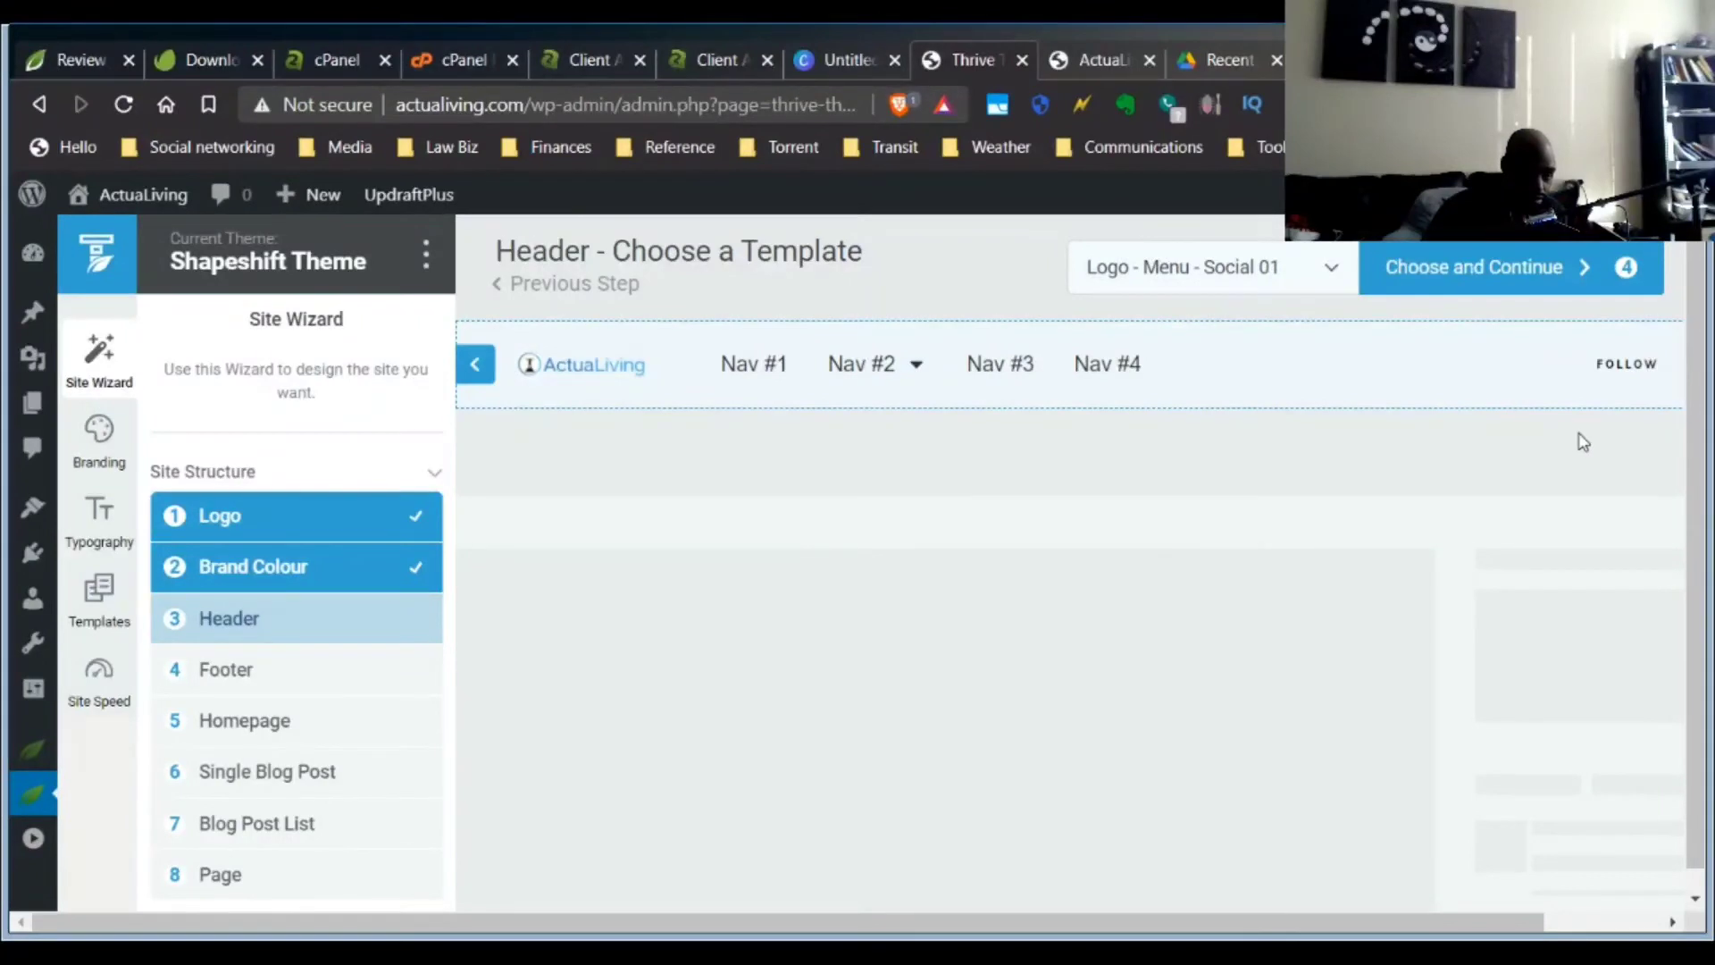
click(1578, 287)
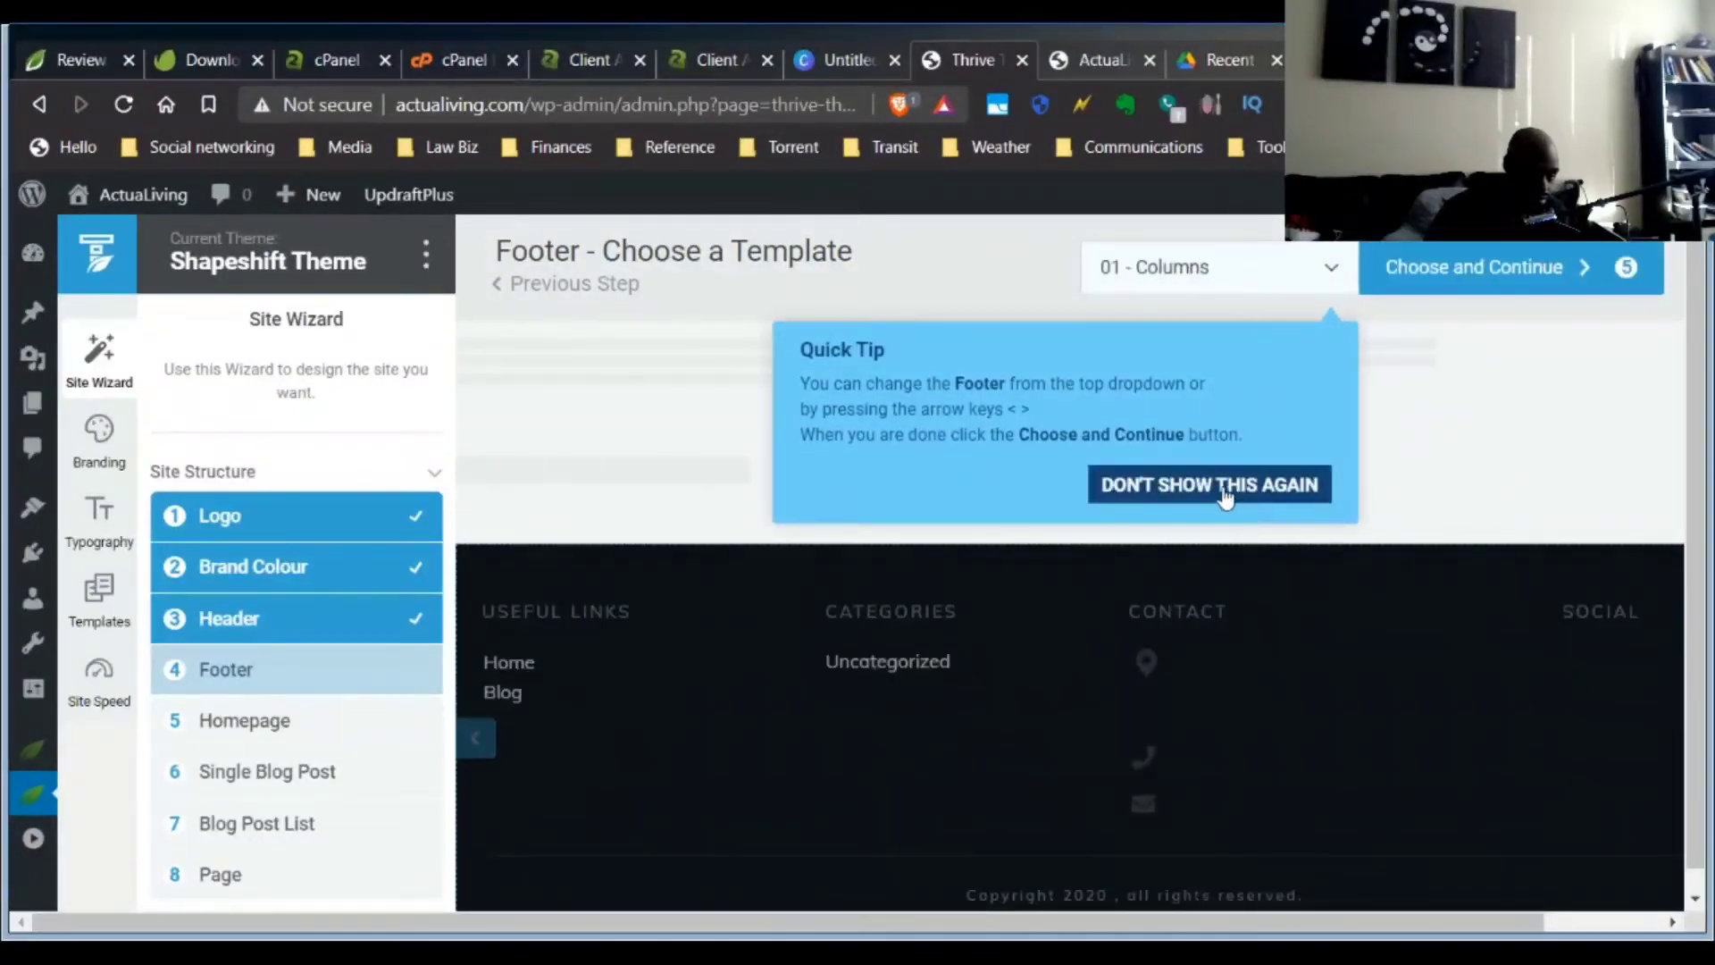
Step: Turn off the footer tip and choose the Social 02 footer template
click(1221, 491)
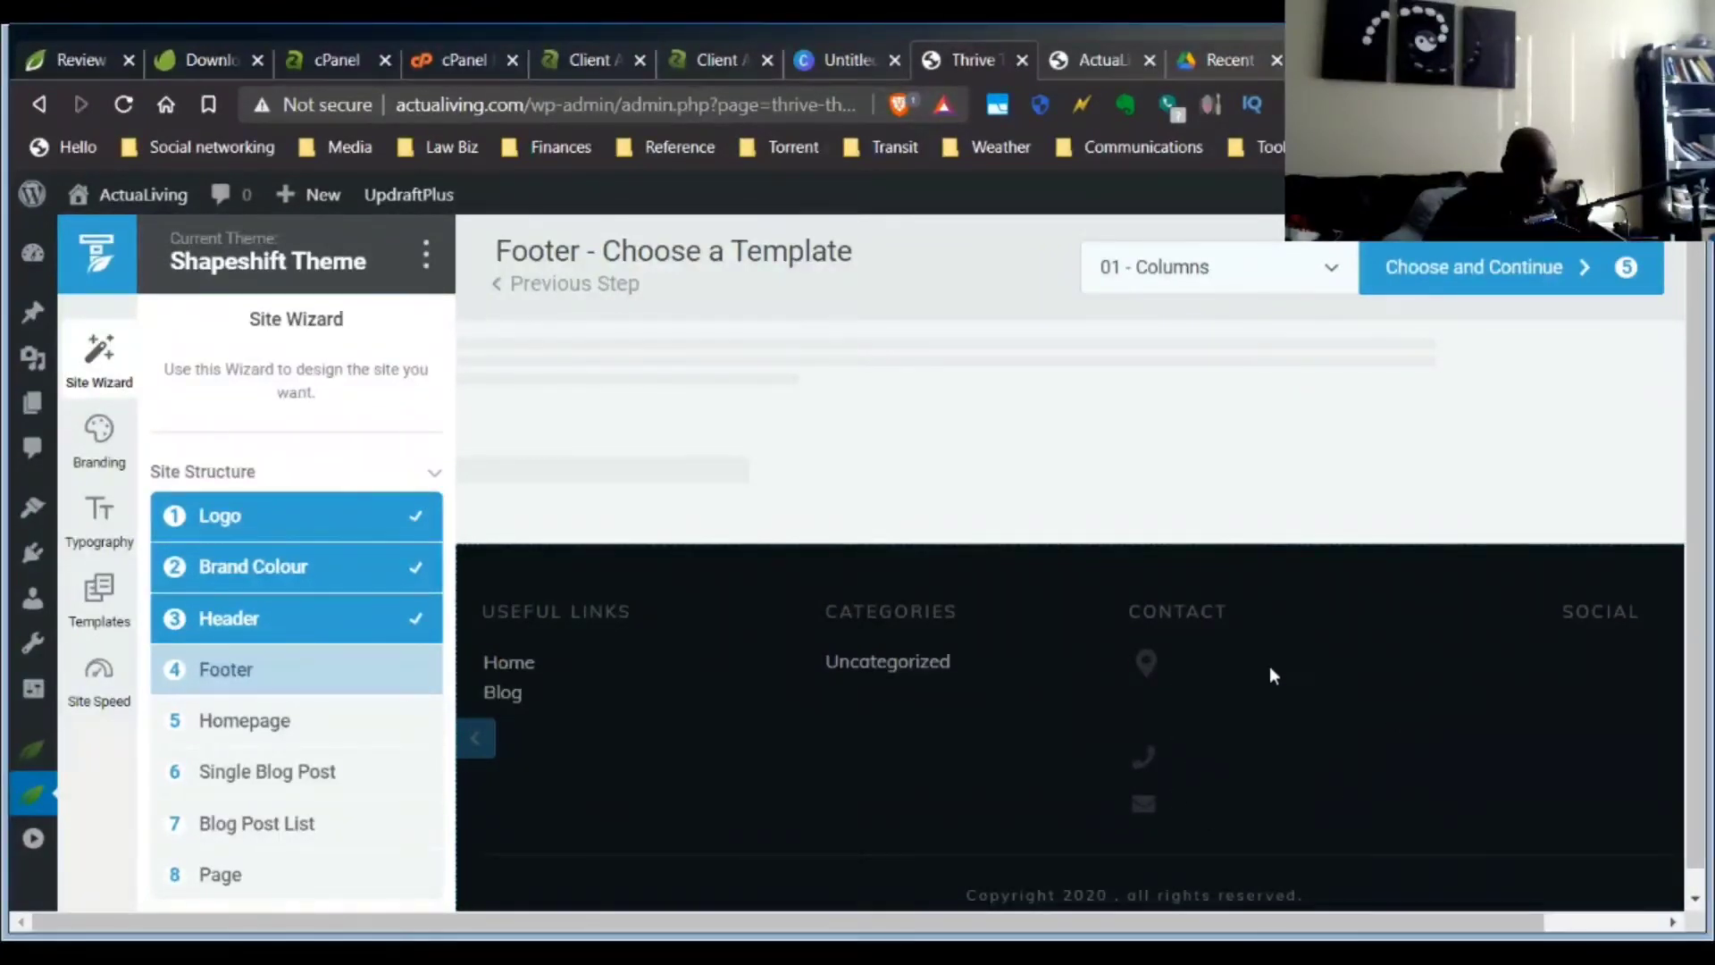
click(1297, 274)
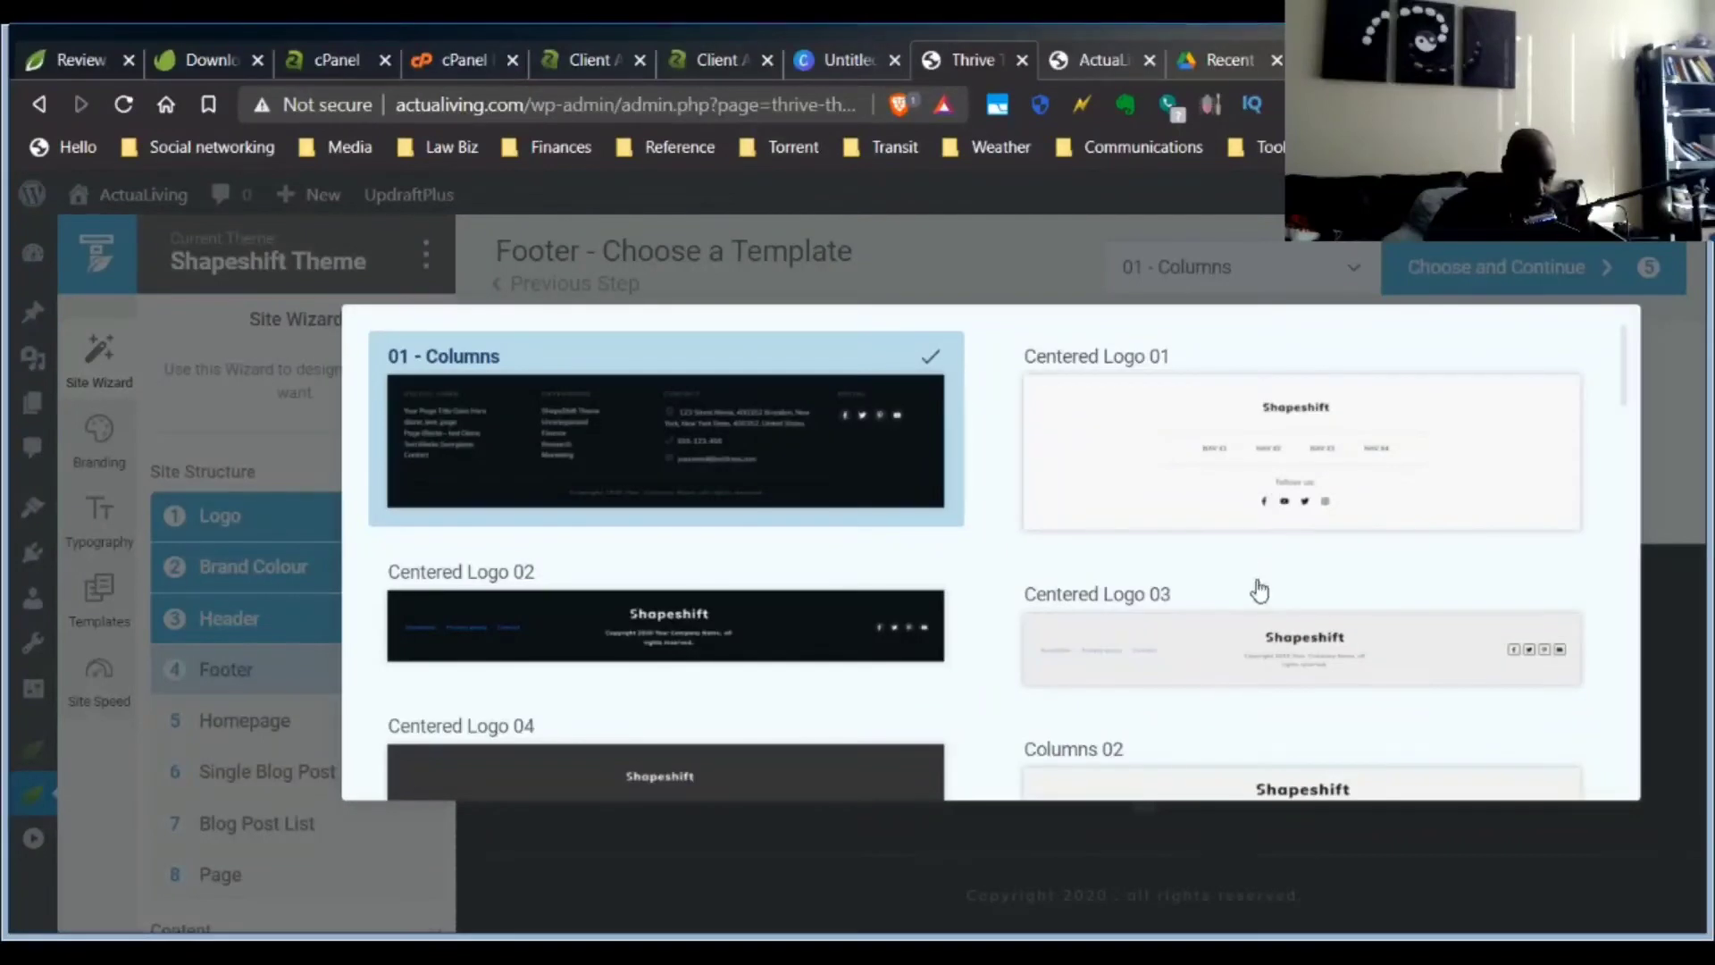
scroll(1206, 682, down, 4)
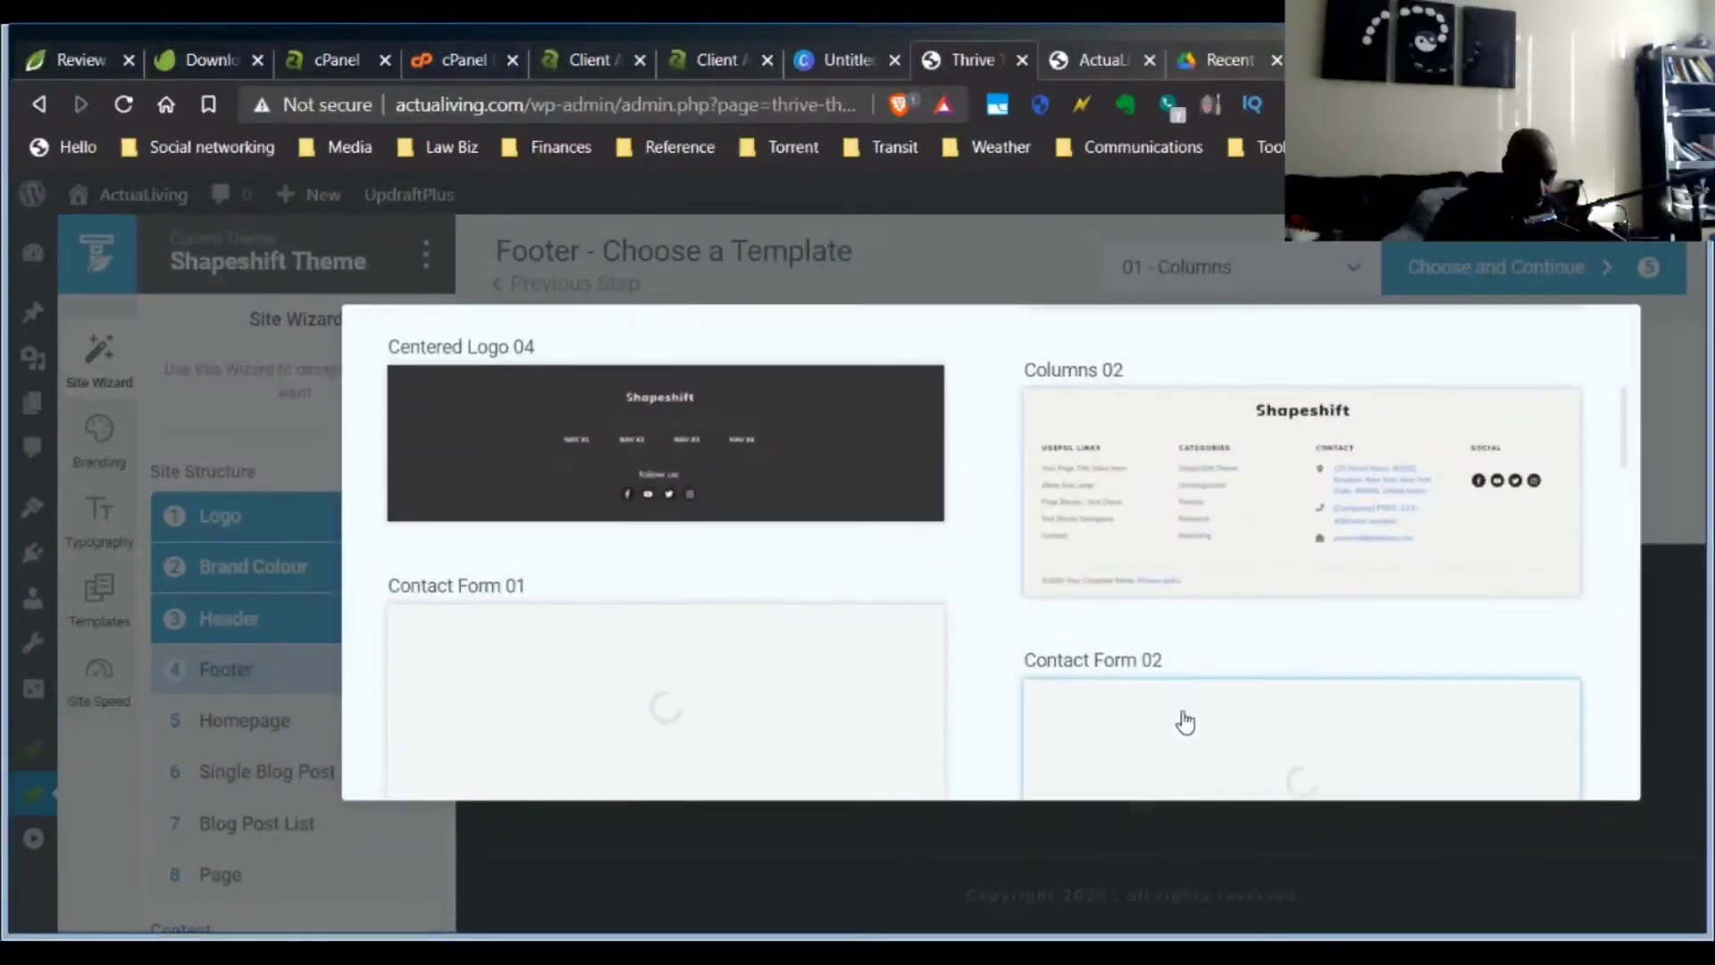
scroll(1179, 726, down, 6)
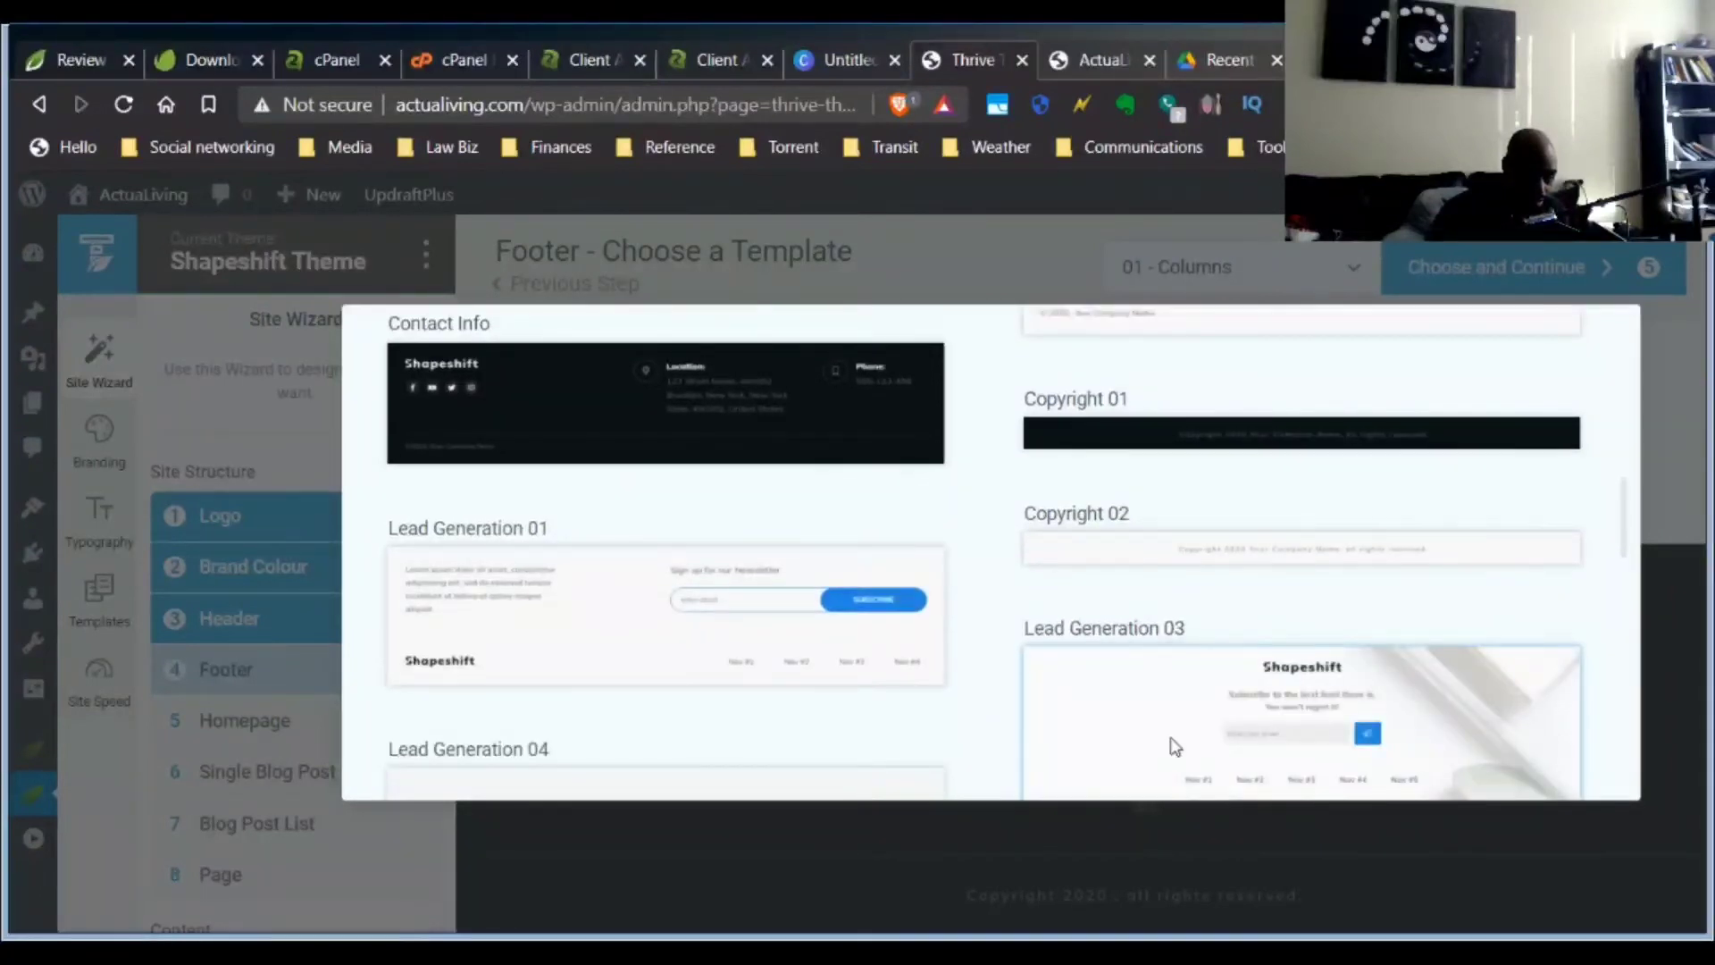
scroll(1173, 740, down, 2)
scroll(1173, 747, down, 2)
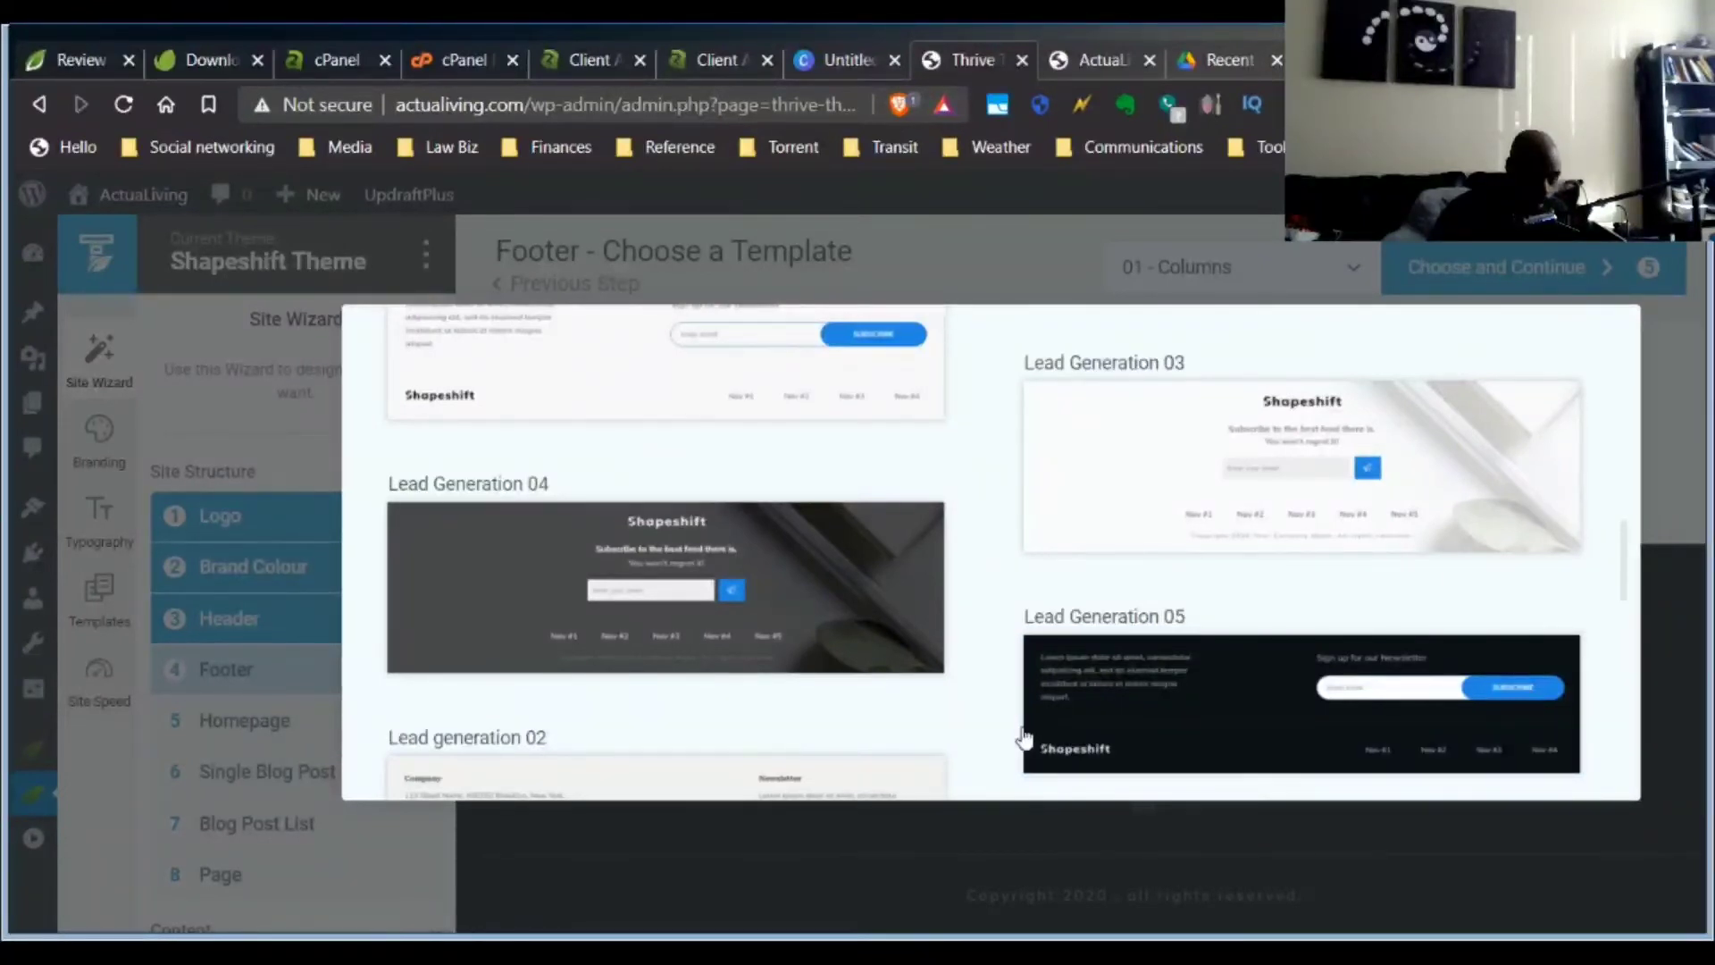
scroll(1024, 738, down, 3)
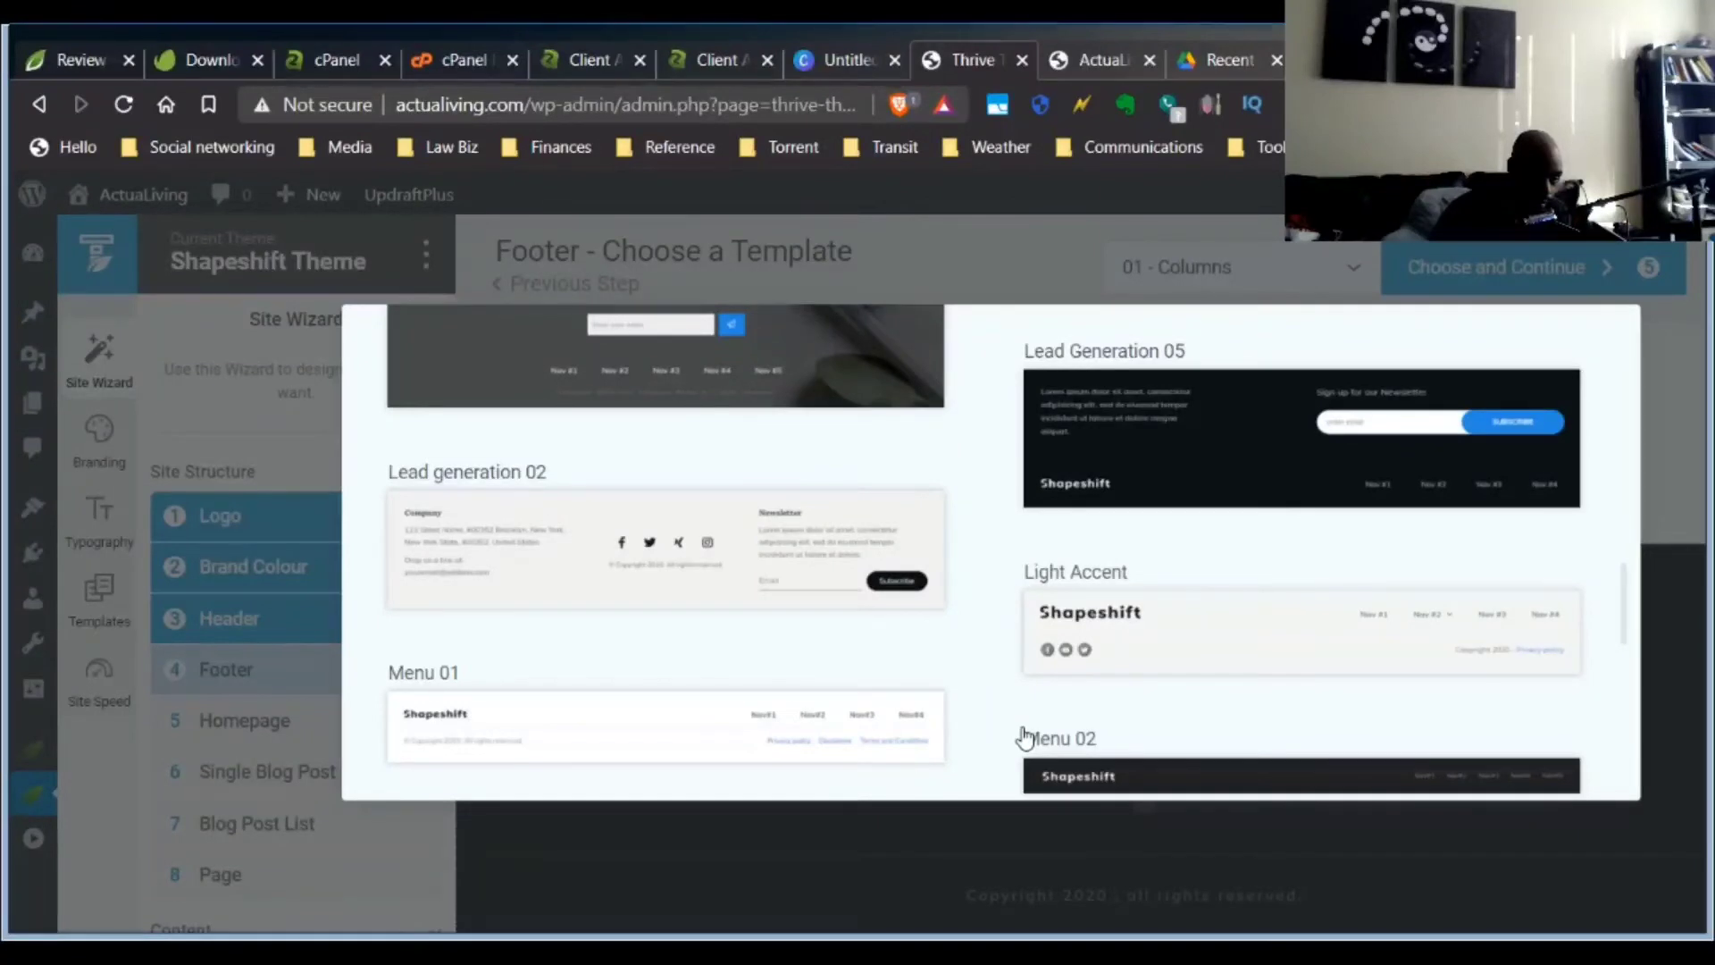
scroll(1023, 737, down, 3)
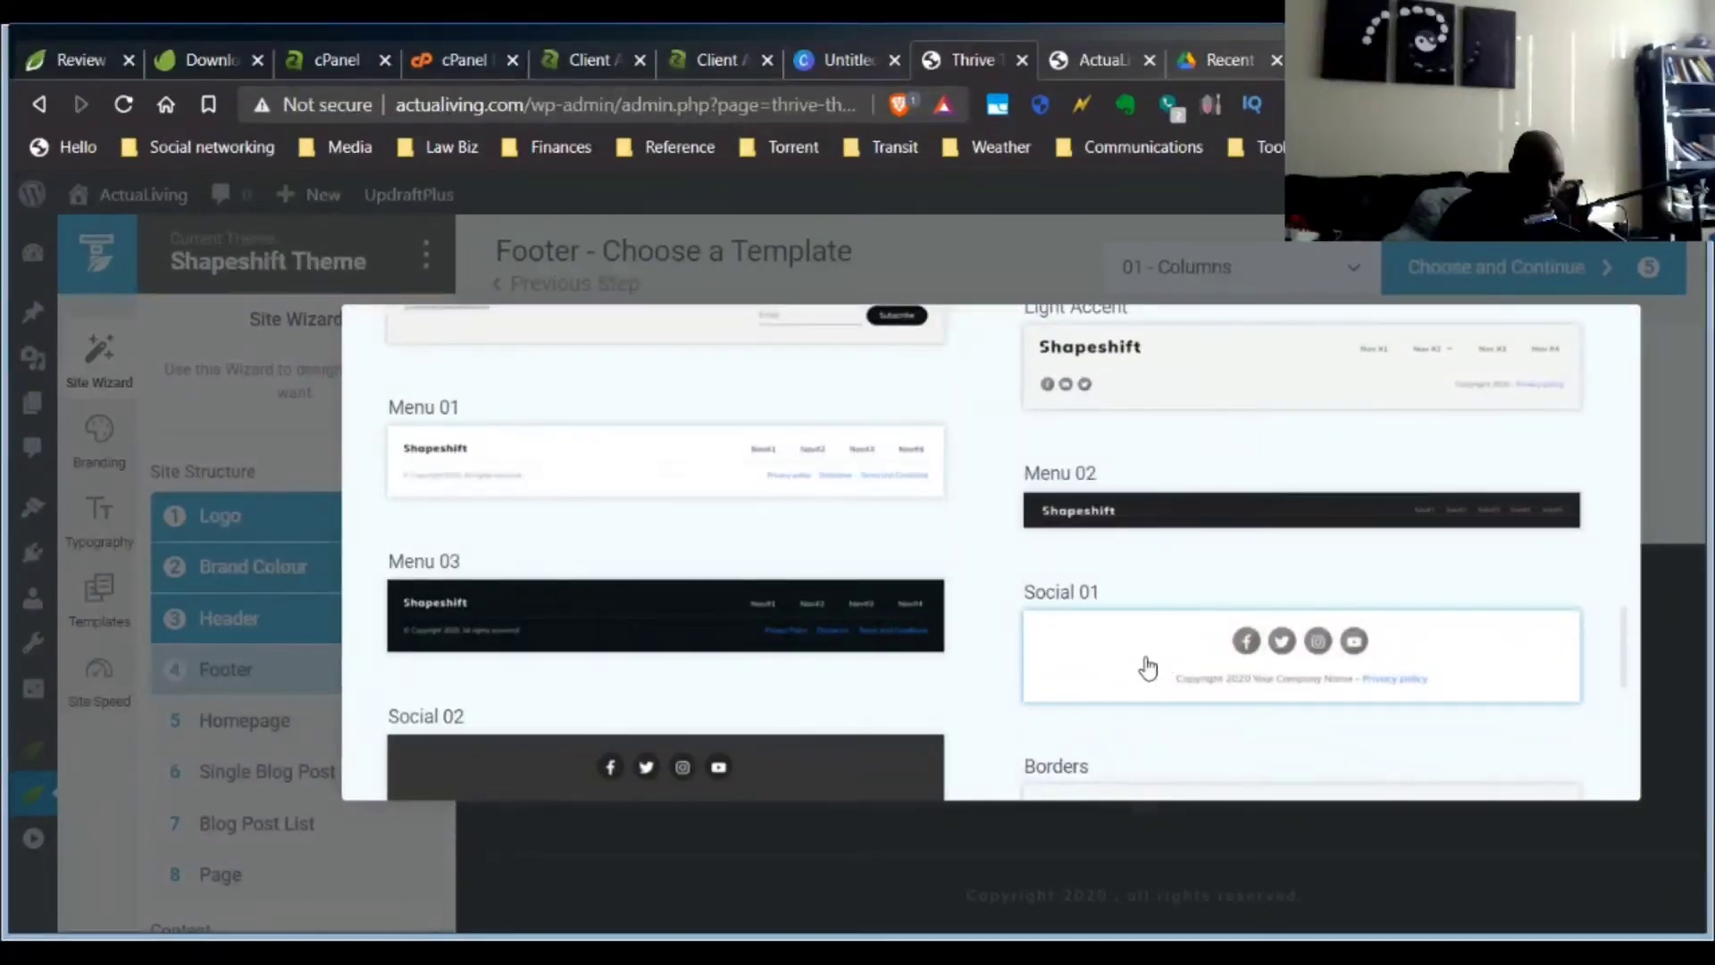
scroll(838, 674, down, 3)
click(527, 529)
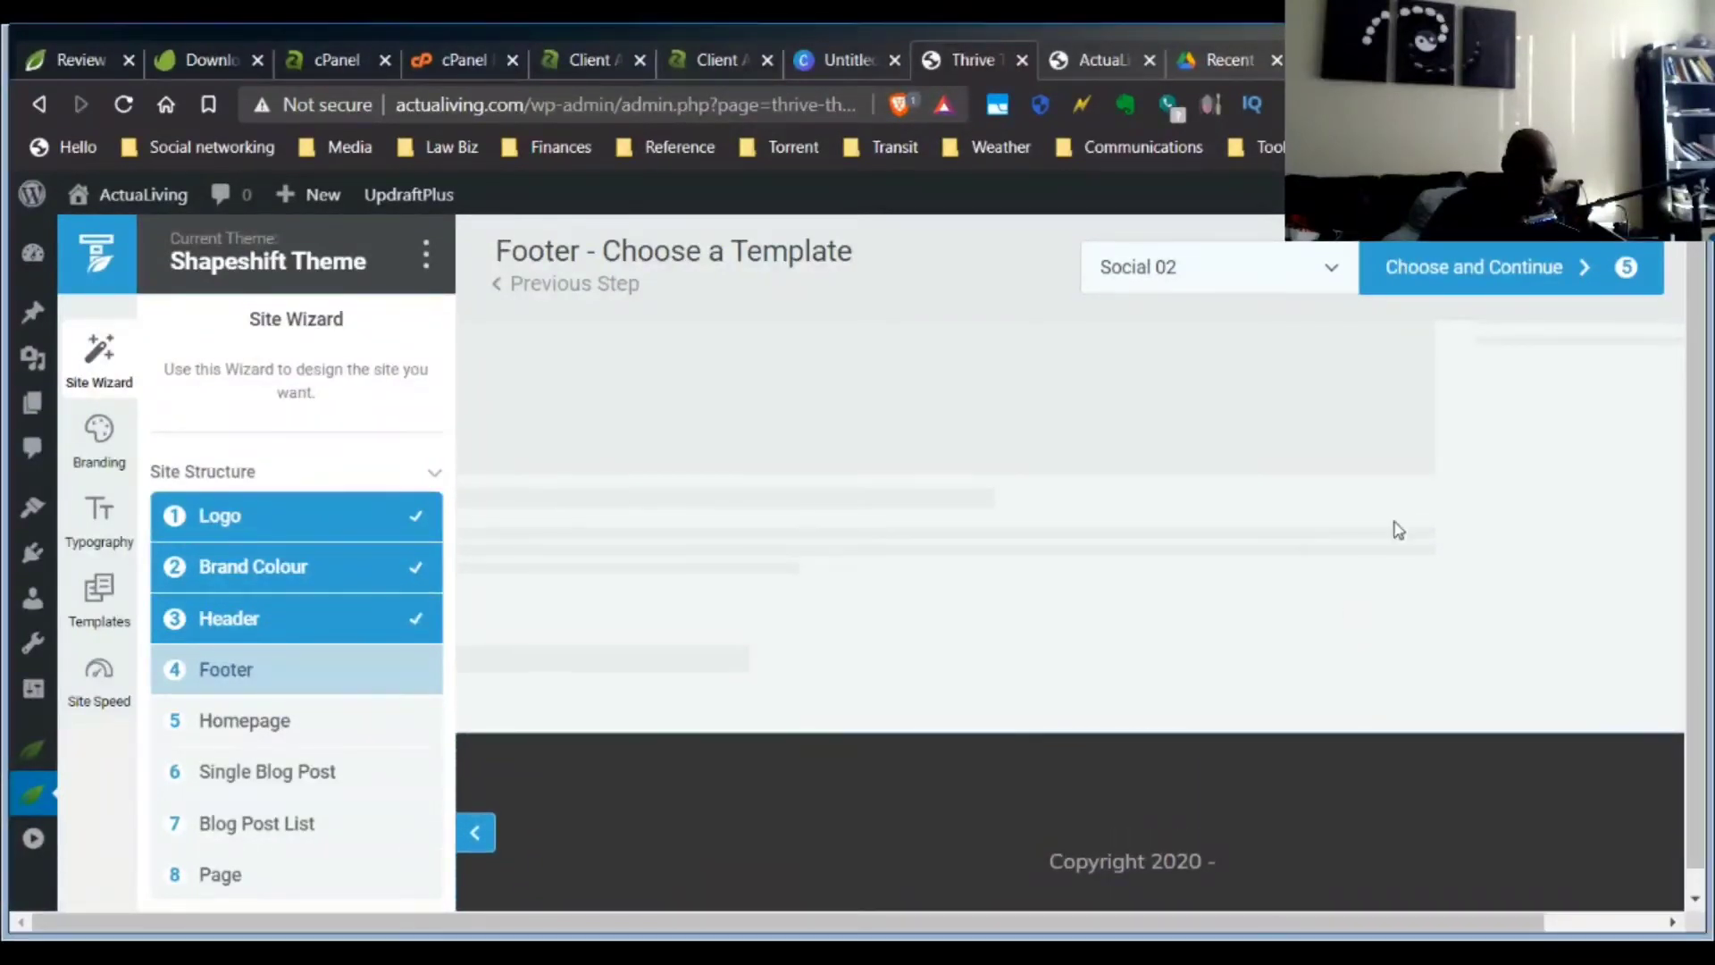
click(1415, 270)
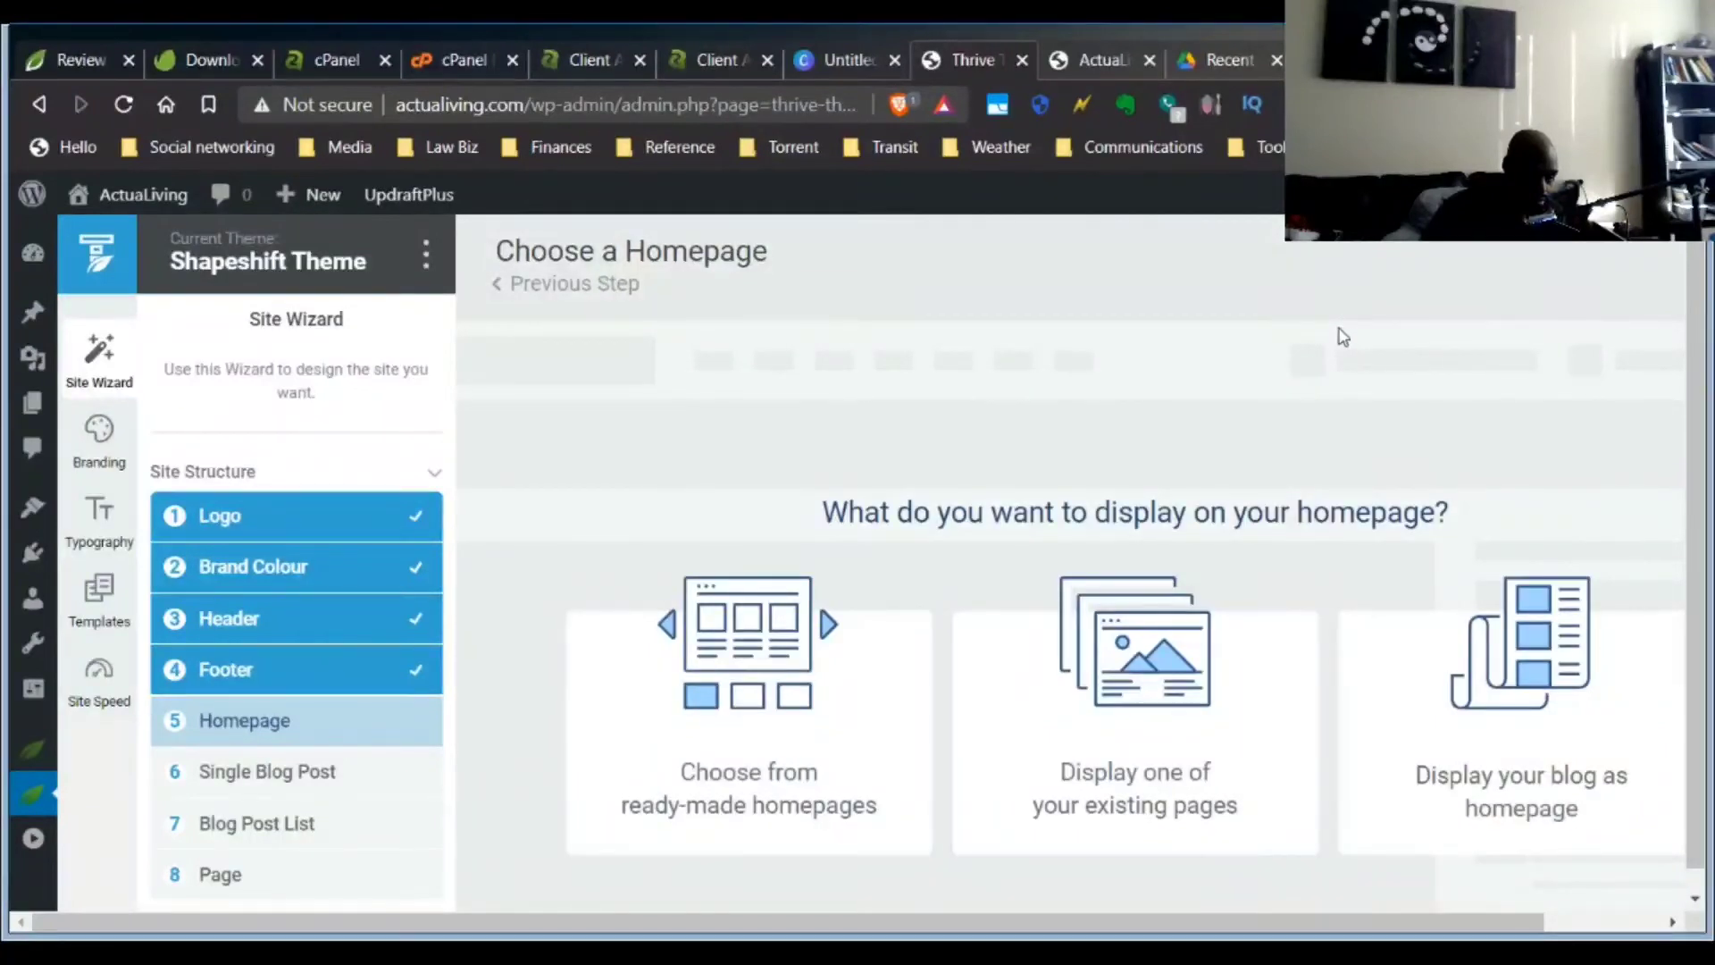
Step: Browse the ready-made homepage templates, previewing Local Business Focused 02, then return to the homepage options
click(880, 817)
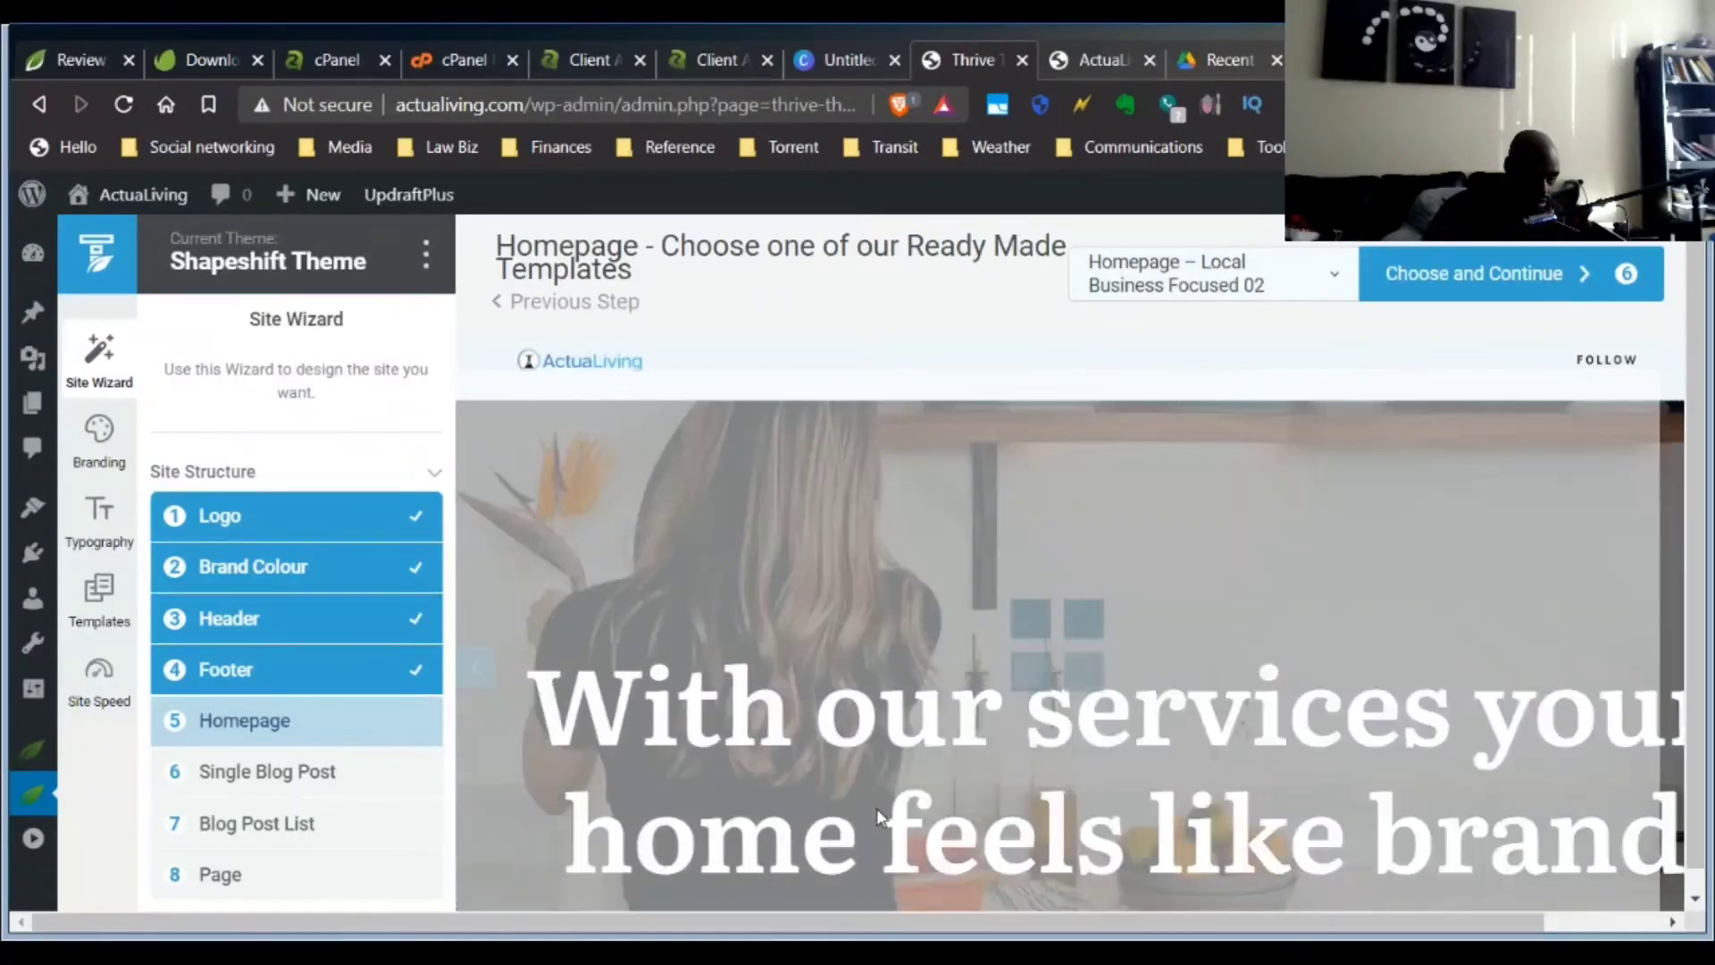
scroll(952, 761, down, 5)
scroll(953, 761, down, 2)
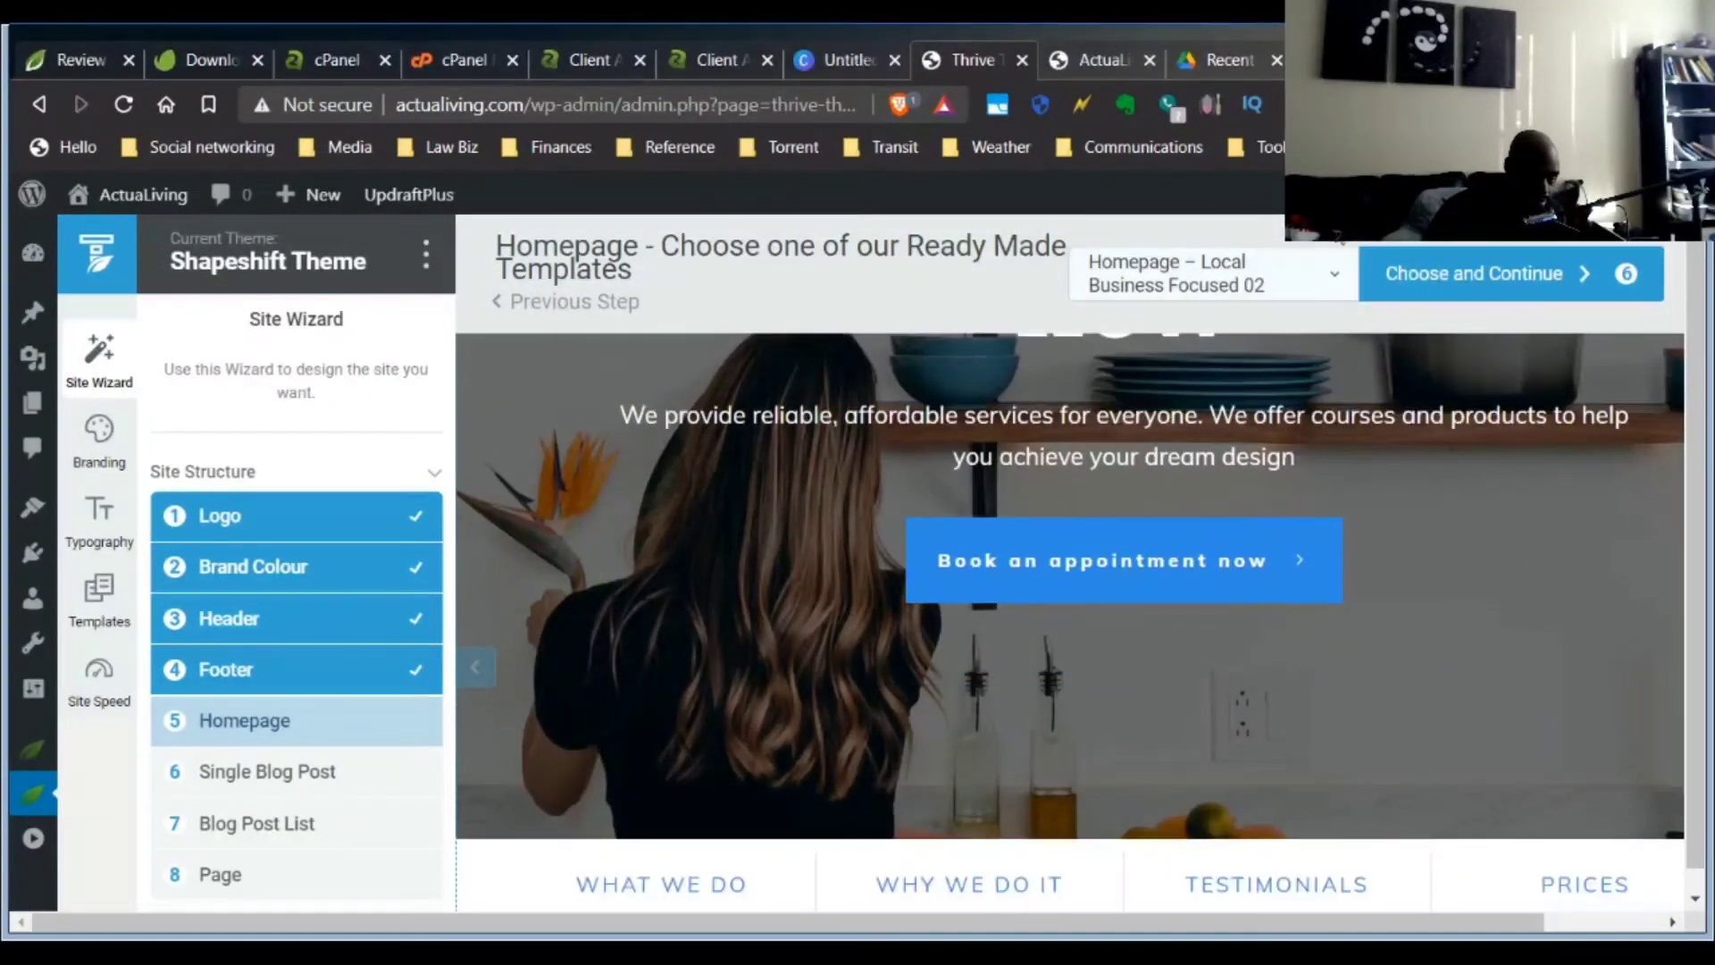
click(1268, 277)
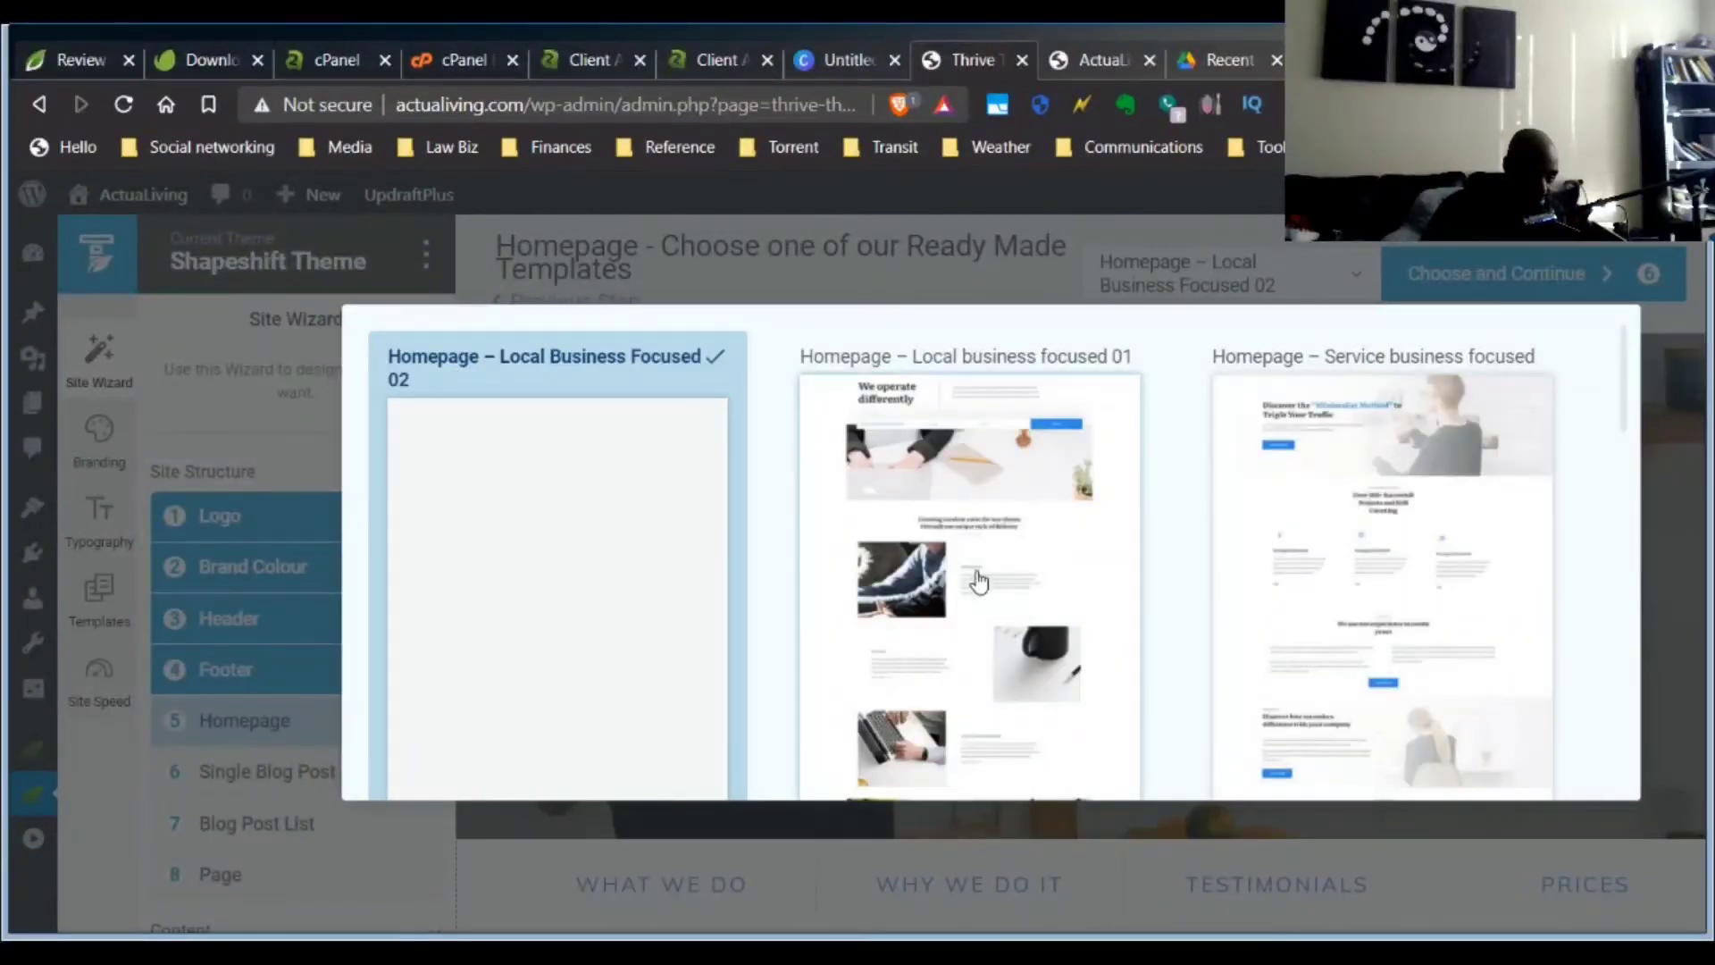
scroll(979, 582, down, 10)
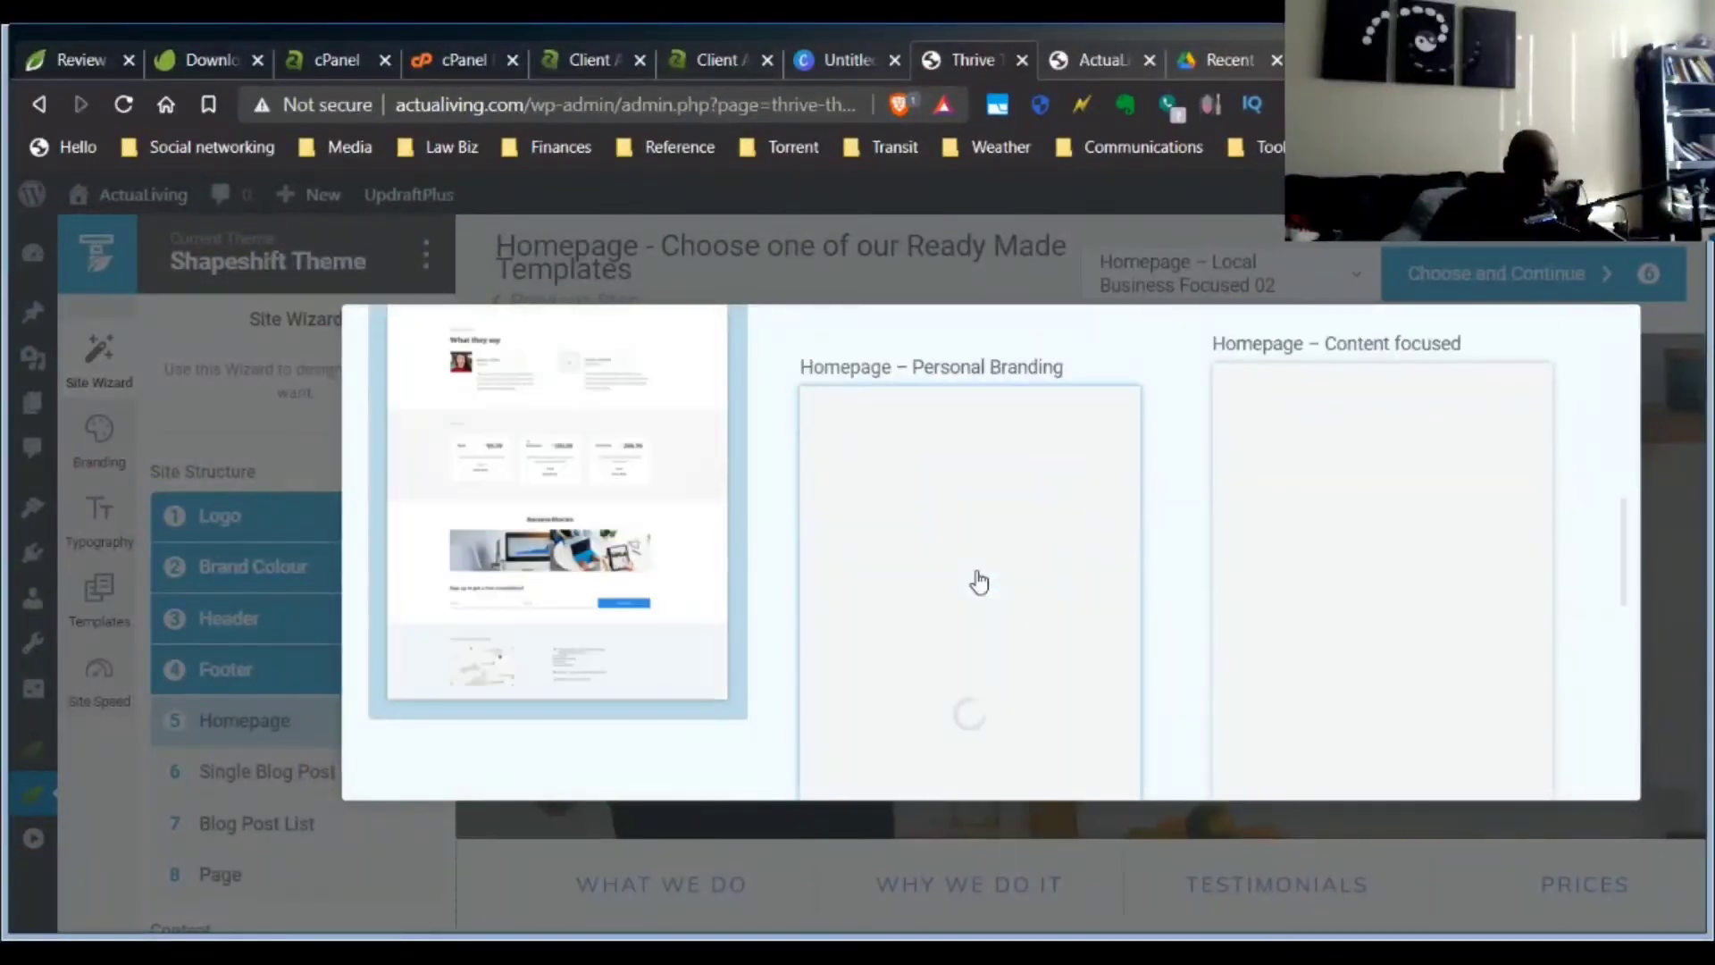
scroll(979, 581, down, 4)
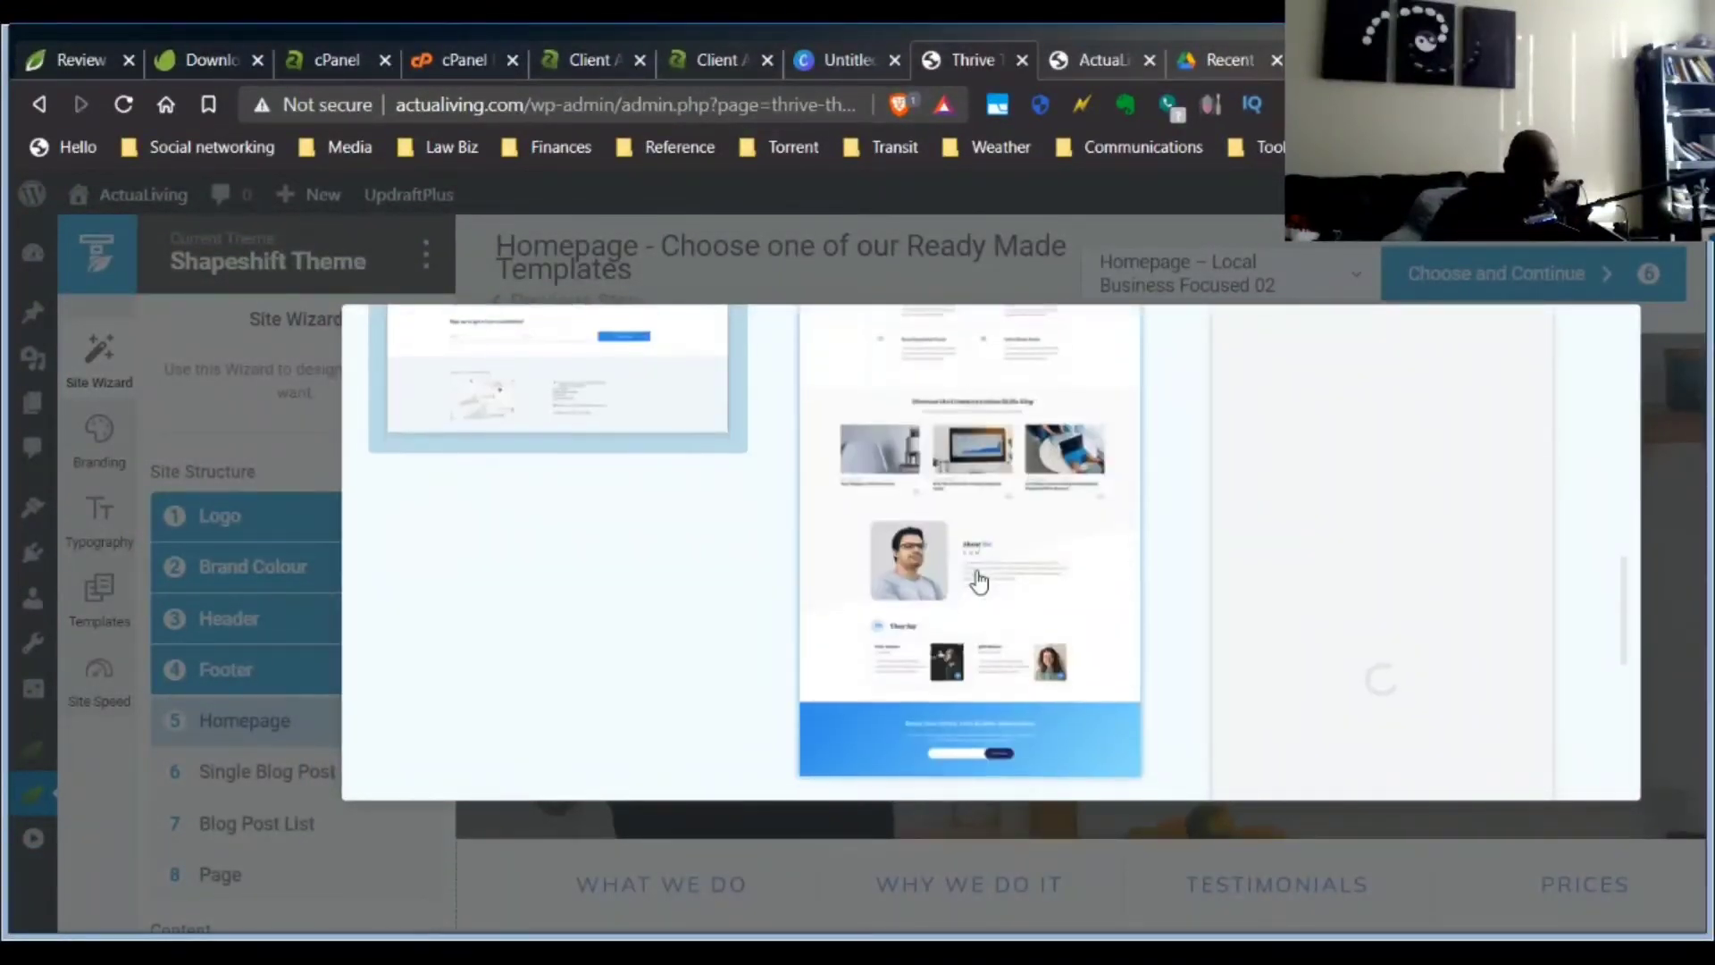
scroll(979, 582, up, 5)
scroll(979, 581, down, 2)
scroll(979, 581, down, 8)
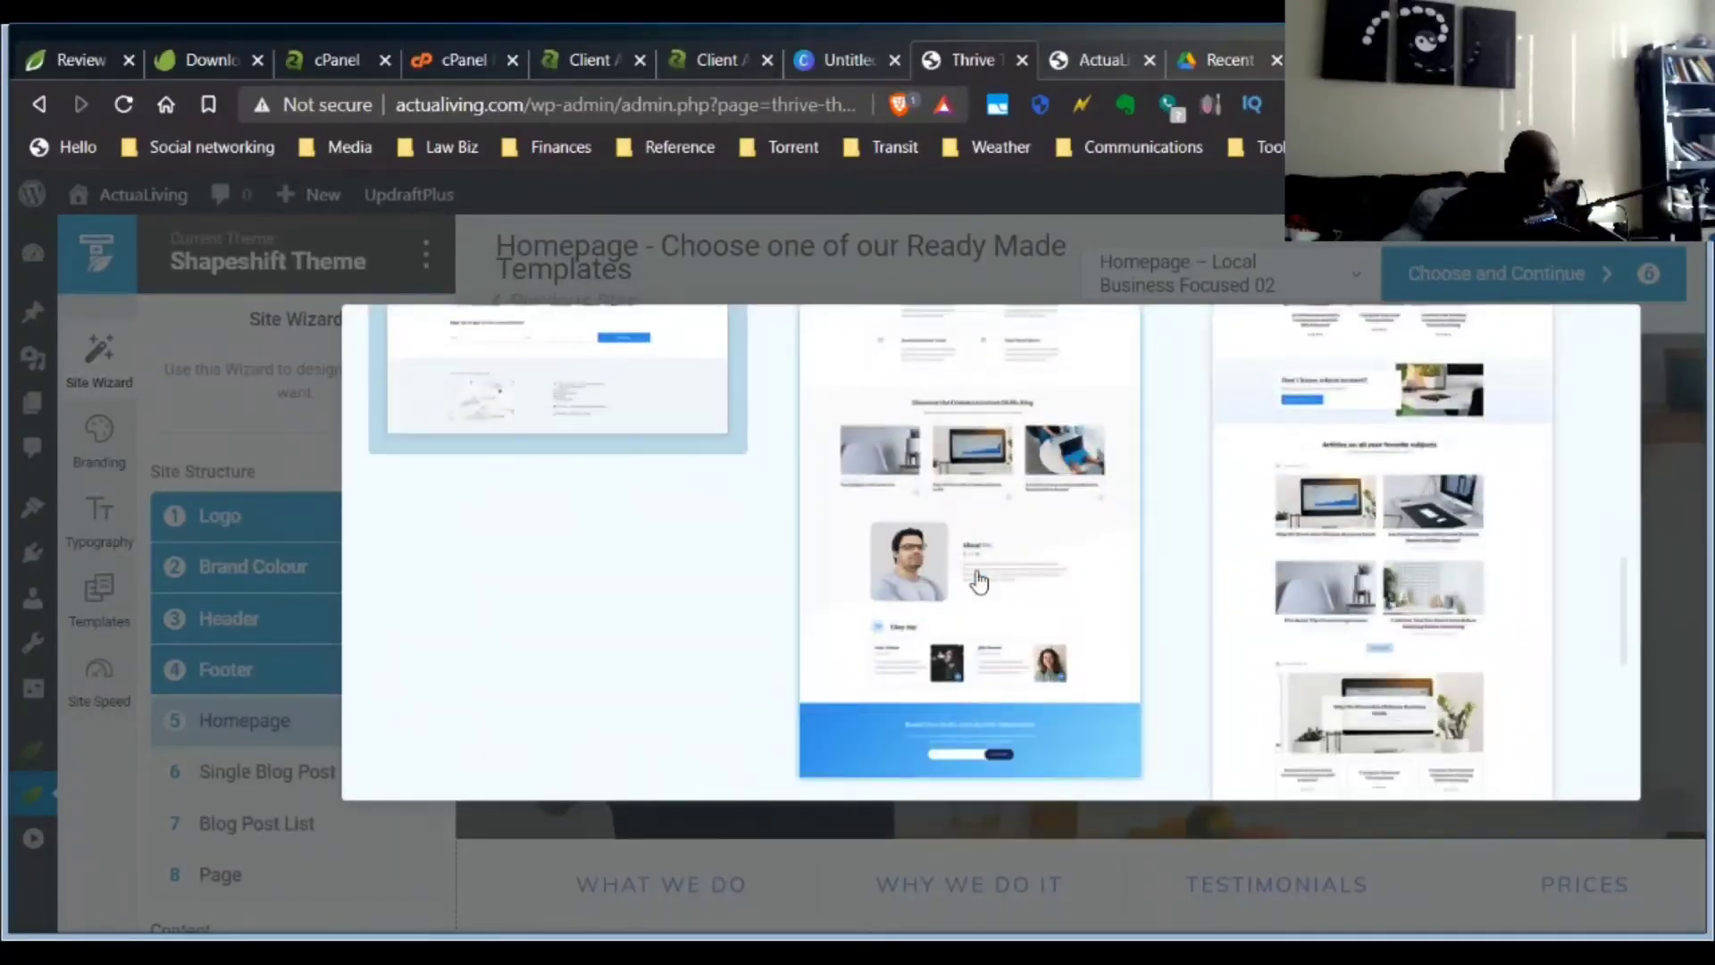
scroll(980, 579, up, 10)
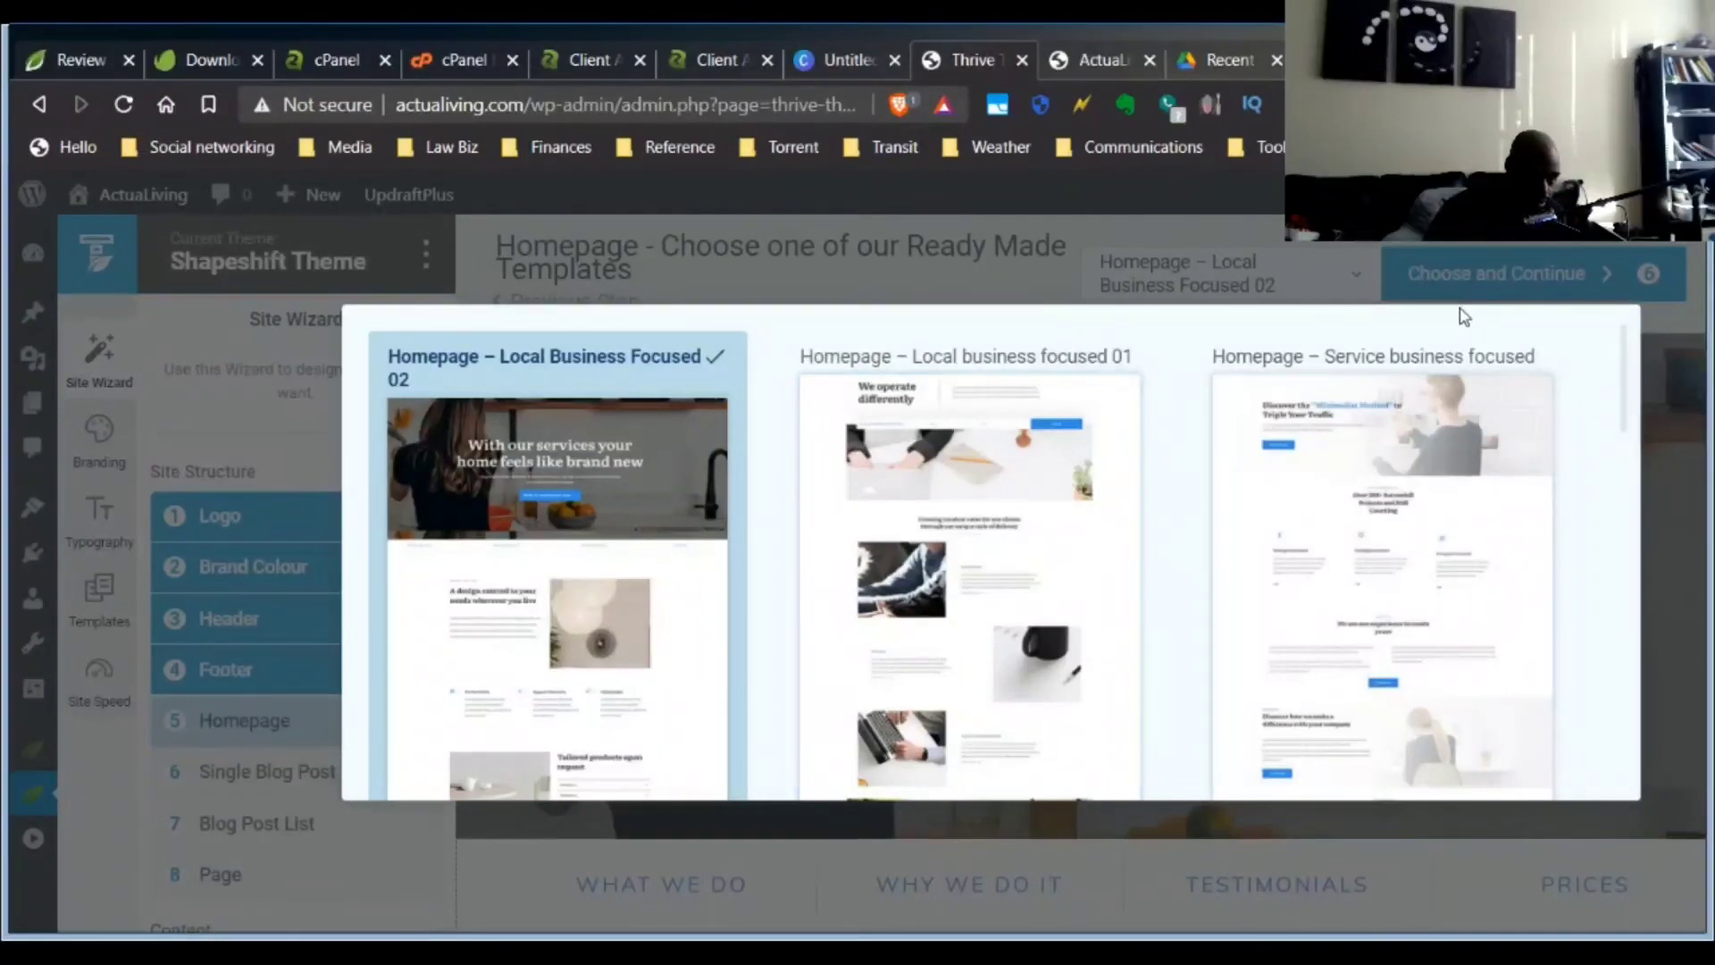
click(1333, 274)
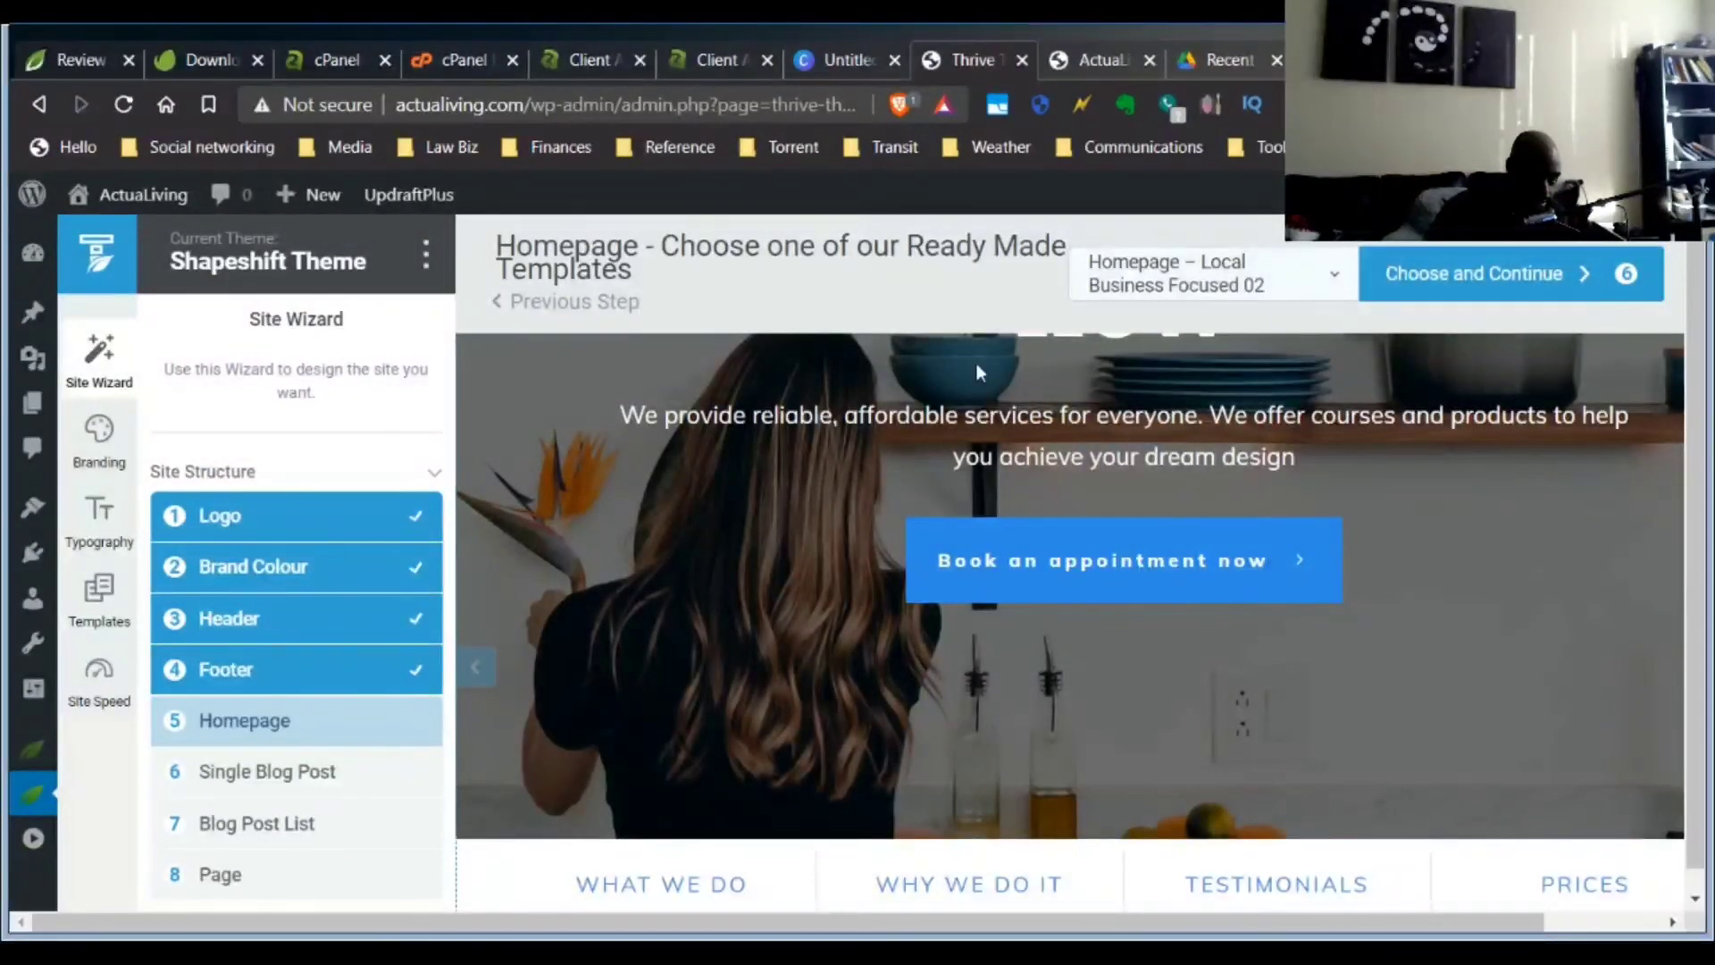
click(1088, 277)
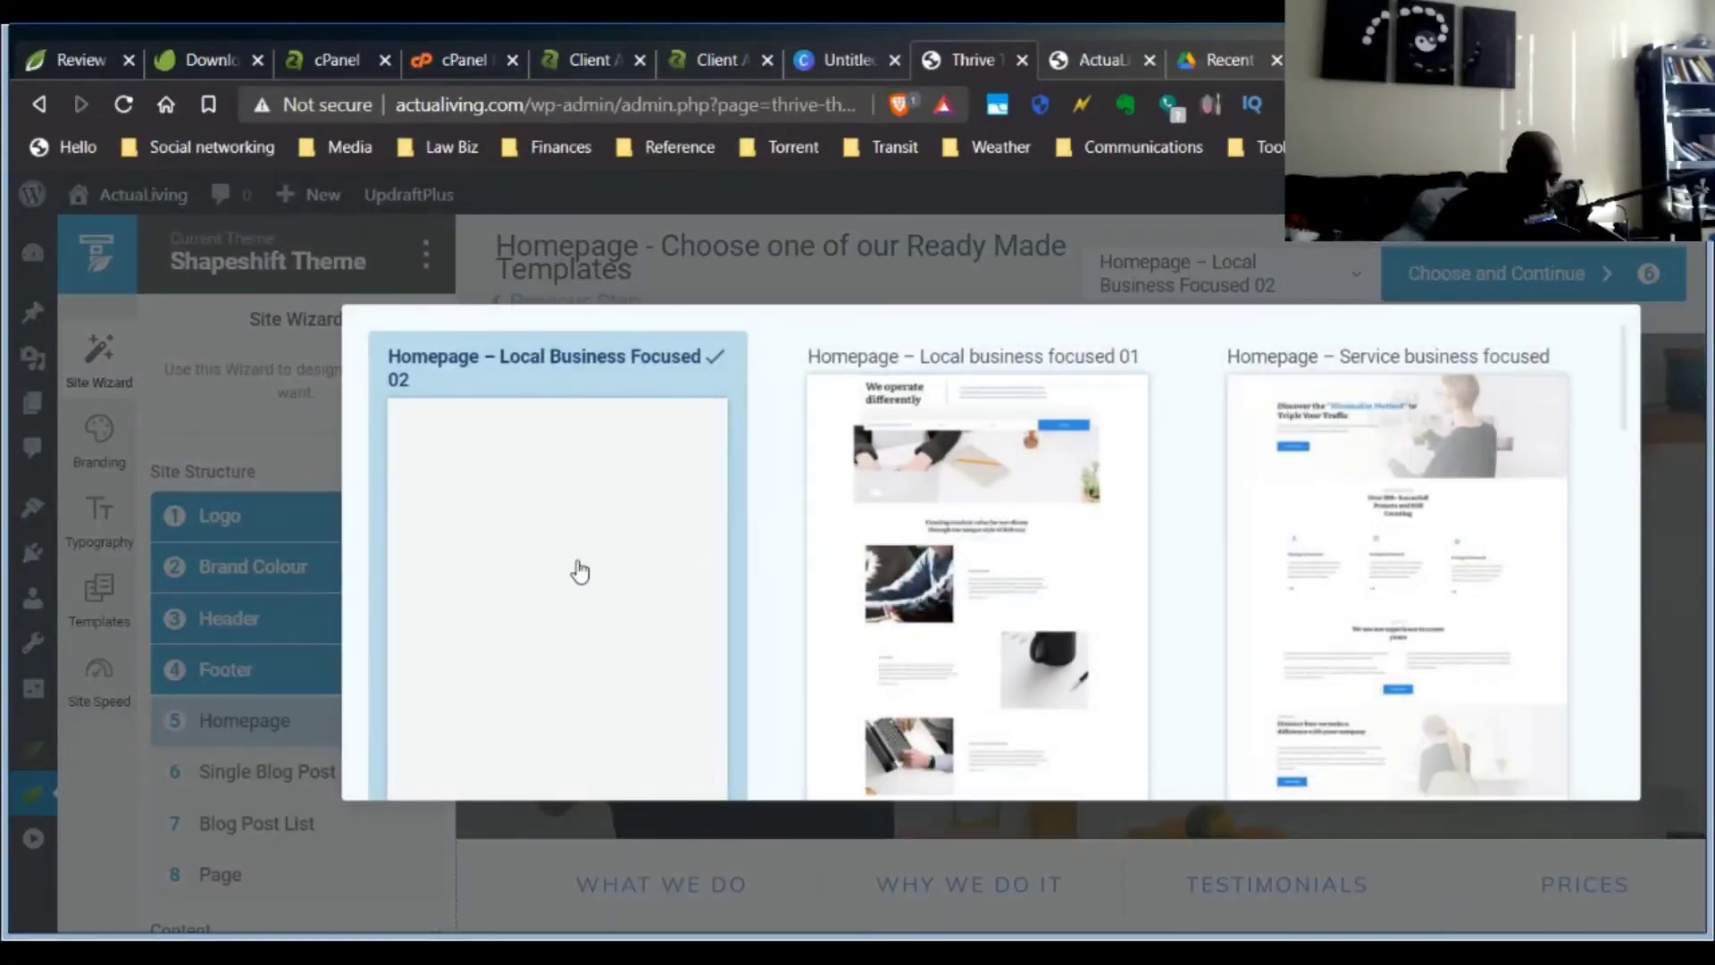
click(1262, 272)
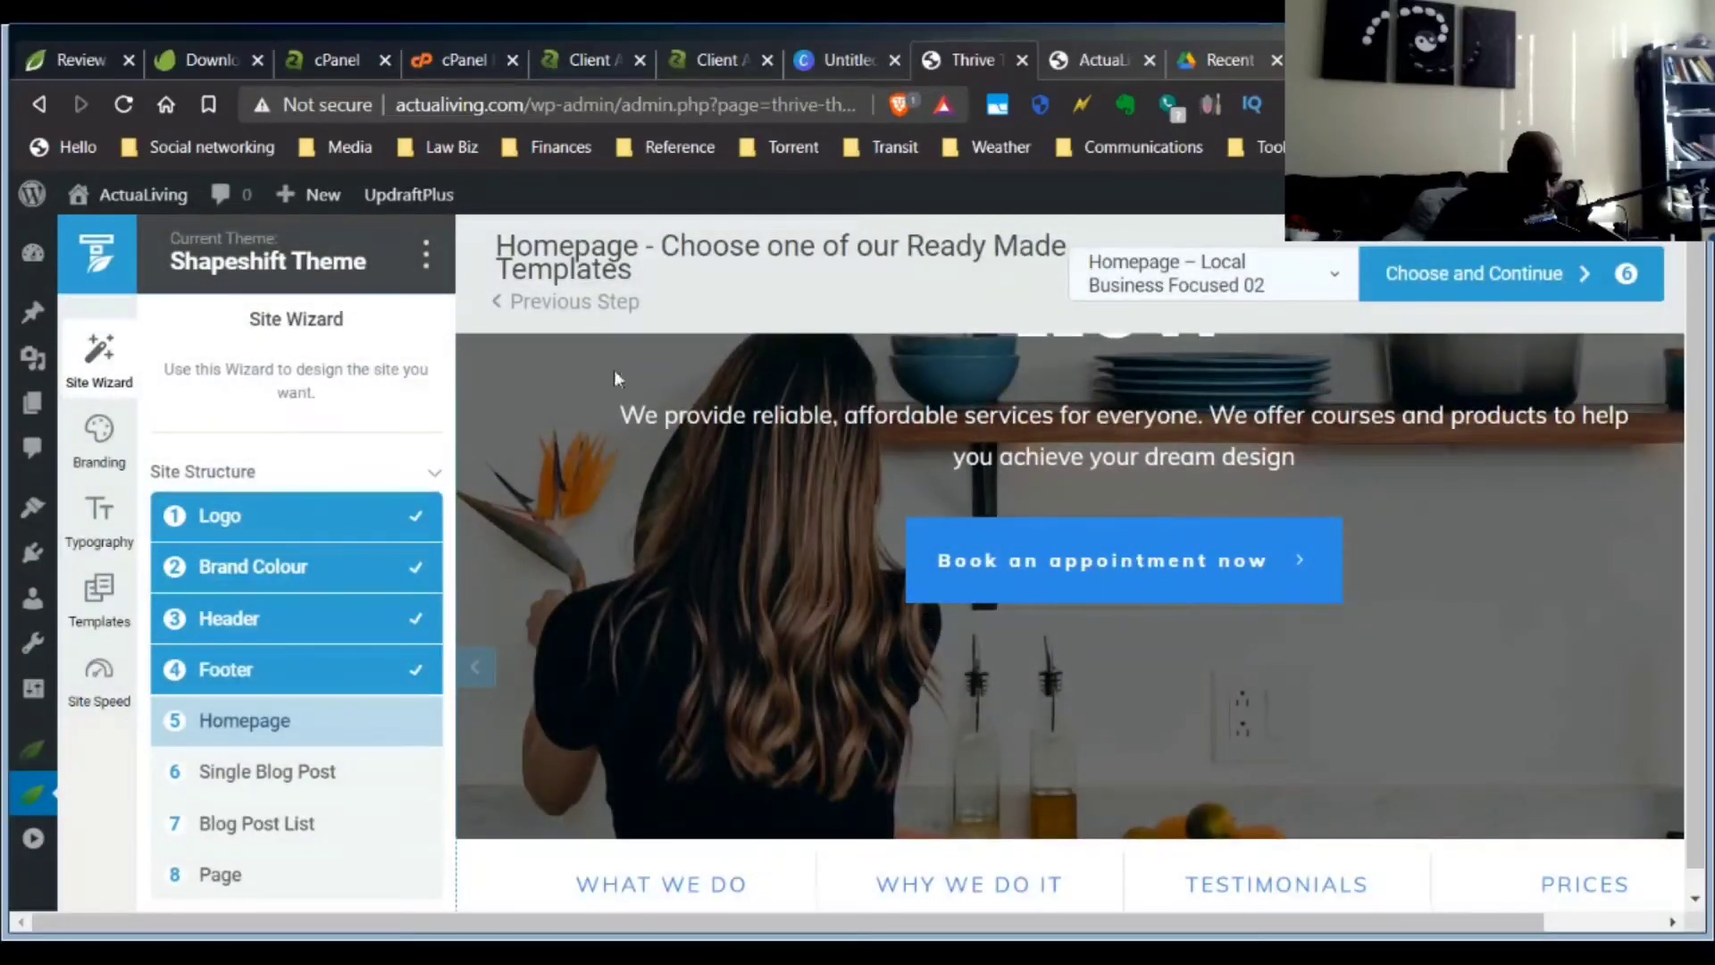
click(617, 300)
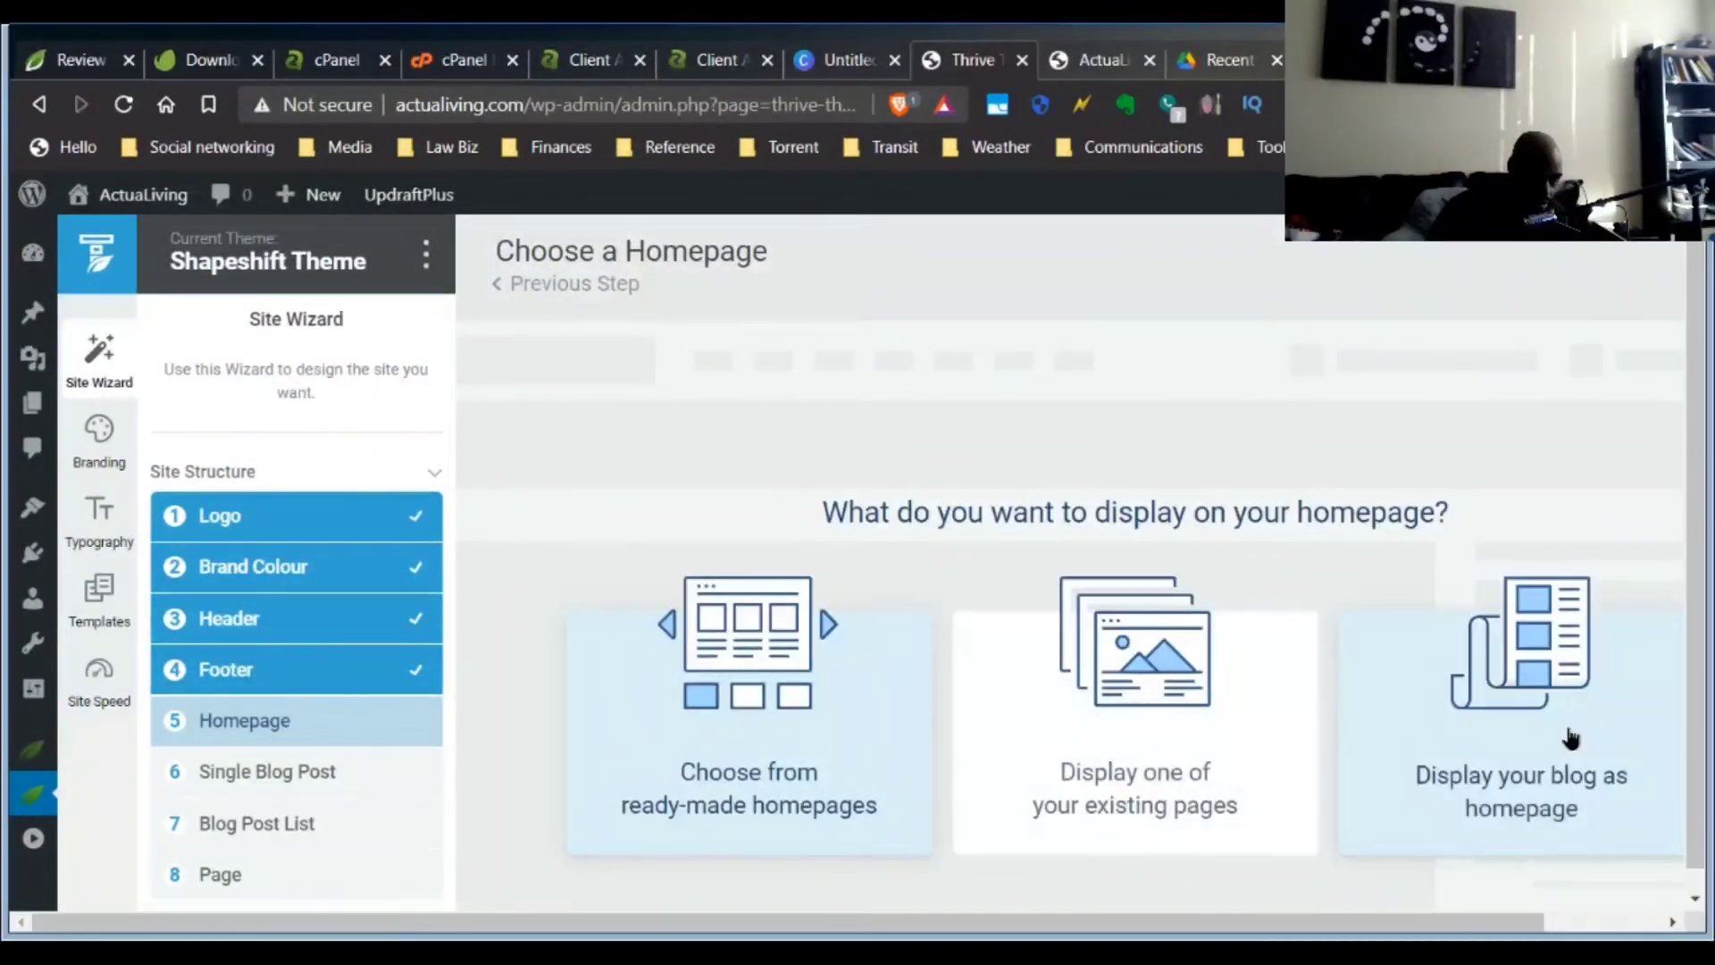
Step: Select 'Display your blog as homepage' and scroll through the Welcome to the Blog preview
click(1464, 740)
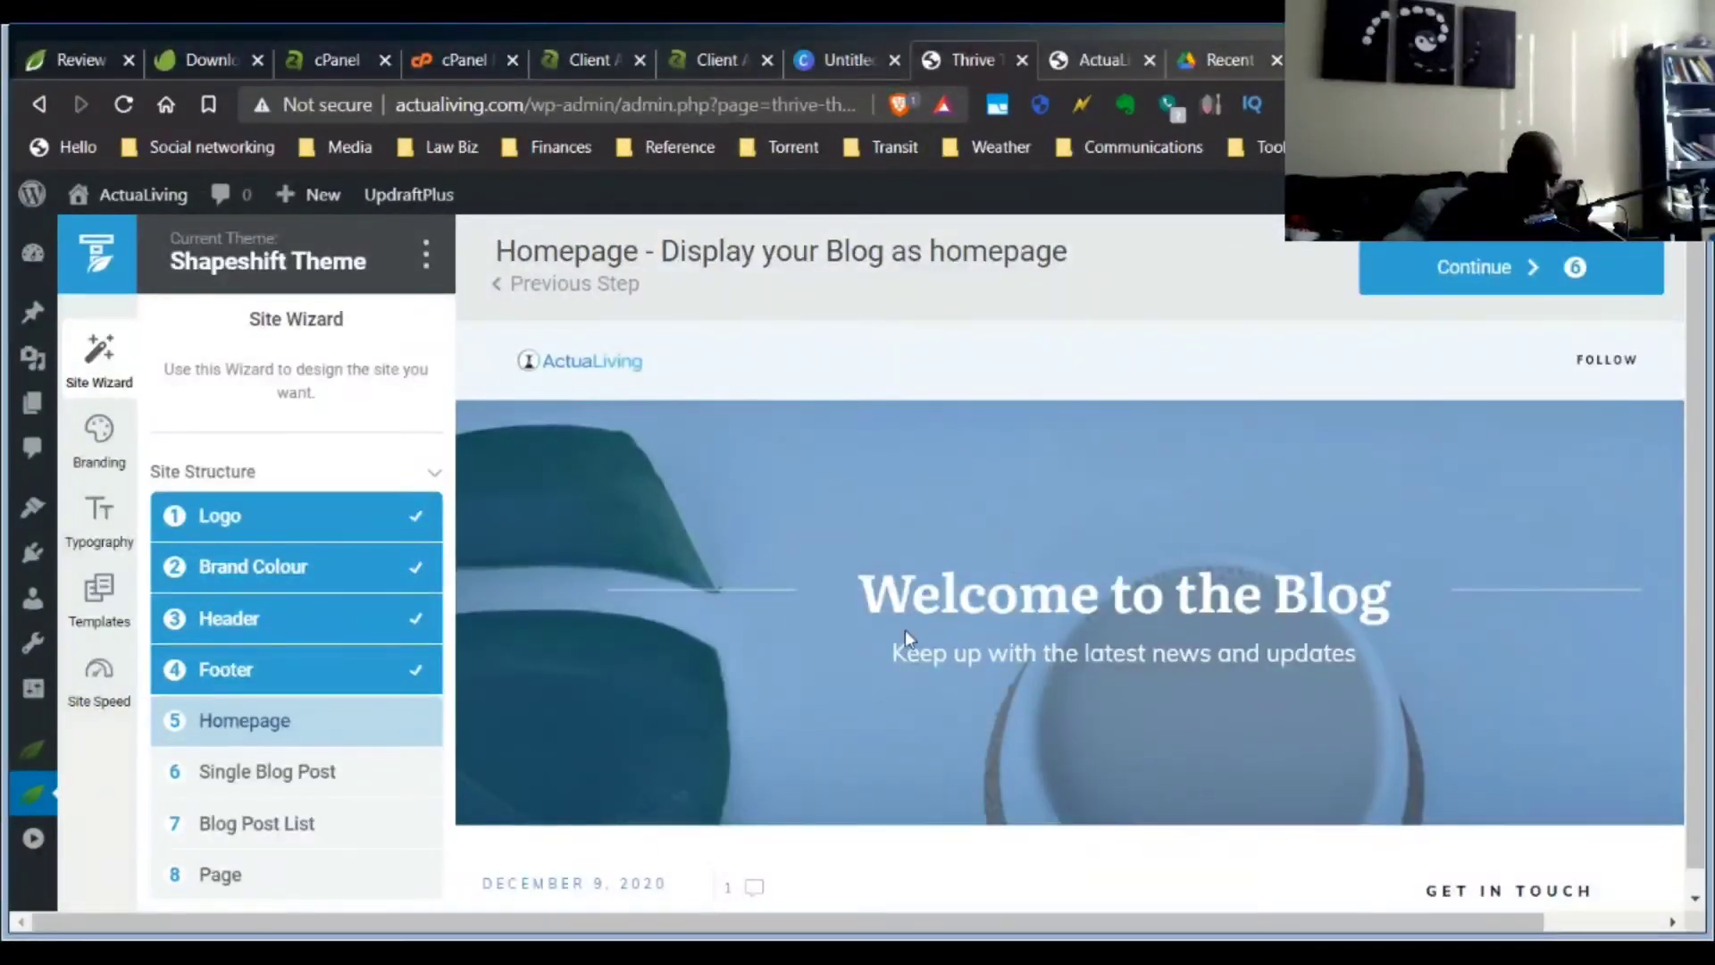
scroll(904, 630, down, 9)
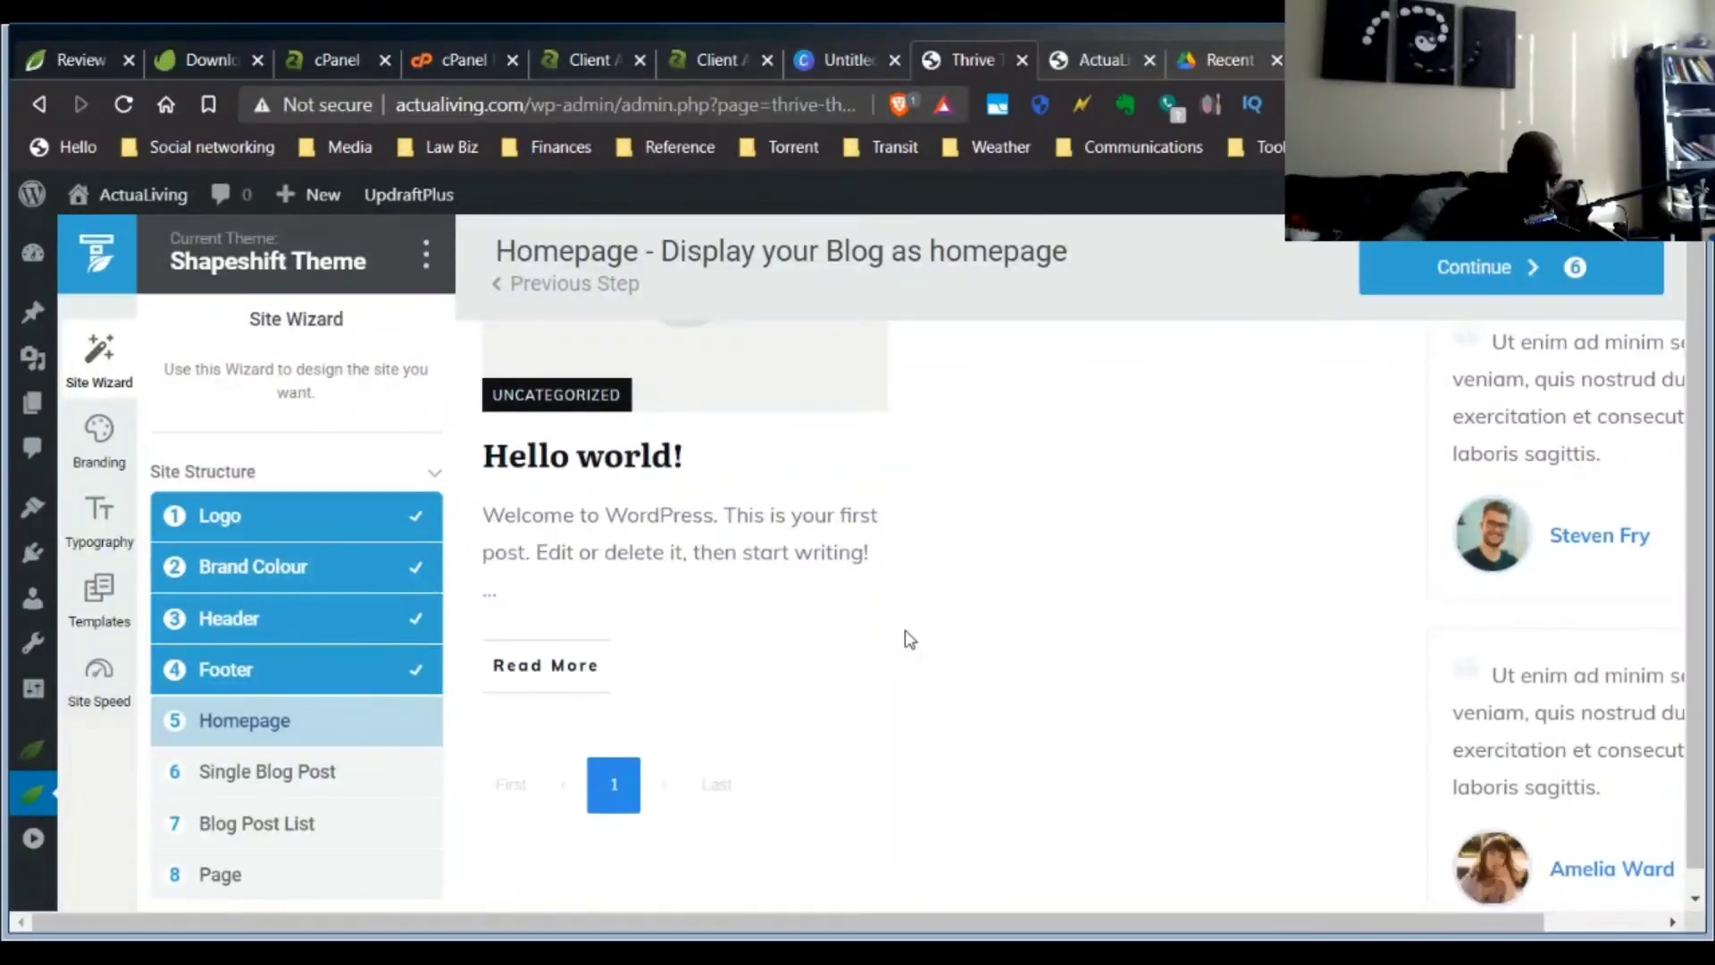
scroll(909, 640, down, 10)
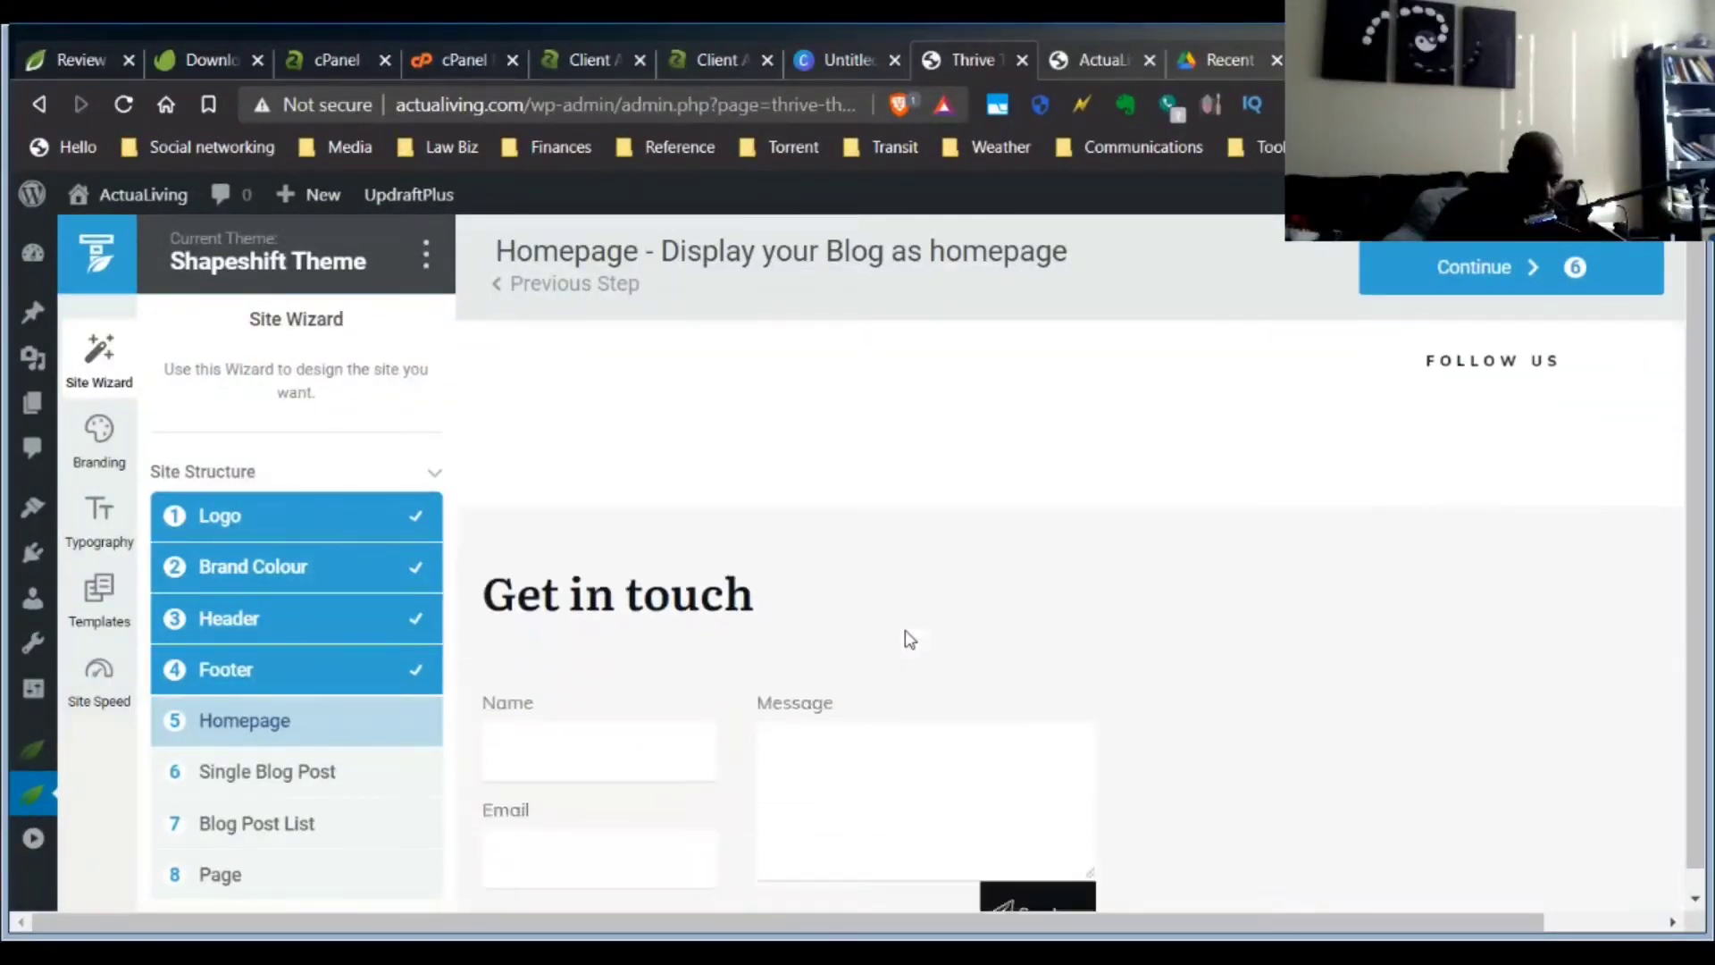
scroll(910, 640, down, 3)
scroll(907, 631, up, 10)
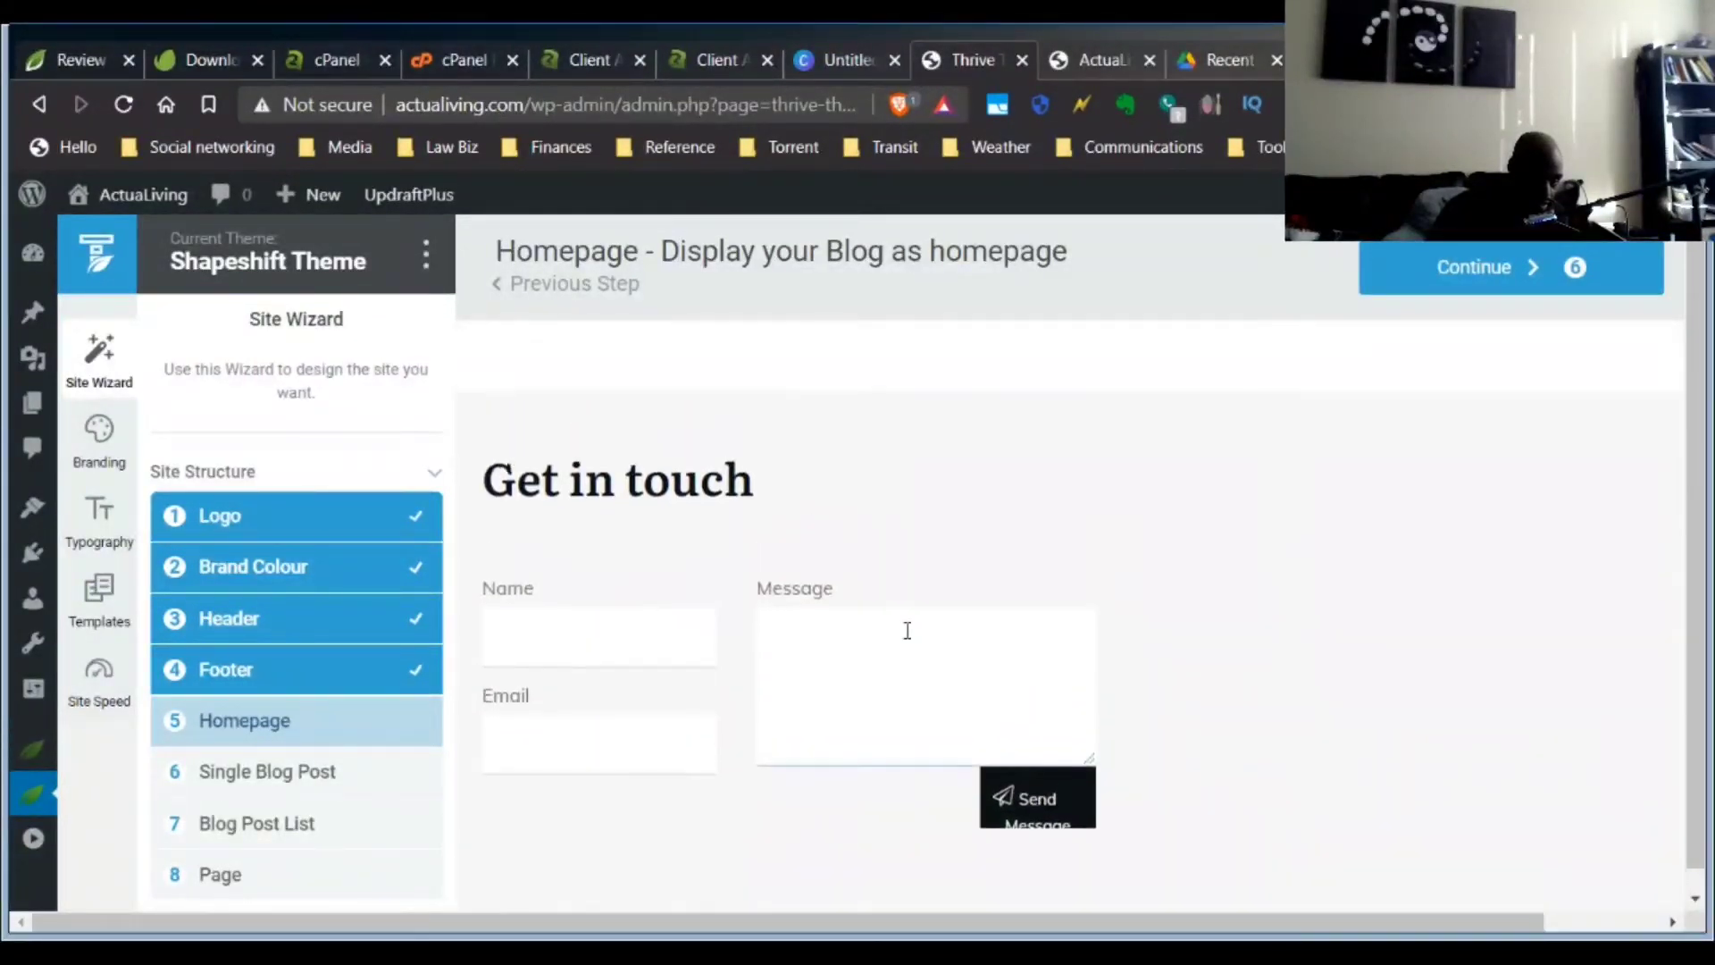
scroll(909, 640, up, 5)
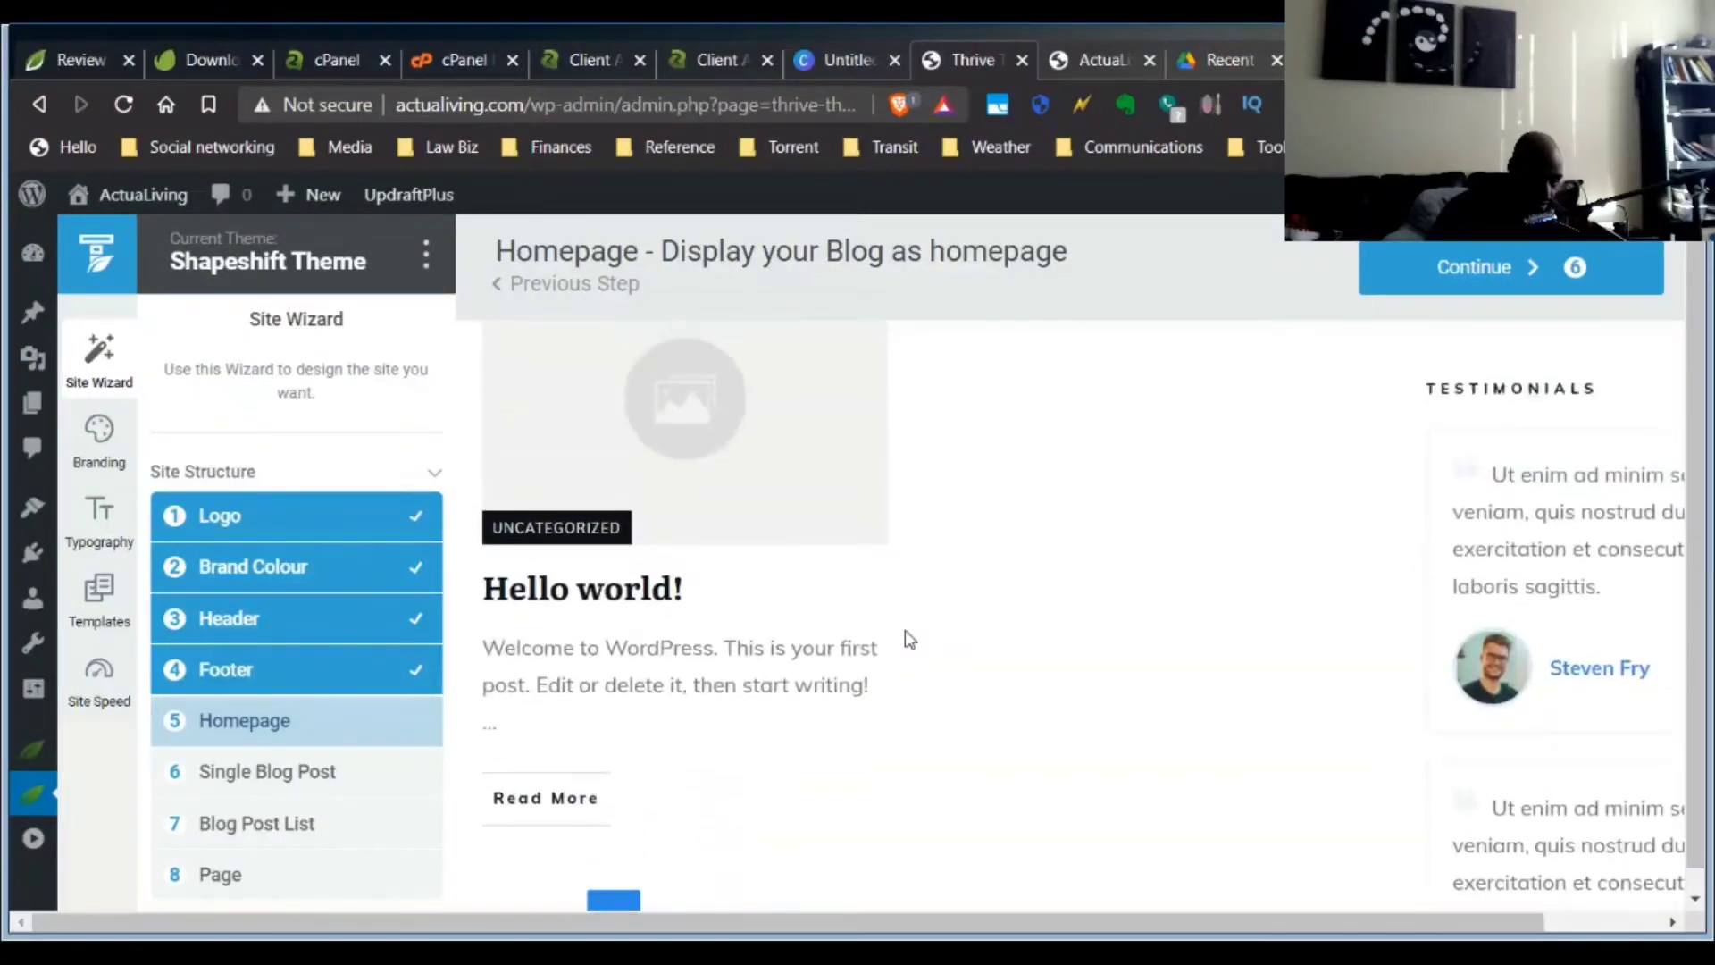
scroll(910, 639, up, 6)
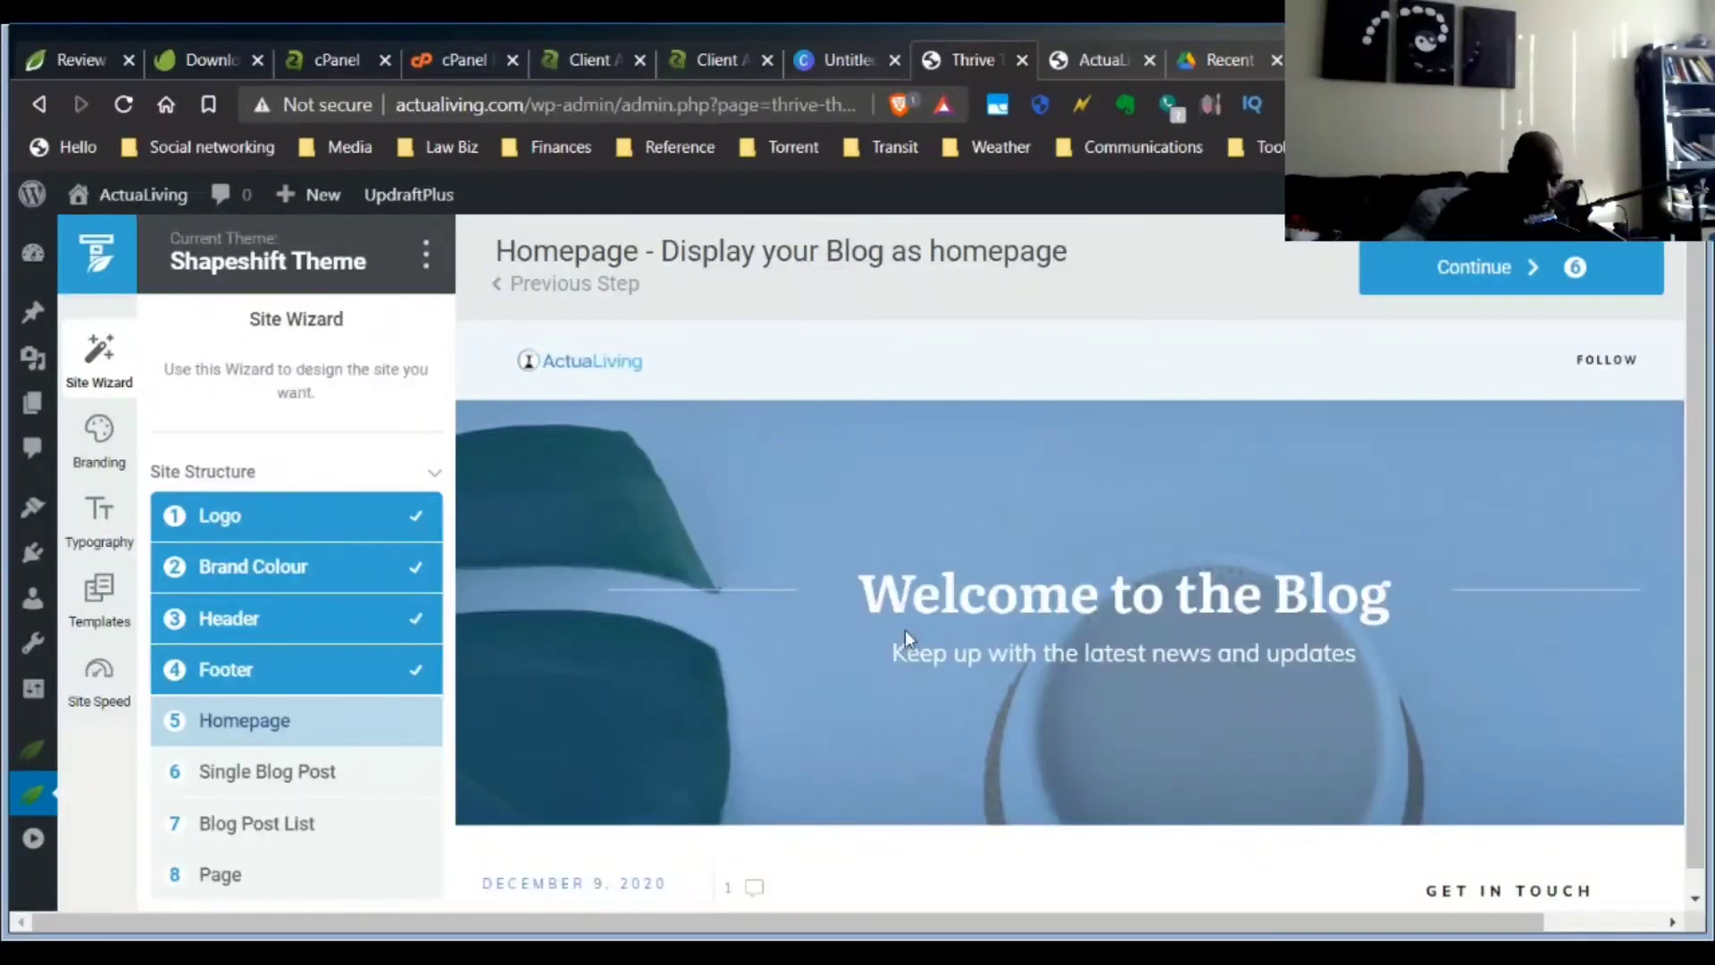
Step: Use the Featured image full width Video post template for single blog posts
click(1511, 268)
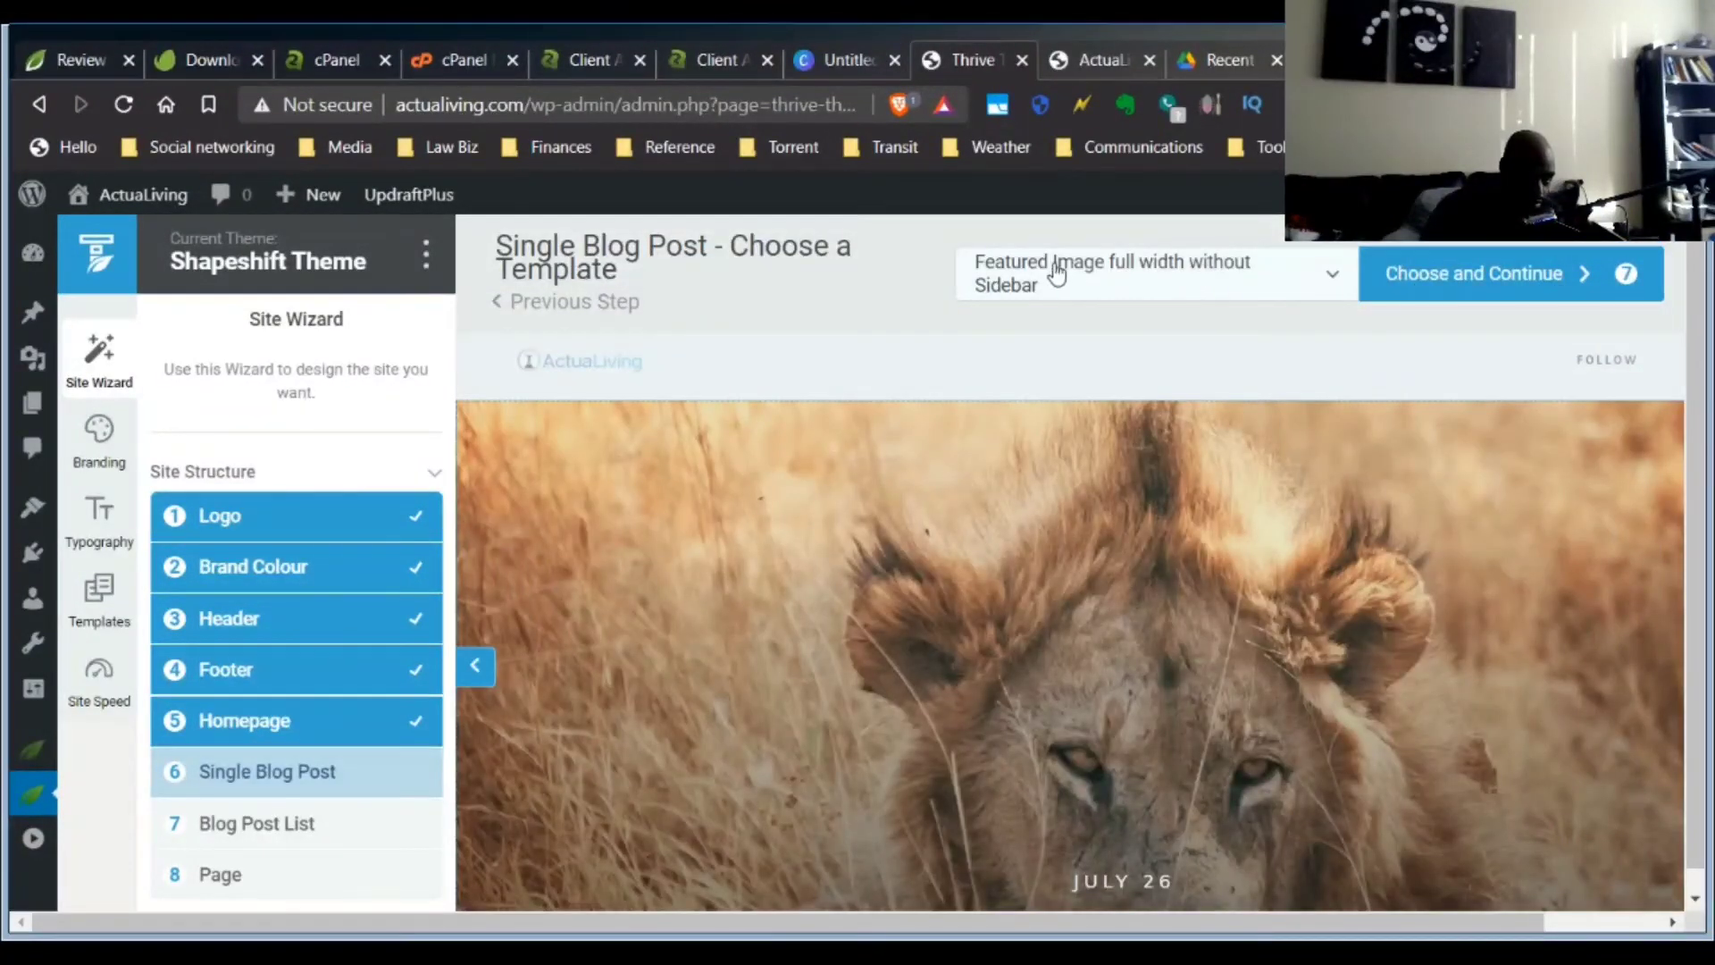
click(1248, 291)
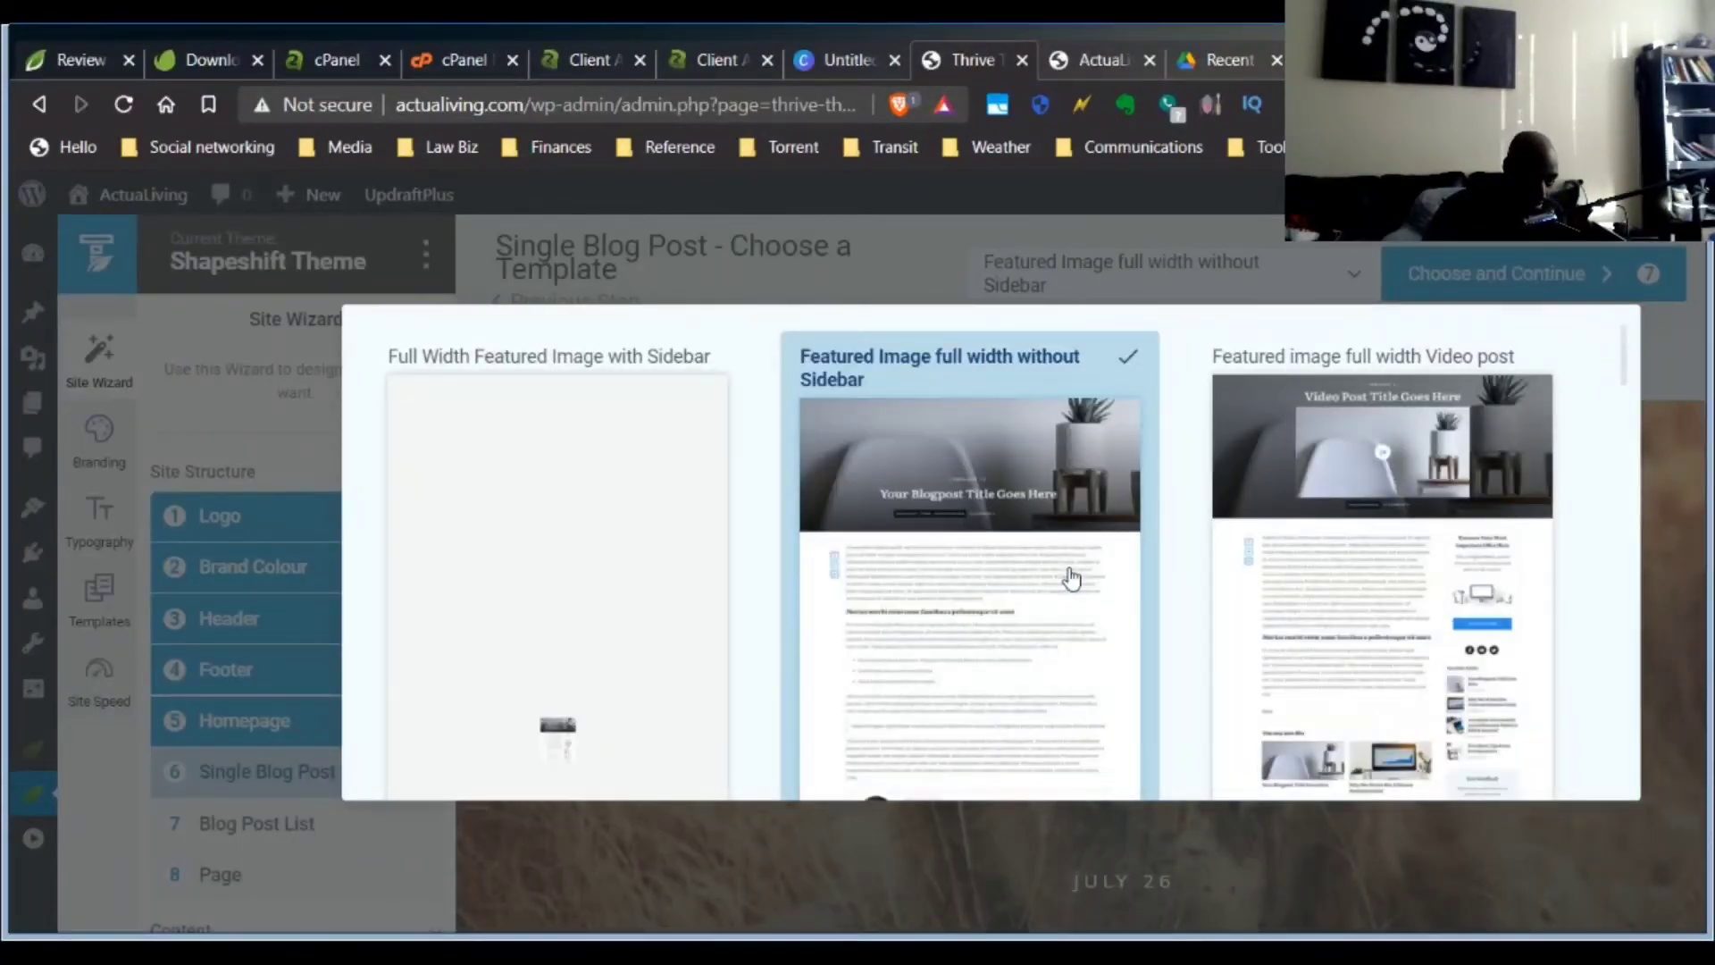
scroll(1072, 576, down, 5)
scroll(1463, 634, up, 6)
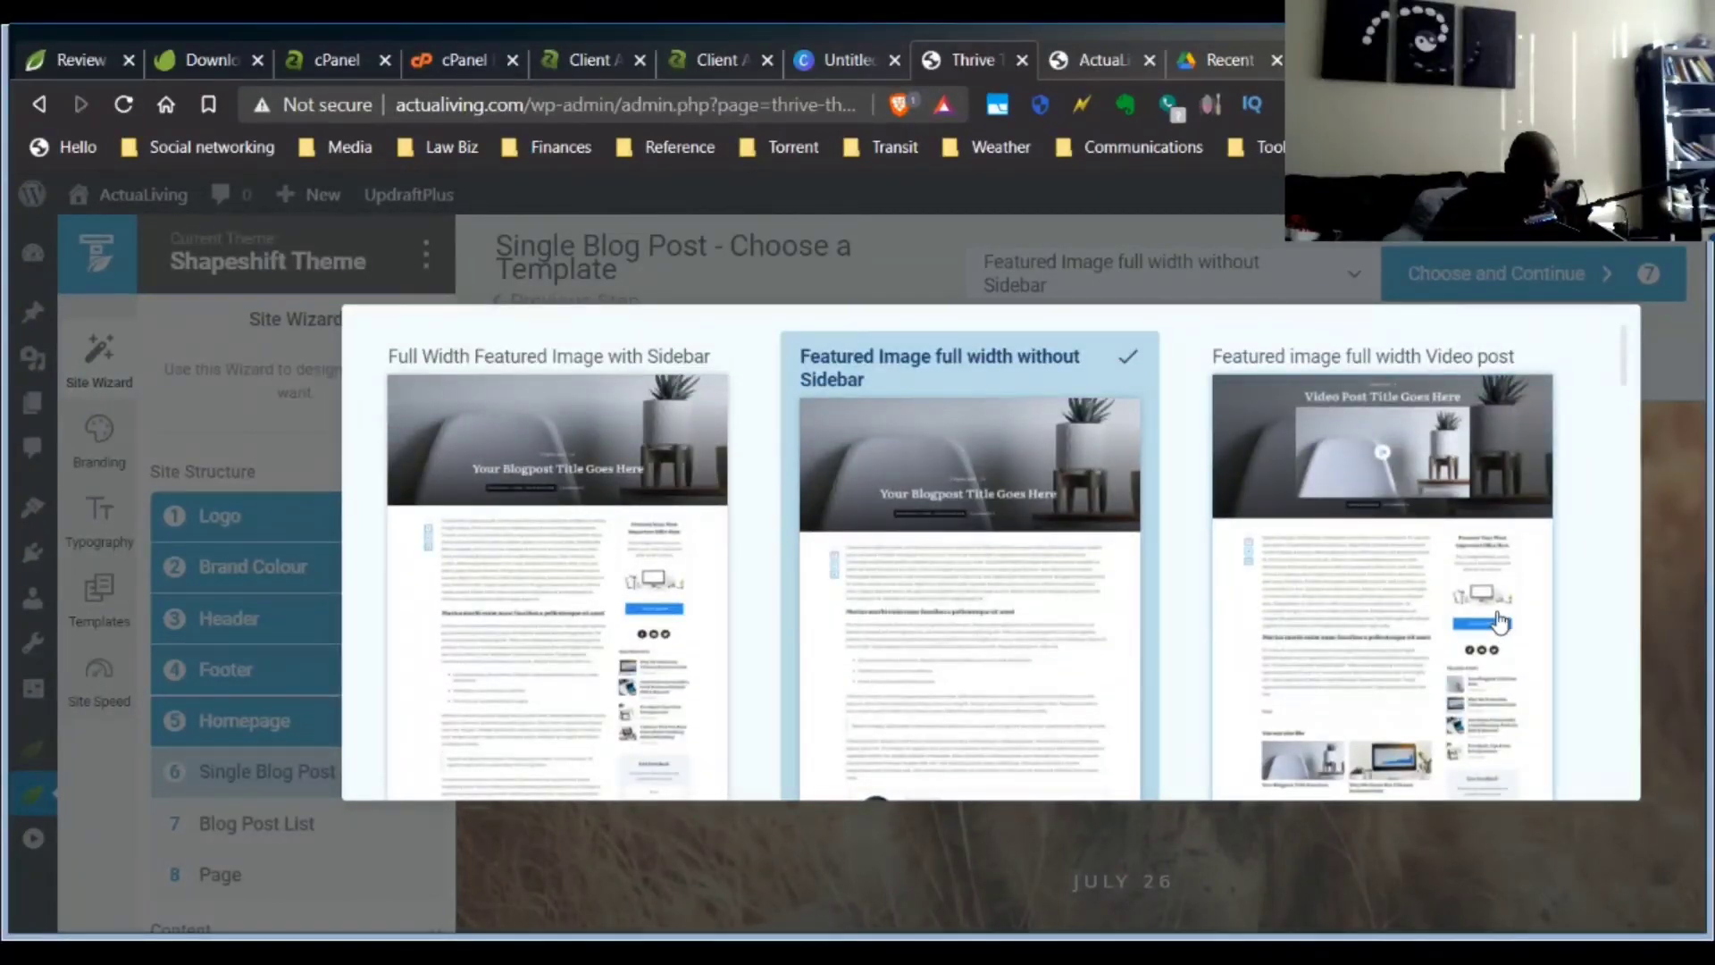
scroll(1499, 623, down, 5)
scroll(1499, 622, up, 5)
scroll(1499, 623, down, 6)
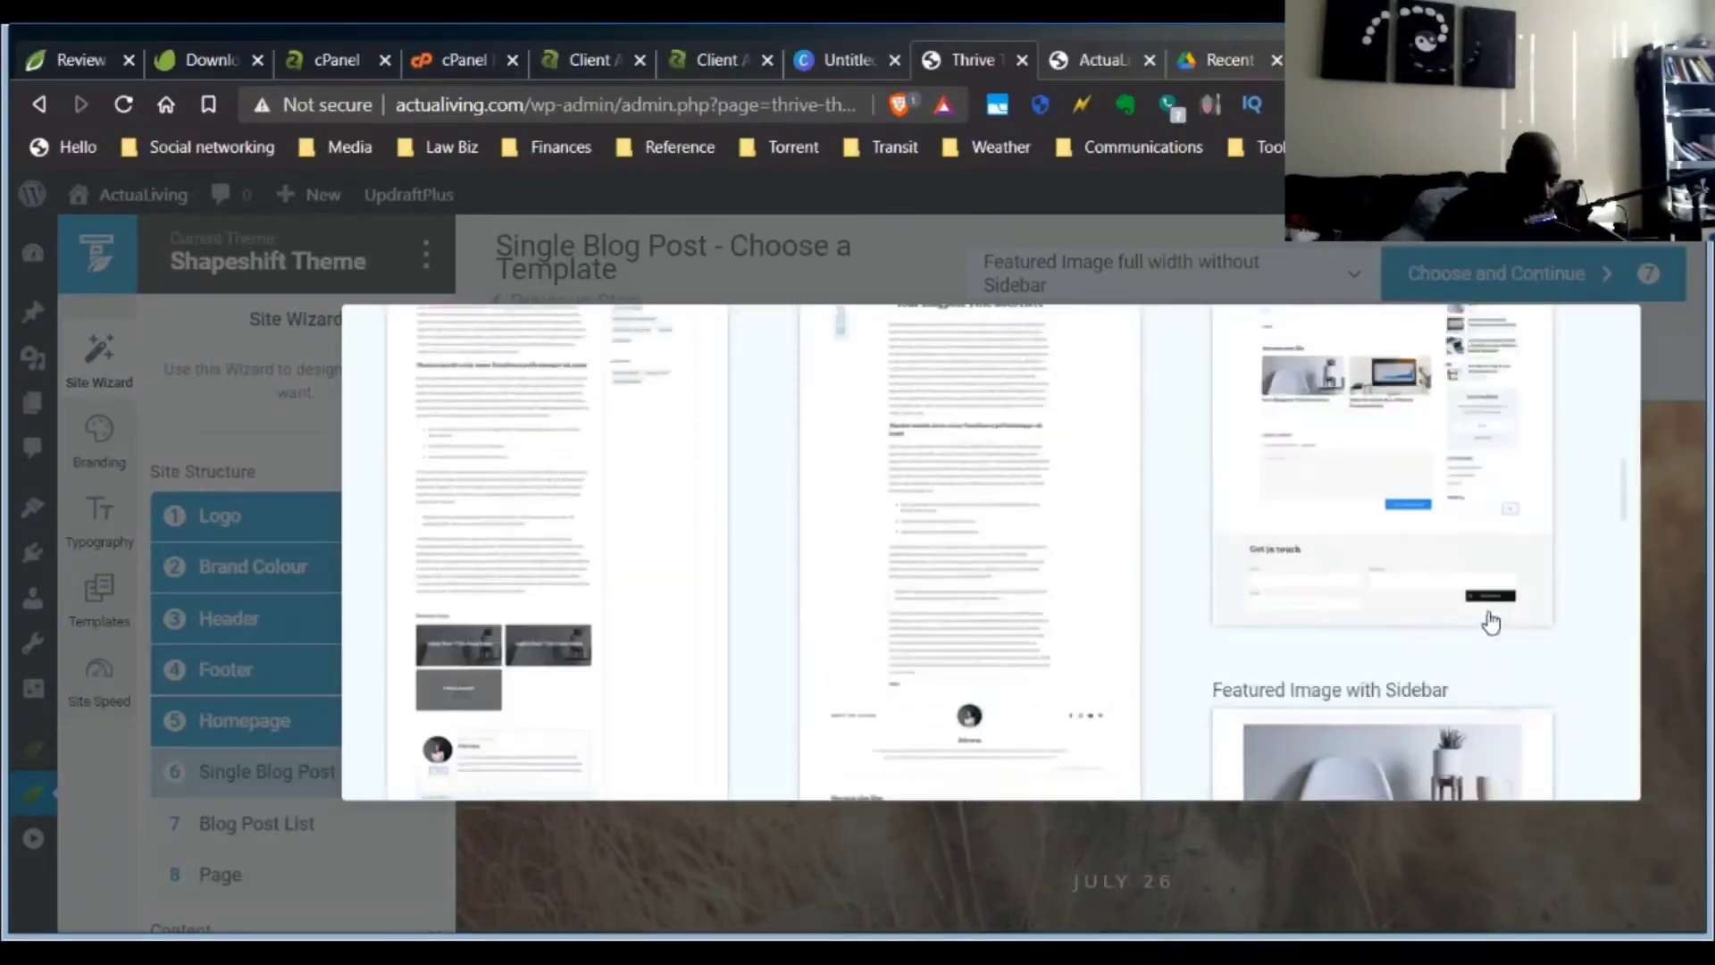
scroll(1490, 623, down, 5)
click(1486, 621)
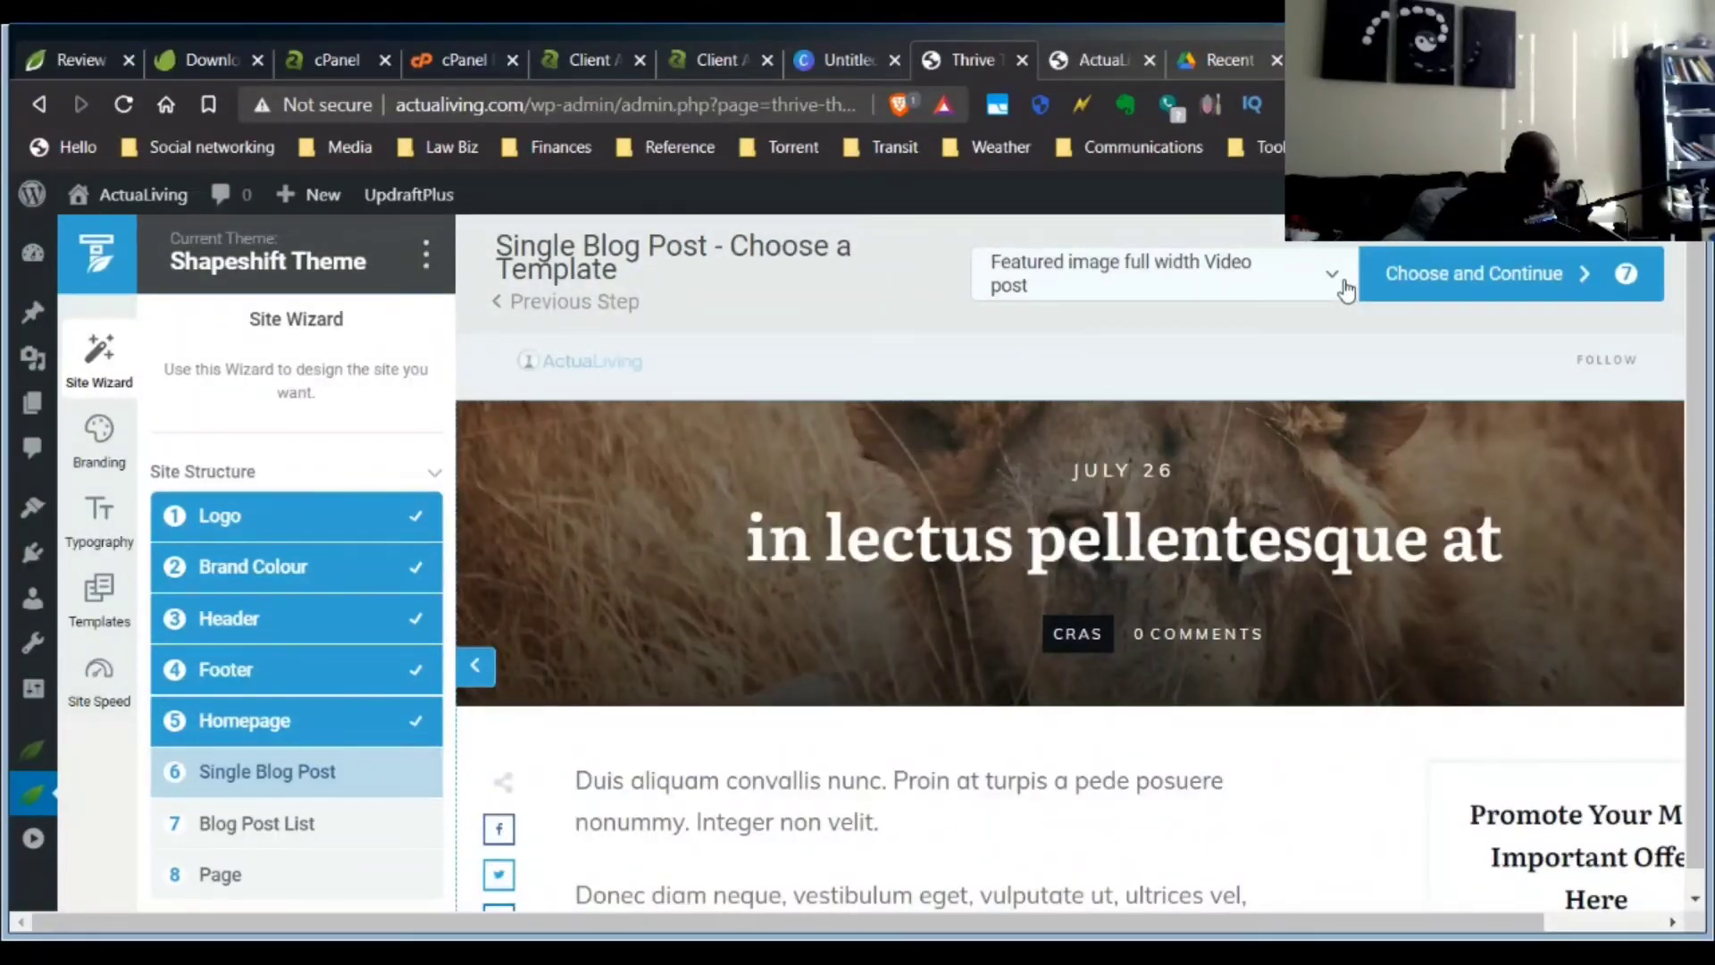
click(1432, 276)
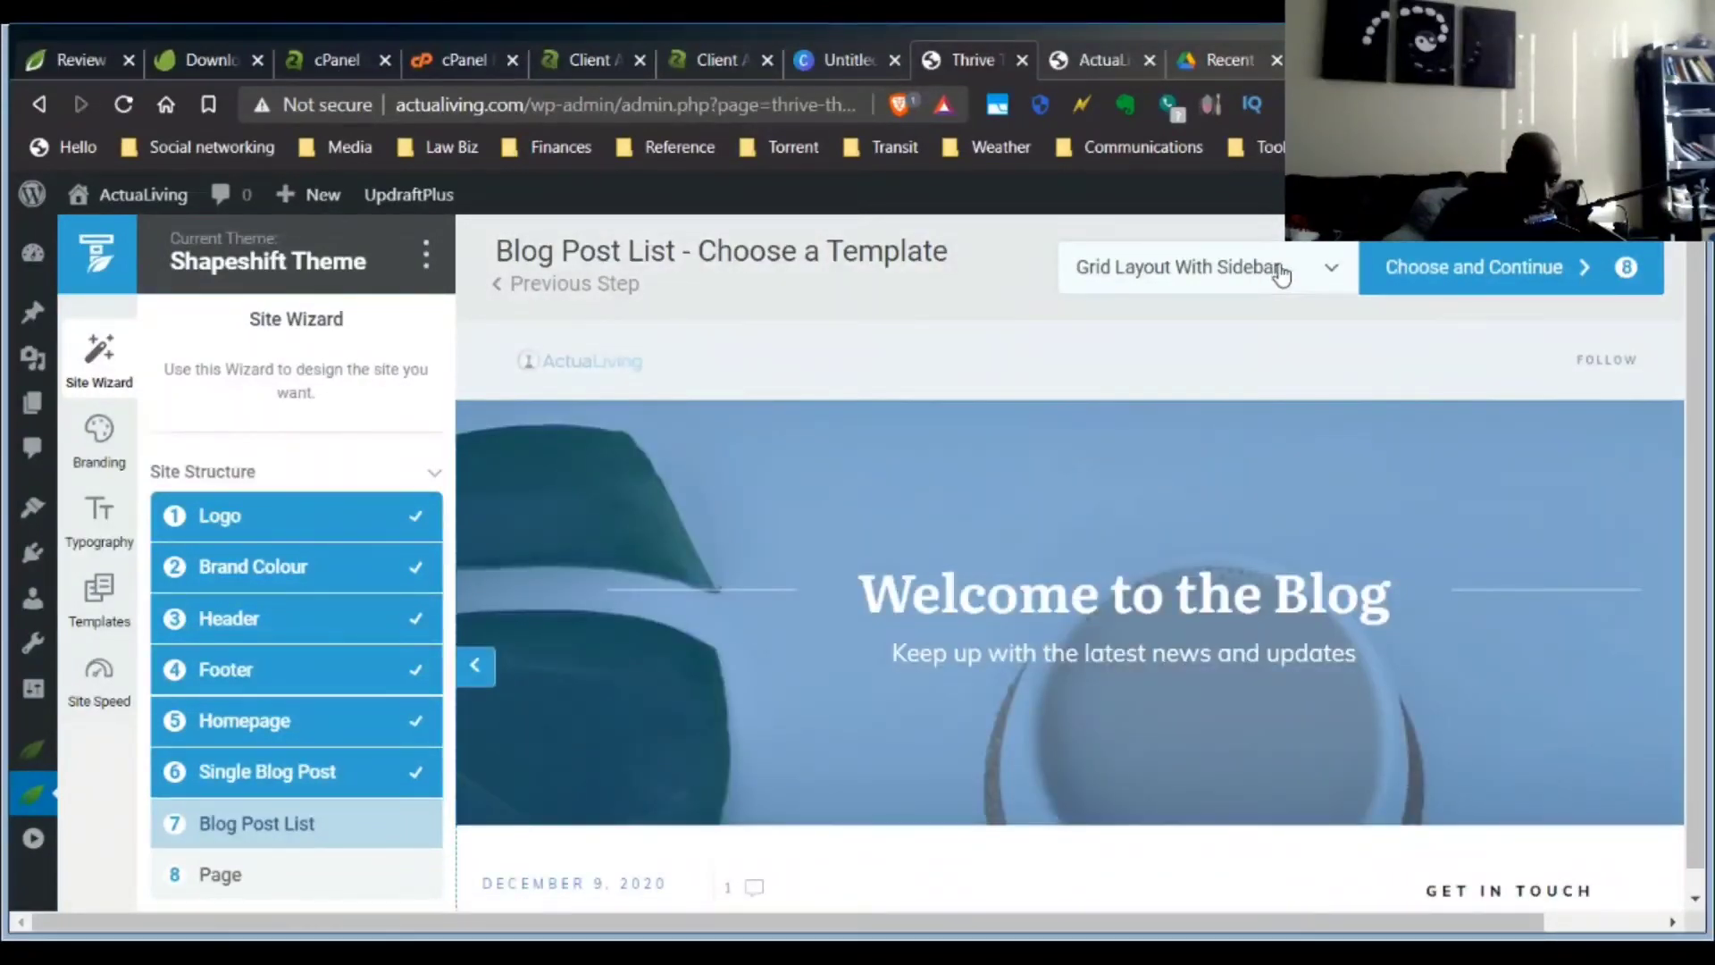
Step: Choose 'List Layout Without Sidebar' as the Blog Post List template and continue to page templates
click(1280, 270)
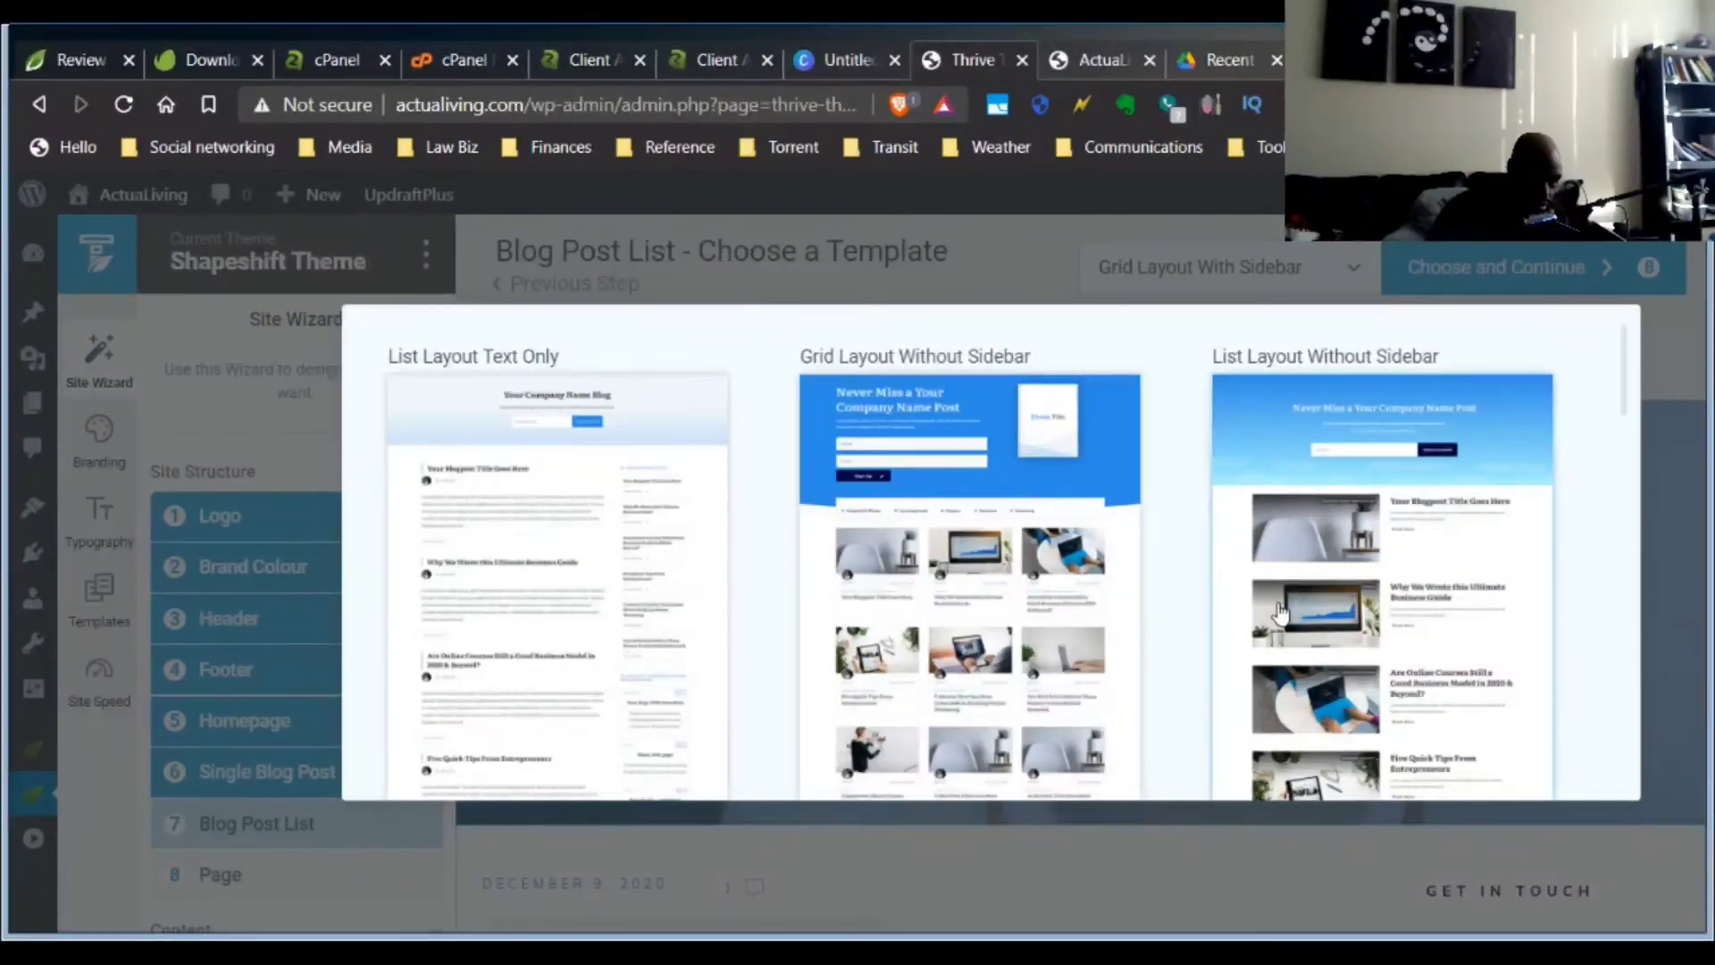
scroll(1420, 535, down, 2)
scroll(1420, 534, up, 3)
scroll(1420, 534, down, 2)
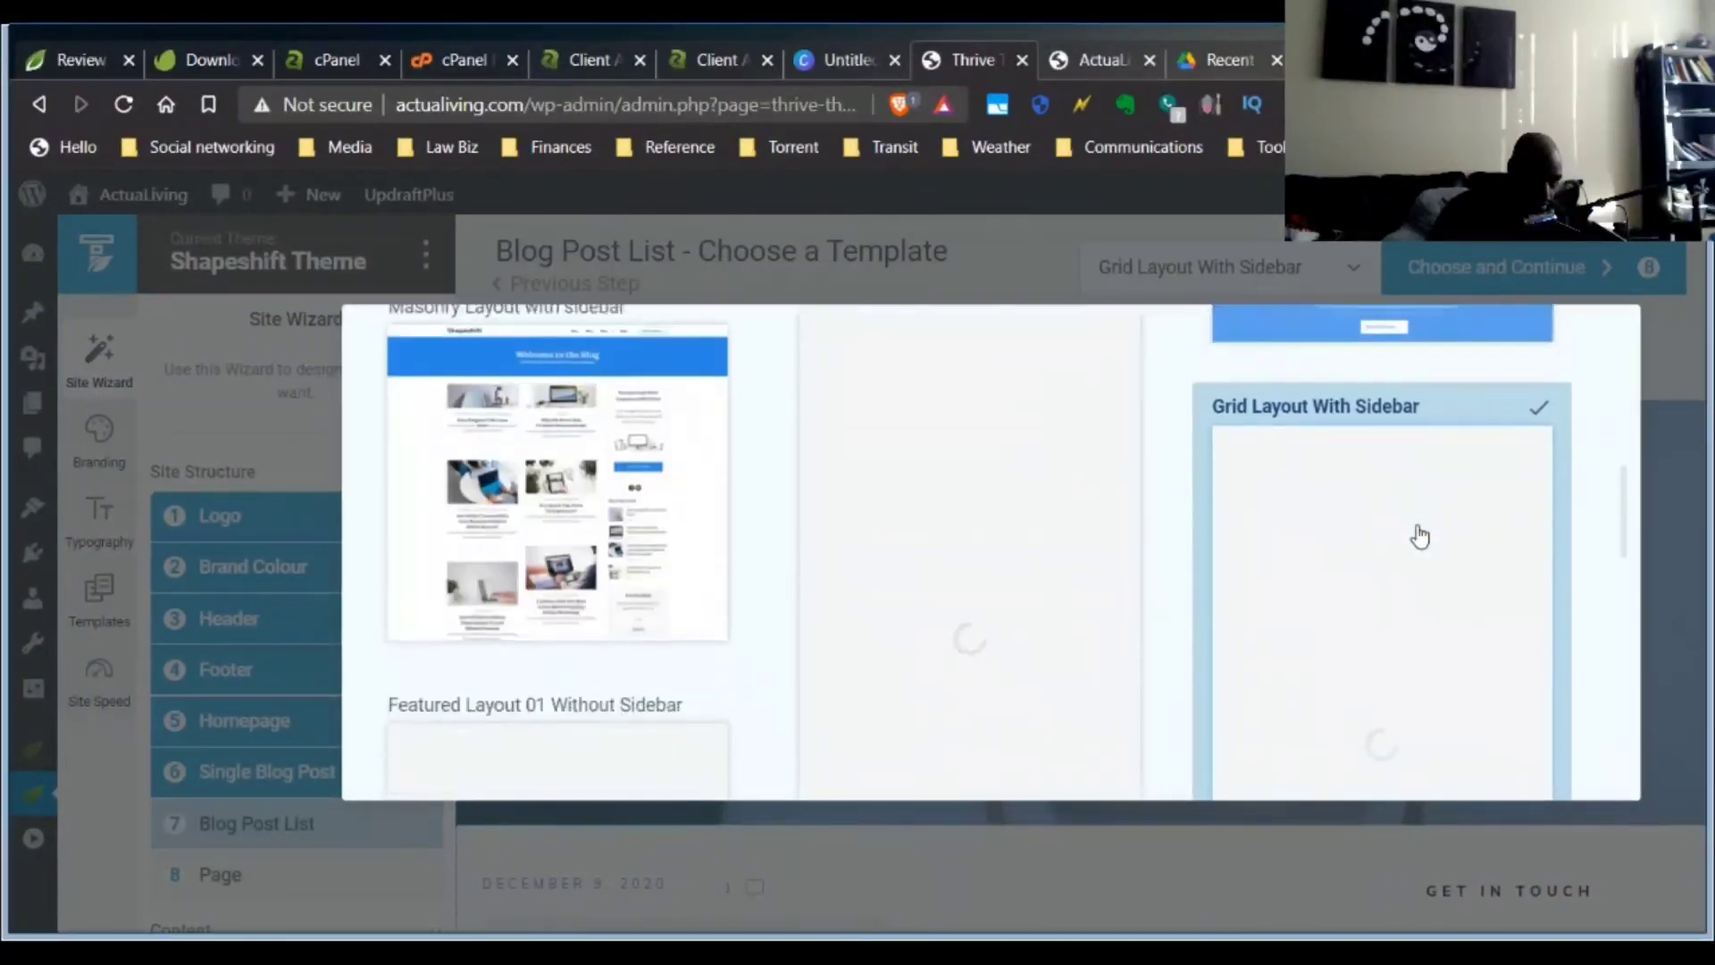
scroll(1420, 534, down, 5)
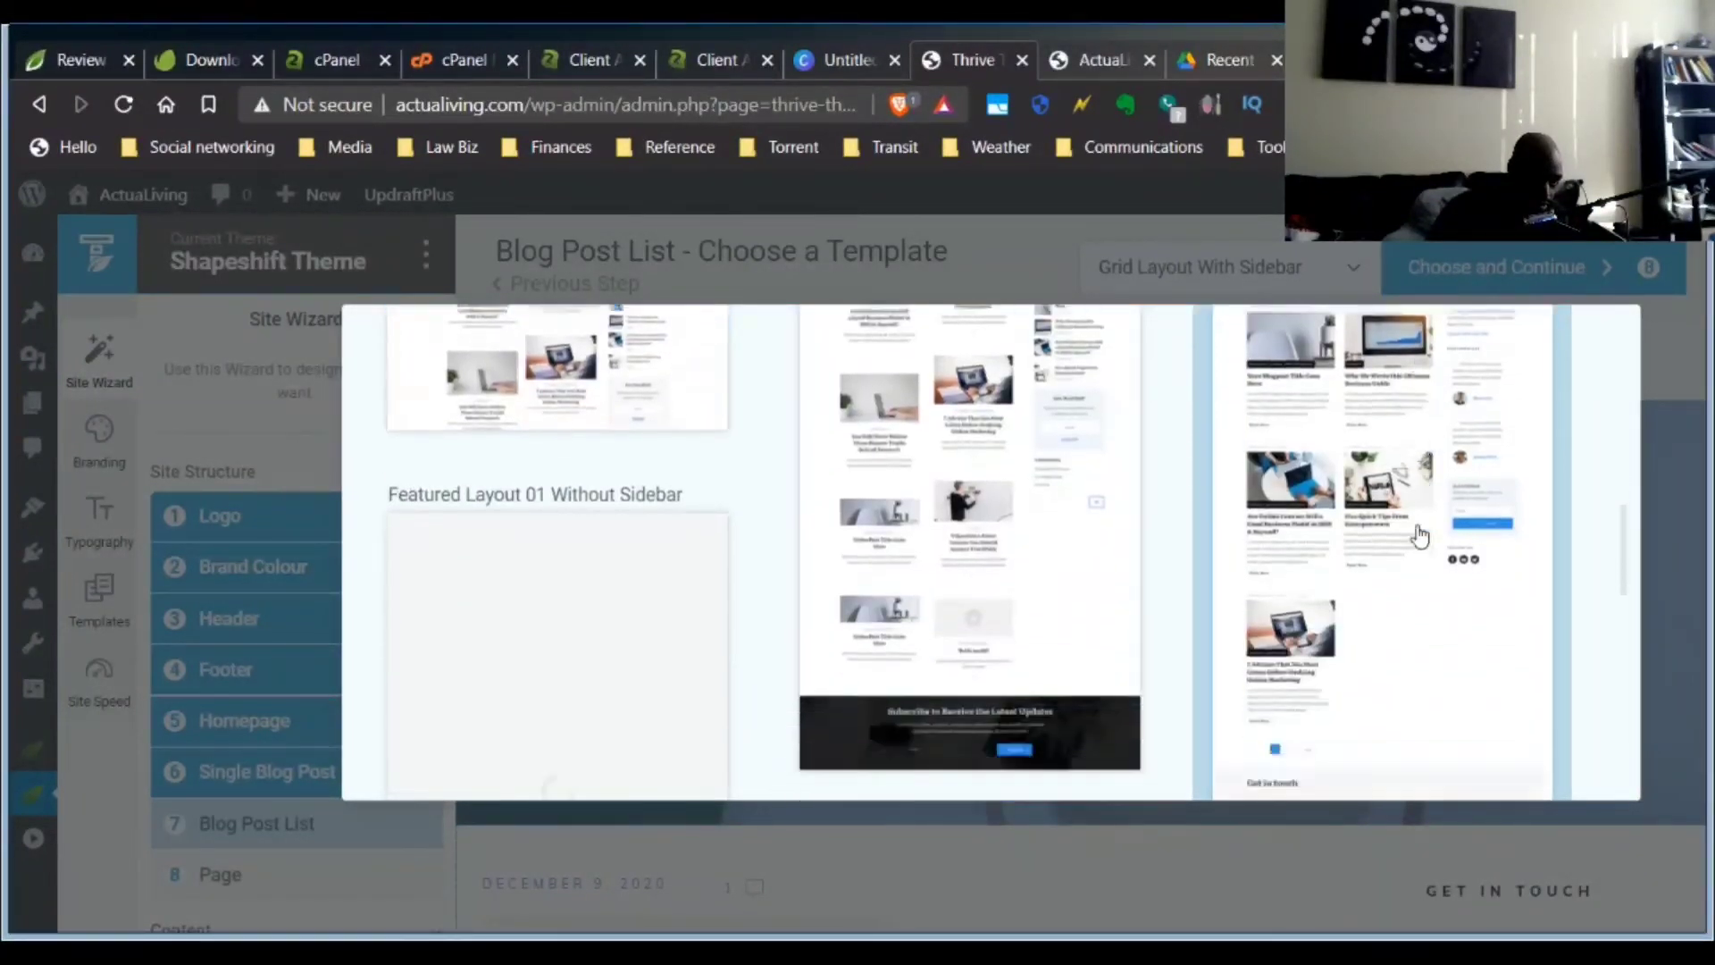
scroll(1420, 534, down, 2)
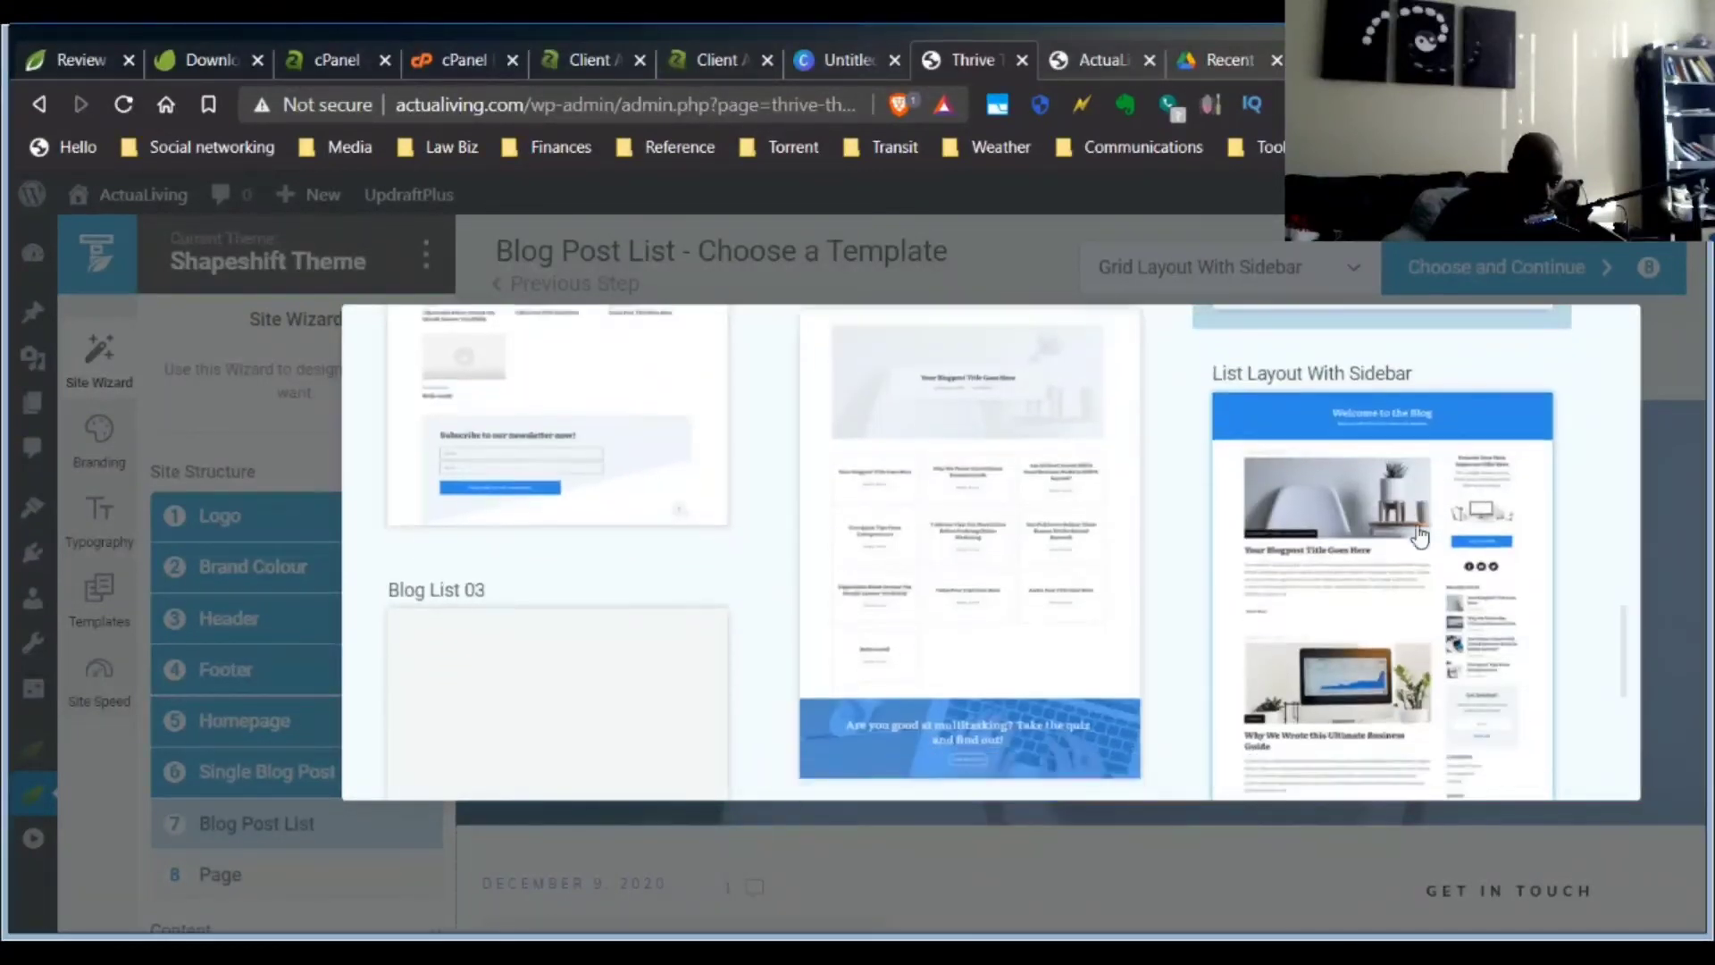
scroll(1500, 525, down, 5)
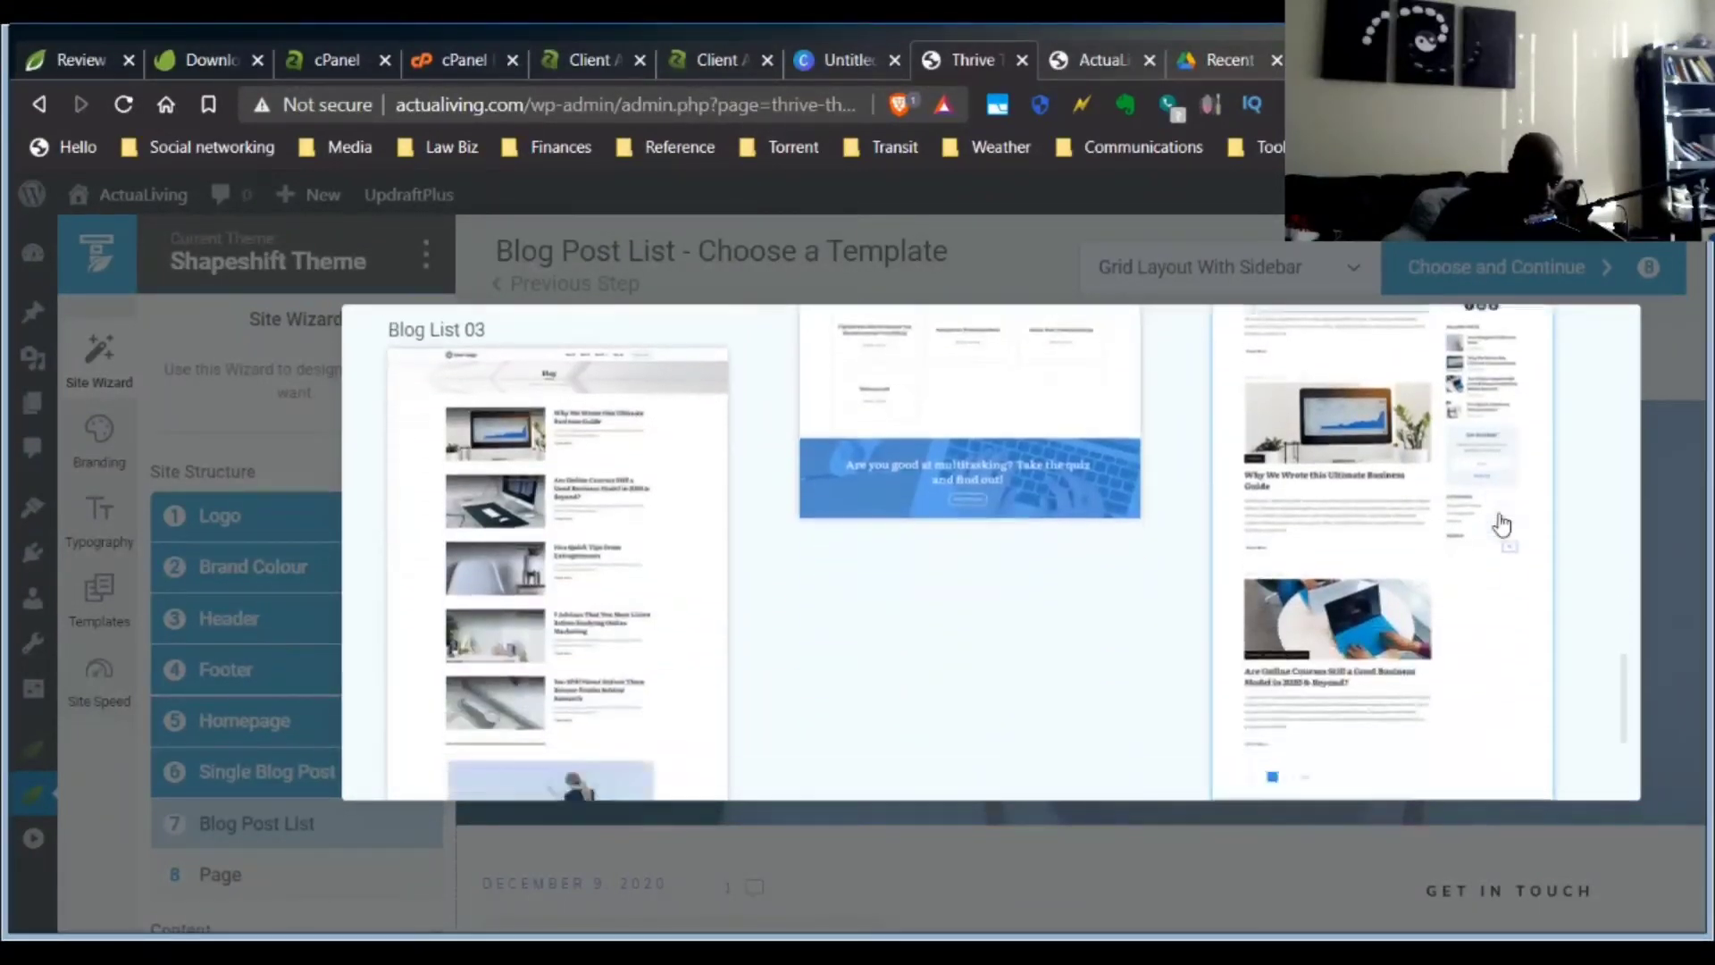
scroll(1501, 525, up, 6)
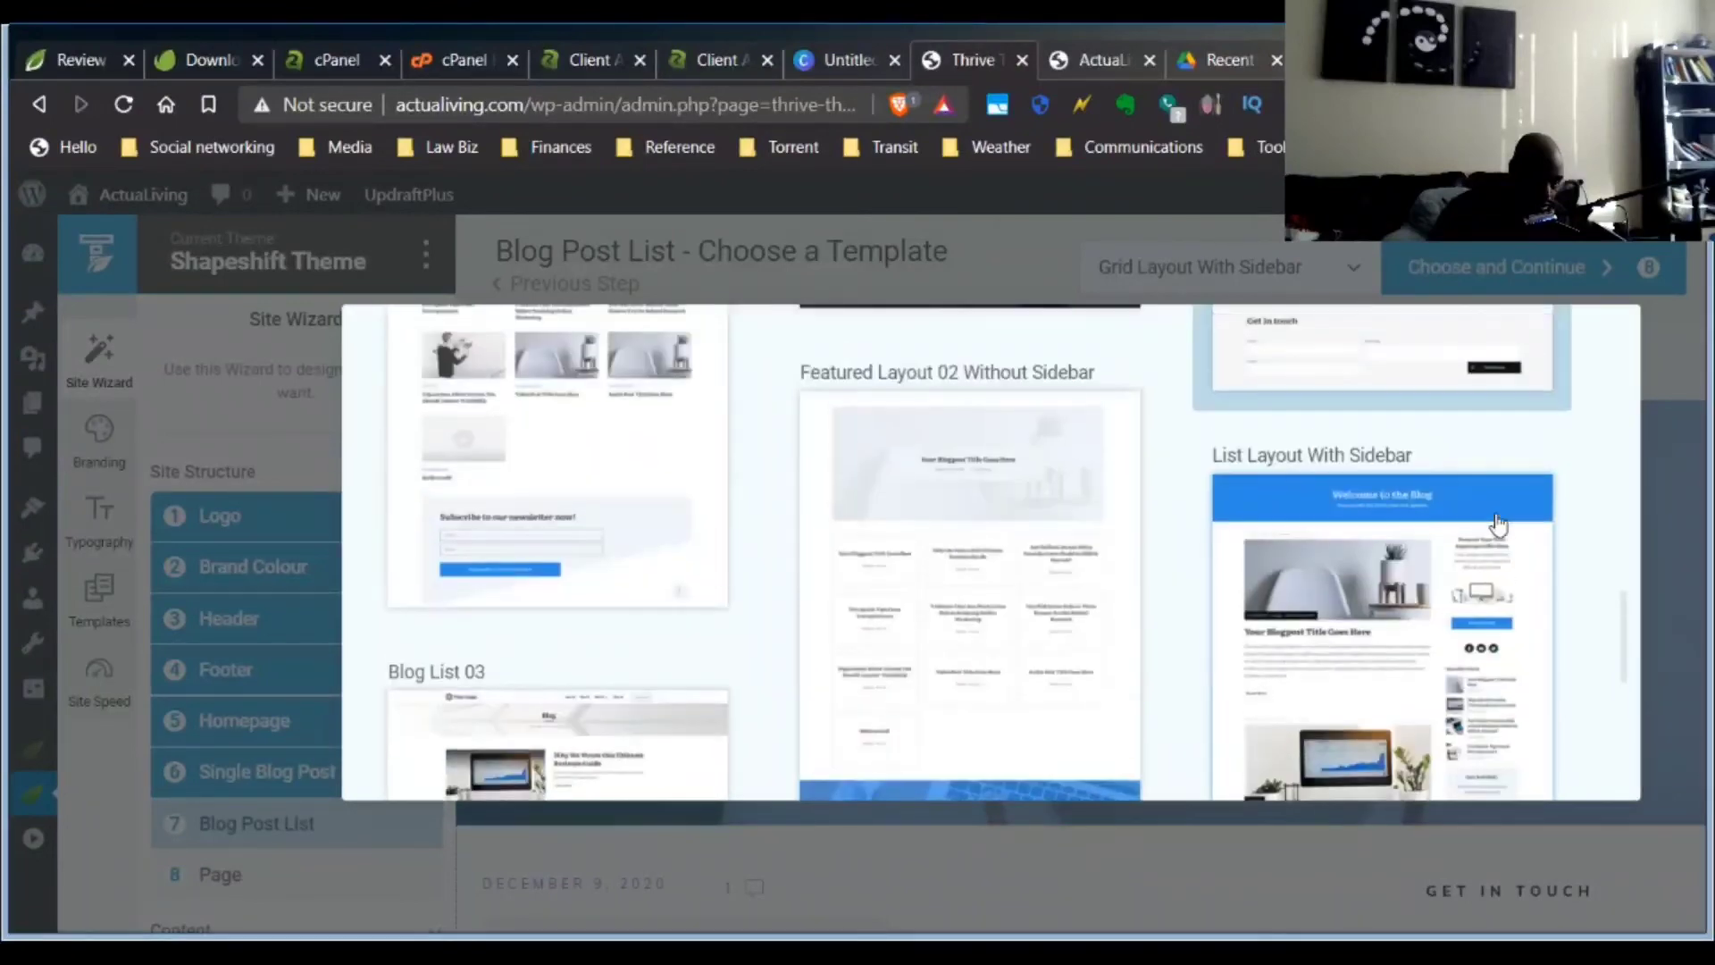
scroll(1489, 528, up, 10)
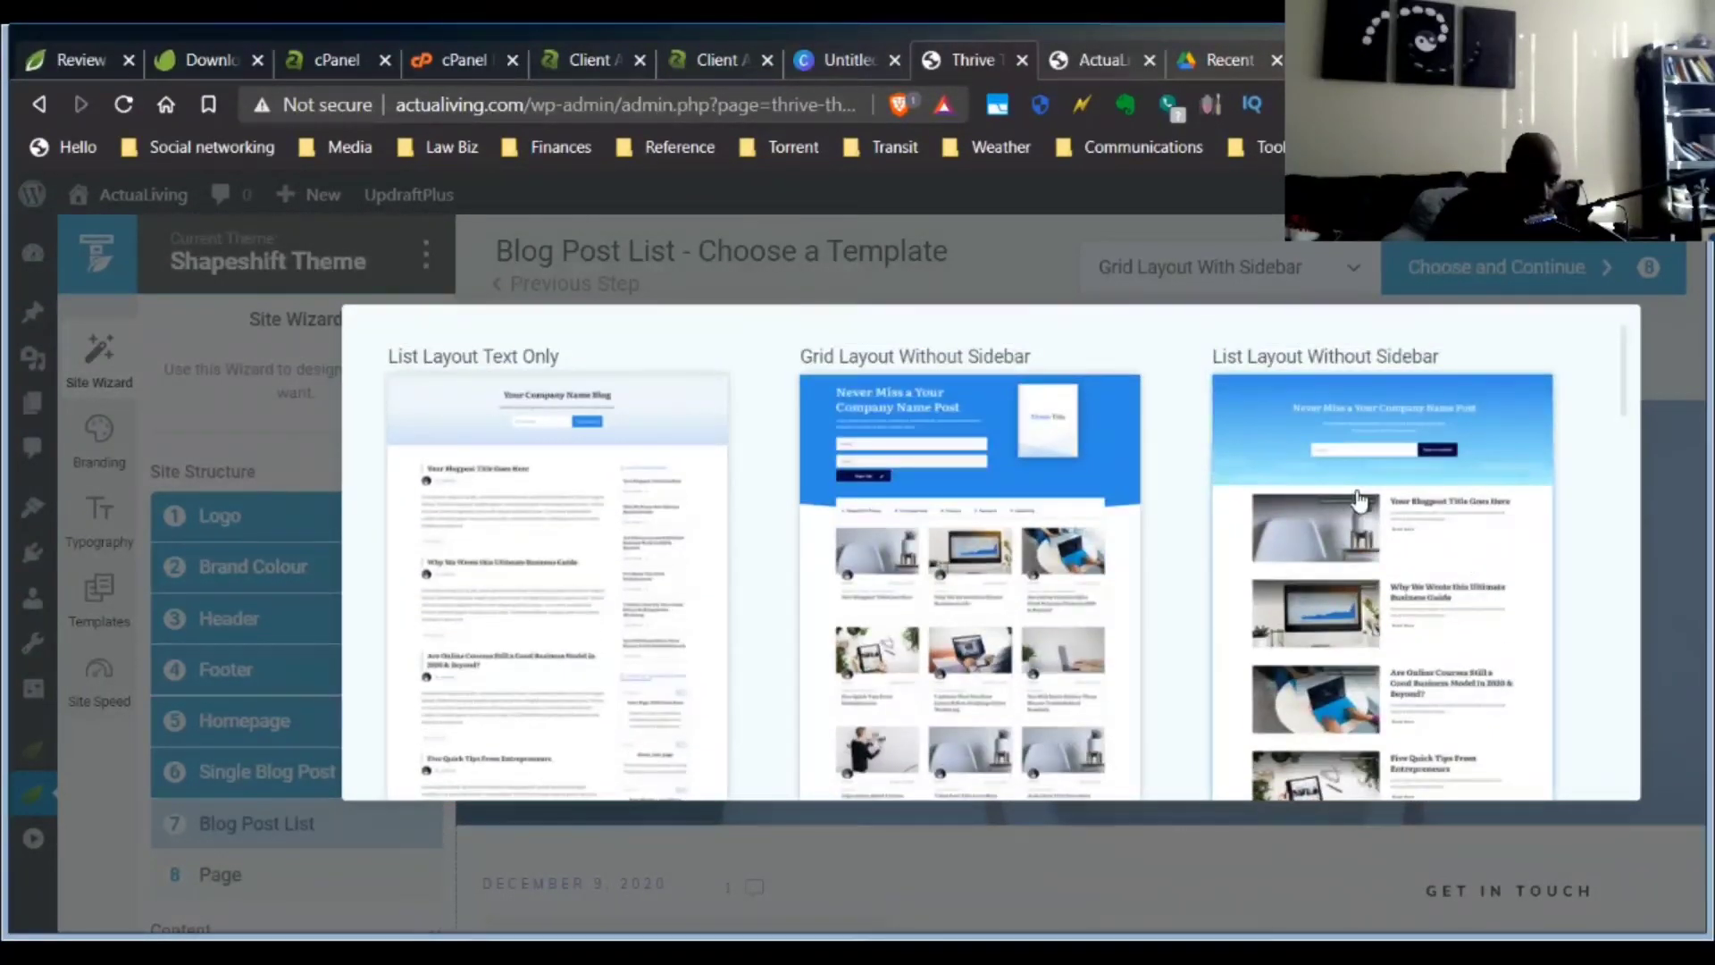
click(1358, 501)
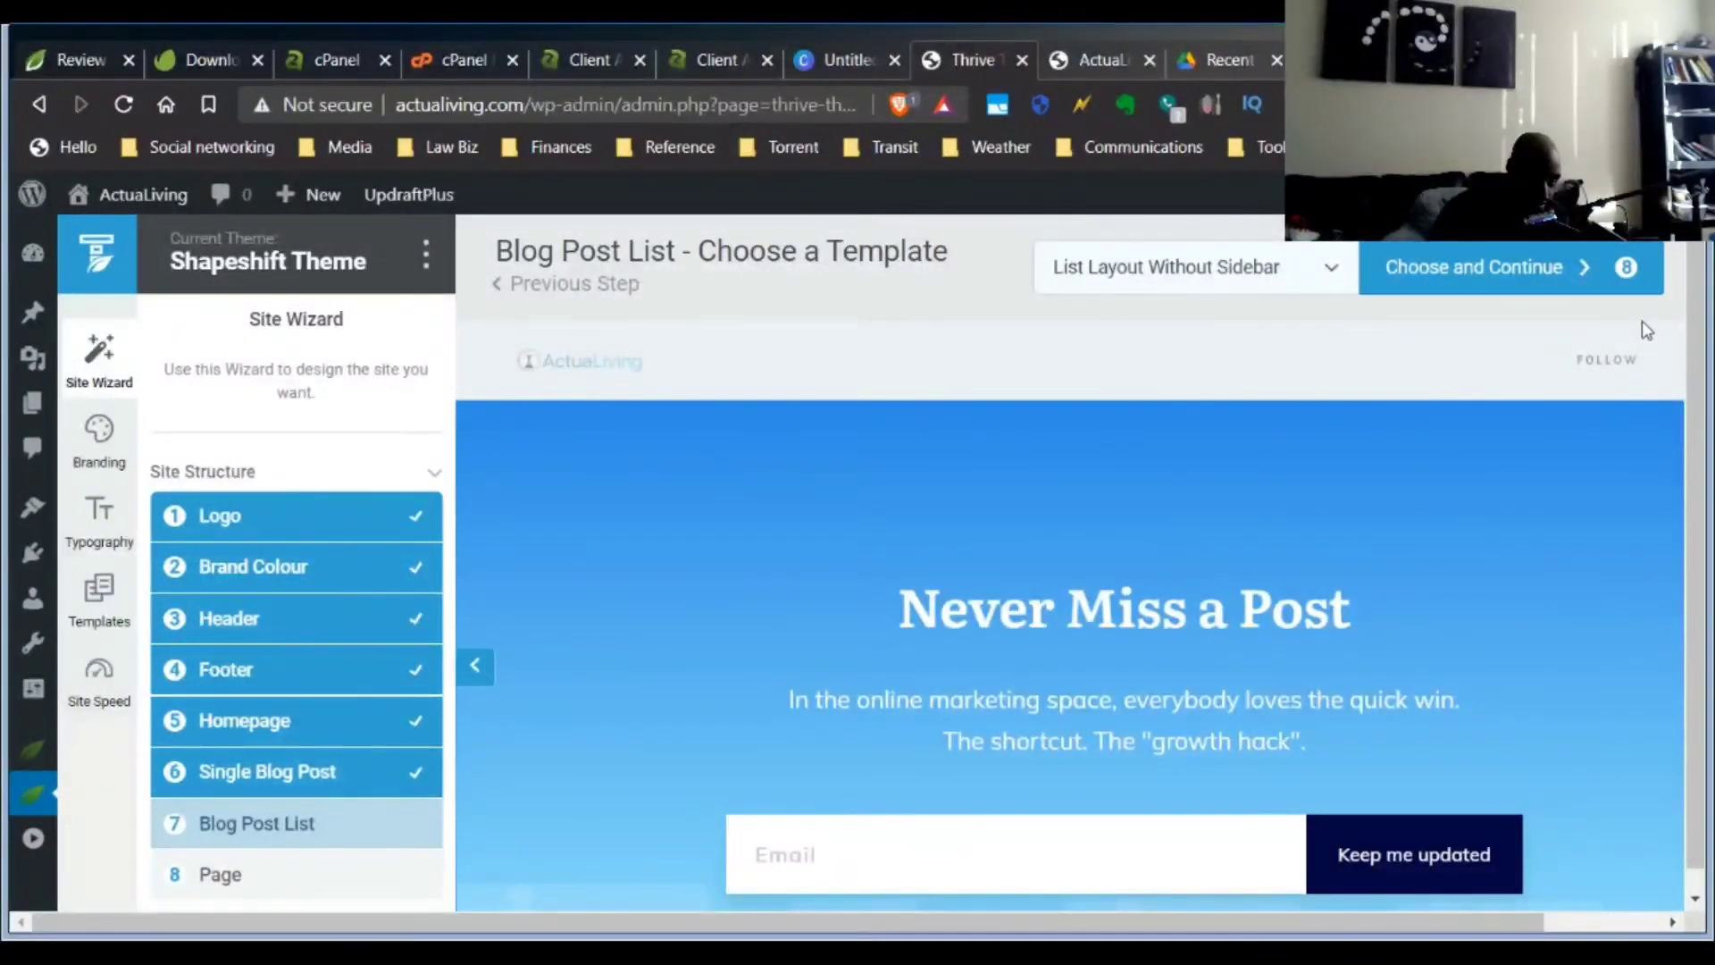
click(1536, 280)
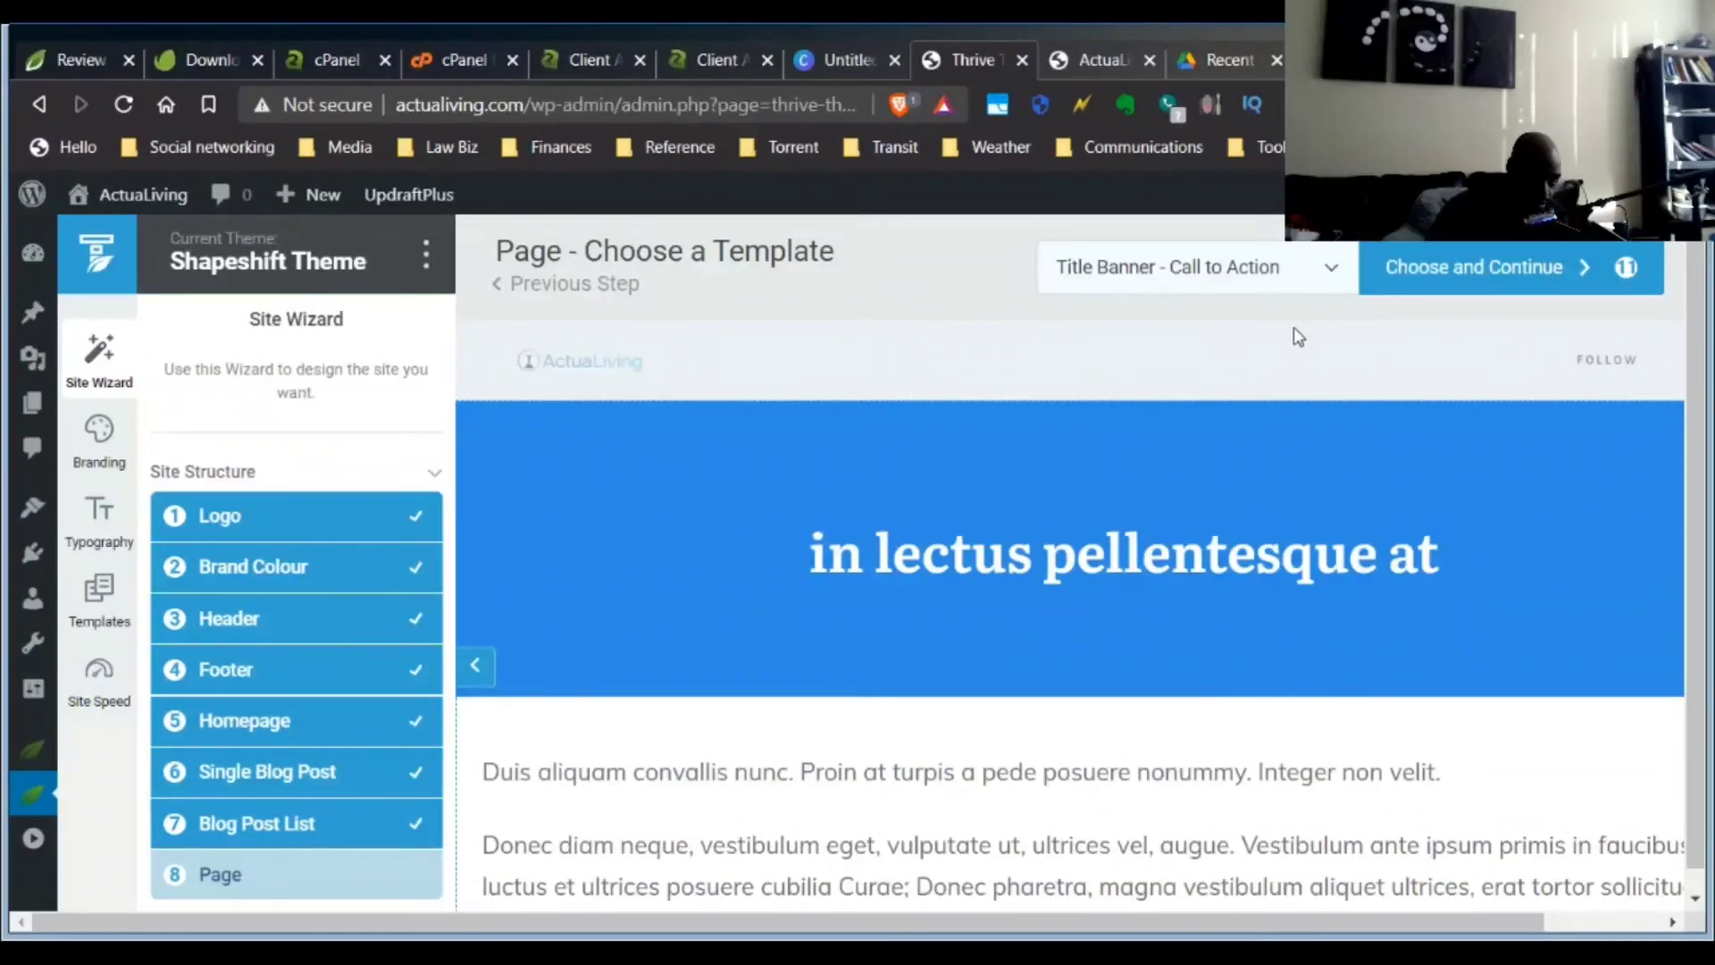
Step: Choose 'Title Banner - Static Image' as the page template and continue to the menu step
click(1286, 270)
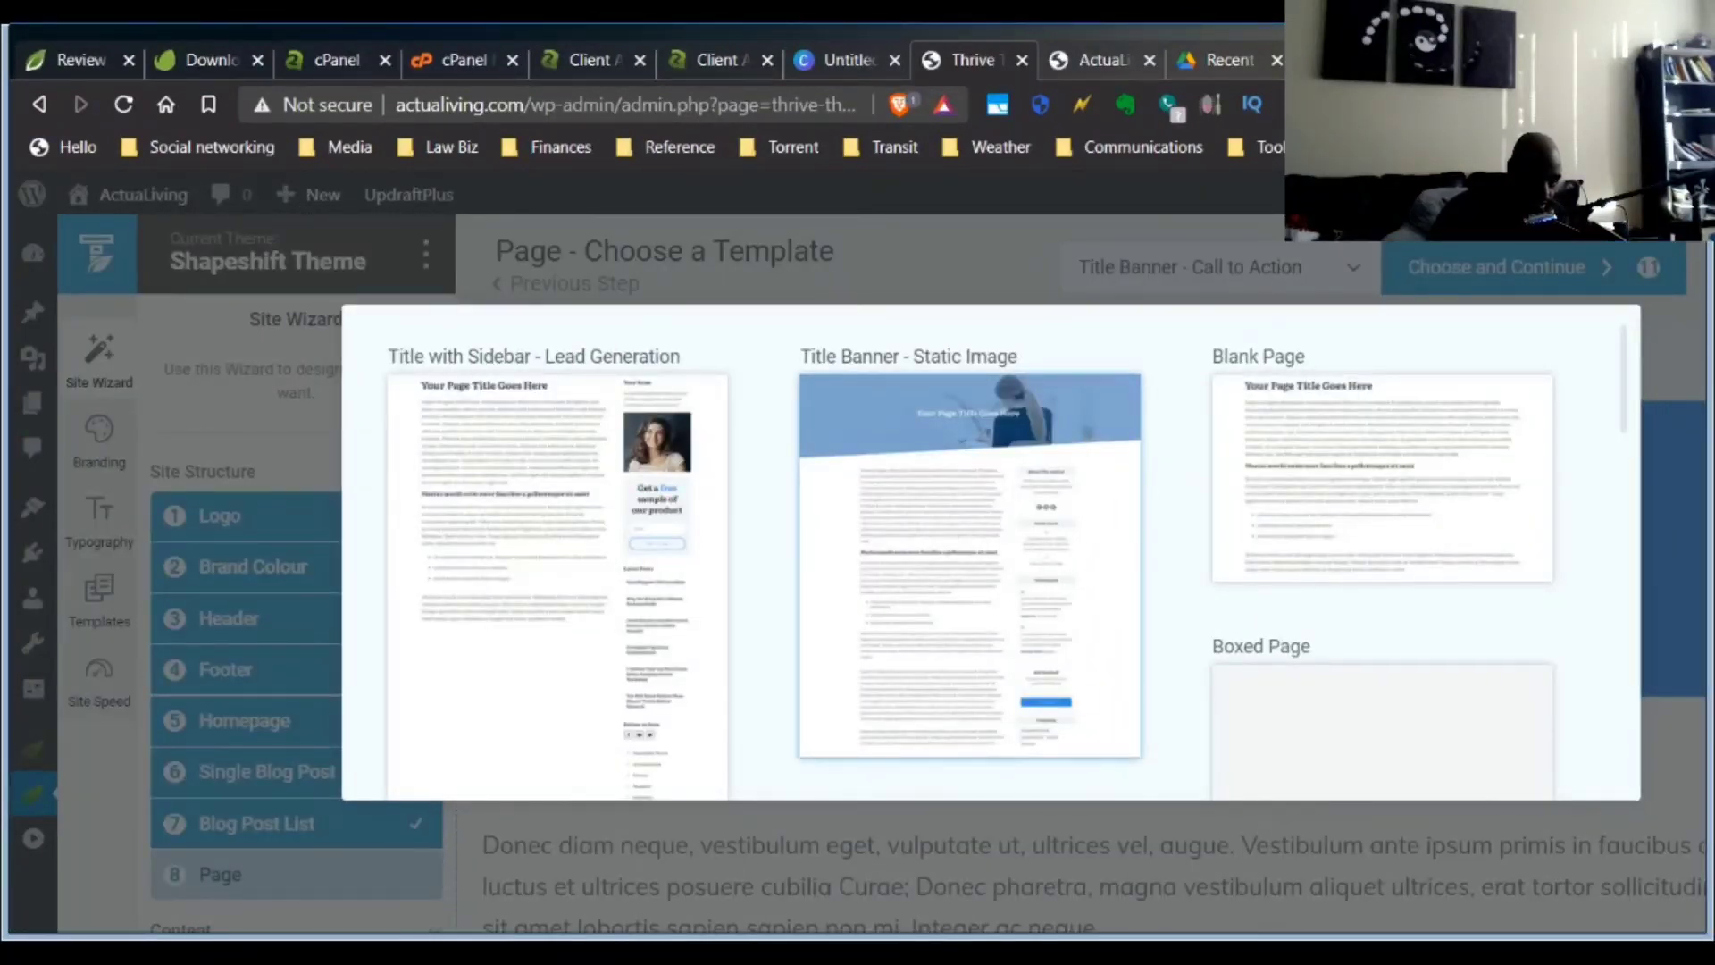
scroll(1007, 556, down, 5)
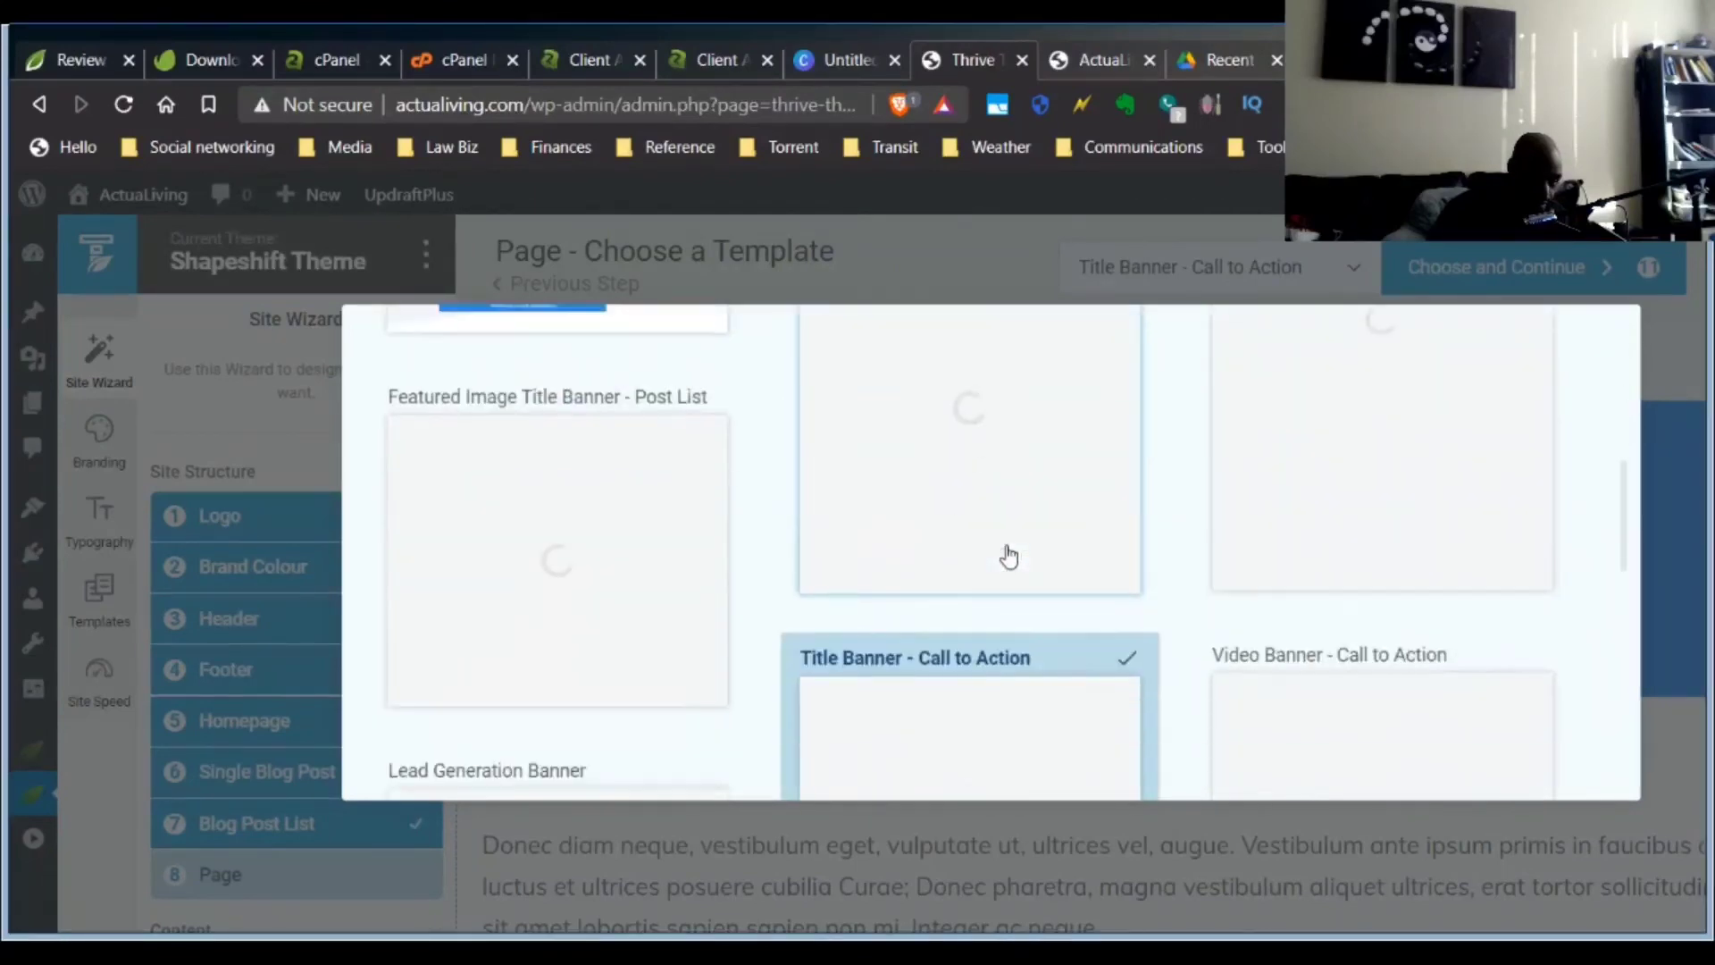
scroll(1007, 555, up, 2)
scroll(1008, 556, down, 7)
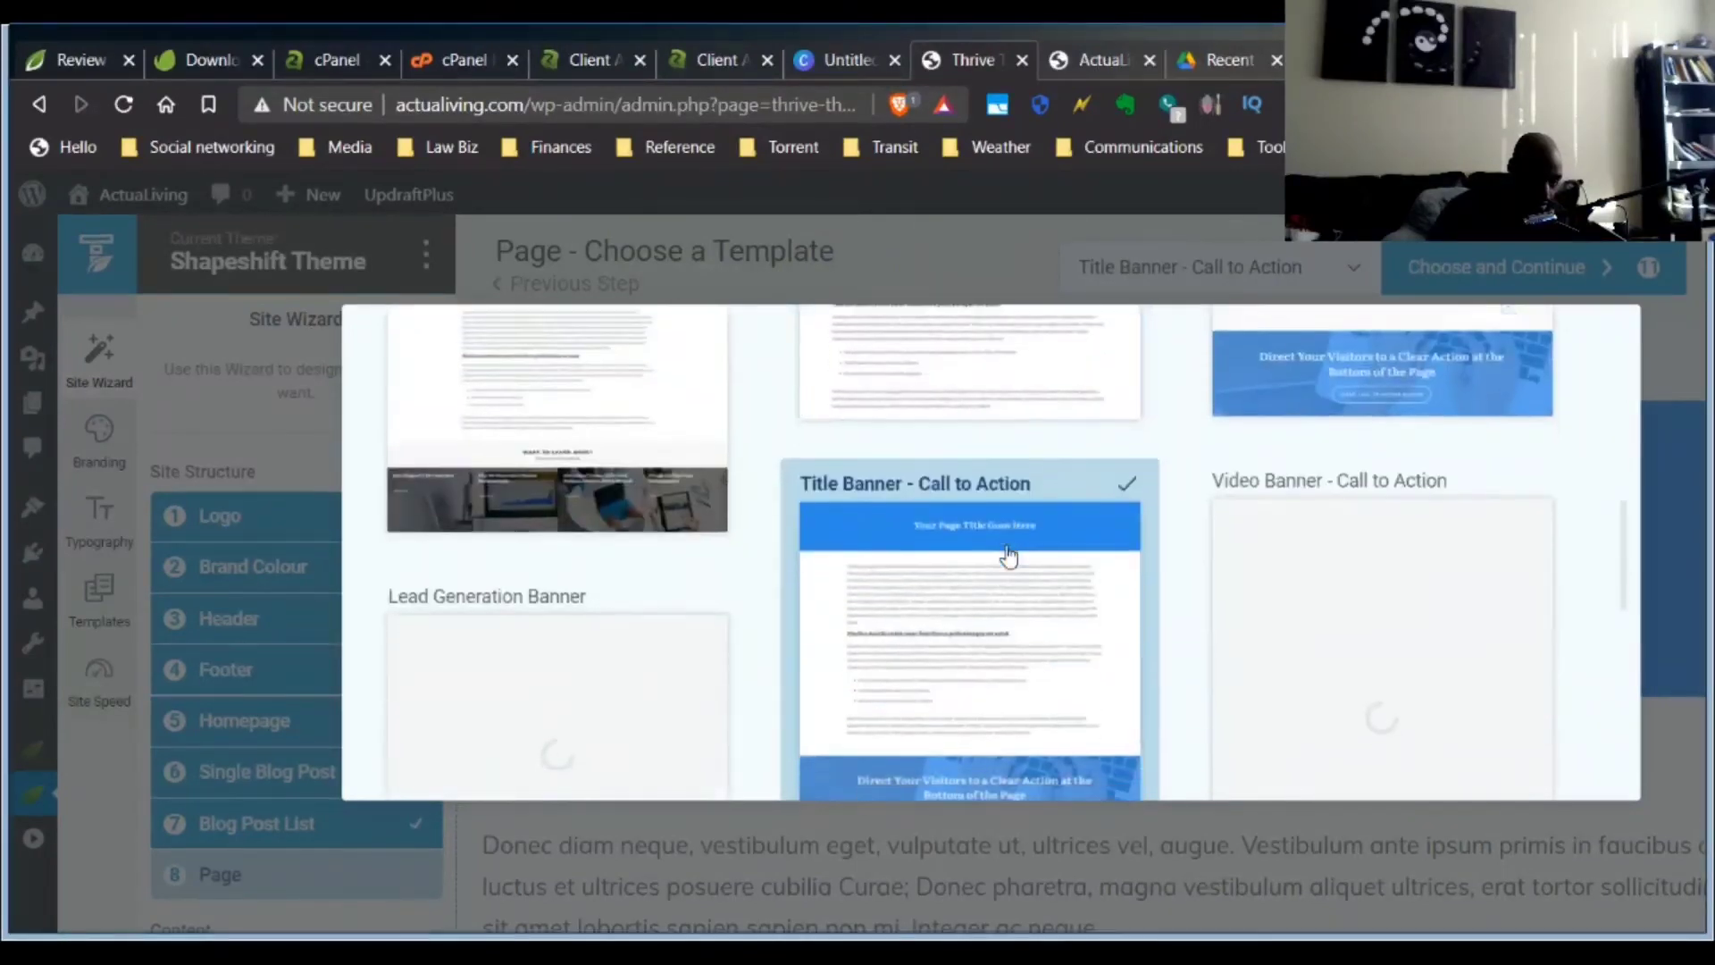
scroll(1007, 556, up, 1)
scroll(1008, 556, up, 4)
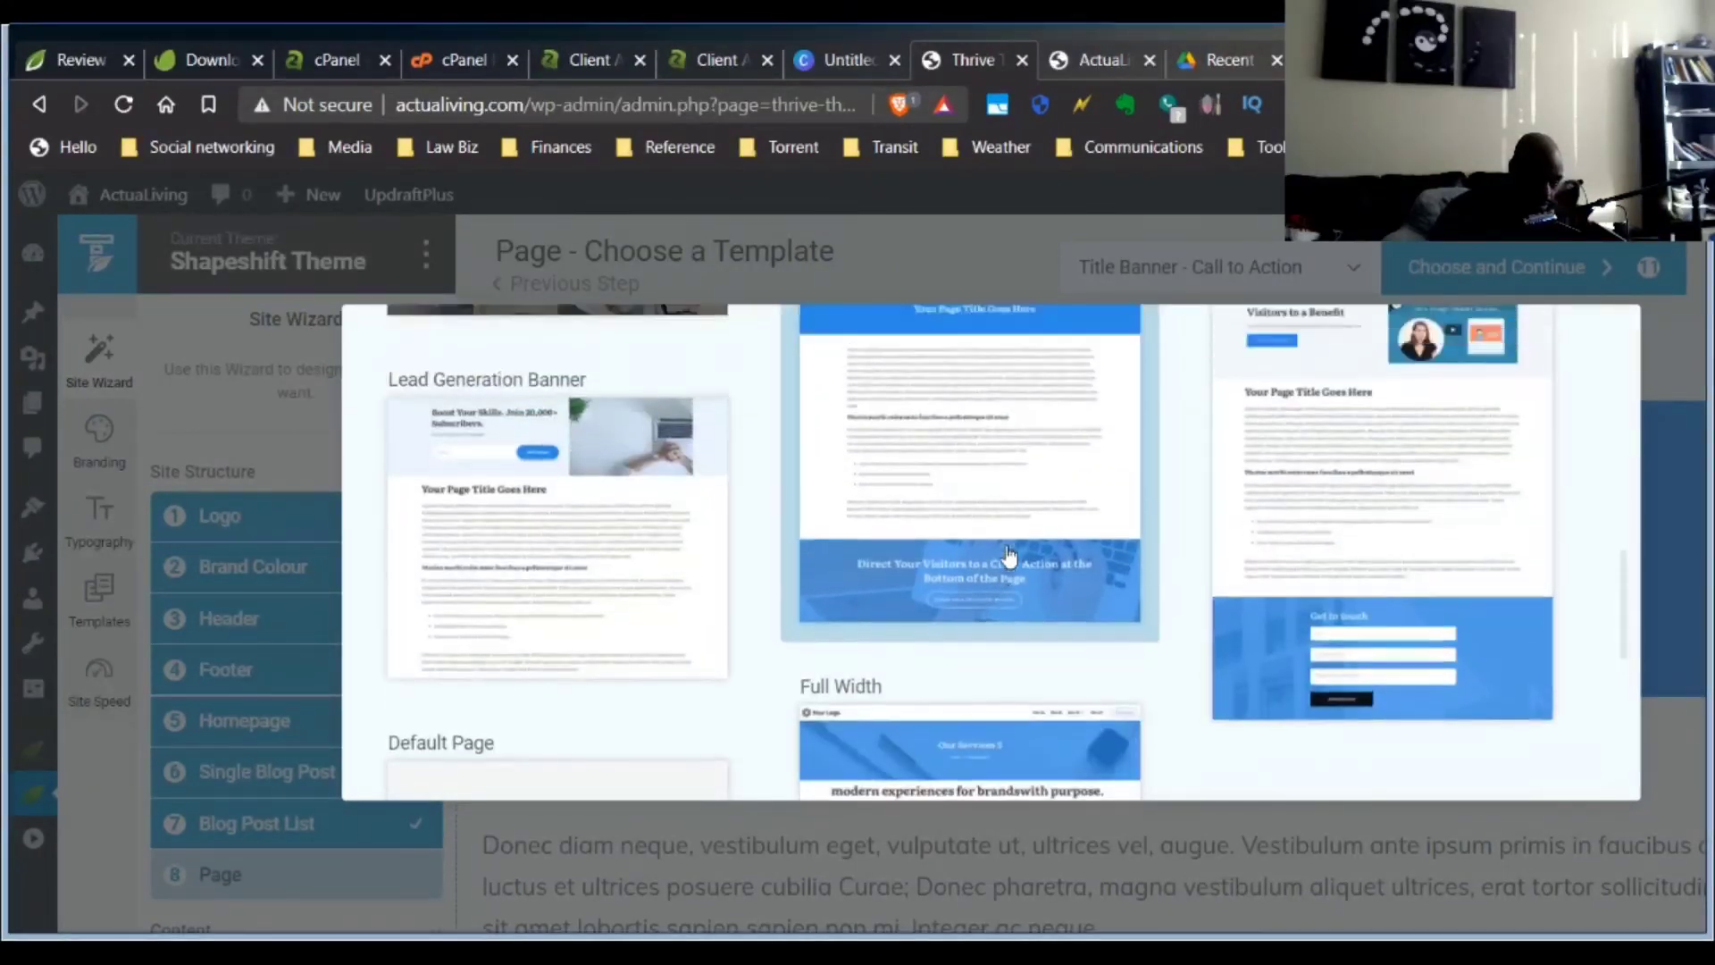
scroll(1009, 556, down, 2)
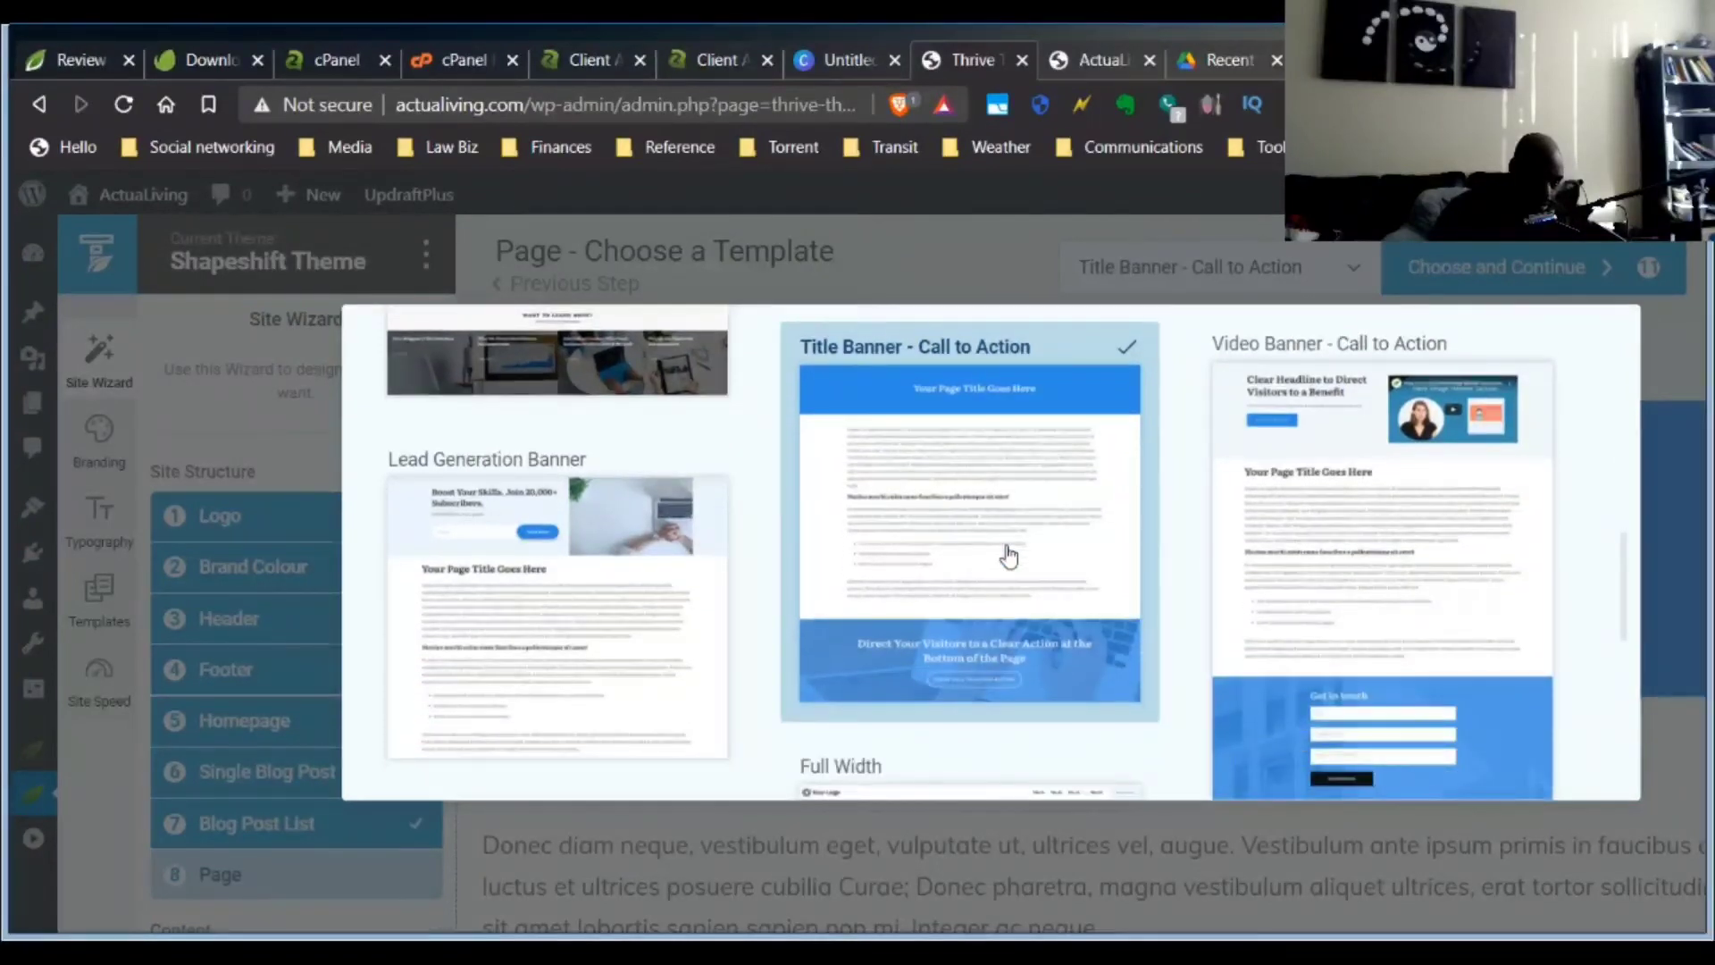
scroll(1009, 555, down, 6)
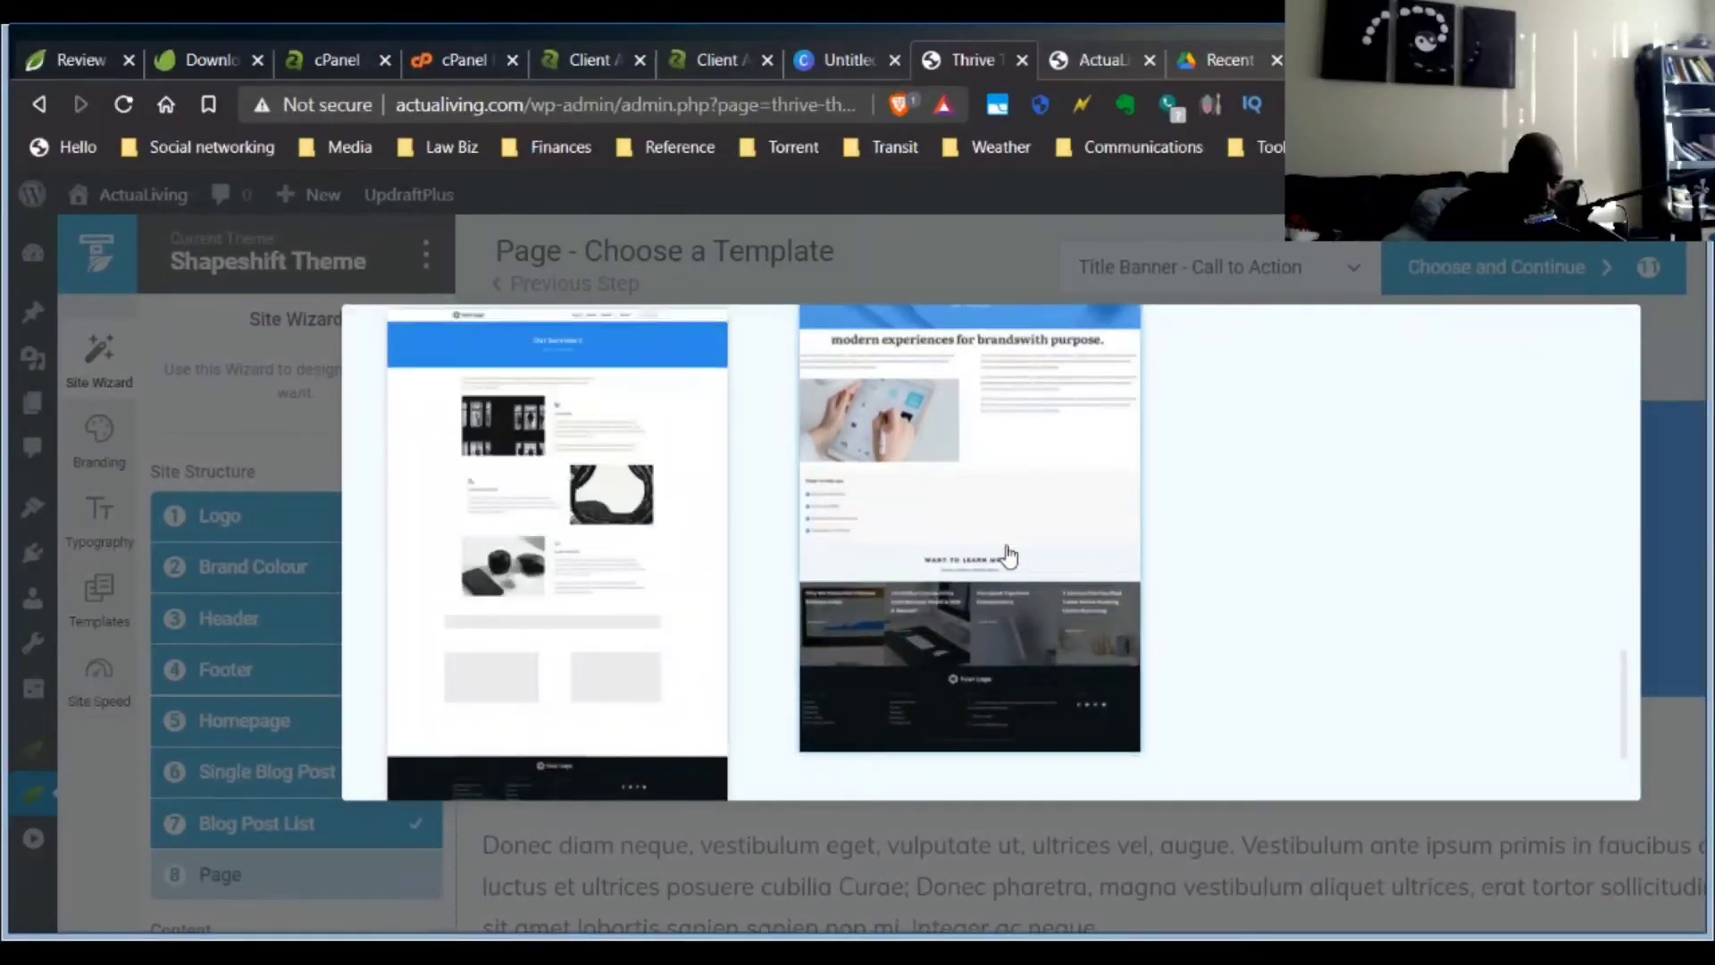
scroll(1008, 555, down, 1)
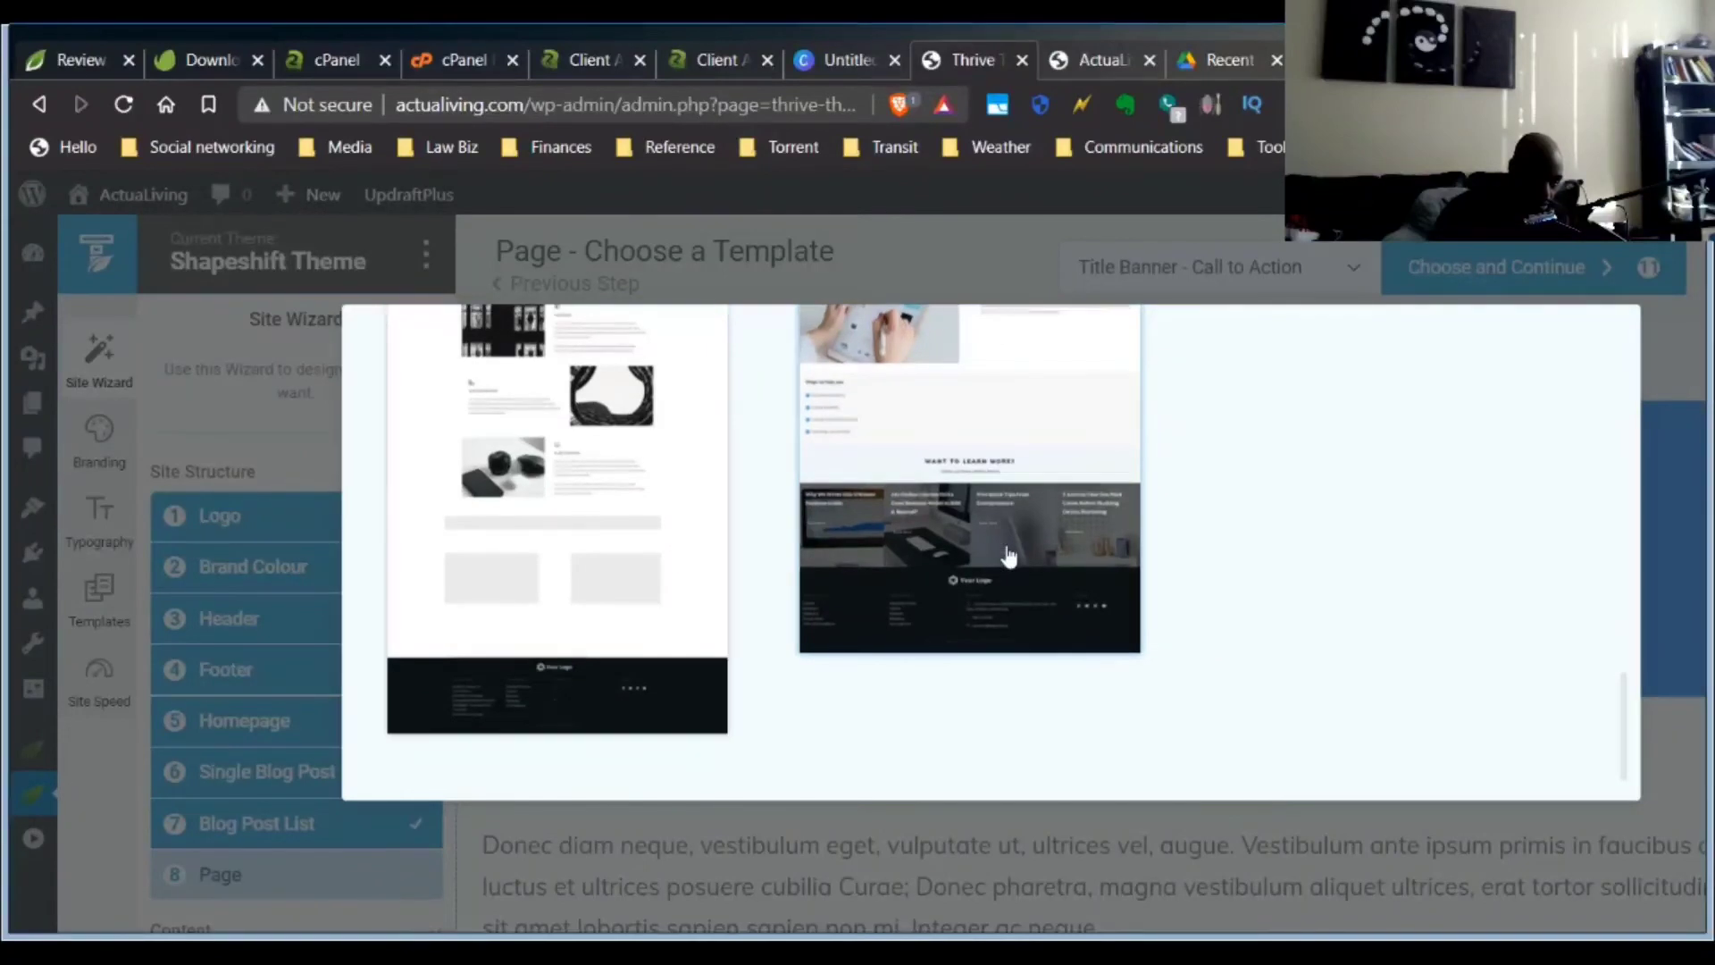
scroll(683, 582, up, 7)
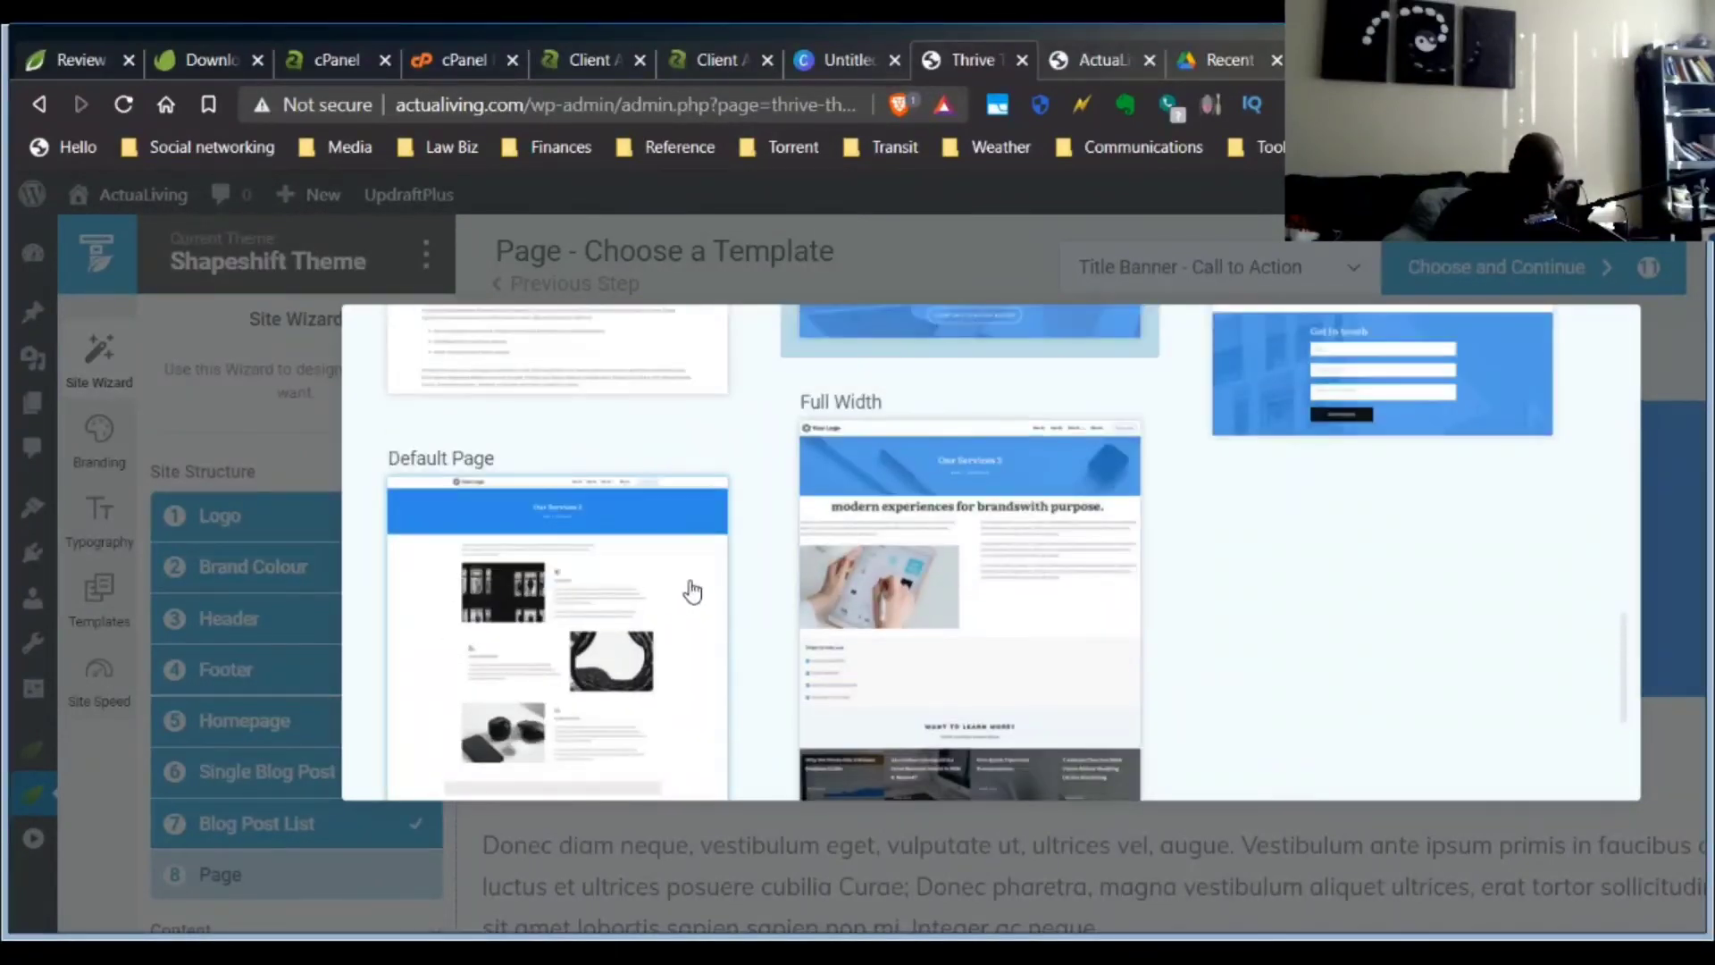
scroll(1063, 593, up, 6)
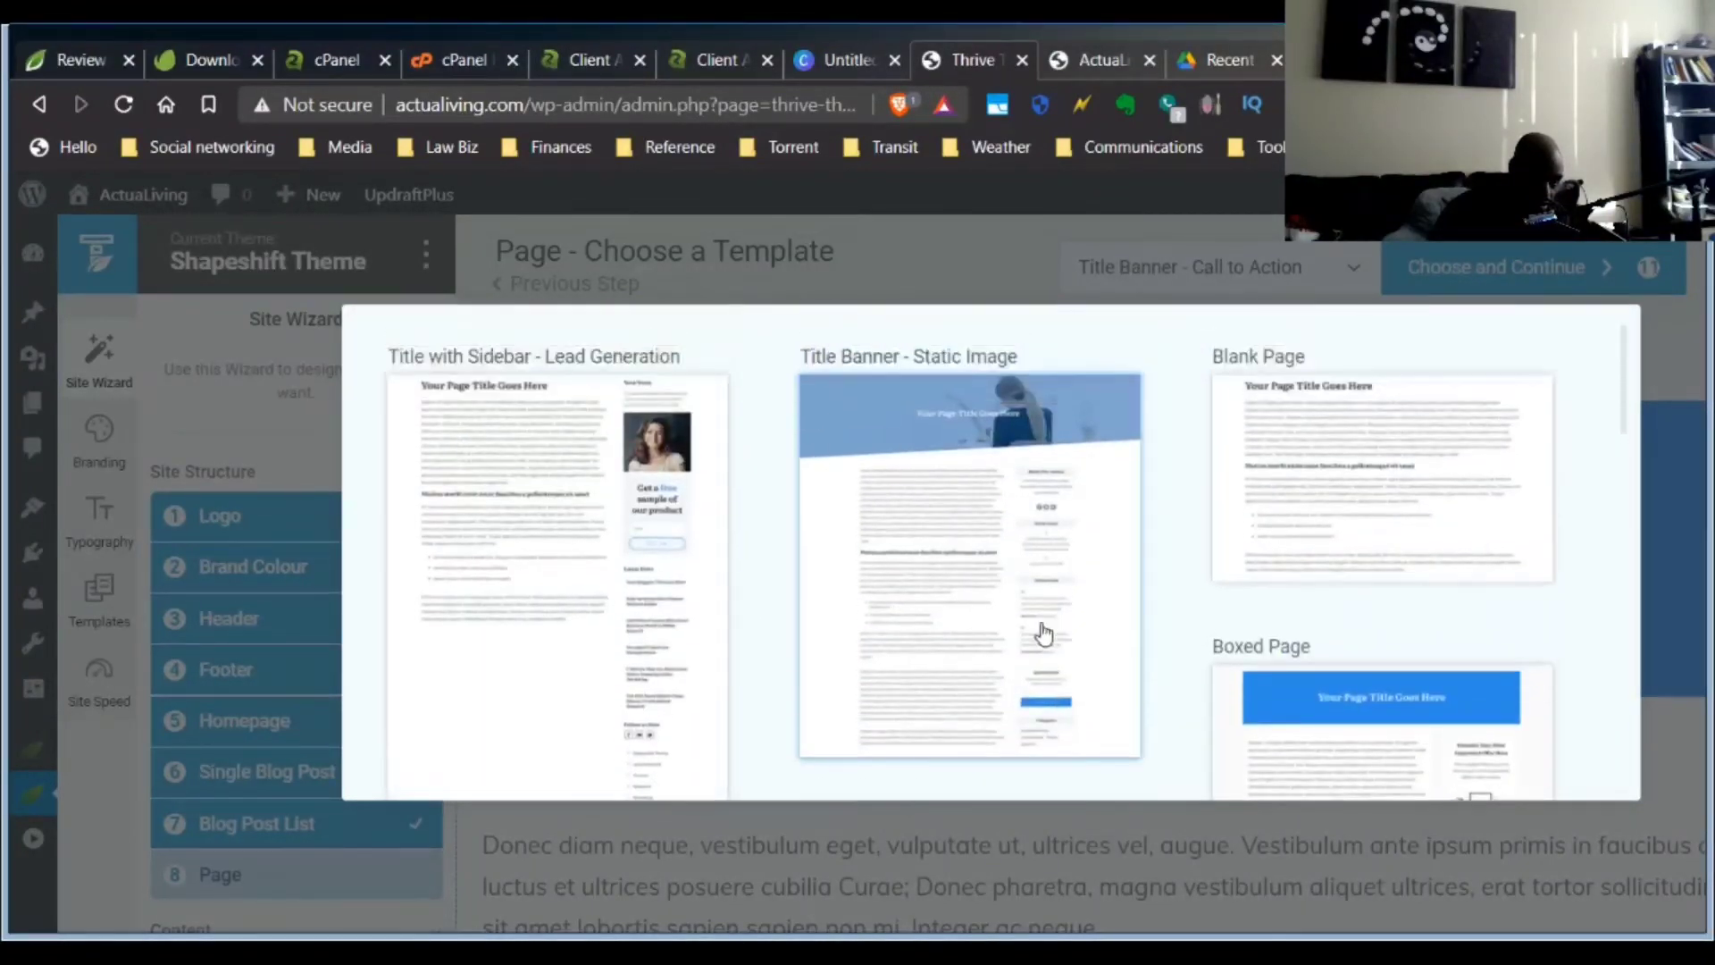
click(1034, 554)
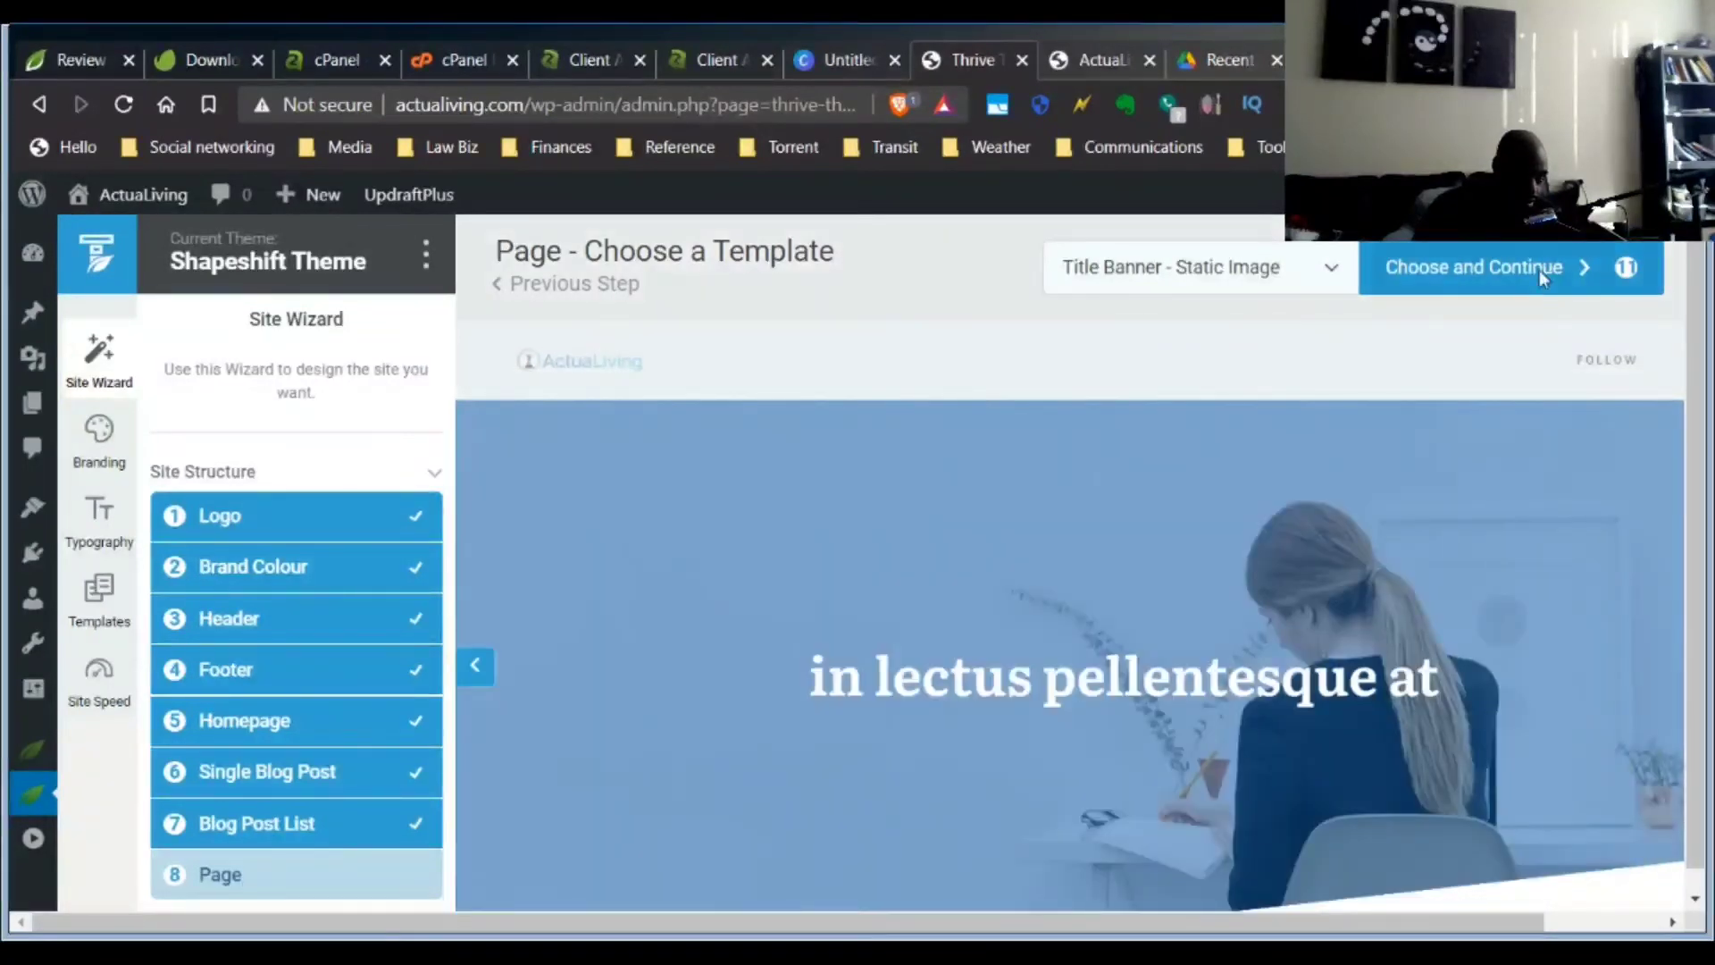
click(1540, 269)
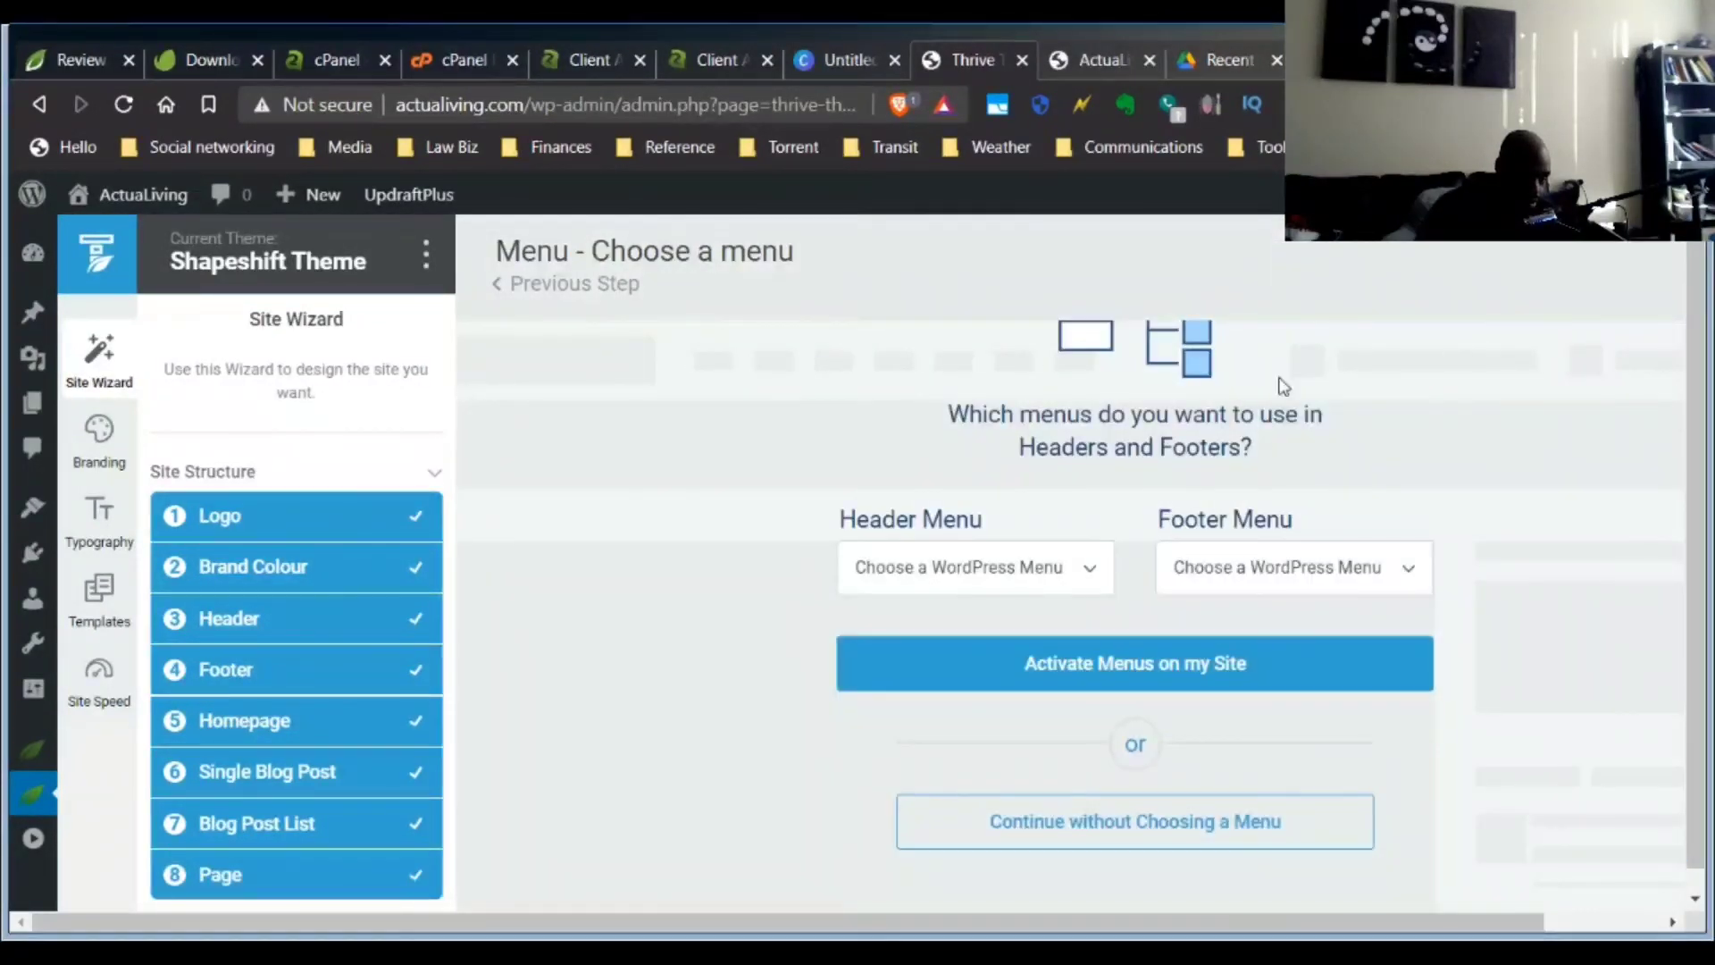
Step: Finish the wizard without choosing a menu, then go to the Thrive Templates list
click(1137, 824)
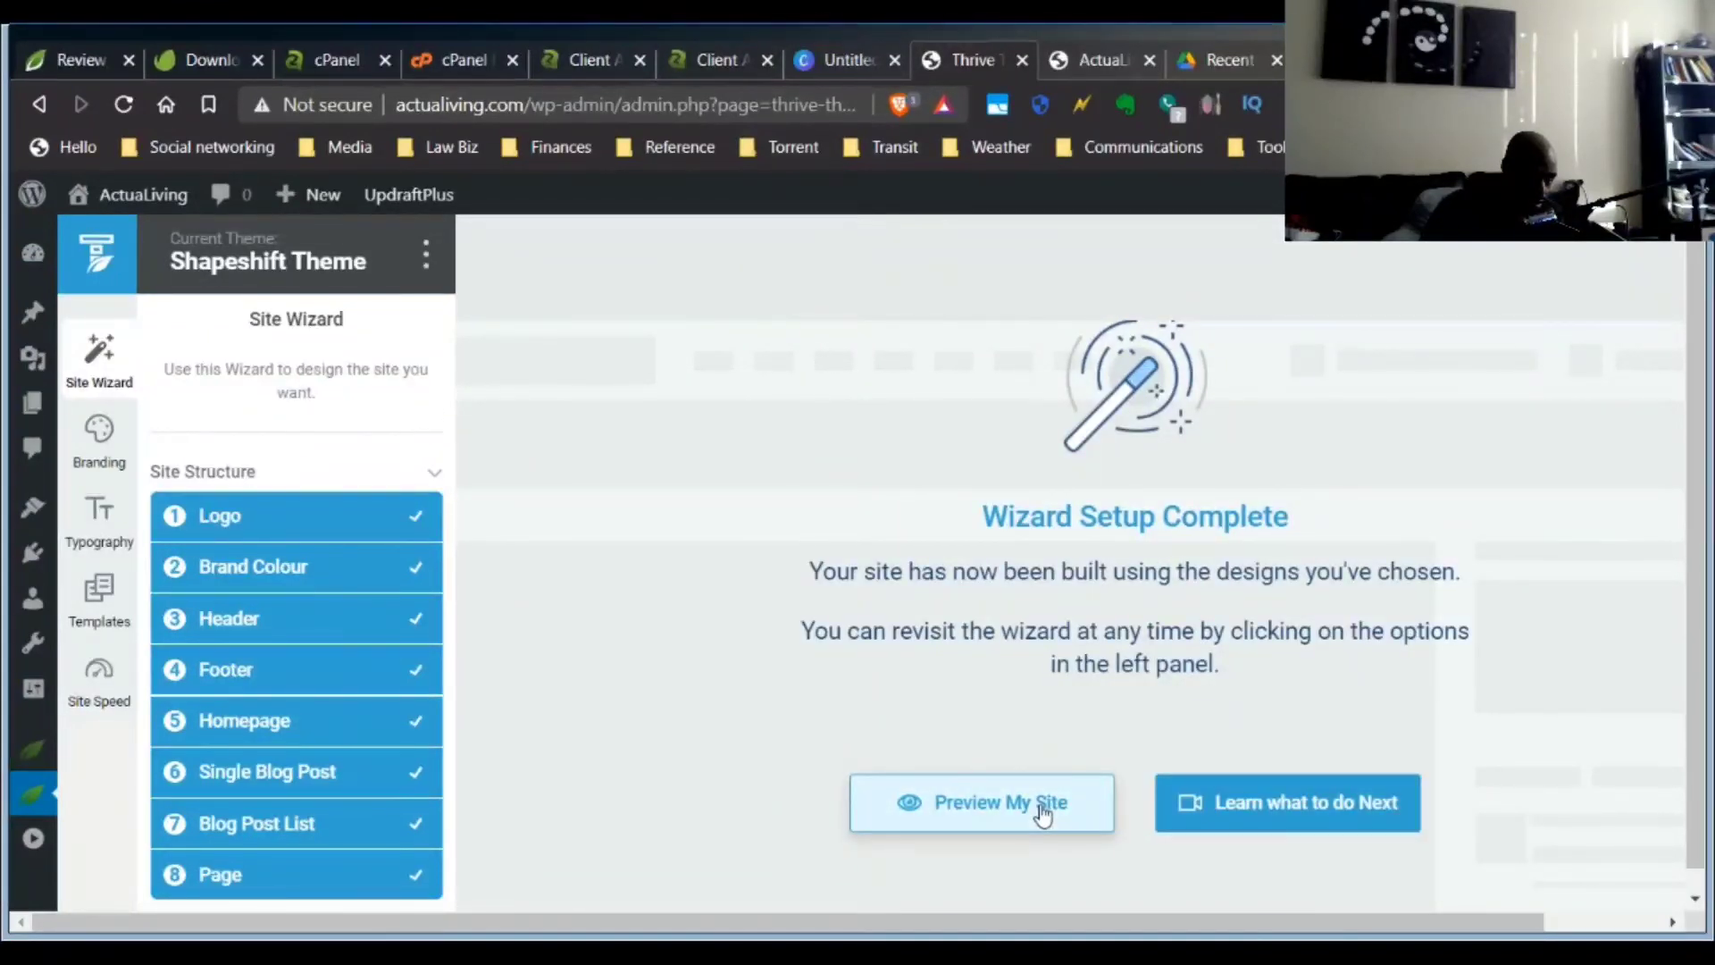
click(100, 590)
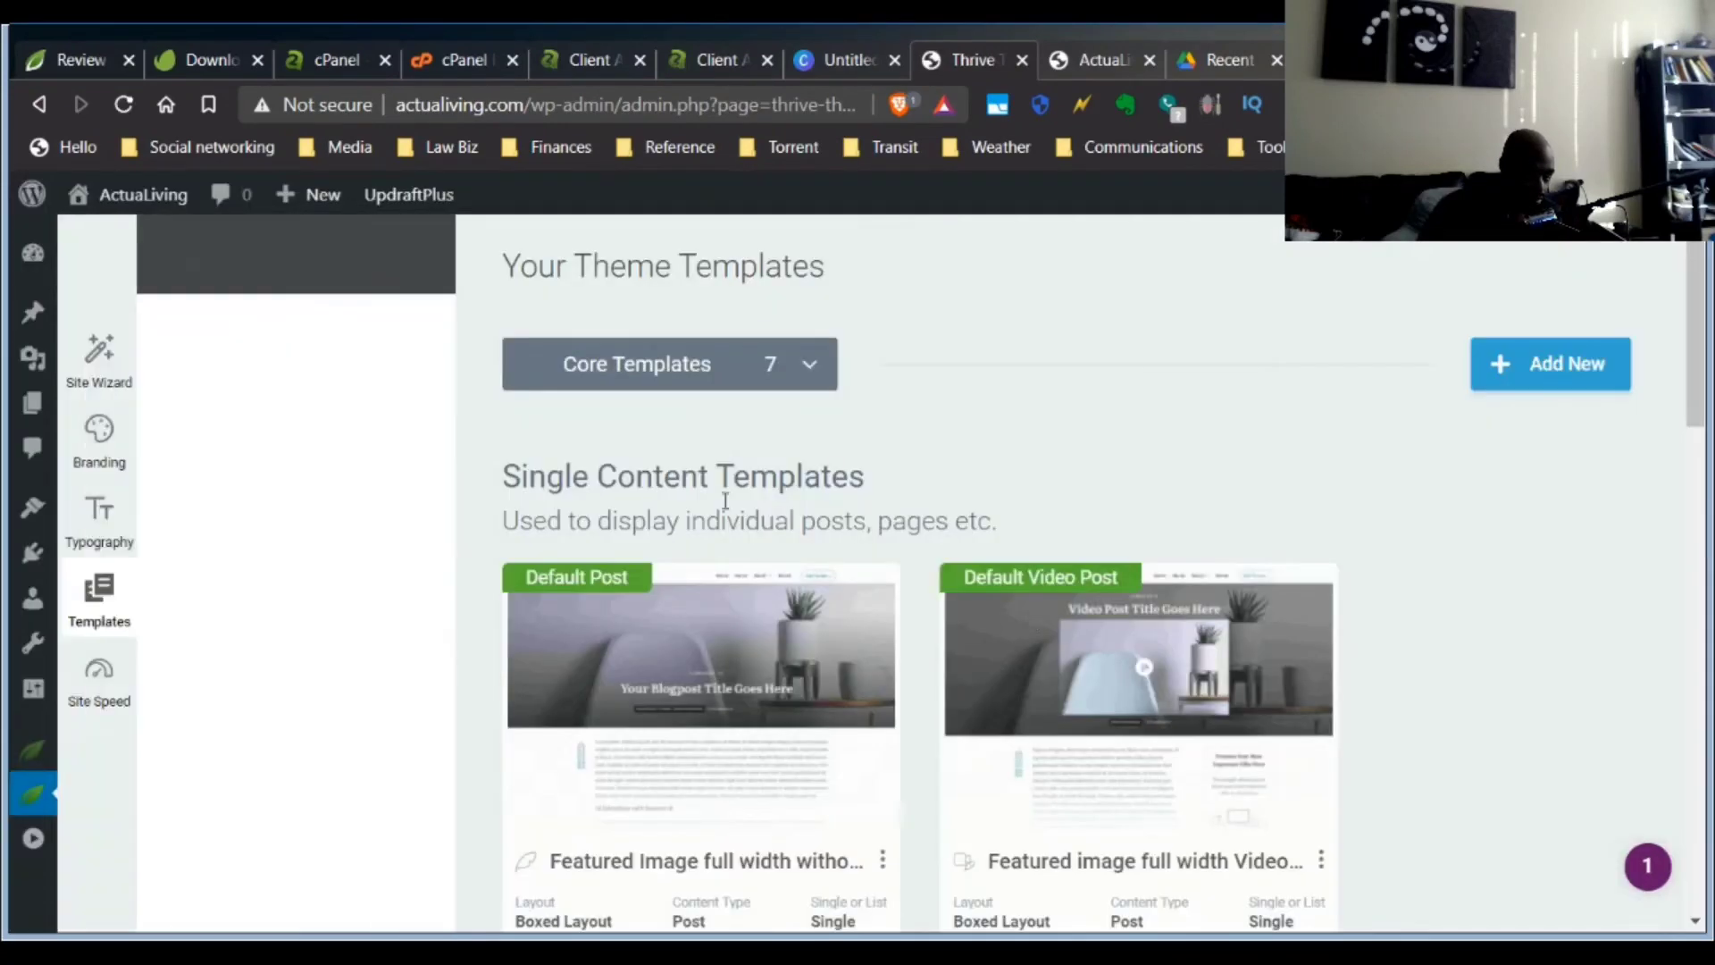
Step: Open the 'List Layout Without Sidebar' list template for editing
mouse_move(808, 579)
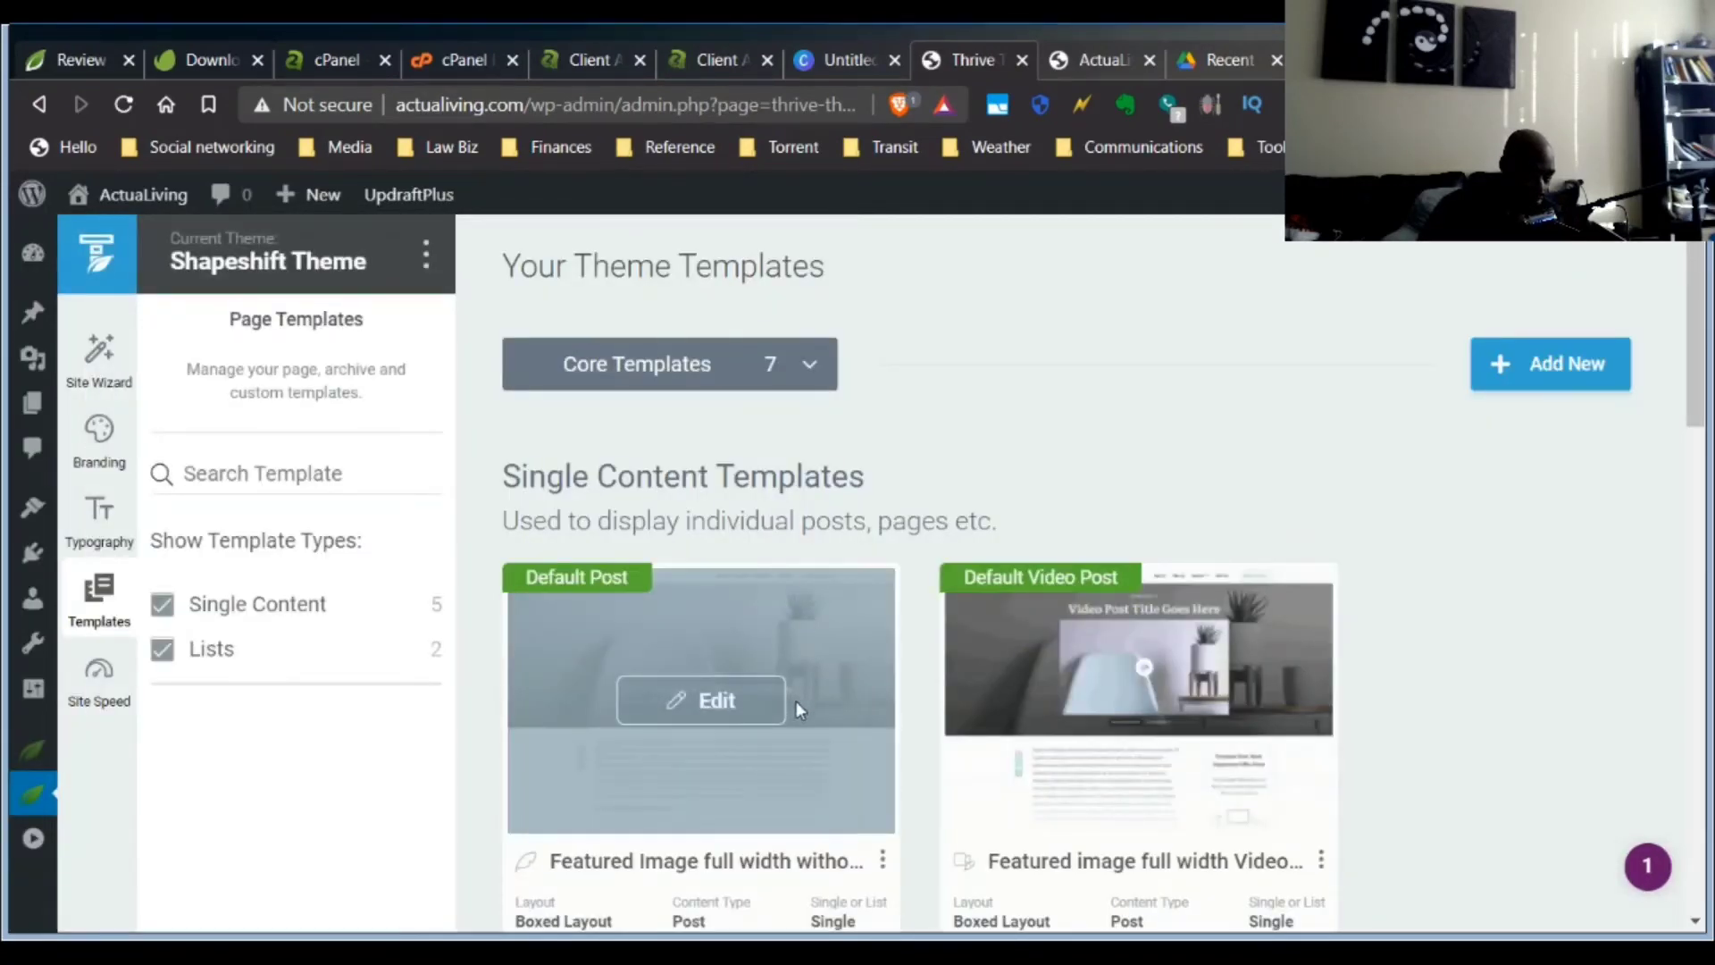
scroll(796, 706, down, 10)
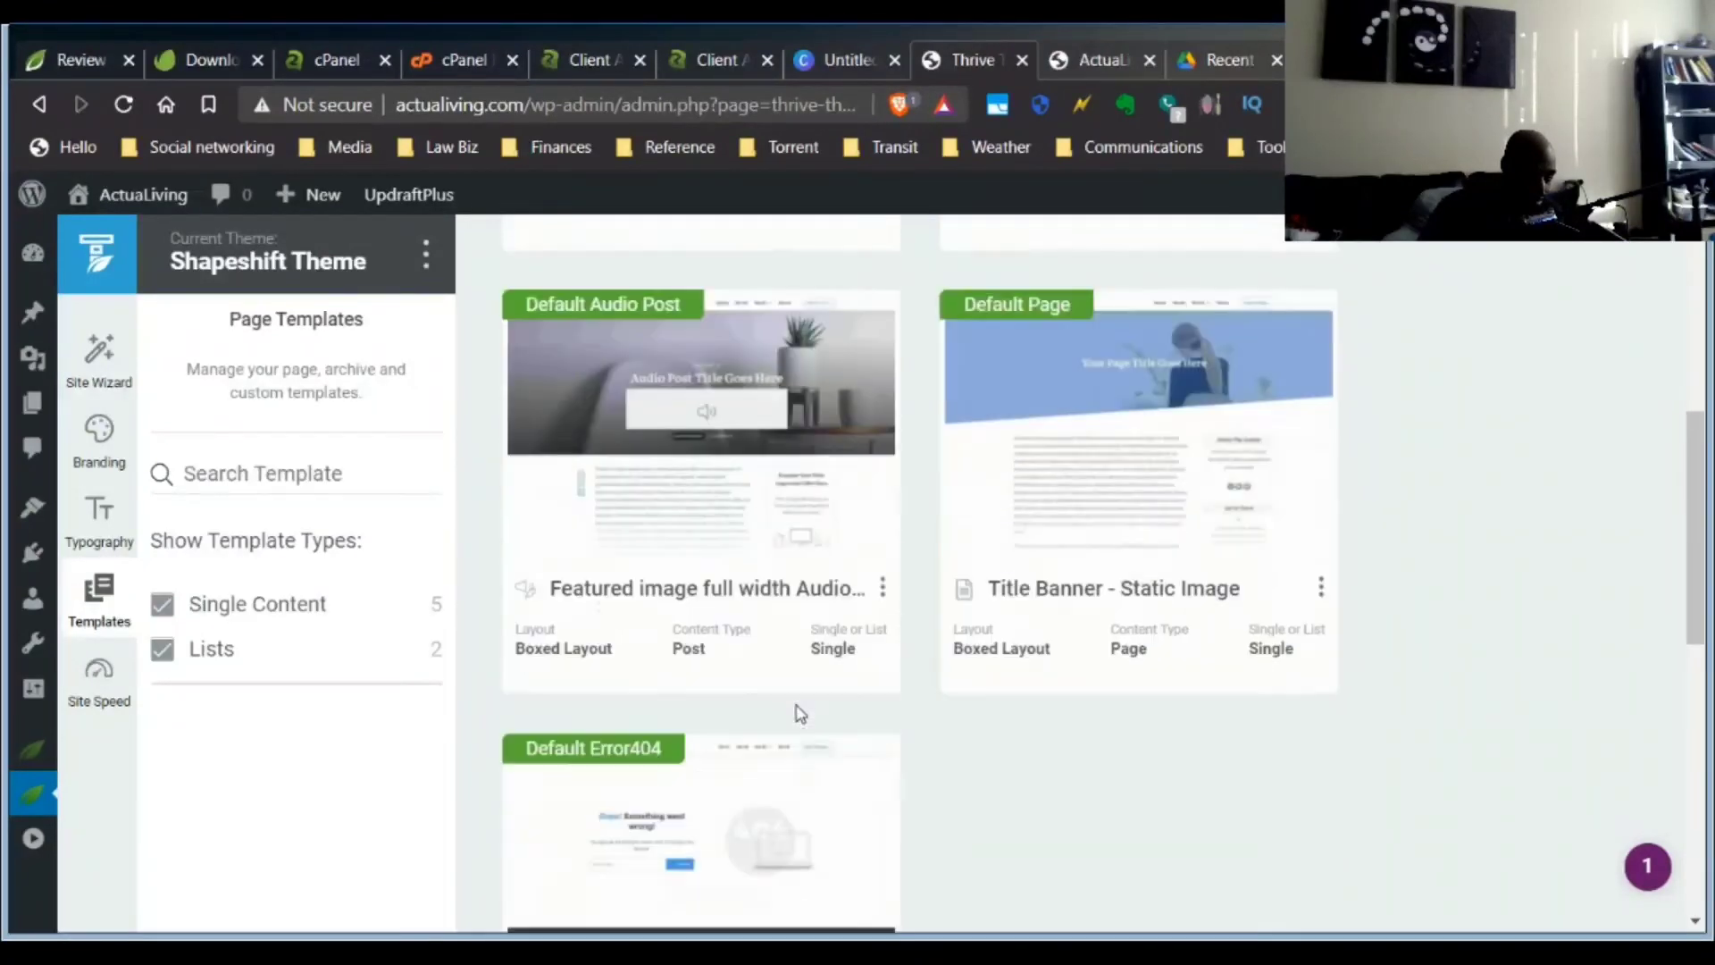
scroll(798, 712, down, 2)
scroll(797, 712, up, 4)
scroll(798, 712, down, 10)
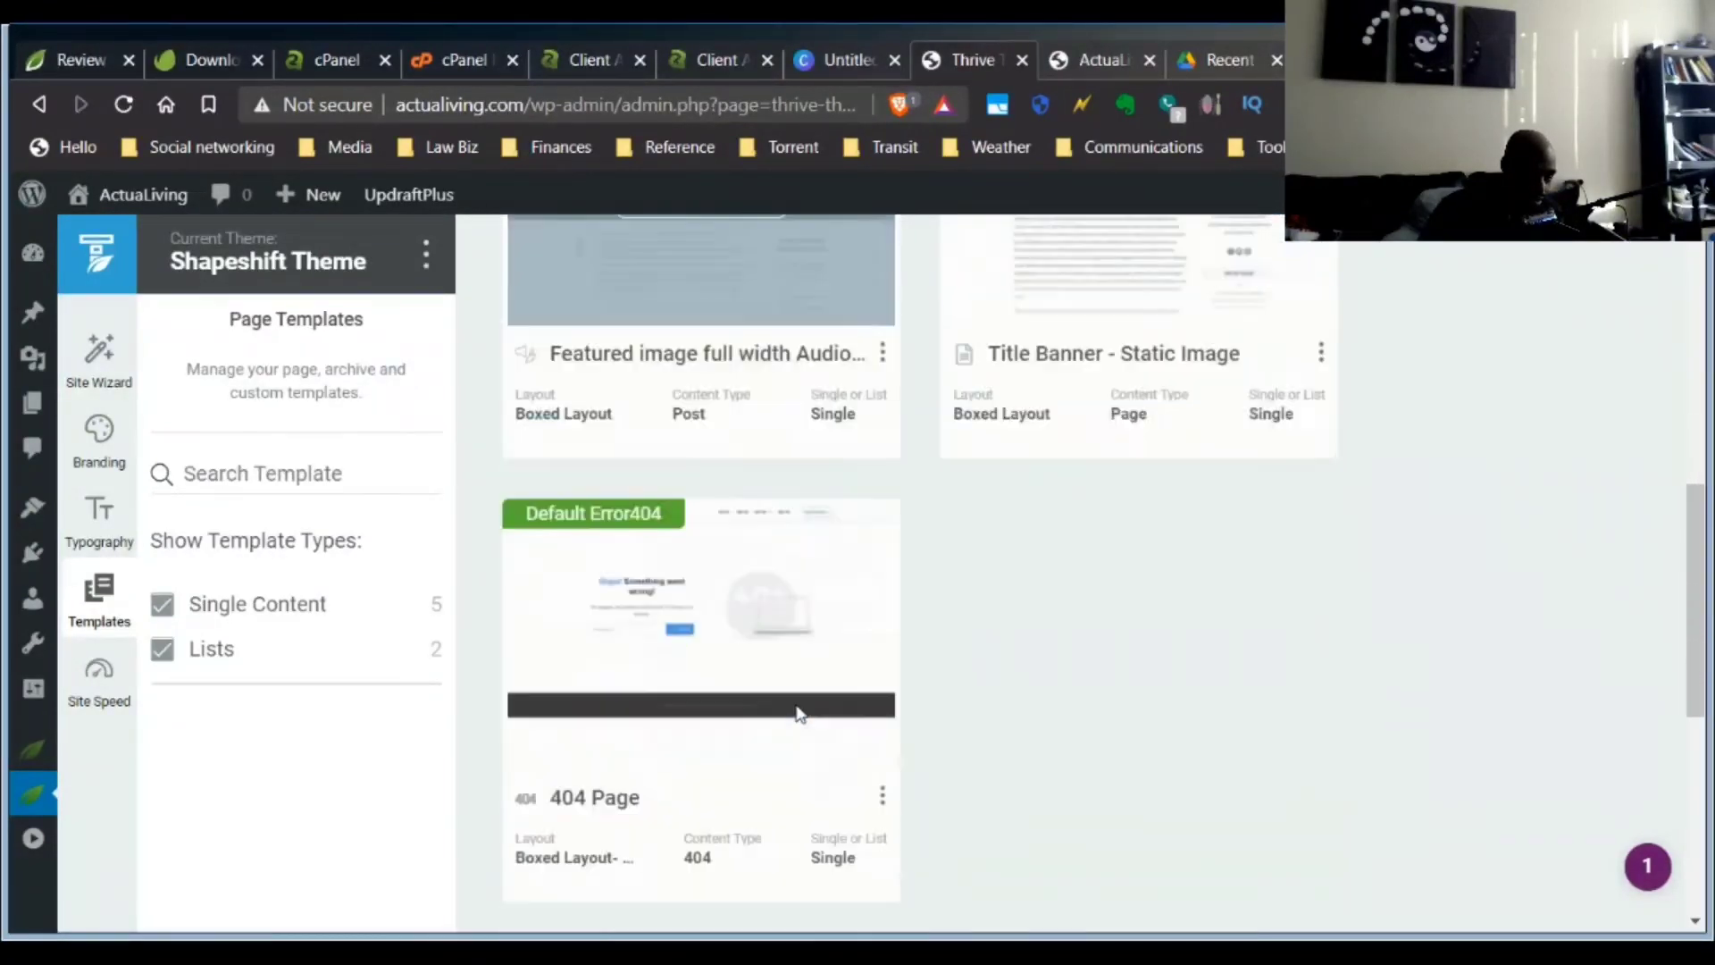
mouse_move(797, 705)
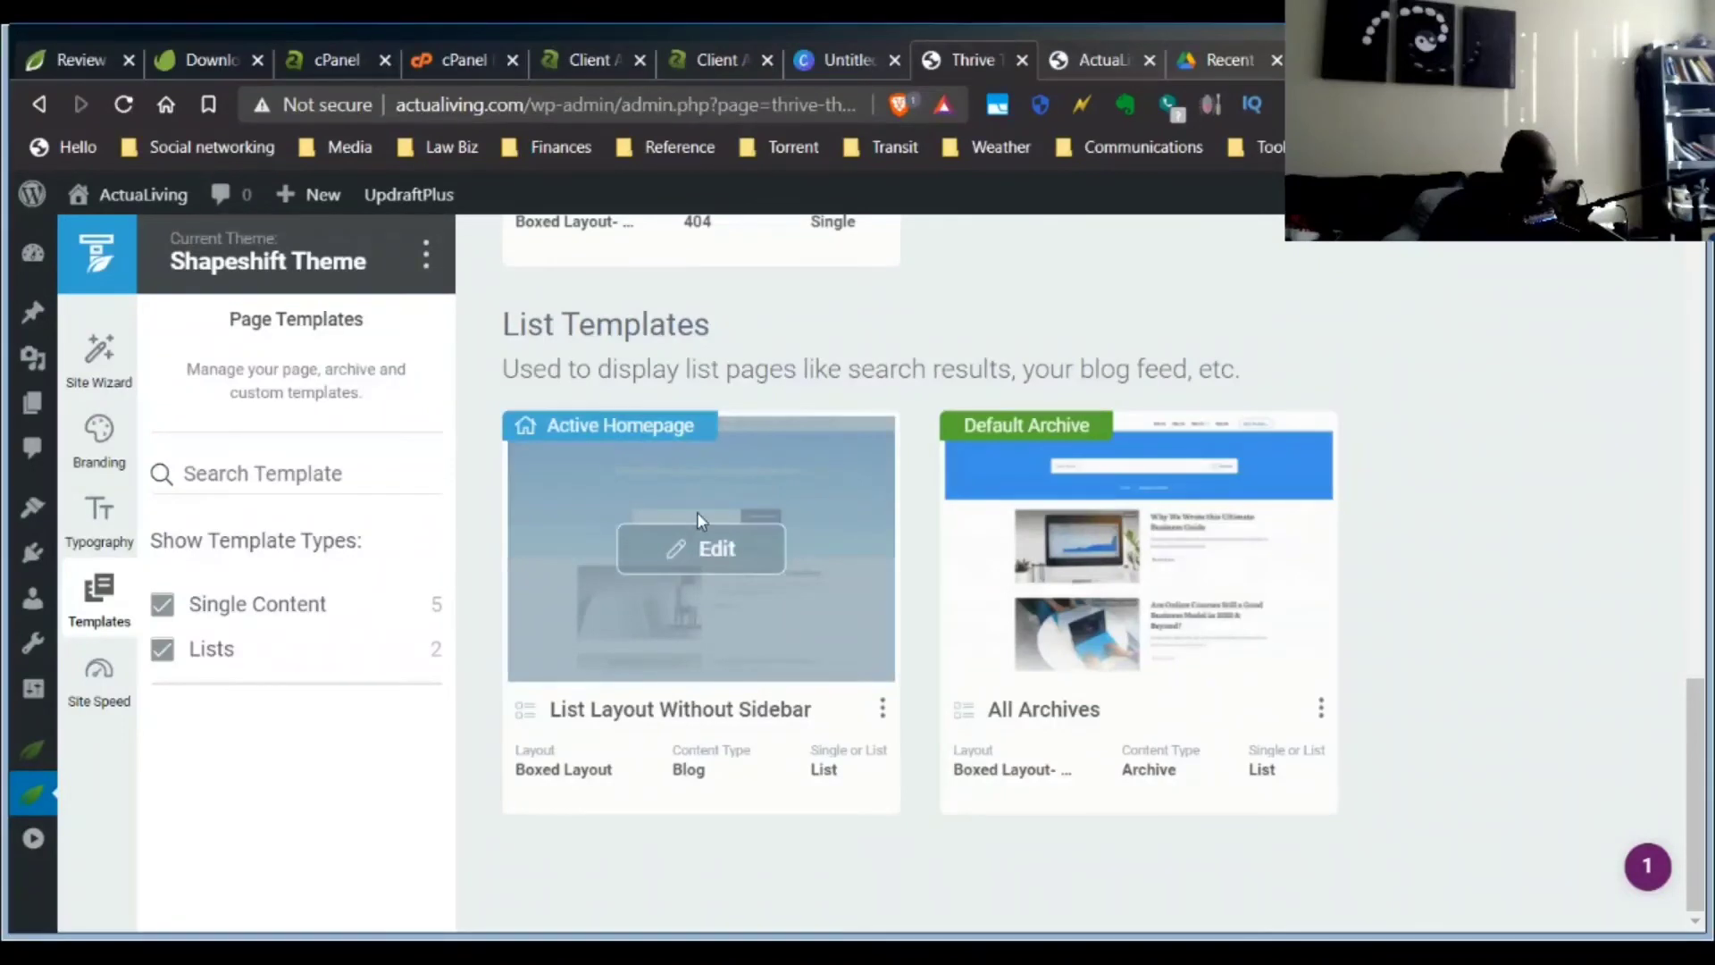
click(713, 546)
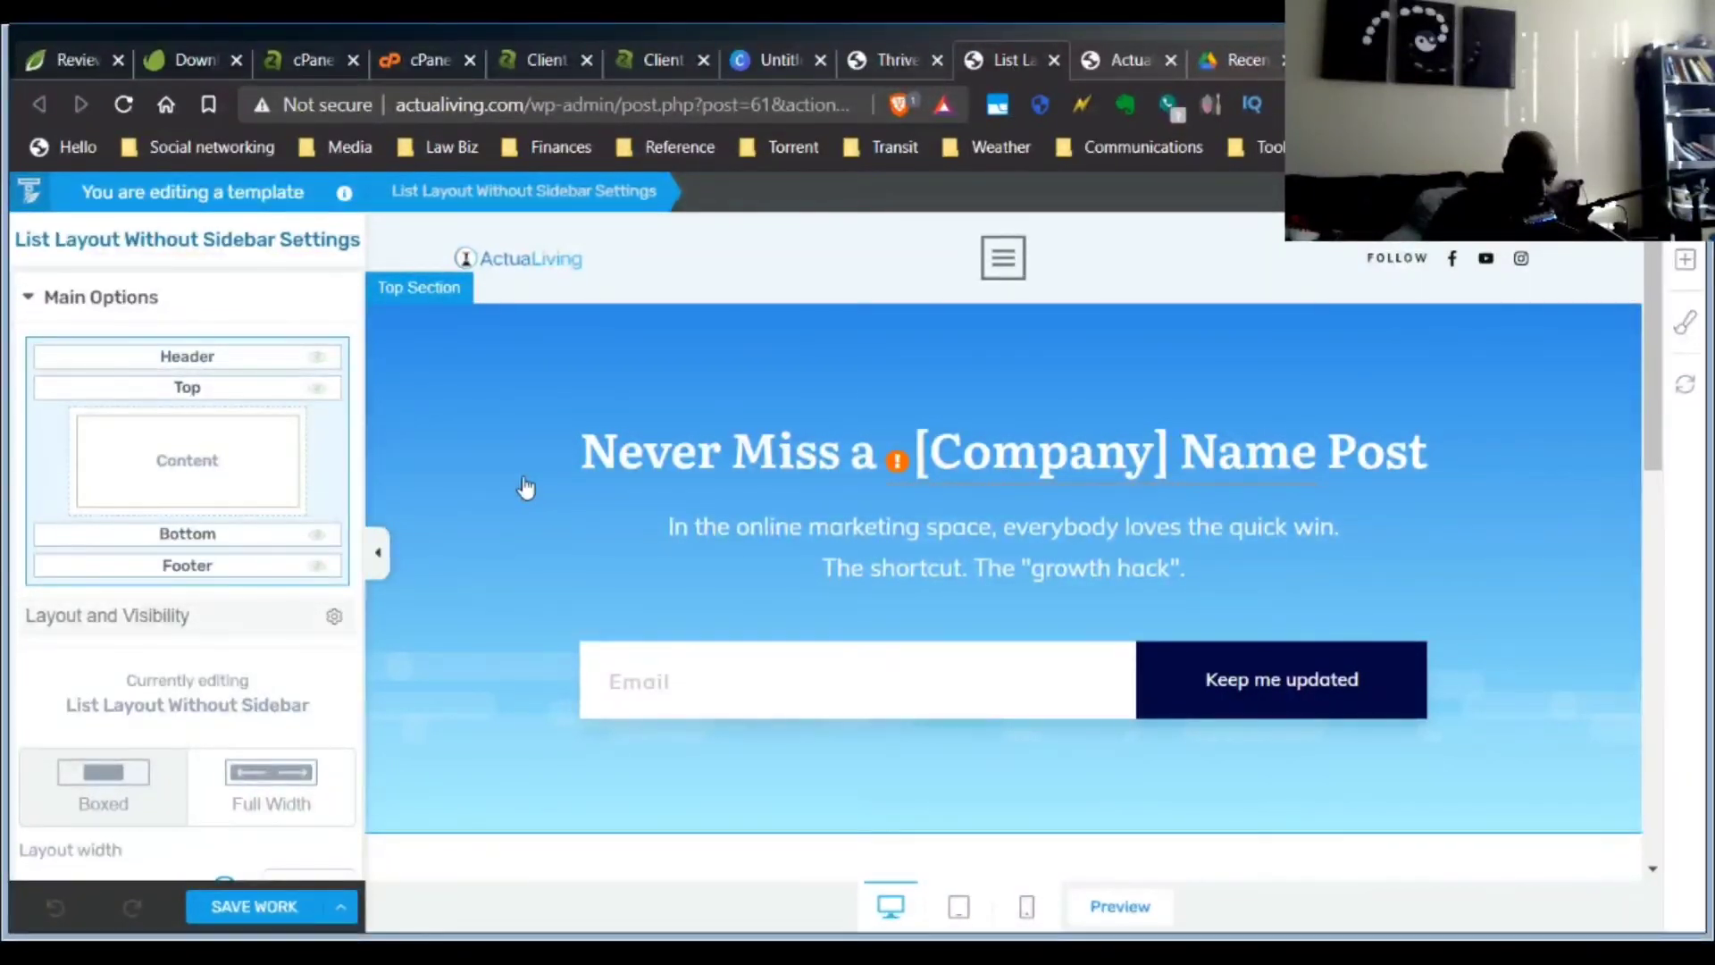
Step: Select the blue hero Top Section and bring up its Background Style settings
click(812, 685)
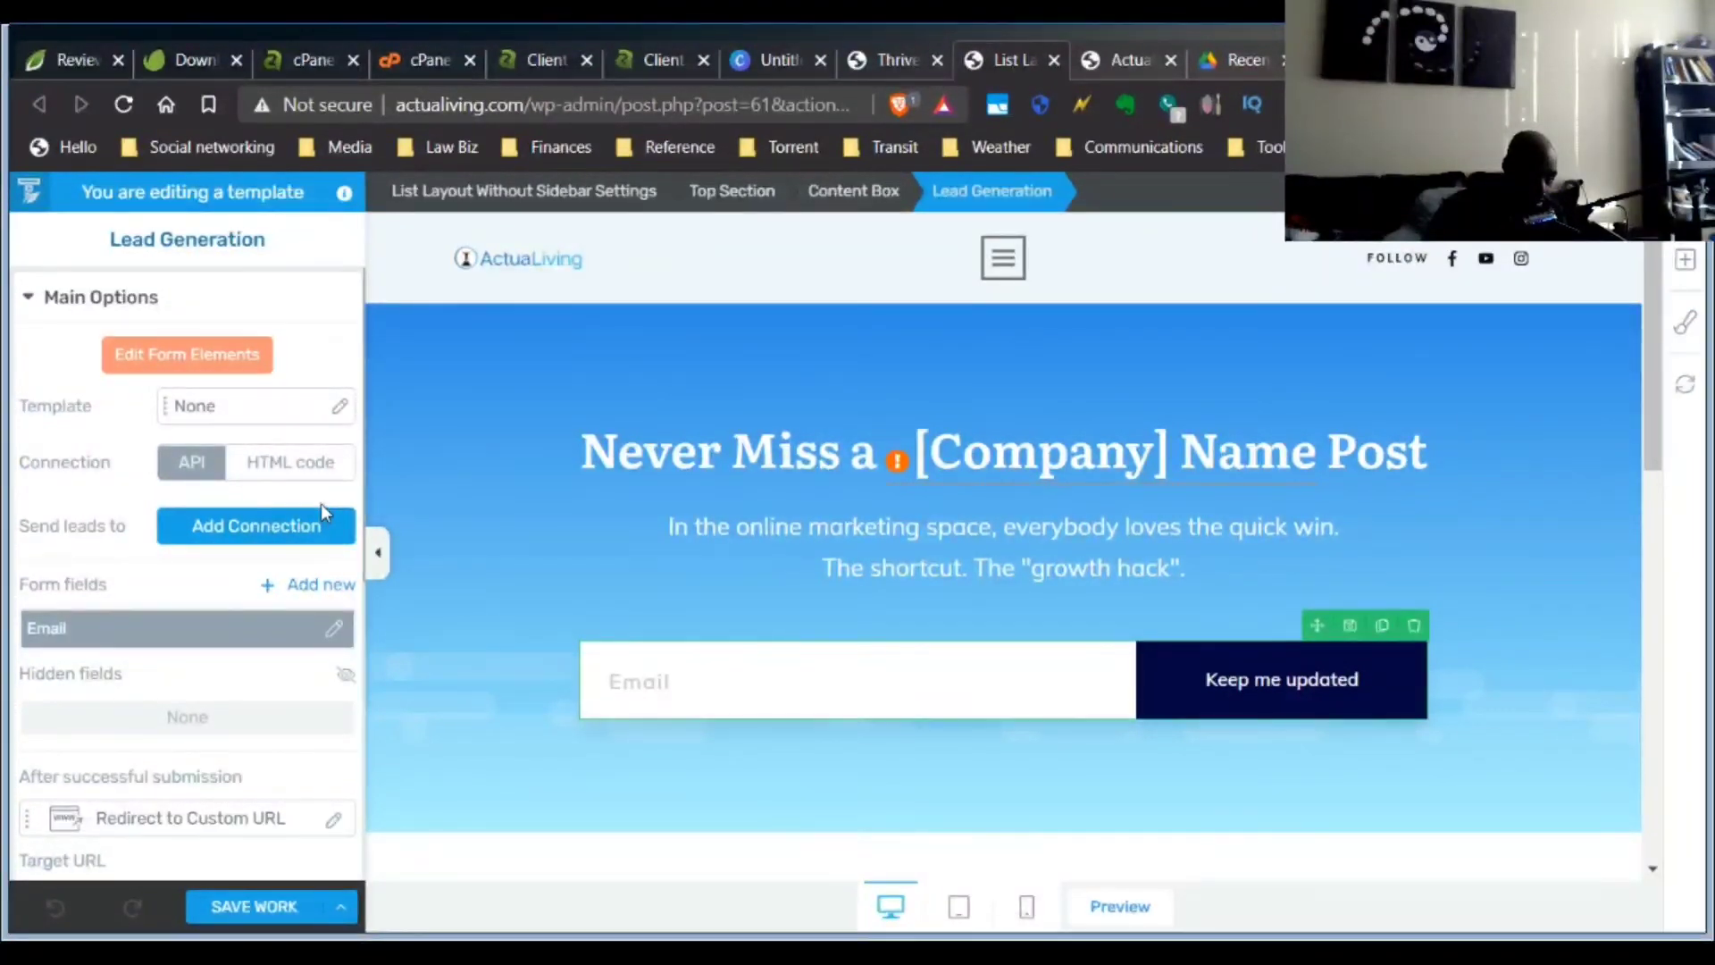
click(469, 382)
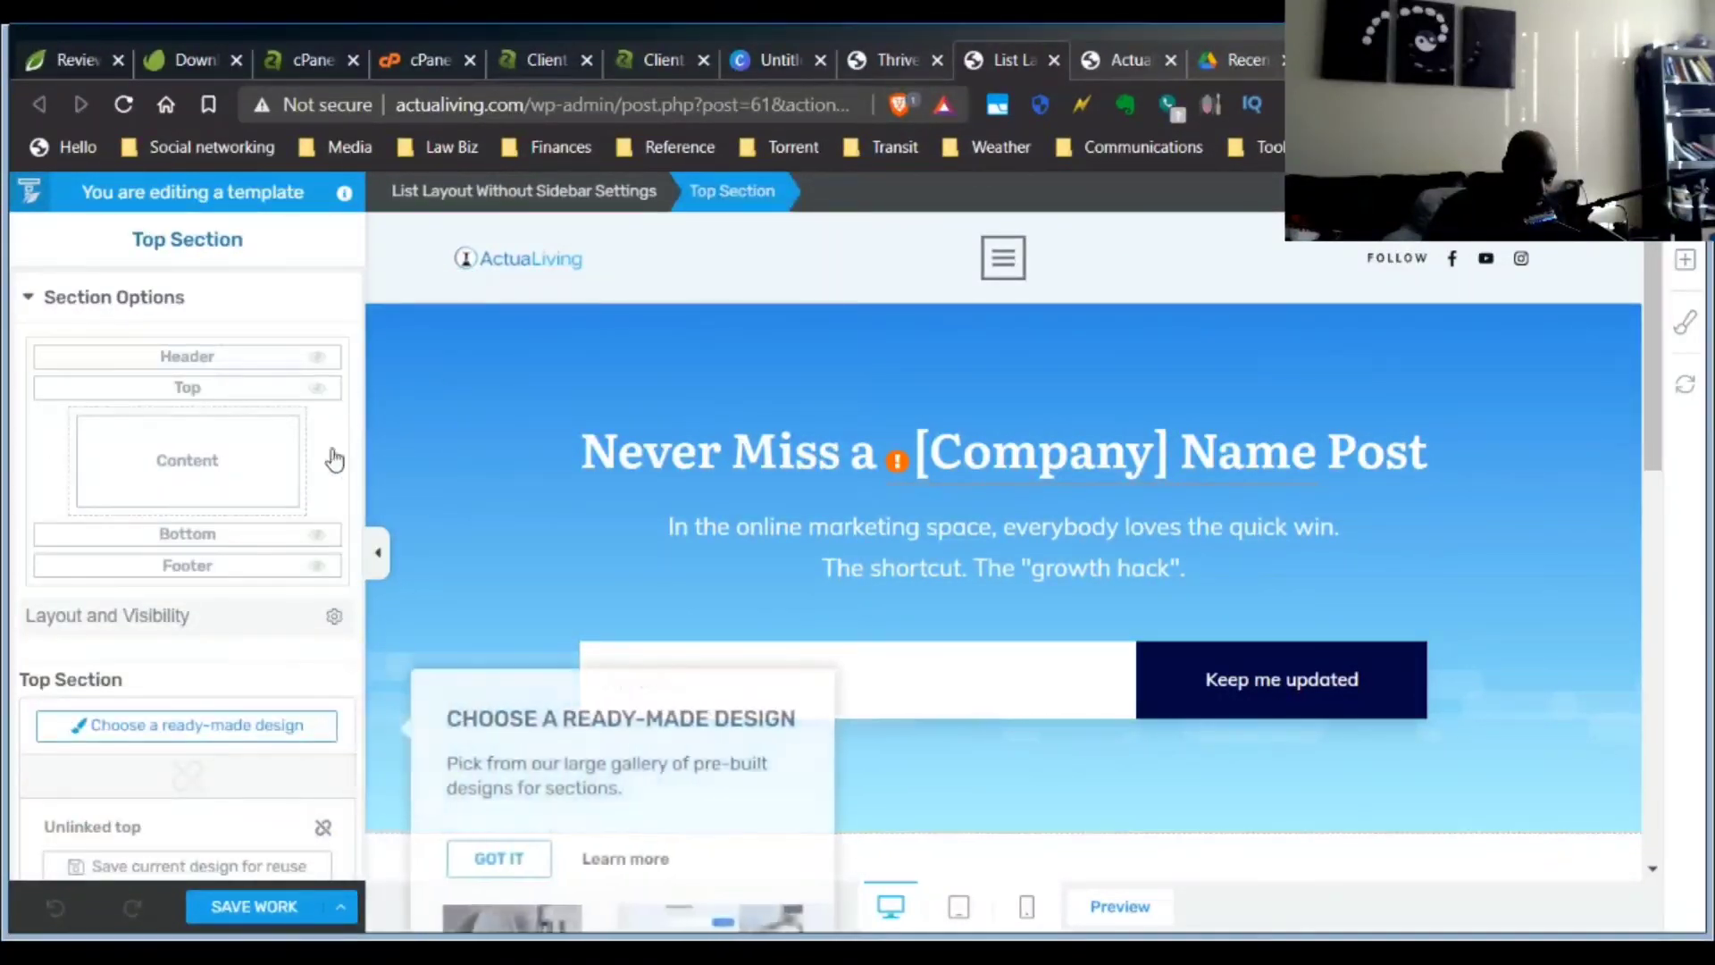
scroll(268, 660, down, 5)
scroll(232, 652, up, 5)
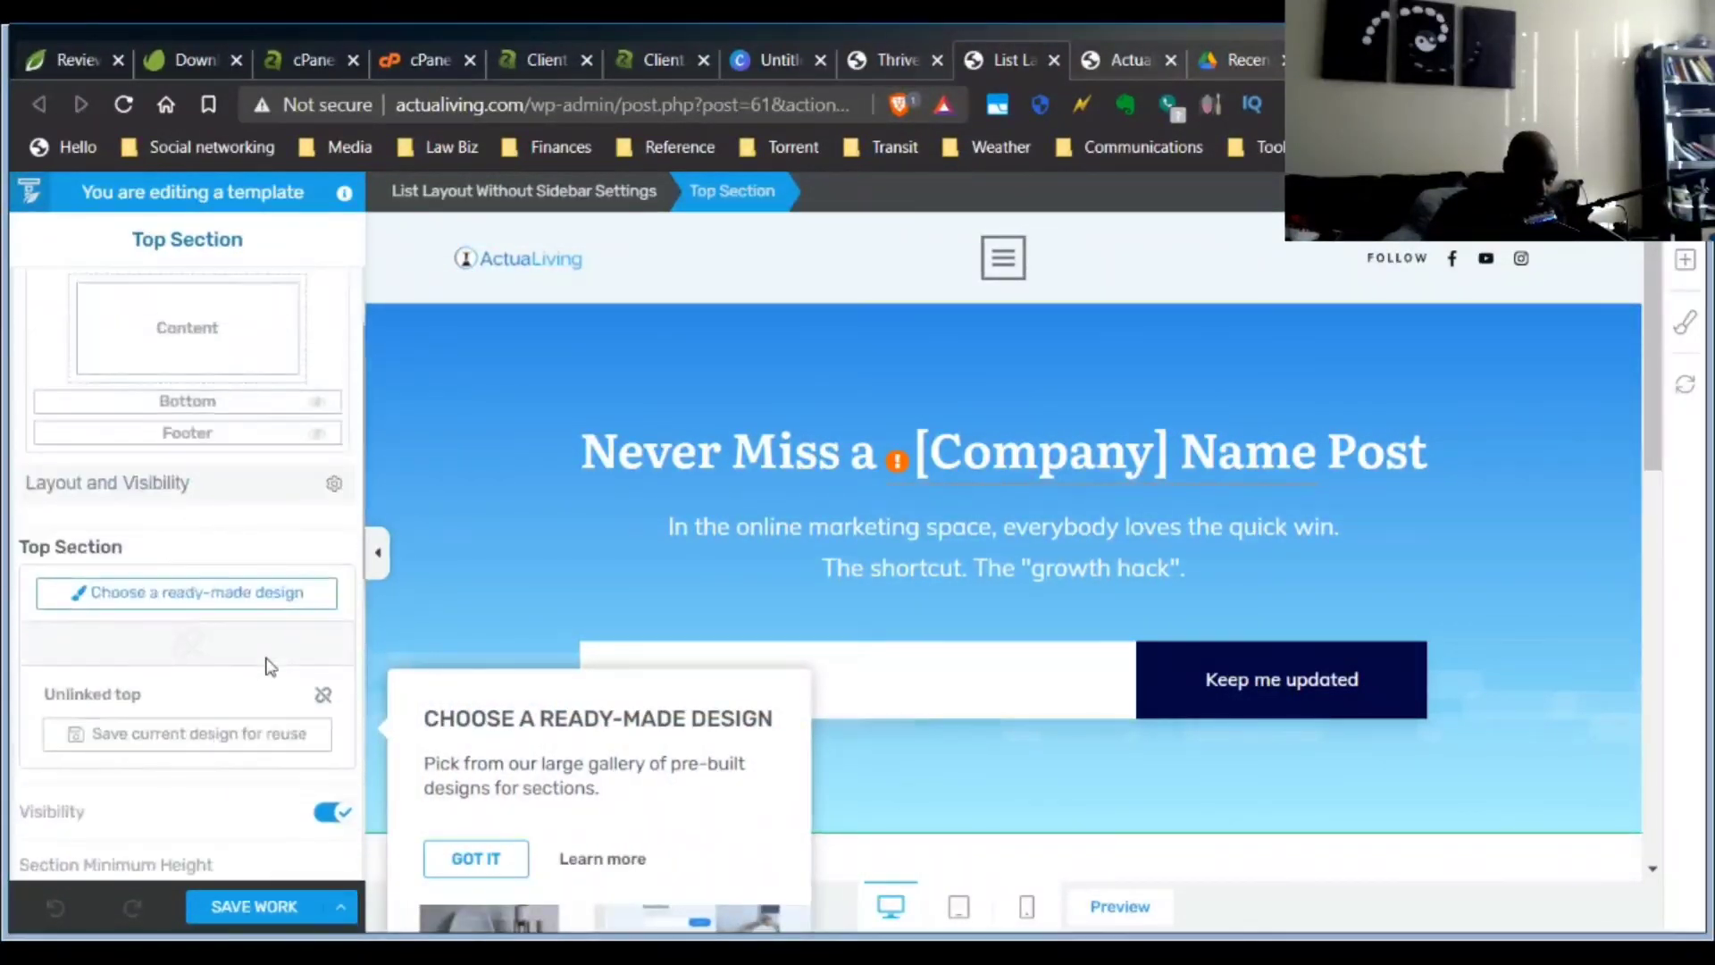
click(205, 358)
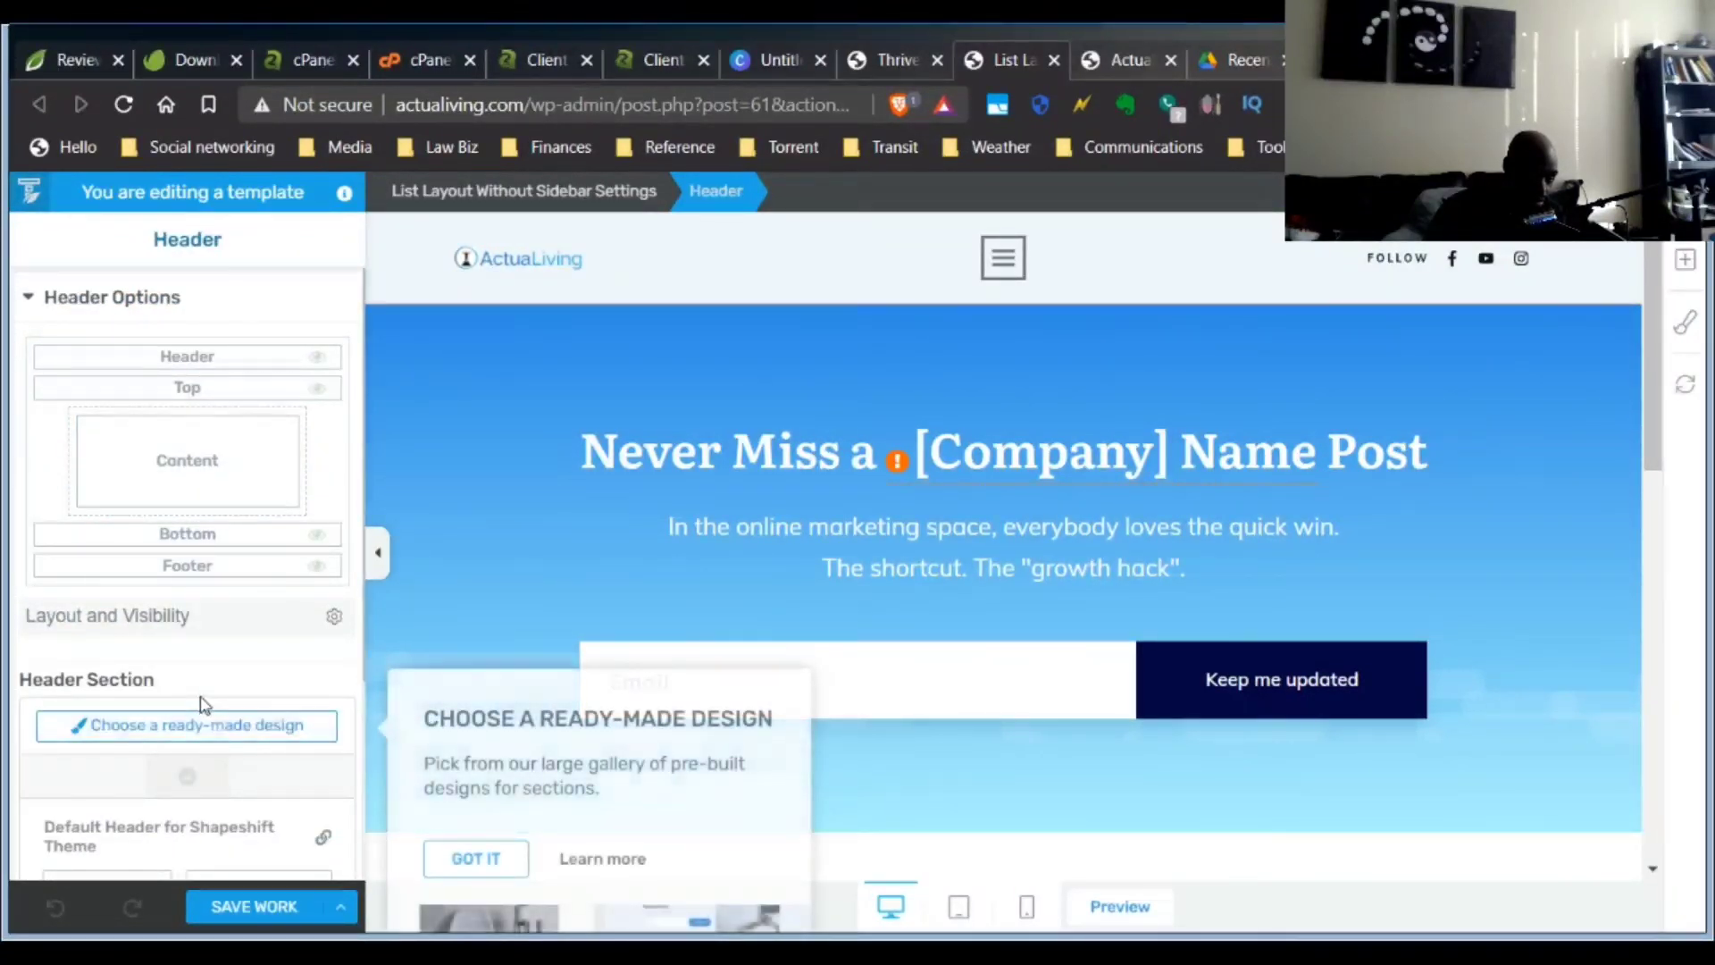
scroll(201, 705, down, 3)
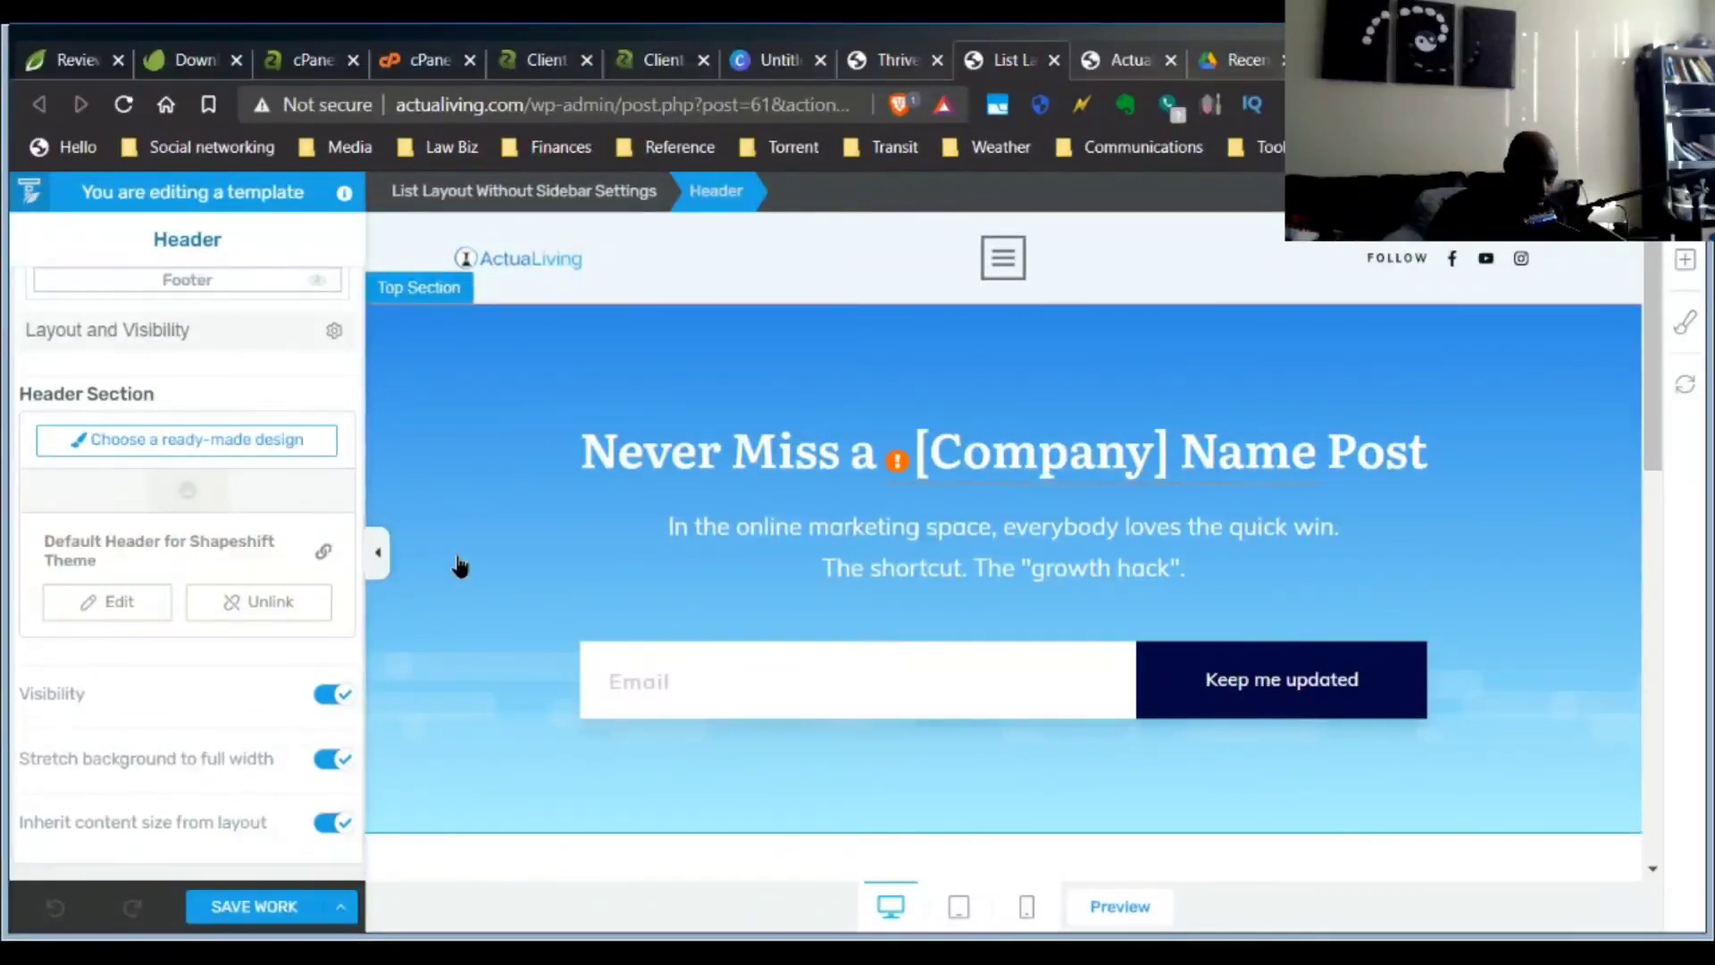
click(459, 566)
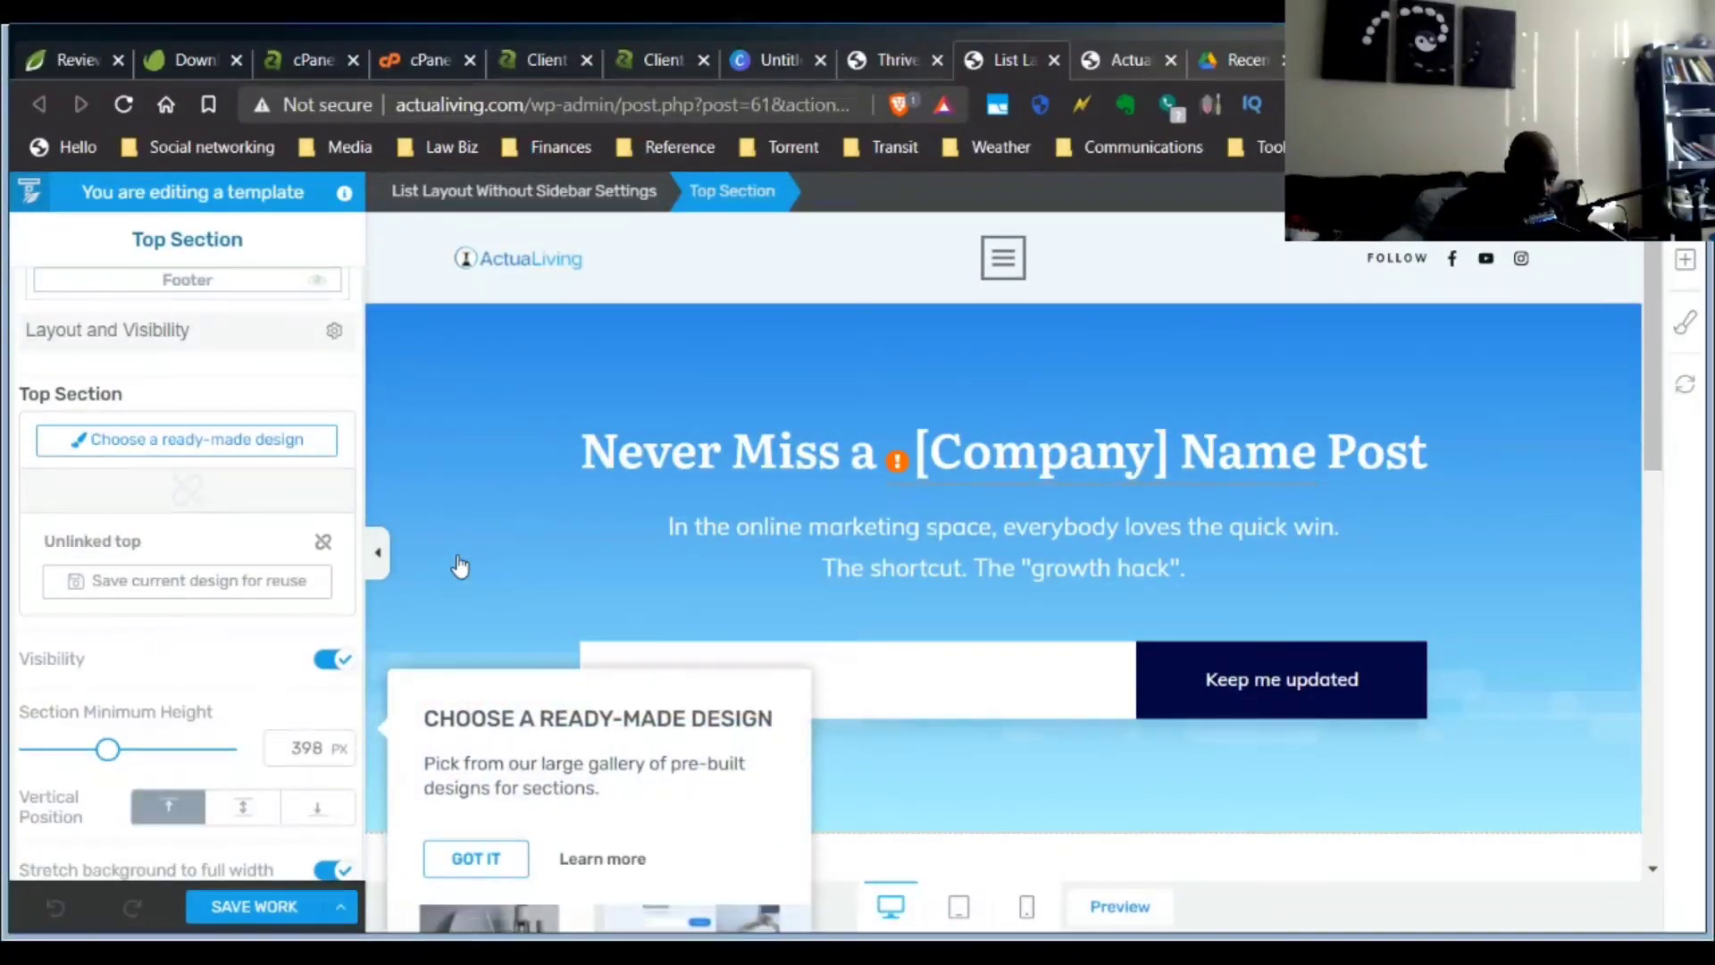
scroll(191, 581, down, 6)
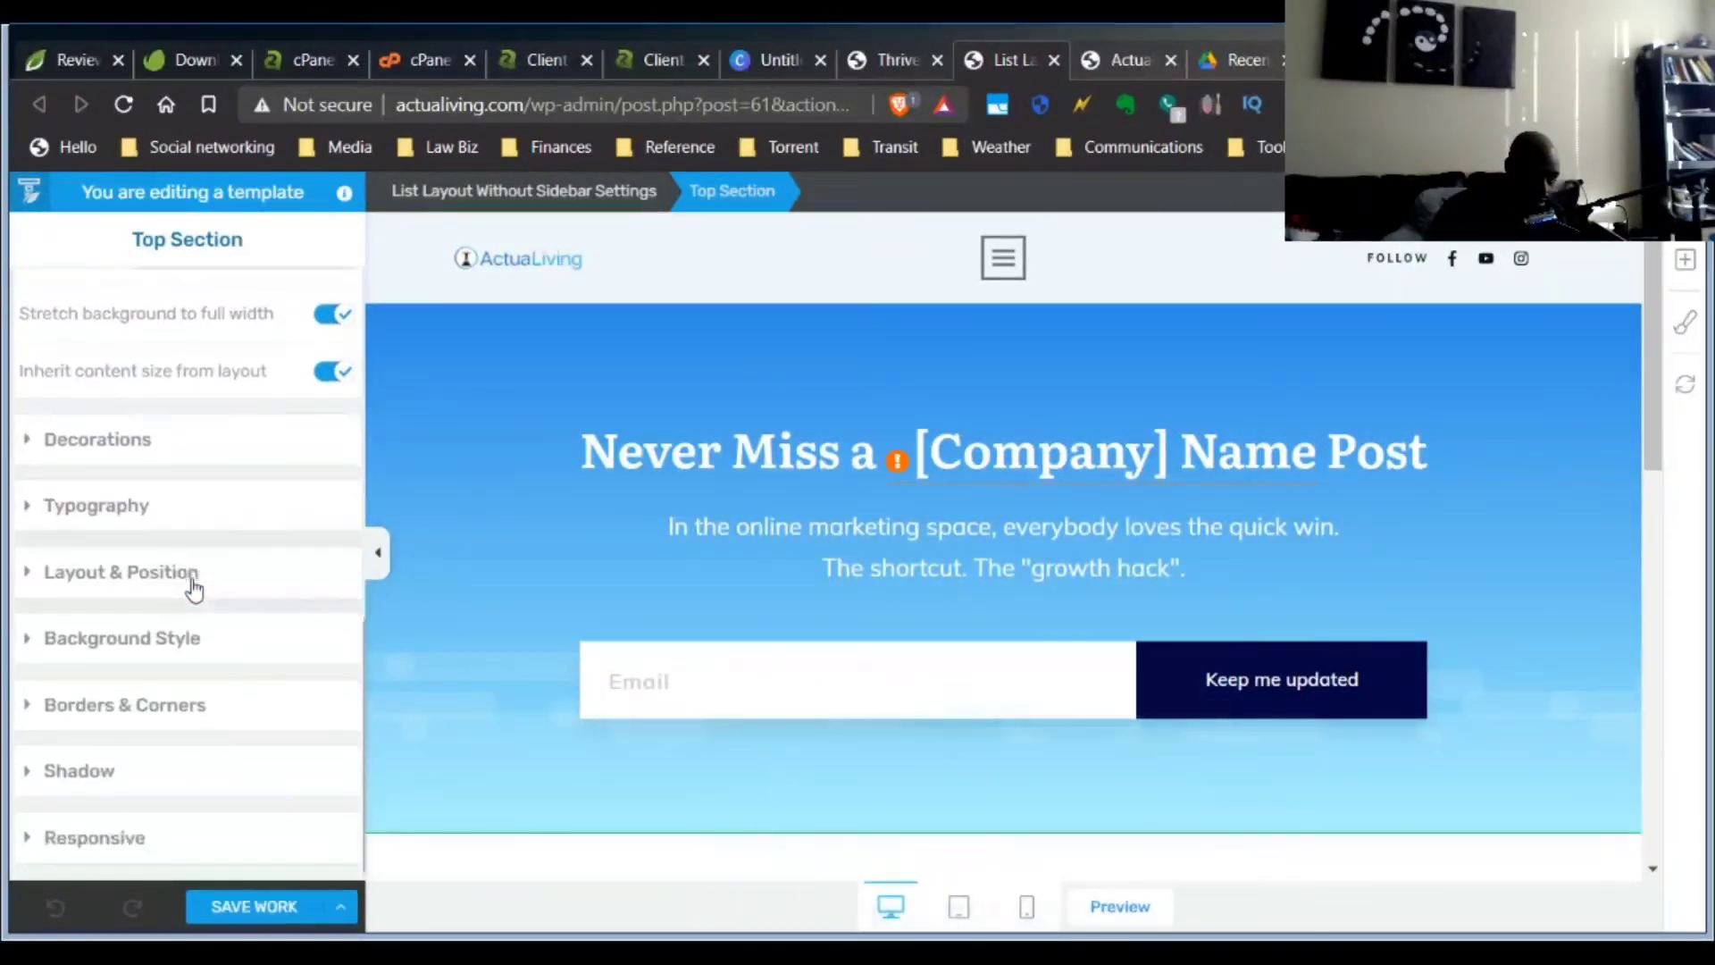
scroll(194, 590, up, 2)
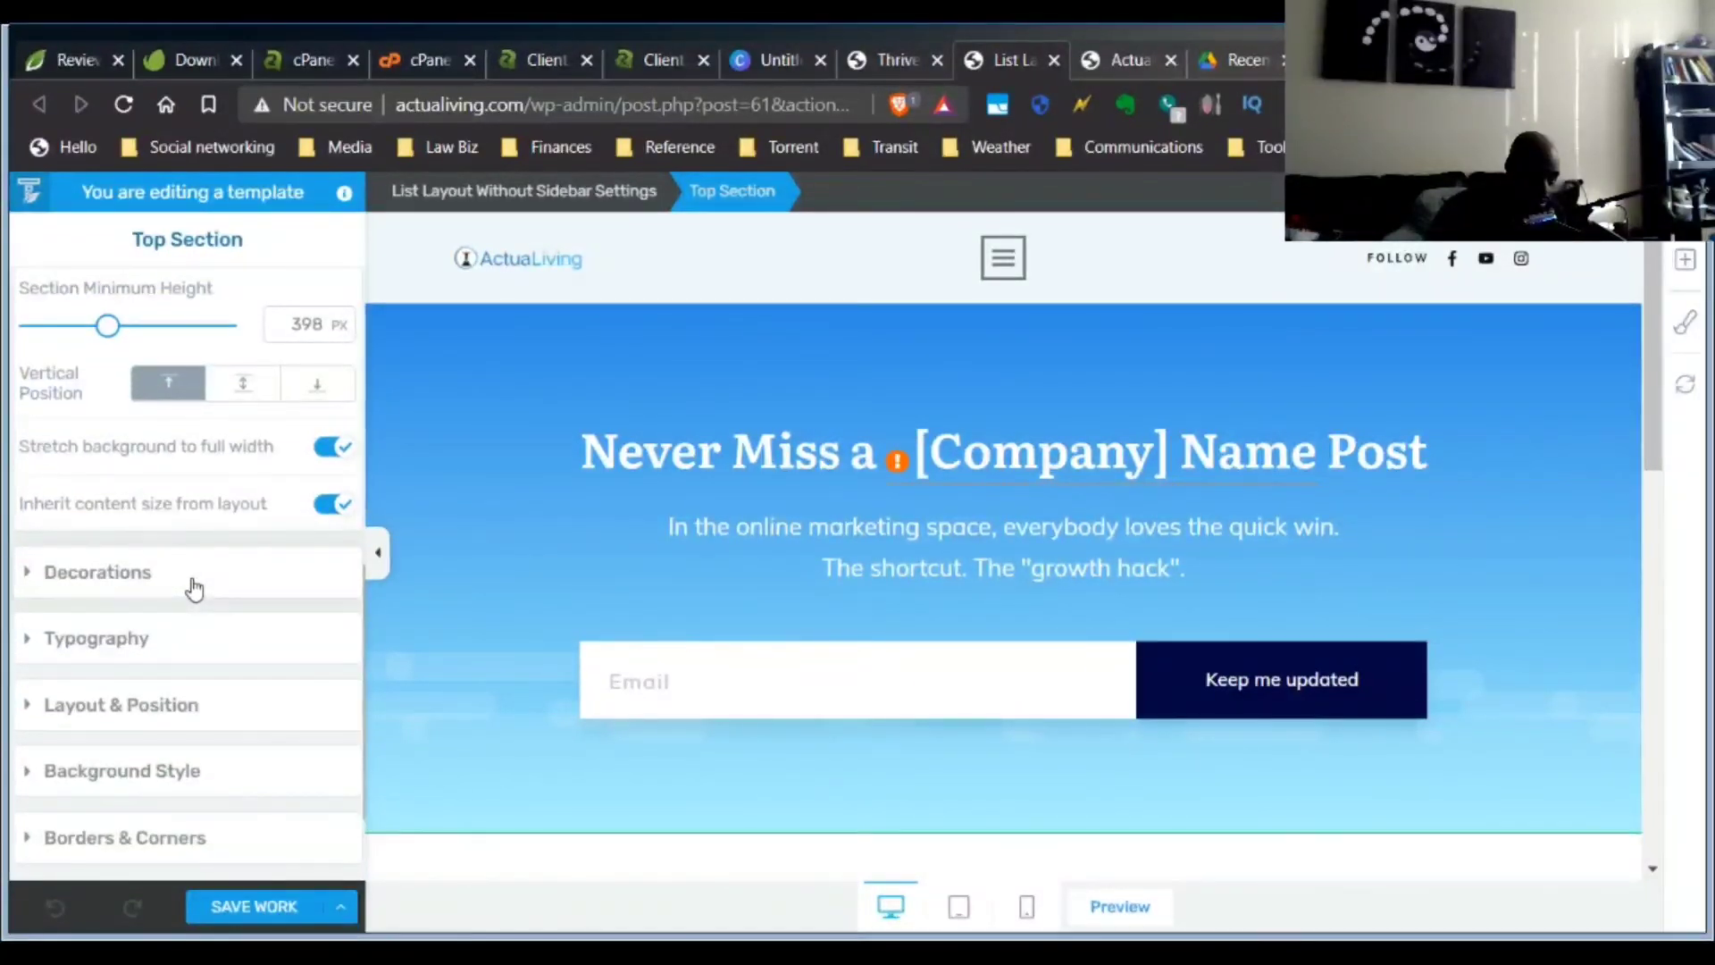
click(150, 706)
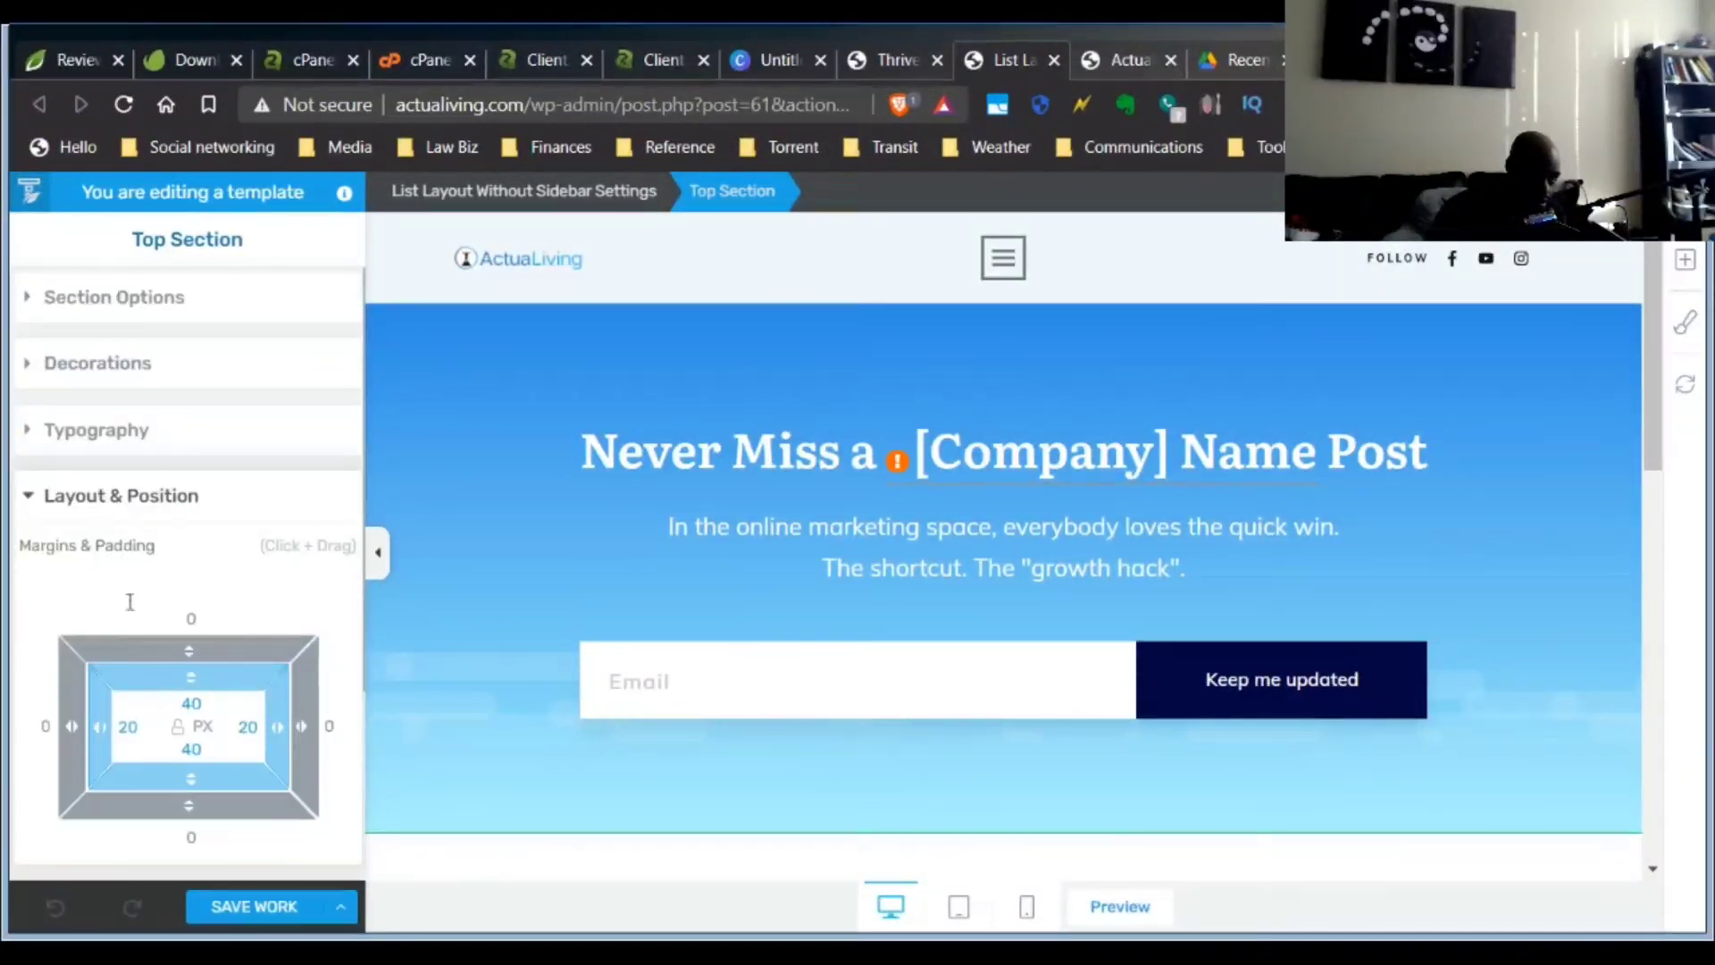
scroll(126, 601, down, 3)
click(112, 636)
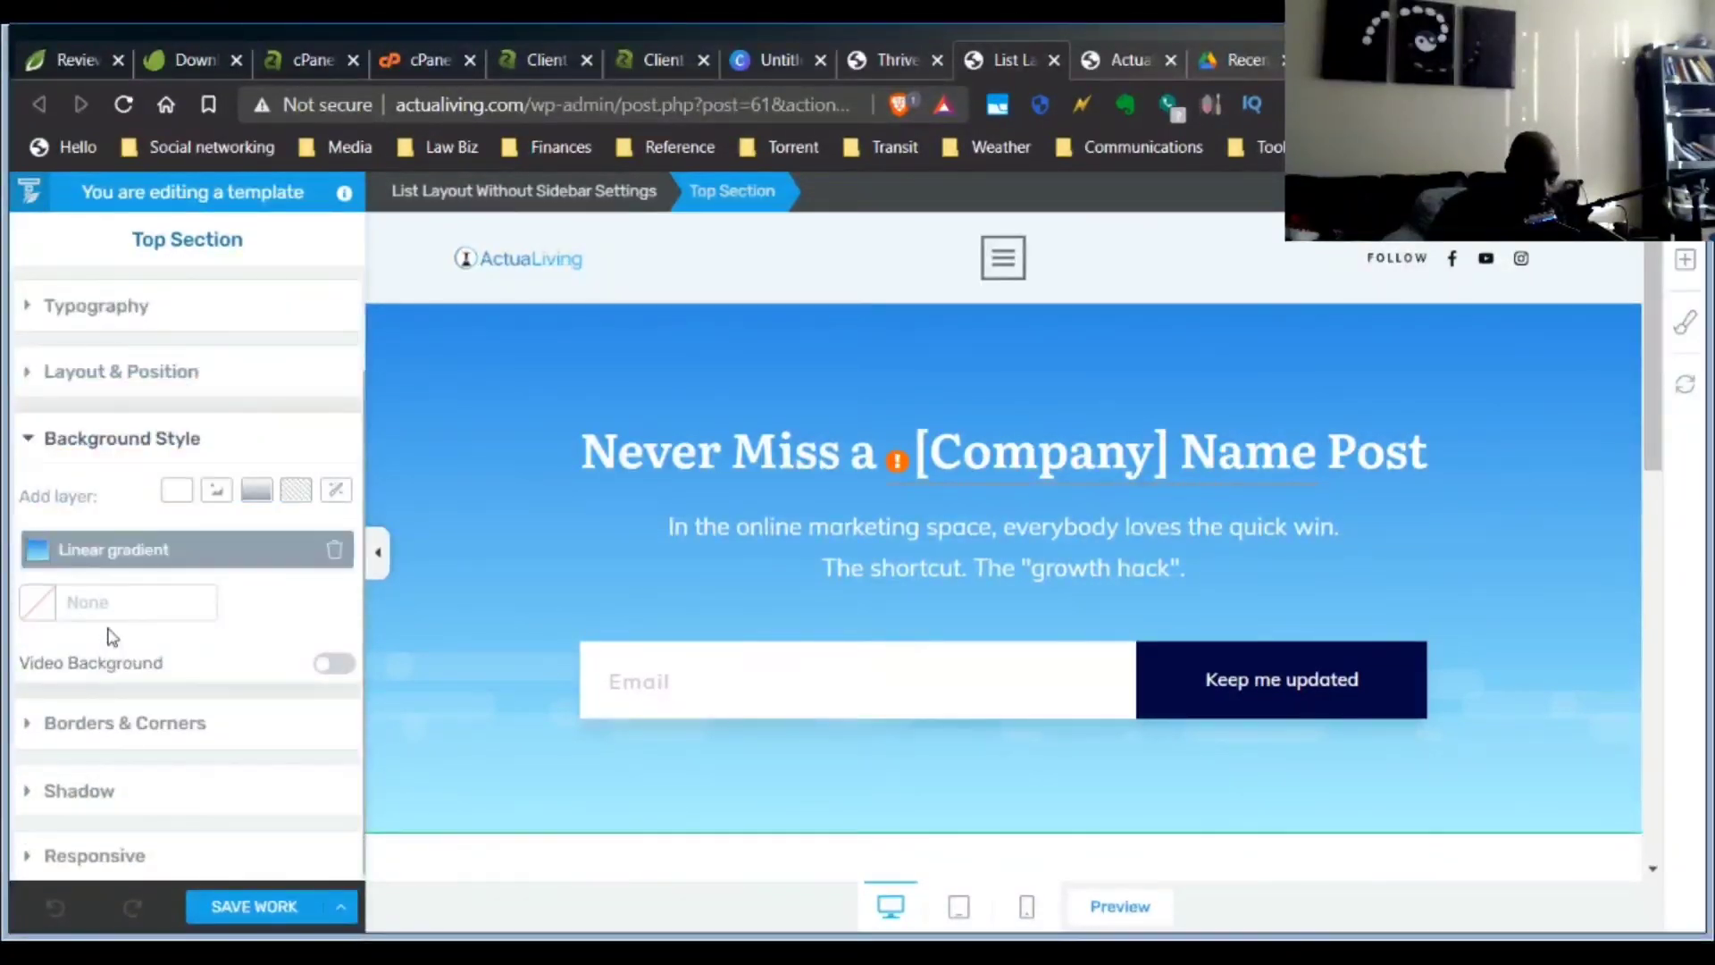
Step: Delete the top section's linear gradient background and add an Image background layer
click(98, 535)
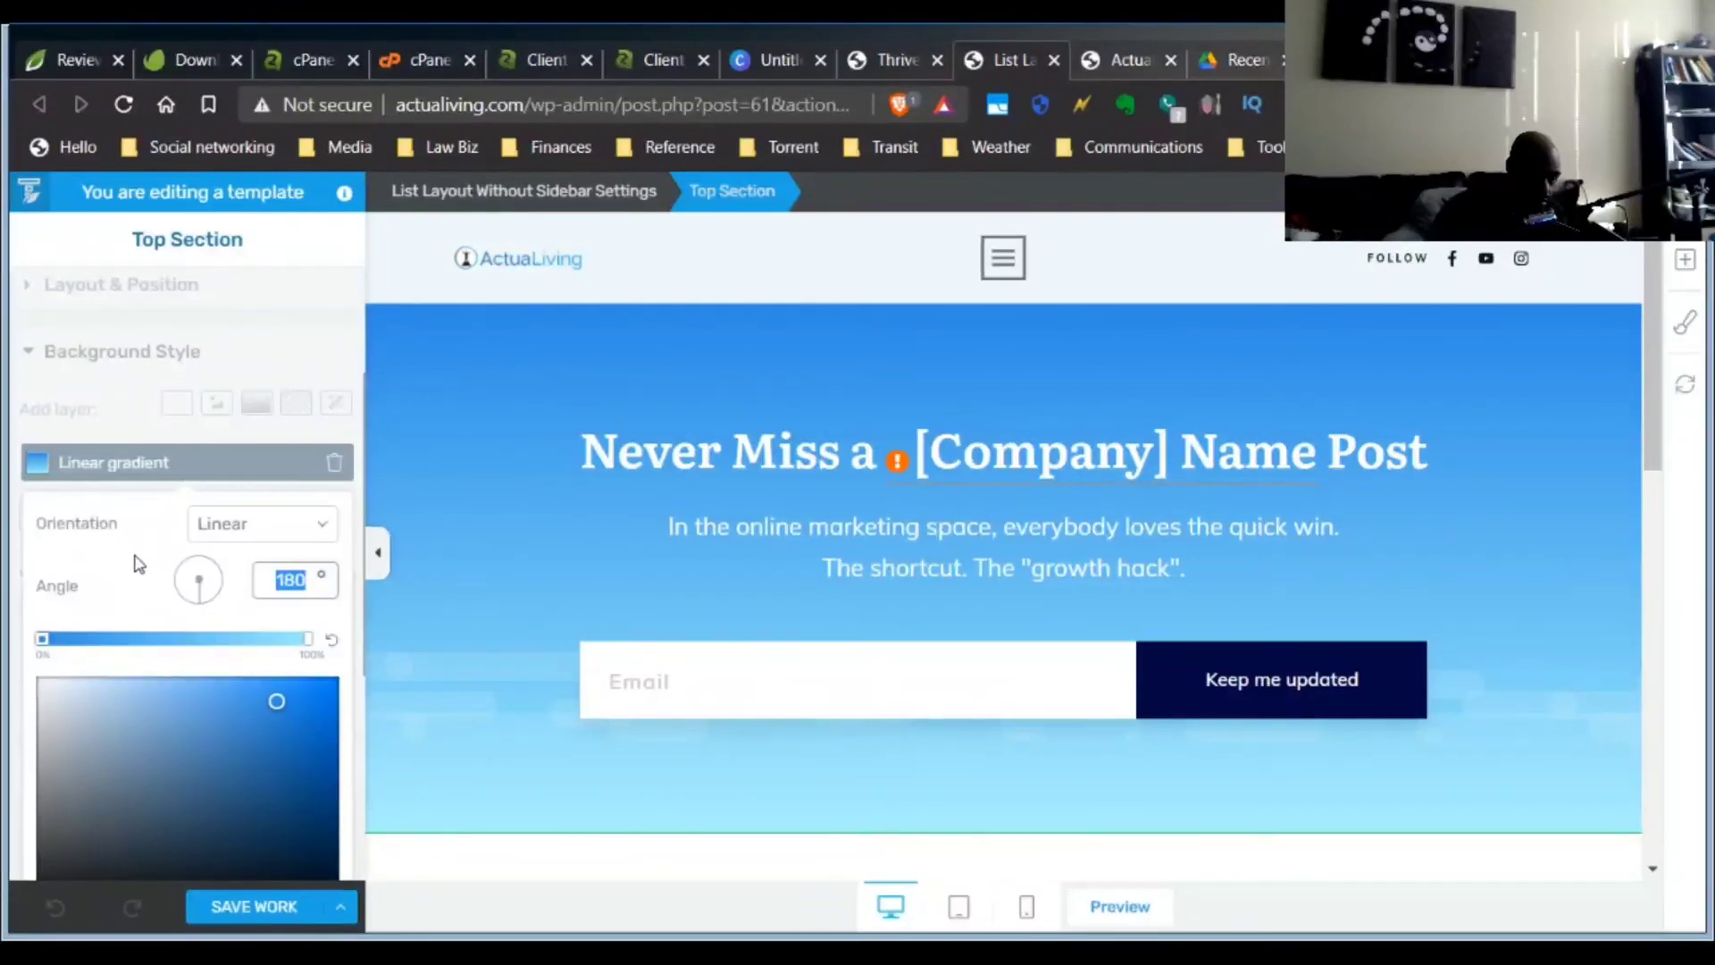
scroll(139, 563, down, 4)
click(134, 843)
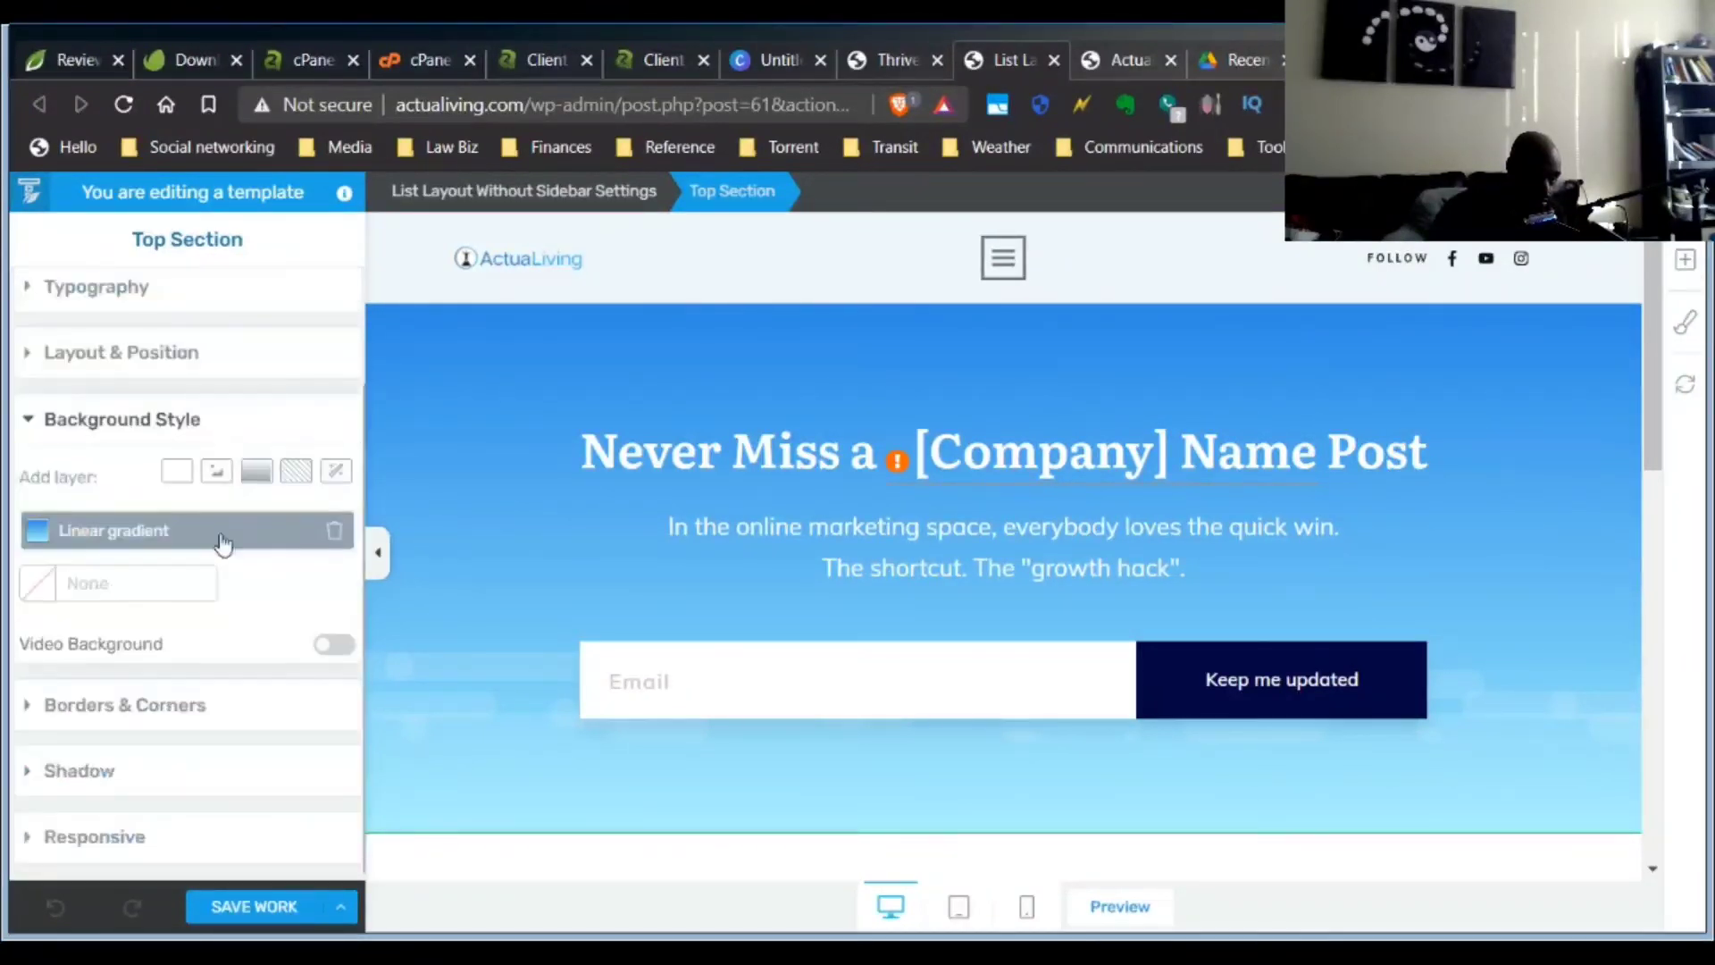
scroll(219, 546, up, 2)
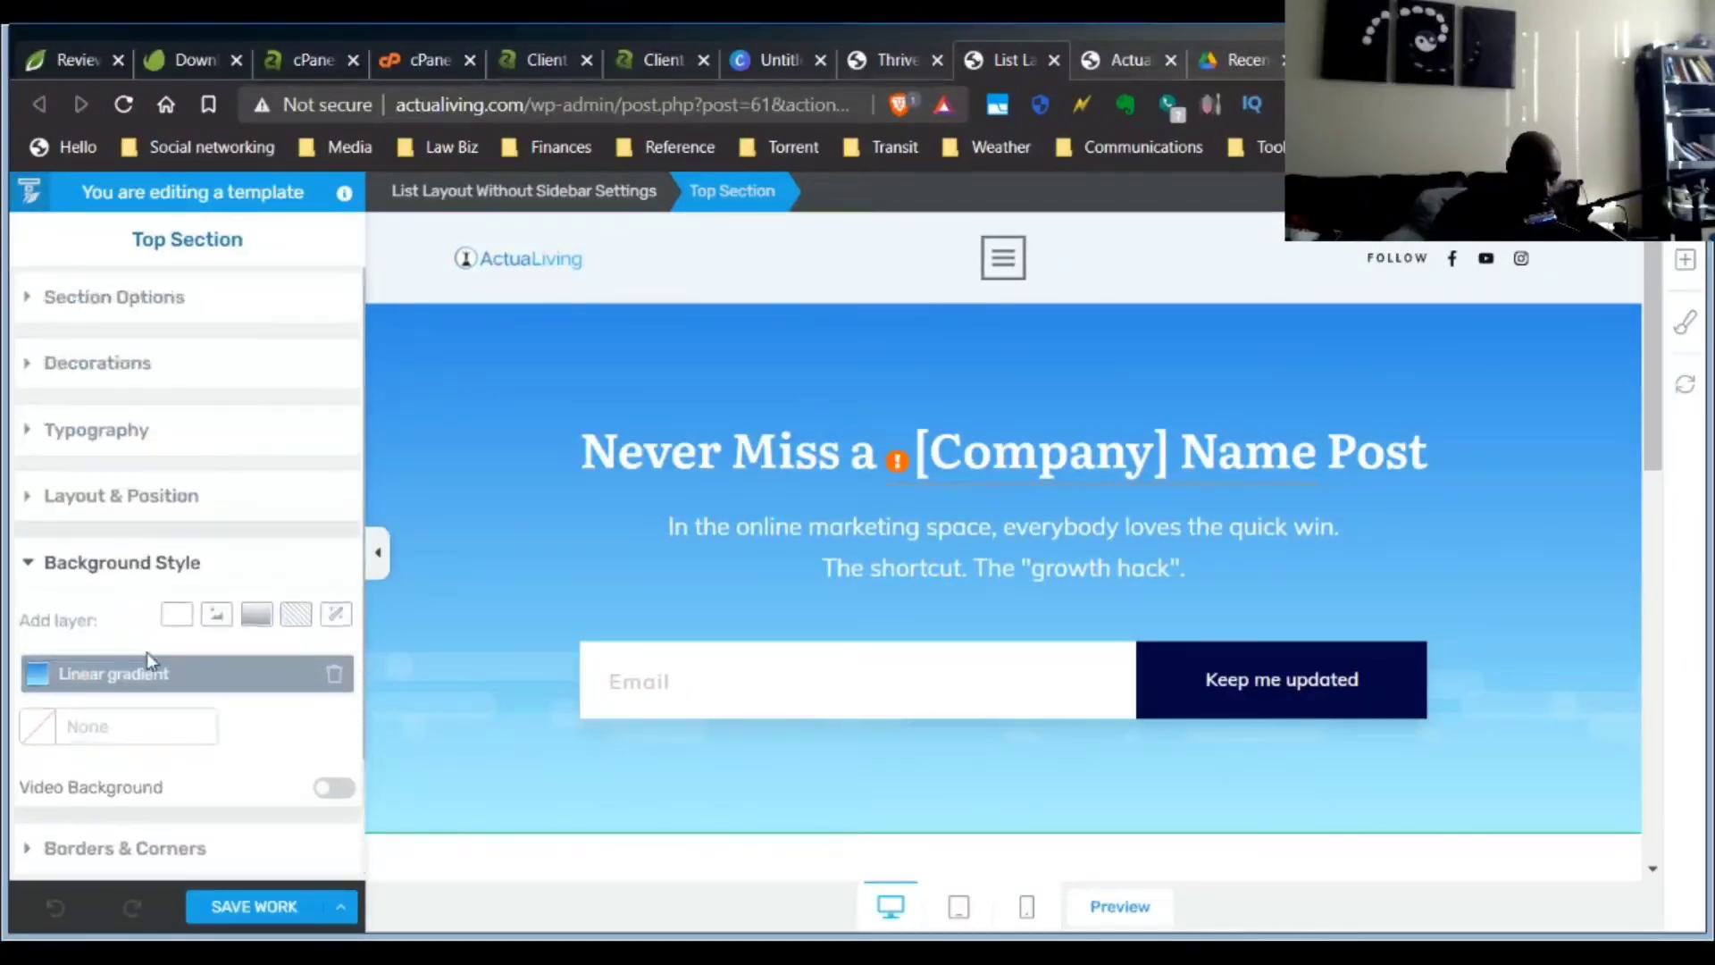
click(337, 674)
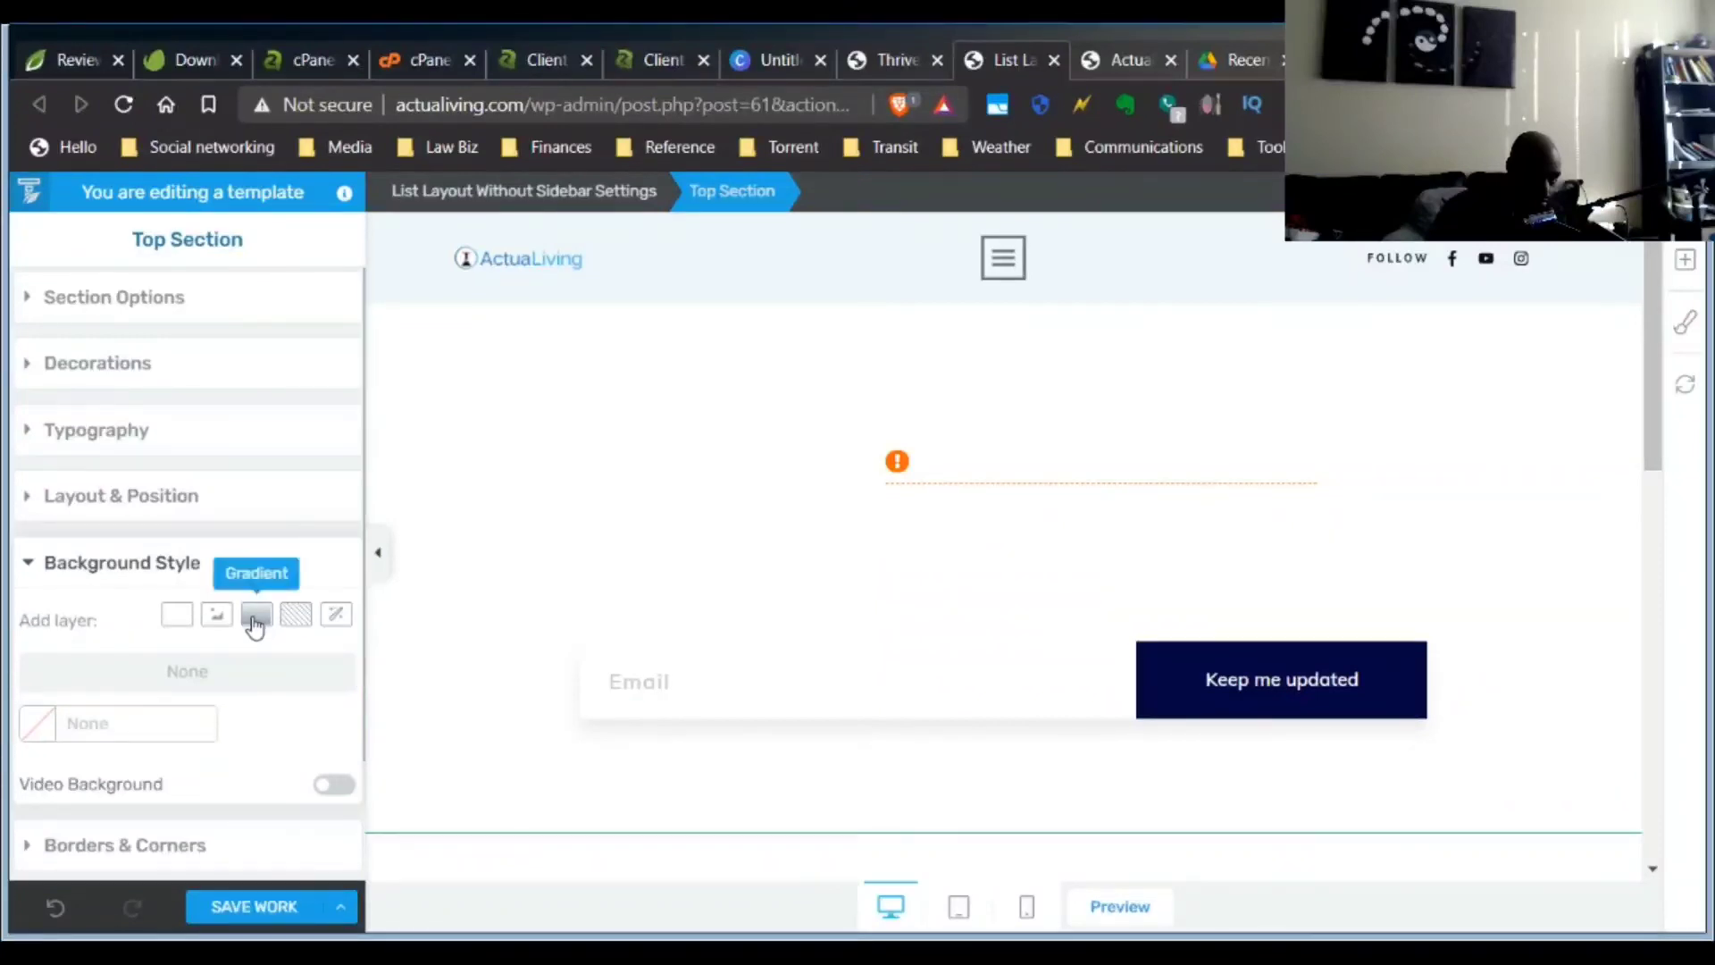
click(226, 615)
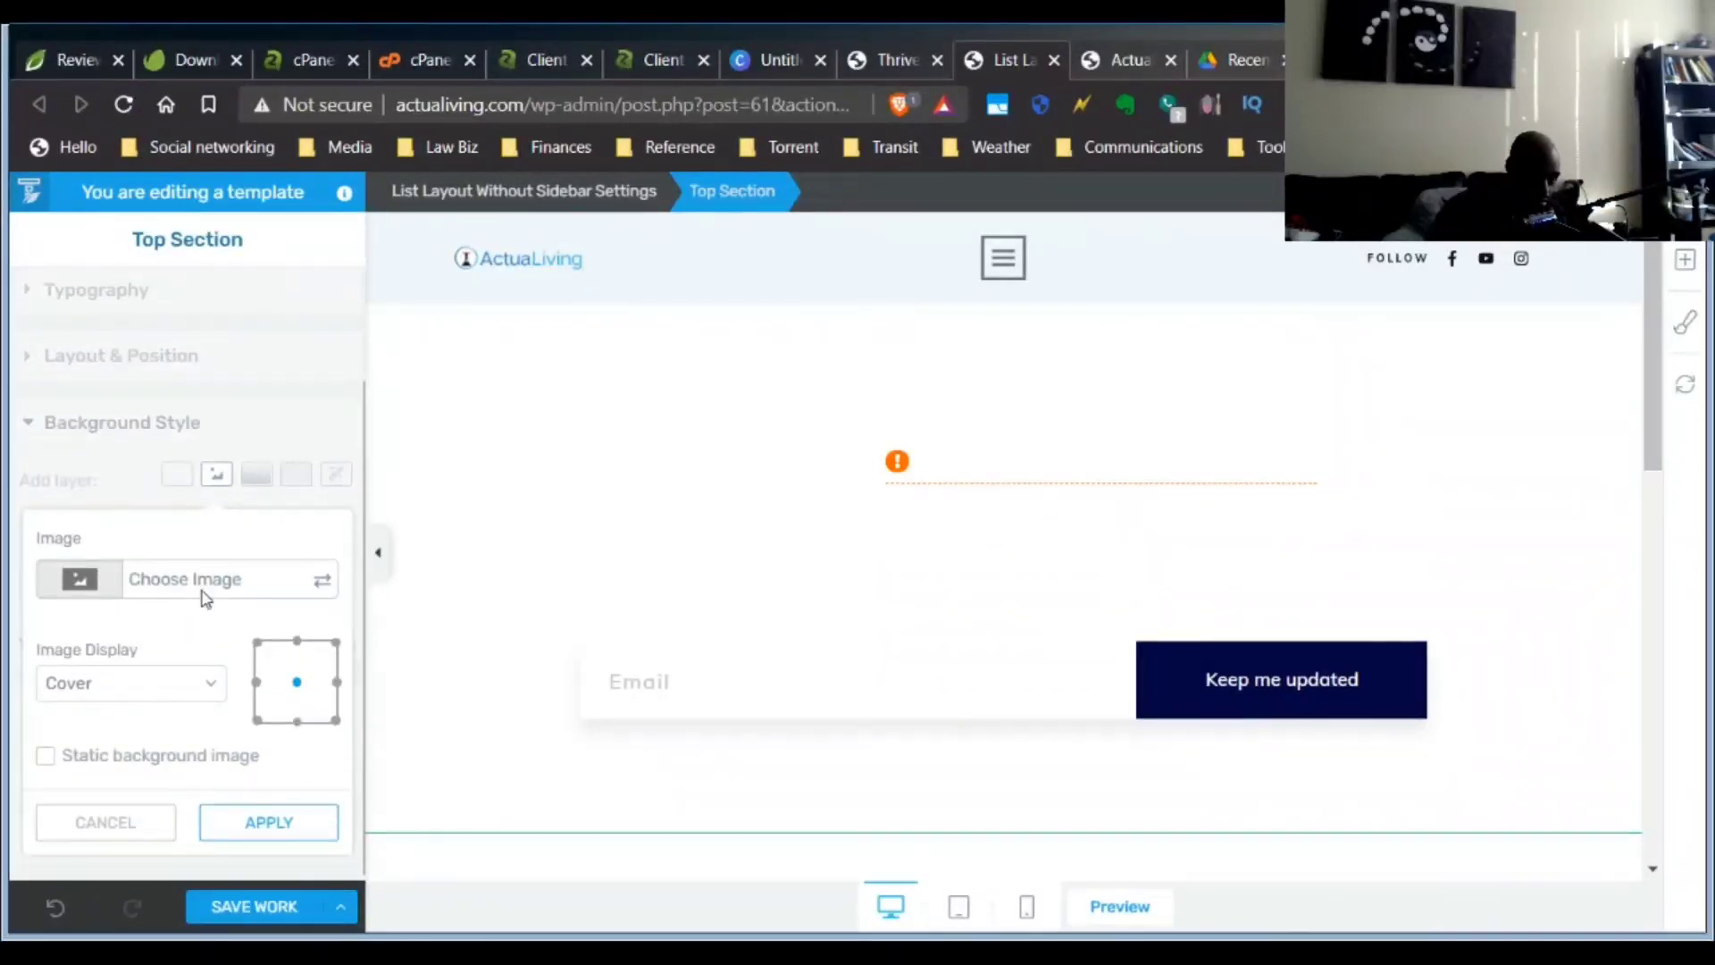
click(205, 597)
Step: Upload man-hiking-success-silhouette-in-mountains-P8E5JEV.jpg to the Media Library
click(384, 322)
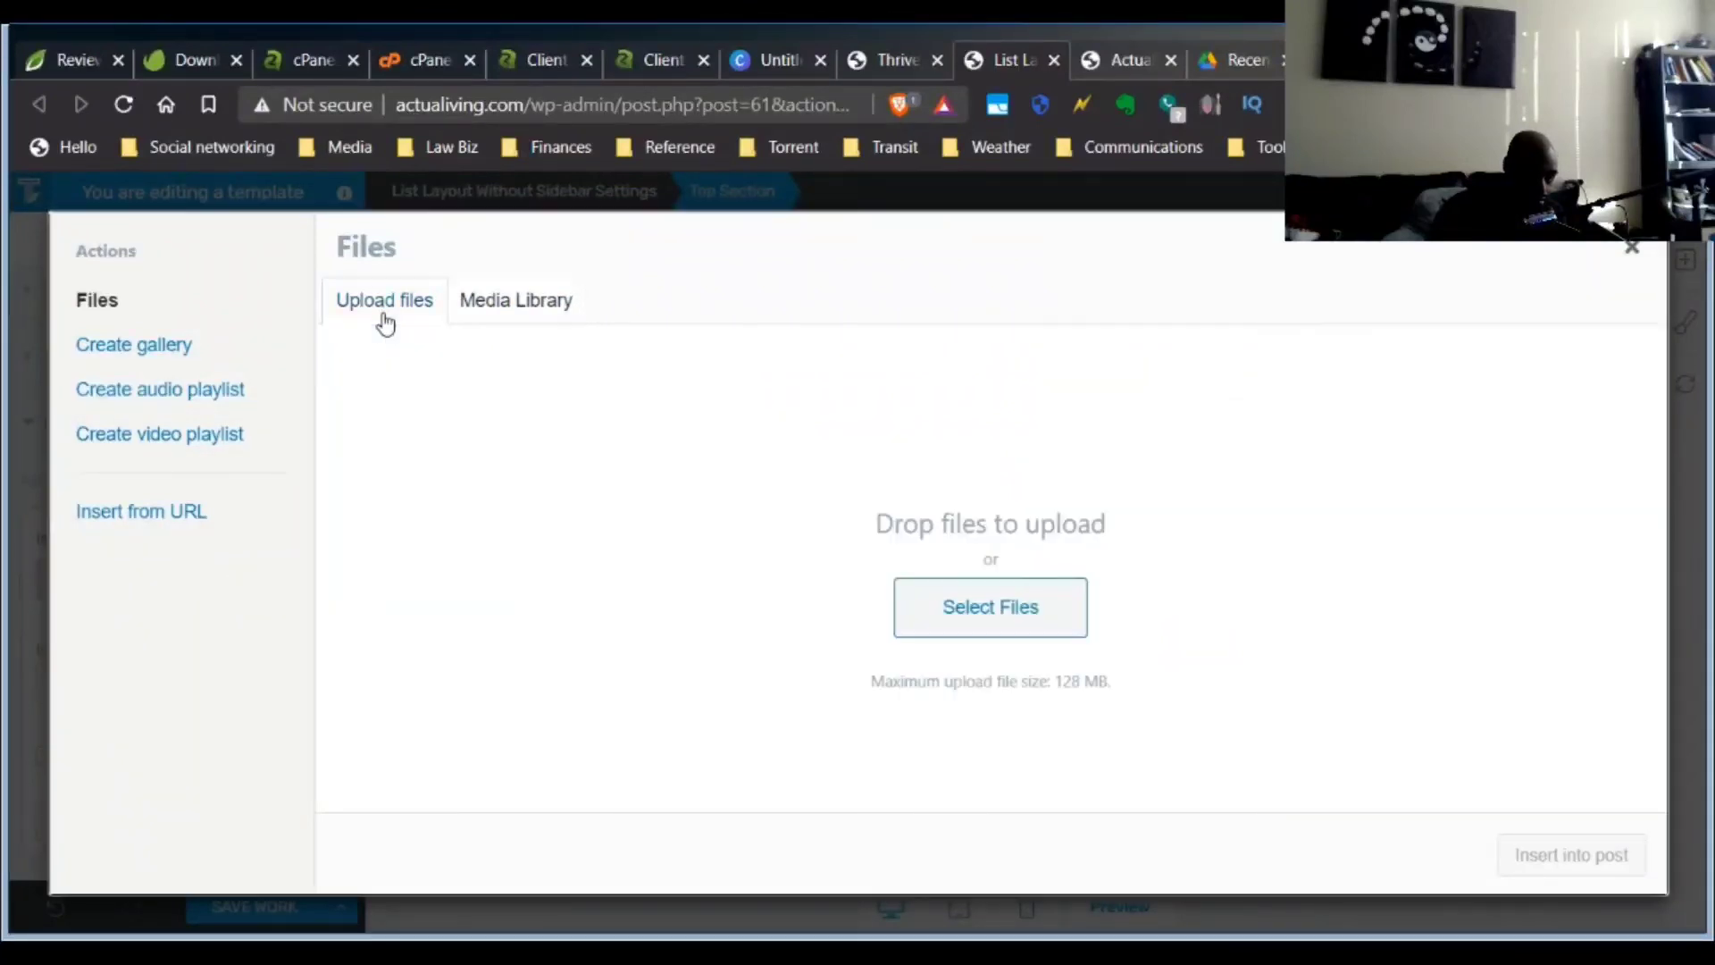
click(1029, 610)
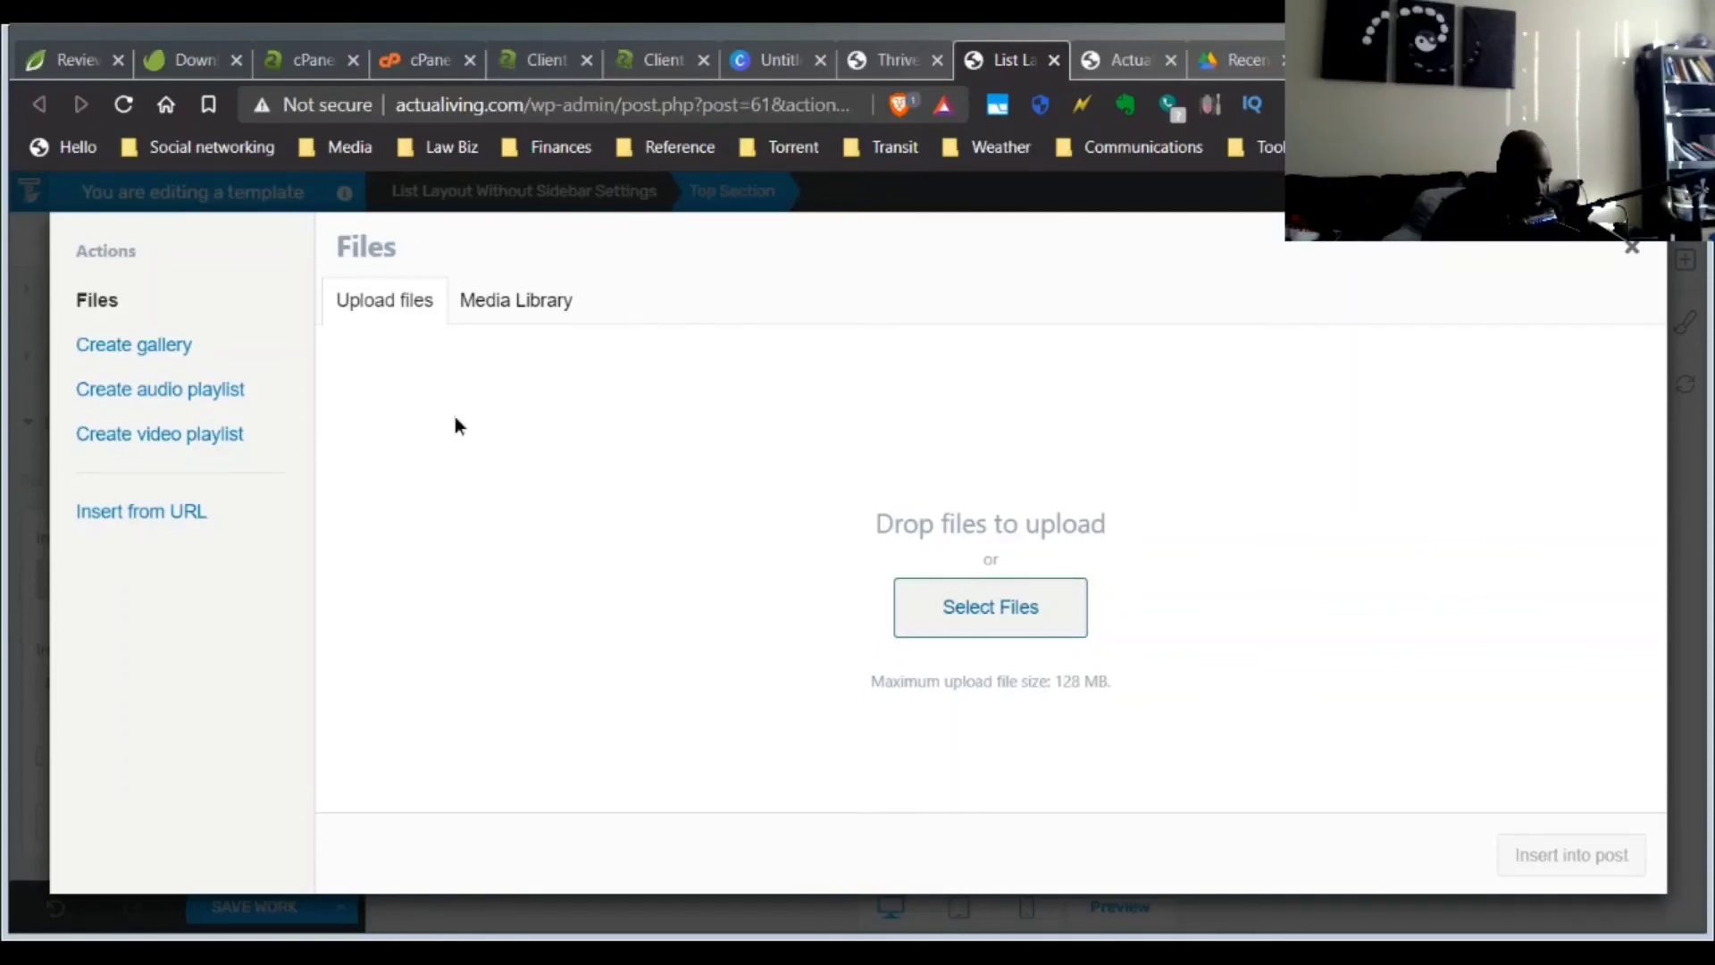
click(803, 628)
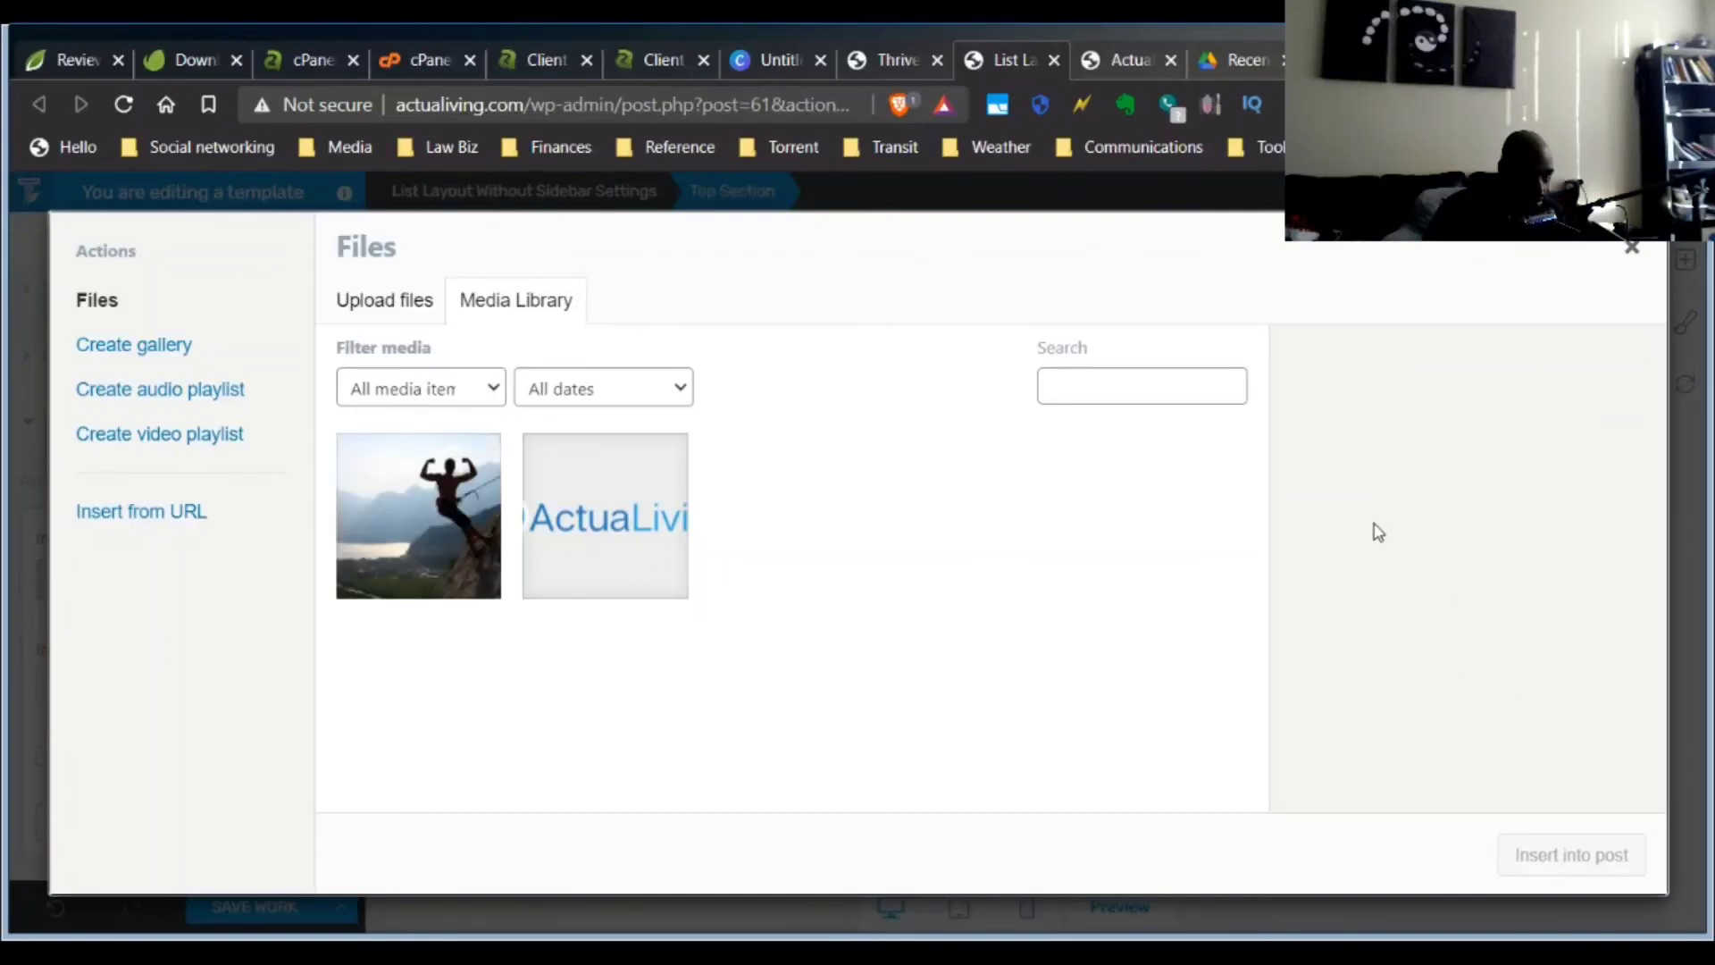
Step: Select the climber photo, set its Title and Alt Text to 'Success', and insert it
click(454, 534)
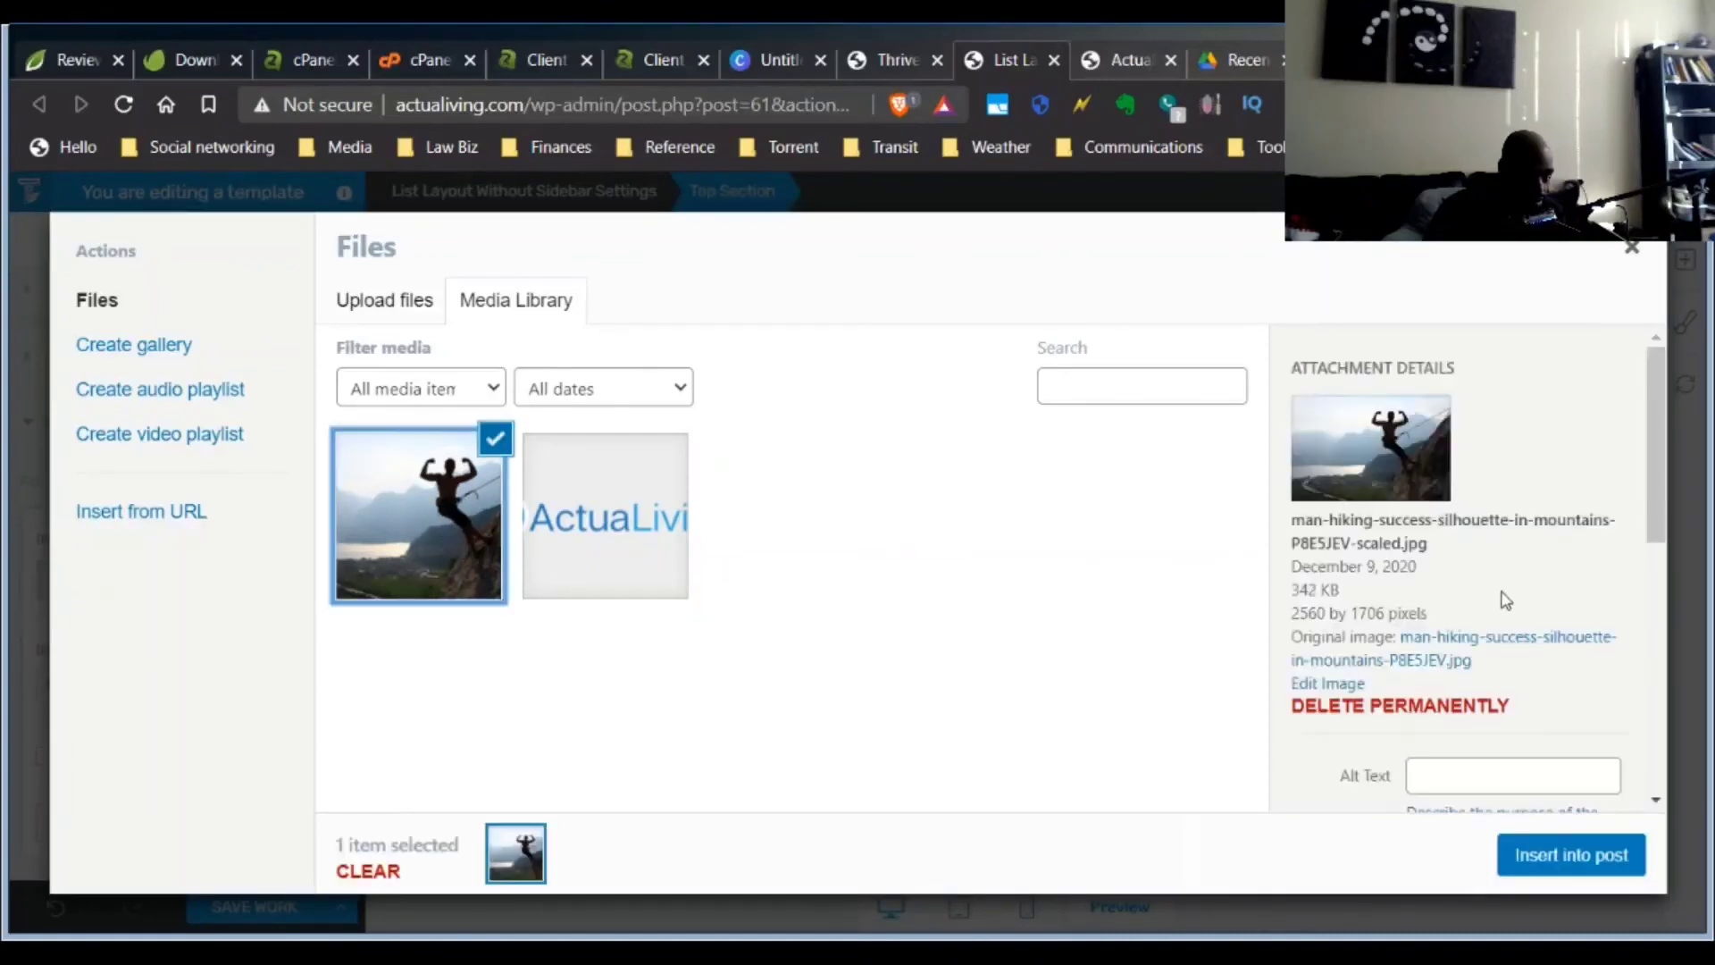
scroll(1440, 712, down, 6)
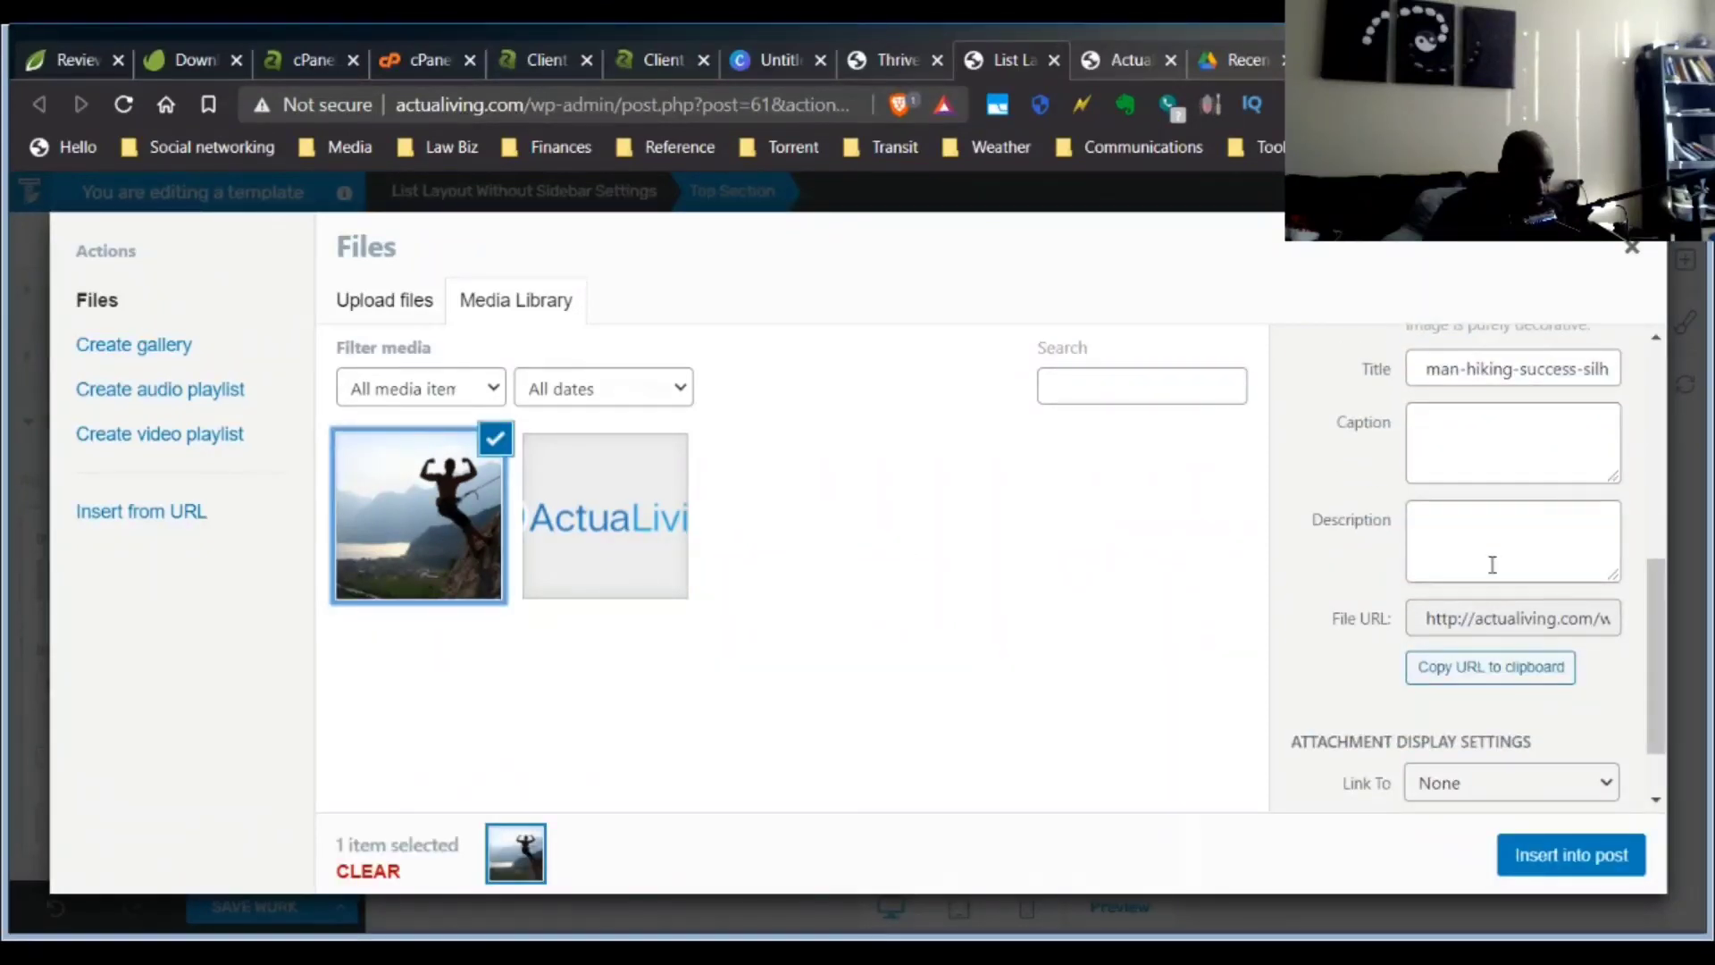
scroll(1496, 482, up, 3)
drag(1427, 634, 1512, 636)
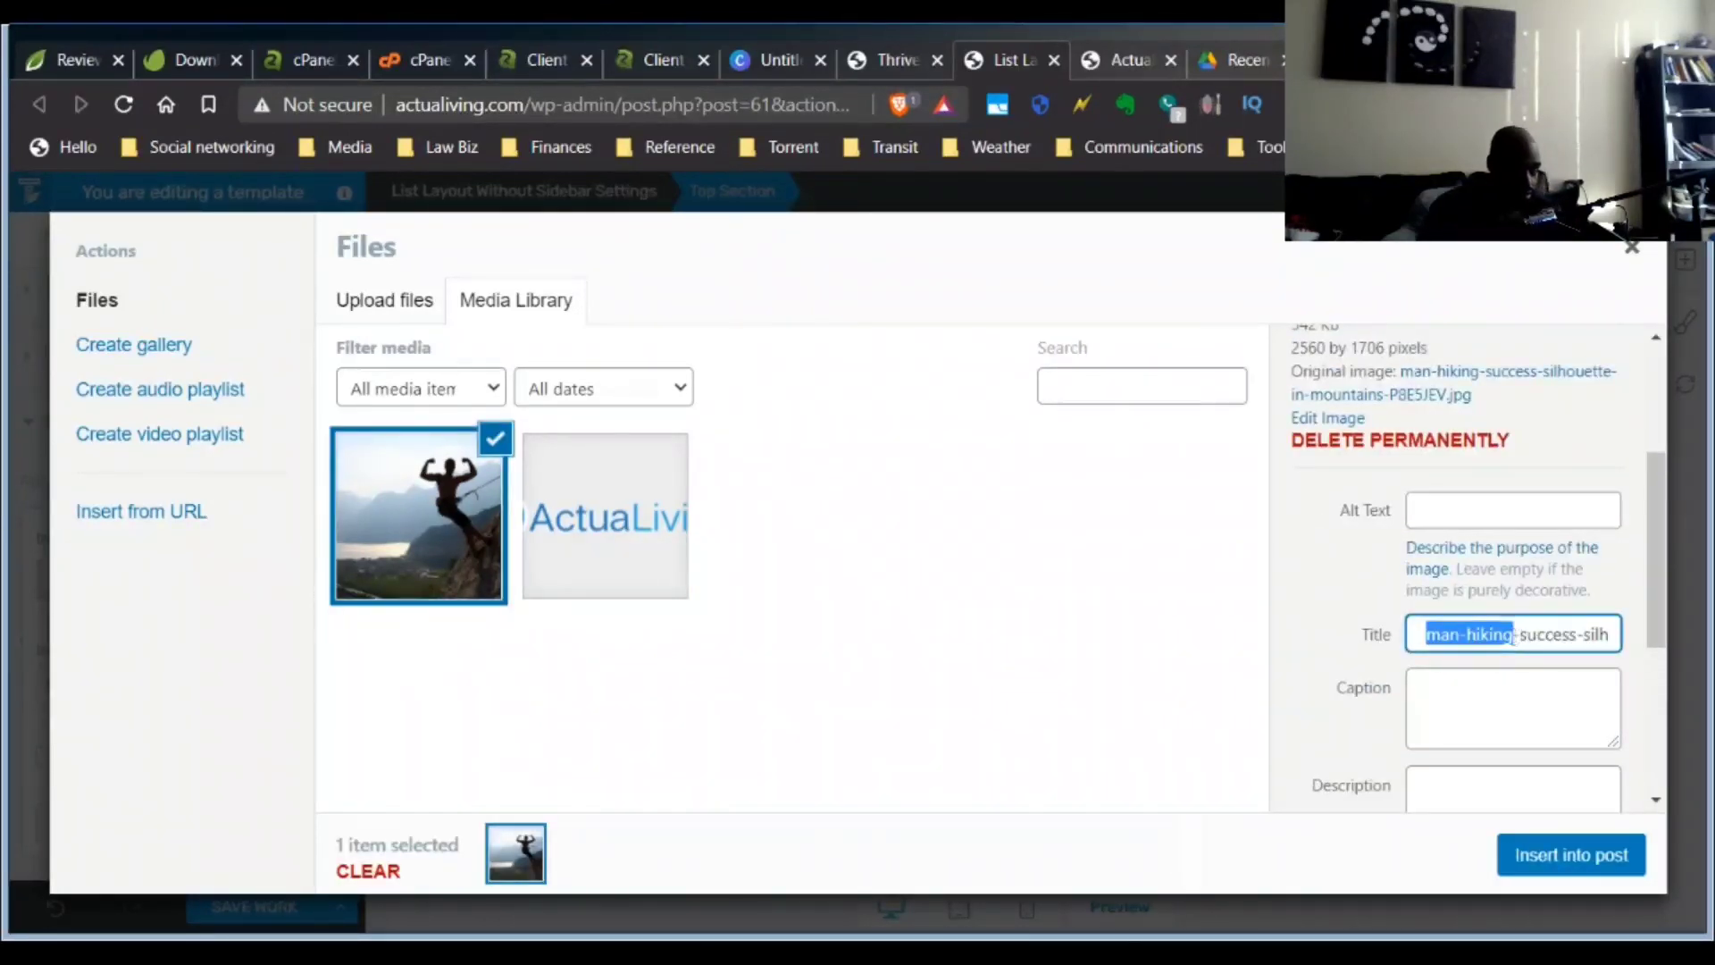
click(1514, 634)
key(ctrl+a)
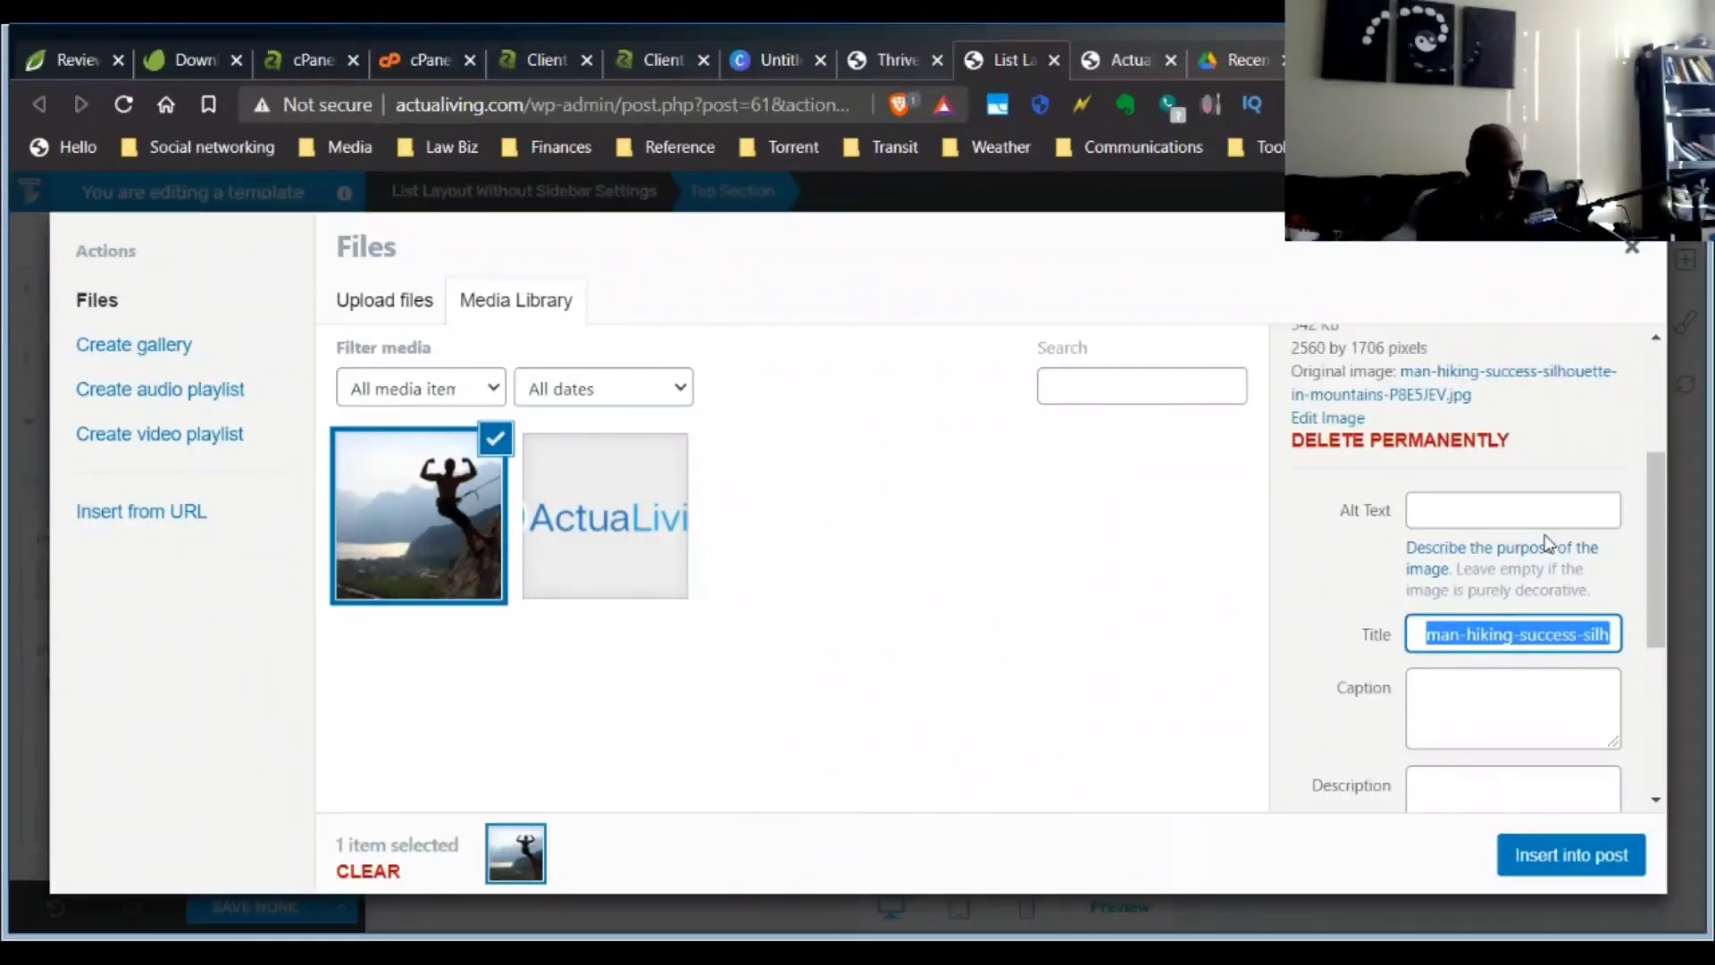
text(Success)
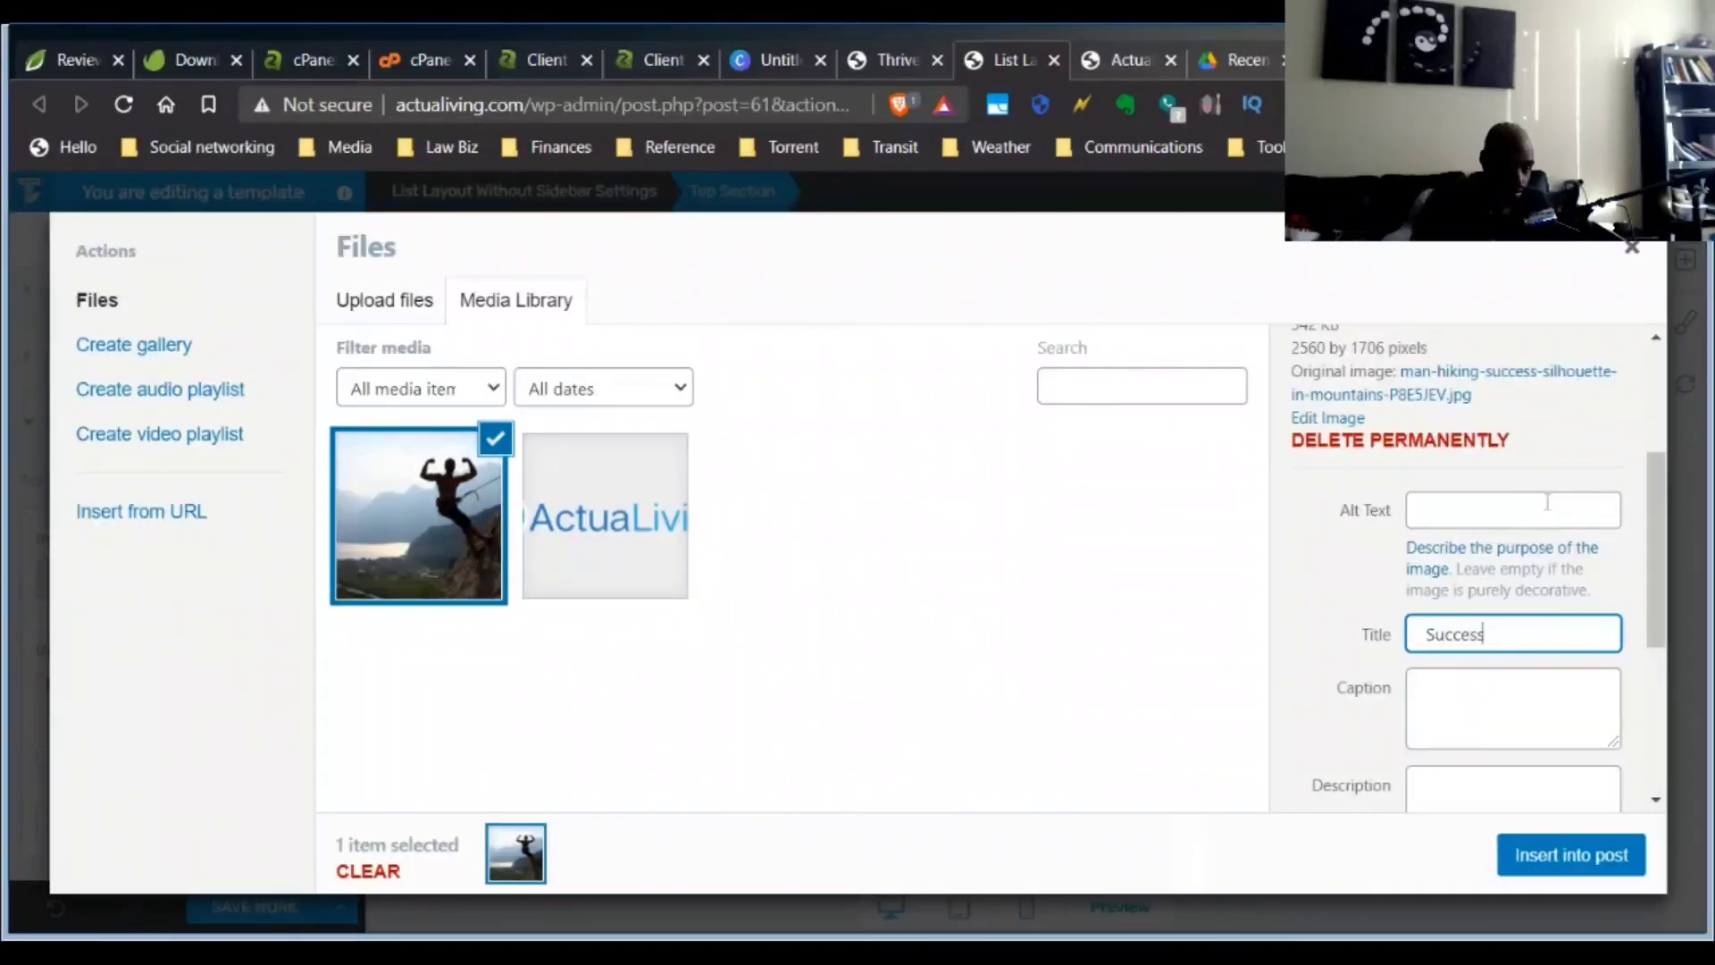
click(1527, 511)
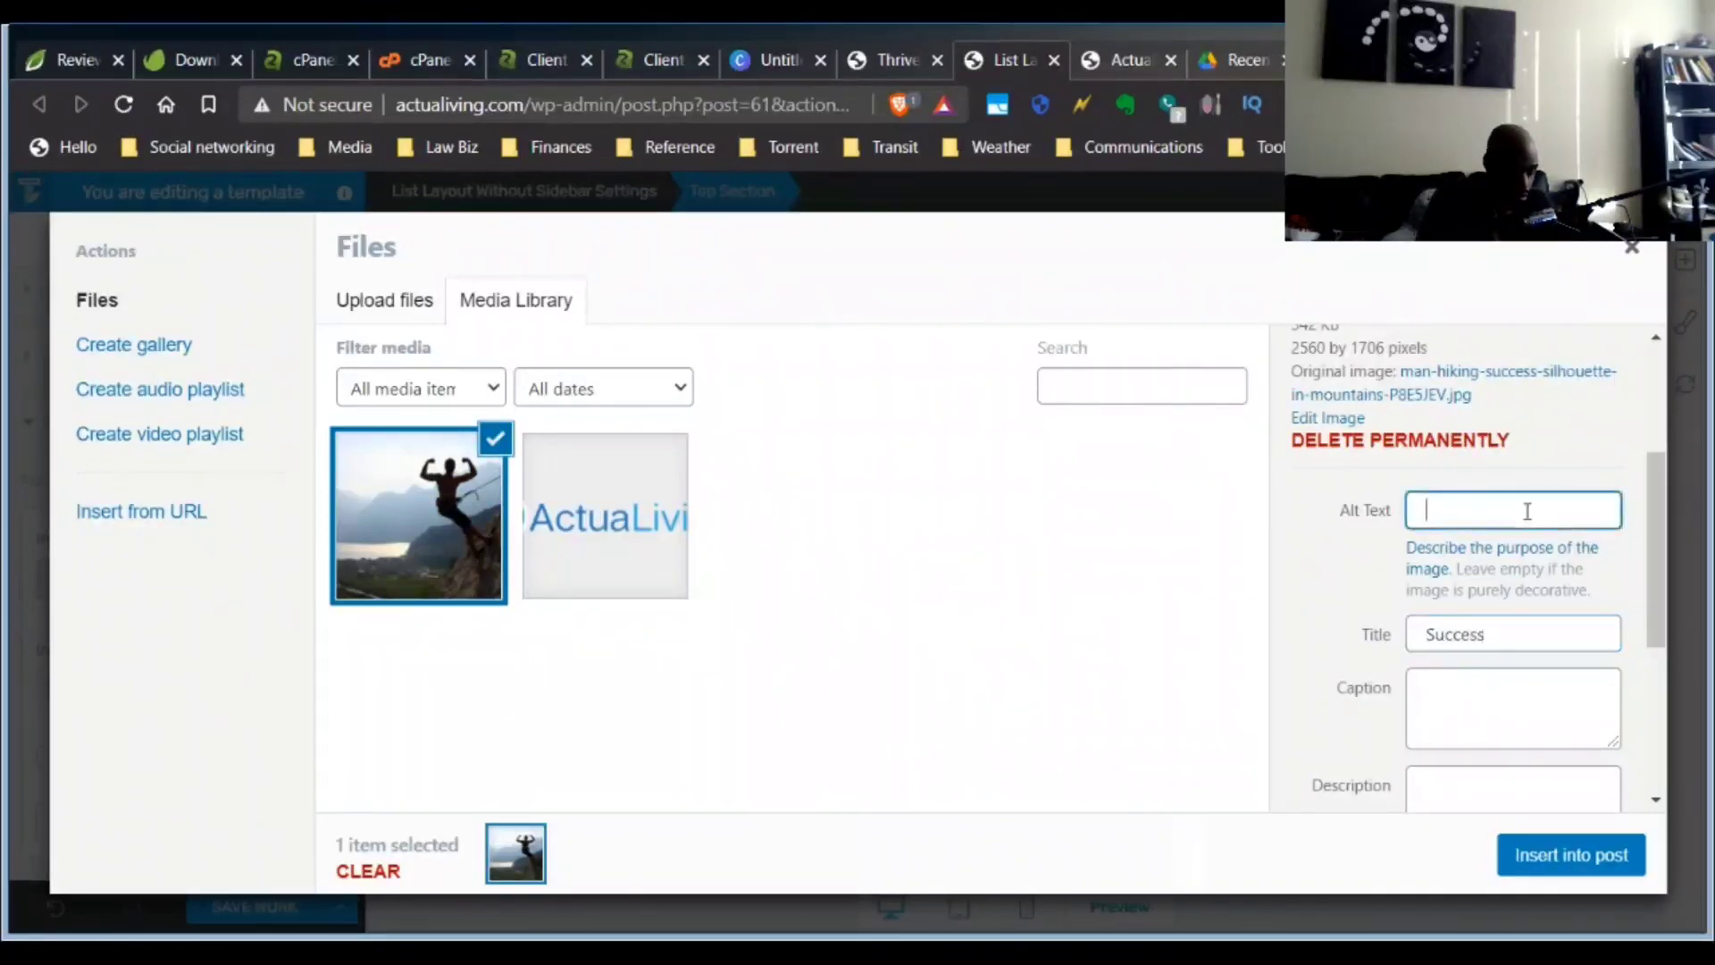
text(Succes)
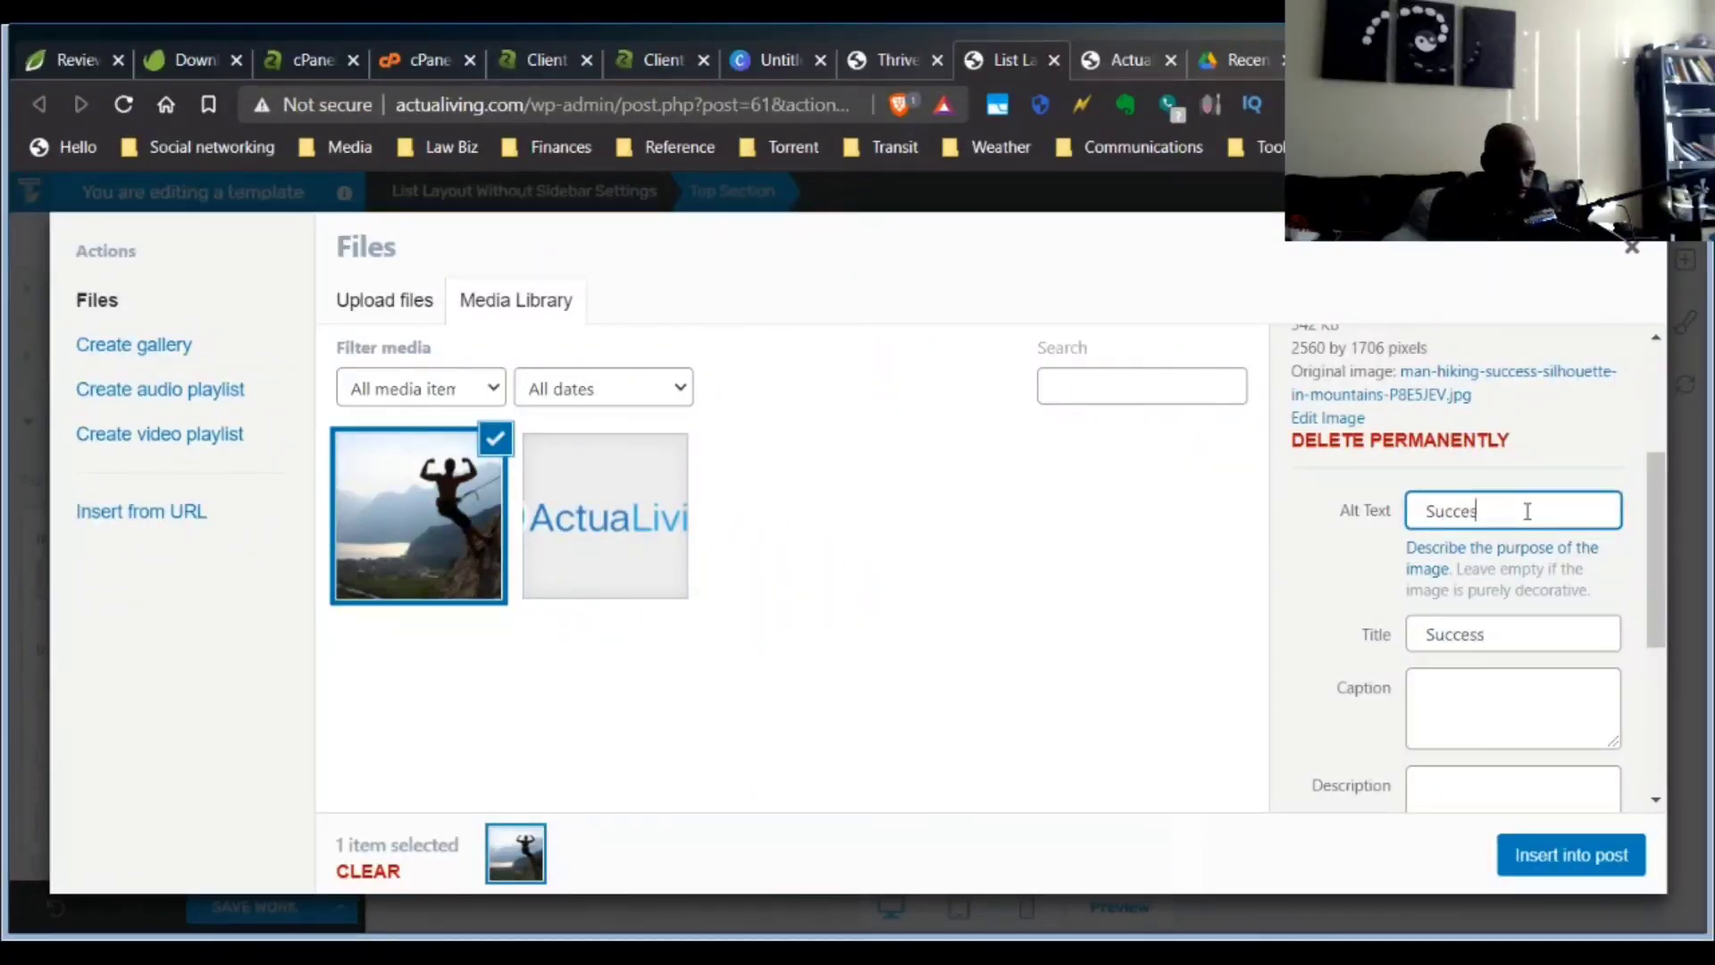
text(s)
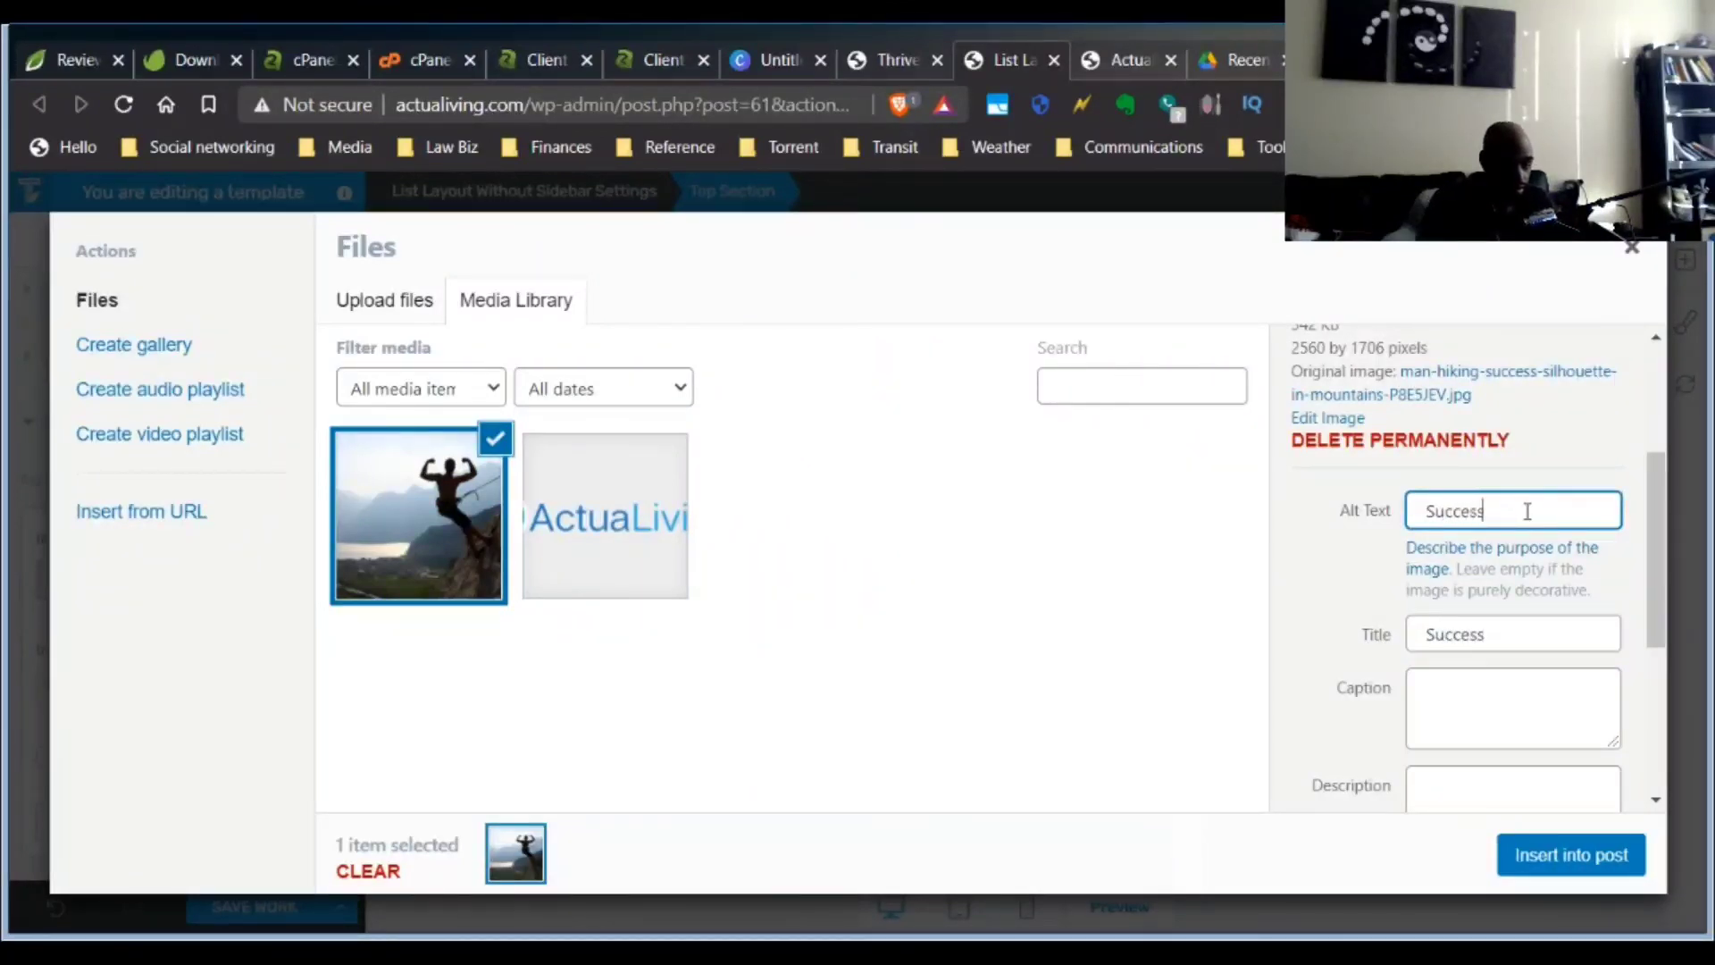
click(1554, 853)
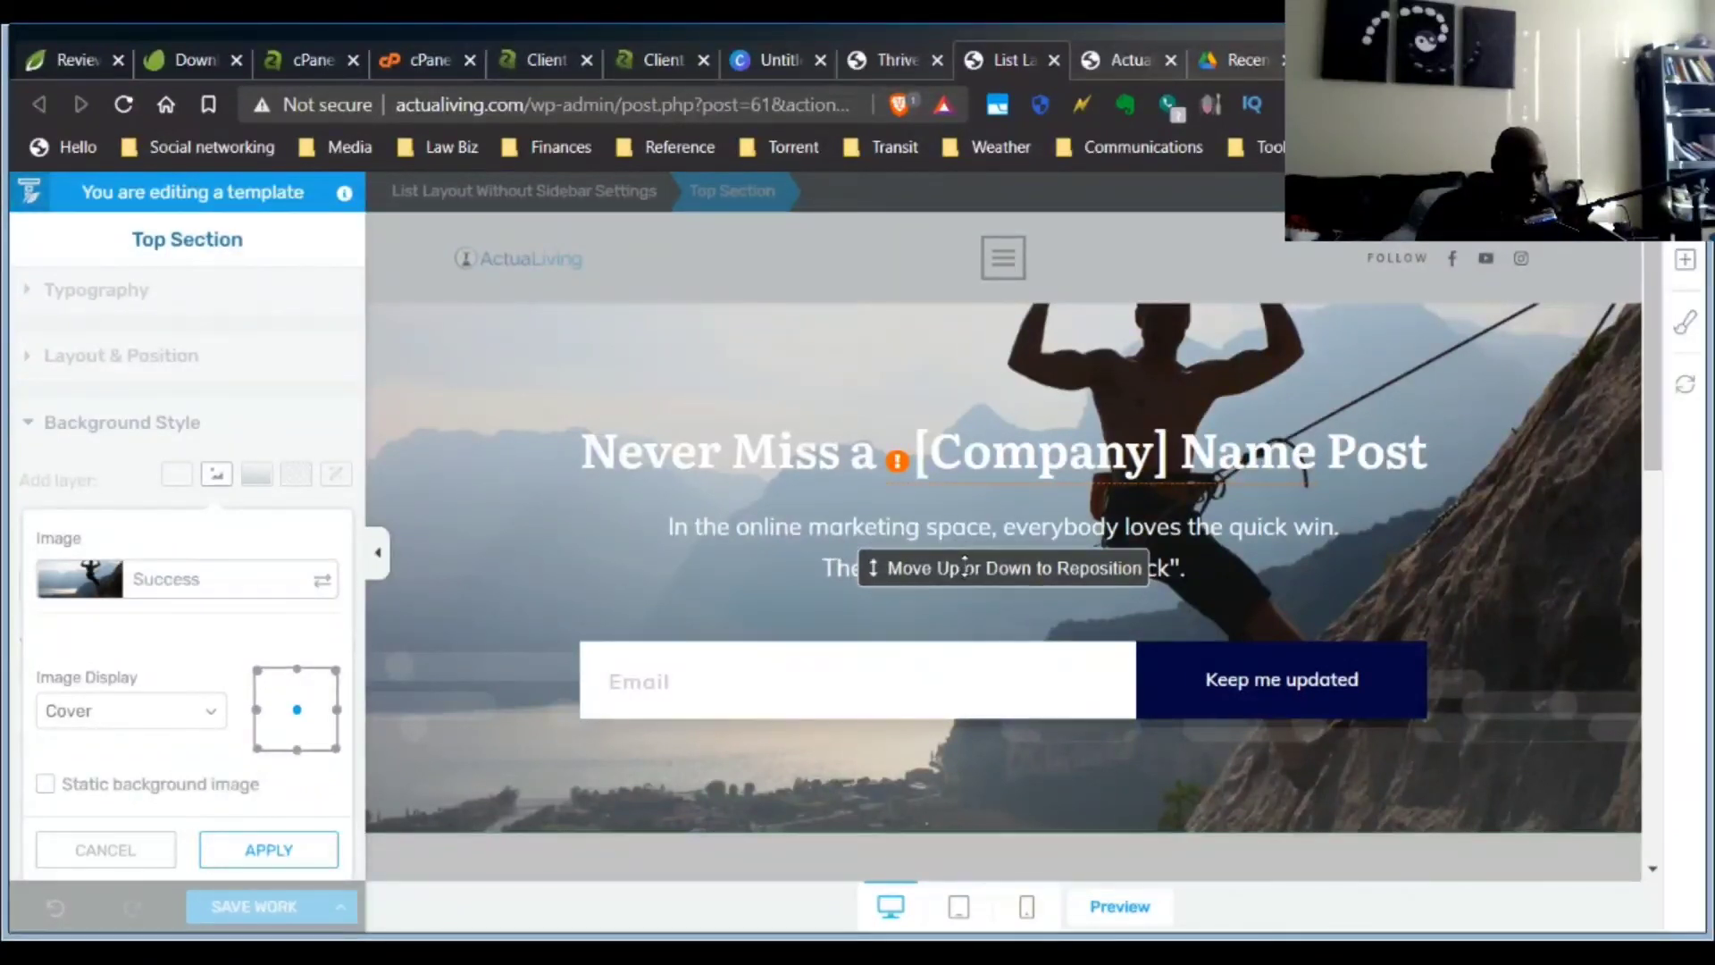
Step: Shift the climber photo lower in the hero background, apply it, and save the template
drag(964, 568, 948, 594)
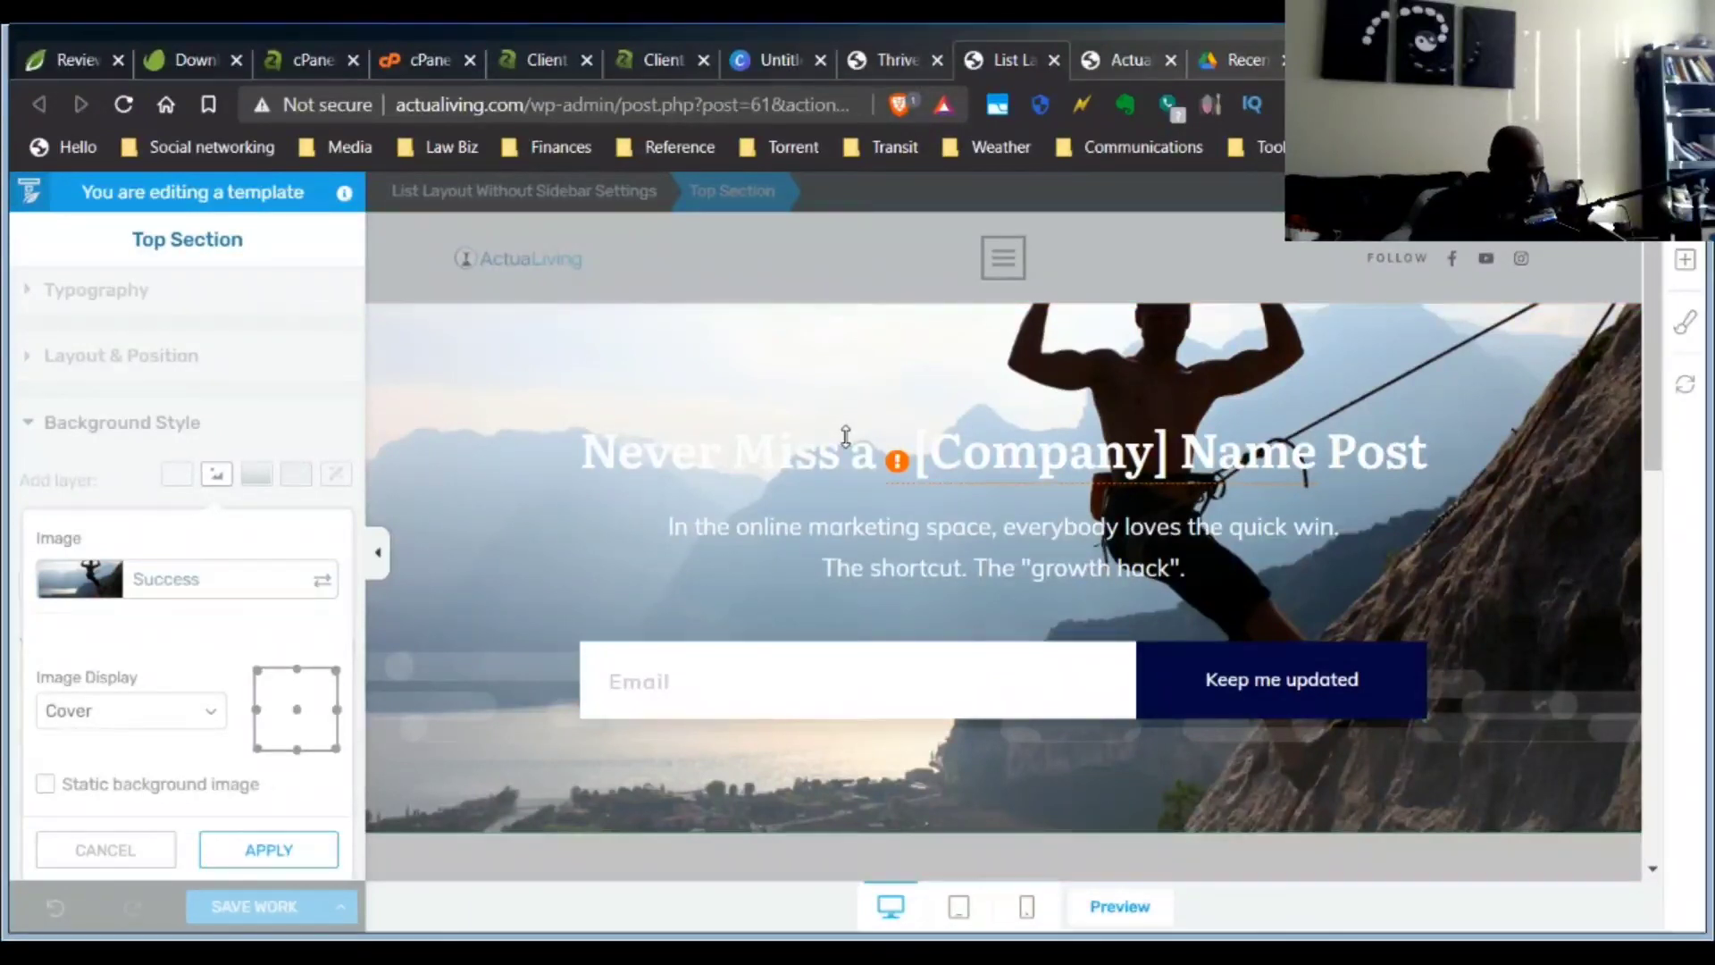
click(238, 847)
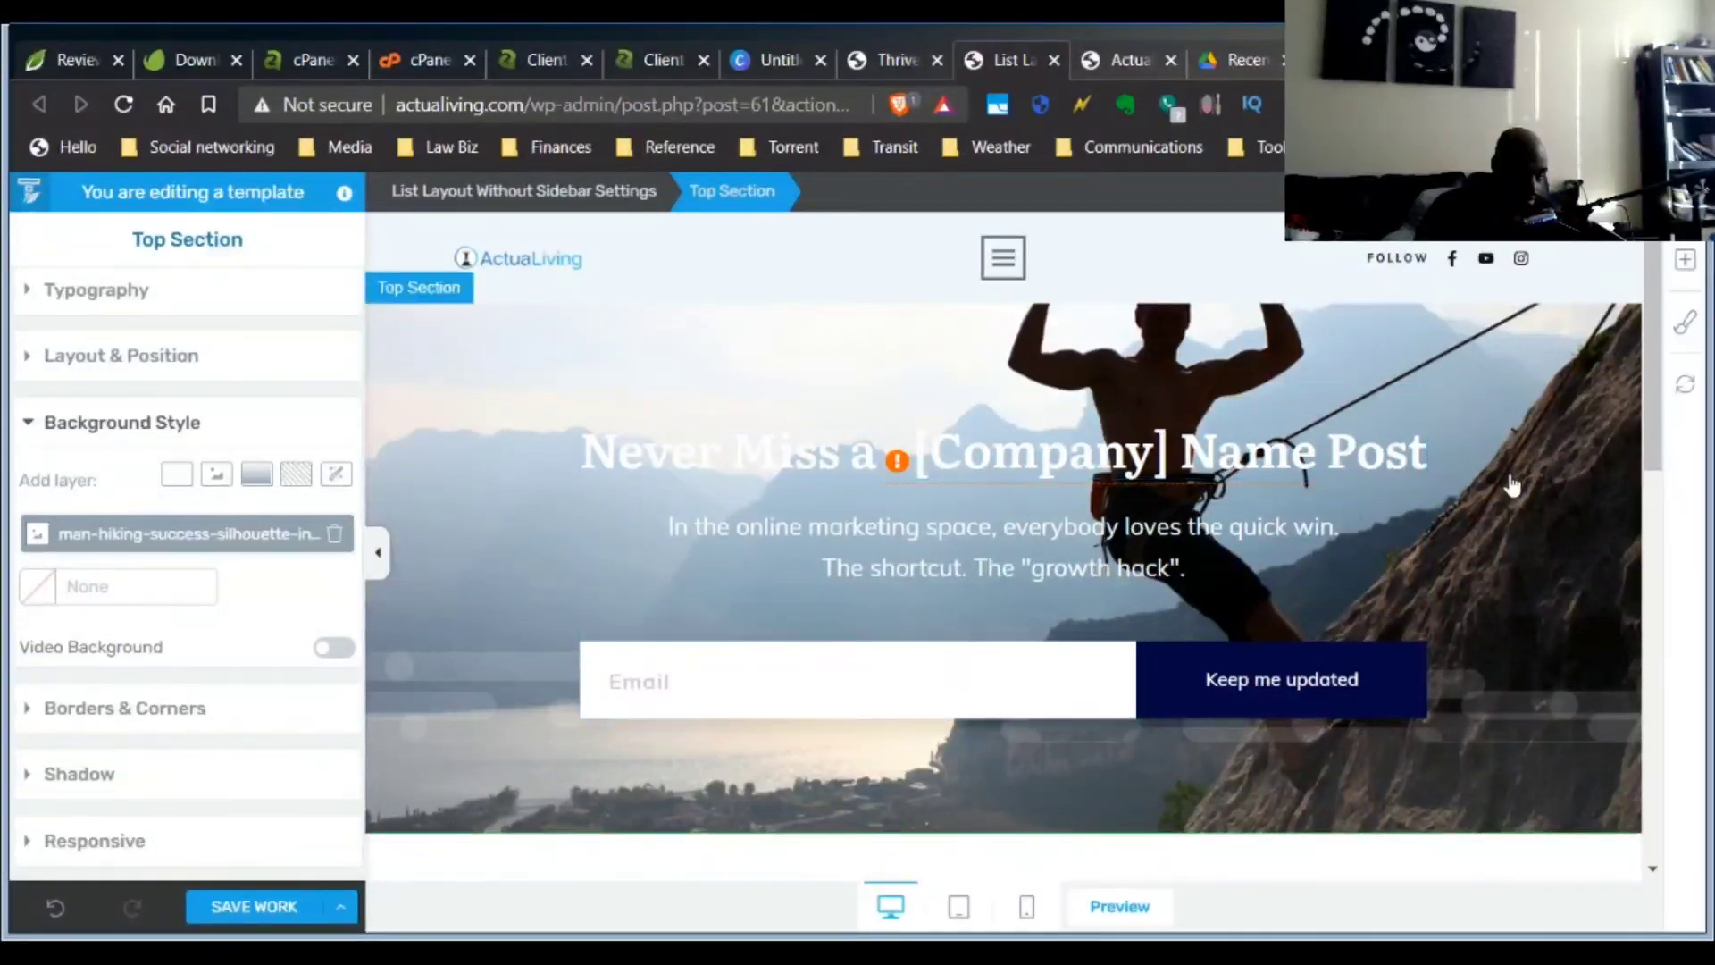
scroll(1125, 609, down, 3)
scroll(1125, 609, down, 9)
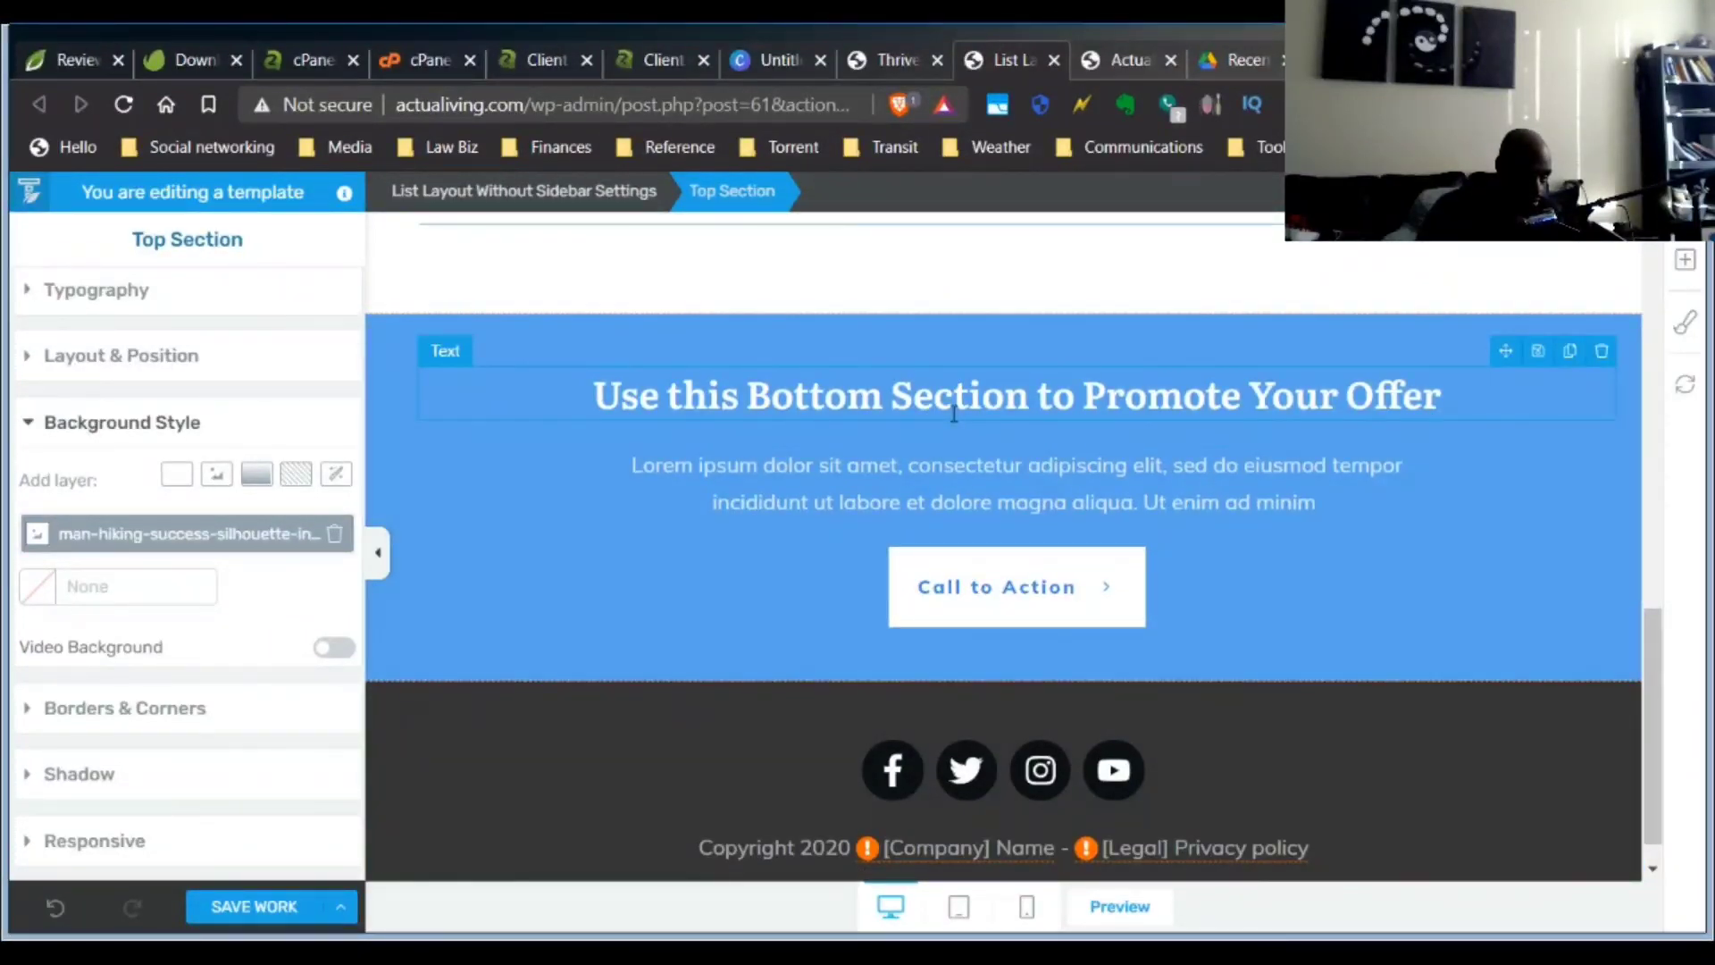
scroll(954, 414, down, 1)
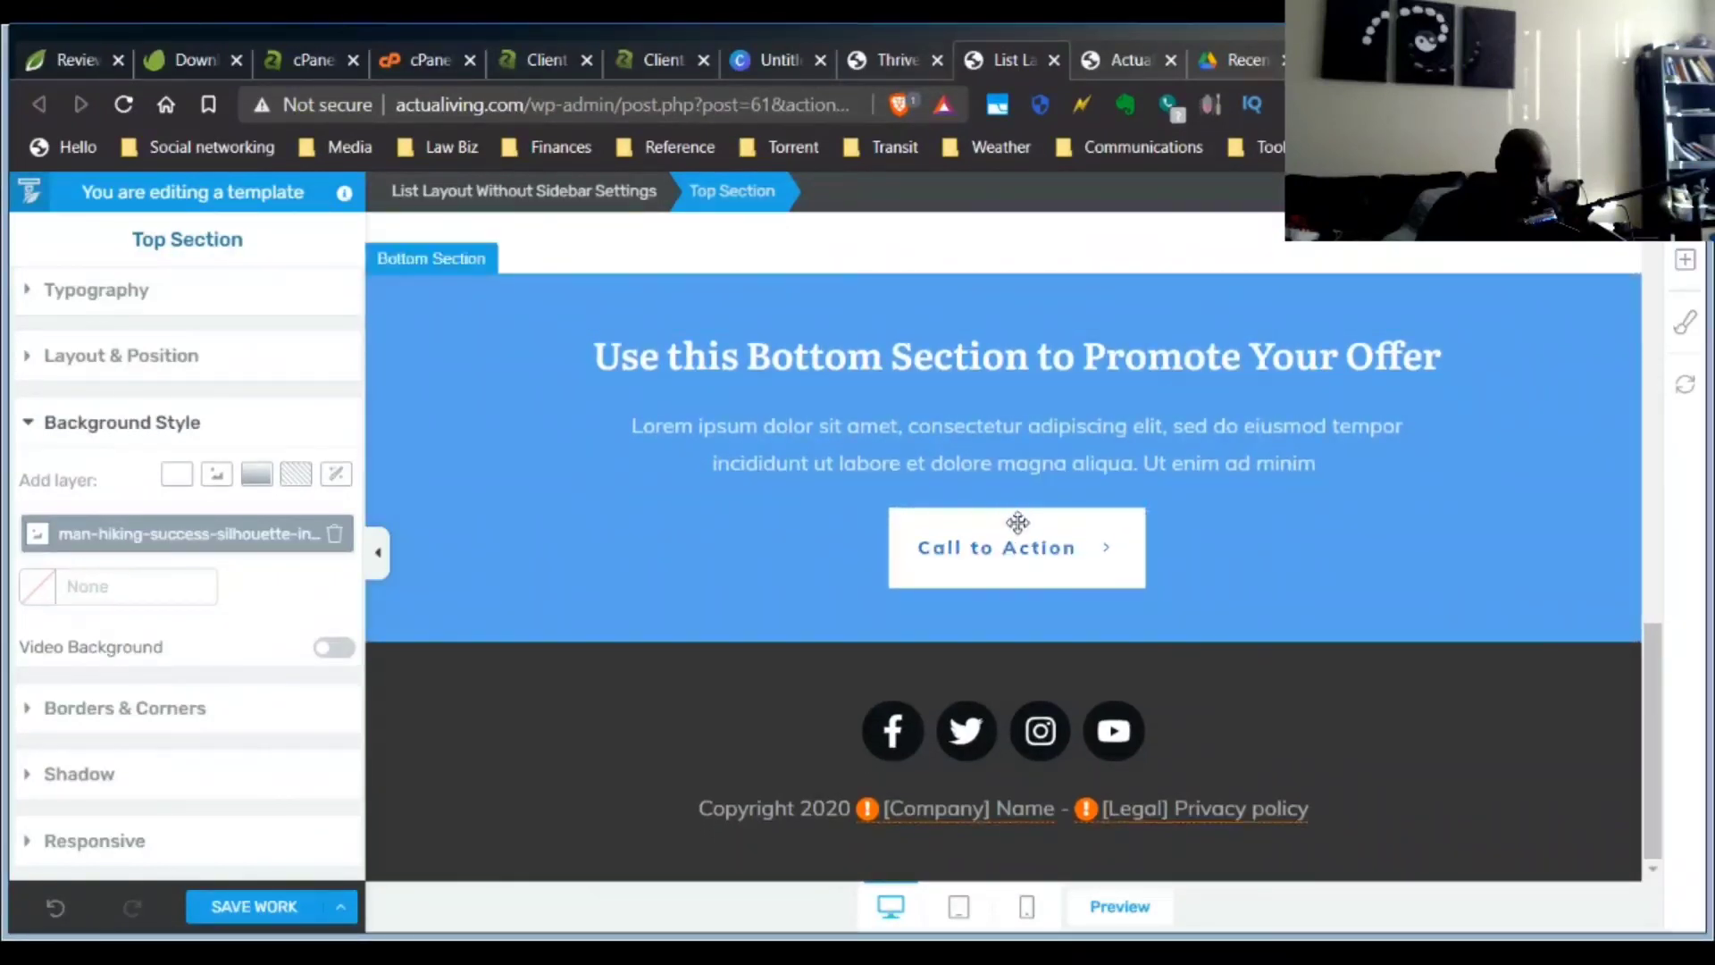
scroll(992, 564, up, 2)
scroll(991, 564, up, 15)
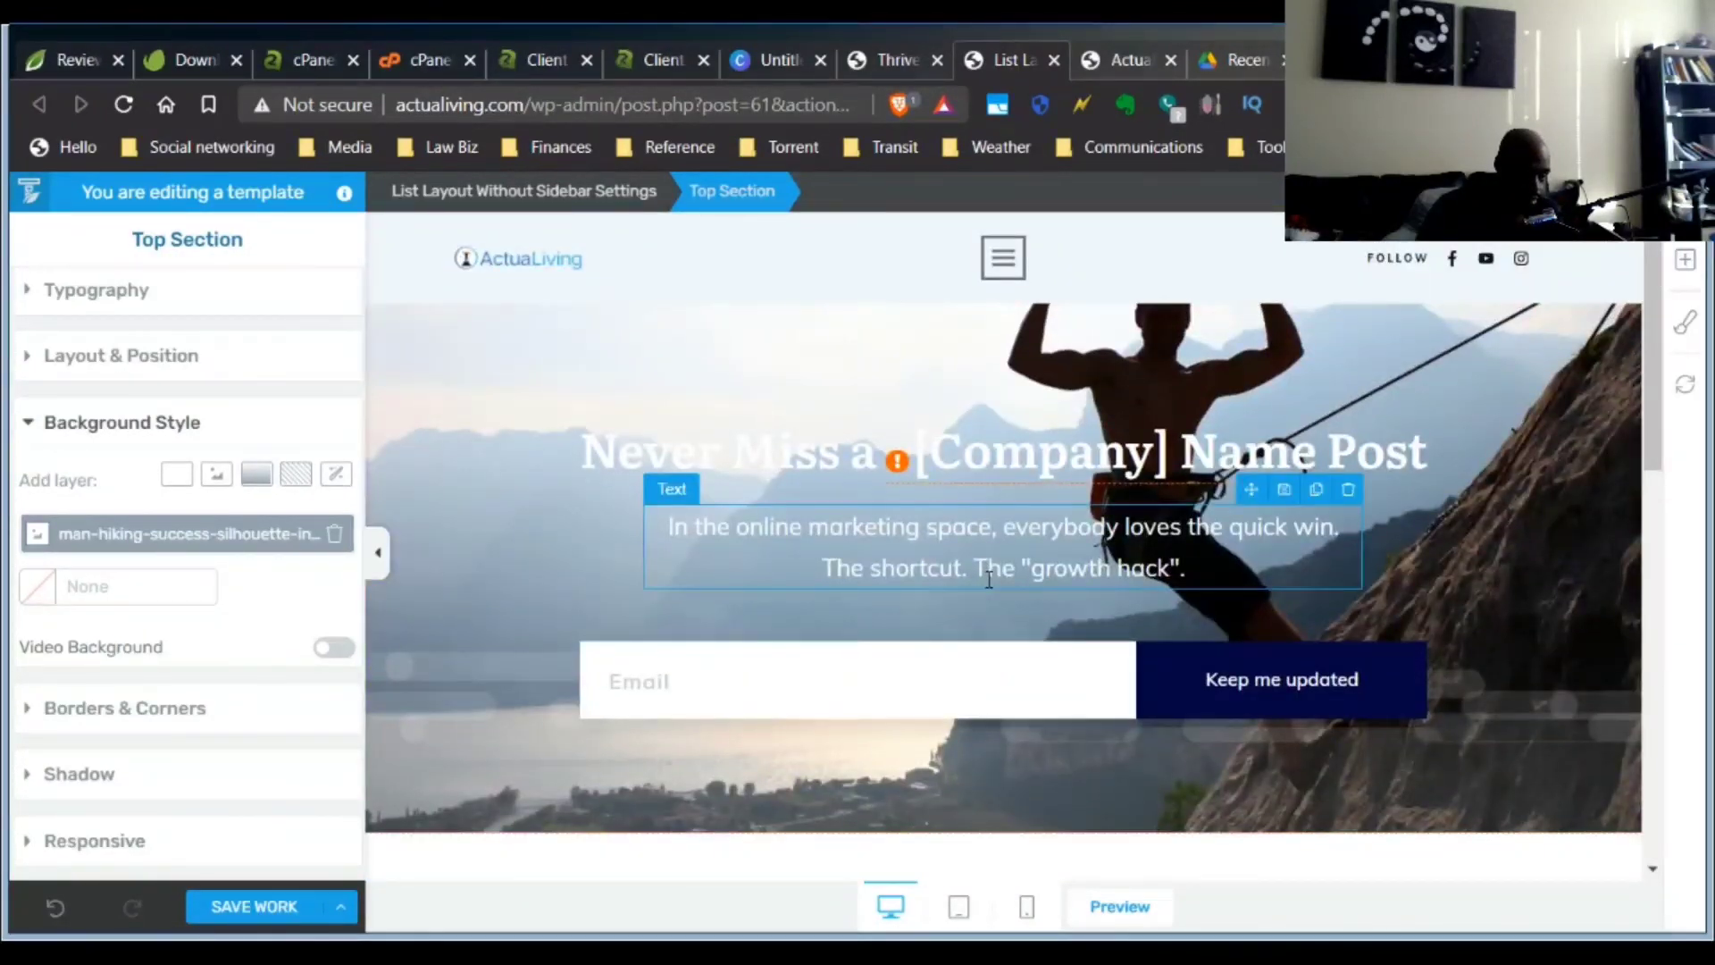
click(202, 890)
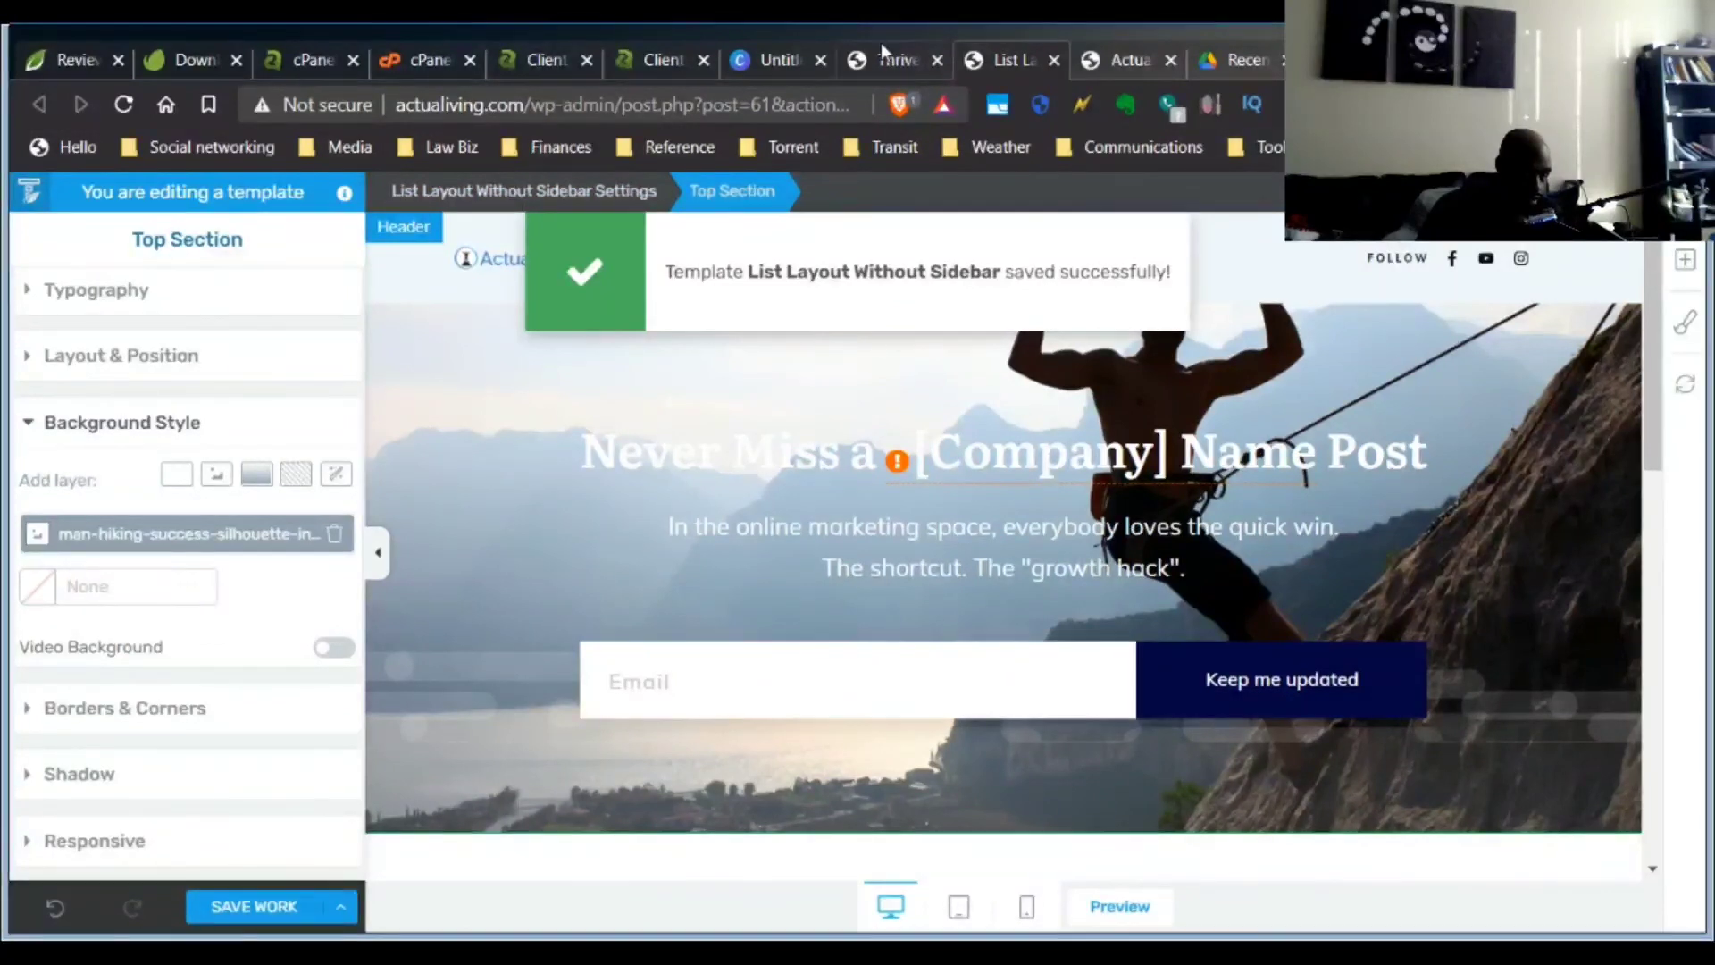
Step: Open the live actualiving.com homepage in a new tab and view it
click(898, 58)
mouse_move(116, 202)
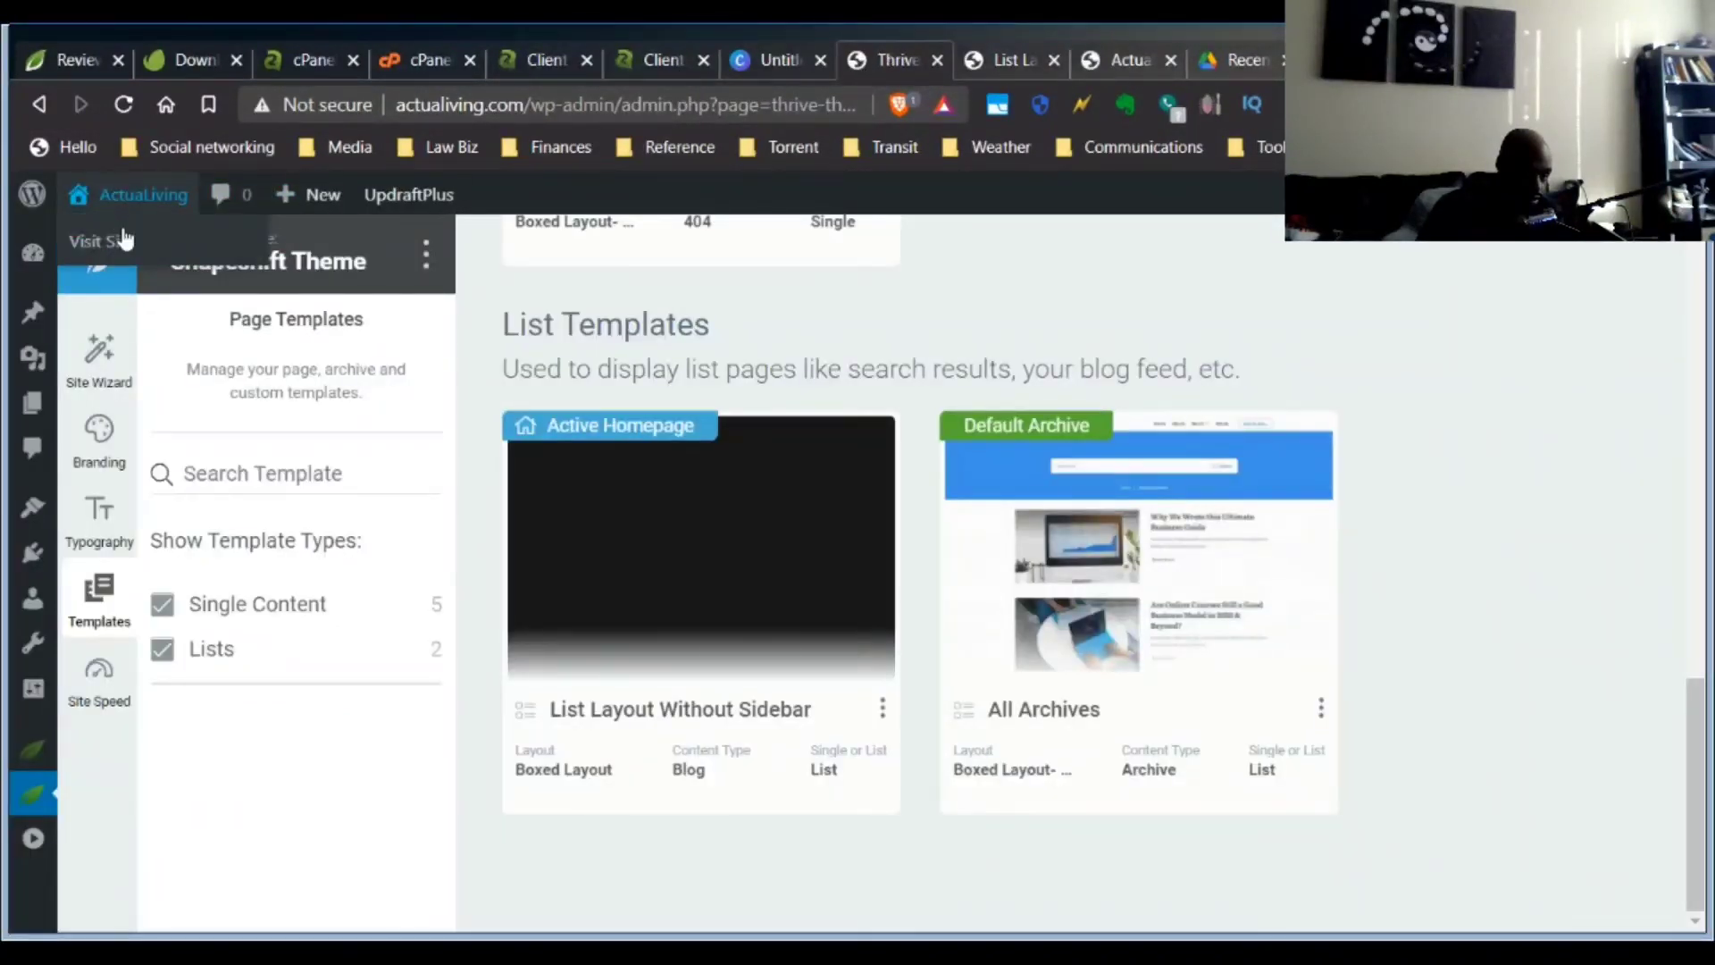
middle_click(159, 238)
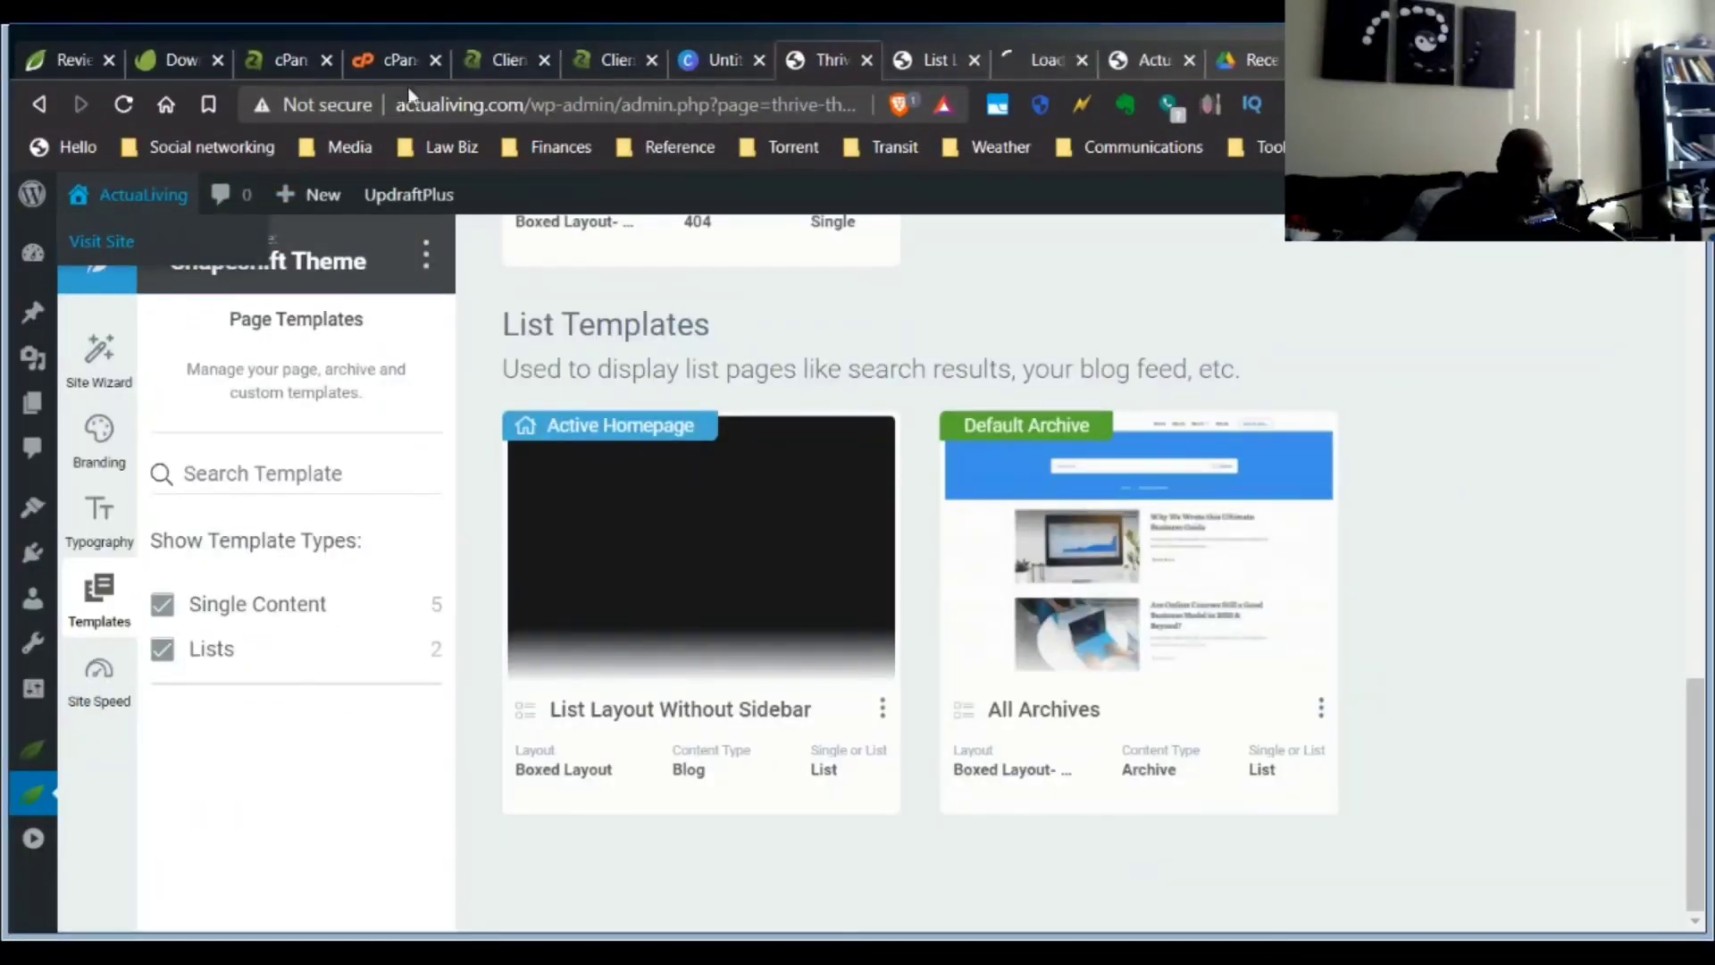
click(1047, 56)
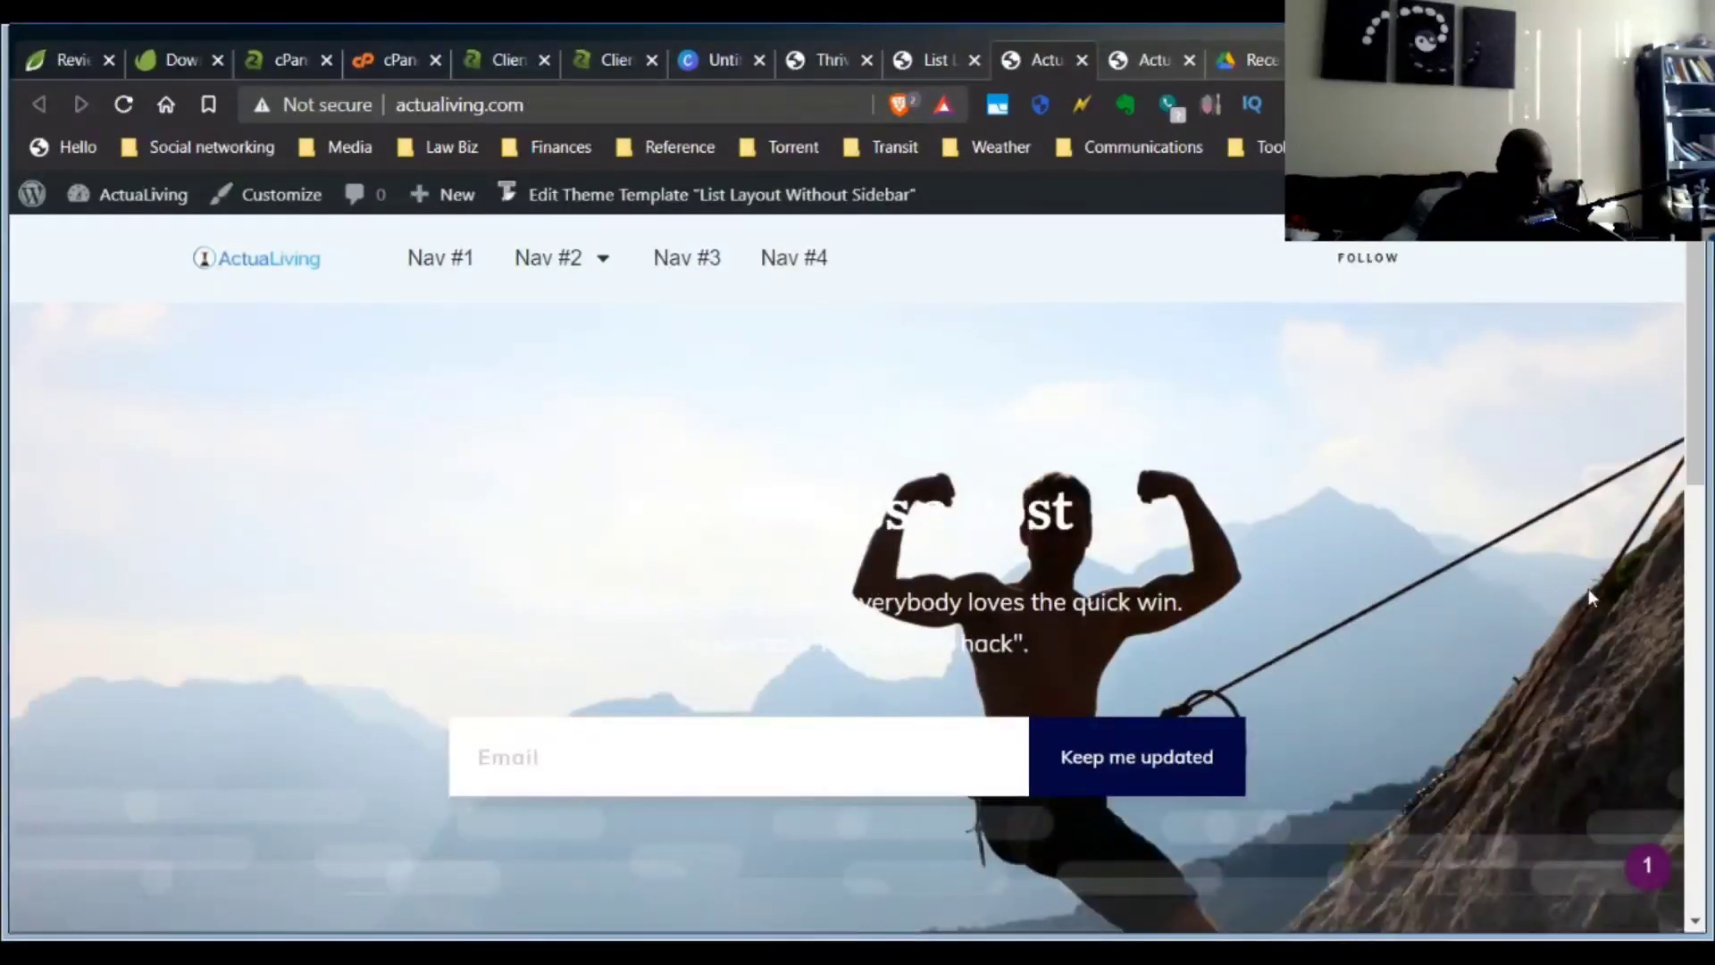
scroll(1588, 589, down, 4)
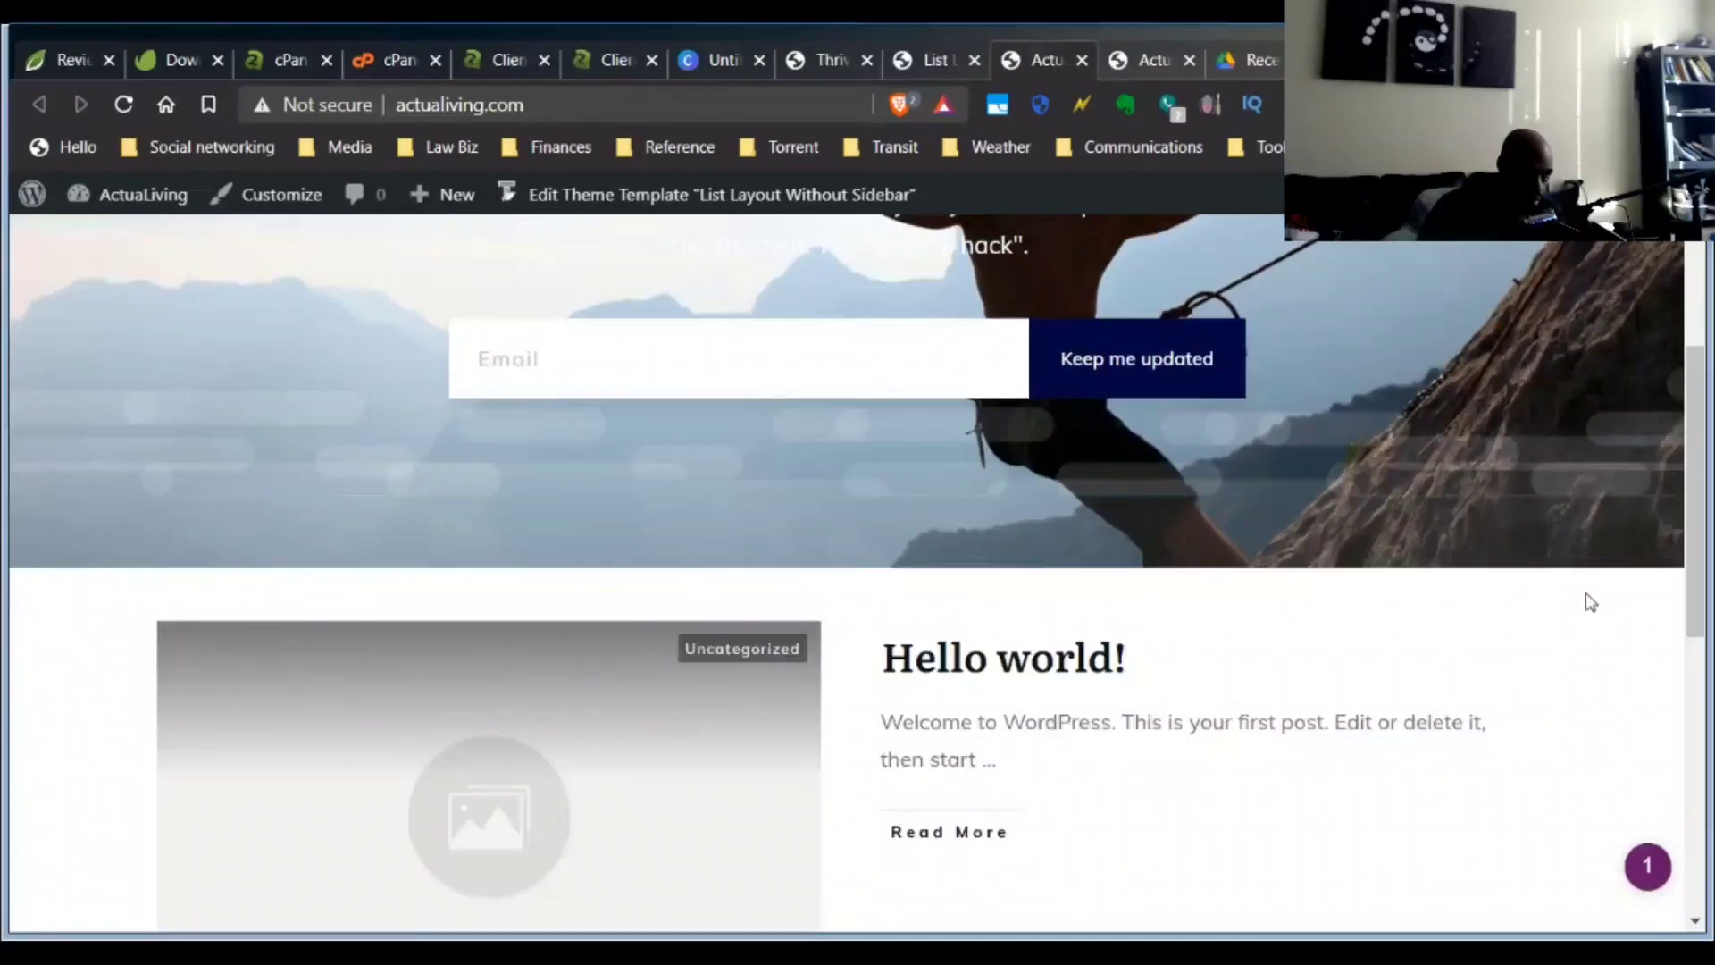
scroll(1584, 598, up, 5)
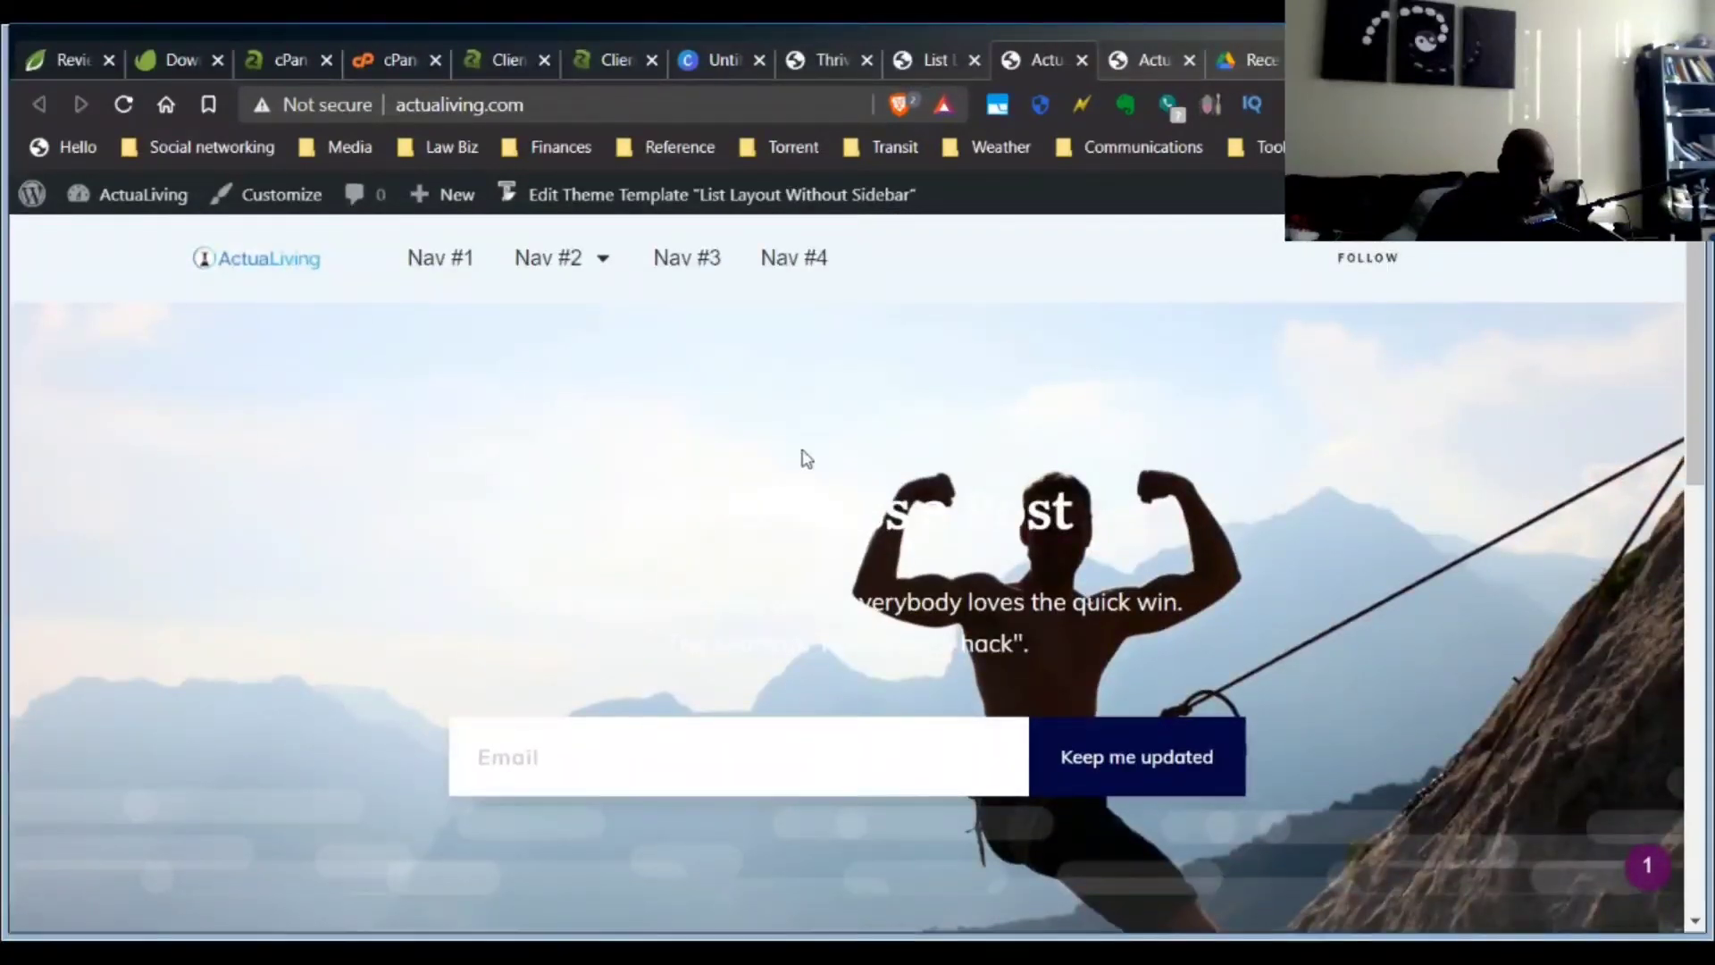
scroll(881, 528, down, 6)
scroll(880, 536, up, 5)
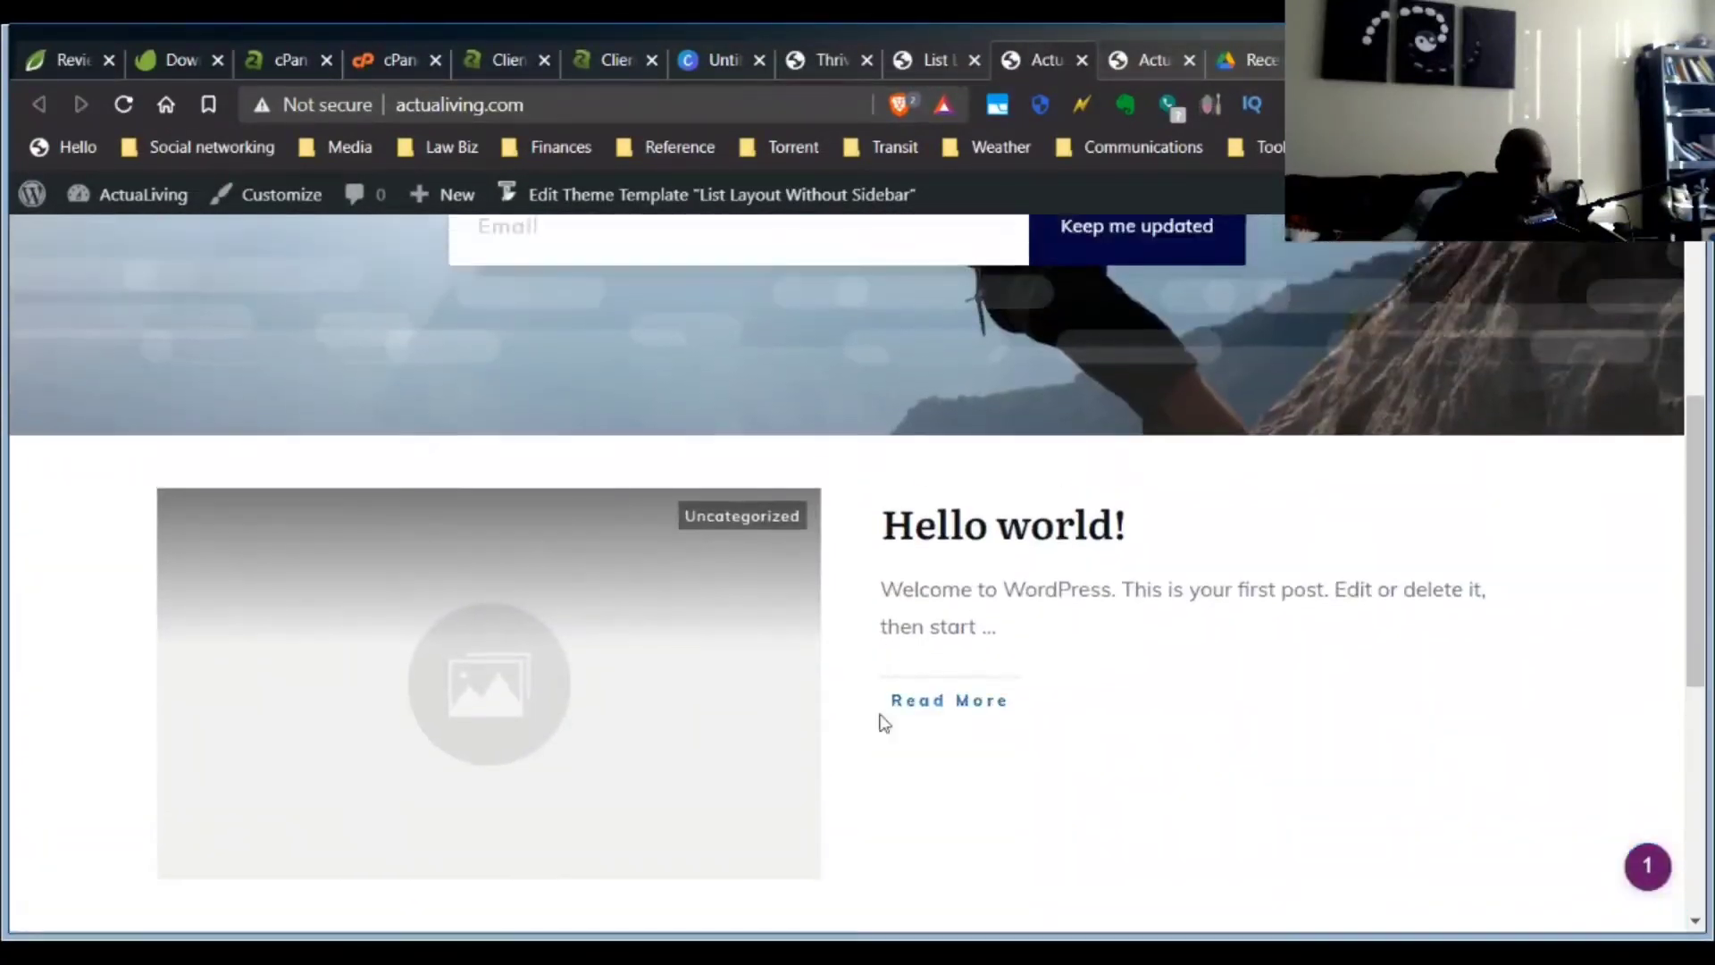
scroll(881, 734, up, 2)
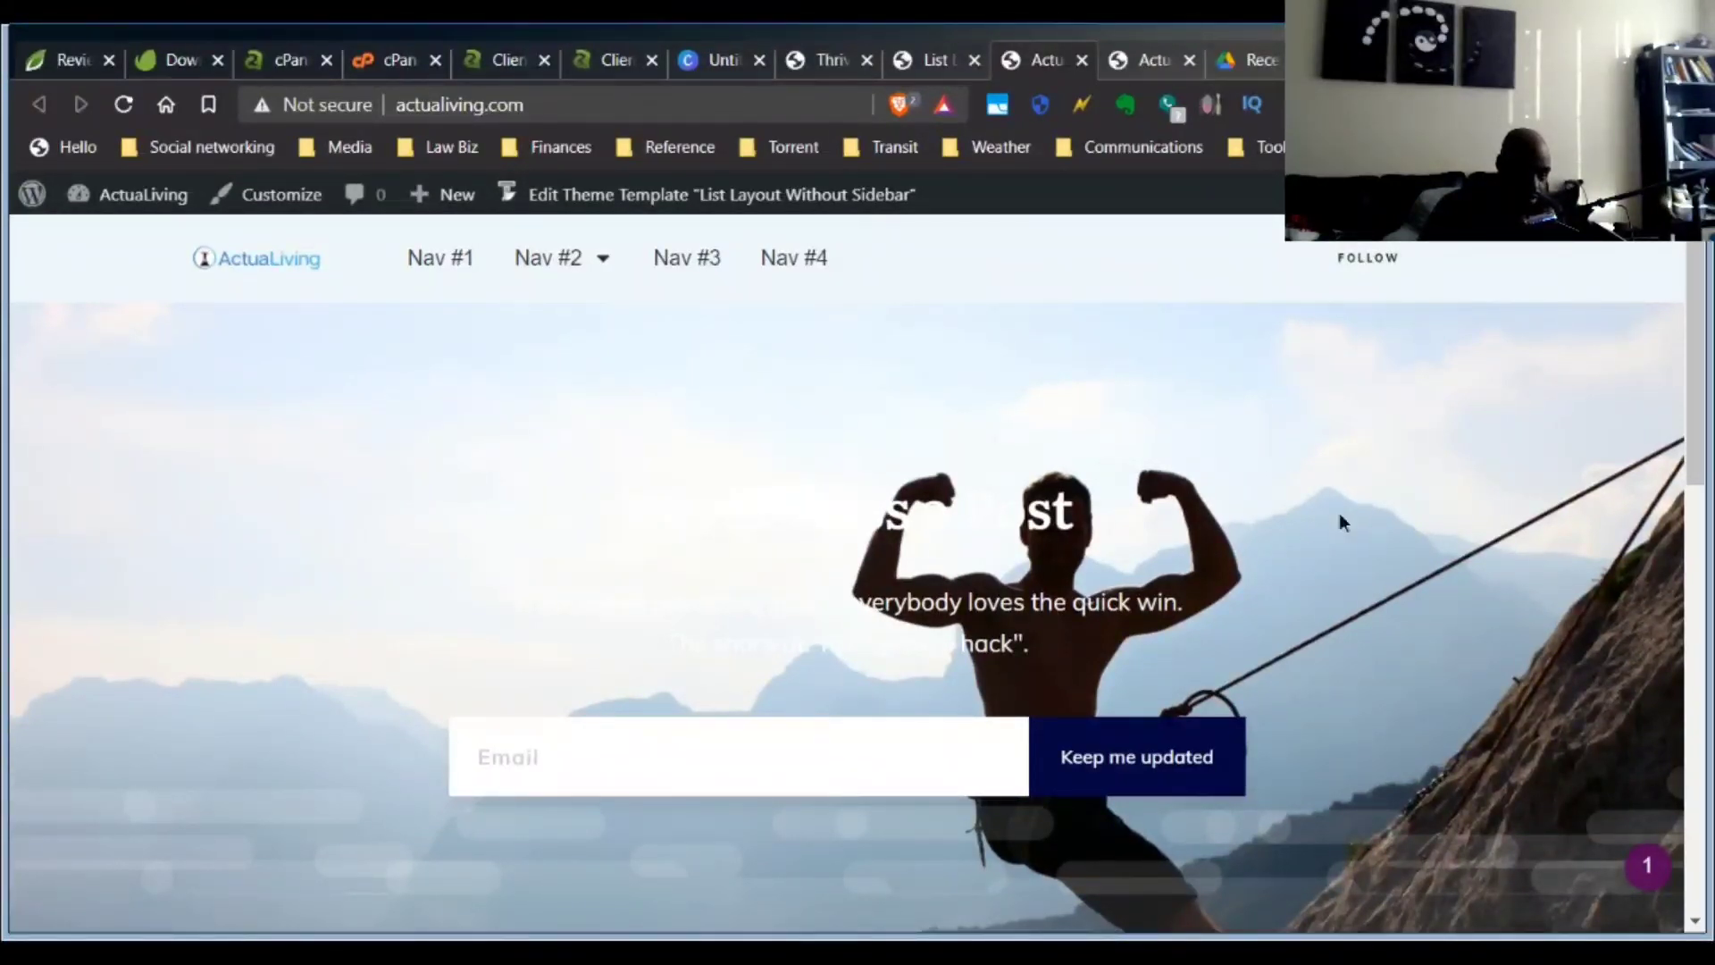
drag(1340, 522, 237, 554)
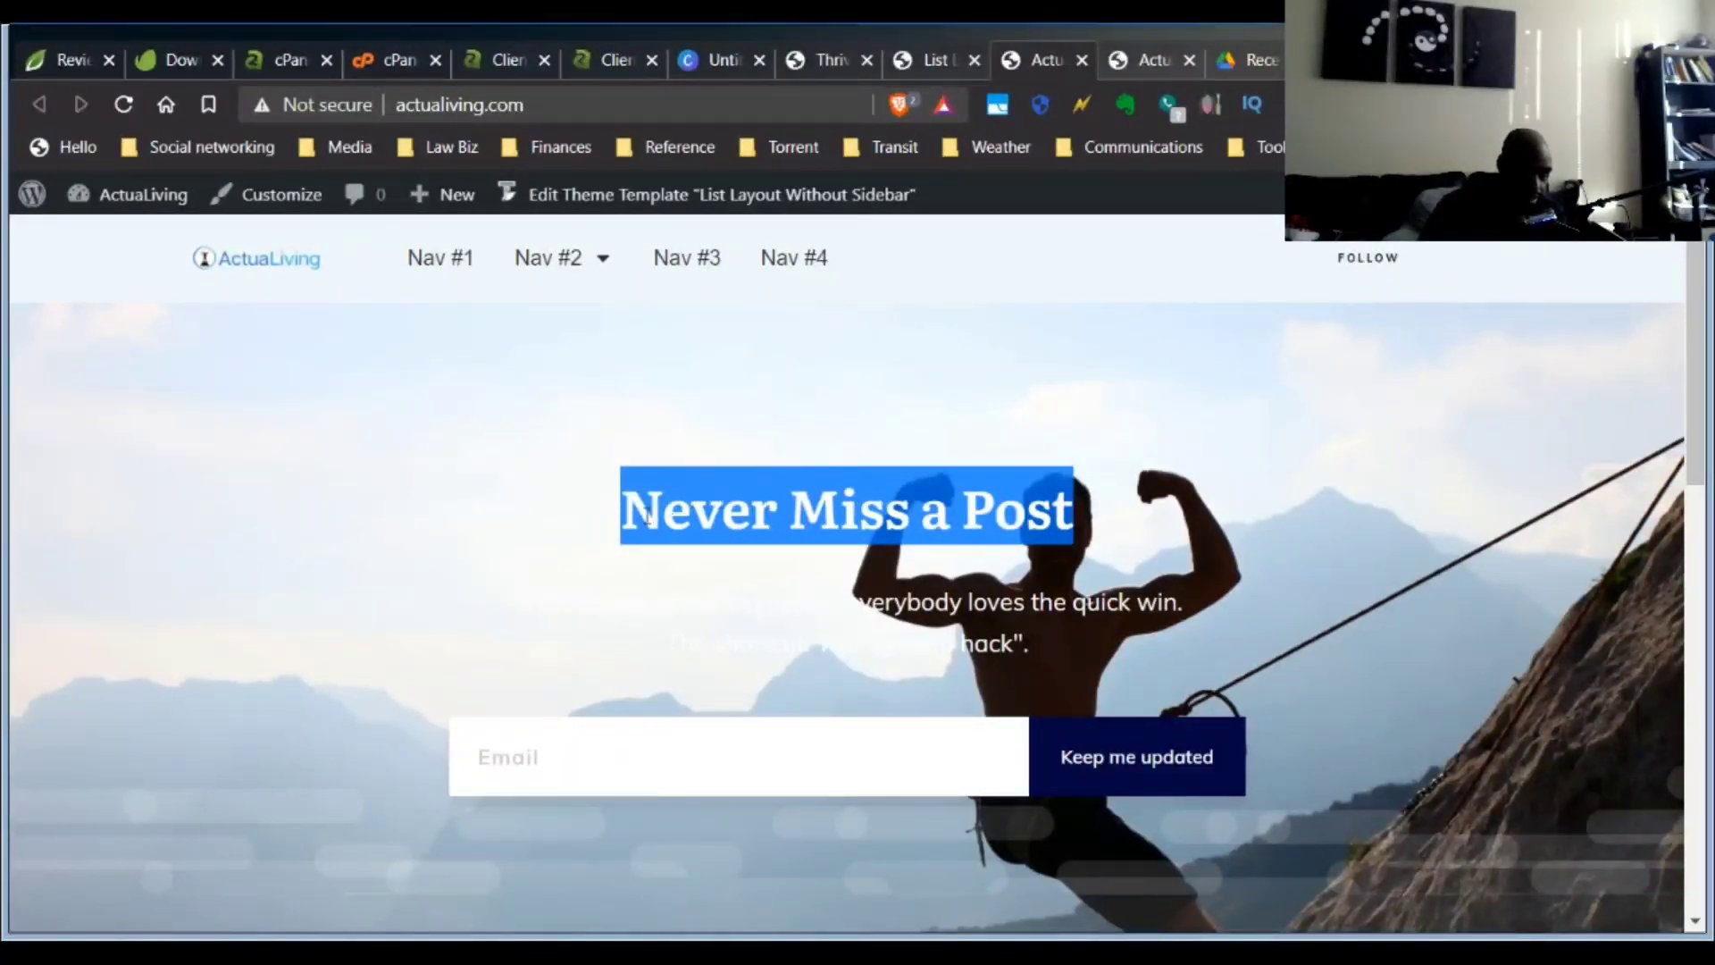
drag(1049, 659, 390, 491)
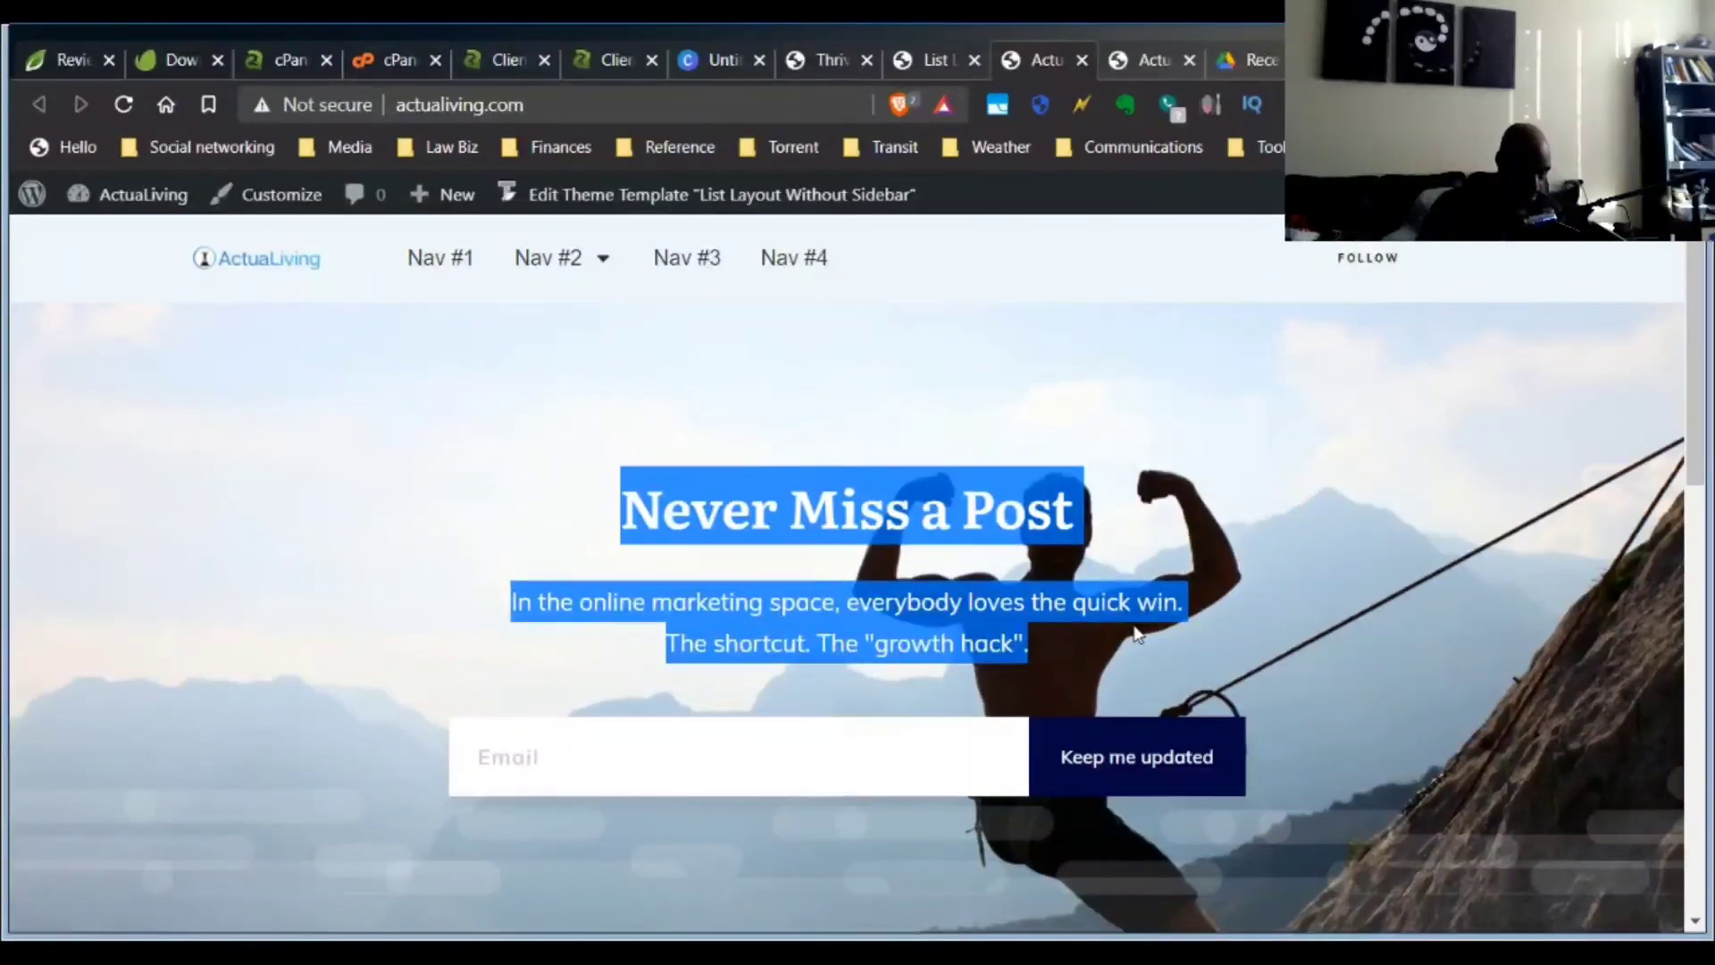
click(1085, 646)
scroll(1028, 719, down, 15)
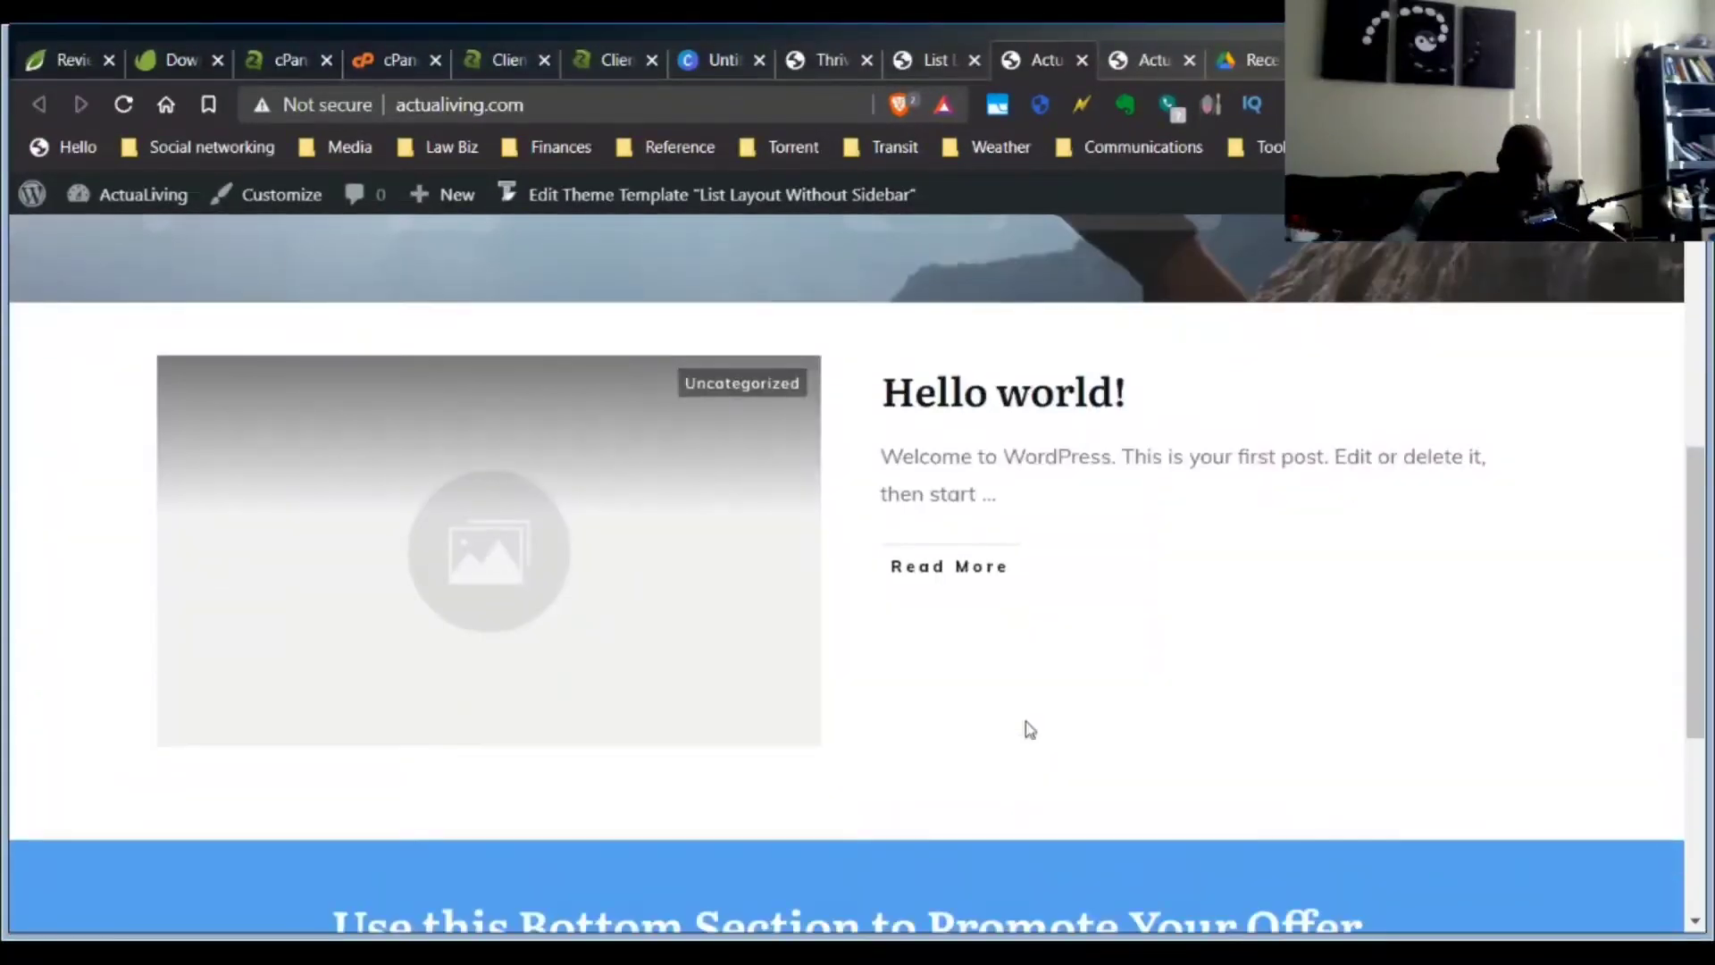
scroll(1001, 804, up, 12)
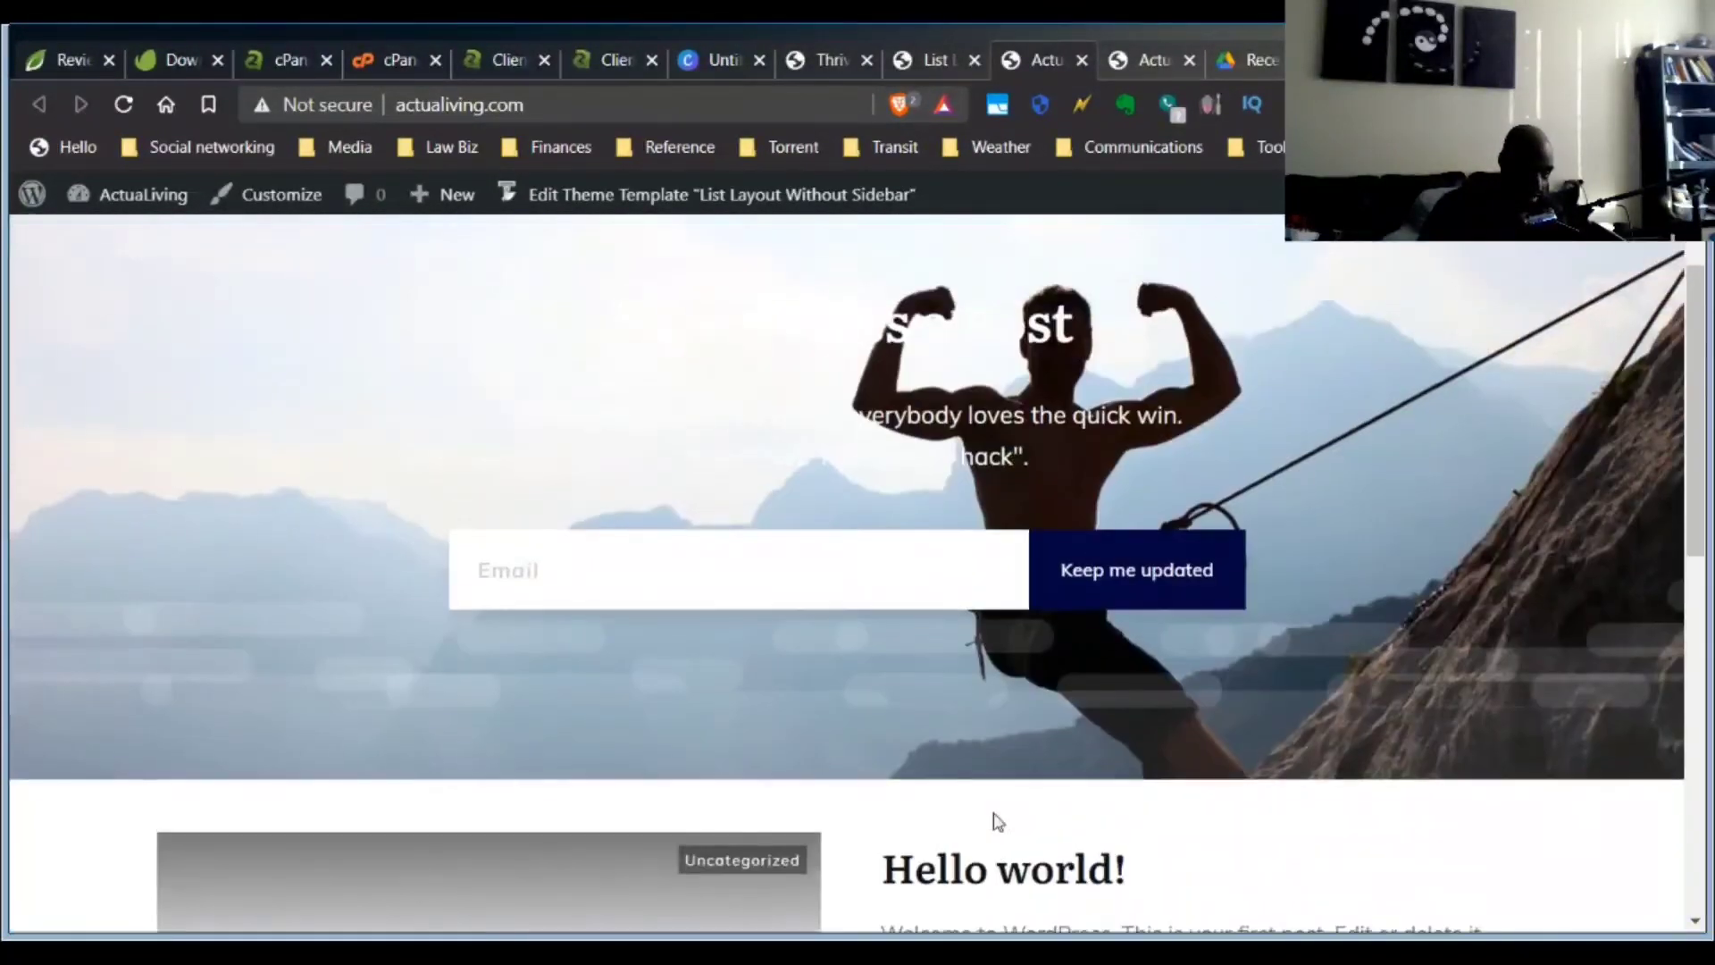
scroll(993, 822, up, 1)
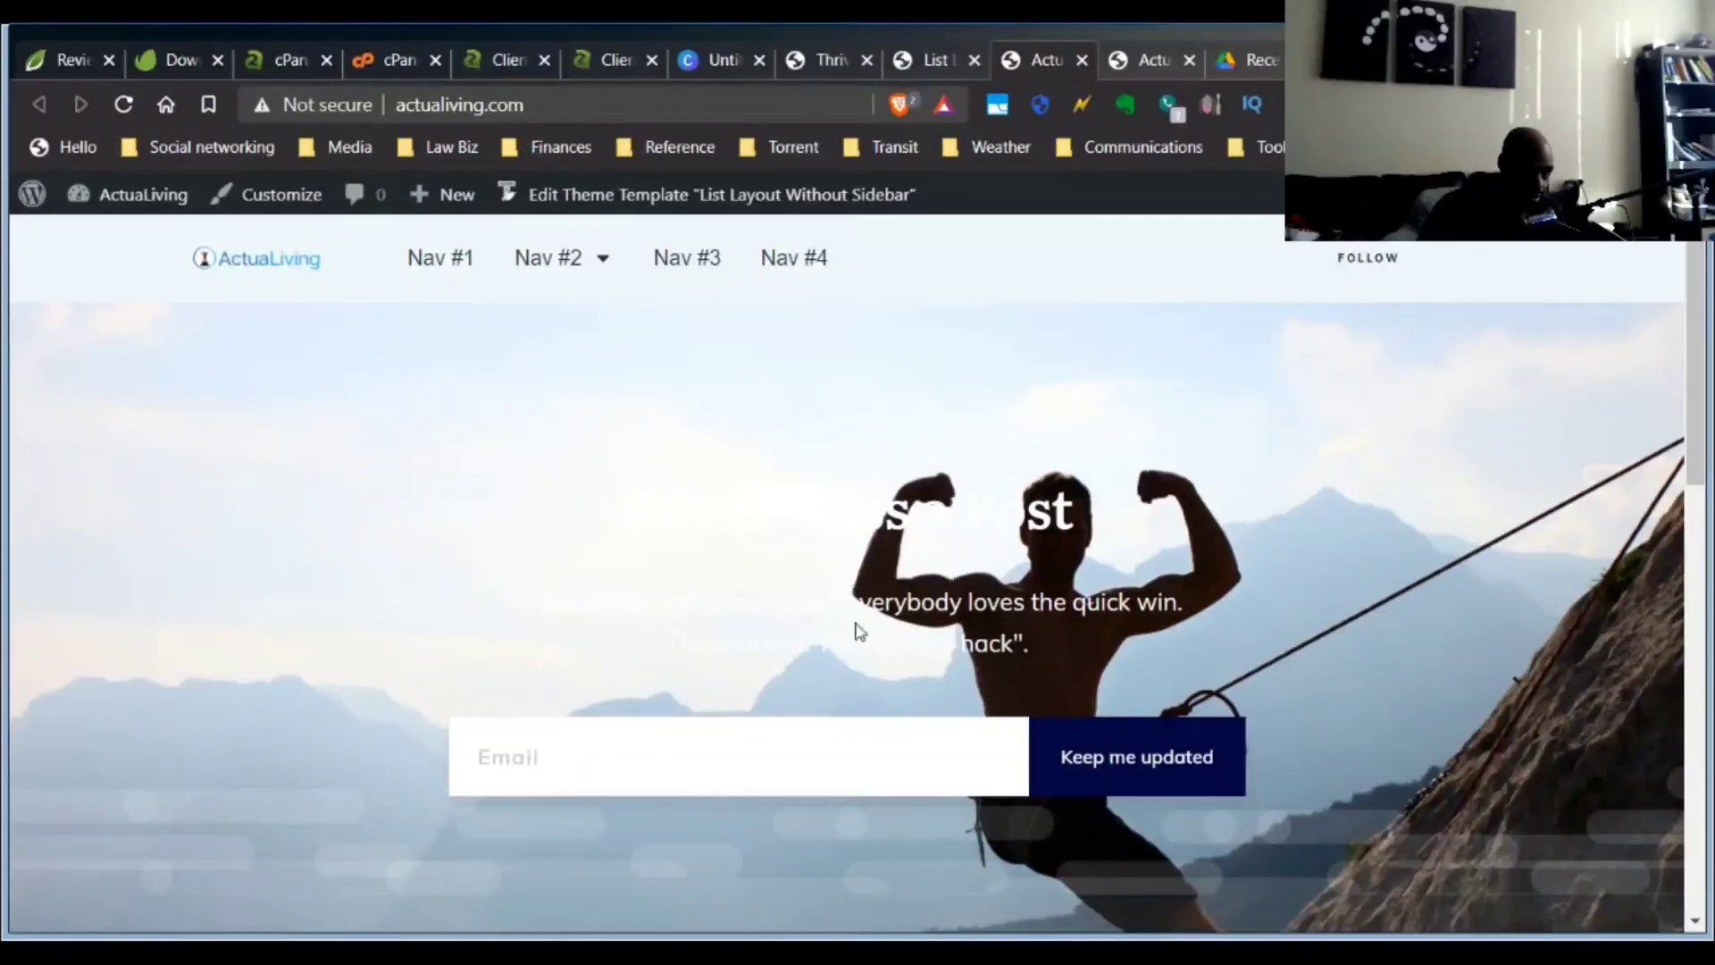
scroll(946, 656, down, 10)
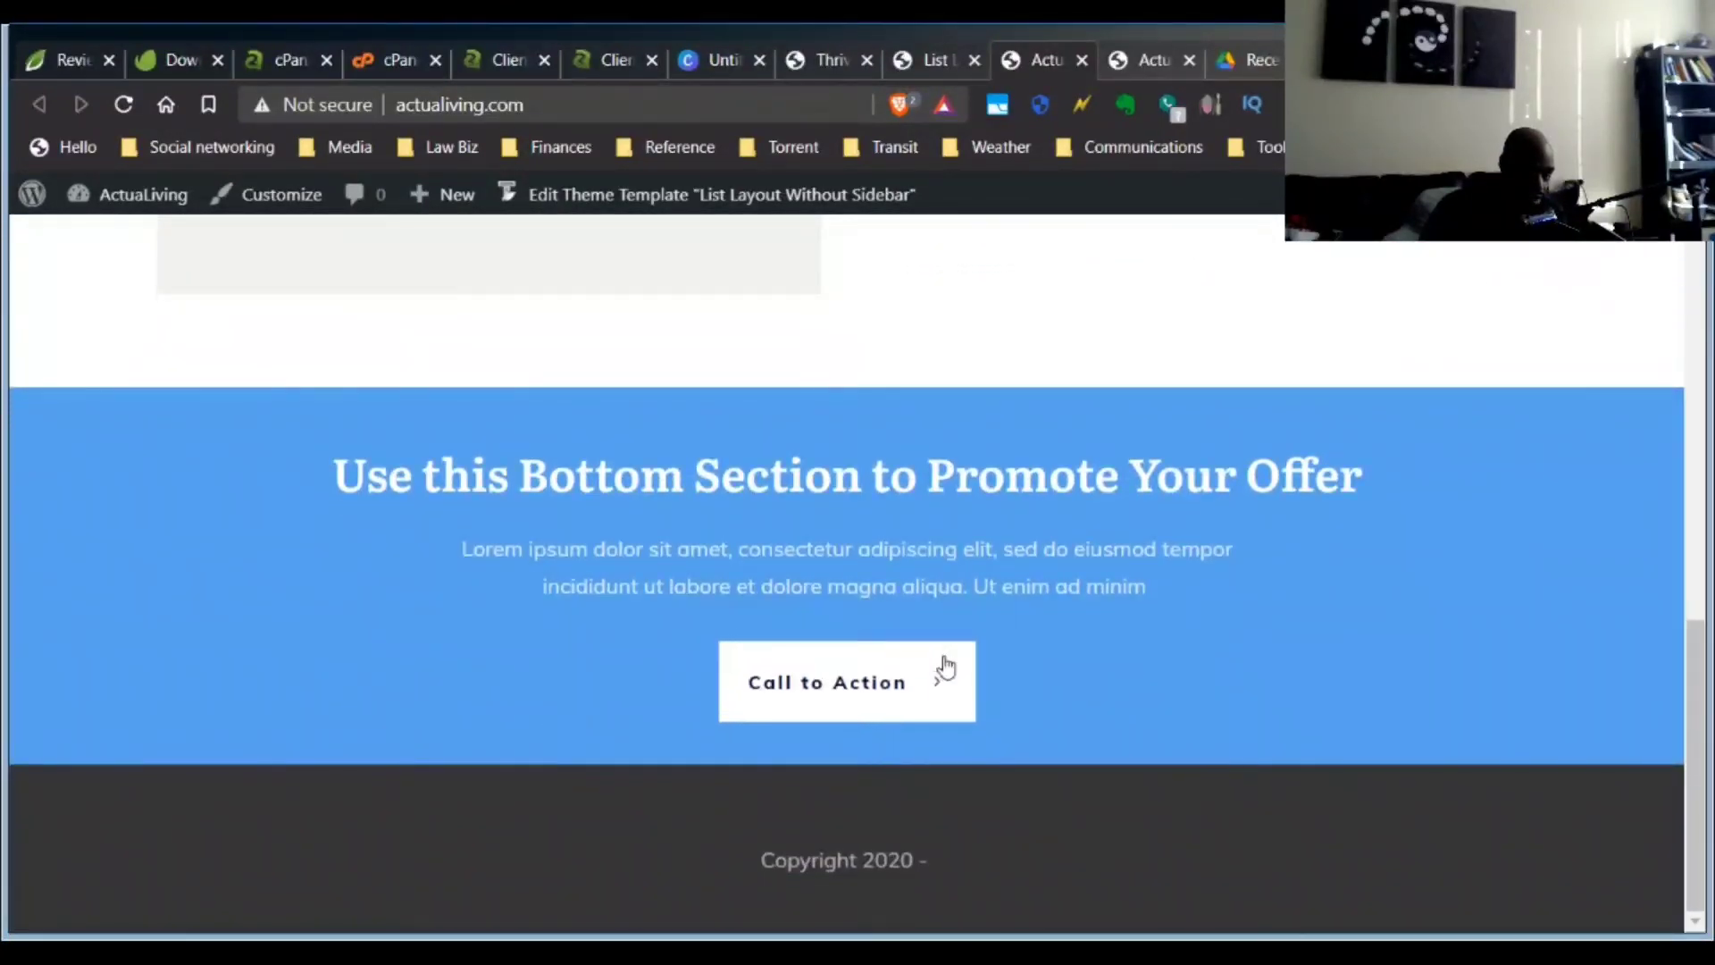
scroll(945, 668, up, 6)
scroll(943, 670, up, 5)
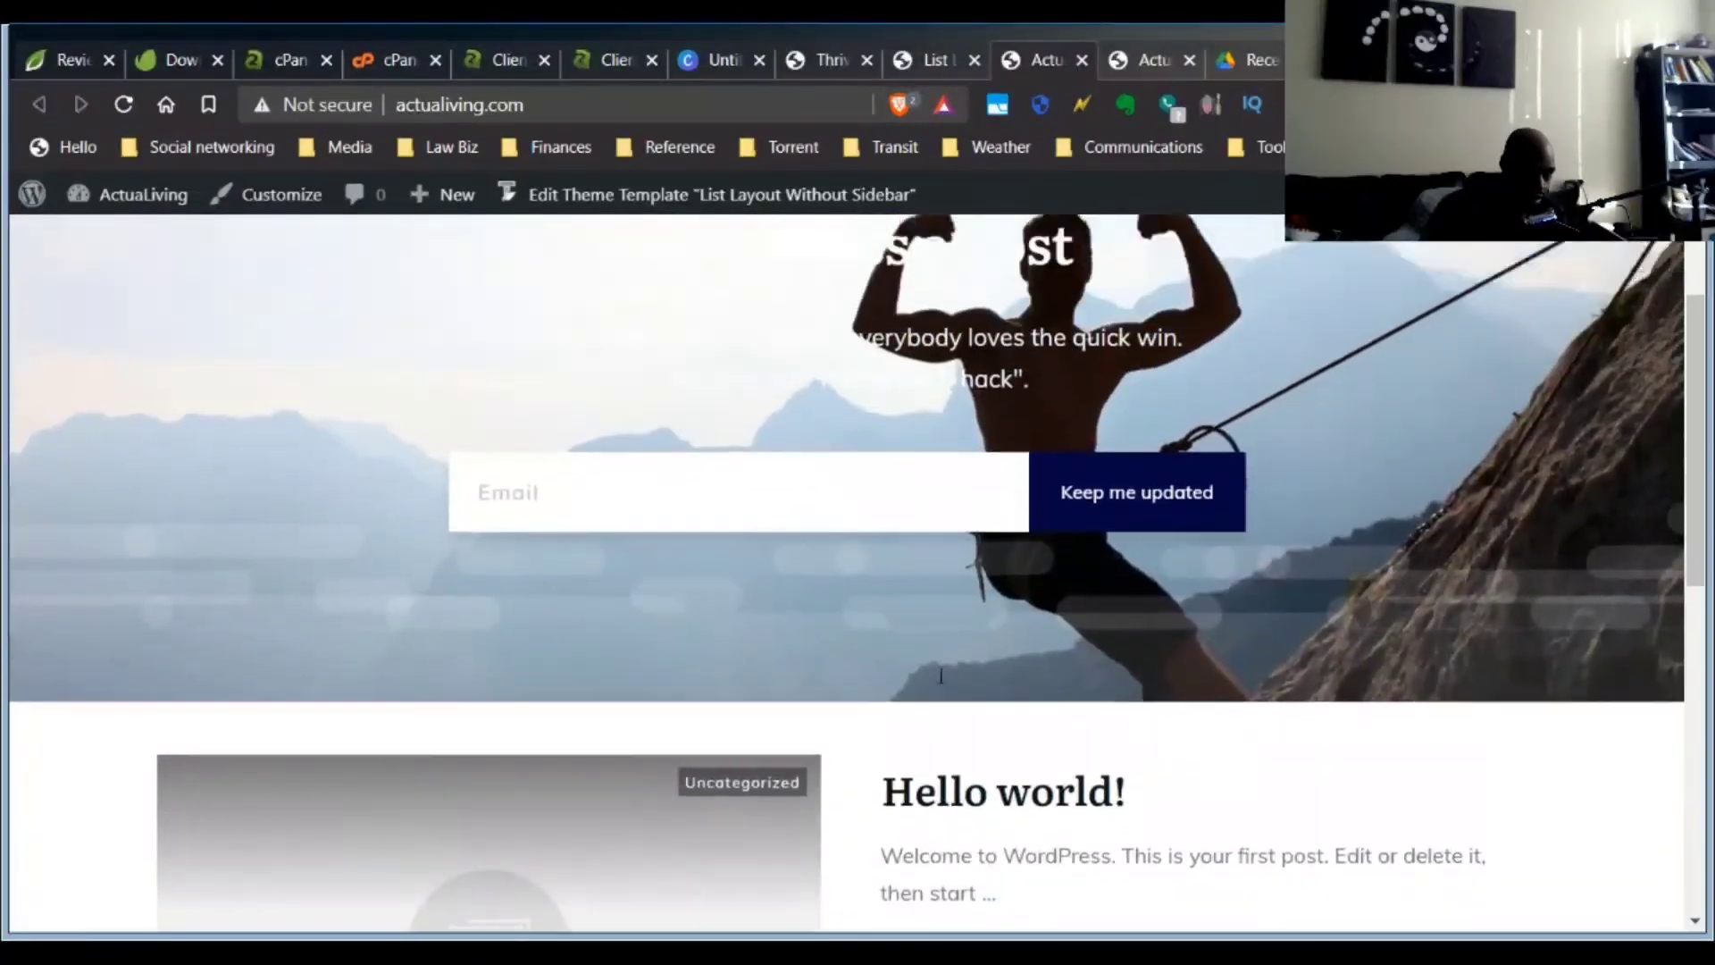